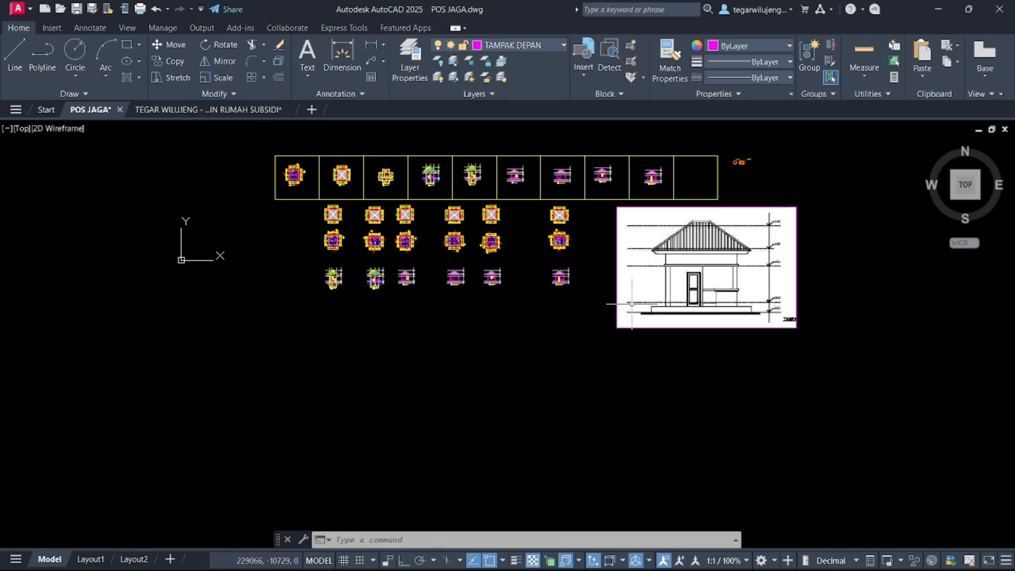
Step: Delete the pasted front elevation reference image beside the drawings
scroll(714, 268, up, 2)
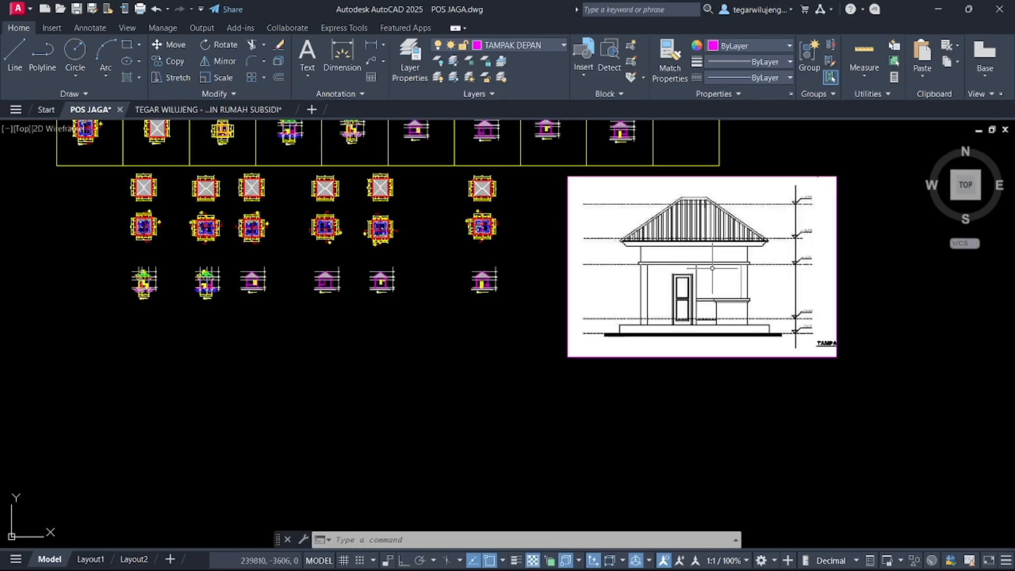
middle_drag(628, 367, 611, 353)
click(607, 355)
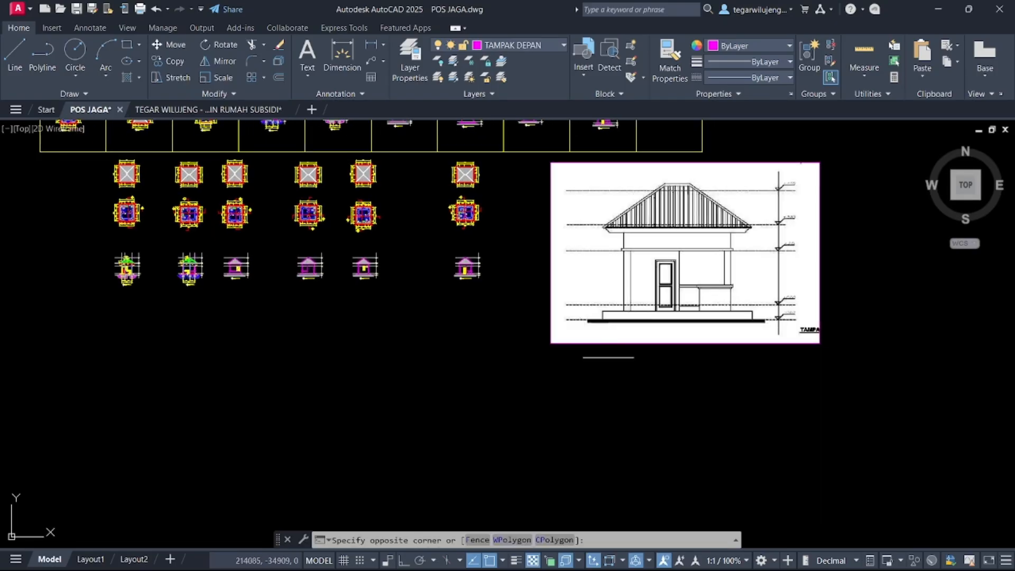
click(553, 278)
key(Delete)
scroll(566, 285, down, 2)
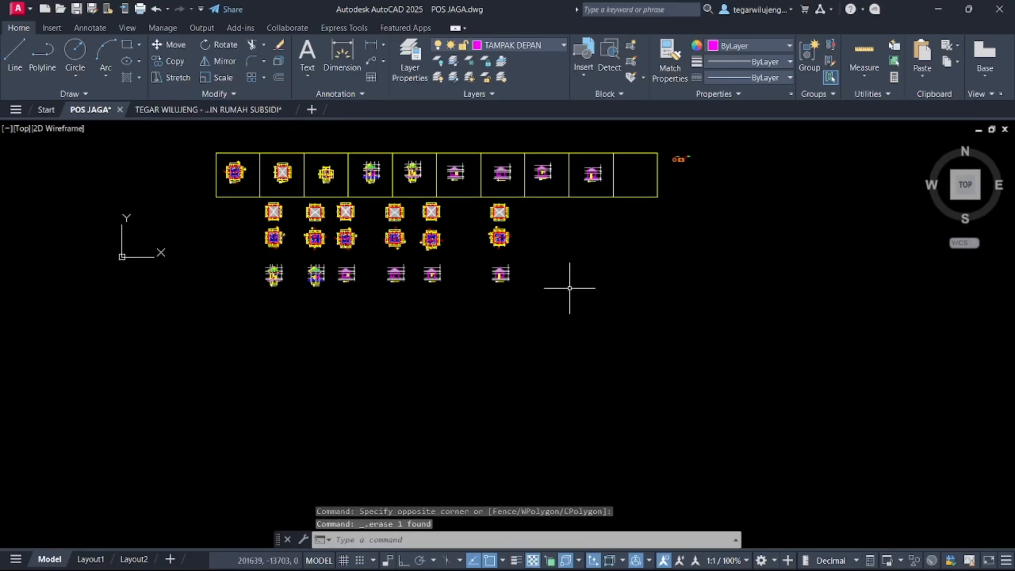
middle_drag(495, 344, 531, 358)
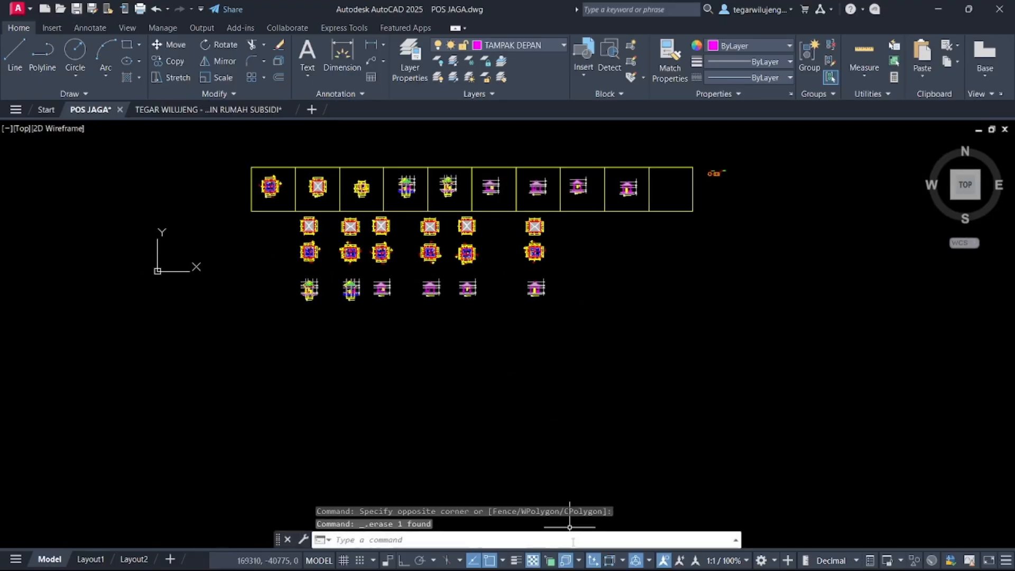
Step: Switch to the reference PDF, find the RENCANA SLOEF plan on page 8, and return to the drawing
click(624, 476)
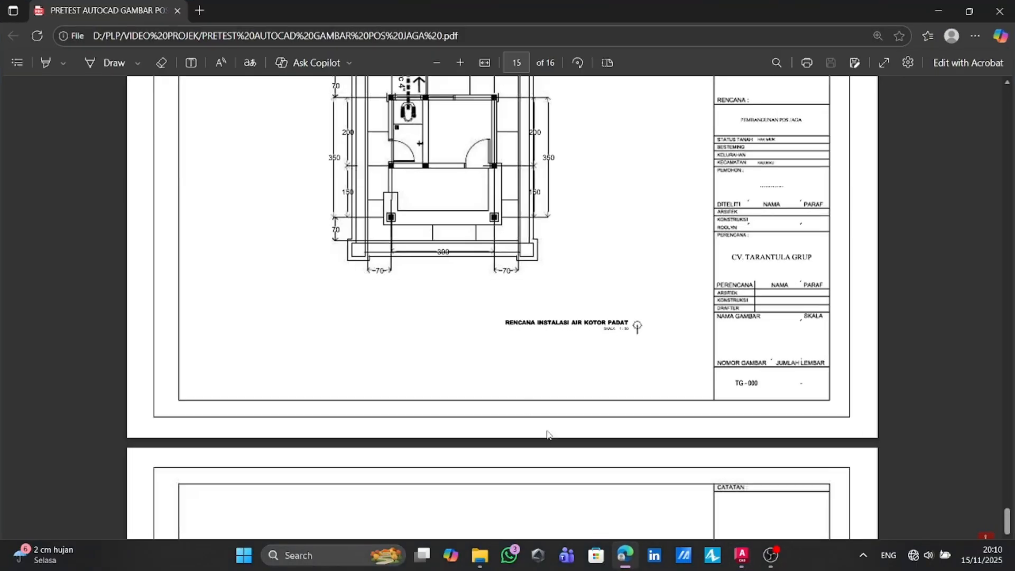
scroll(538, 380, up, 20)
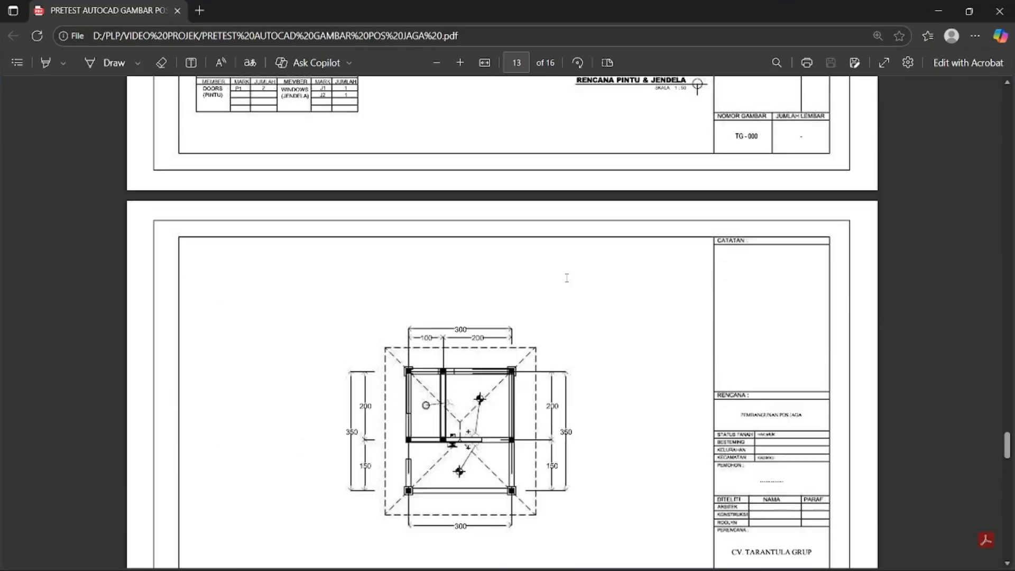
scroll(567, 277, up, 18)
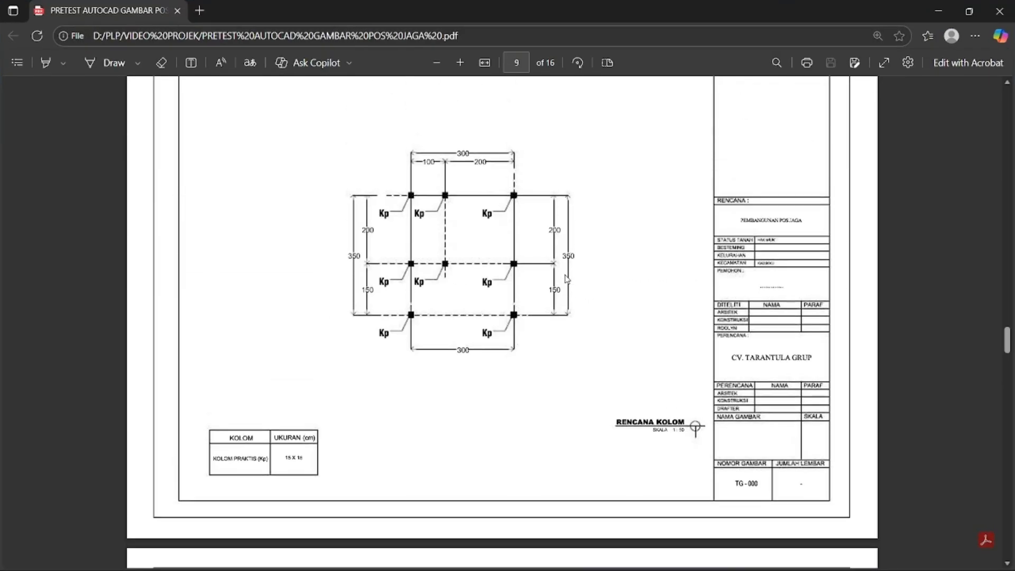
scroll(604, 222, up, 4)
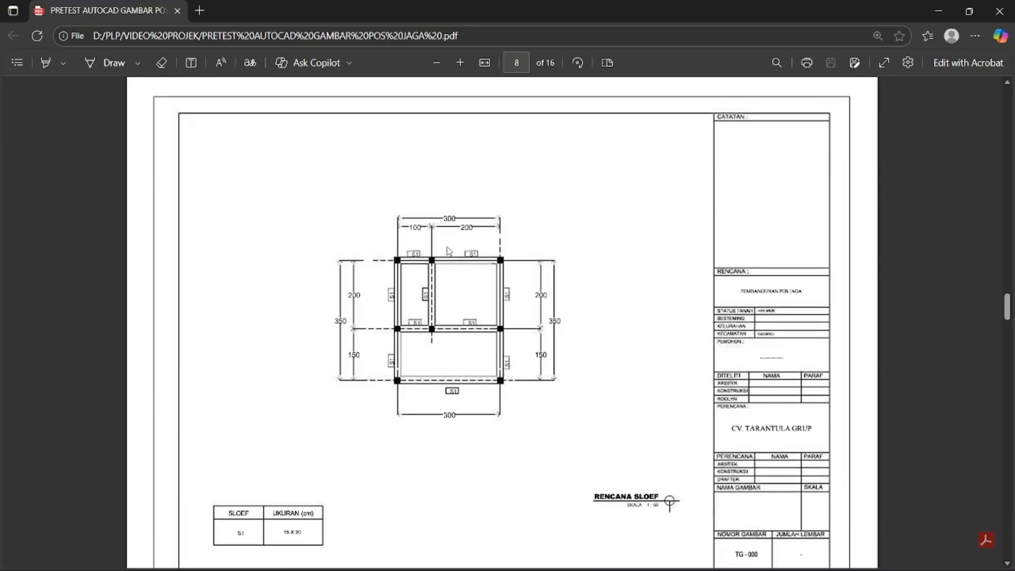
click(938, 11)
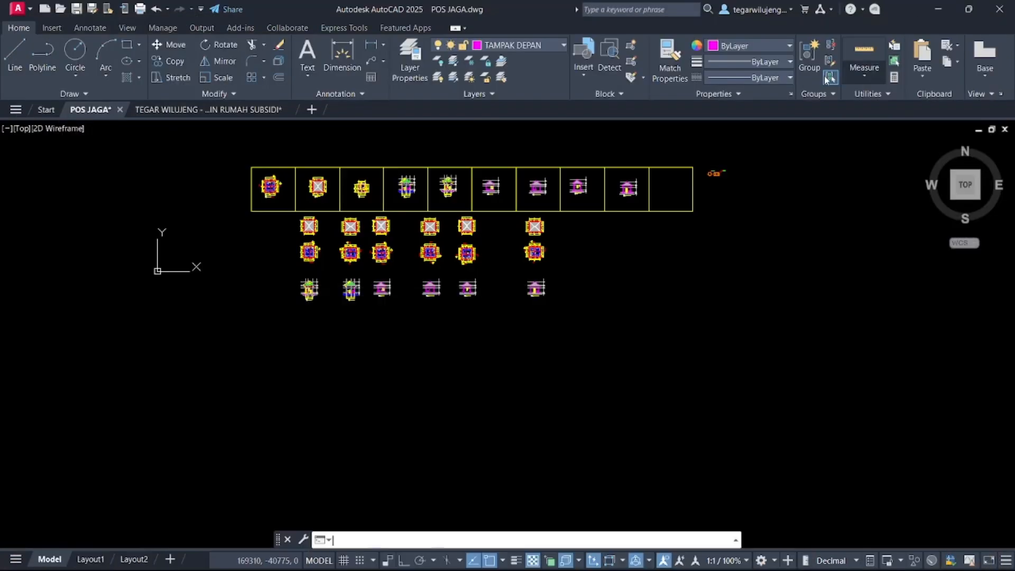
Step: Select all the wall axis lines of the RENCANA PONDASI plan: the outer four, the middle horizontal and the inner vertical
scroll(351, 187, up, 10)
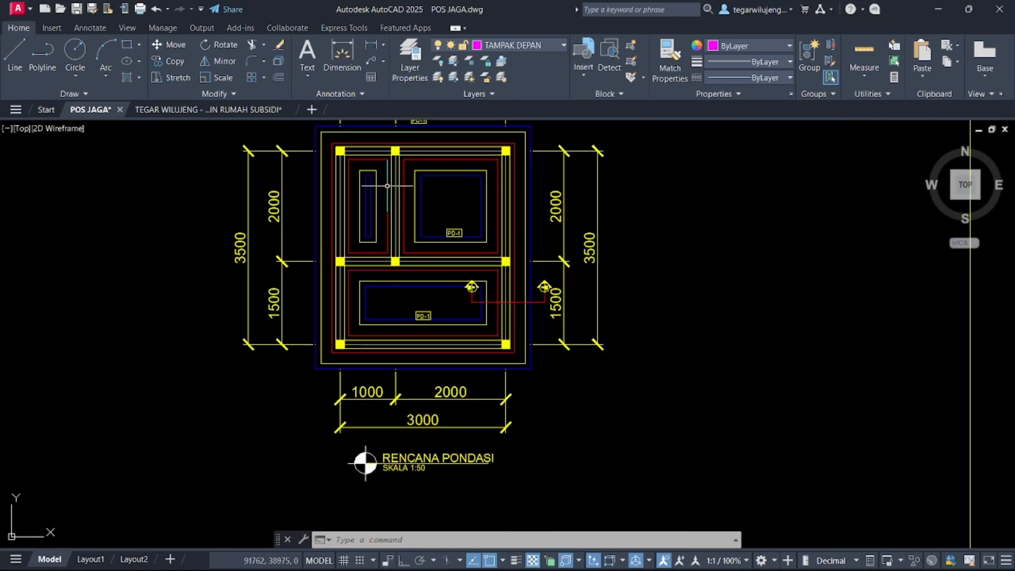
click(322, 185)
scroll(344, 201, down, 5)
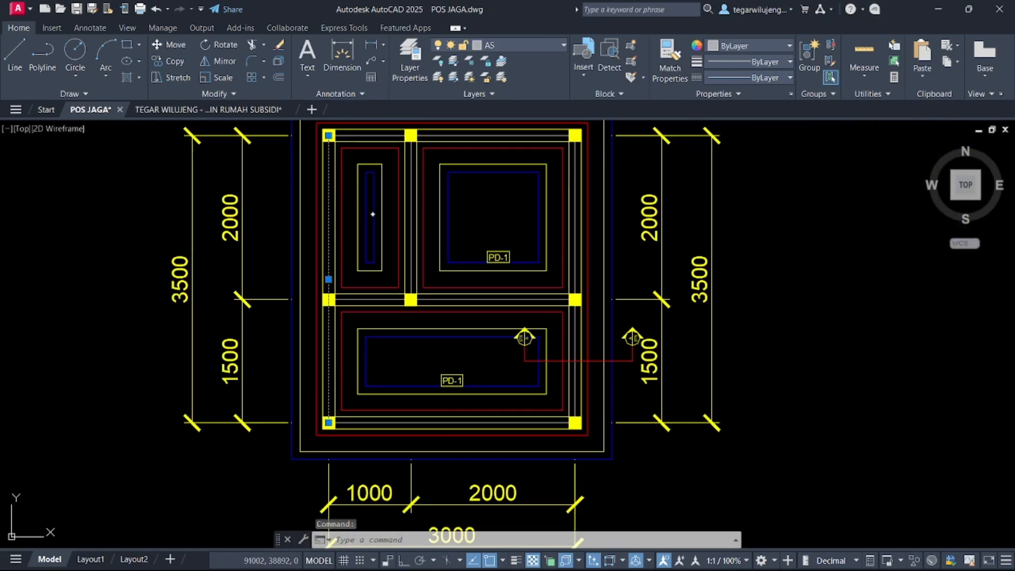
scroll(362, 264, up, 4)
click(364, 304)
click(340, 297)
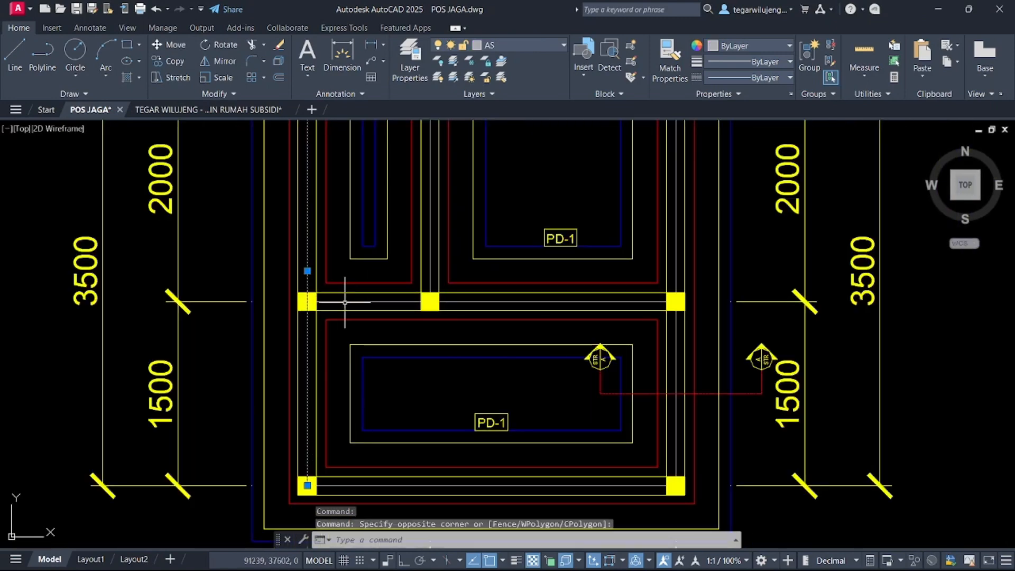
click(429, 266)
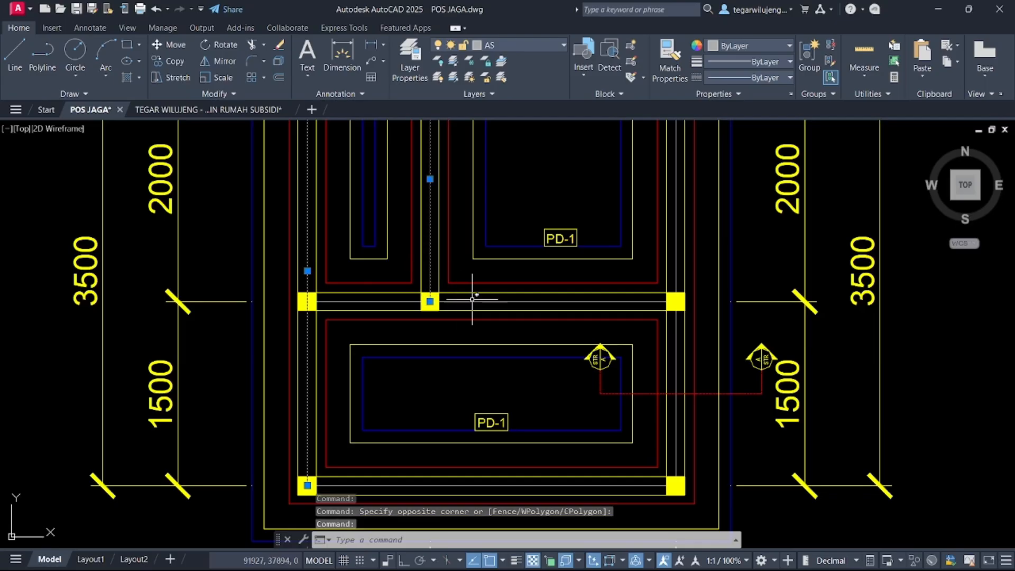
click(472, 300)
click(678, 339)
click(671, 340)
middle_drag(675, 377, 688, 328)
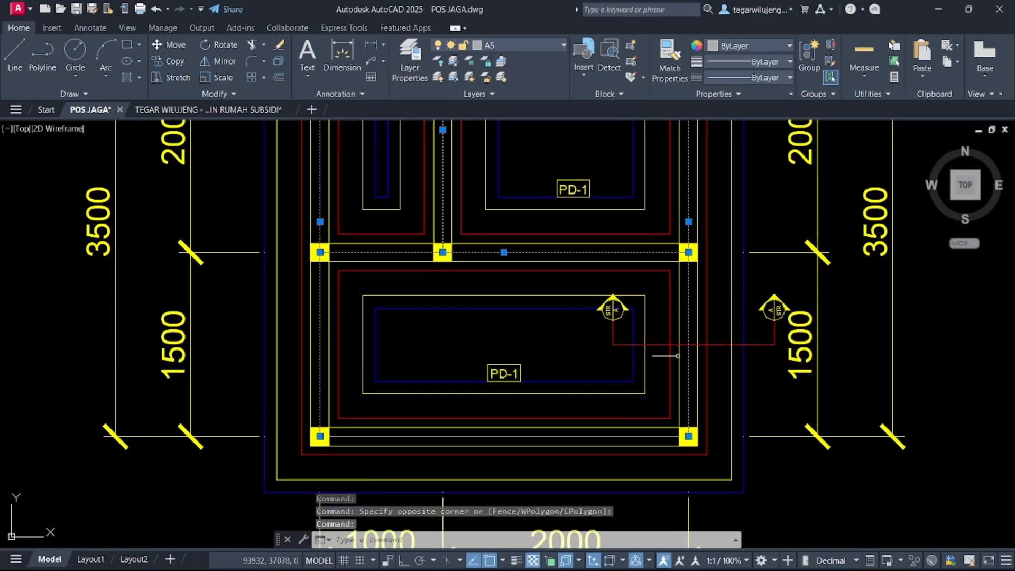
click(570, 438)
click(579, 455)
scroll(640, 364, down, 5)
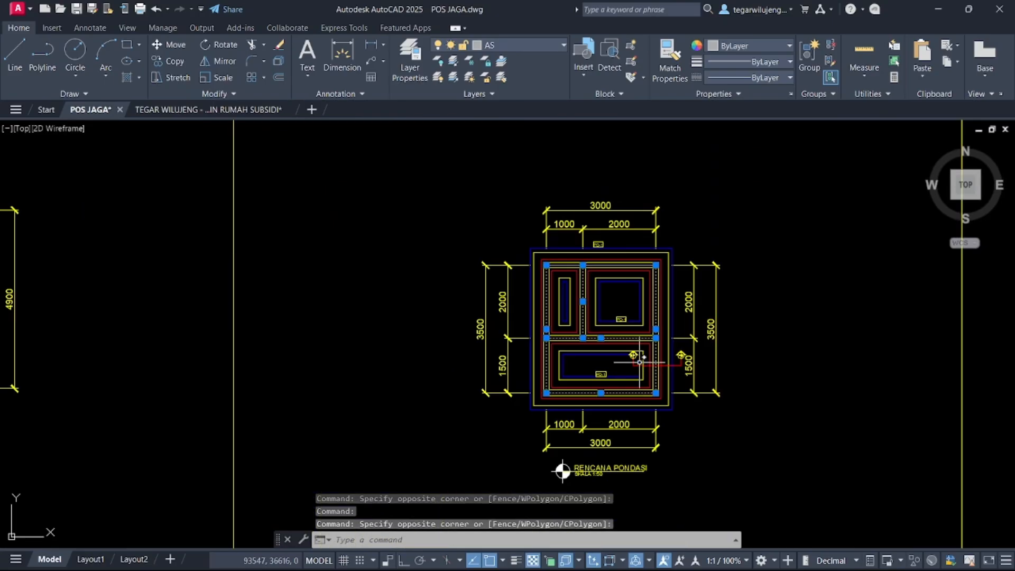
scroll(603, 254, up, 8)
click(571, 265)
click(539, 245)
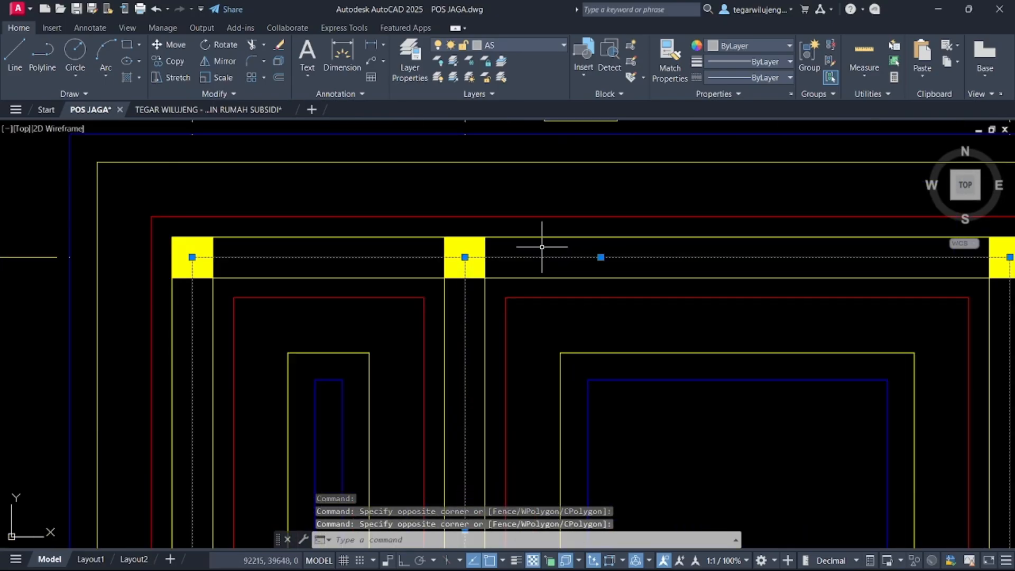
Step: Add the plan's dimensions and the framed PD-1 tag above it to the selection
scroll(539, 244, down, 3)
middle_drag(553, 270, 576, 354)
click(544, 212)
click(526, 238)
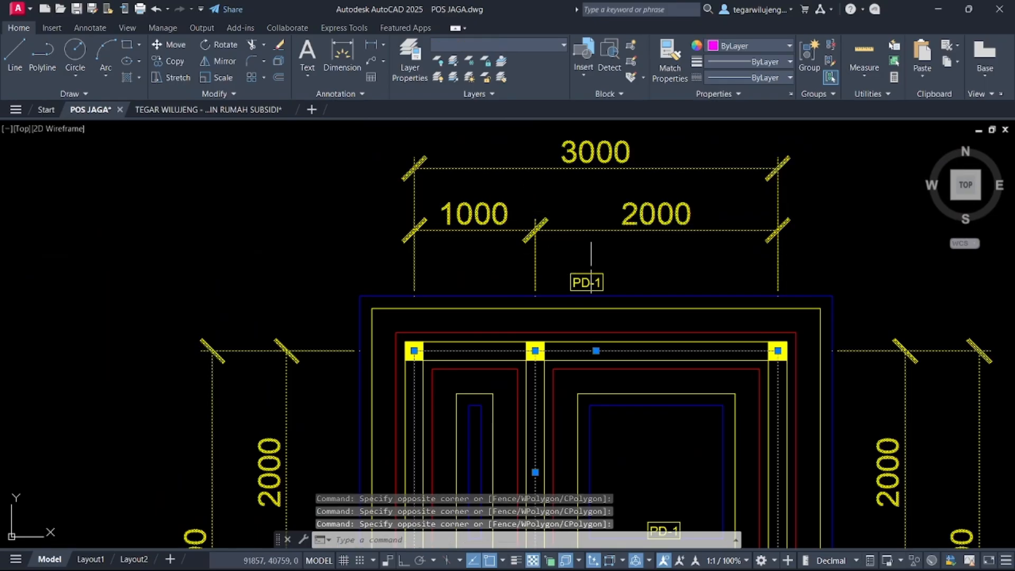
scroll(598, 279, up, 2)
scroll(623, 285, up, 2)
click(618, 277)
click(525, 227)
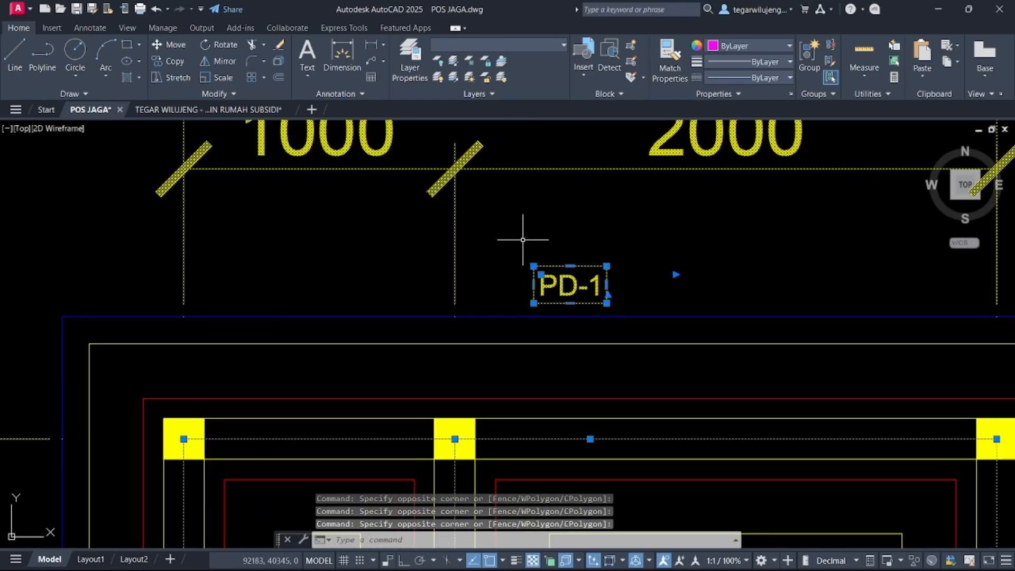
Step: Copy the selected axis lines, dimensions and PD-1 tag to the empty area below the drawing frames, beside the last roof plan
scroll(563, 272, down, 4)
text(co)
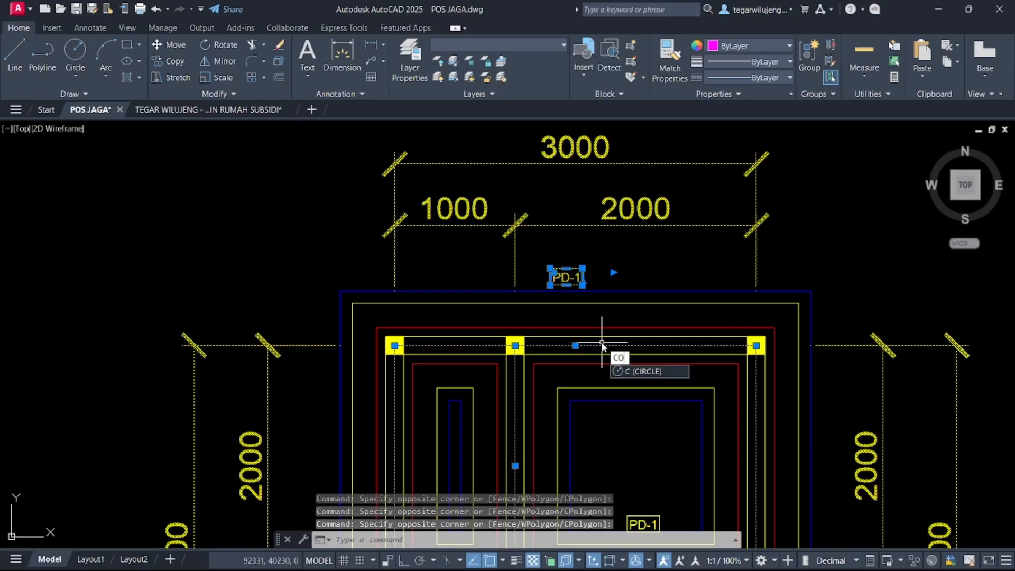
key(Return)
click(580, 284)
scroll(598, 338, down, 4)
middle_drag(598, 337, 604, 187)
scroll(604, 187, down, 3)
scroll(588, 259, down, 3)
middle_drag(593, 269, 563, 160)
scroll(648, 213, down, 1)
middle_drag(648, 213, 260, 242)
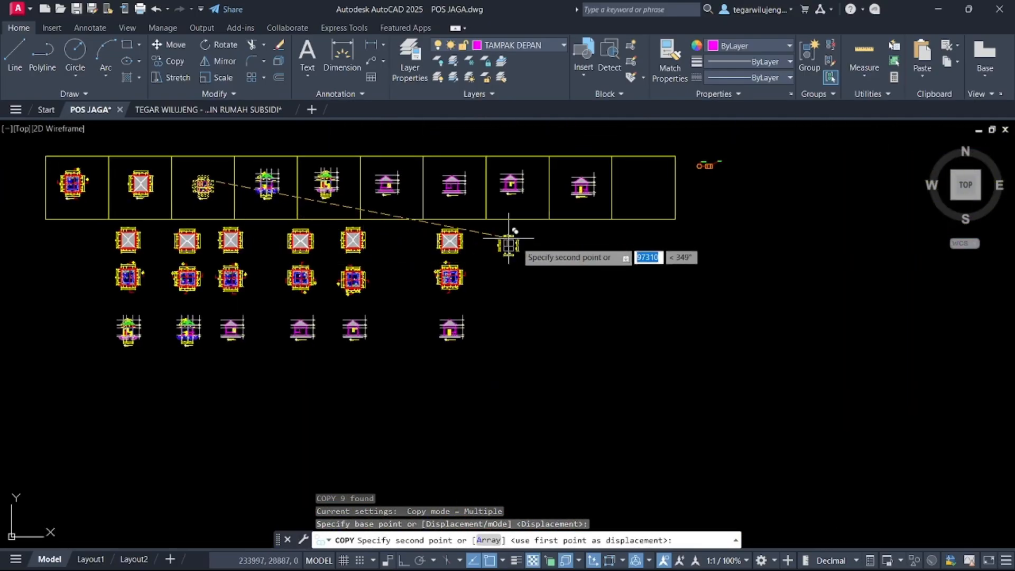
scroll(526, 247, up, 5)
click(473, 197)
key(Escape)
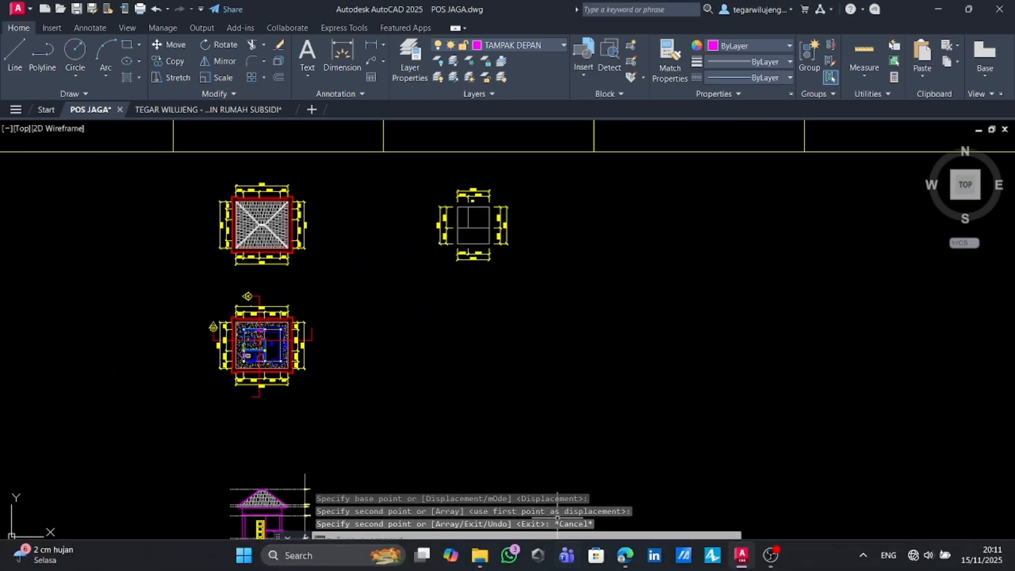
Step: Capture the RENCANA SLOEF plan with its dimensions from the PDF and paste the image beside the copied axis plan
click(624, 555)
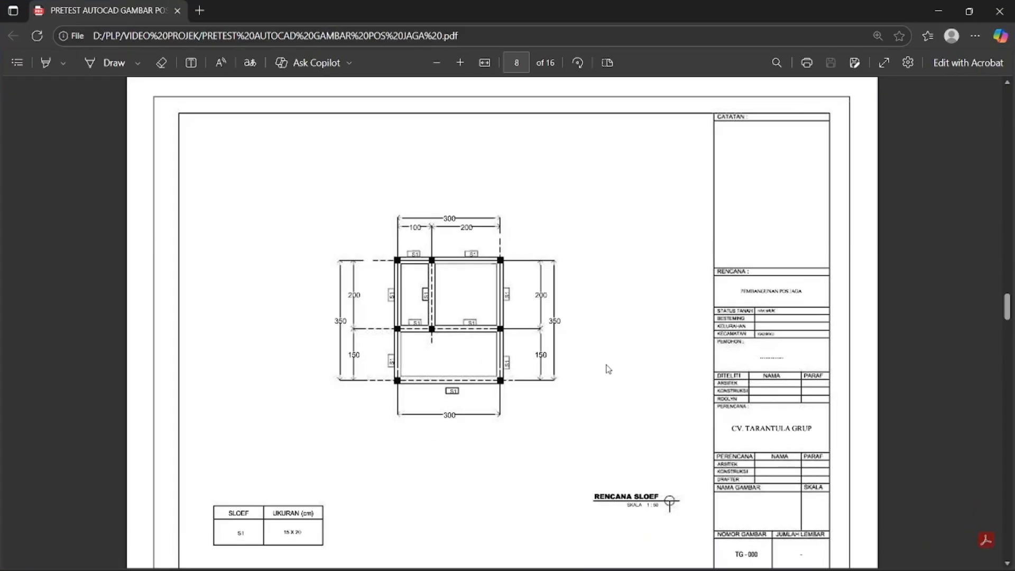
key(super+shift+s)
drag(306, 181, 592, 453)
click(938, 11)
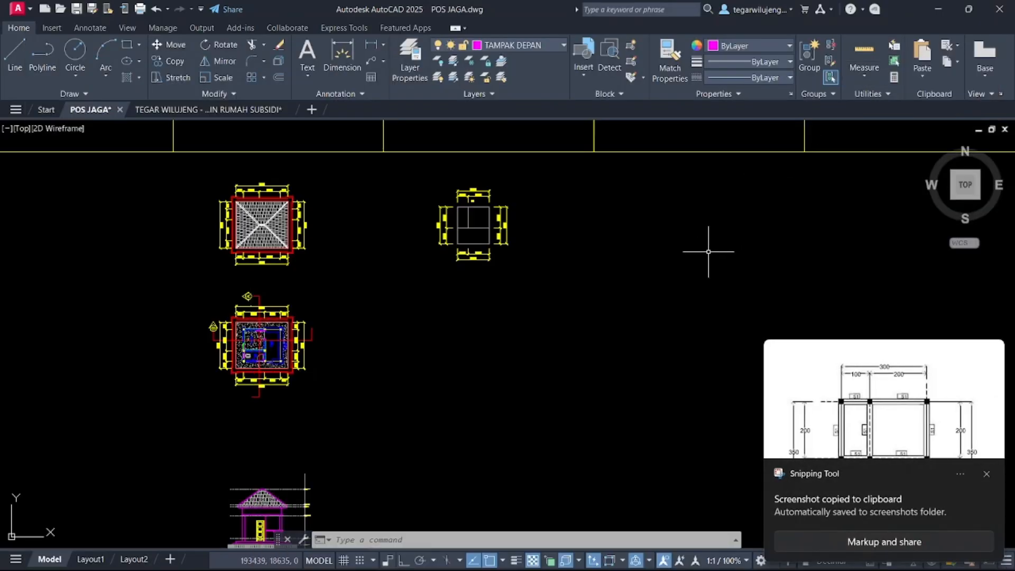
key(ctrl+v)
scroll(594, 362, down, 5)
click(602, 395)
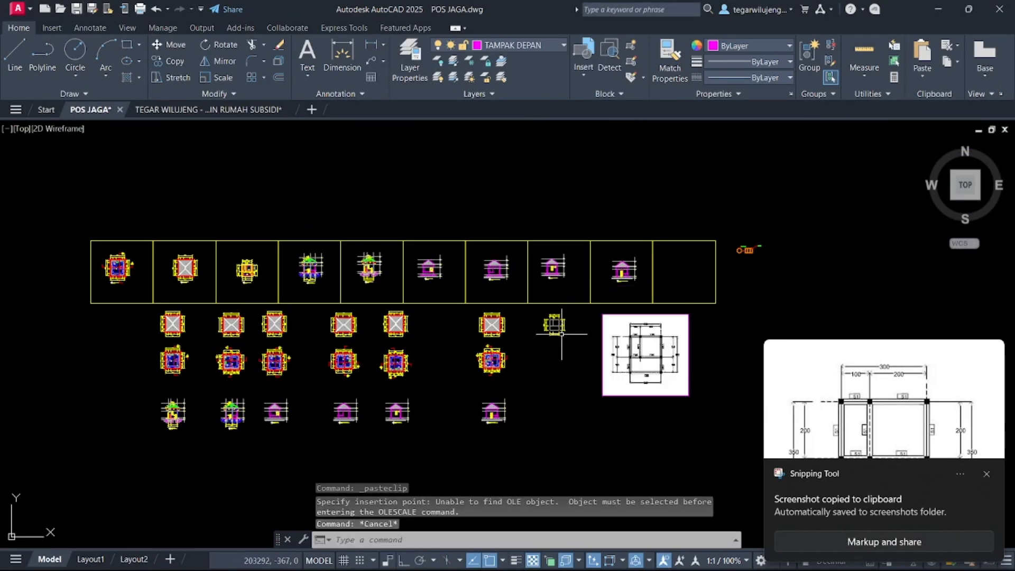
scroll(563, 336, up, 8)
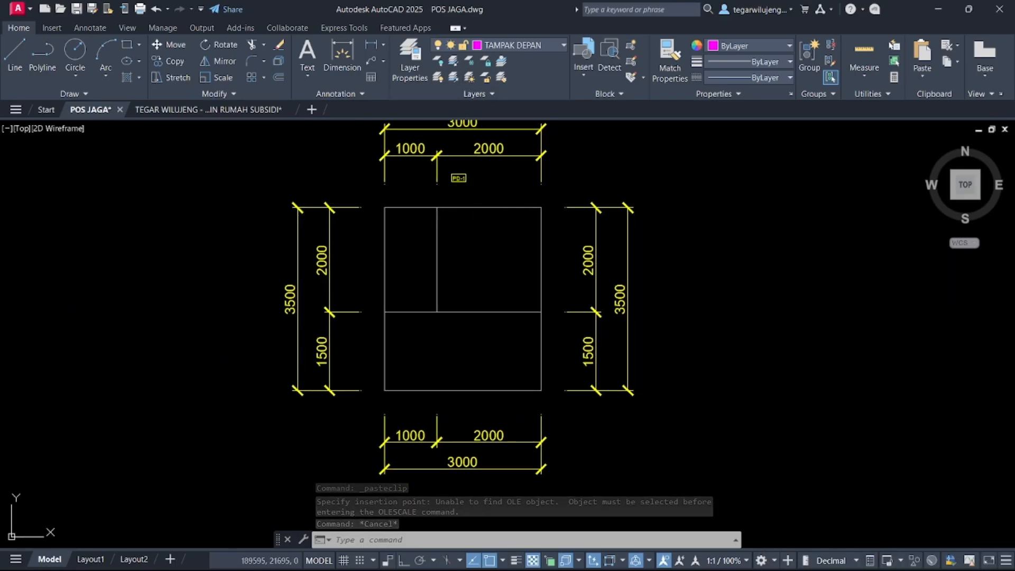
key(l)
key(space)
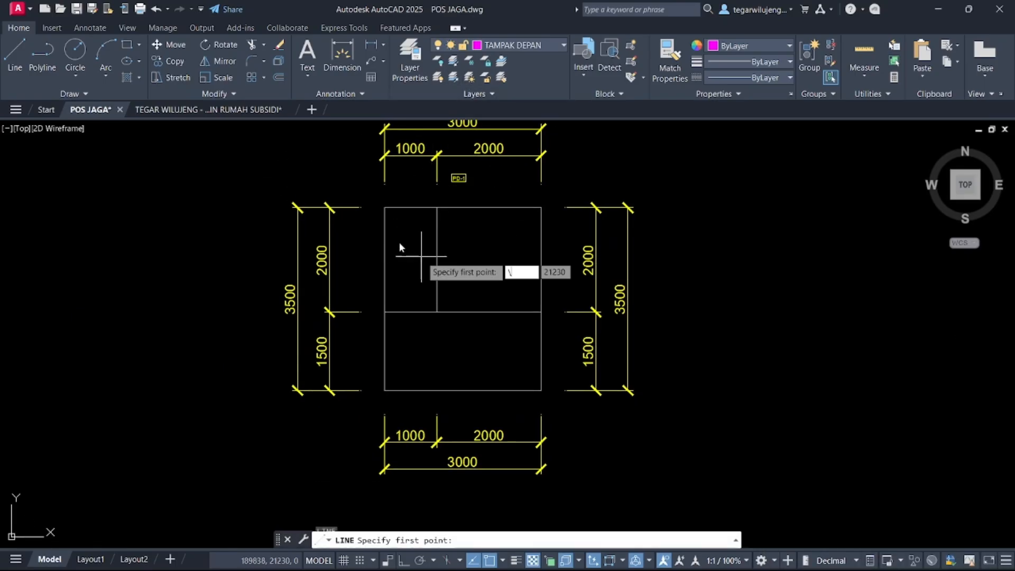
key(Escape)
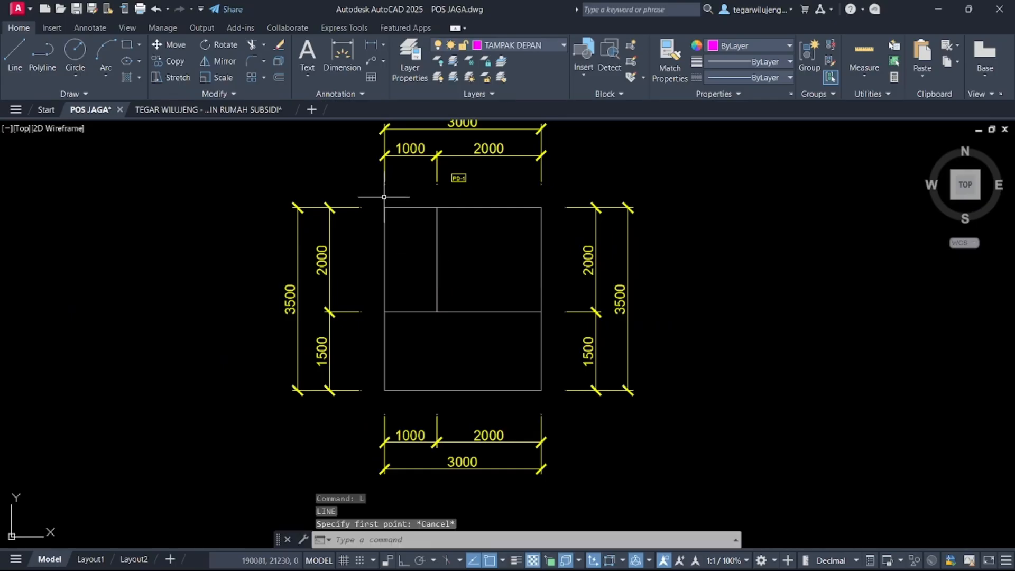
Step: Draw a horizontal line over the upper axis of the copied plan, spanning between the inner ends of the side dimensions' extension lines
text(l)
key(space)
click(360, 207)
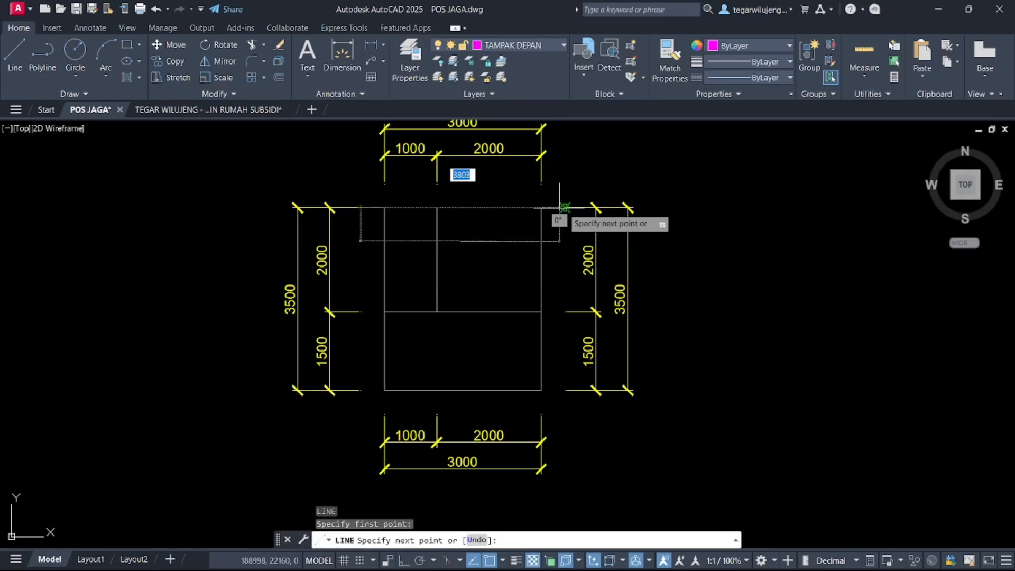
click(564, 207)
key(space)
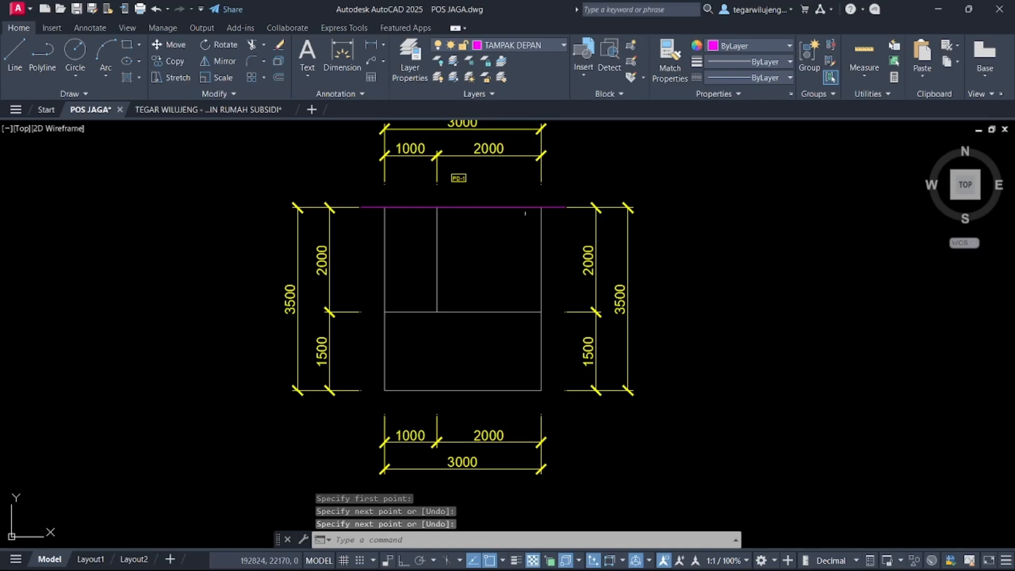
Step: Copy the new horizontal line down onto the middle and lower axes of the plan
click(560, 213)
click(553, 197)
text(co)
key(space)
scroll(550, 202, up, 5)
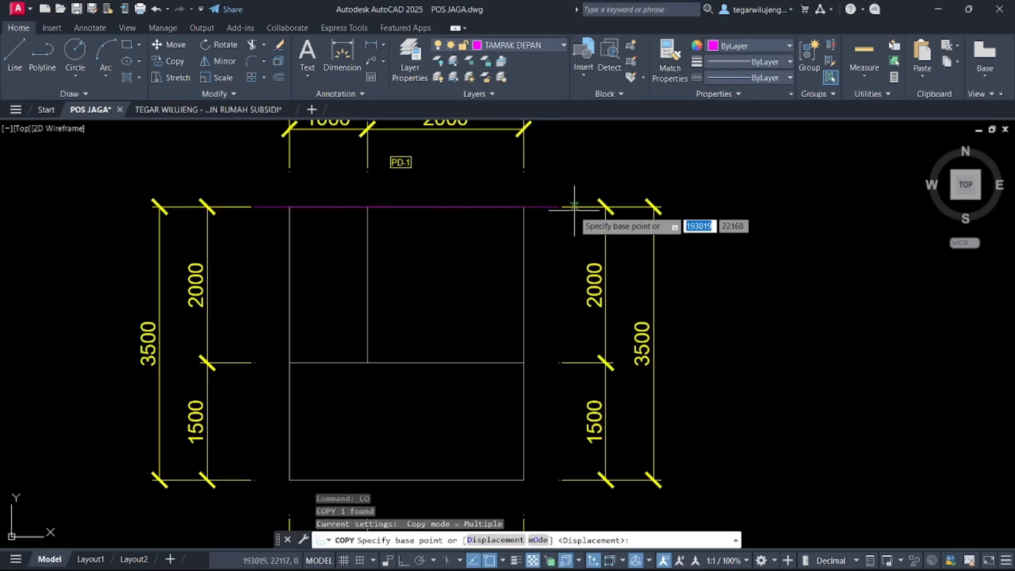
click(537, 203)
scroll(544, 198, down, 5)
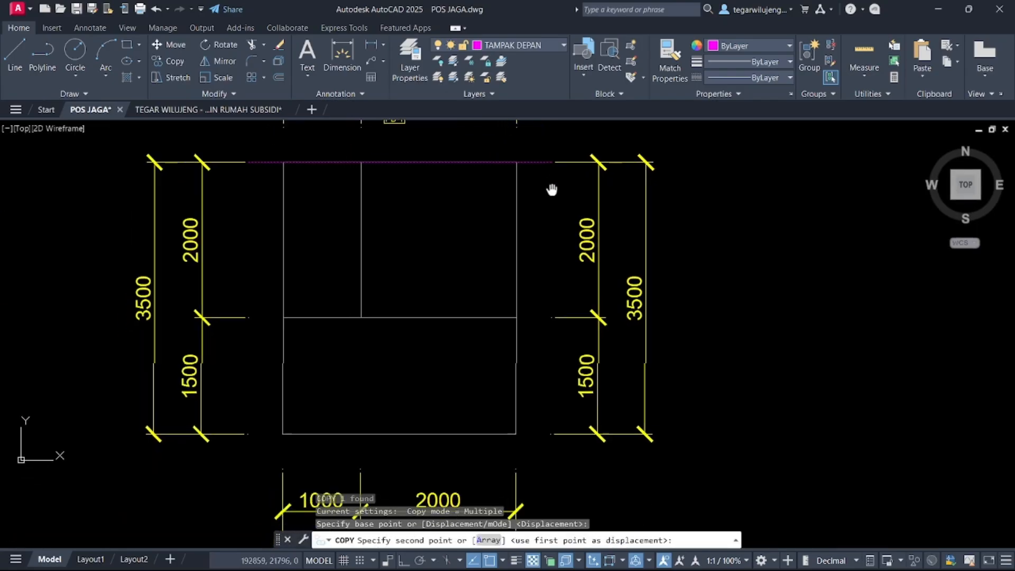
click(553, 432)
key(F8)
text(1)
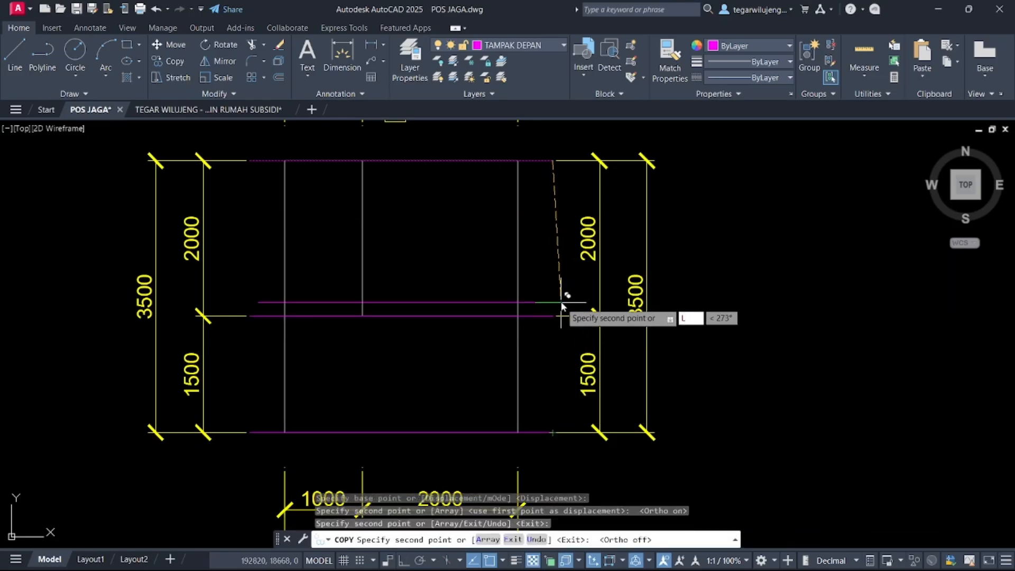
key(Escape)
Step: Draw a 4400 long vertical line over the plan's right axis, between the upper and lower dimension extension lines, and select it
text(l)
key(Return)
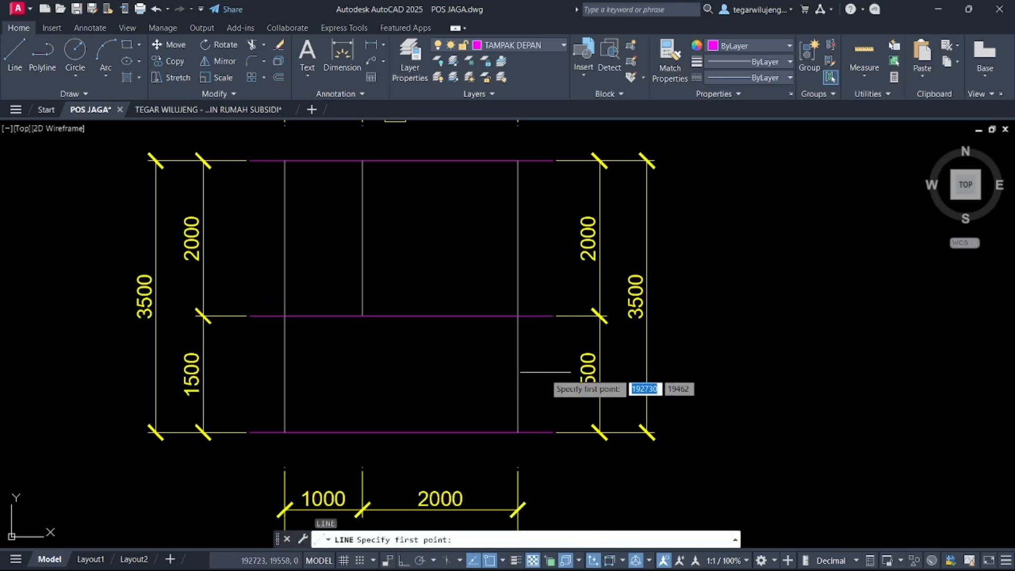
click(518, 467)
middle_drag(526, 299, 547, 433)
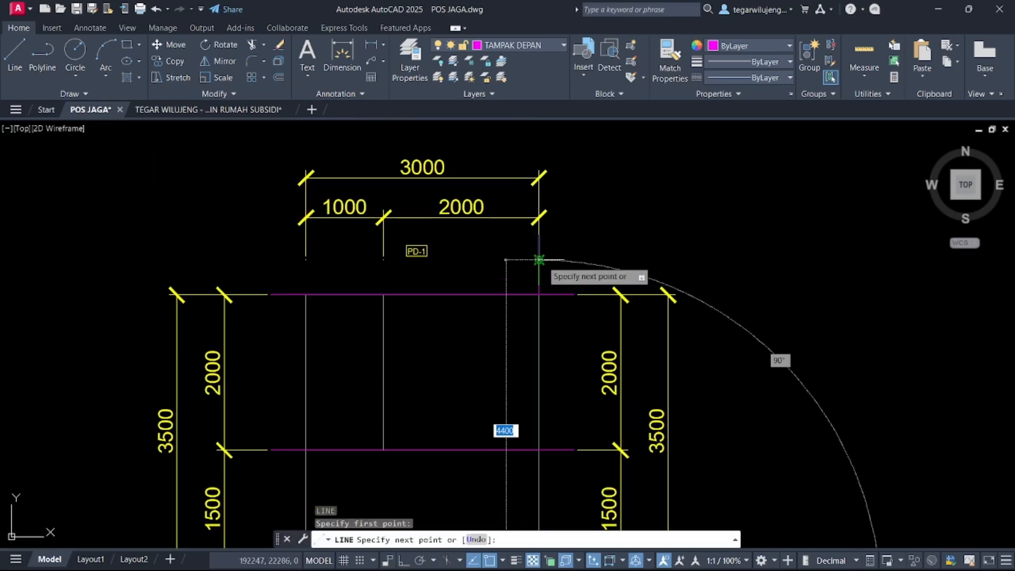
click(539, 259)
key(Return)
click(541, 351)
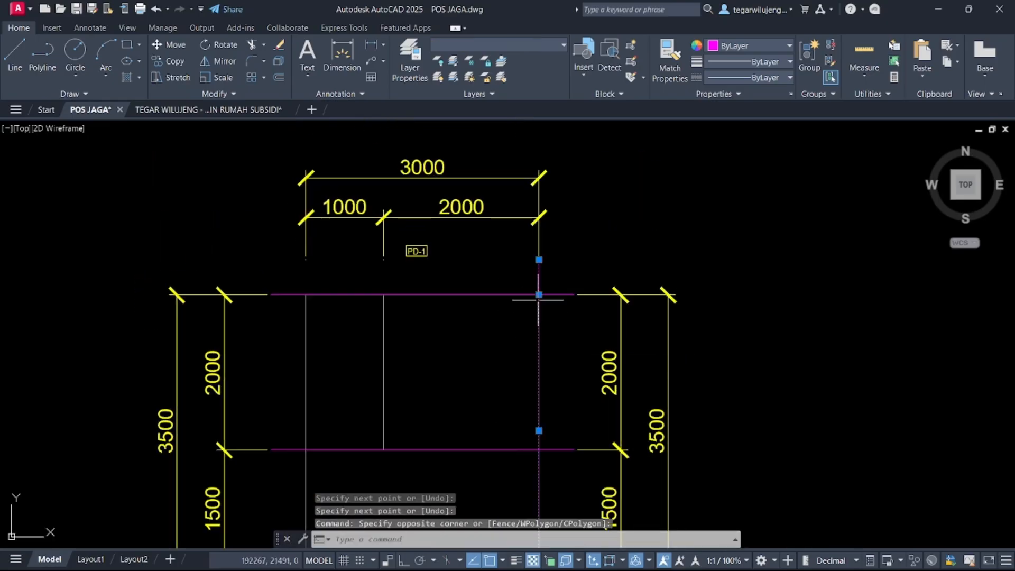
Step: Copy the vertical line on the plan's right axis onto the middle and left axes
key(Escape)
click(544, 283)
click(531, 273)
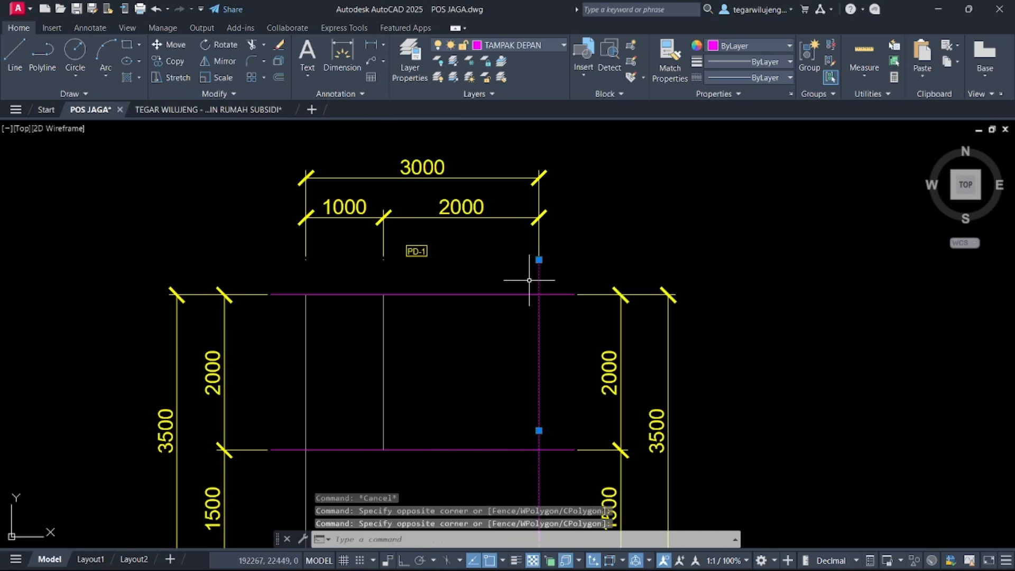
key(Return)
click(539, 260)
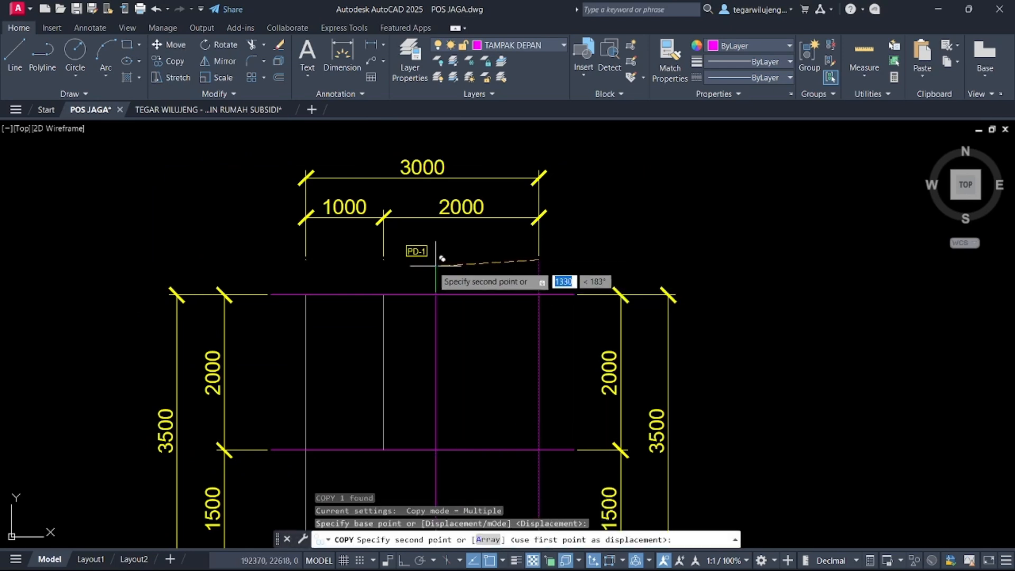
scroll(480, 190, down, 3)
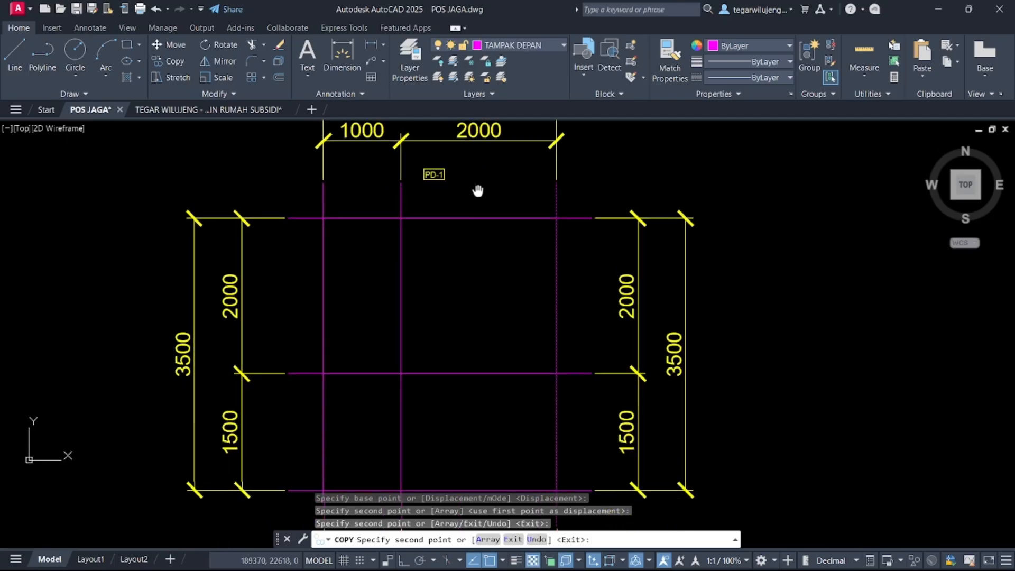
key(Escape)
Step: Erase the old axis lines enclosed by the new horizontal and vertical lines
click(349, 213)
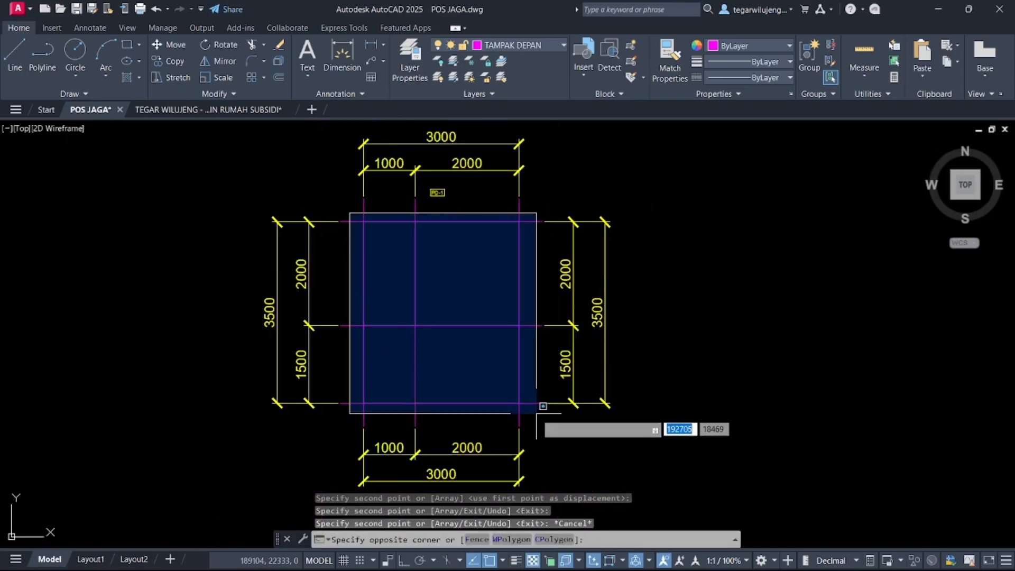
click(534, 410)
key(Delete)
Step: Match the properties of all new horizontal and vertical axis lines to an existing gray dashed line in the other drawings
scroll(437, 258, down, 5)
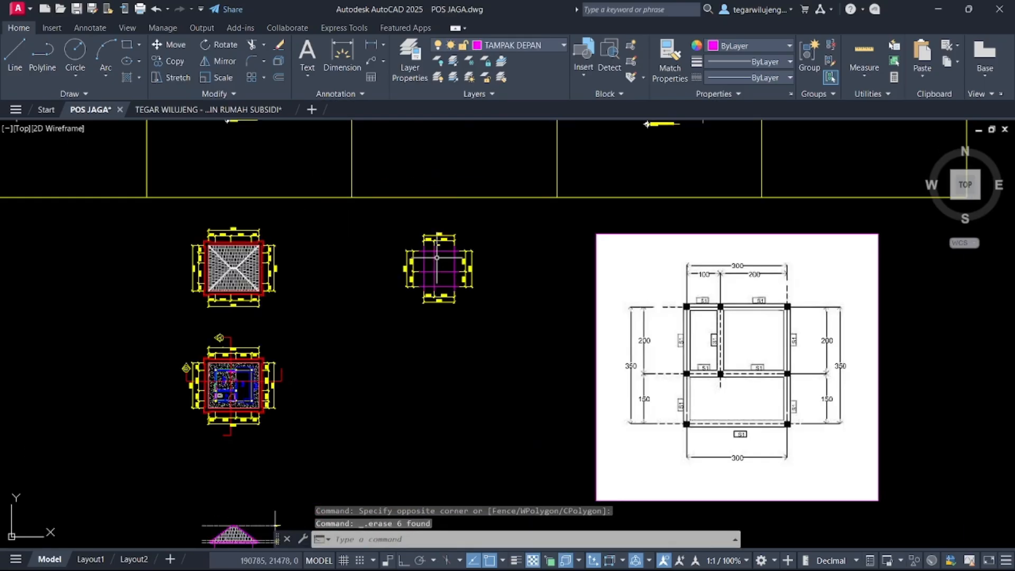
scroll(394, 276, down, 3)
scroll(227, 290, up, 5)
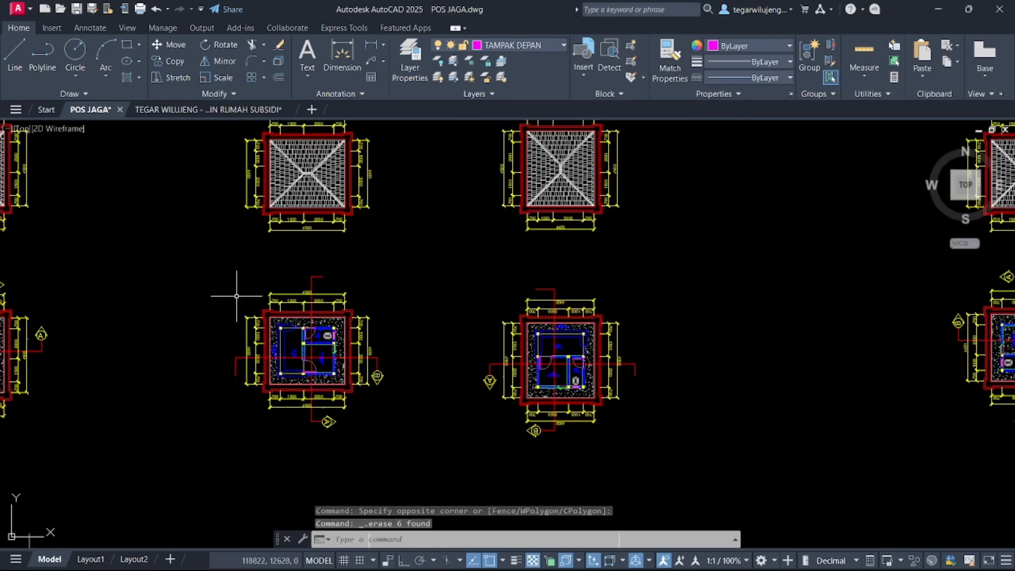
scroll(317, 248, down, 5)
scroll(317, 283, up, 5)
scroll(172, 356, up, 3)
click(225, 302)
click(180, 261)
text(MA)
key(Return)
scroll(332, 302, down, 8)
scroll(539, 264, up, 8)
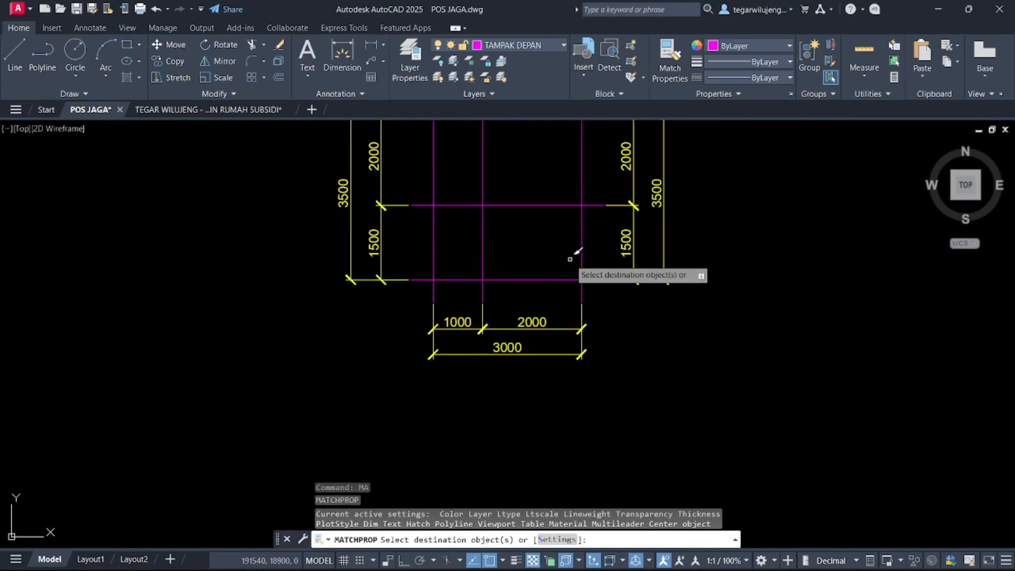
click(594, 229)
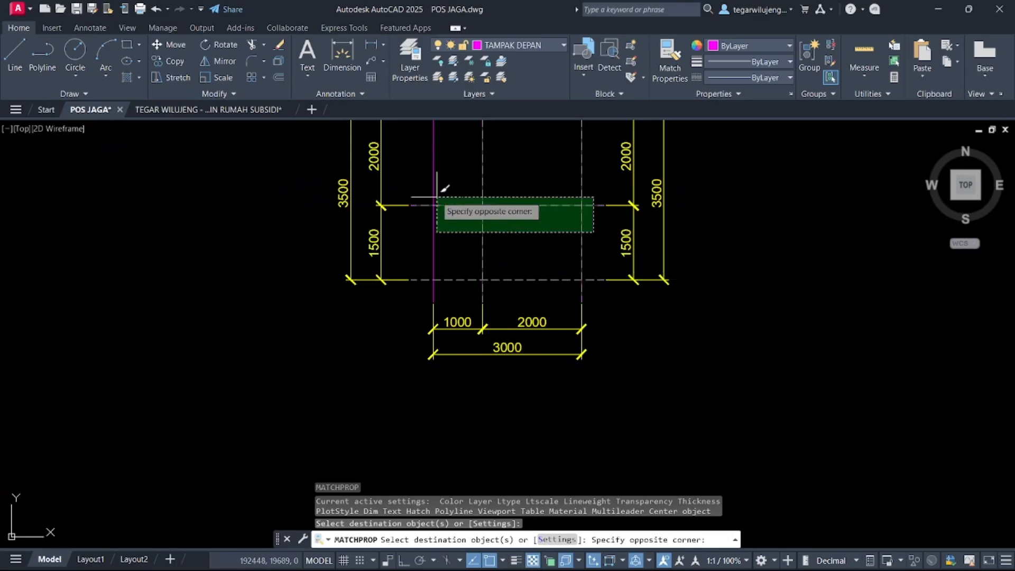
click(426, 199)
middle_drag(492, 197, 533, 313)
click(572, 237)
click(547, 209)
scroll(546, 264, down, 5)
key(Escape)
middle_drag(546, 264, 547, 233)
key(Escape)
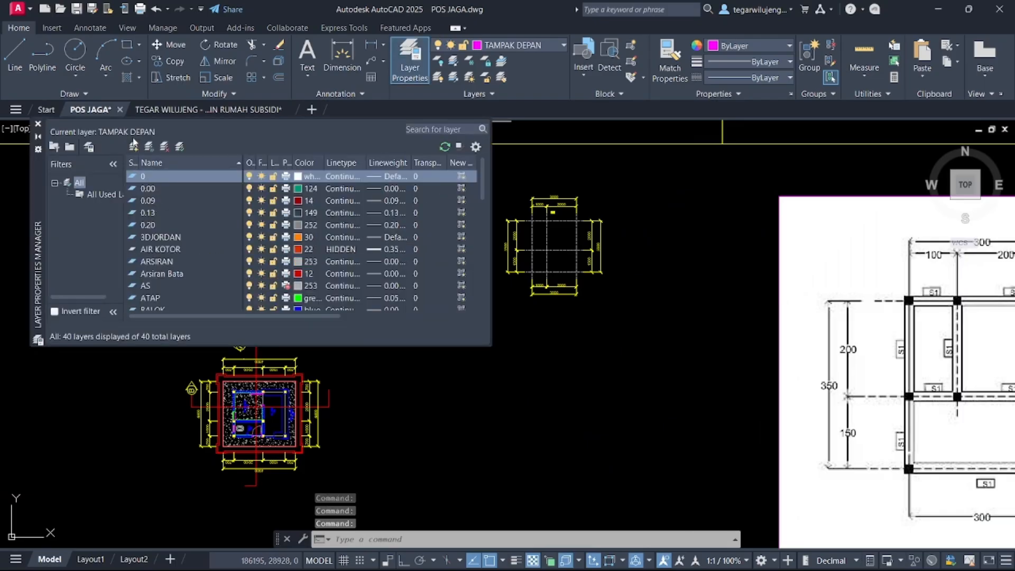
Step: Create a new layer named RENCANA SLOOF
click(133, 147)
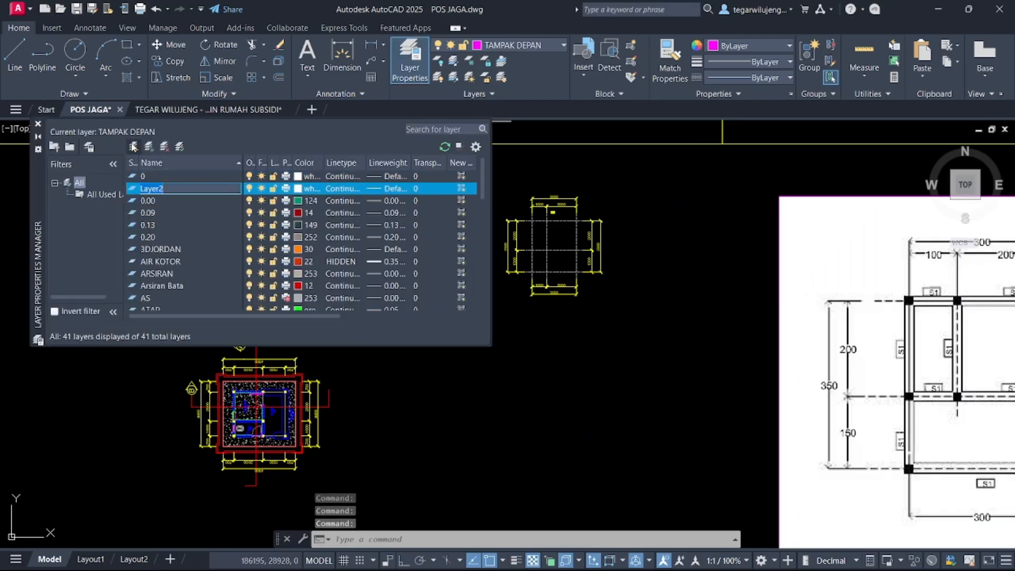
text(SLOOF)
key(Return)
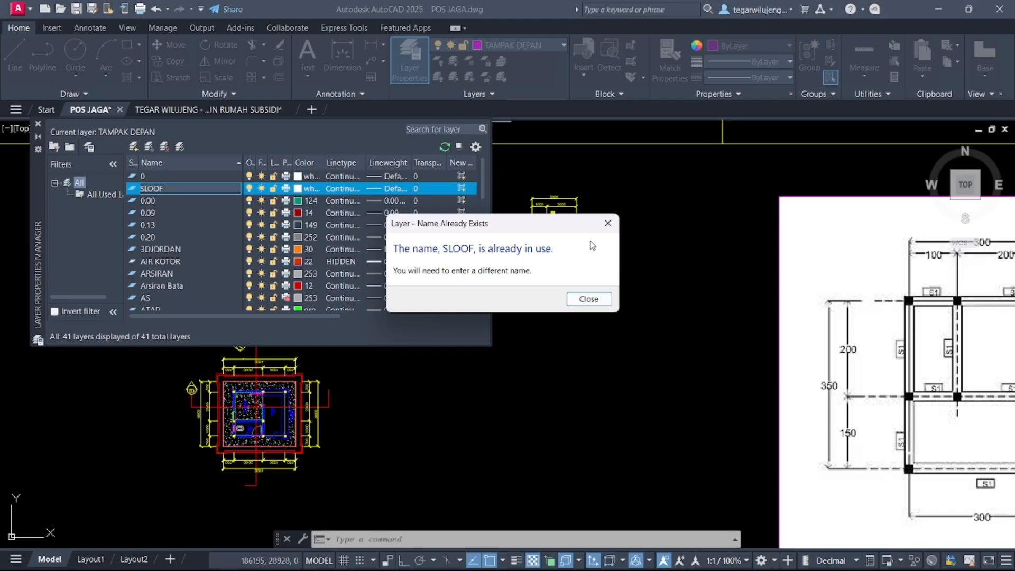
key(Return)
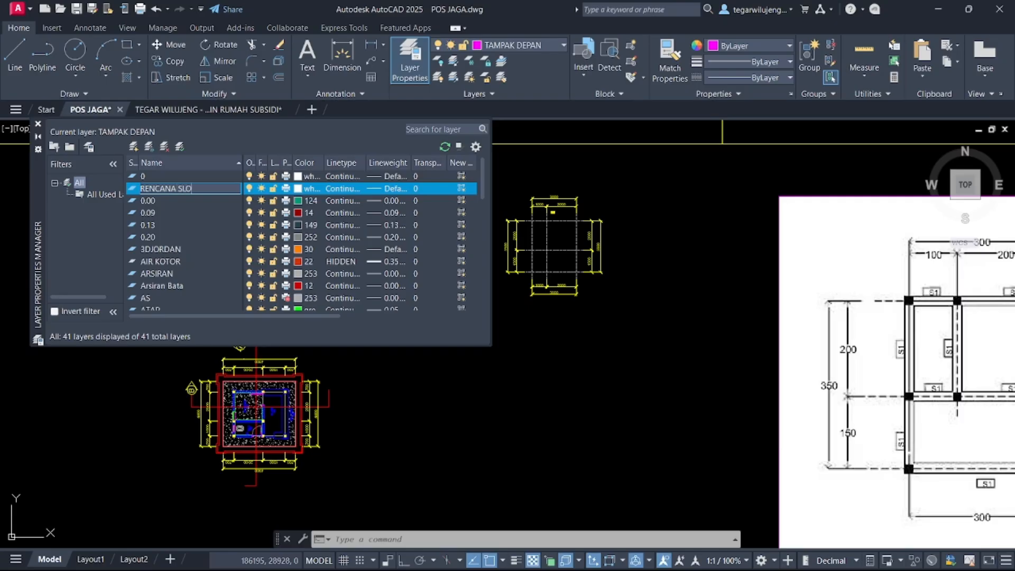
Step: Set the RENCANA SLOOF layer's color to blue and assign its lineweight
click(298, 188)
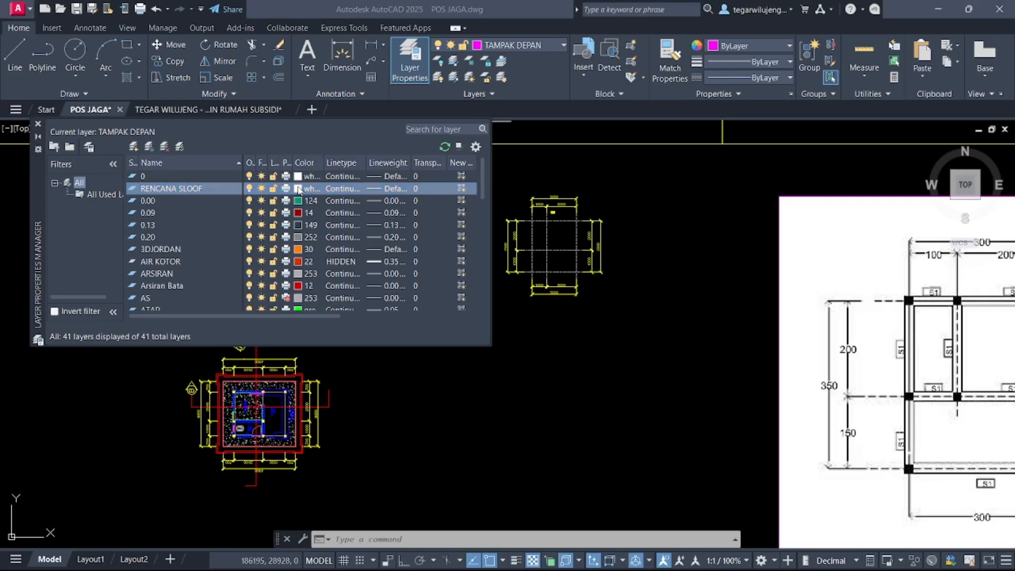
click(447, 303)
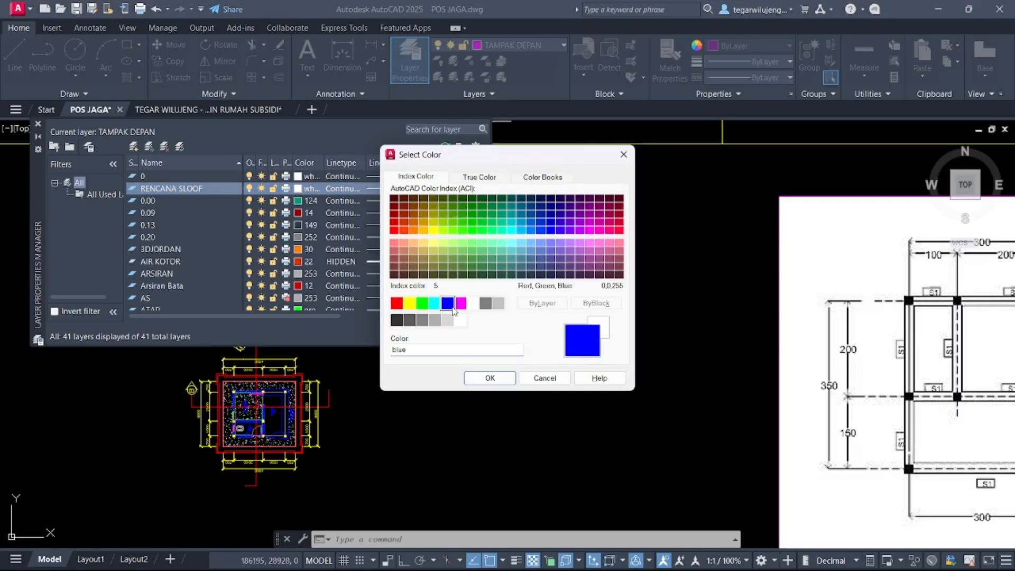
click(481, 379)
click(393, 189)
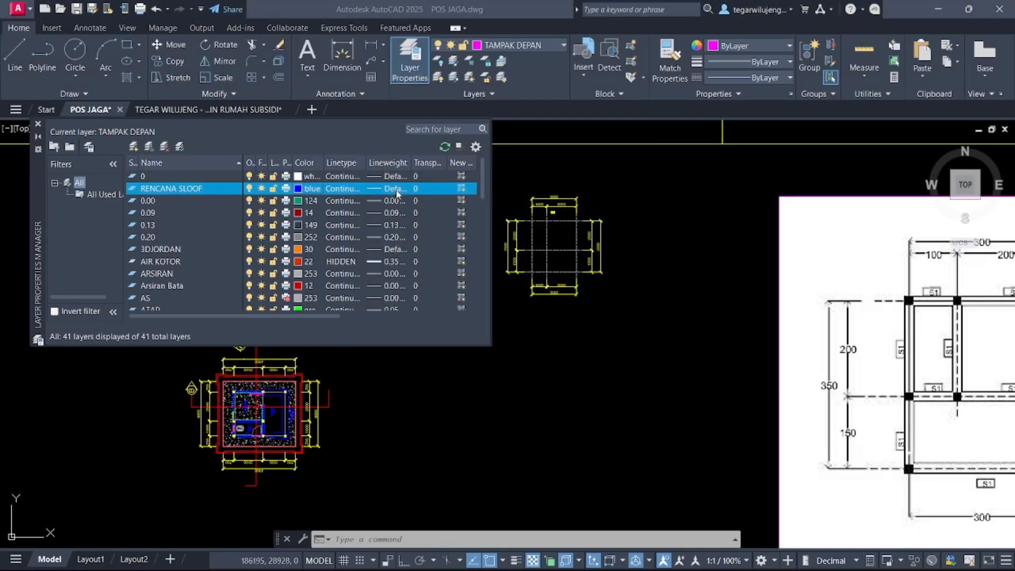
click(486, 229)
click(444, 383)
click(37, 124)
scroll(494, 238, up, 5)
middle_drag(494, 221, 465, 213)
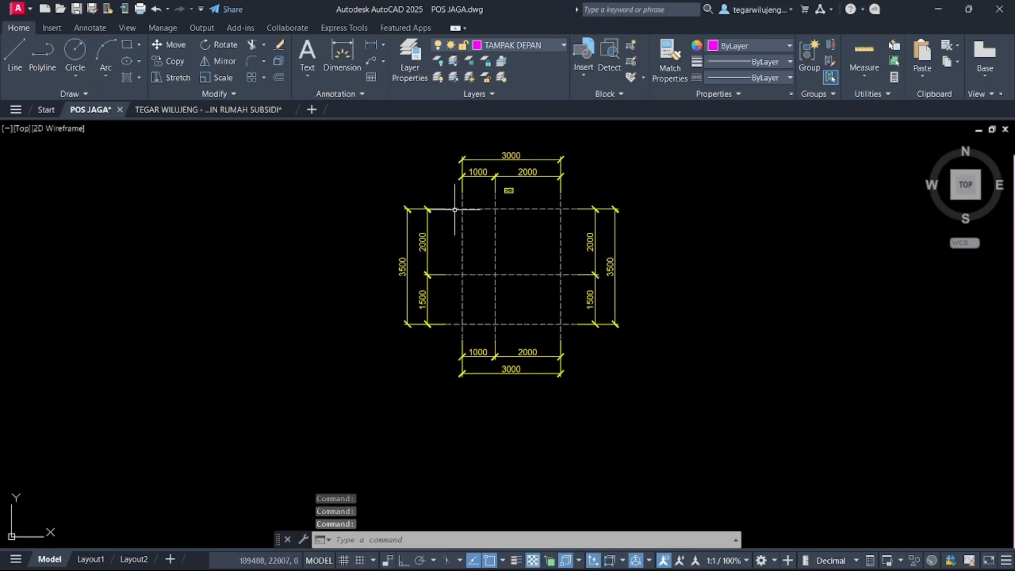
text(MLST)
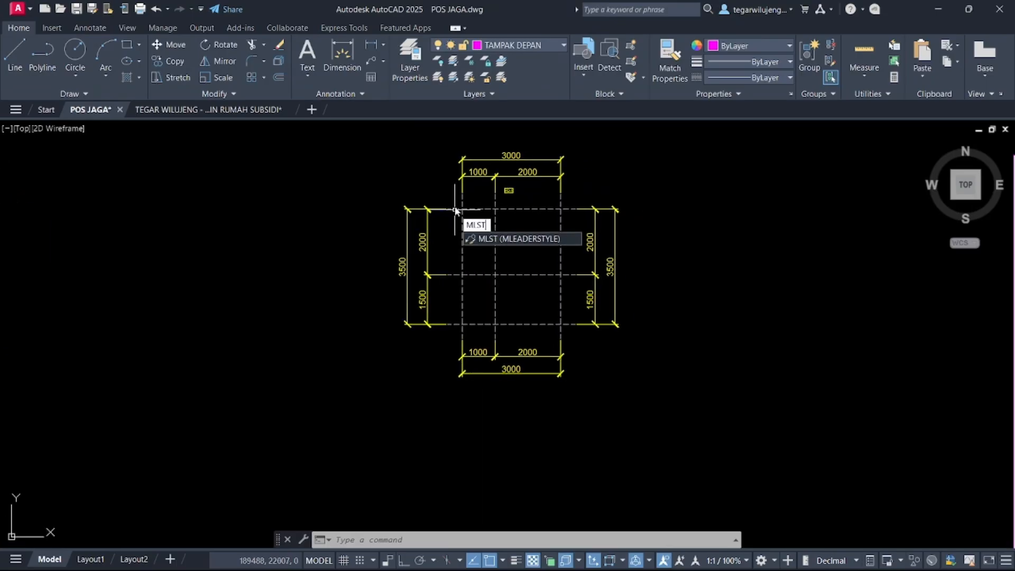
key(Return)
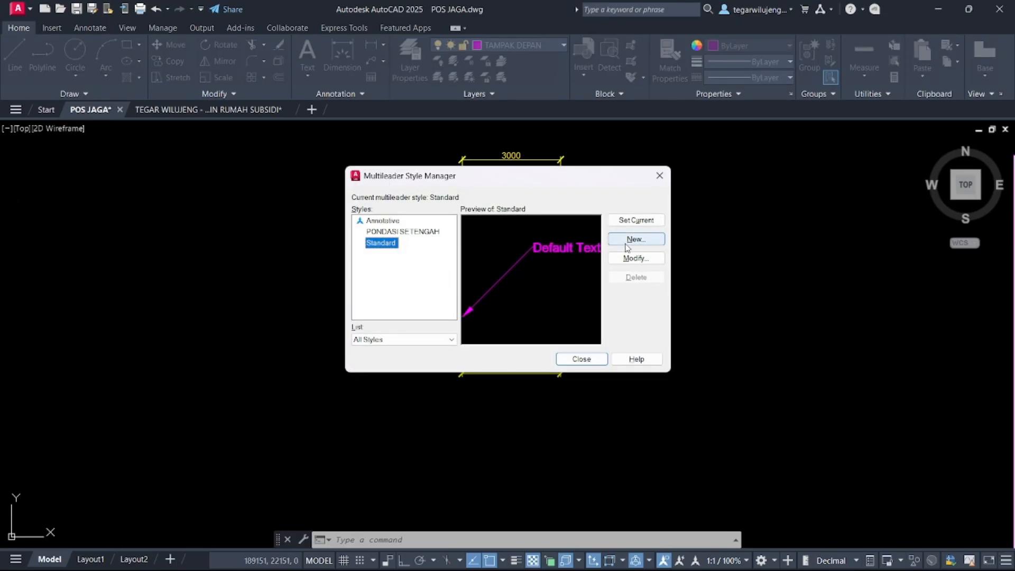
click(625, 244)
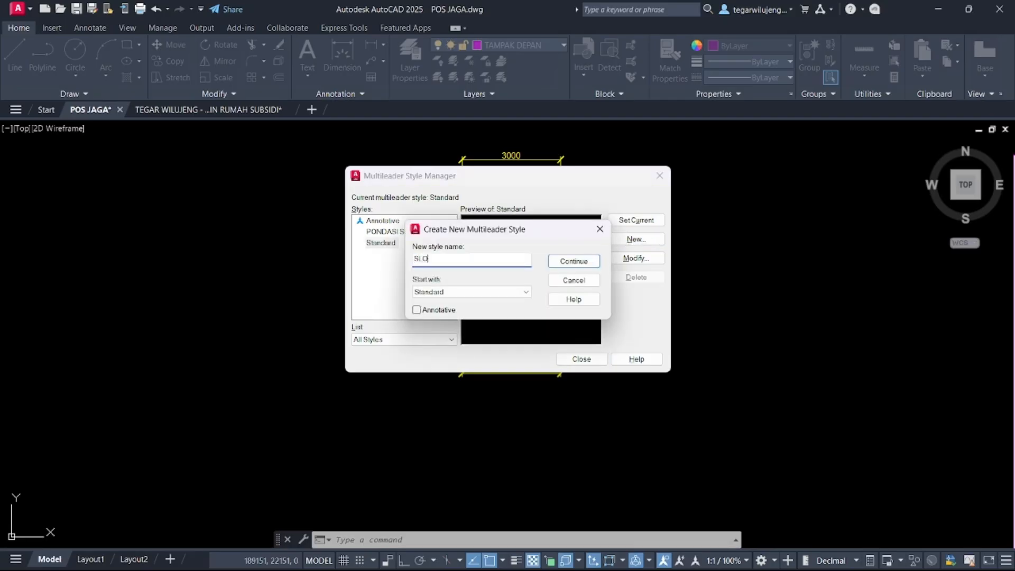
click(571, 262)
key(Return)
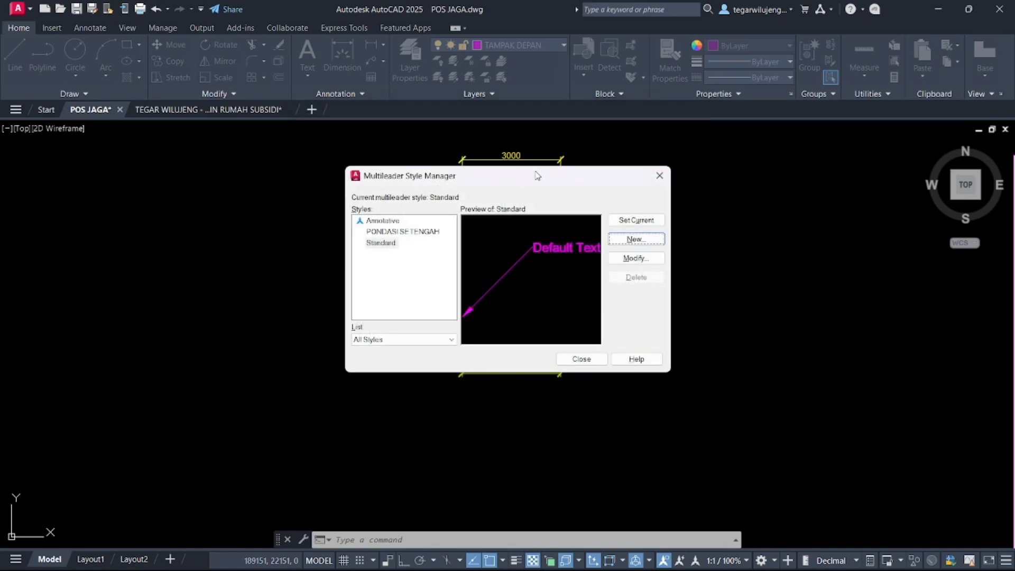
key(Return)
Step: Create a new multiline style named SLOOF based on the RENCANAPONDASI style
text(M;ST)
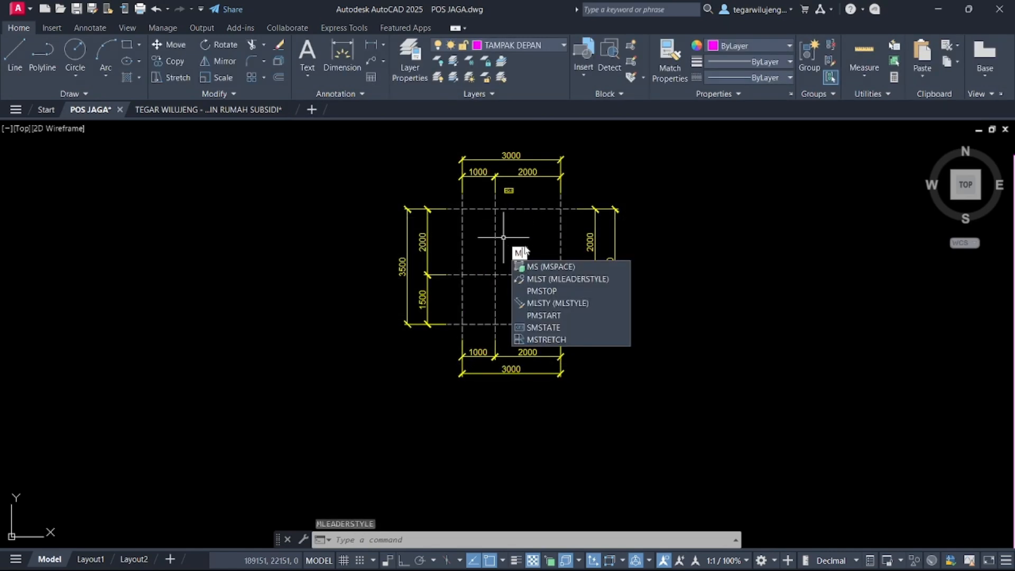
text(LST)
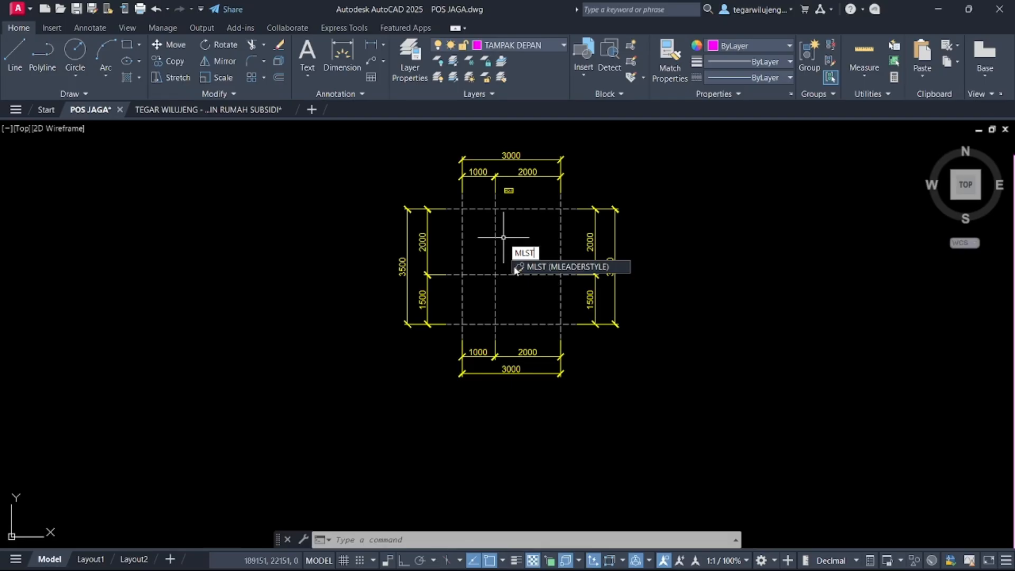
text(Y)
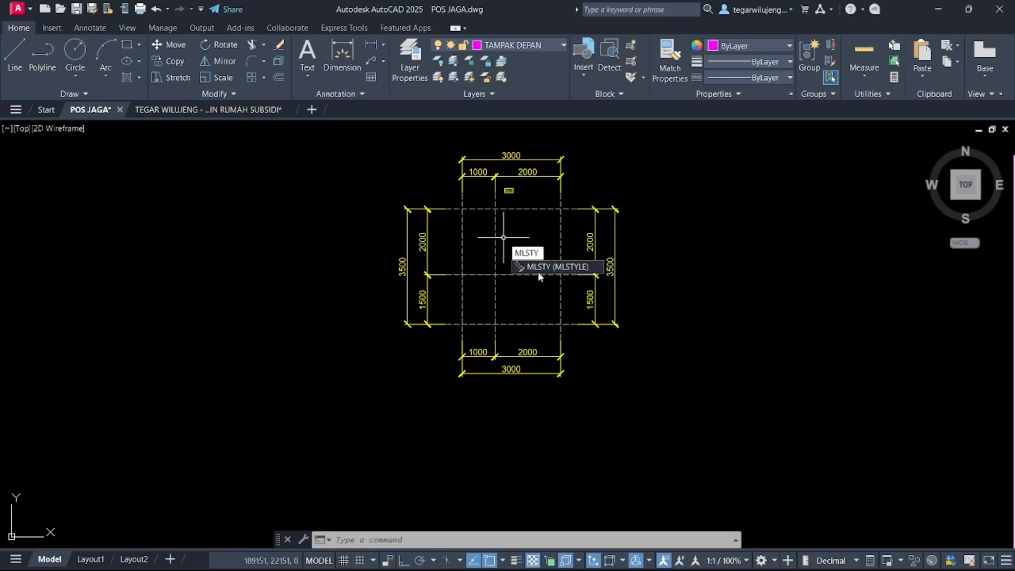
key(Return)
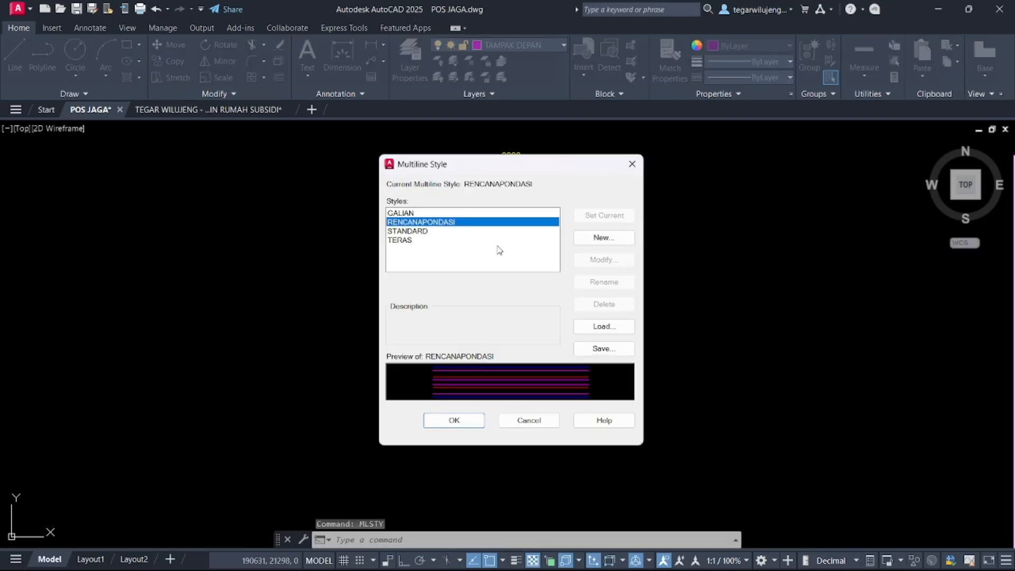
click(603, 237)
text(SLOOF)
click(441, 314)
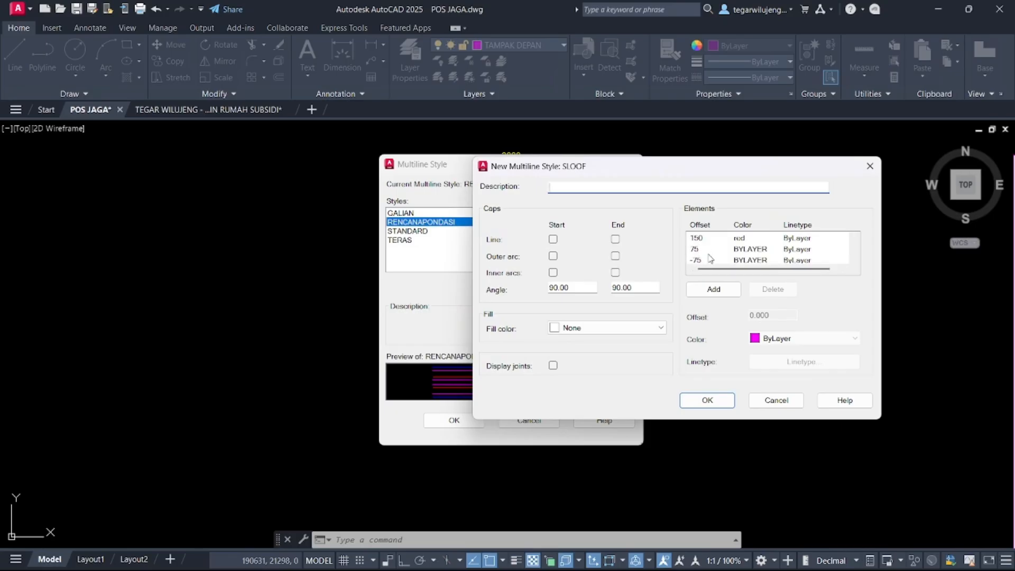
Step: Remove every element from the SLOOF multiline style except the ones at offsets 75 and -75
click(706, 238)
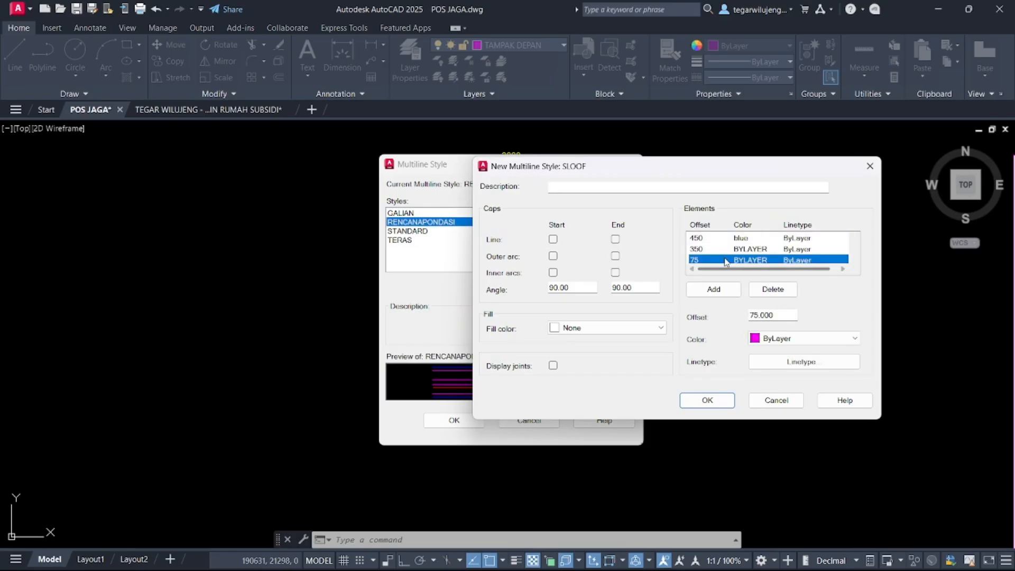
click(746, 249)
click(772, 289)
click(729, 249)
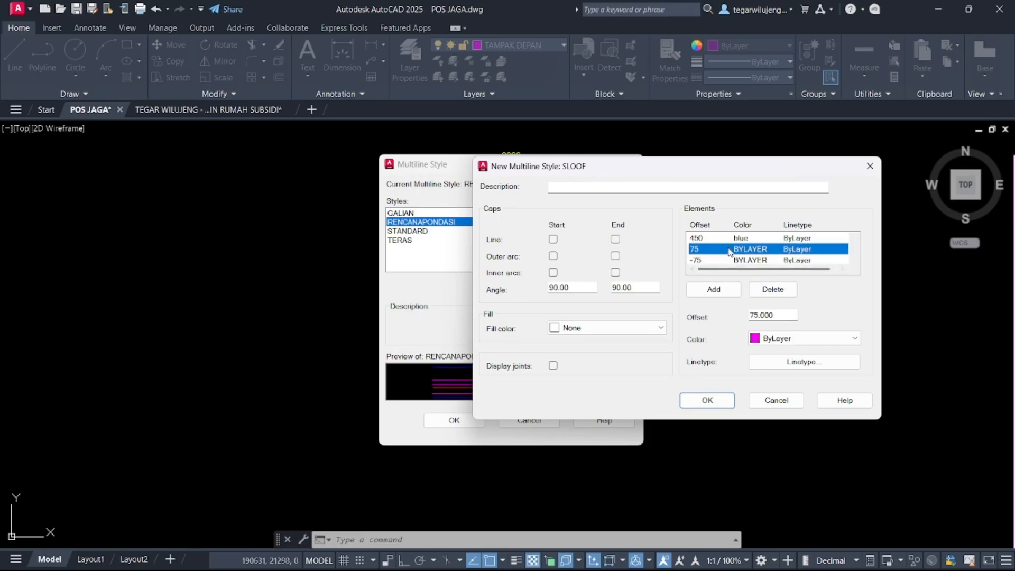
click(722, 241)
click(772, 289)
click(719, 259)
click(772, 289)
click(772, 289)
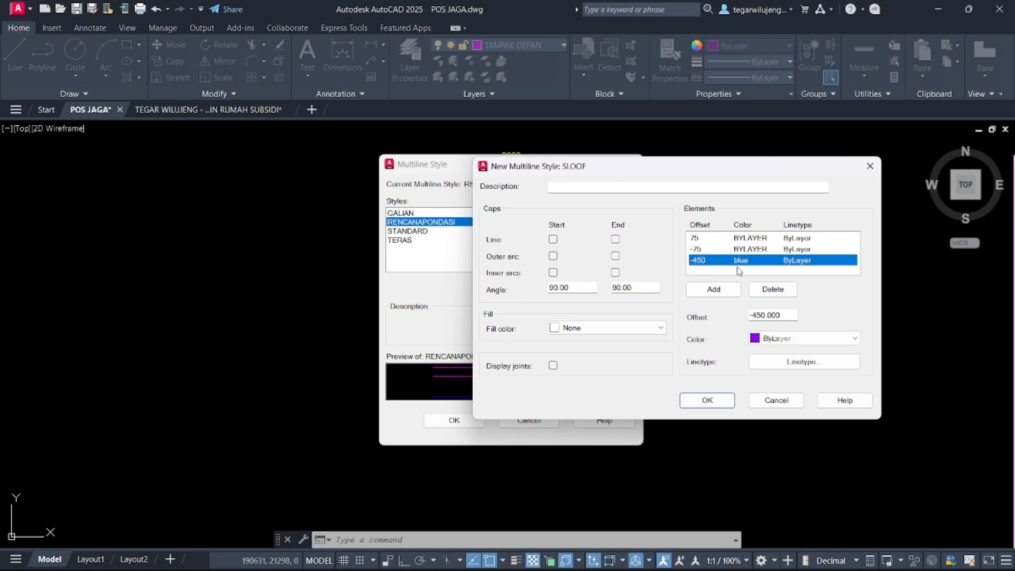
click(772, 289)
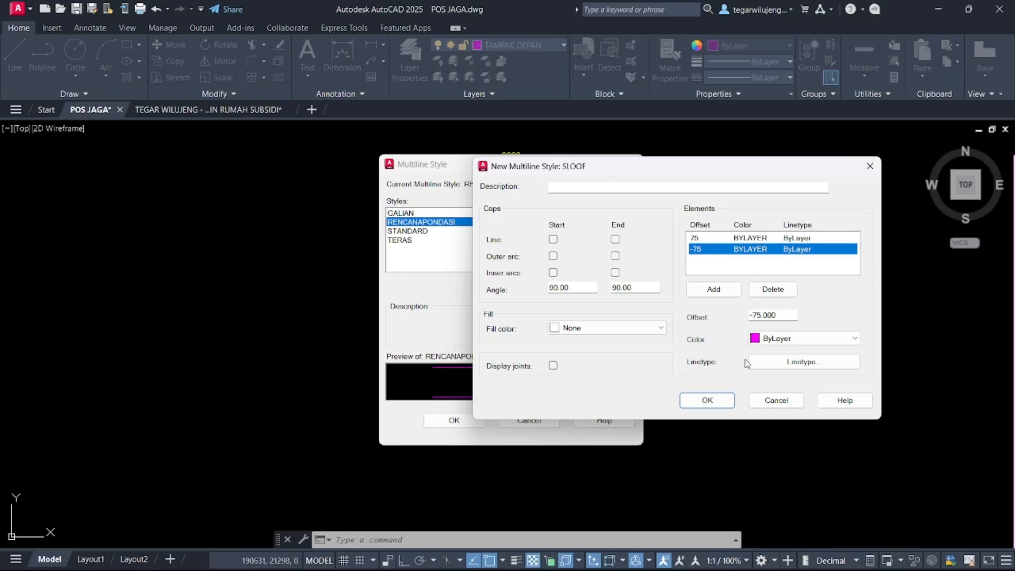
click(707, 400)
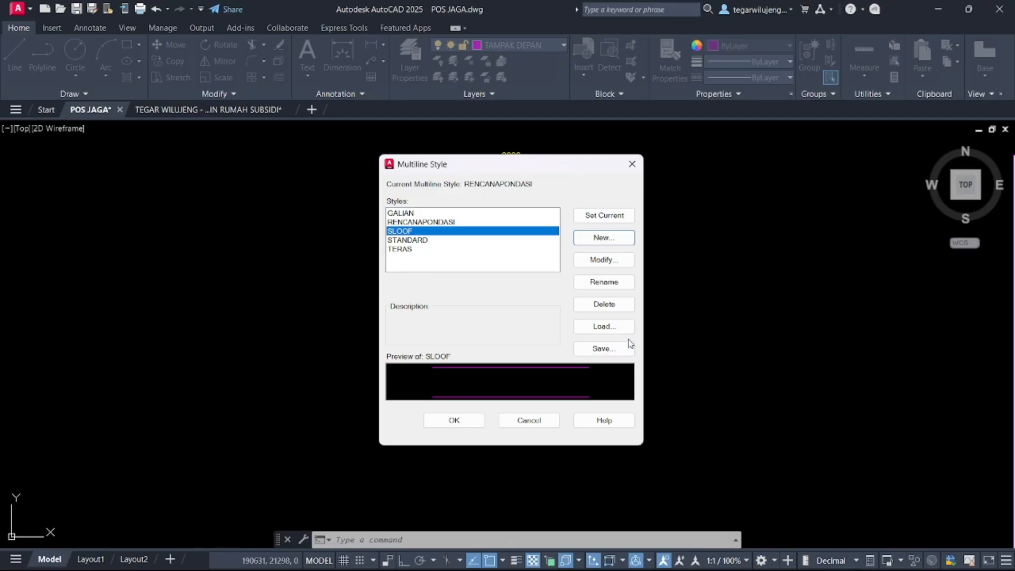
Step: Make SLOOF the current multiline style and start a multiline with scale 1 and zero justification
click(593, 218)
click(453, 421)
key(Escape)
text(ML)
key(Return)
text(S)
key(Return)
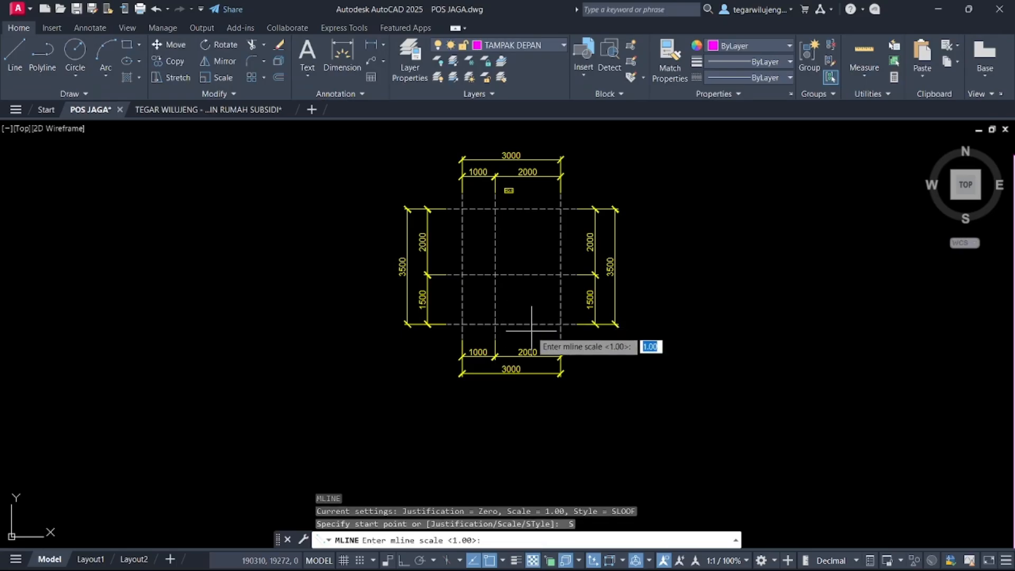
text(1)
key(Return)
text(J)
key(Return)
key(Return)
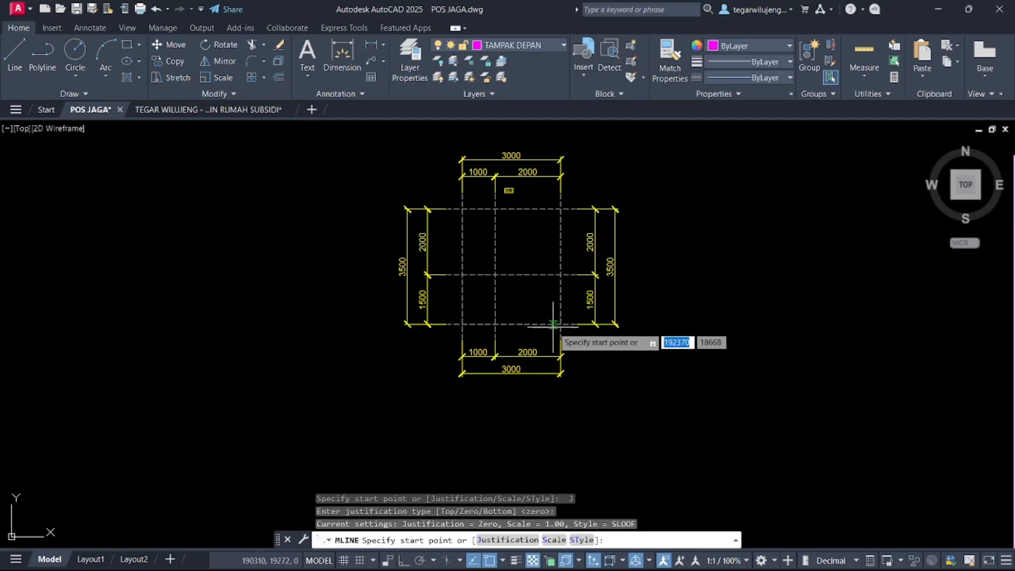
Step: Examine the reference sloof plan image and the existing foundation plan
scroll(551, 364, down, 5)
scroll(550, 359, down, 5)
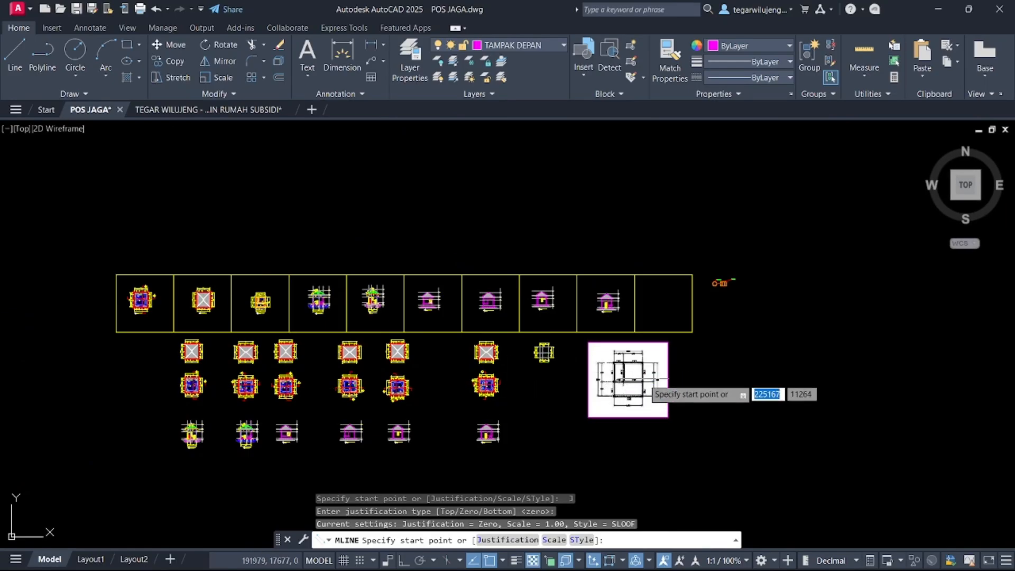
scroll(645, 389, up, 10)
scroll(629, 317, down, 10)
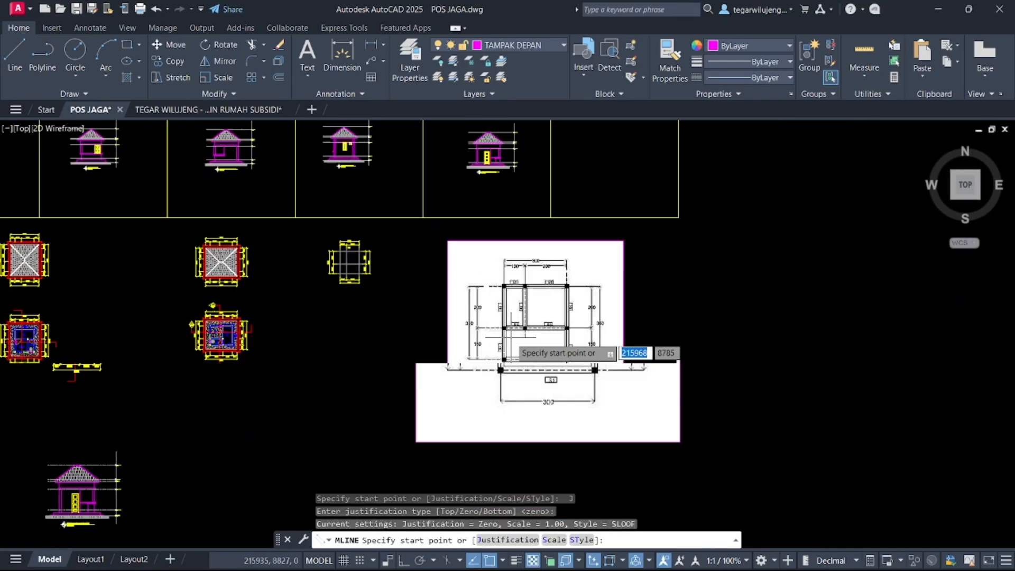
scroll(232, 272, up, 6)
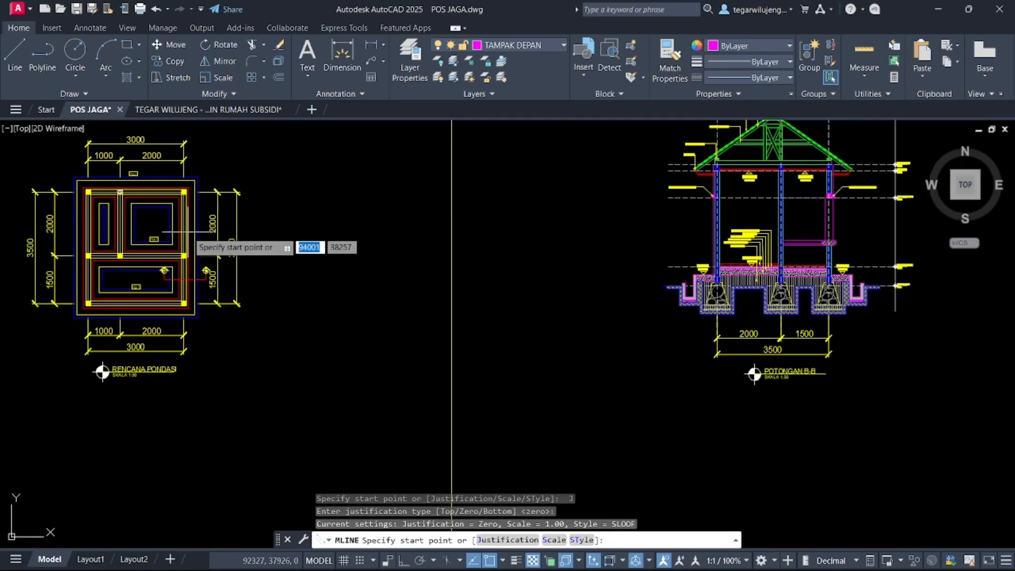
scroll(253, 238, down, 5)
scroll(677, 386, up, 3)
scroll(467, 317, up, 6)
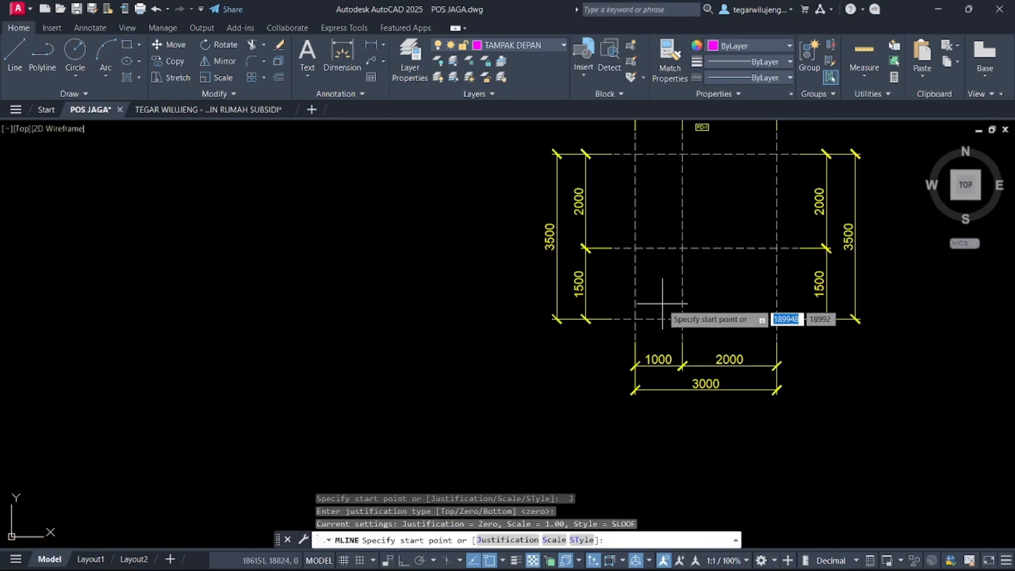
Step: Draw the outer sloof multiline along the perimeter axes, 3000 wide by 3500 high, starting and ending at the lower-left axis intersection
click(635, 319)
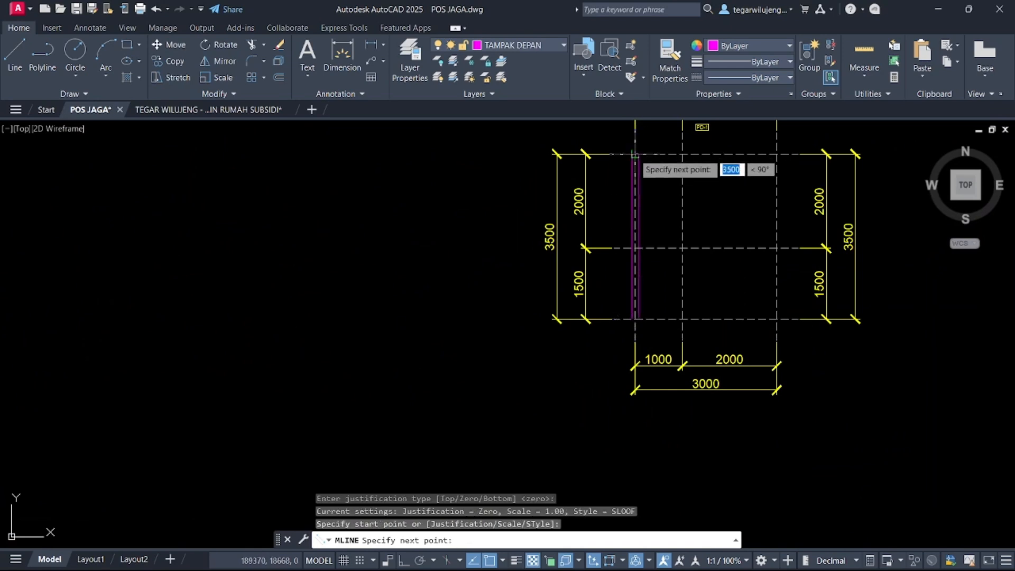
click(635, 155)
click(776, 155)
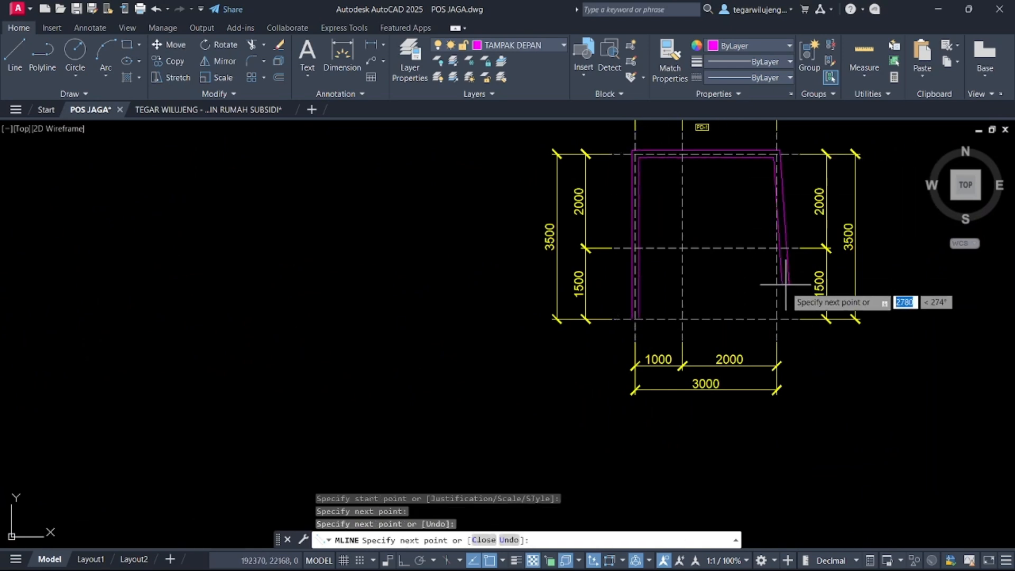
click(776, 318)
scroll(644, 324, up, 5)
click(611, 307)
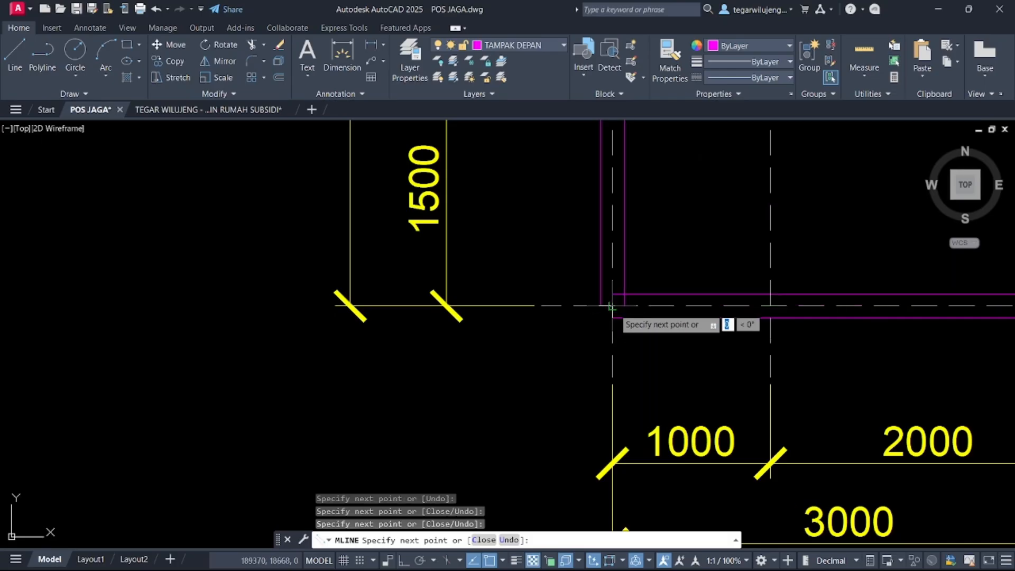
key(Return)
Step: Draw a 3000-long horizontal multiline along the middle axis, from the left outer axis to the right outer axis
scroll(602, 328, down, 5)
scroll(581, 271, up, 6)
key(Return)
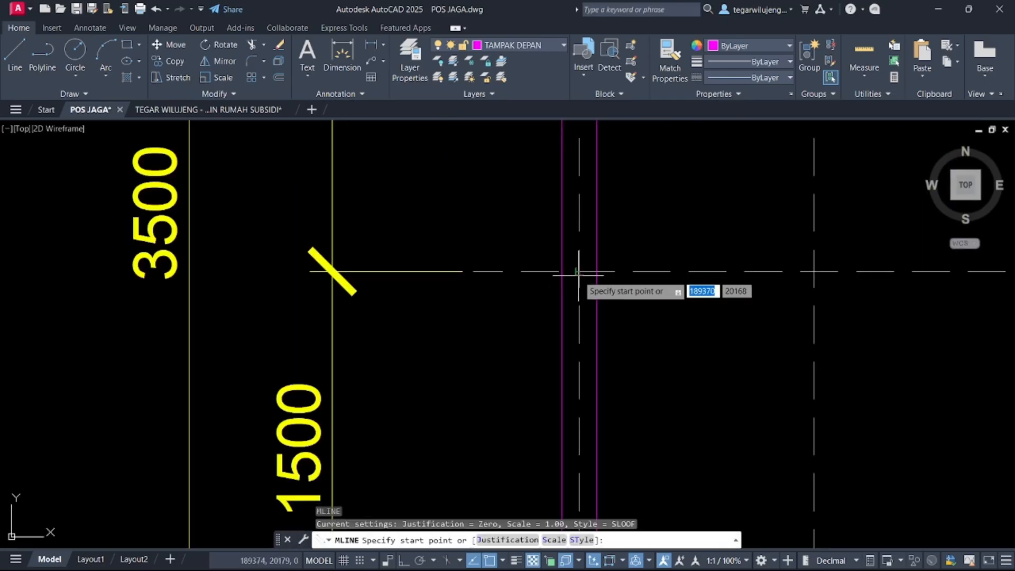
click(578, 272)
scroll(640, 286, down, 5)
scroll(728, 291, up, 5)
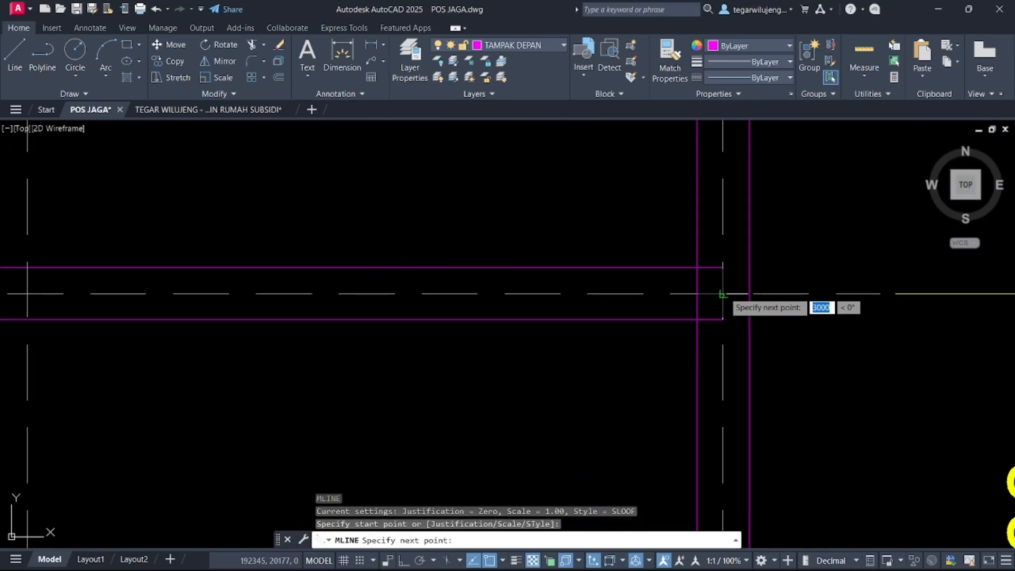
click(722, 294)
key(Return)
Step: Draw a vertical multiline on the inner axis 1000 from the left, from the middle beam up to the top axis
scroll(658, 316, down, 6)
scroll(533, 317, up, 4)
key(Return)
click(539, 302)
scroll(544, 273, down, 2)
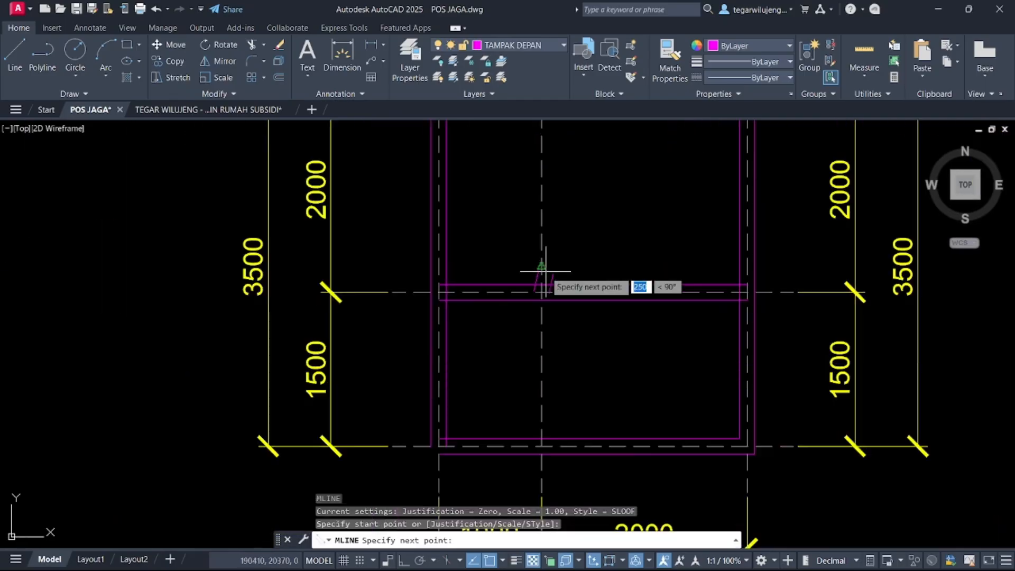
click(552, 154)
key(Return)
Step: Join the upper end of the inner vertical multiline to the top beam with Merged Tee
scroll(561, 172, up, 2)
double_click(548, 163)
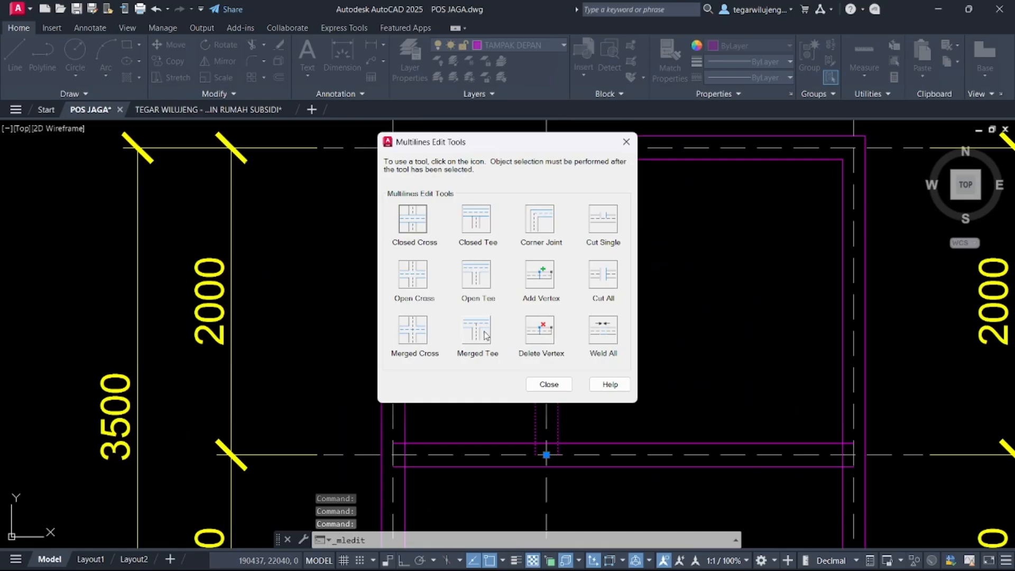
click(484, 333)
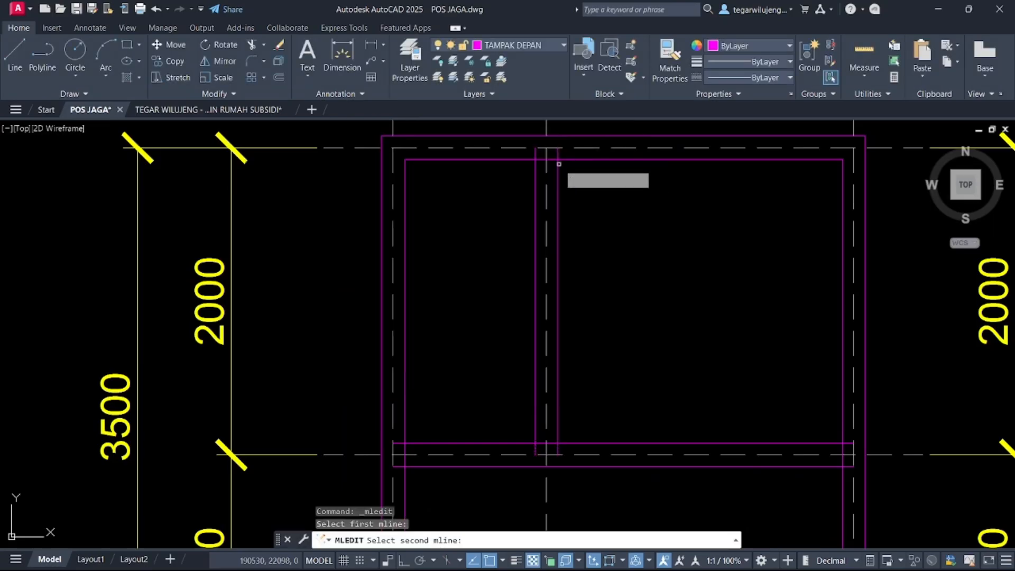
click(558, 164)
click(558, 171)
click(568, 159)
Step: Try to merge the lower end of the inner vertical multiline into the middle horizontal beam
click(580, 444)
click(559, 428)
scroll(580, 414, down, 3)
scroll(537, 430, up, 3)
key(ctrl+z)
click(512, 443)
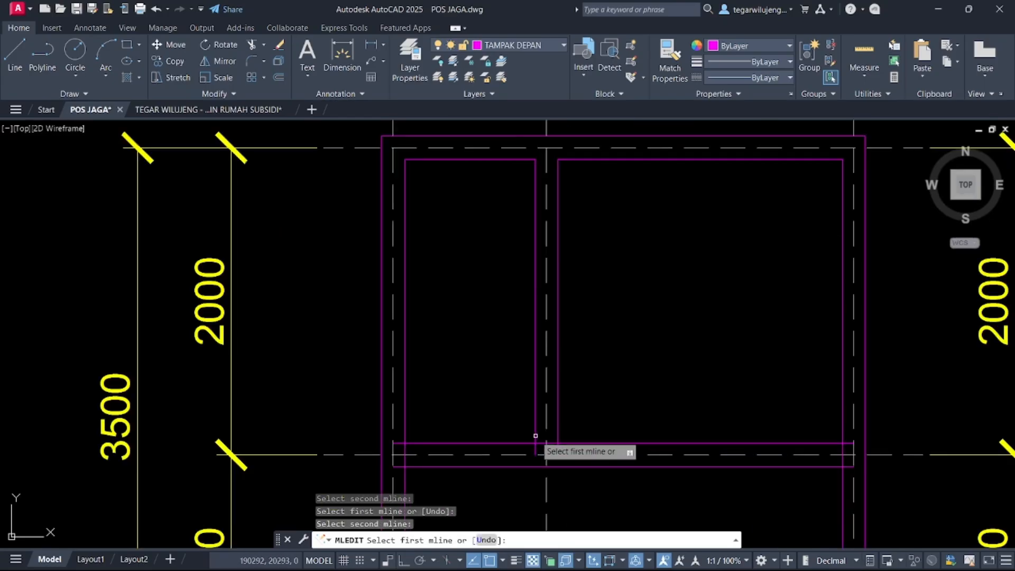
Step: Join the left end of the middle horizontal multiline to the left outer beam with Merged Tee
key(Escape)
key(Return)
click(476, 329)
scroll(505, 439, up, 3)
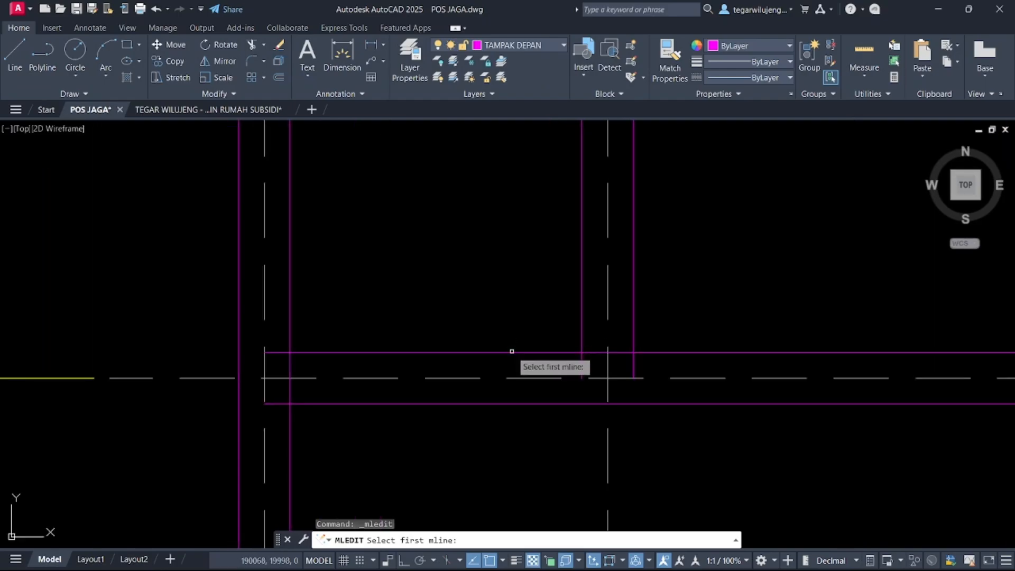
click(581, 341)
key(ctrl+z)
click(412, 442)
click(404, 432)
Step: Try to merge the right end of the middle horizontal multiline into the right outer beam
middle_drag(619, 451, 569, 384)
scroll(569, 384, down, 2)
scroll(704, 365, up, 3)
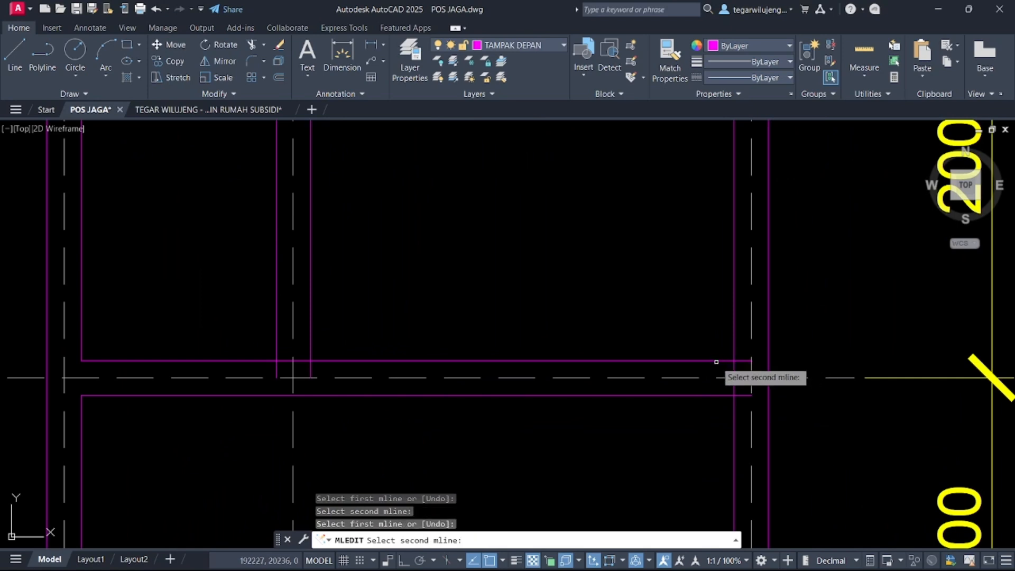
click(732, 355)
scroll(729, 366, down, 2)
scroll(730, 332, up, 4)
click(731, 340)
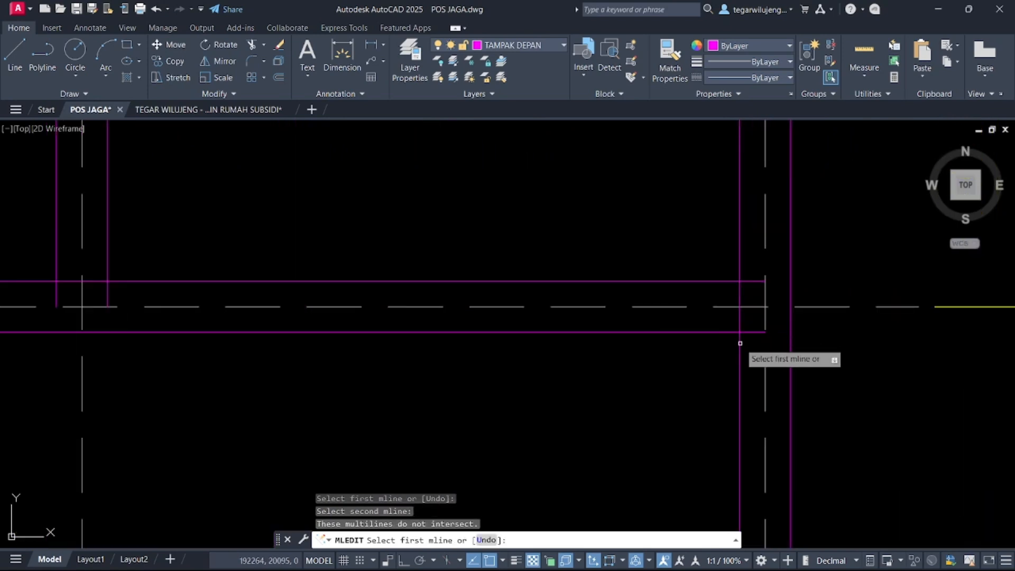
click(743, 336)
Step: Restart Merged Tee and join the middle horizontal multiline to the right outer beam
key(Escape)
key(Return)
click(475, 330)
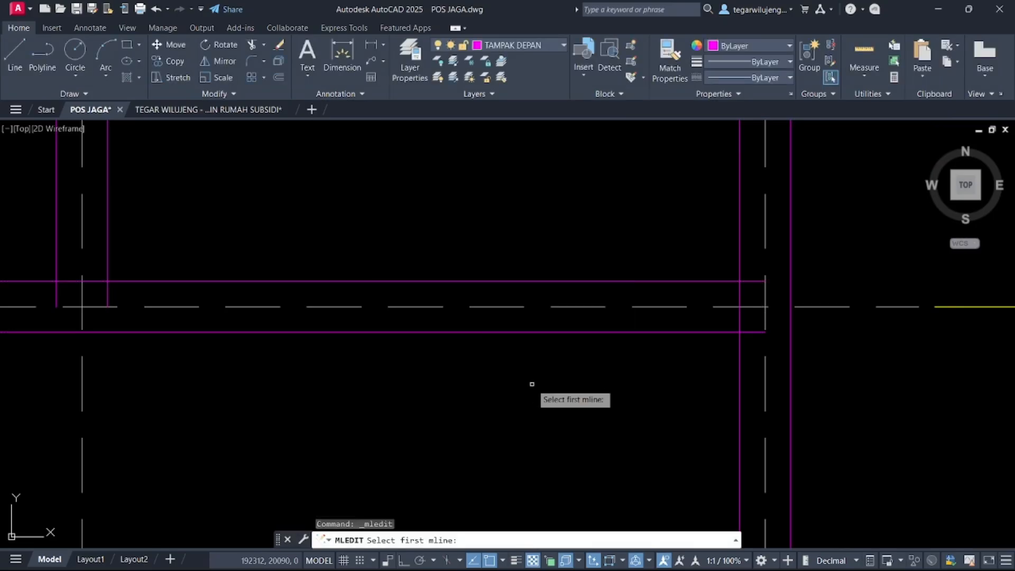
click(708, 332)
scroll(428, 317, down, 3)
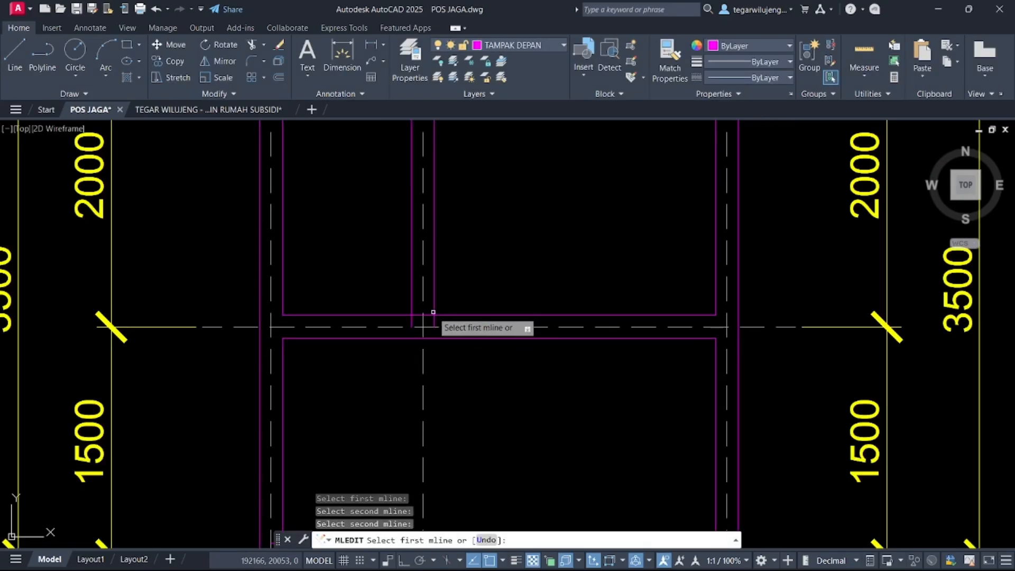
Step: Try again to join the inner vertical multiline's lower end to the middle beam
scroll(428, 330, up, 4)
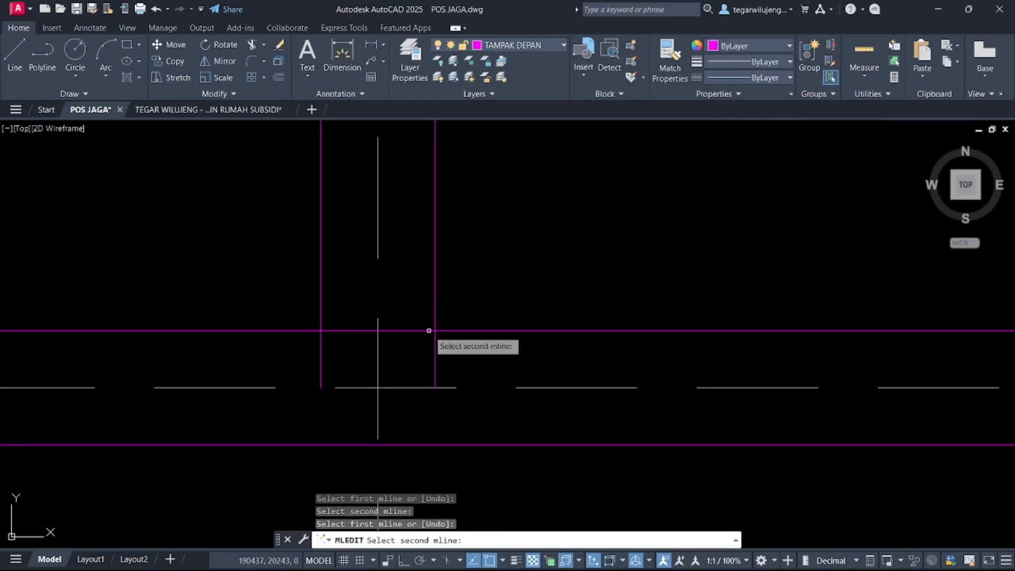
click(428, 330)
scroll(430, 335, down, 3)
Step: Close the open lower-left corner of the outer multiline with the multiline edit tools
scroll(432, 333, up, 3)
key(Return)
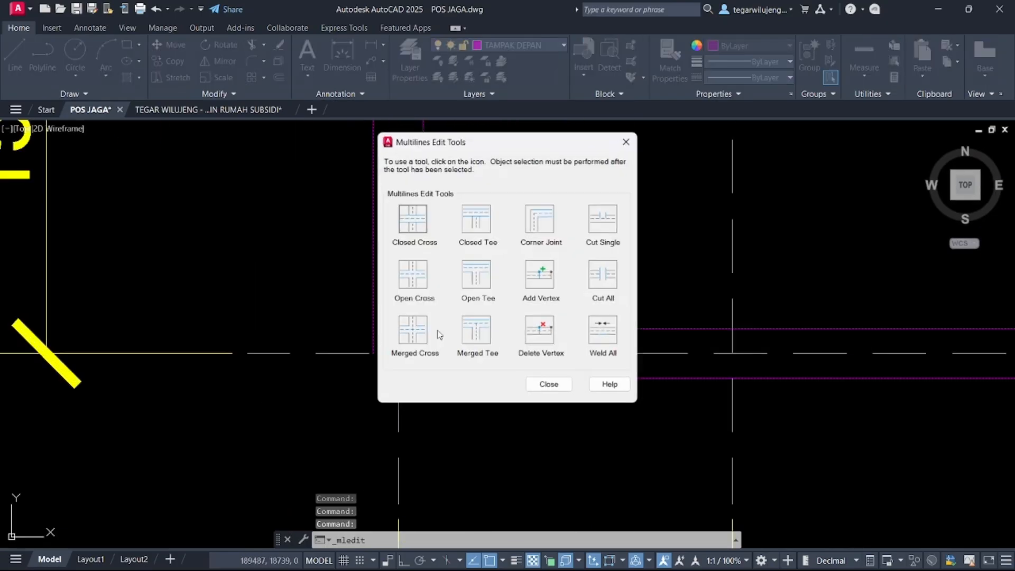
click(438, 332)
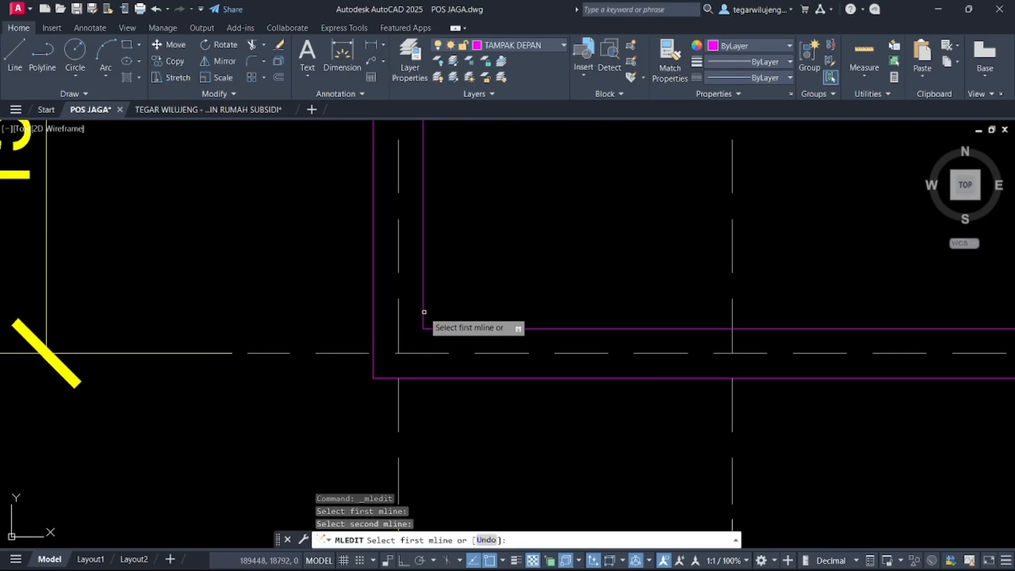
scroll(424, 311, down, 3)
scroll(463, 291, up, 5)
key(Escape)
Step: Try Merged Tee once more where the inner vertical multiline meets the middle beam, and undo it
click(464, 289)
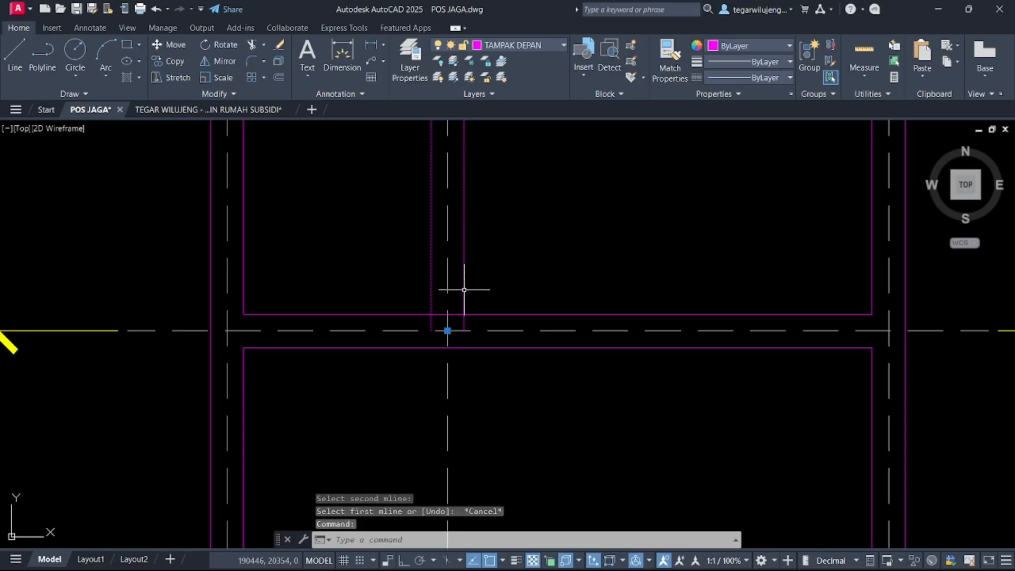
double_click(464, 290)
click(477, 330)
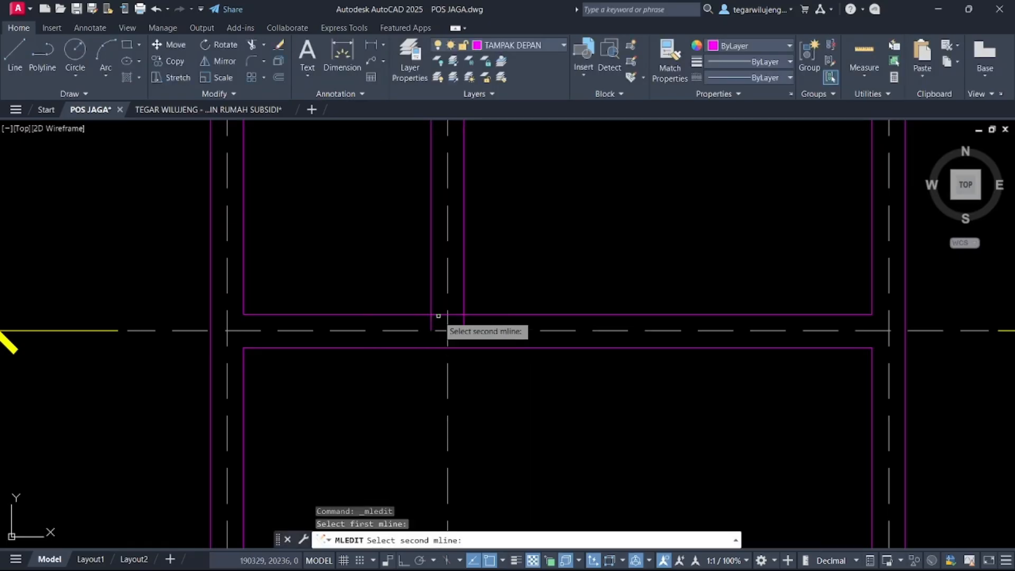
click(444, 316)
key(ctrl+z)
scroll(444, 320, up, 4)
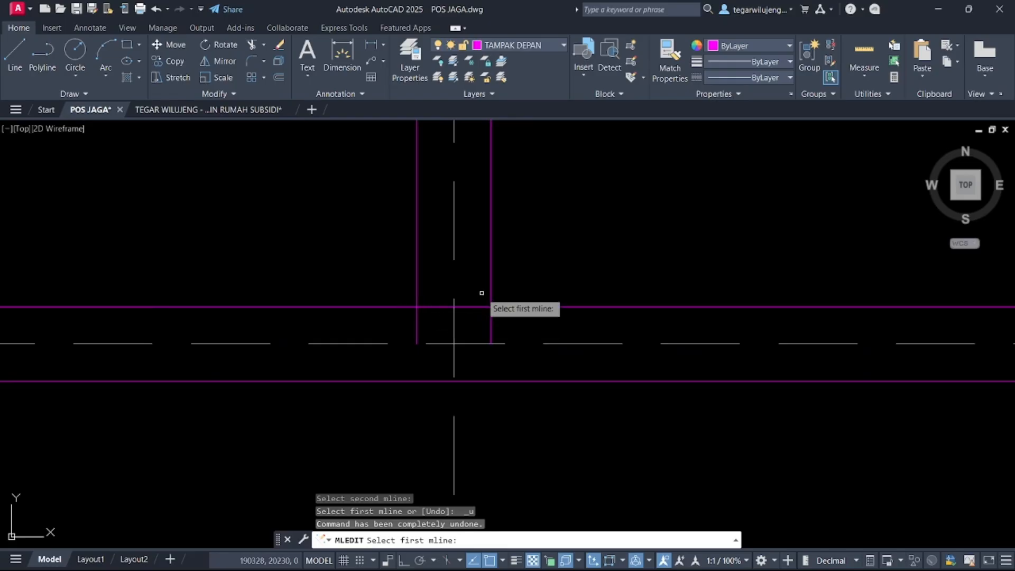
key(Escape)
Step: Explode the inner vertical and middle horizontal multilines into separate lines
click(413, 292)
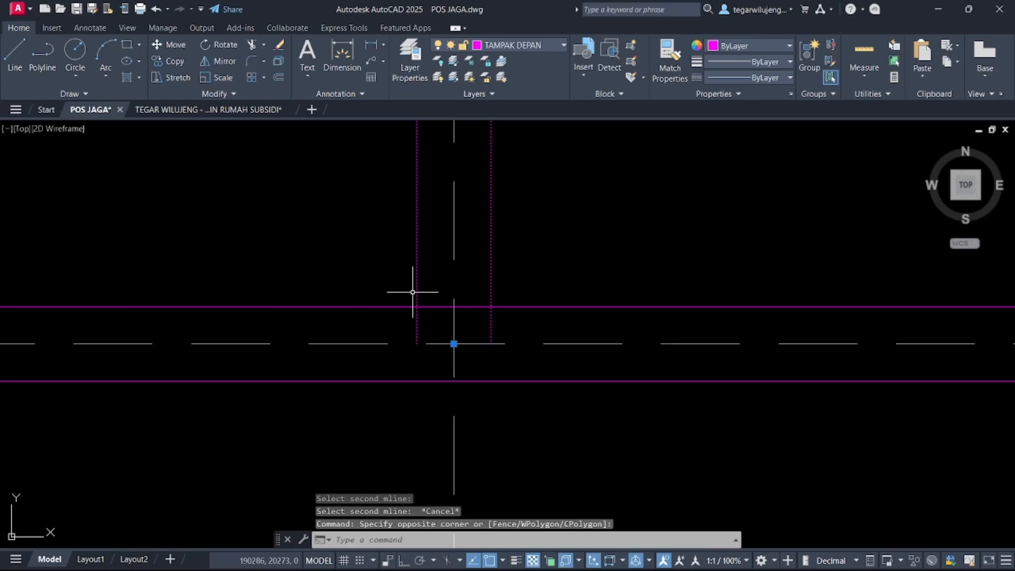
click(387, 316)
click(363, 290)
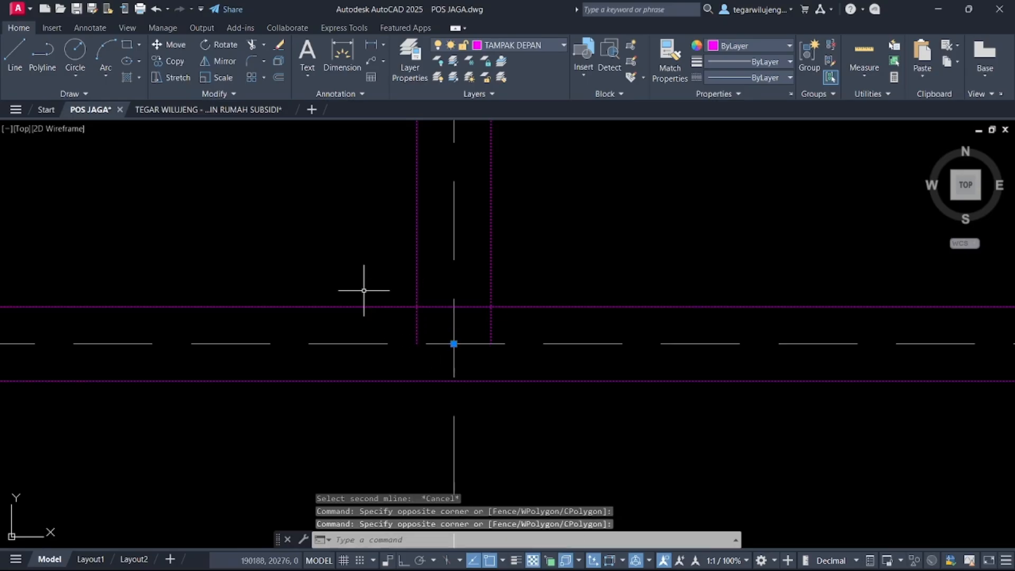
key(Return)
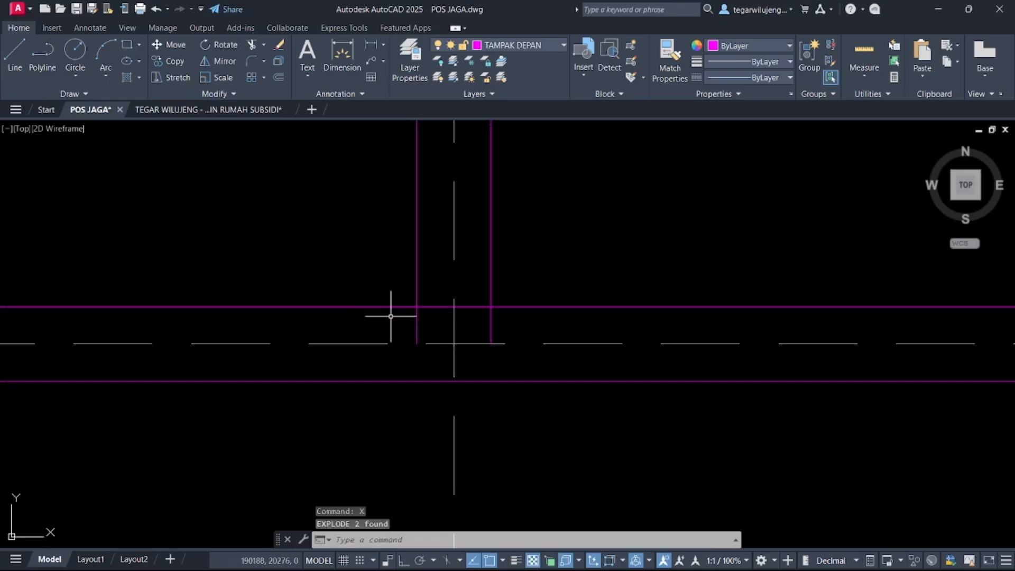
Step: Trim the overlapping lines where the inner vertical beam meets the middle beam to form an open tee
key(Return)
click(434, 299)
click(408, 326)
click(501, 318)
click(463, 303)
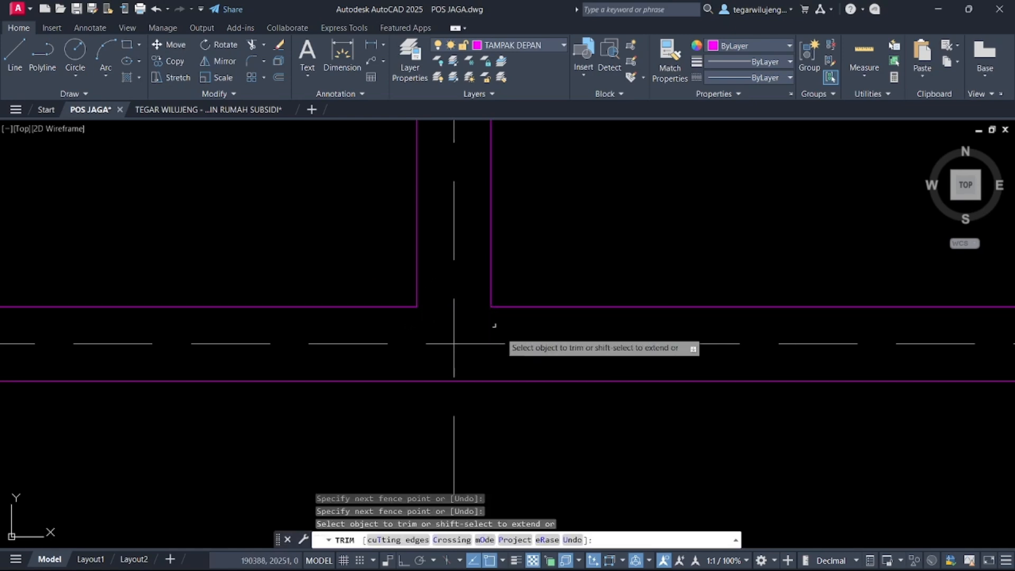
scroll(533, 326, down, 12)
key(Escape)
Step: Move the boxed PD-1 label down to just above the top beam
scroll(534, 294, up, 3)
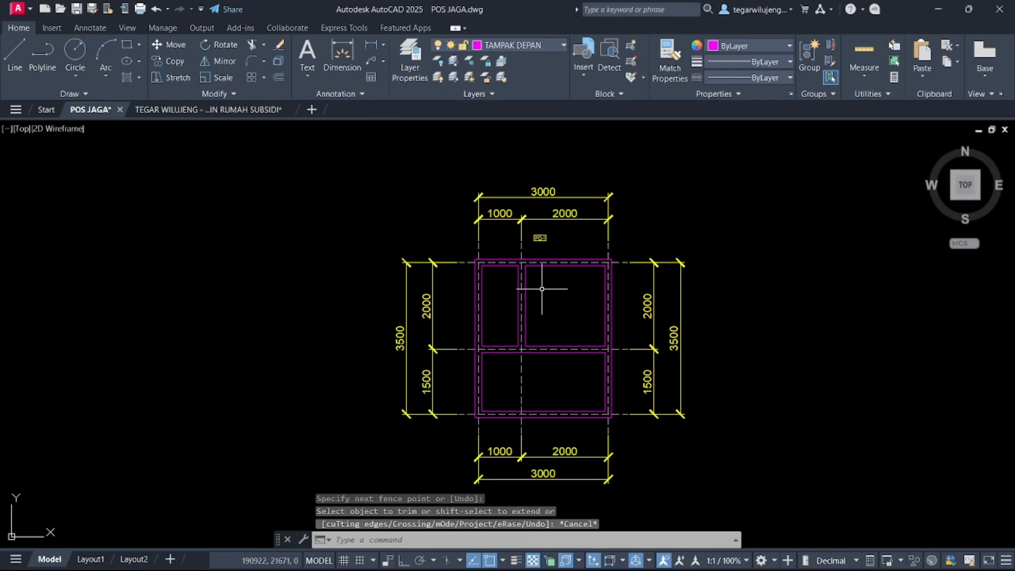
scroll(553, 322, down, 5)
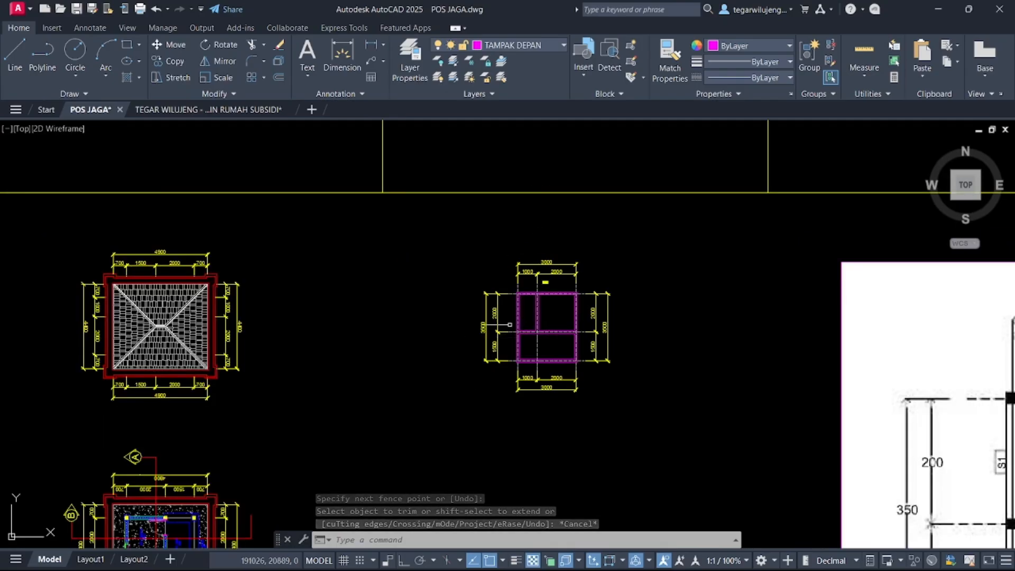
scroll(370, 328, down, 4)
scroll(459, 259, up, 9)
click(459, 276)
click(531, 322)
key(Return)
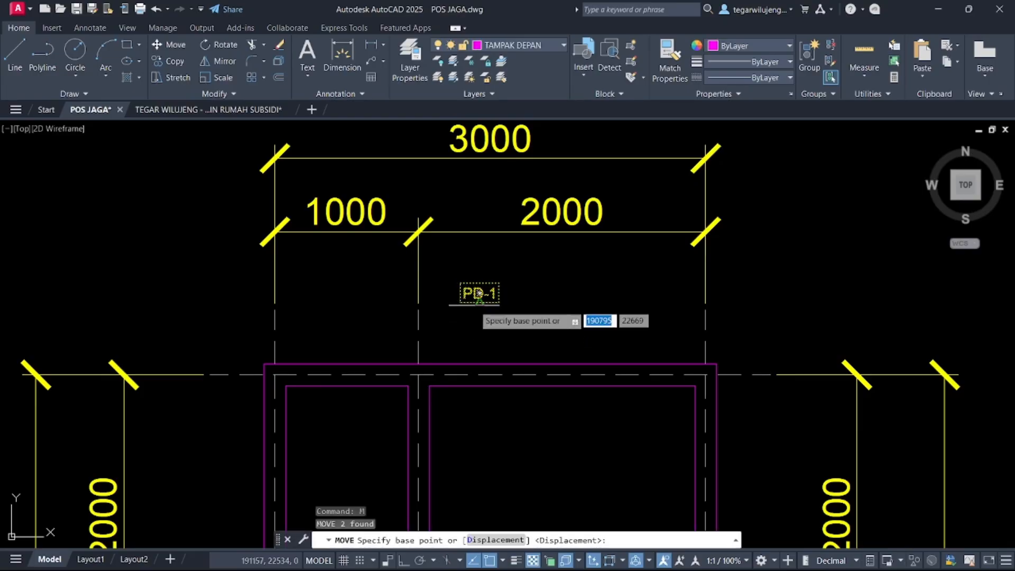
click(479, 294)
key(Escape)
Step: Replace the PD-1 label text with SL
scroll(451, 343, up, 4)
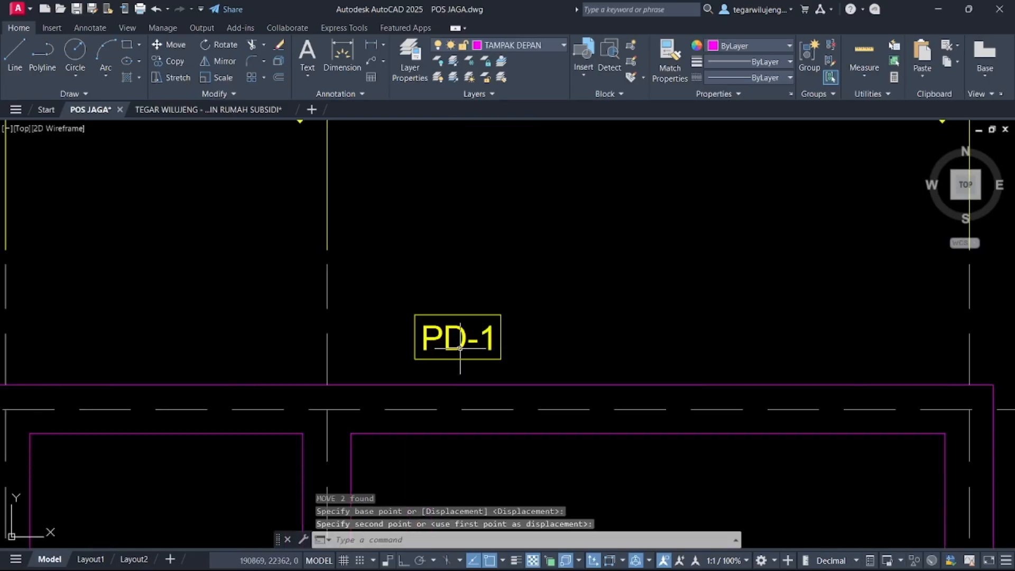
double_click(448, 344)
scroll(450, 359, down, 5)
scroll(452, 379, up, 10)
drag(314, 385, 226, 389)
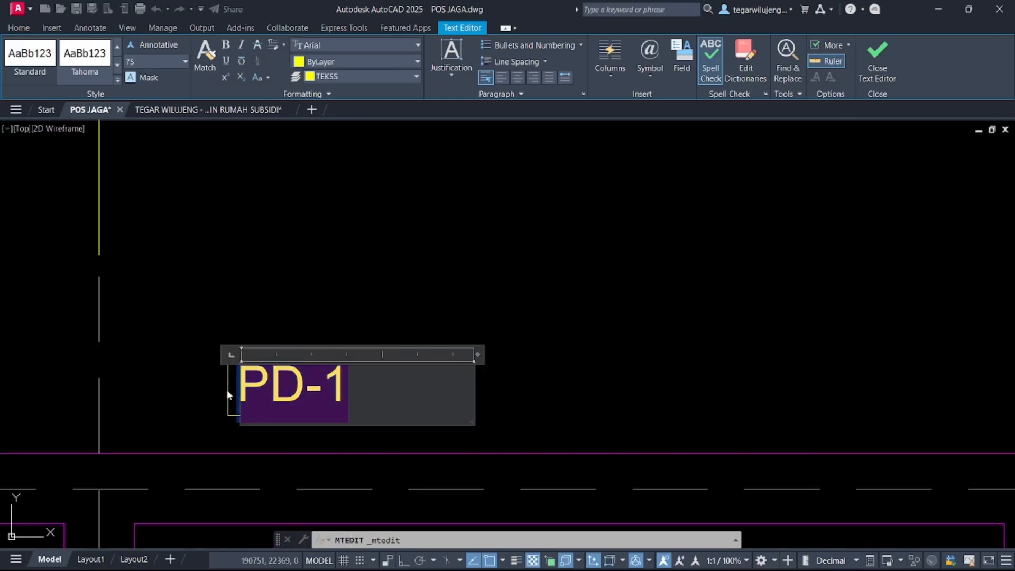
text(SK)
key(BackSpace)
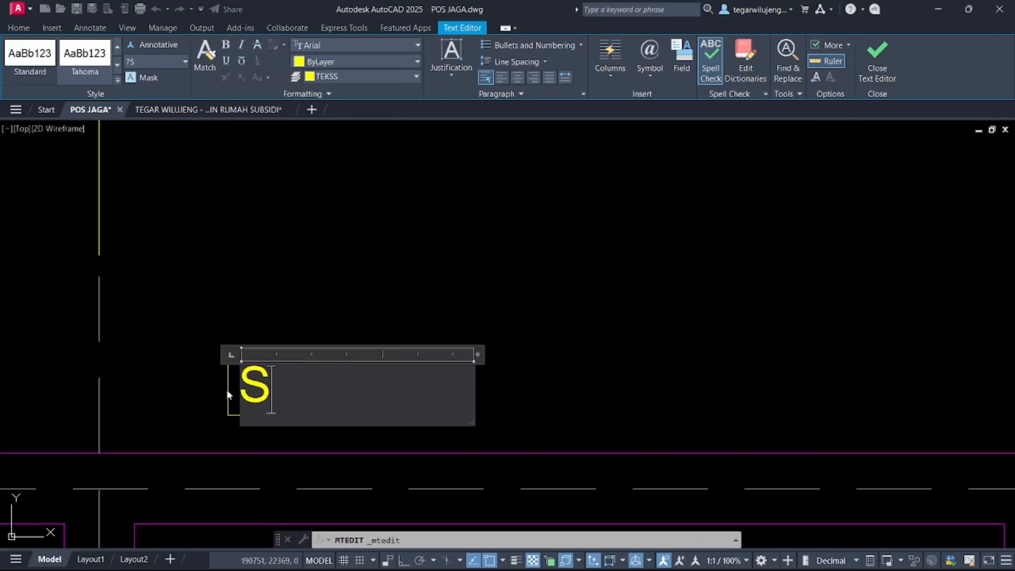
text(L)
key(ctrl+Return)
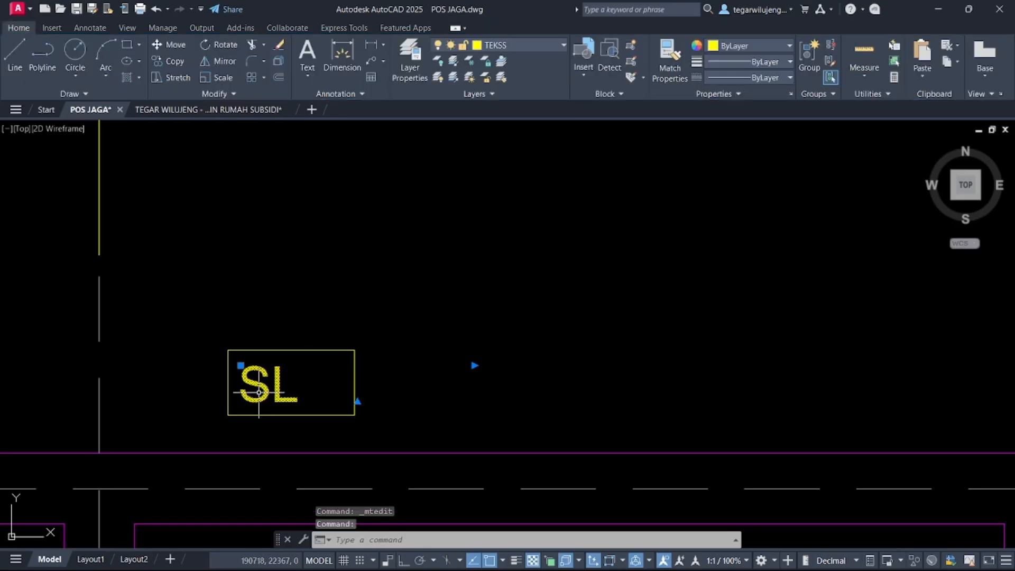
Step: Shift the SL text to the right so it sits centred inside its rectangular box
drag(263, 390, 282, 389)
click(242, 365)
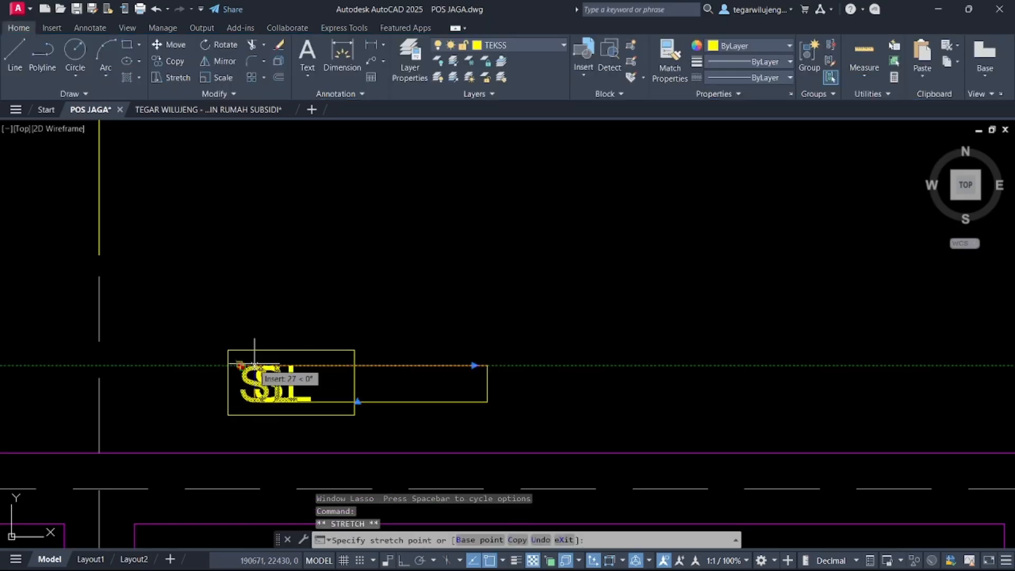
key(Escape)
scroll(334, 359, down, 3)
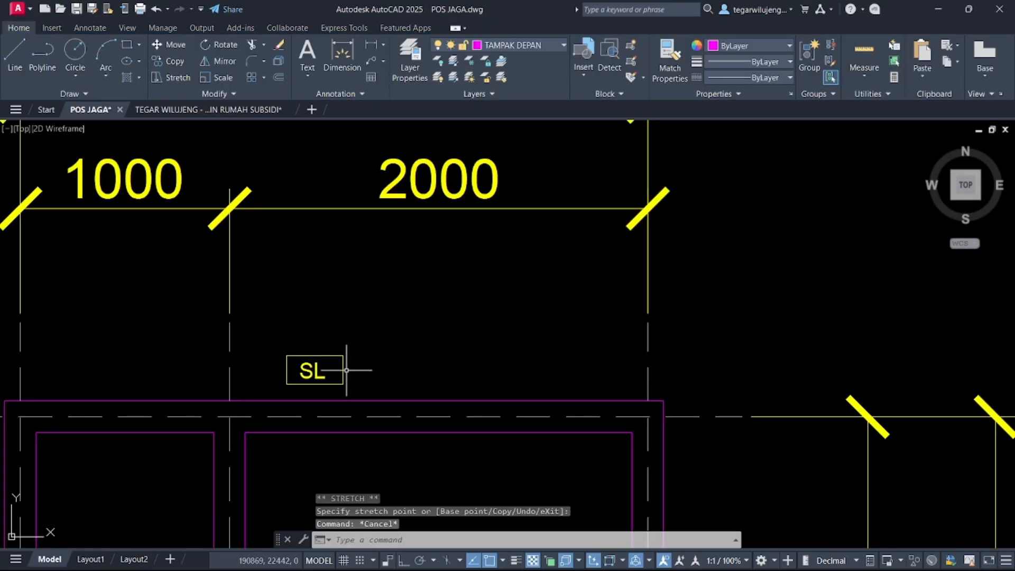
scroll(346, 370, down, 2)
key(Escape)
Step: Narrow the box around the SL text by stretching its right edge inward
scroll(328, 366, up, 4)
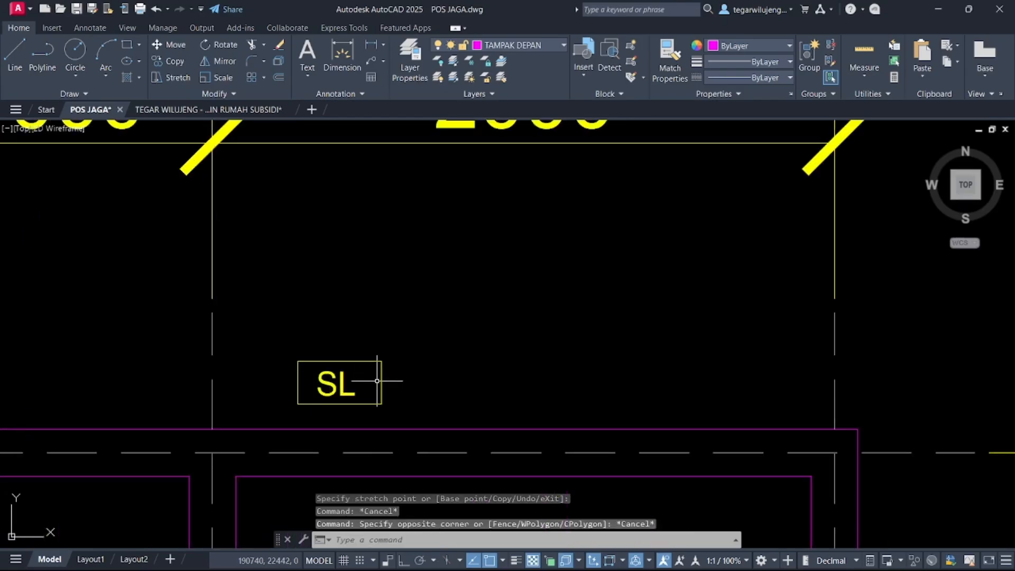
click(340, 371)
scroll(371, 379, up, 2)
click(390, 384)
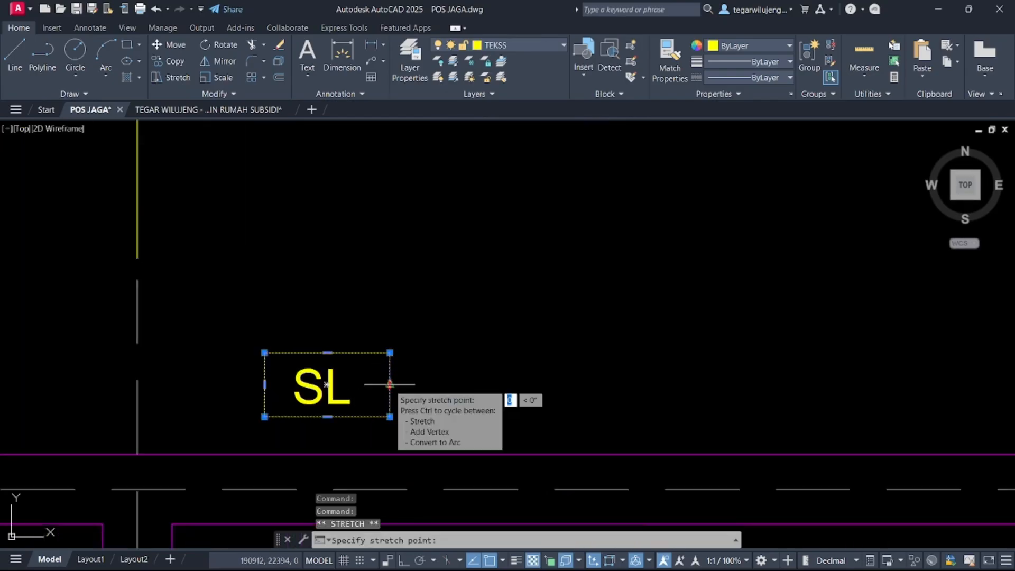
key(Escape)
scroll(390, 385, down, 5)
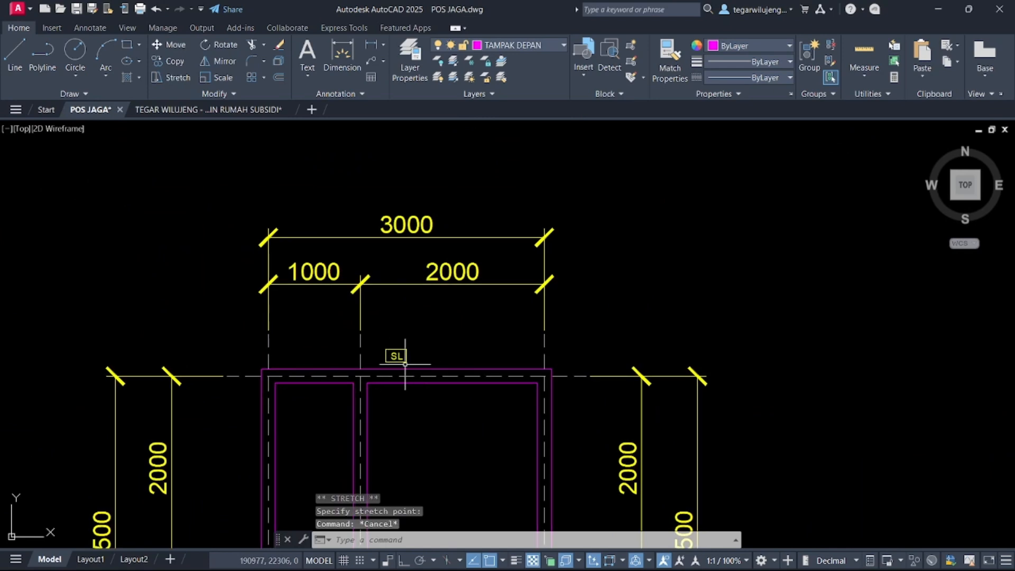
Step: Copy the boxed SL label to just above the middle horizontal beam in both the right and left bays
scroll(396, 359, up, 5)
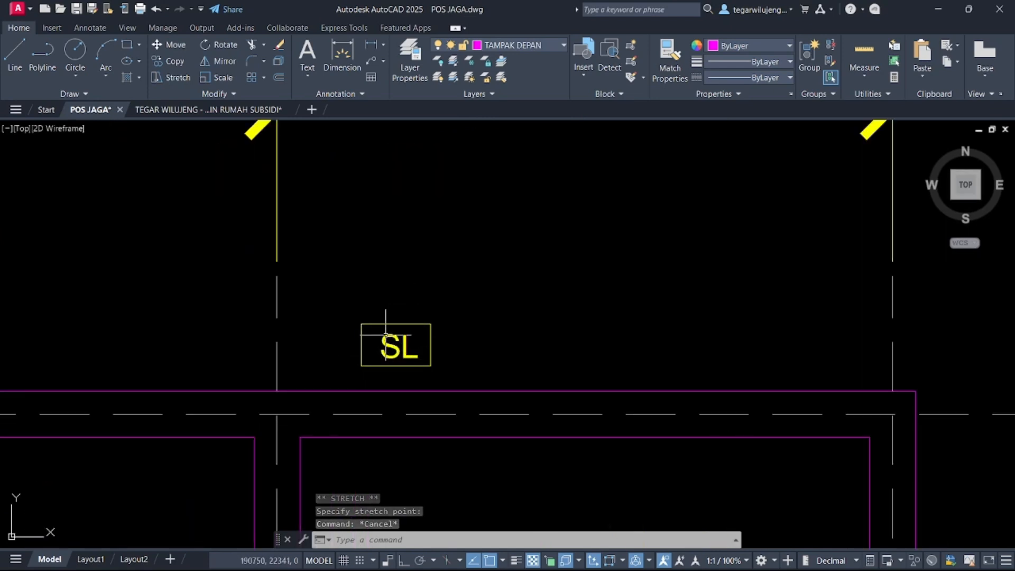
click(341, 315)
click(461, 374)
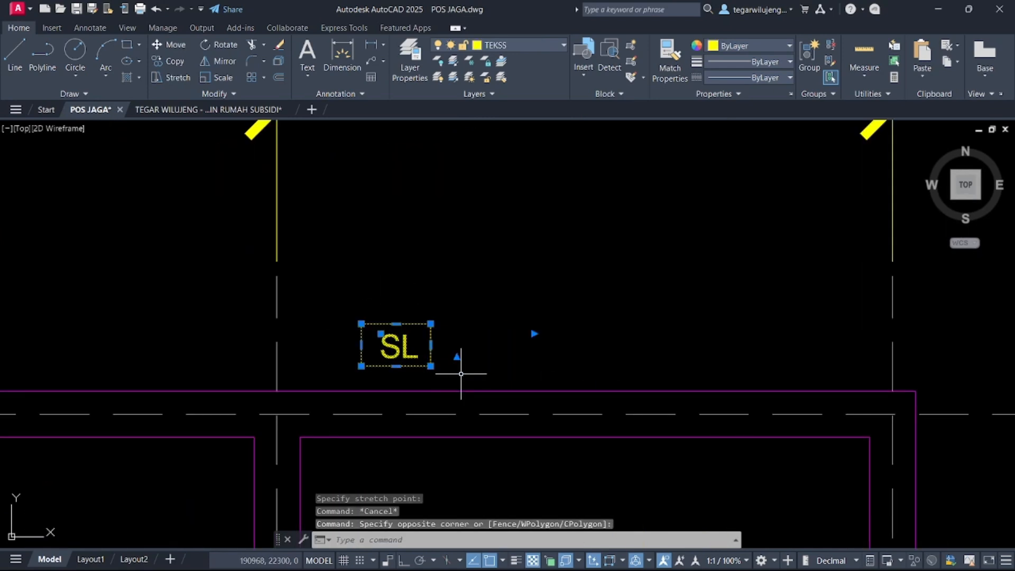
key(Return)
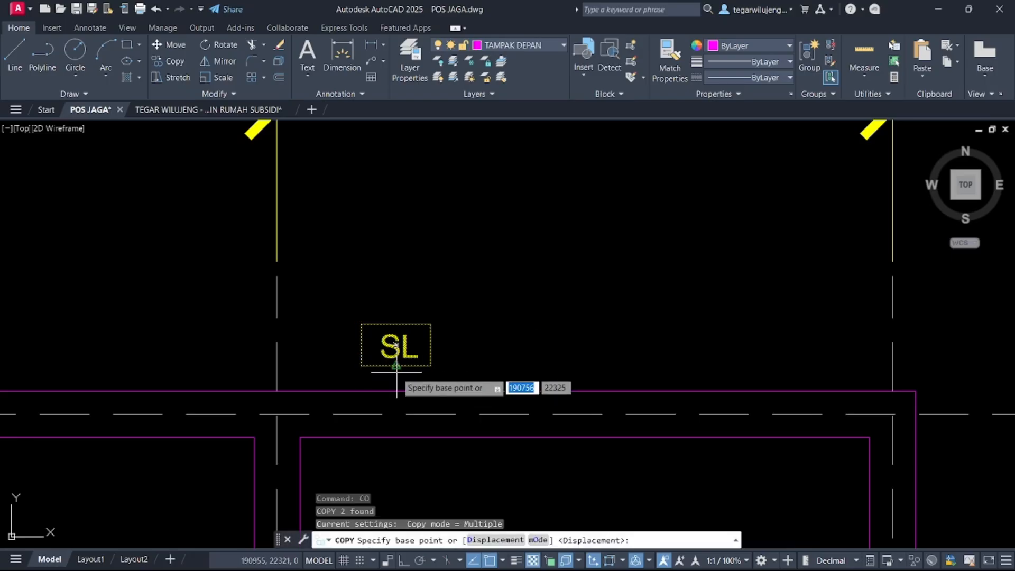
click(396, 366)
scroll(397, 383, down, 4)
middle_drag(399, 388, 477, 223)
scroll(588, 343, up, 4)
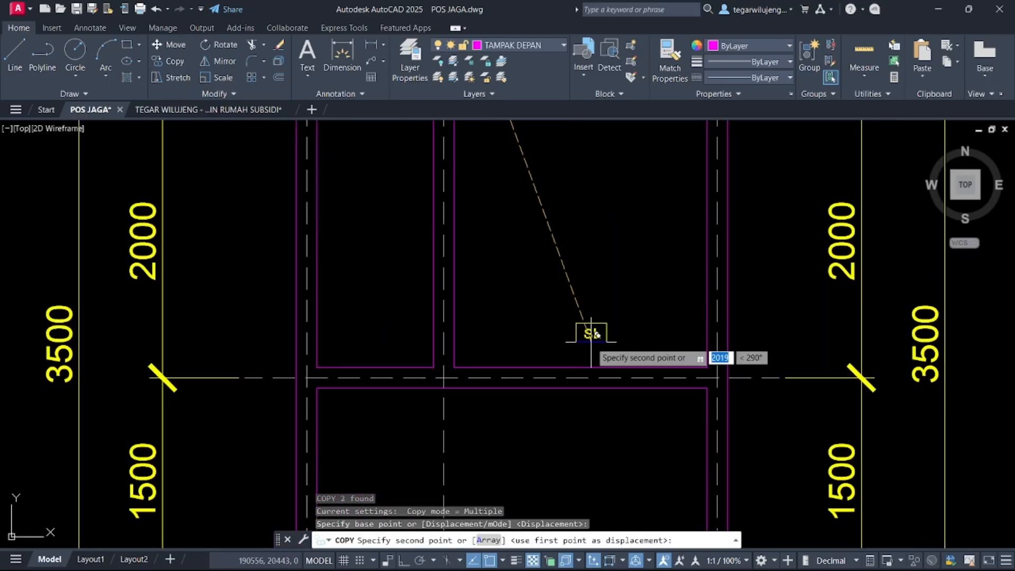
click(582, 370)
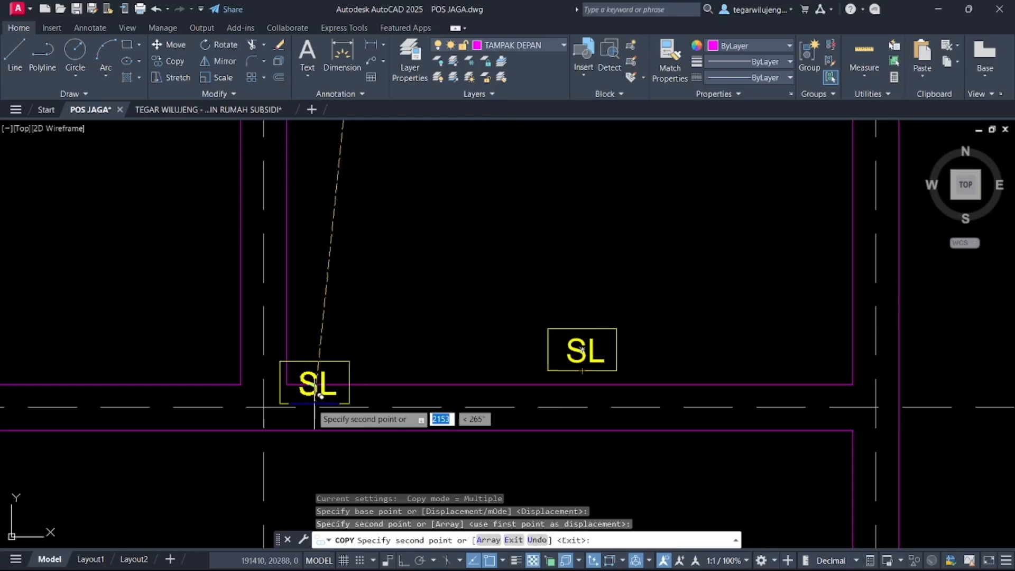
middle_drag(341, 396, 618, 352)
click(452, 349)
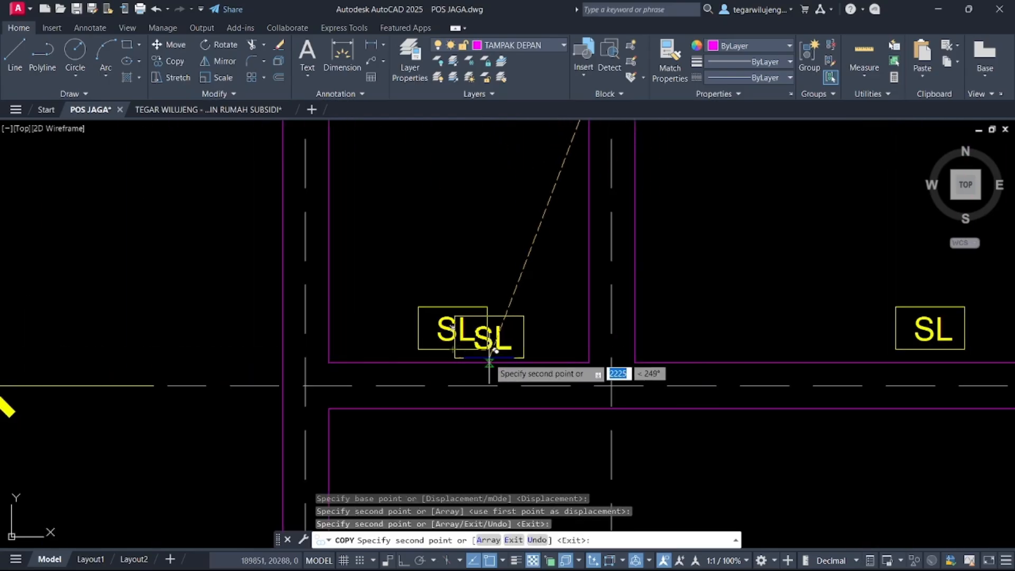
Step: Place another copy of the boxed SL label just above the bottom beam and finish copying
scroll(502, 235, down, 4)
scroll(554, 296, up, 4)
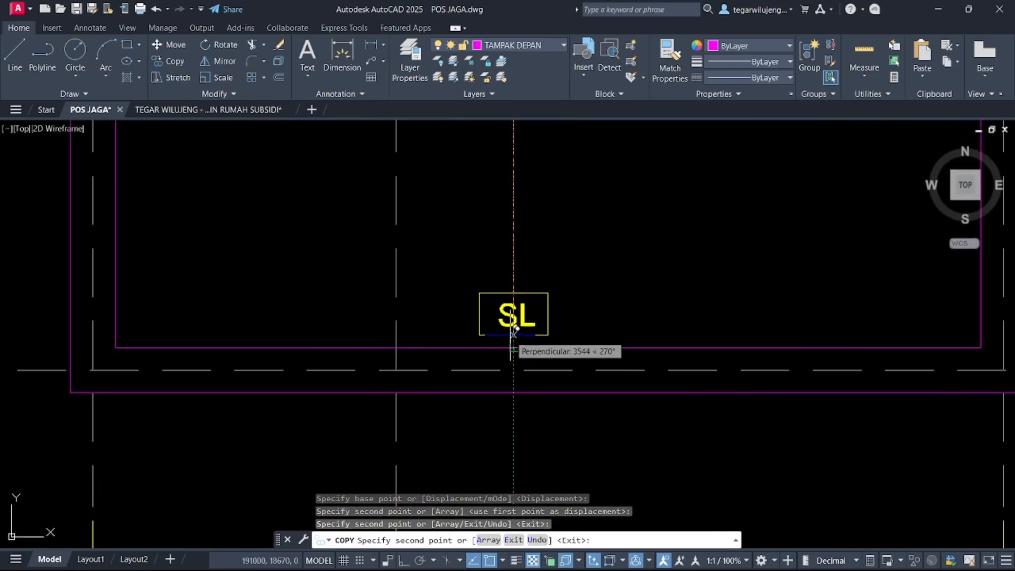
scroll(520, 330, up, 4)
click(518, 327)
scroll(475, 354, down, 5)
scroll(502, 317, up, 5)
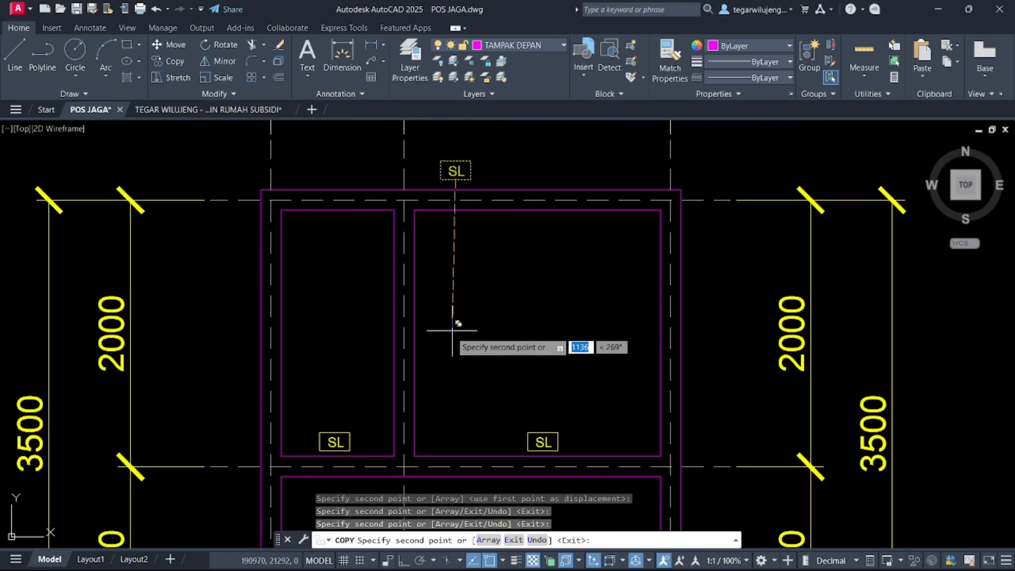
middle_drag(532, 342, 522, 323)
scroll(507, 312, down, 6)
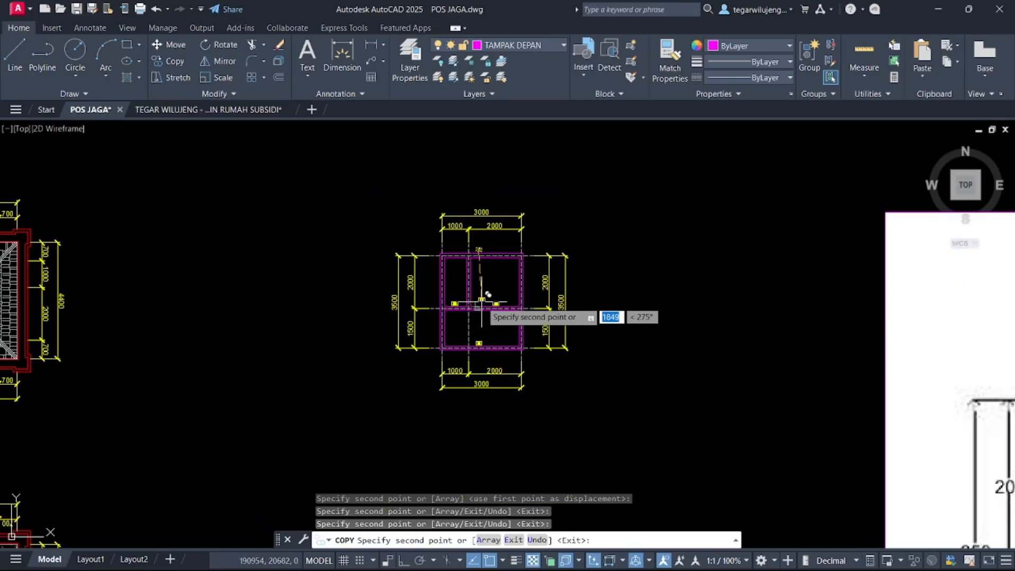
scroll(478, 280, up, 9)
key(Escape)
Step: Copy the right bay's boxed SL label up into the open middle of the upper right room
mouse_move(489, 287)
middle_down()
mouse_move(521, 306)
mouse_move(513, 338)
middle_up()
click(512, 338)
click(612, 434)
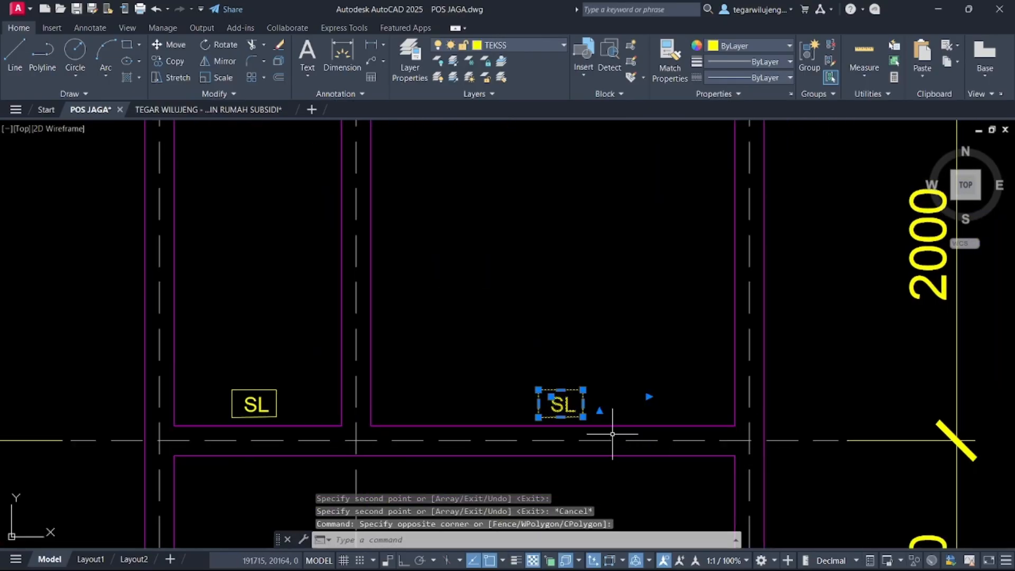
key(Return)
click(563, 402)
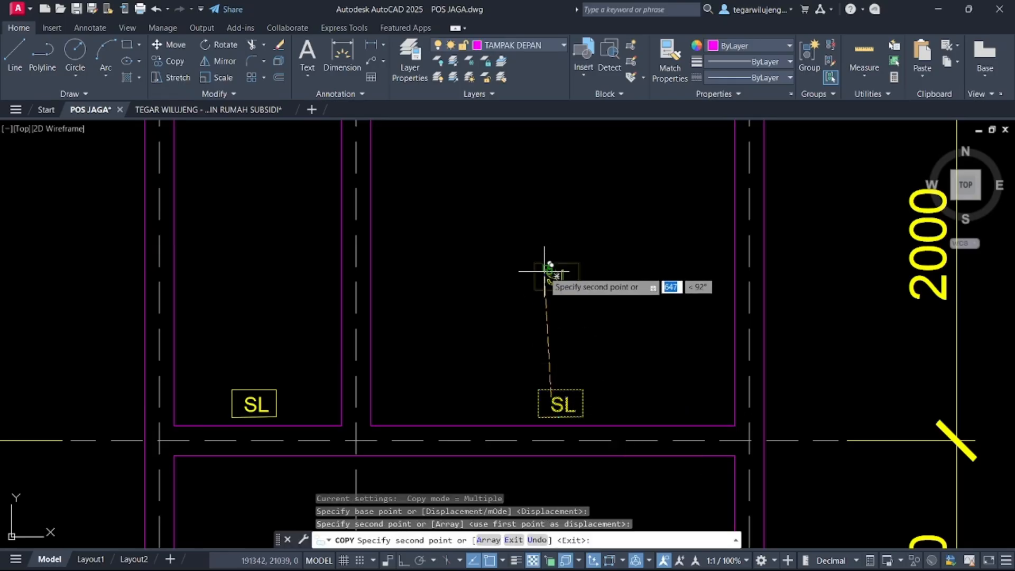
click(560, 276)
key(Escape)
Step: Rotate the new SL label and its box 90° counterclockwise so it reads vertically
click(518, 243)
click(611, 308)
text(RO)
key(Return)
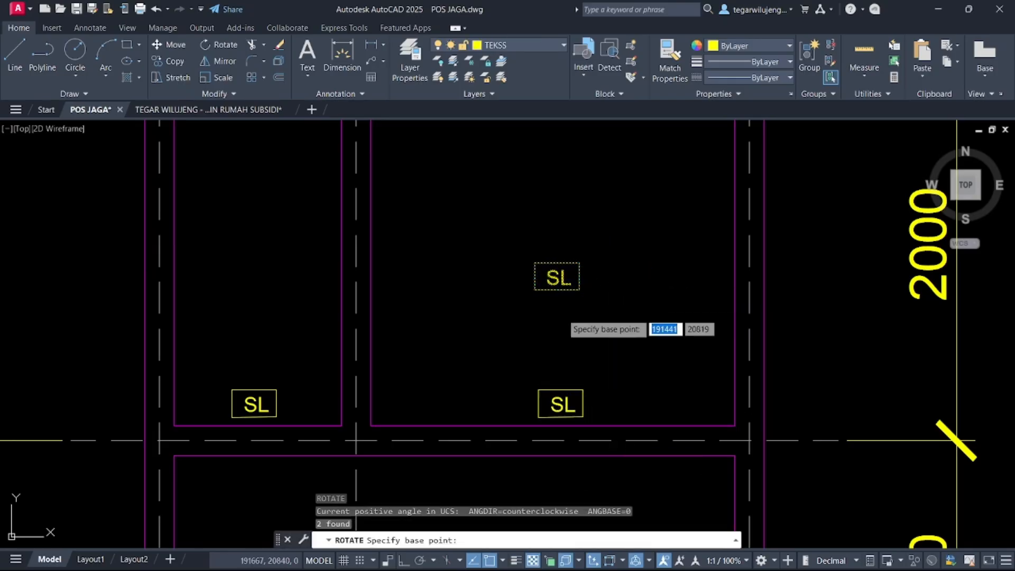
click(556, 308)
key(F8)
click(555, 172)
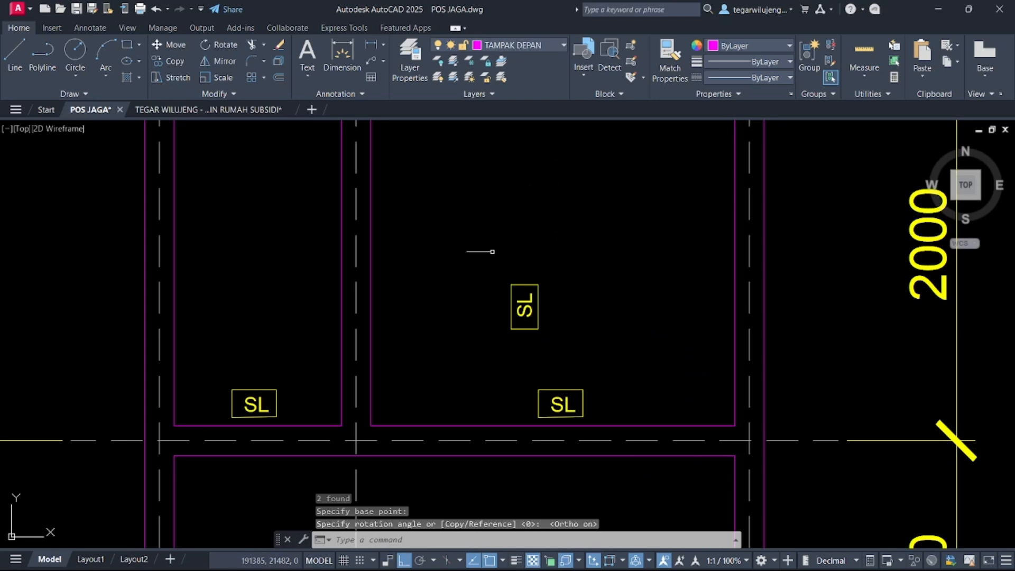
click(490, 249)
click(594, 338)
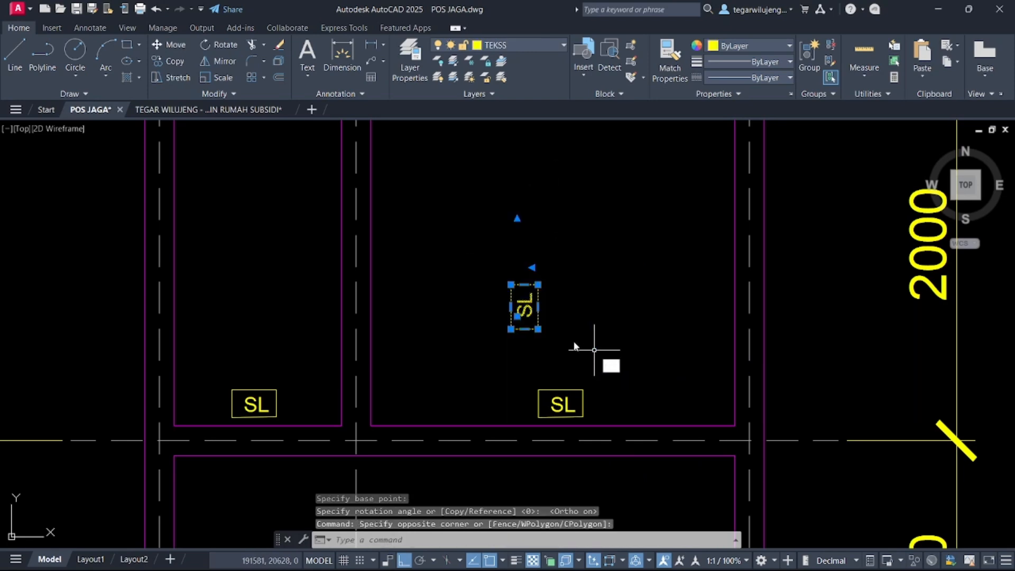
text(O)
key(Return)
scroll(544, 308, up, 3)
click(521, 308)
scroll(576, 298, down, 6)
key(F8)
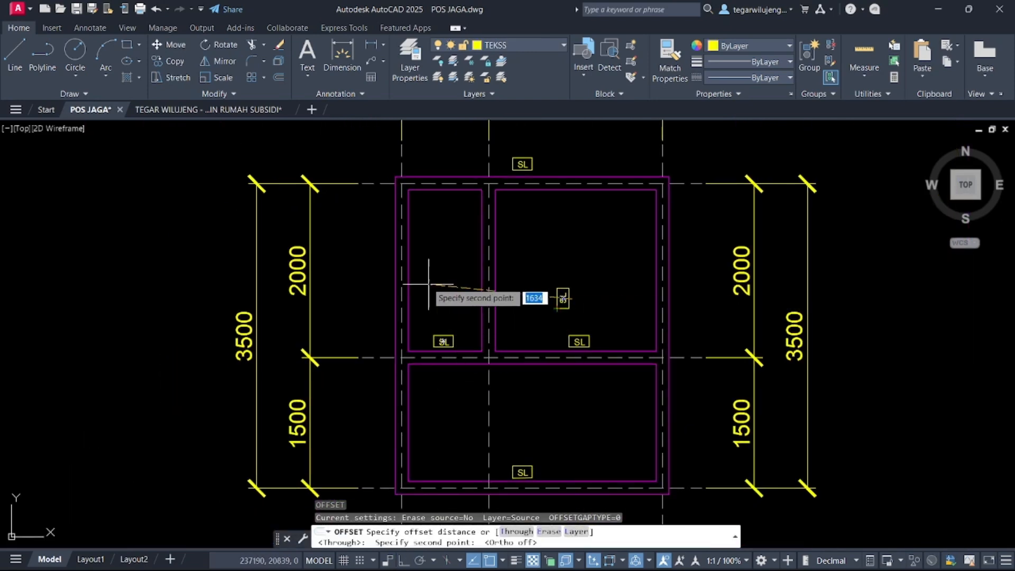
scroll(394, 275, up, 6)
scroll(405, 314, down, 6)
key(Escape)
Step: Copy the vertical SL label beside the upper parts of the left outer, inner vertical and right outer beams
click(548, 317)
click(595, 348)
text(C)
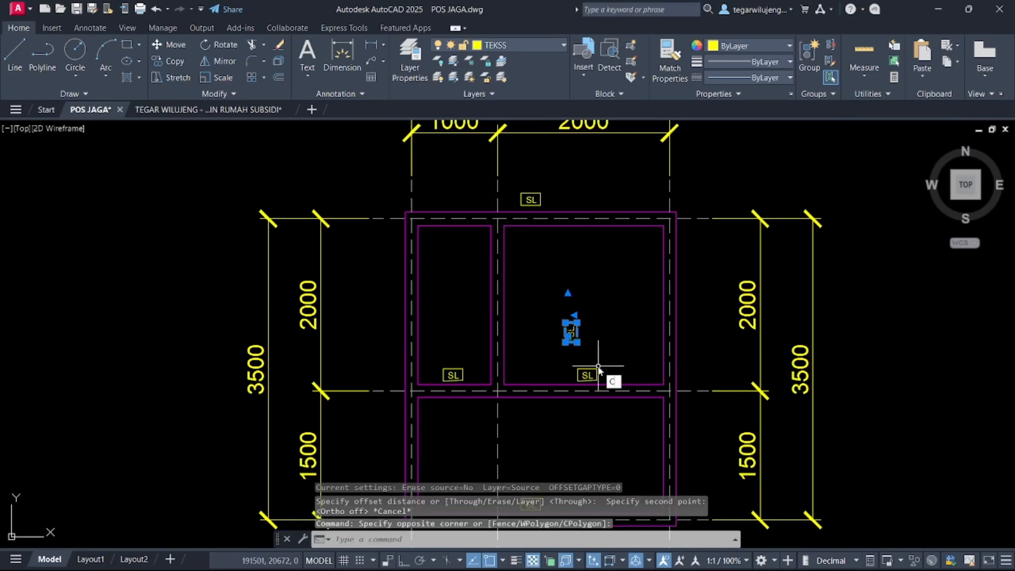
text(O)
key(Return)
scroll(585, 342, up, 4)
click(556, 299)
scroll(492, 349, down, 3)
scroll(261, 296, up, 1)
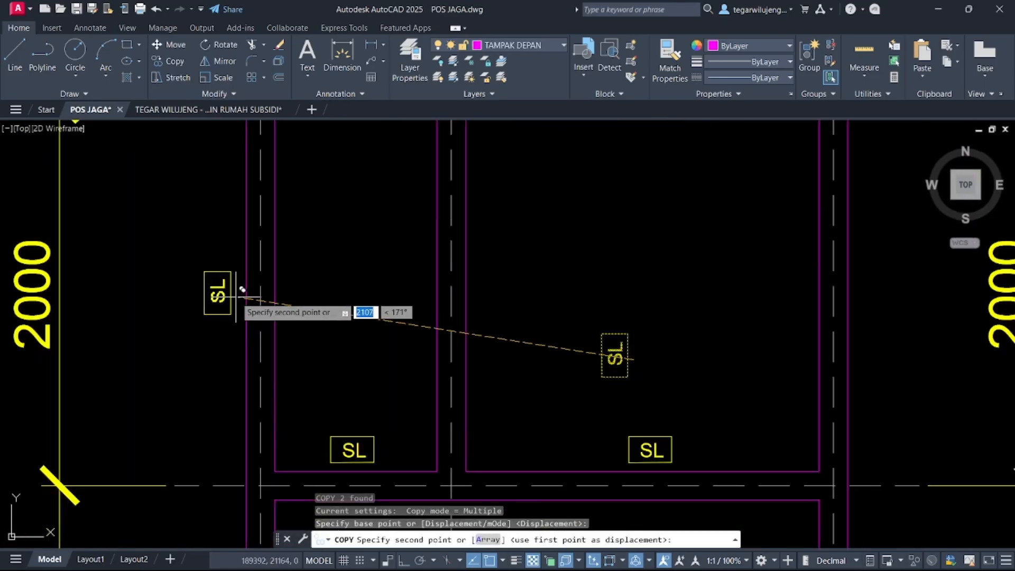
click(252, 284)
click(443, 276)
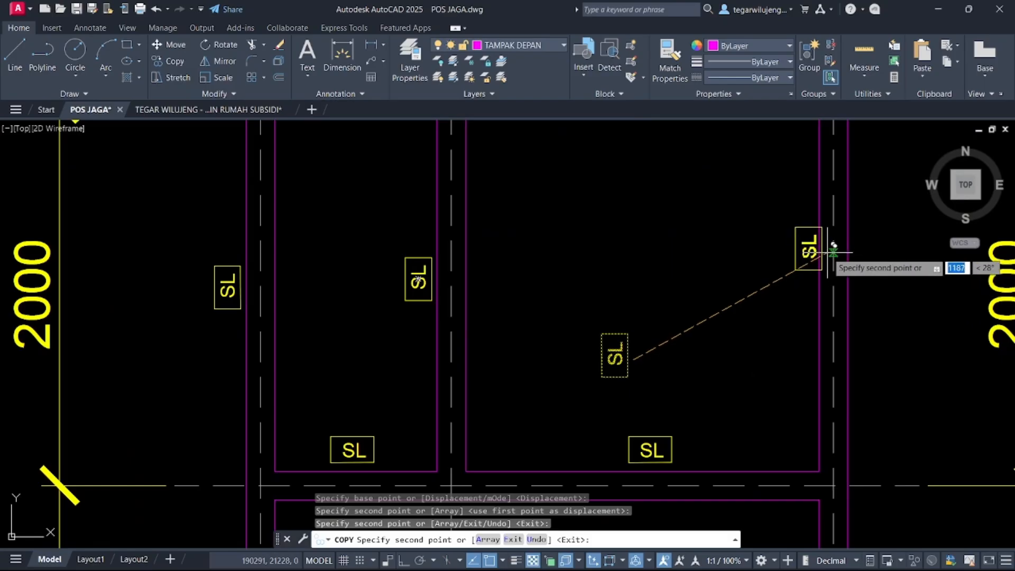
click(819, 276)
Step: Place copies of the vertical SL label beside the right and left outer beams at the lower room
middle_drag(776, 317, 722, 146)
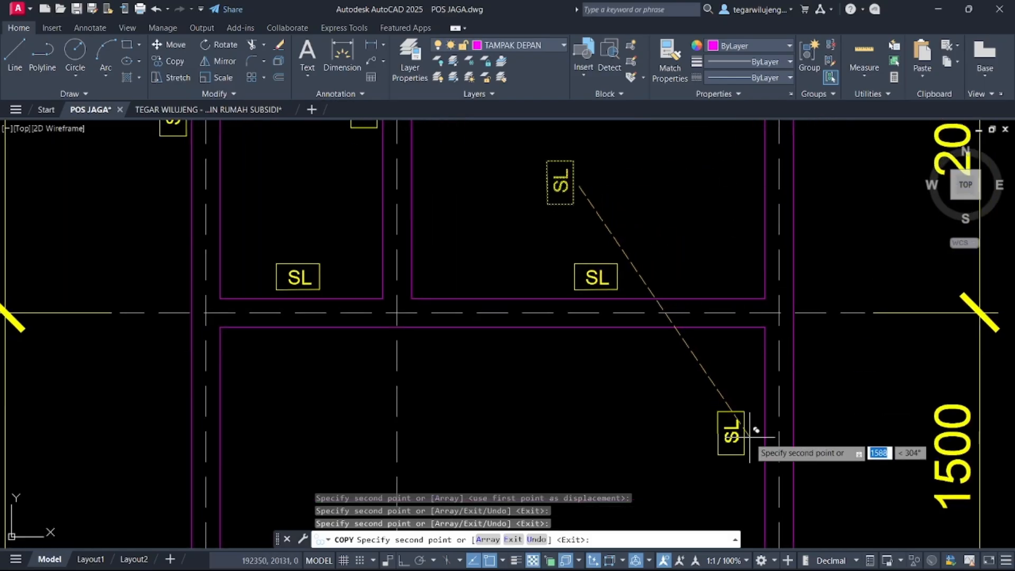
middle_drag(750, 437, 721, 244)
click(740, 255)
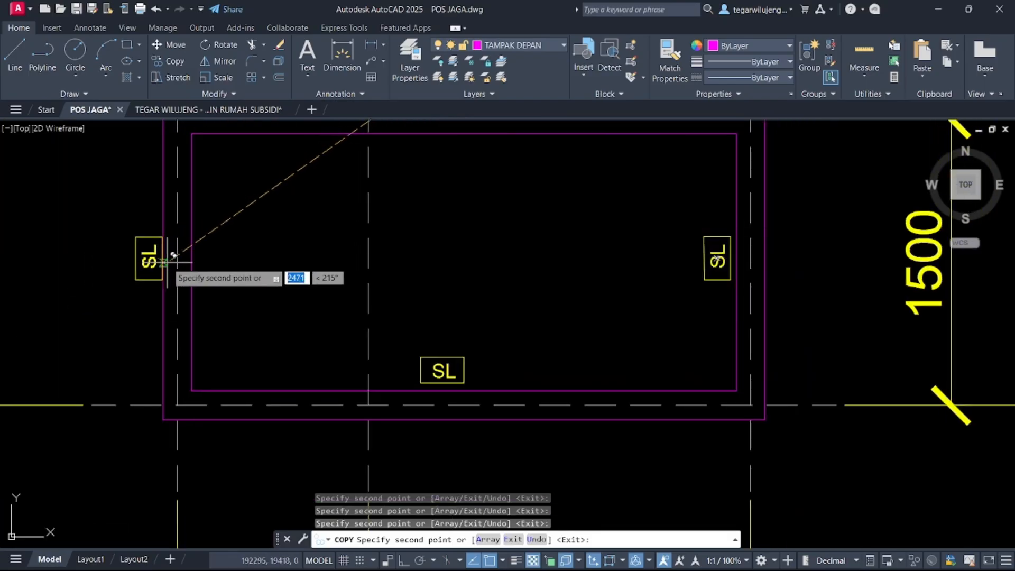
key(Escape)
Step: Delete the spare vertical SL label in the middle of the upper right room
scroll(322, 288, down, 5)
click(339, 158)
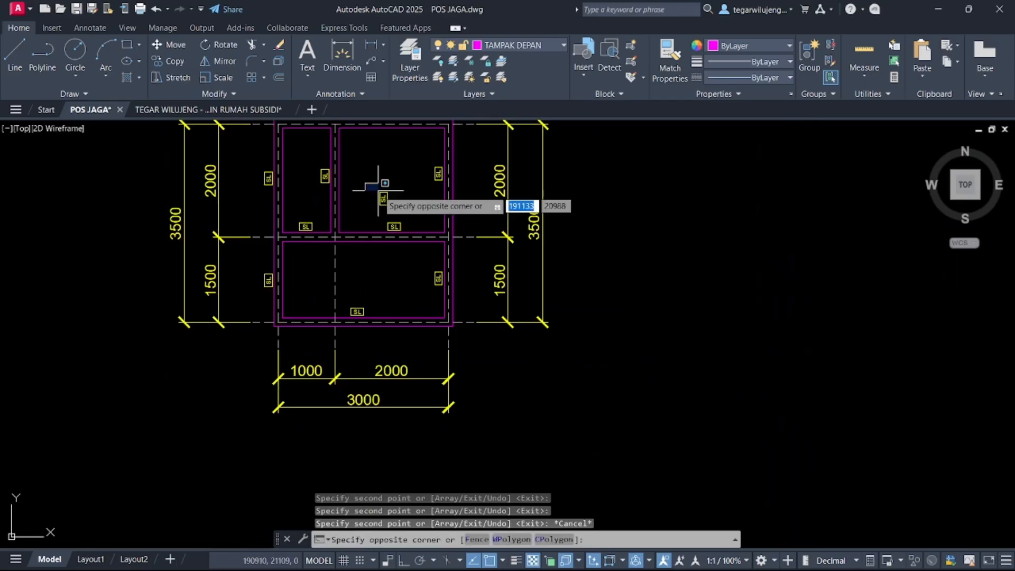
click(405, 209)
key(Delete)
Step: Copy the POTONGAN B-B drawing title with its symbol and scale to below the sloof plan's lower dimensions
scroll(388, 215, down, 2)
scroll(388, 215, down, 4)
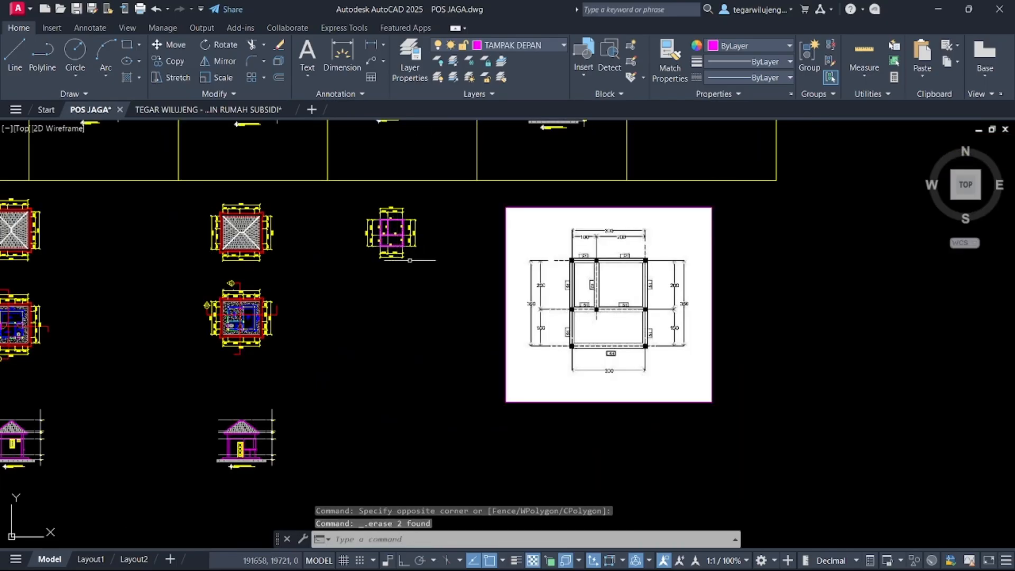
middle_drag(370, 337, 528, 279)
middle_drag(329, 293, 411, 270)
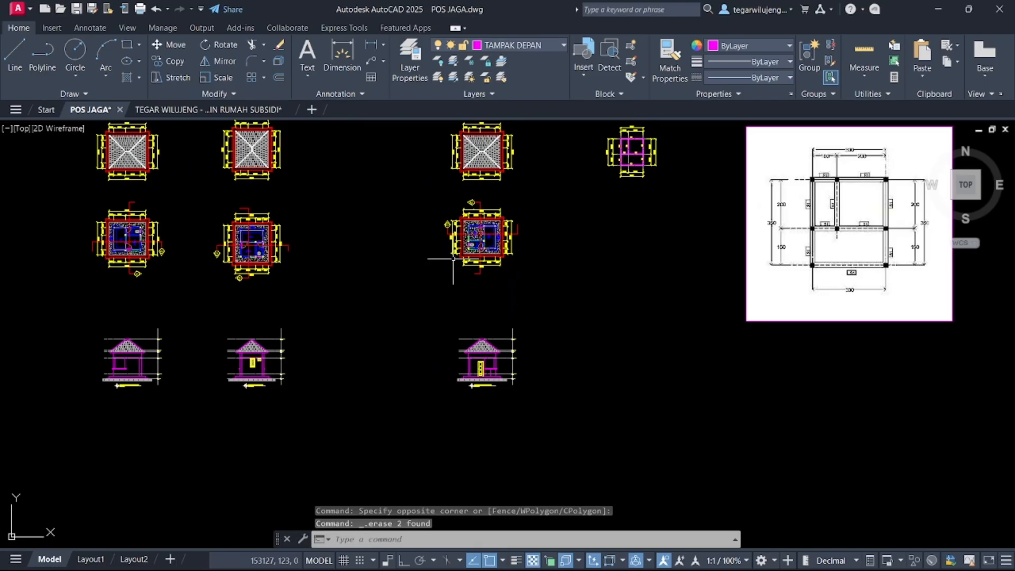
scroll(218, 290, up, 2)
scroll(280, 276, down, 5)
scroll(242, 362, up, 2)
scroll(299, 280, up, 5)
scroll(299, 258, up, 3)
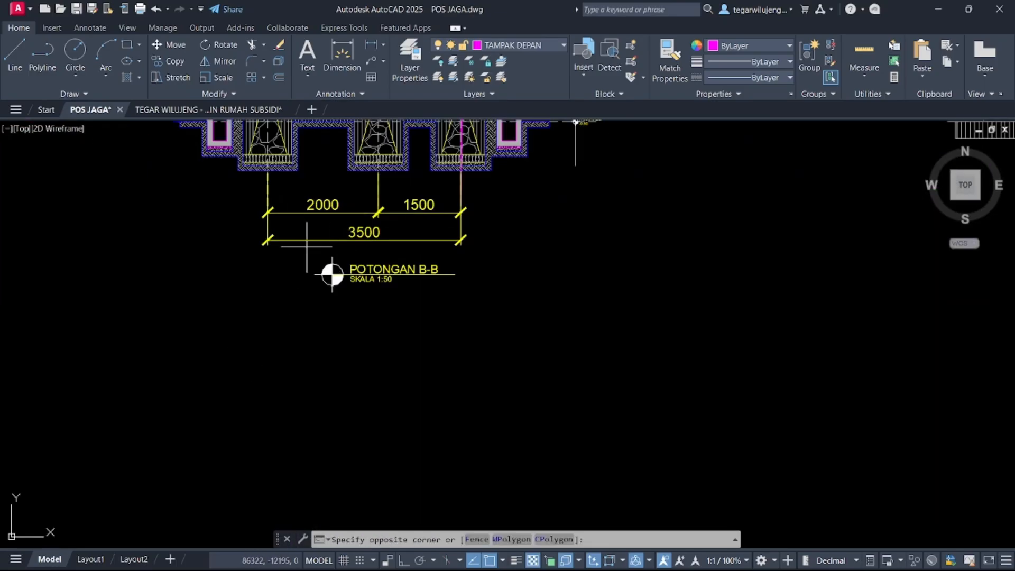
click(495, 335)
text(CO)
key(Return)
click(333, 274)
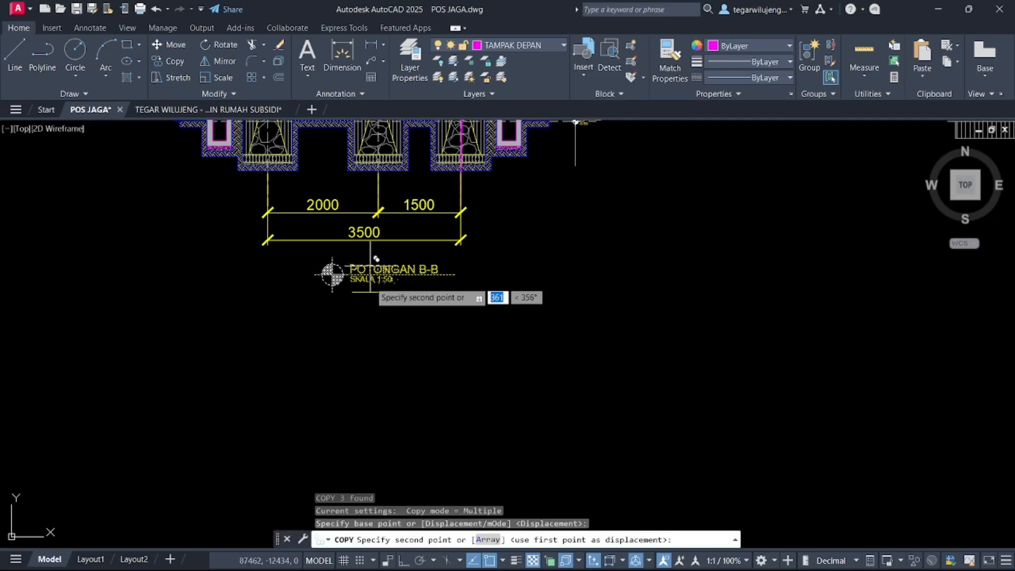
scroll(301, 408, down, 5)
scroll(749, 332, down, 2)
scroll(829, 263, up, 2)
scroll(829, 263, up, 3)
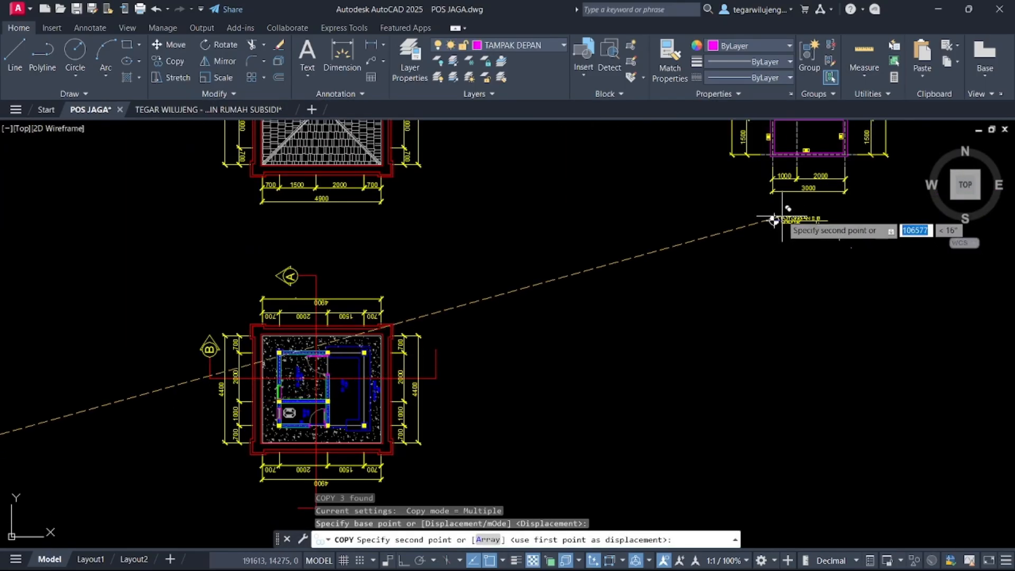
click(781, 217)
key(Escape)
Step: Replace POTONGAN B-B in the copied title with RENCANA SLO, keeping the scale line
scroll(804, 211, up, 3)
scroll(803, 211, up, 2)
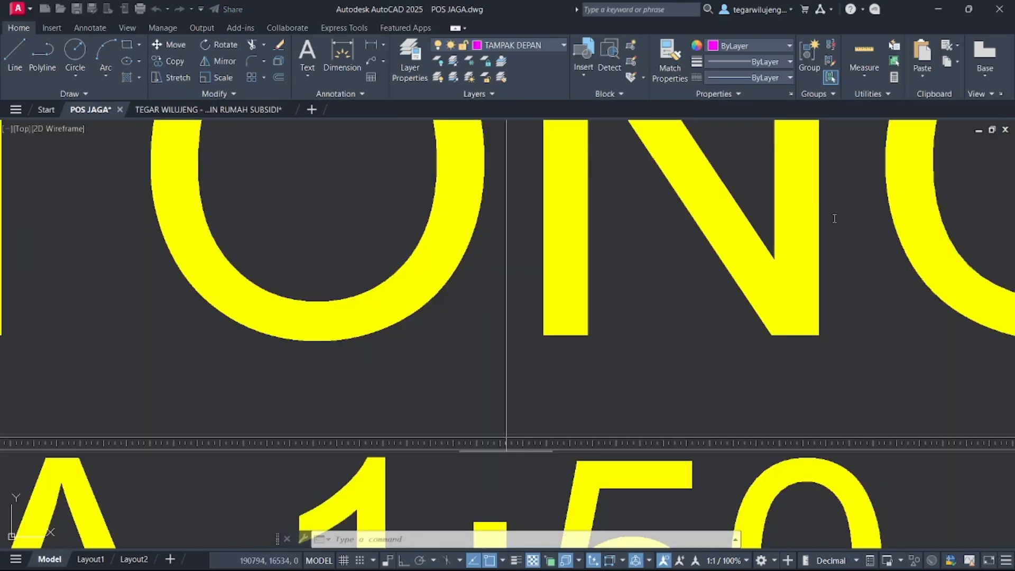
double_click(803, 214)
scroll(687, 242, down, 4)
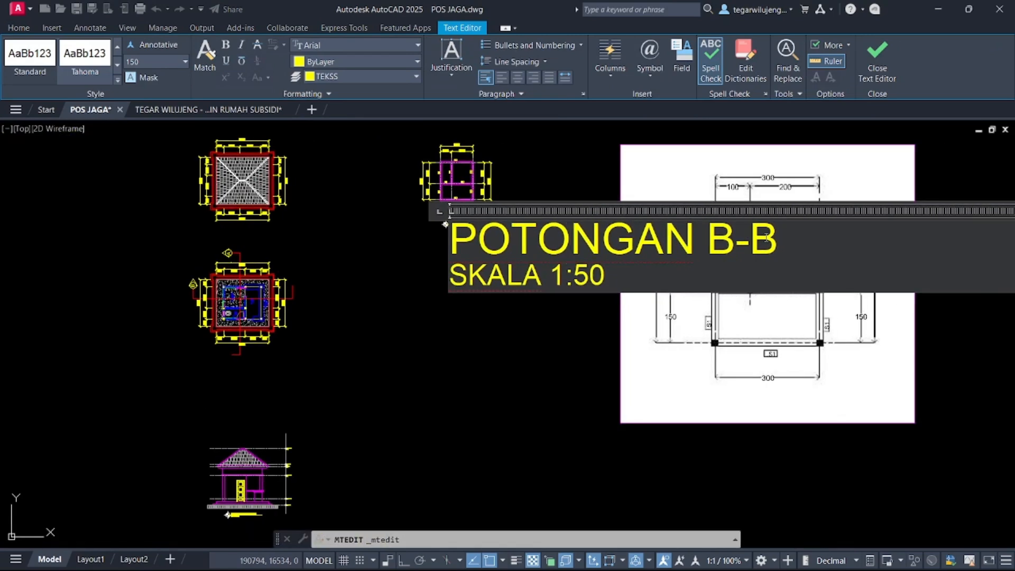
drag(777, 240, 478, 234)
text(RENCANA SLO)
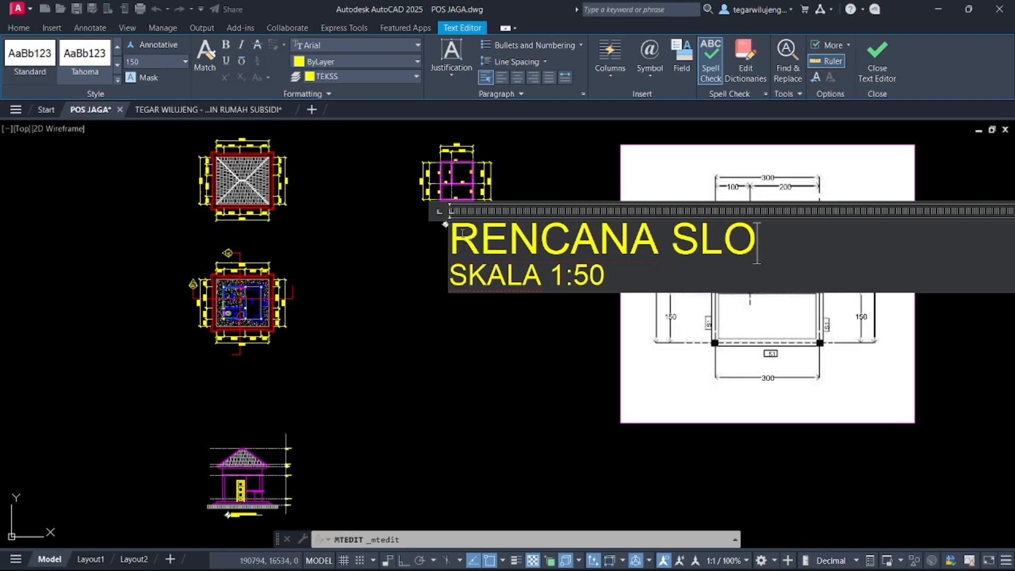
click(514, 339)
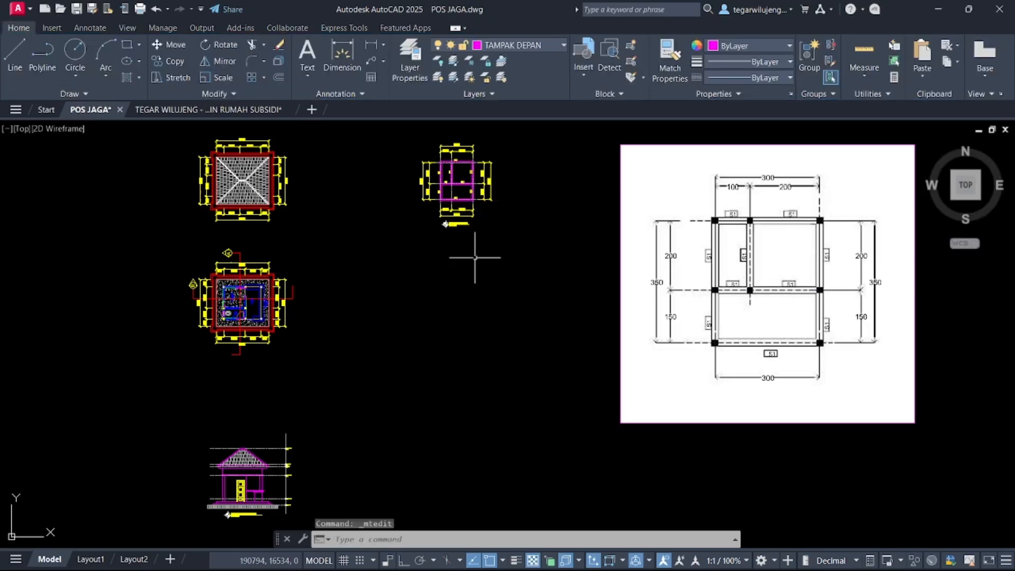
Step: Delete the pasted reference image of the sloof plan beside the drawings
scroll(449, 227, up, 4)
middle_drag(450, 228, 567, 335)
scroll(567, 335, down, 1)
scroll(567, 335, down, 5)
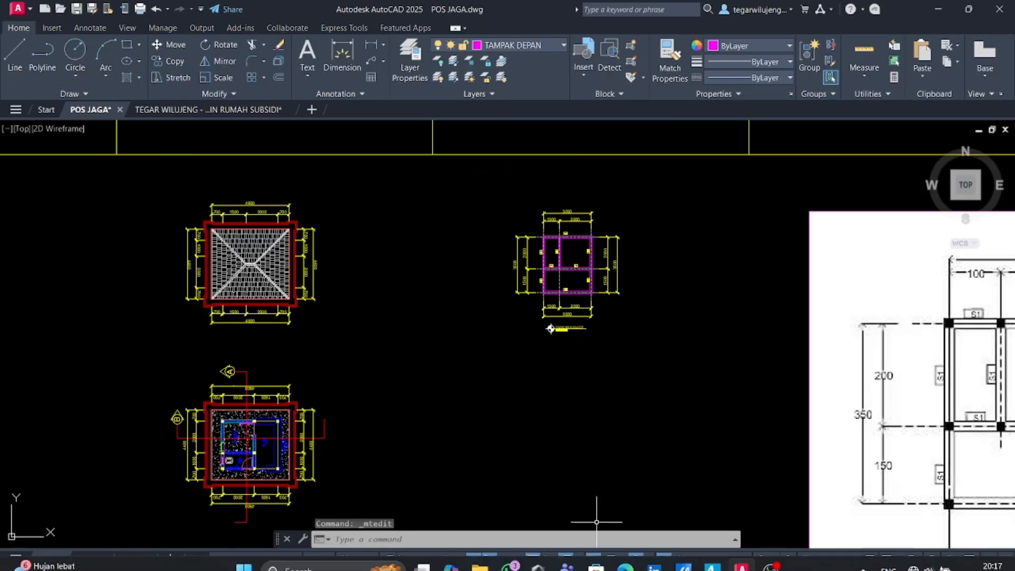
scroll(654, 339, down, 2)
click(900, 428)
click(827, 385)
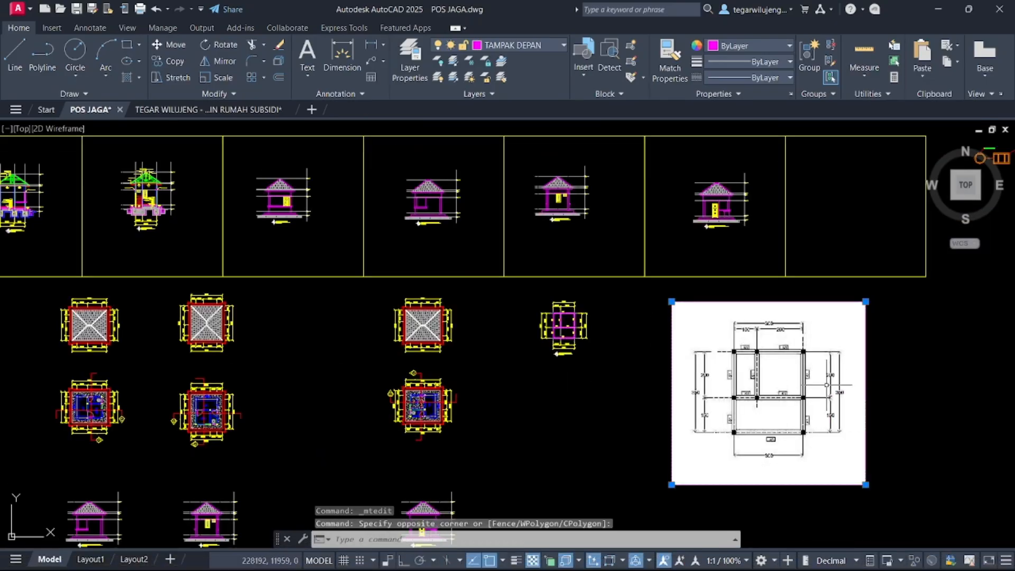
key(Delete)
Step: Examine the RENCANA KOLOM page of the reference PDF for the column layout and Kp labels
click(625, 566)
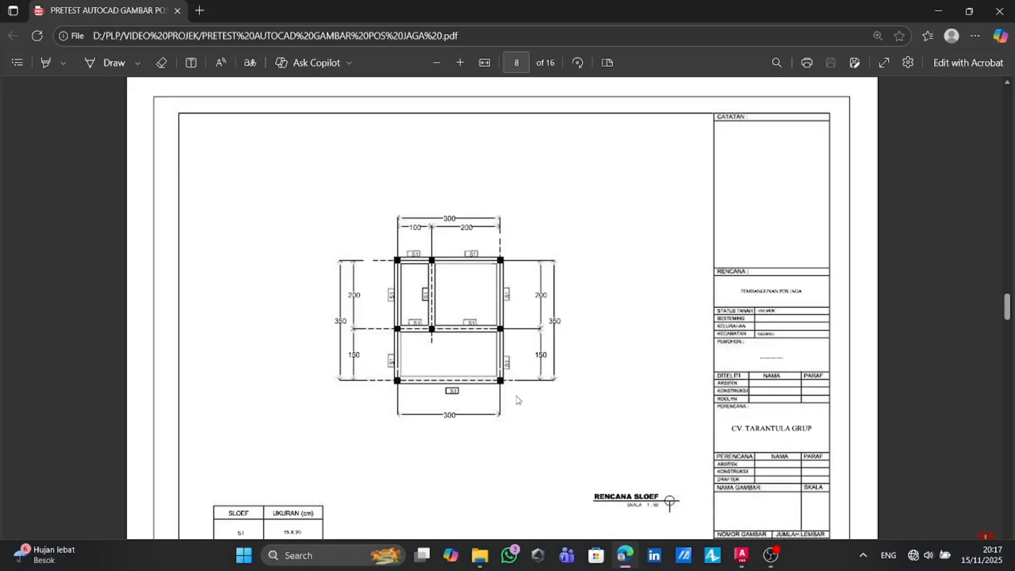
scroll(437, 299, down, 4)
scroll(437, 298, down, 5)
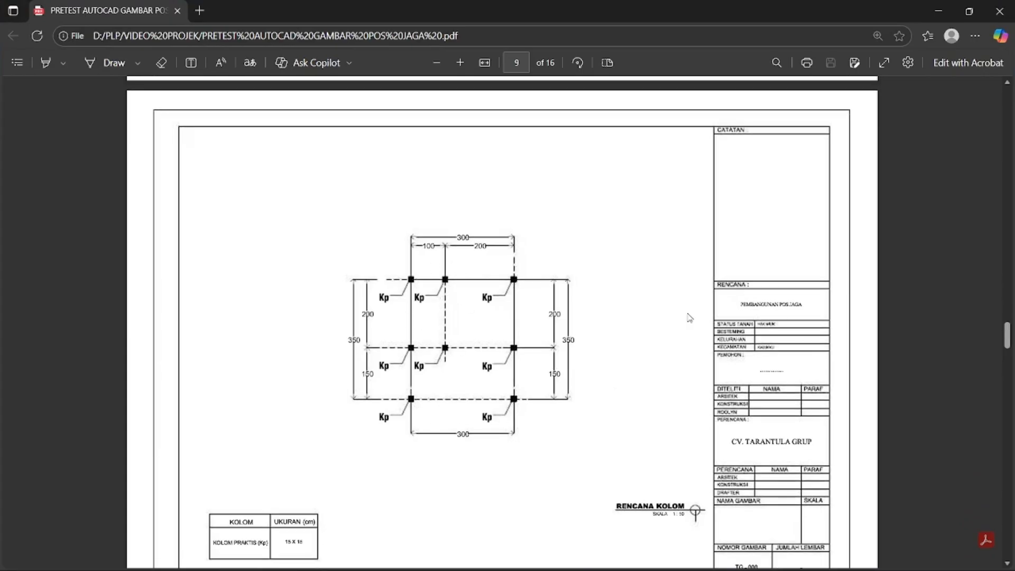
click(934, 8)
Step: Copy the complete sloof plan with its dimensions and title horizontally into the empty space to its right
scroll(561, 341, up, 5)
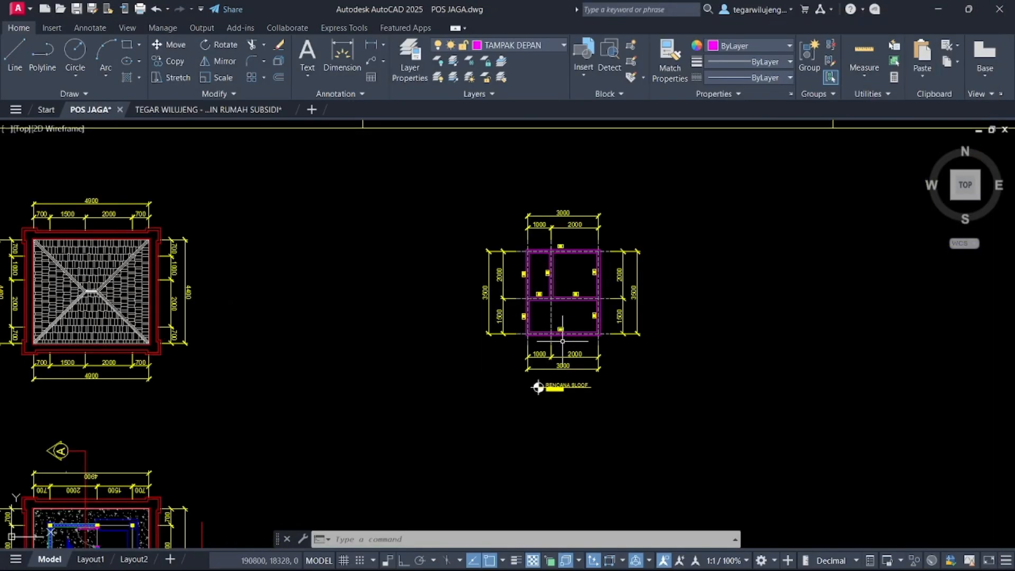
scroll(594, 272, up, 2)
click(373, 154)
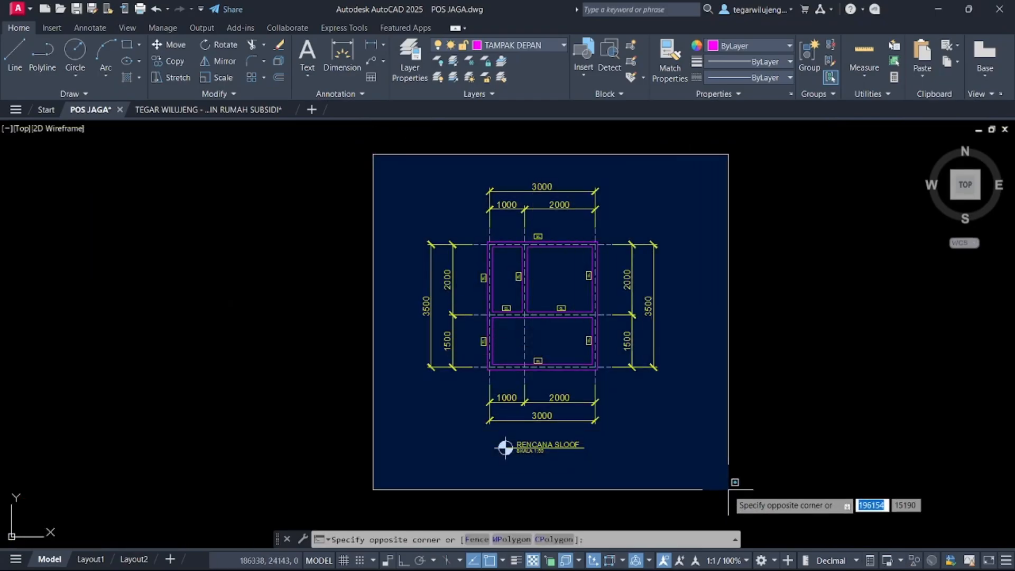
click(722, 481)
key(Return)
click(508, 351)
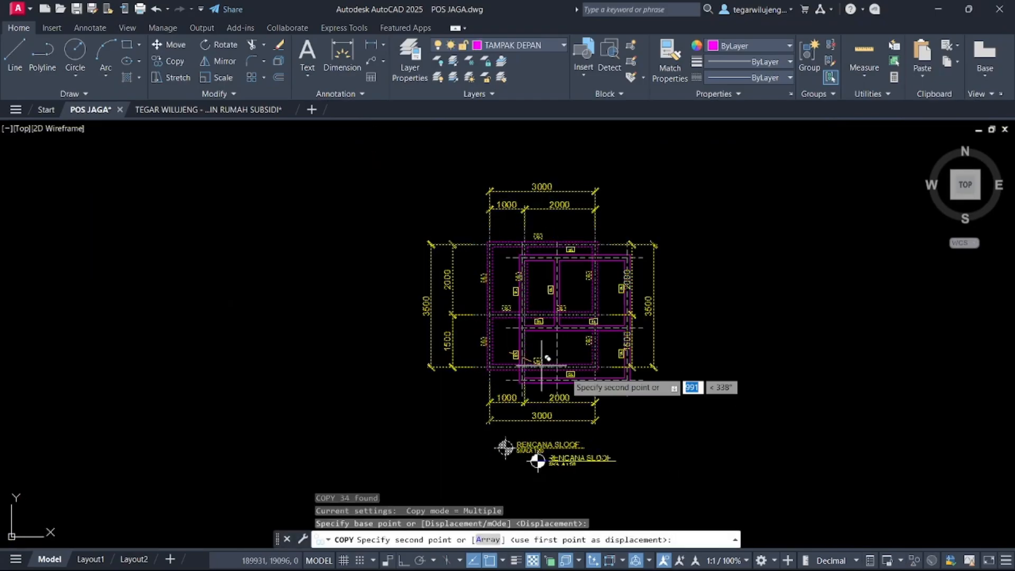
scroll(443, 333, down, 3)
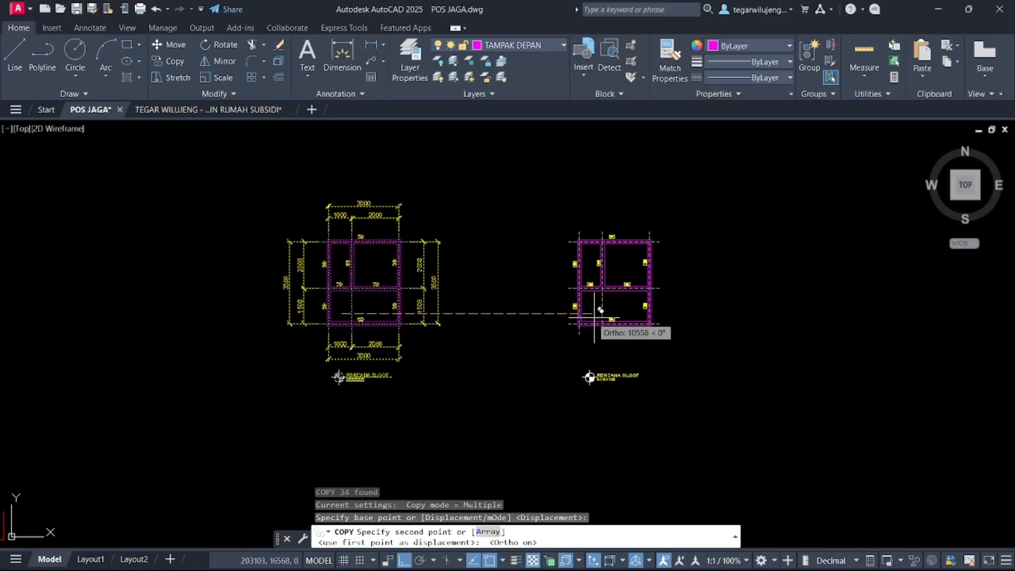
click(584, 309)
key(Escape)
Step: Compare the sloof plan with the RENCANA SLOEF page of the reference PDF, looking at the column positions
scroll(633, 275, up, 3)
scroll(544, 214, down, 4)
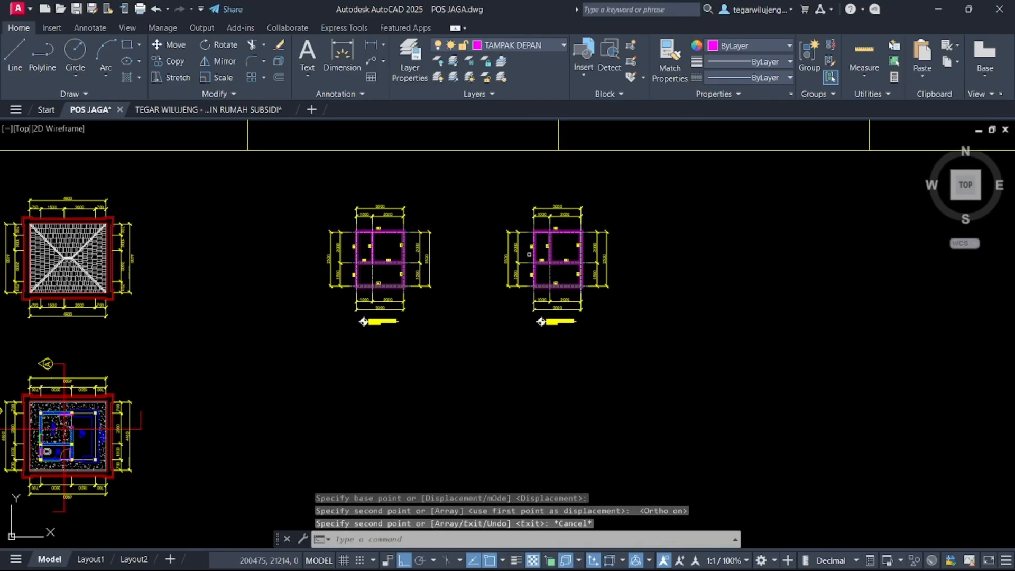
scroll(375, 229, up, 5)
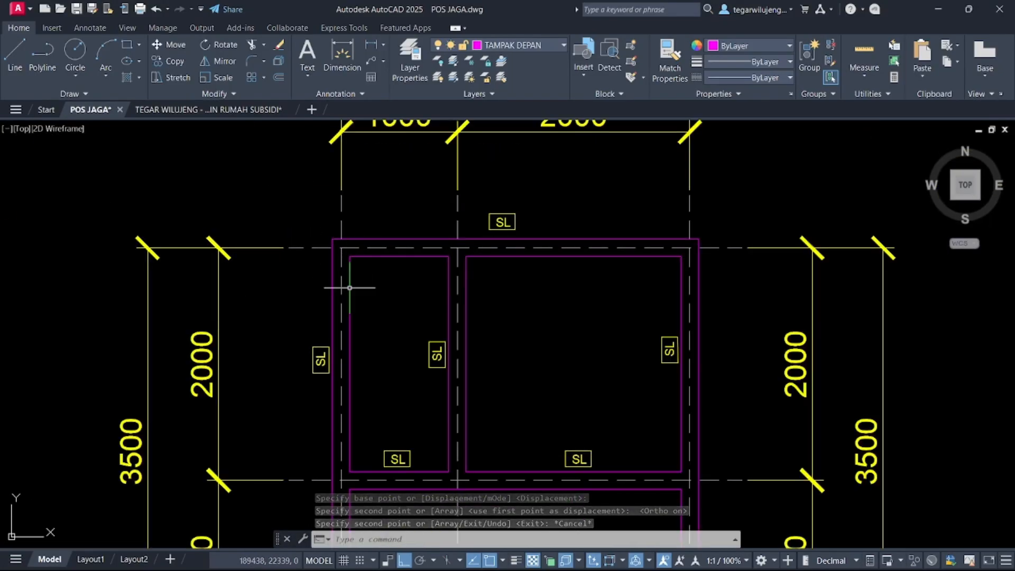
scroll(349, 297, down, 5)
scroll(349, 297, down, 2)
mouse_move(593, 568)
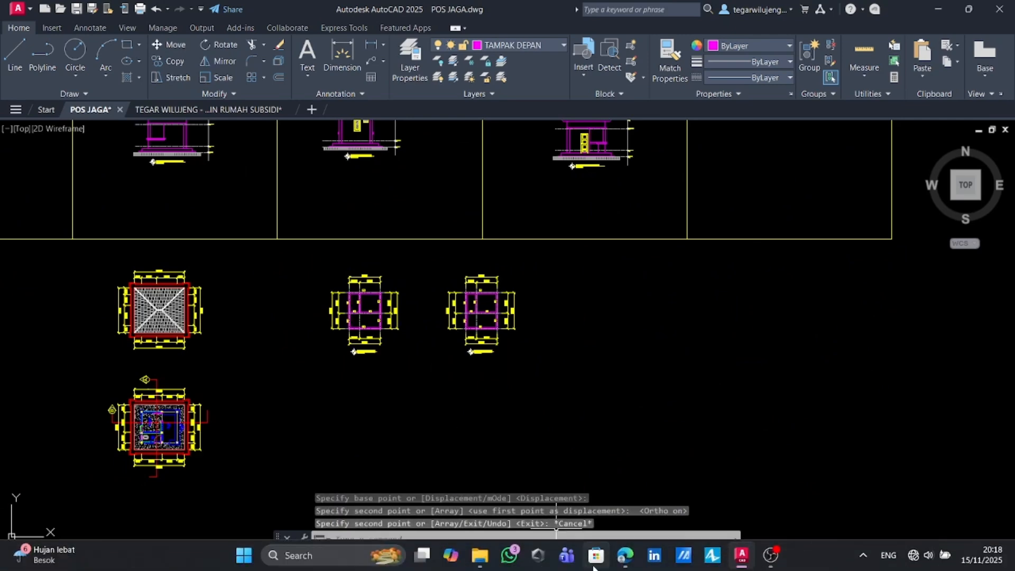
click(625, 555)
scroll(470, 334, down, 10)
scroll(460, 312, up, 4)
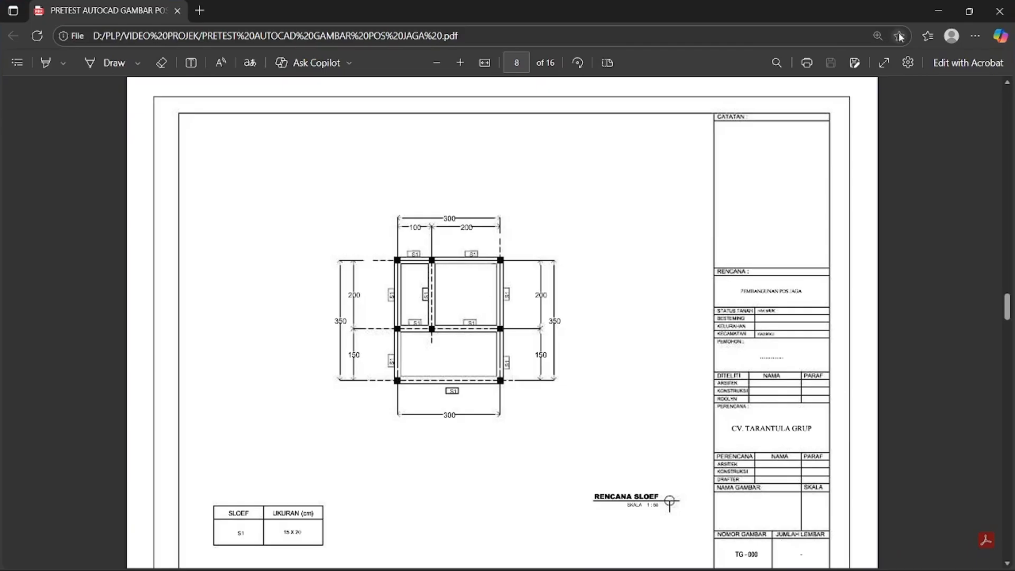
click(936, 11)
Step: Copy the two upper corner columns from the first floor plan onto the upper corners of the original sloof plan
scroll(328, 325, up, 5)
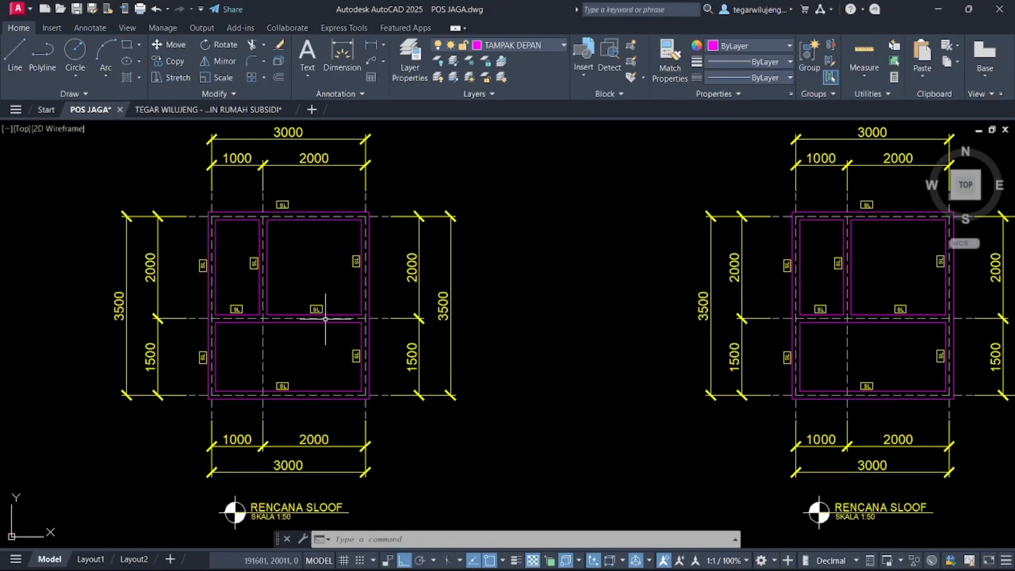
middle_drag(192, 180, 339, 183)
scroll(312, 171, down, 12)
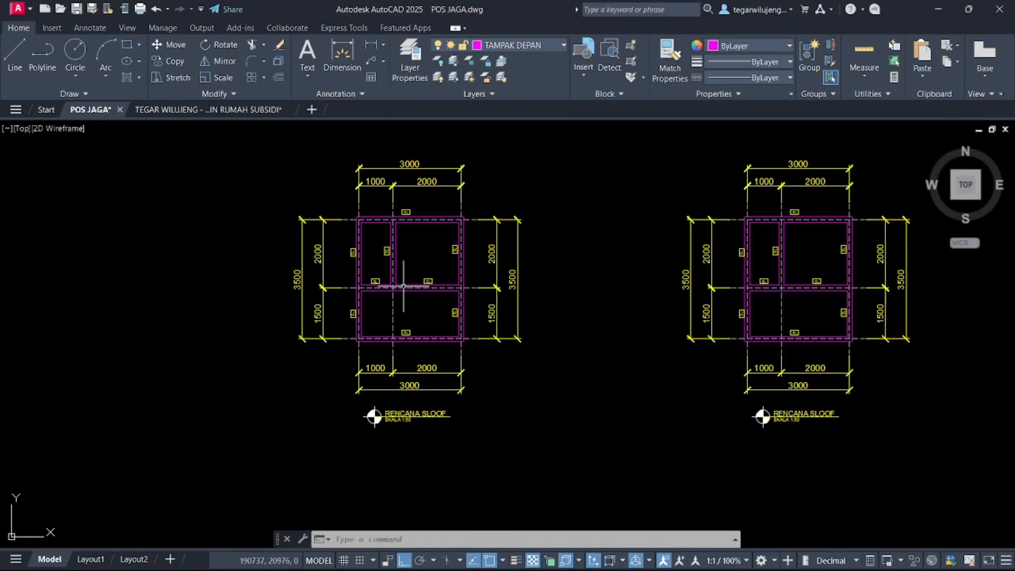
scroll(433, 401, up, 9)
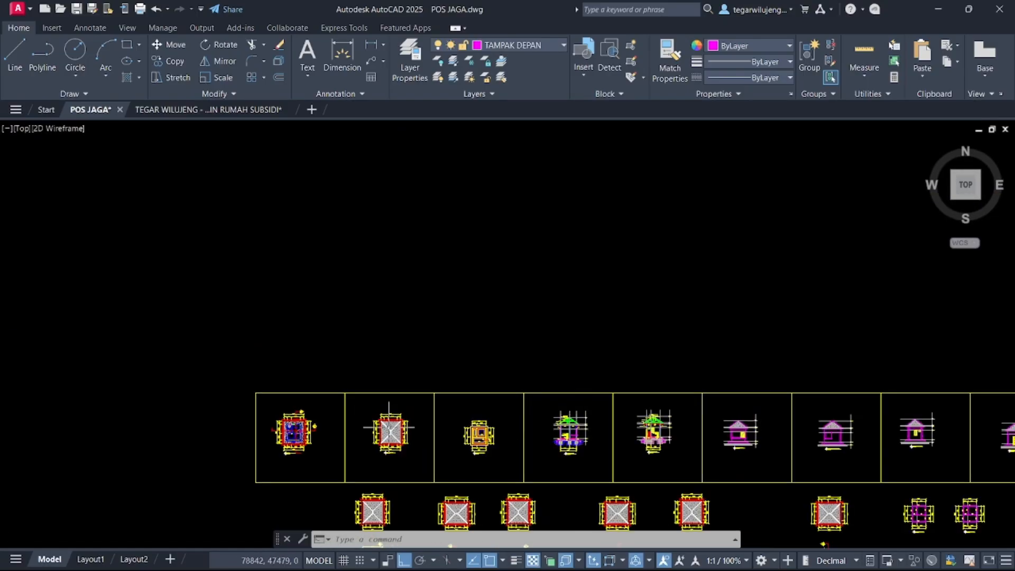
middle_drag(128, 413, 388, 356)
scroll(388, 356, up, 4)
scroll(373, 306, up, 5)
click(483, 328)
click(440, 295)
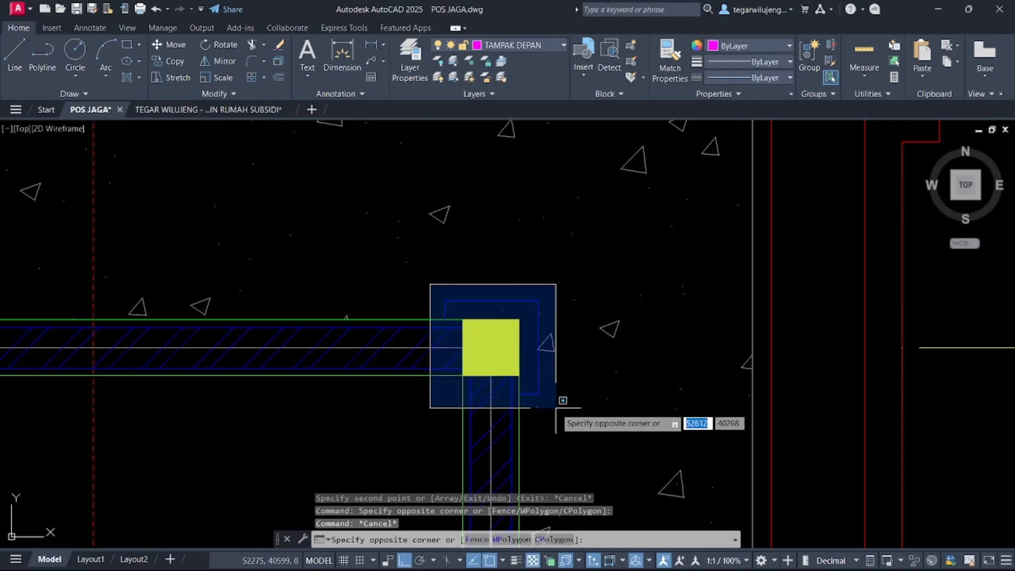
click(528, 406)
scroll(525, 289, down, 3)
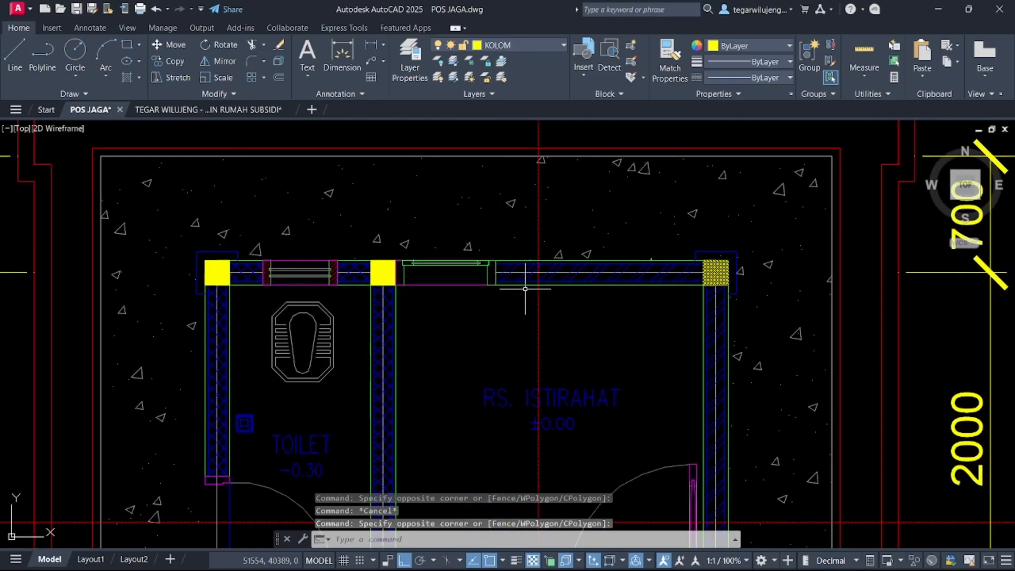
scroll(363, 257, up, 3)
click(367, 254)
click(474, 364)
scroll(474, 365, down, 2)
scroll(304, 287, up, 2)
click(274, 278)
click(377, 390)
scroll(376, 391, down, 3)
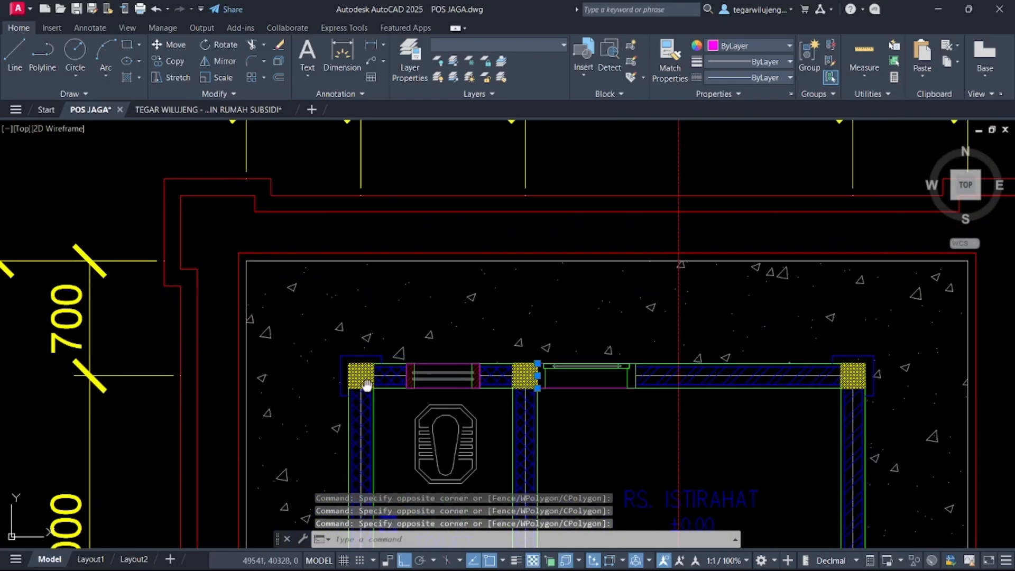
scroll(374, 391, down, 2)
scroll(487, 436, up, 5)
shift+click(504, 293)
shift+click(408, 195)
scroll(310, 263, down, 2)
key(Return)
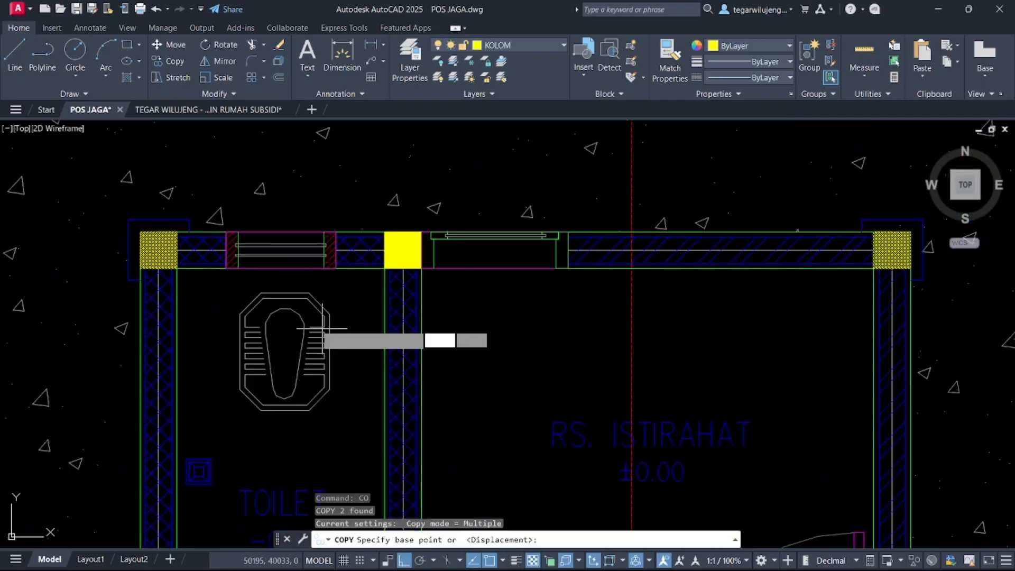
click(141, 267)
scroll(228, 370, down, 6)
scroll(676, 306, up, 5)
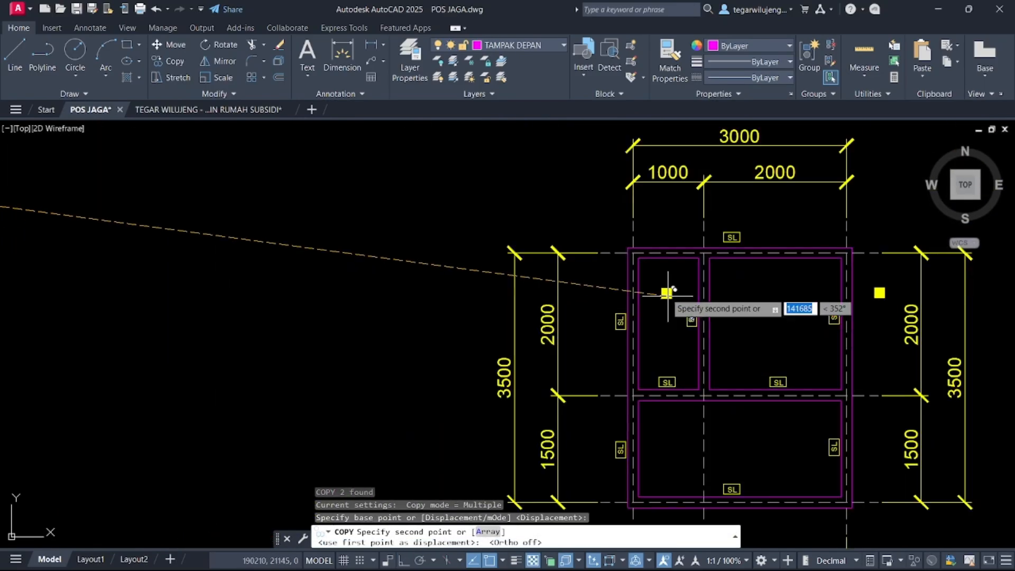
scroll(659, 277, up, 5)
click(573, 194)
key(Escape)
Step: Copy the upper left column to the remaining beam intersections of the original sloof plan, including both lower corners
click(543, 166)
click(619, 235)
text(co)
key(Return)
click(573, 194)
scroll(808, 193, down, 2)
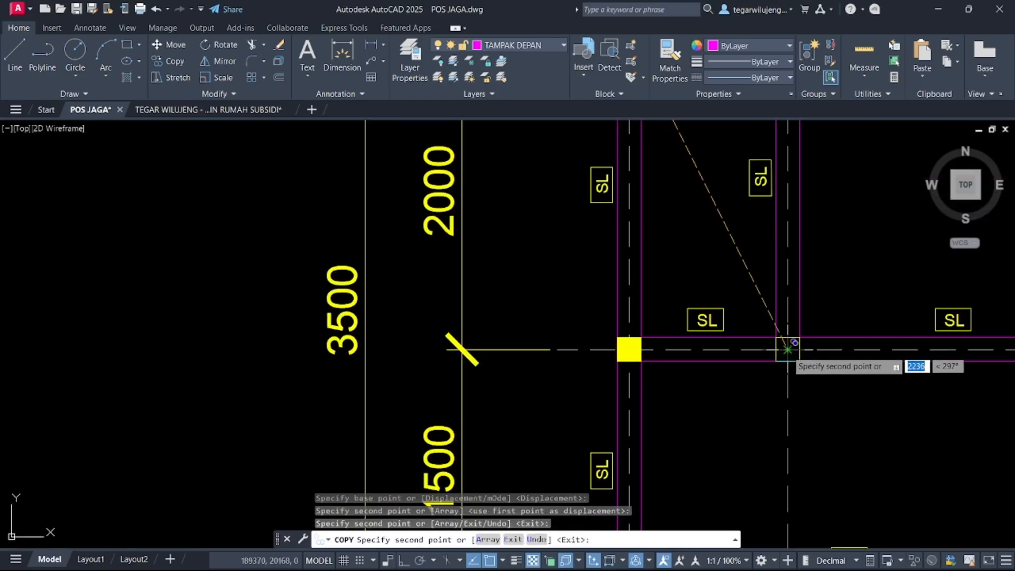
scroll(787, 349, down, 2)
scroll(679, 276, up, 5)
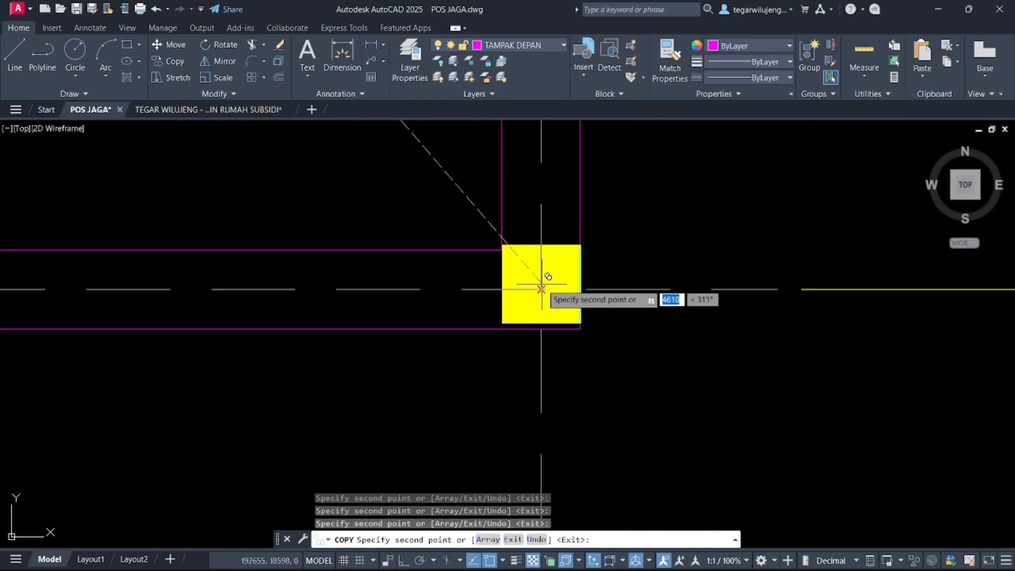
click(541, 288)
scroll(492, 305, down, 3)
middle_drag(492, 306, 780, 293)
click(326, 285)
scroll(379, 344, down, 3)
key(Escape)
Step: Copy all eight columns of the original sloof plan onto the matching intersections of the duplicated plan
scroll(365, 258, up, 1)
click(354, 249)
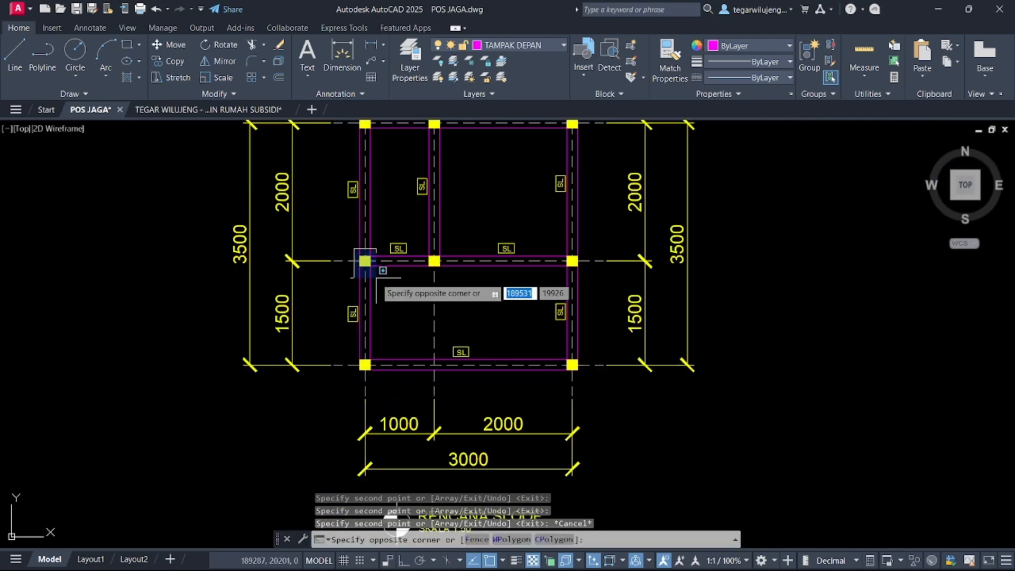
click(371, 274)
click(412, 242)
click(447, 284)
click(547, 239)
click(584, 280)
middle_drag(585, 280, 600, 383)
click(566, 210)
click(595, 234)
click(456, 246)
middle_drag(397, 392, 410, 279)
click(581, 335)
click(614, 373)
text(co)
key(Return)
scroll(392, 353, up, 5)
click(405, 358)
scroll(406, 358, down, 5)
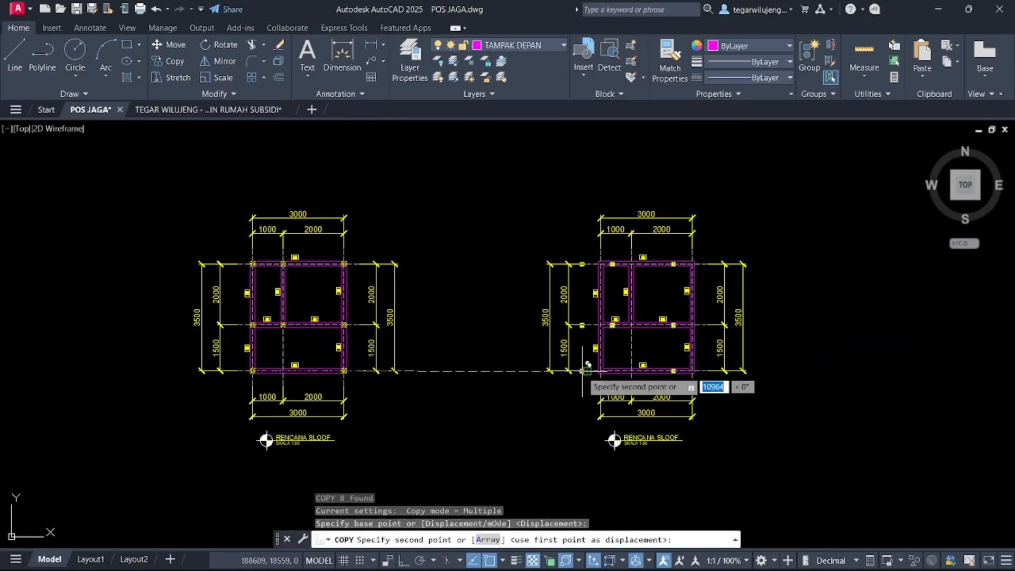
scroll(584, 363, up, 6)
click(621, 374)
key(Escape)
Step: Delete the magenta beam outlines from the duplicated plan, keeping the columns, grid lines and dimensions
click(650, 301)
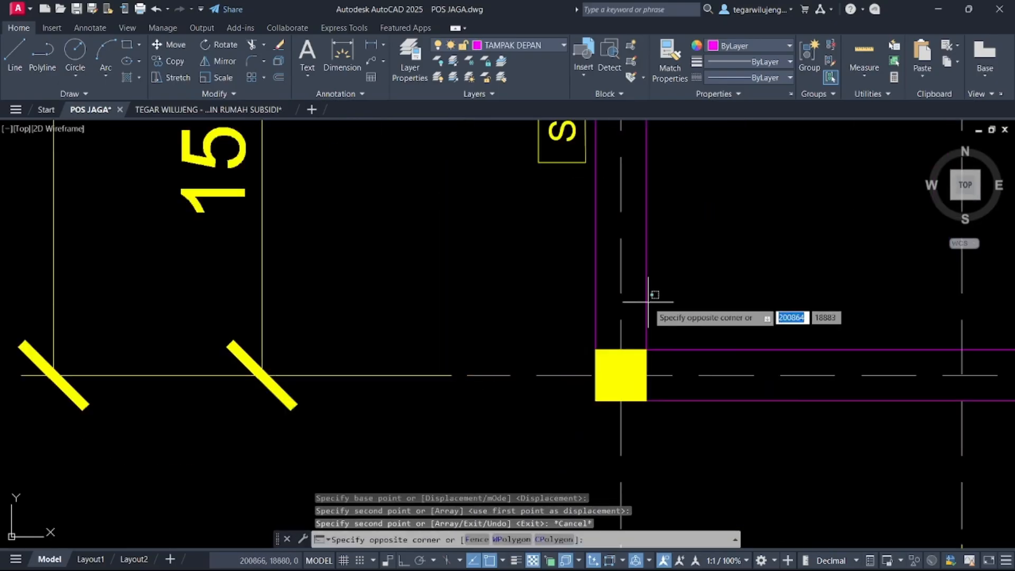
click(641, 297)
scroll(669, 329, down, 4)
middle_drag(747, 258, 661, 412)
scroll(654, 427, down, 2)
scroll(685, 316, up, 5)
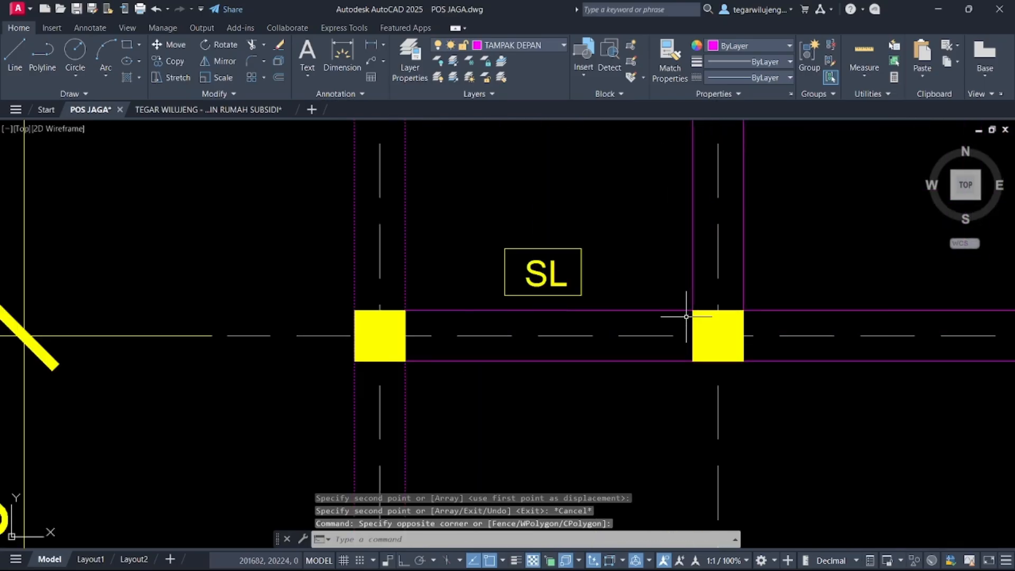
click(679, 310)
click(685, 279)
click(691, 277)
click(692, 276)
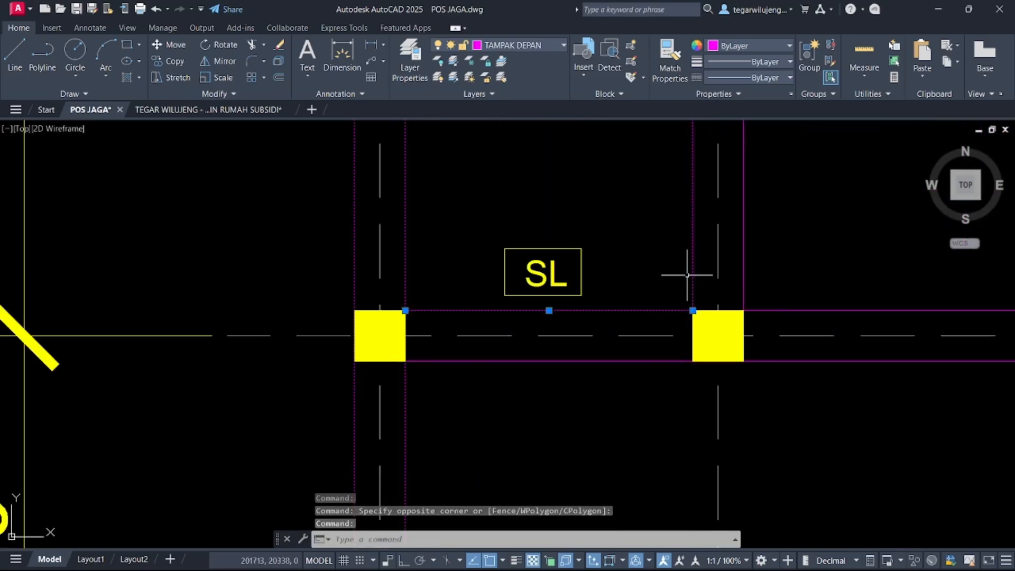
click(772, 310)
click(743, 277)
click(608, 351)
click(586, 387)
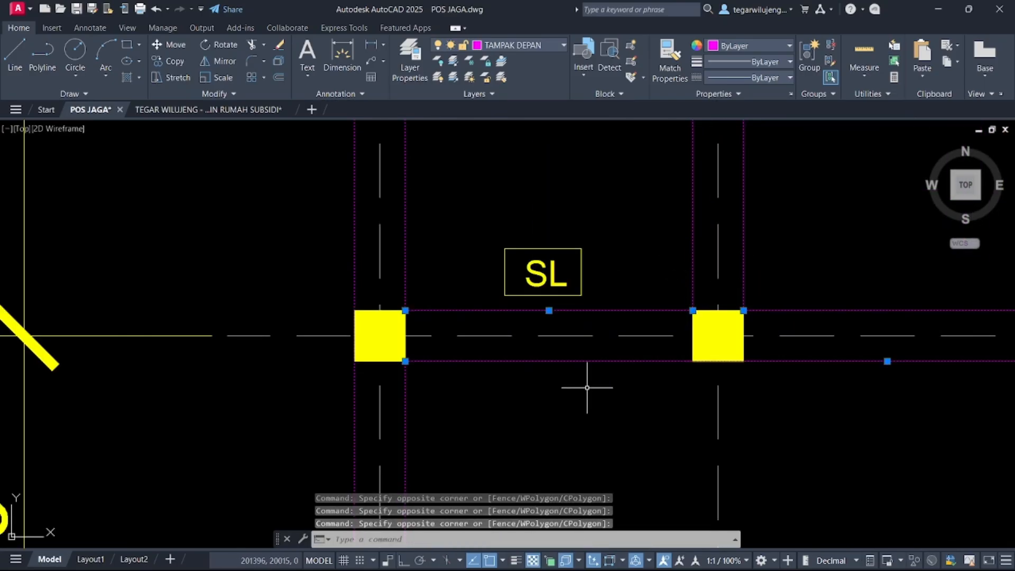
scroll(587, 387, down, 5)
key(Delete)
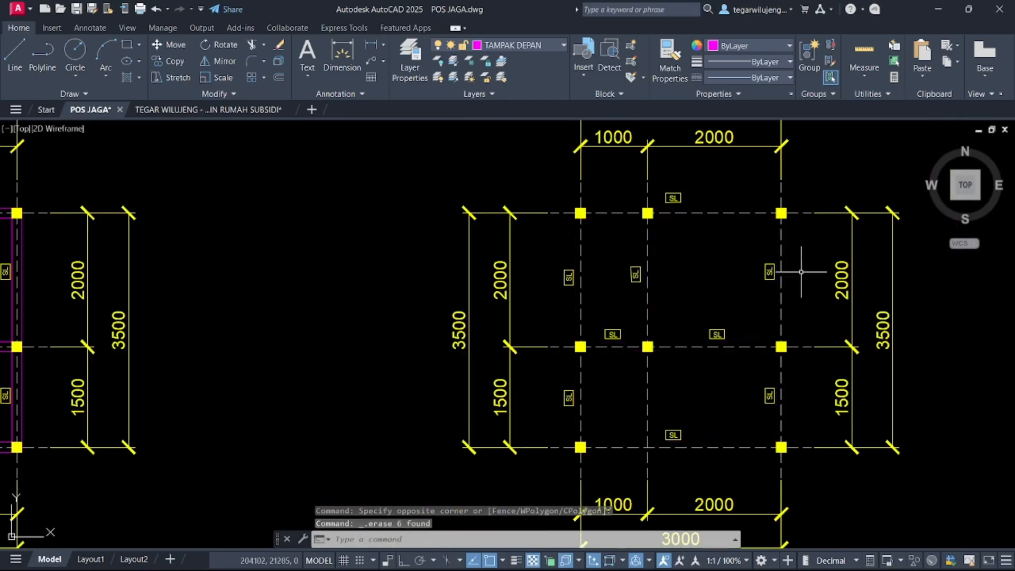
Step: Delete all the boxed SL labels from the duplicated plan
click(547, 252)
click(656, 299)
click(596, 311)
click(637, 352)
click(549, 378)
click(614, 418)
click(658, 419)
click(690, 446)
click(736, 374)
click(789, 416)
click(699, 326)
click(749, 359)
click(756, 258)
click(810, 306)
click(665, 182)
click(714, 233)
key(Delete)
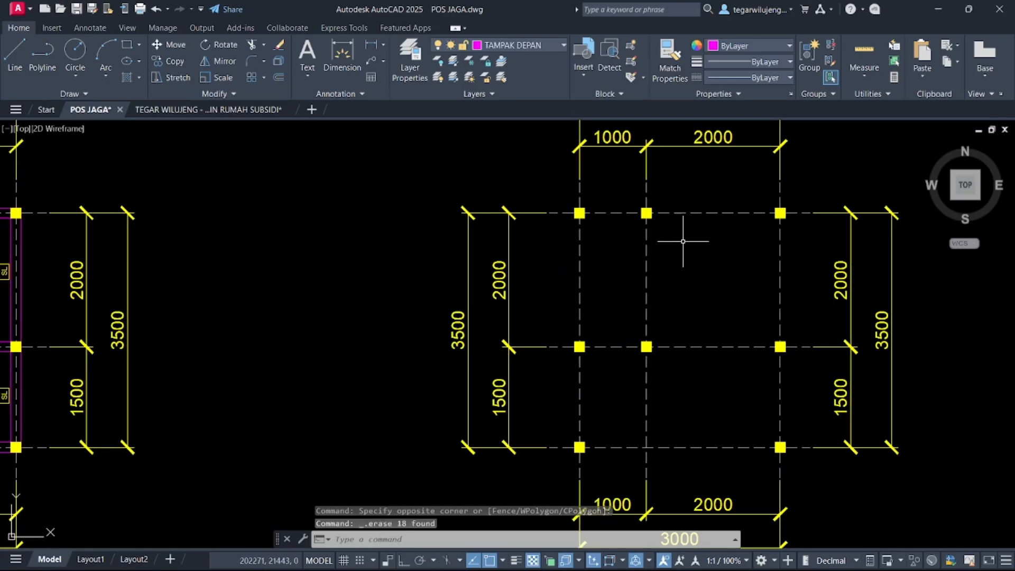
Step: Add a multileader labelled KP pointing at the upper left column of the duplicated plan
click(372, 61)
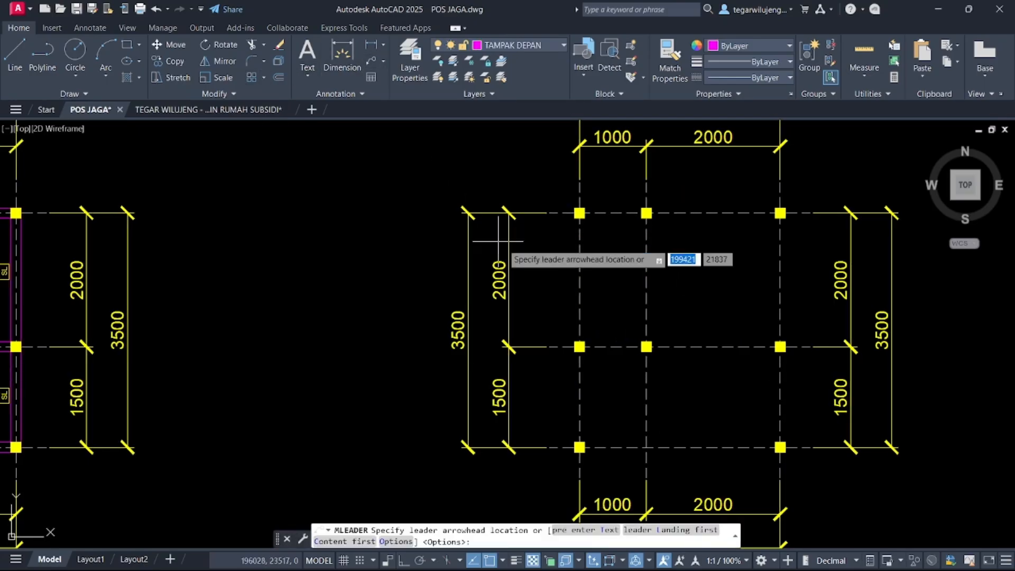
scroll(593, 221, up, 4)
middle_drag(569, 215, 584, 274)
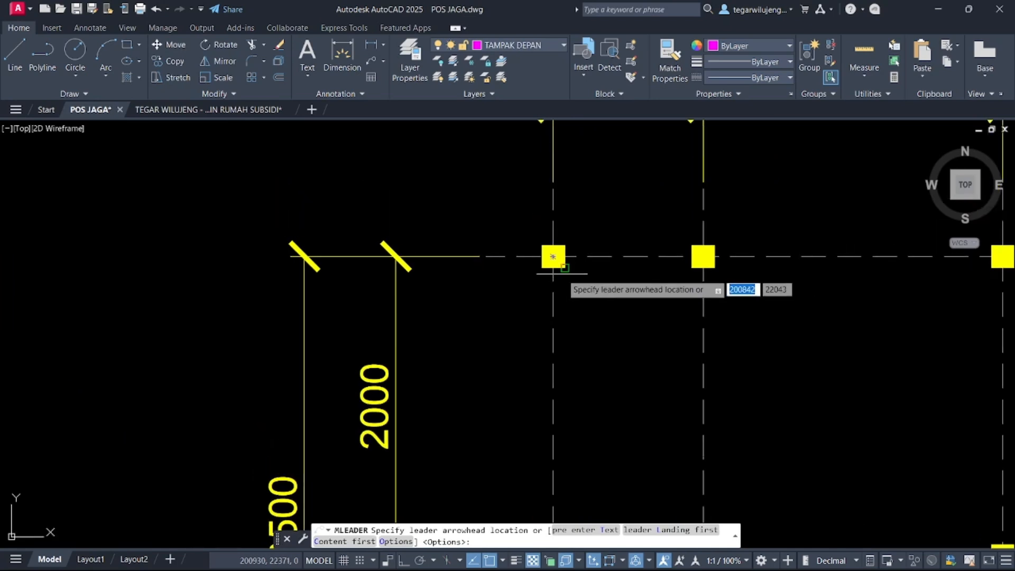
click(553, 256)
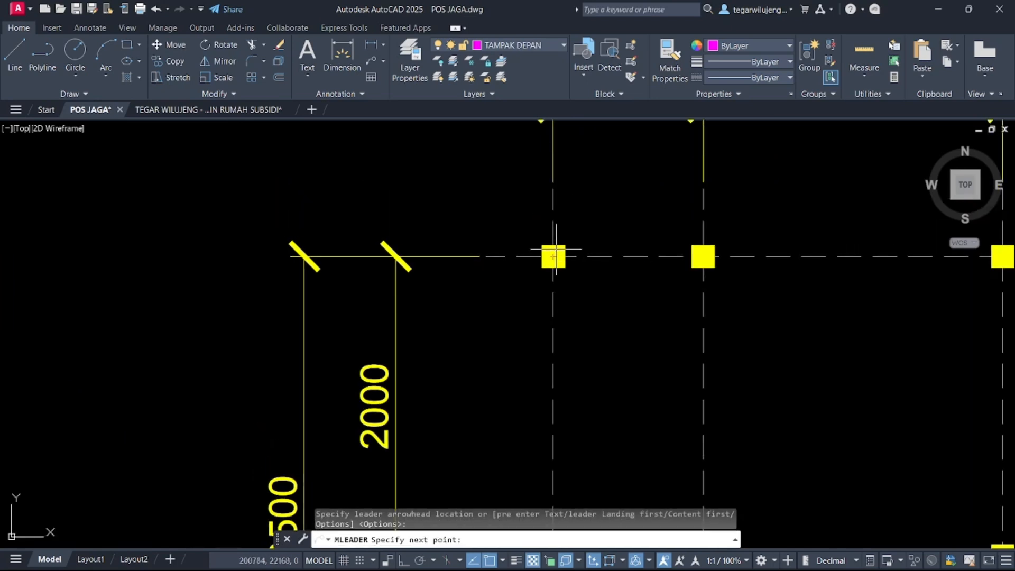
click(588, 198)
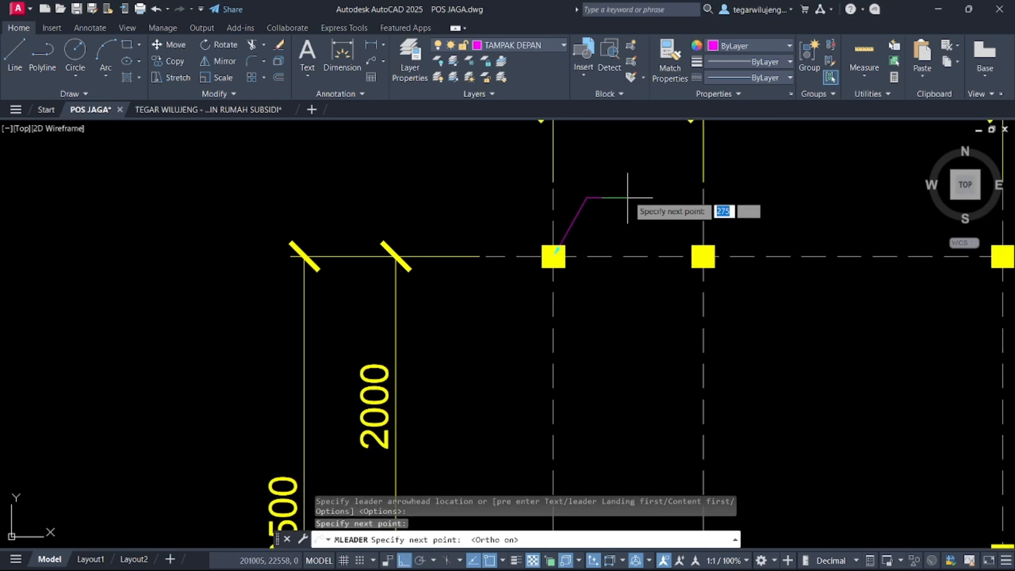
click(618, 197)
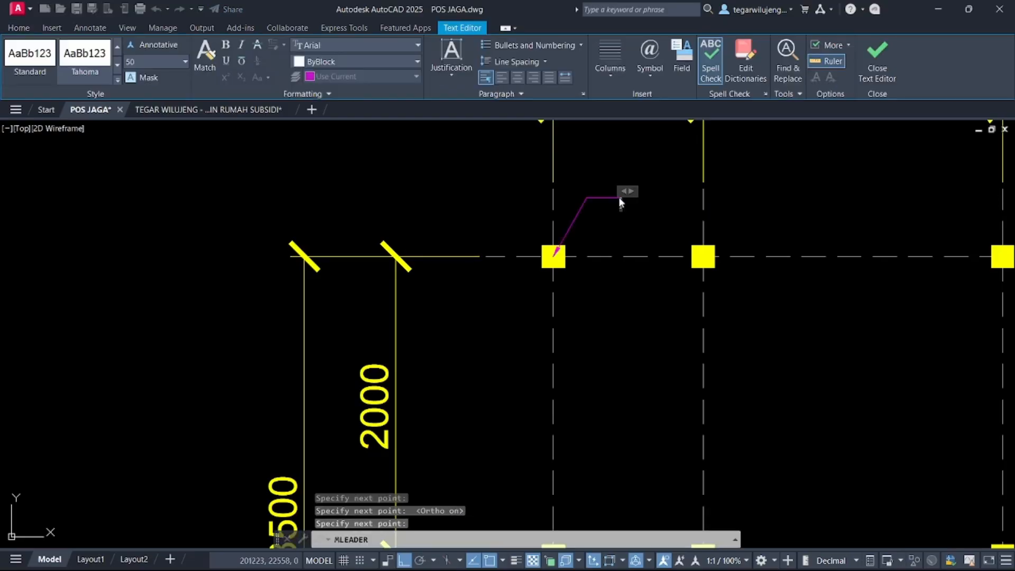
text(KP)
click(877, 53)
scroll(857, 217, down, 3)
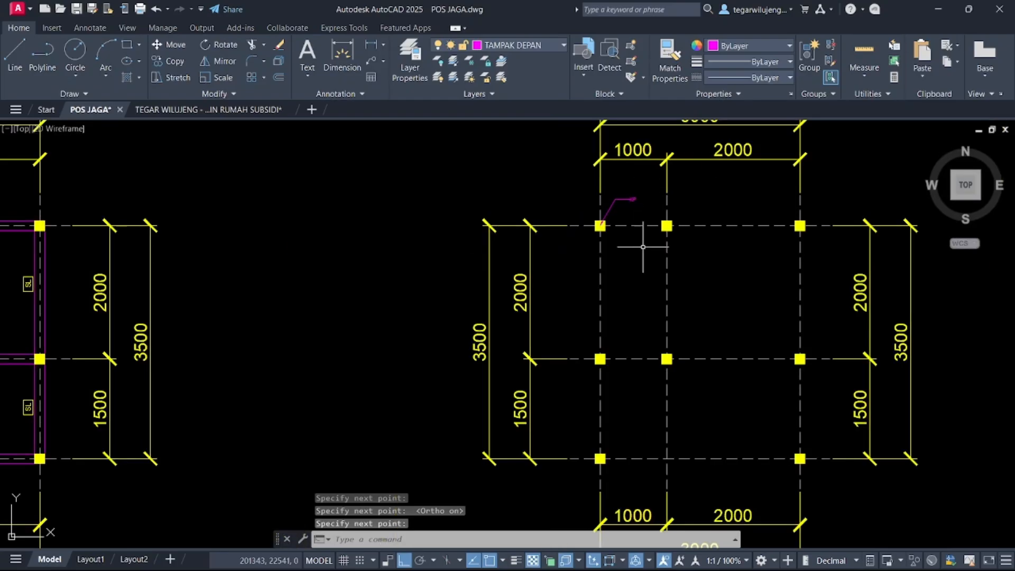
Step: Open the KP multileader's properties and set its linetype scale to 3
scroll(809, 294, up, 3)
click(588, 168)
click(580, 183)
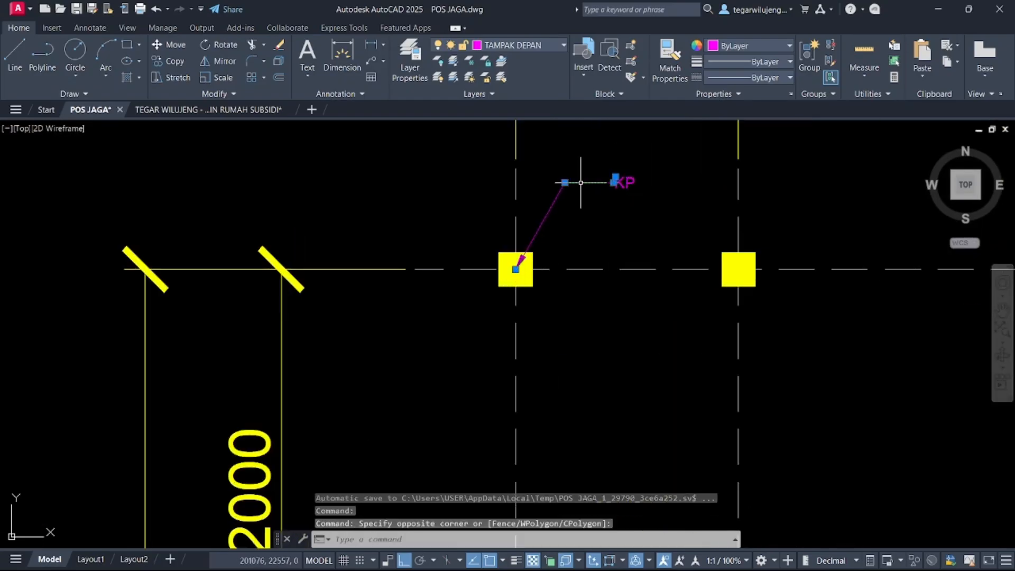
double_click(624, 181)
click(596, 186)
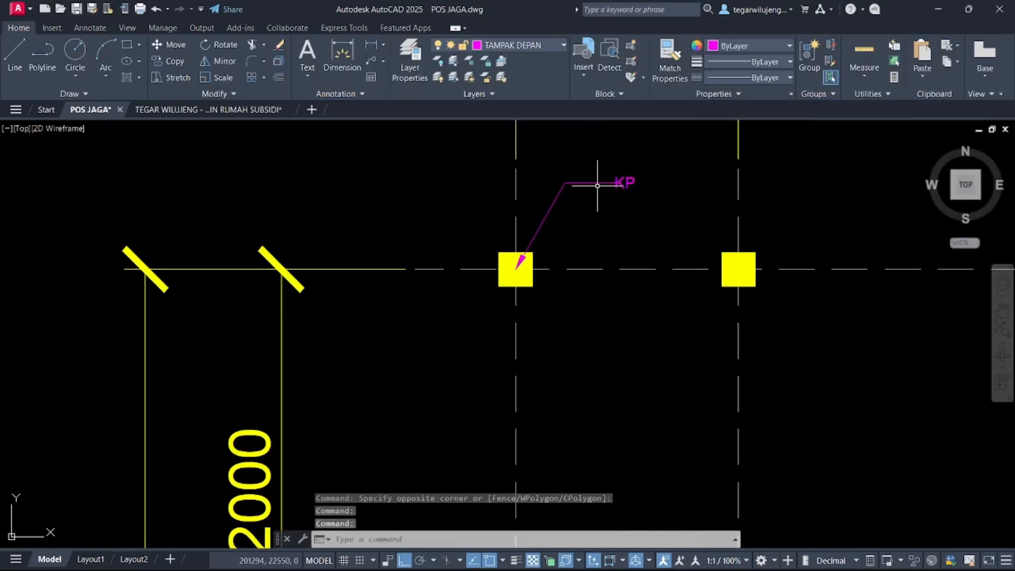
right_click(593, 182)
click(635, 548)
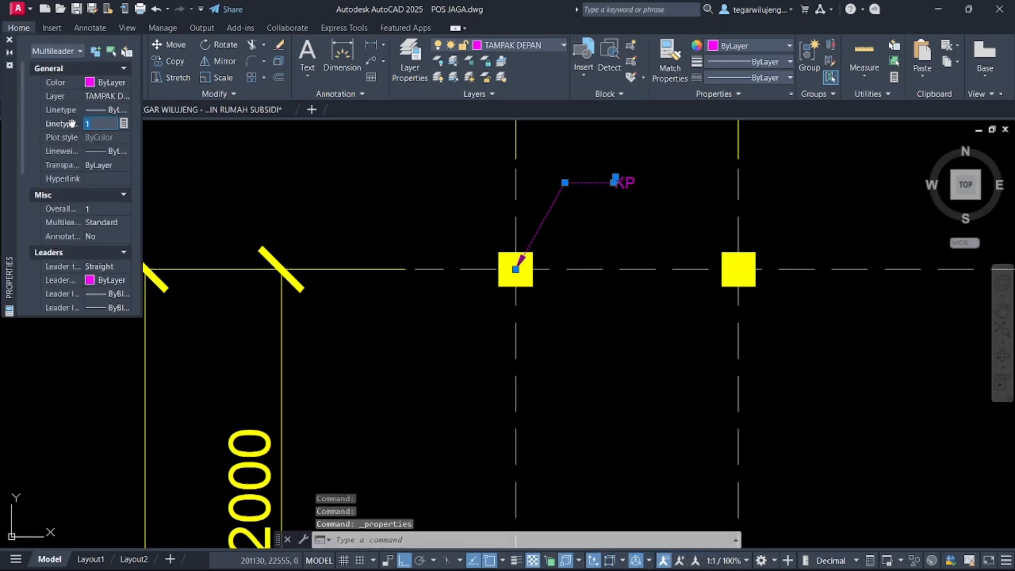
key(Return)
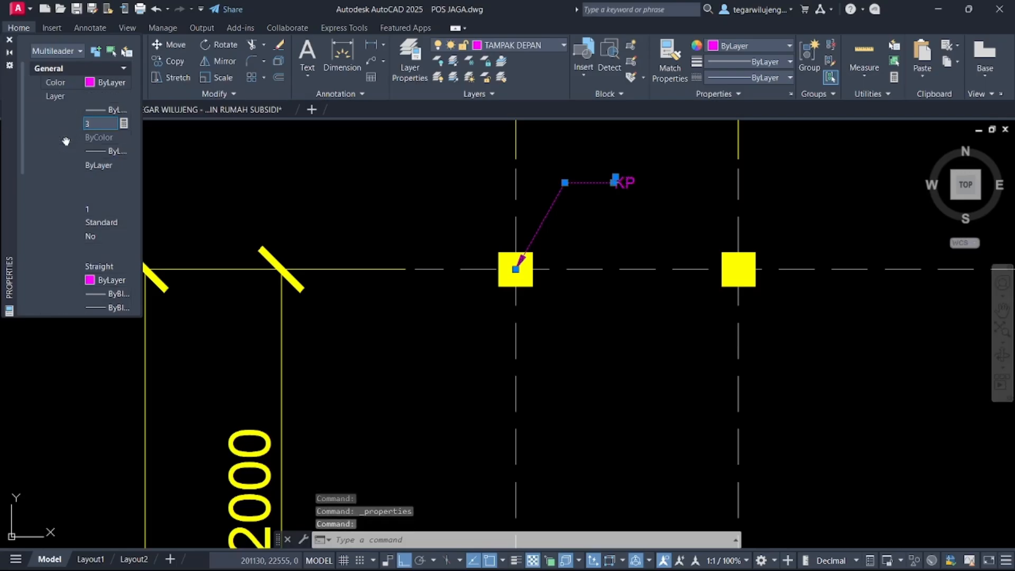
Step: Try a text height of 75 for the KP multileader and compare it with the plan
scroll(79, 195, down, 6)
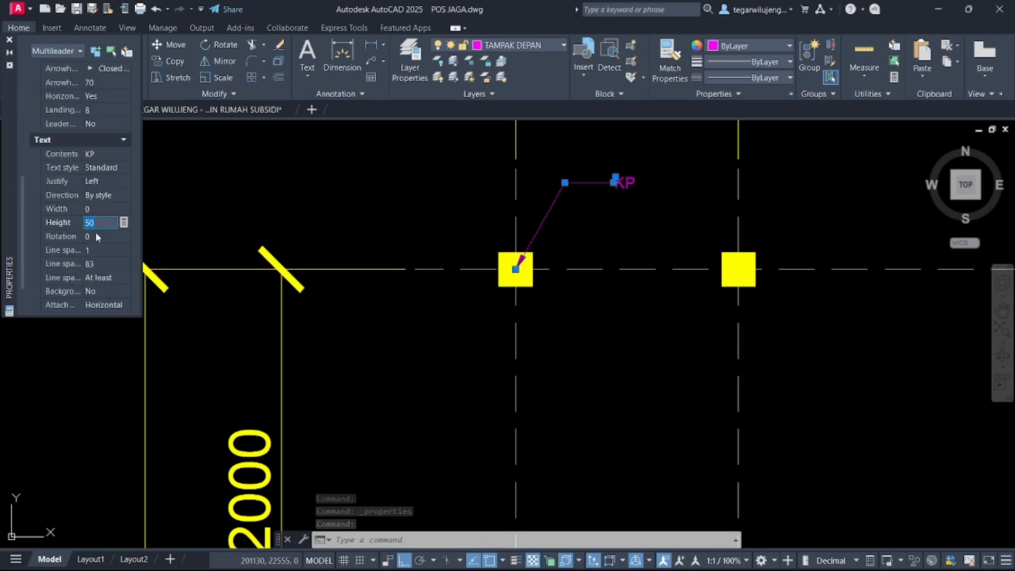
text(75)
key(Tab)
scroll(483, 329, down, 5)
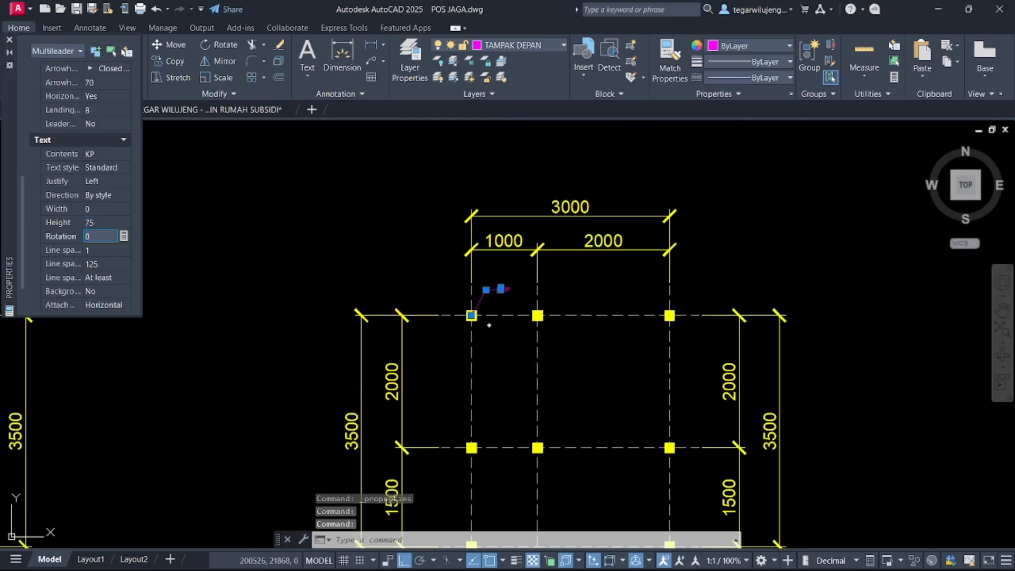
scroll(509, 305, up, 4)
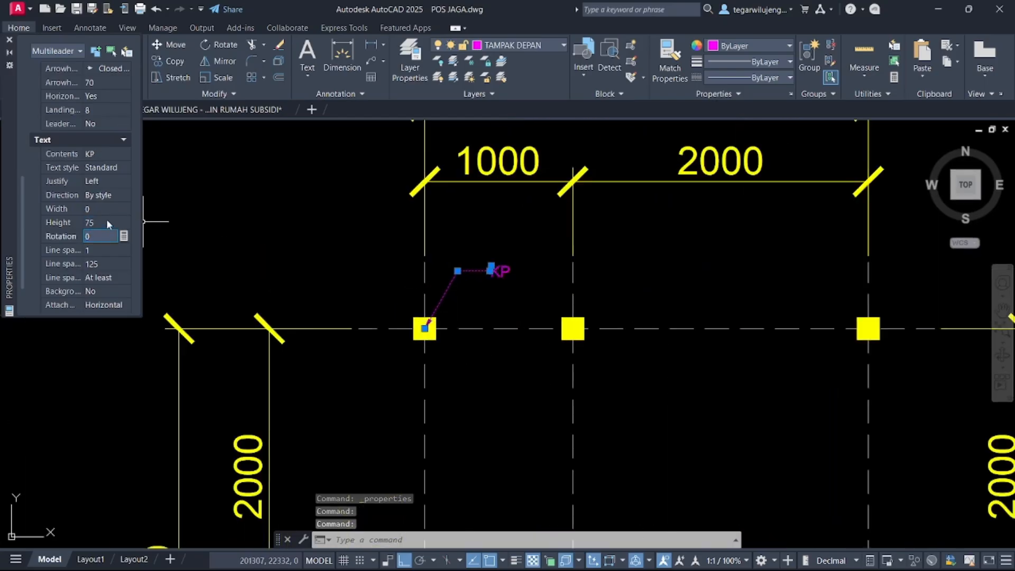
Step: Set the KP multileader's text height to 100 and clear the selection
click(107, 222)
text(100)
key(Tab)
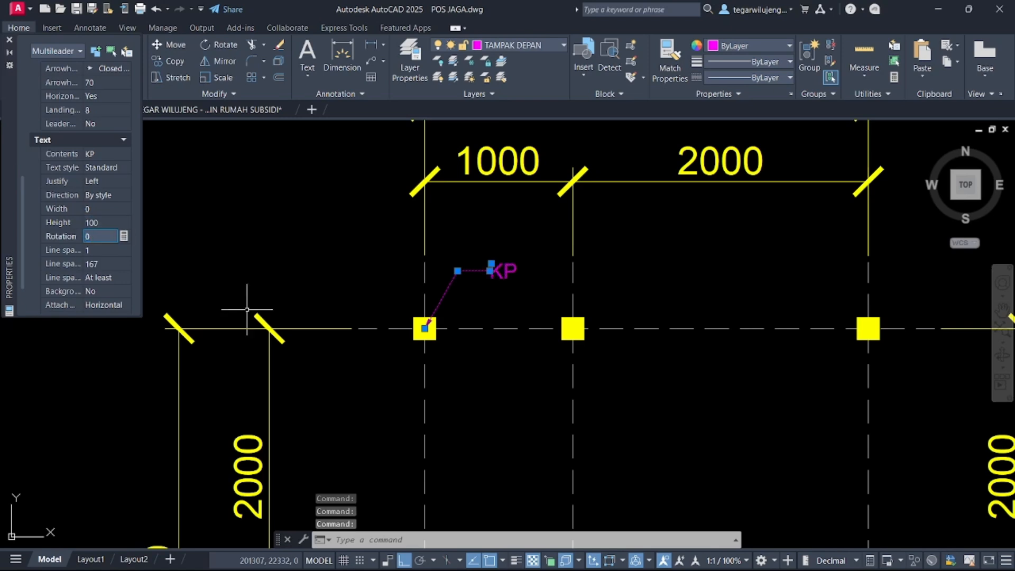
click(519, 312)
key(Escape)
key(Escape)
Step: Move the KP multileader to the TEKSS layer
click(472, 296)
click(449, 256)
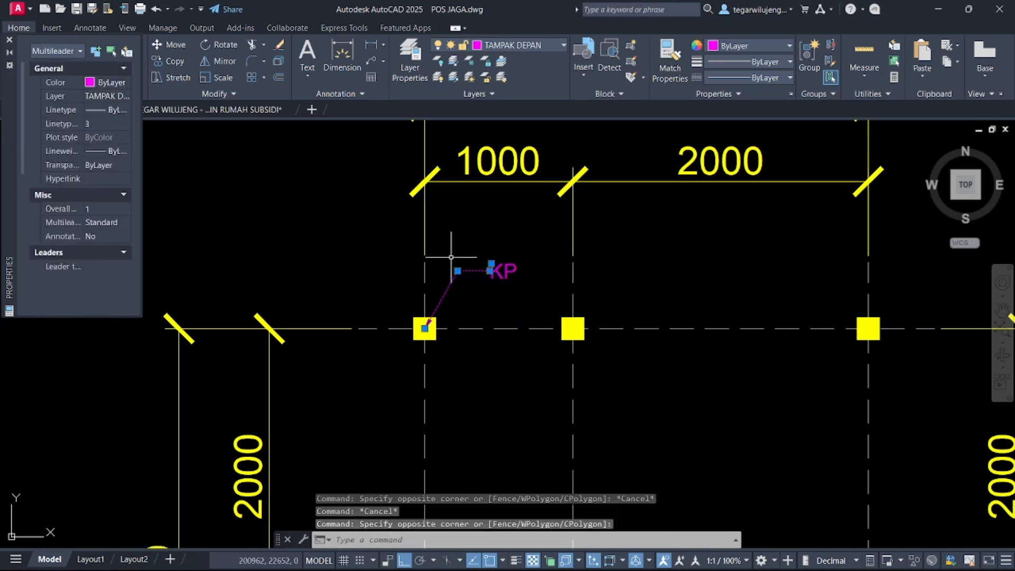
click(526, 46)
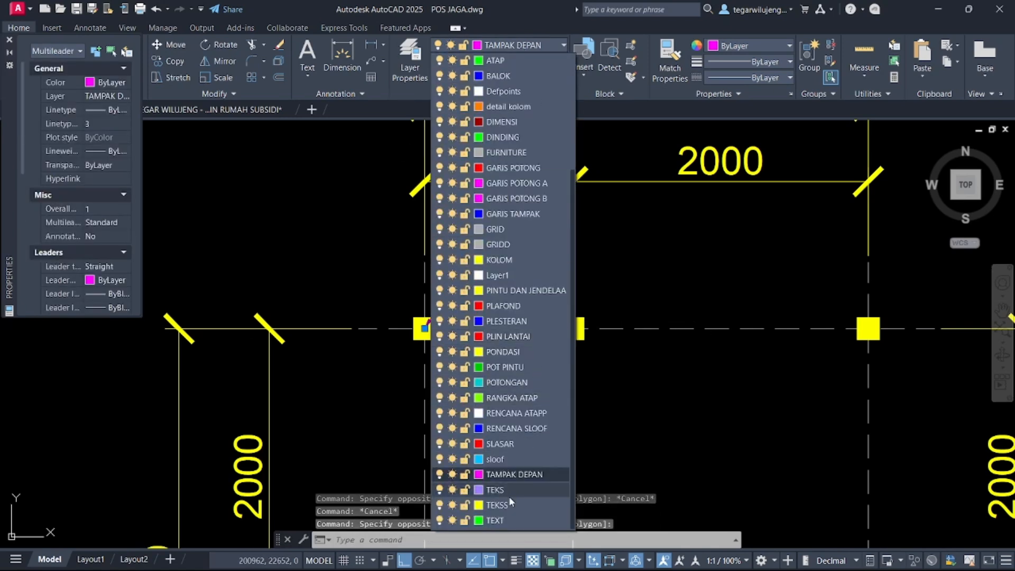
click(512, 471)
key(Escape)
Step: Shift the KP leader's arrowhead from the column's centre to its upper right corner
click(475, 287)
click(463, 261)
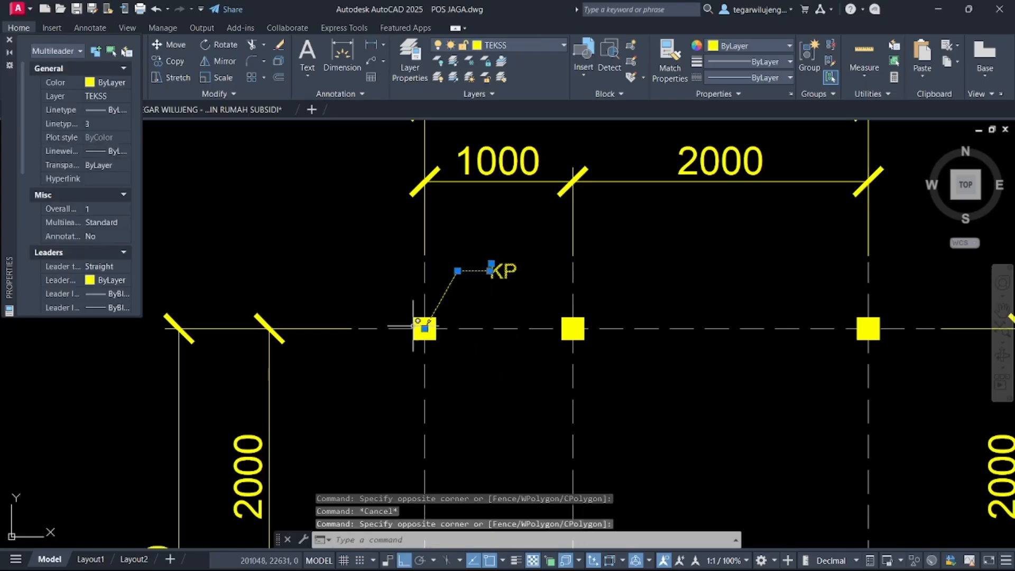
scroll(414, 326, up, 3)
click(424, 328)
key(Escape)
Step: Copy the KP leader from its column's upper right corner to the matching corners of the upper middle and upper right columns
click(467, 297)
text(o)
key(Return)
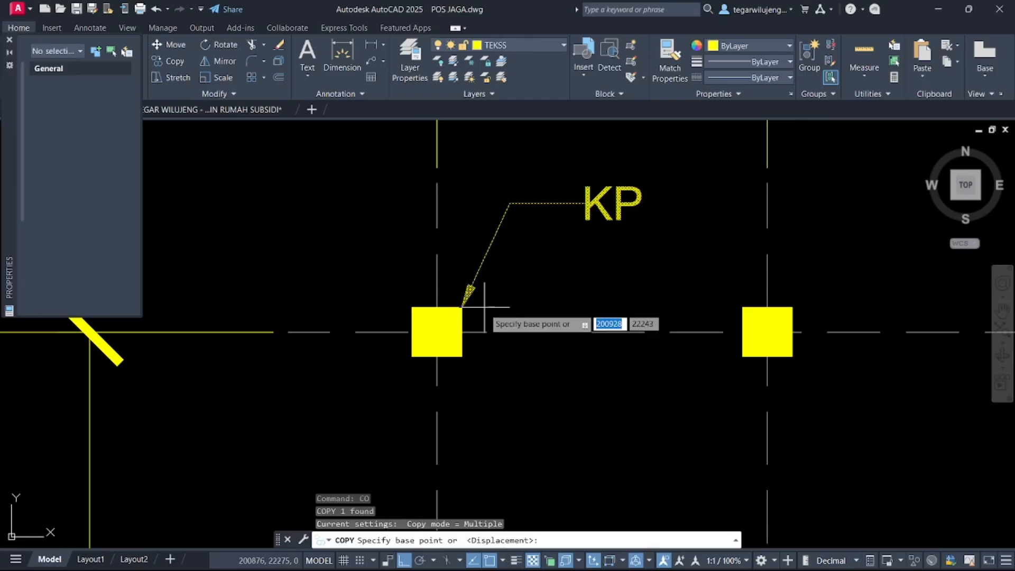
click(462, 307)
click(792, 306)
middle_drag(975, 309, 454, 238)
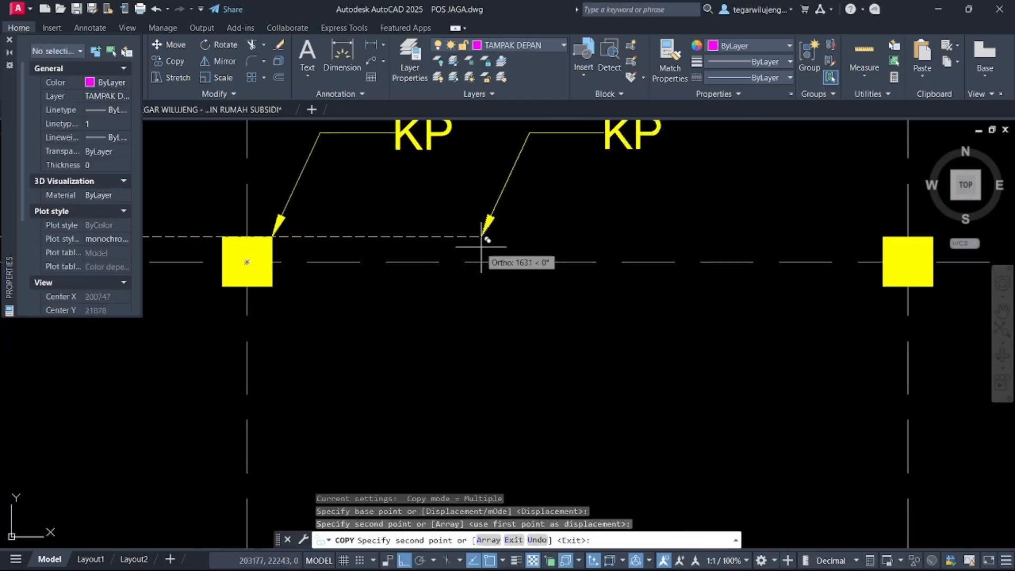
scroll(478, 246, down, 3)
click(682, 243)
Step: Place further copies of the KP leader at the three middle-row columns and the lower corner columns
middle_drag(665, 414, 674, 172)
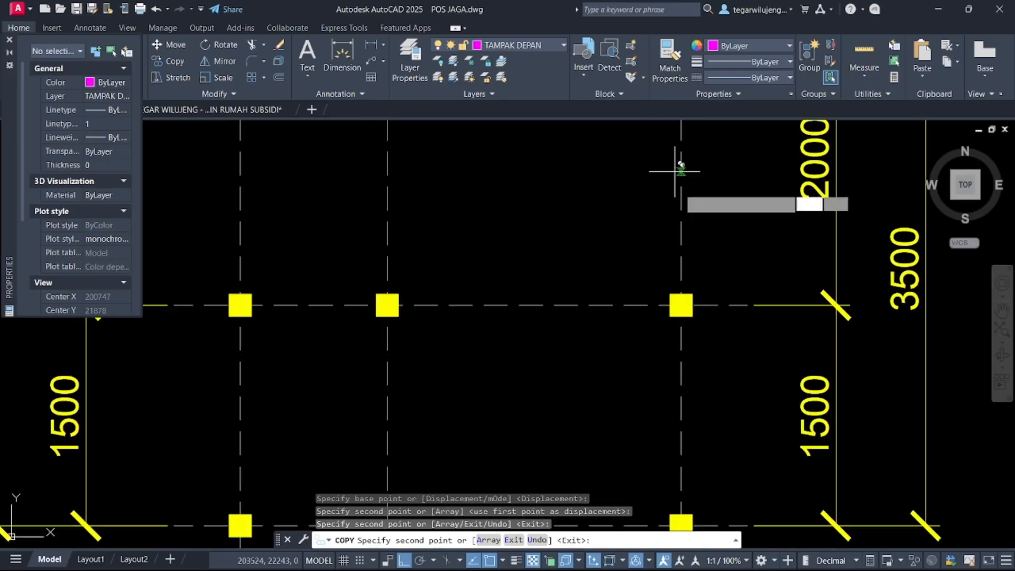
click(692, 288)
click(400, 288)
click(252, 290)
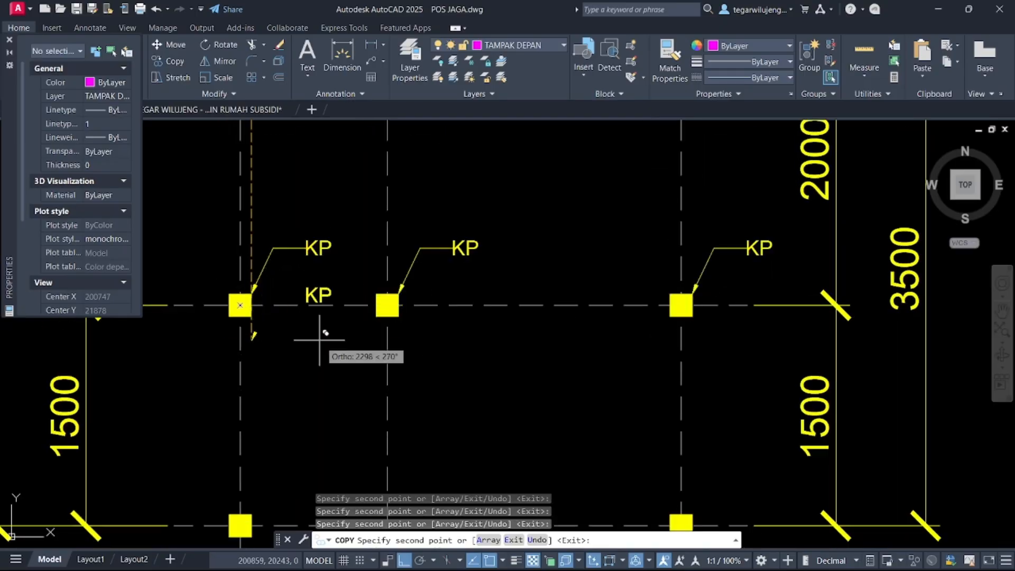
middle_drag(317, 488, 317, 317)
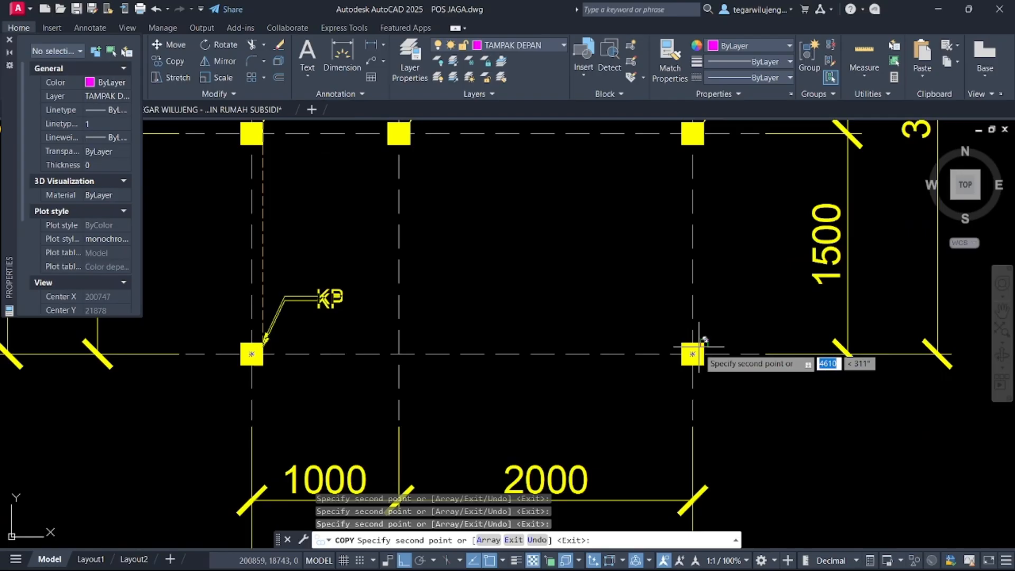
key(Escape)
Step: Change the duplicated plan's title from RENCANA SLOOF to RENCANA KOLOM
scroll(690, 354, down, 5)
scroll(570, 391, up, 5)
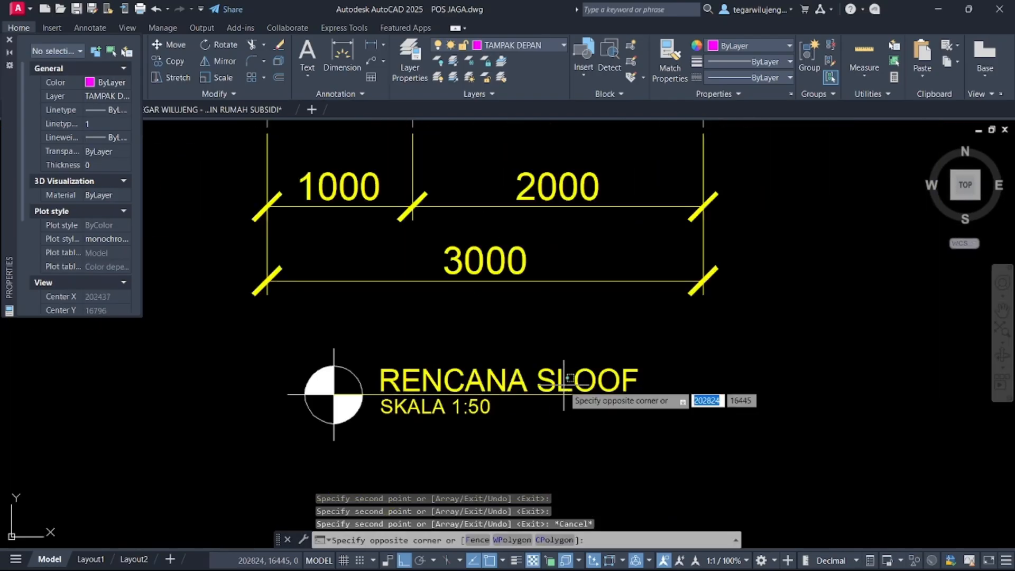
double_click(571, 390)
scroll(657, 374, down, 3)
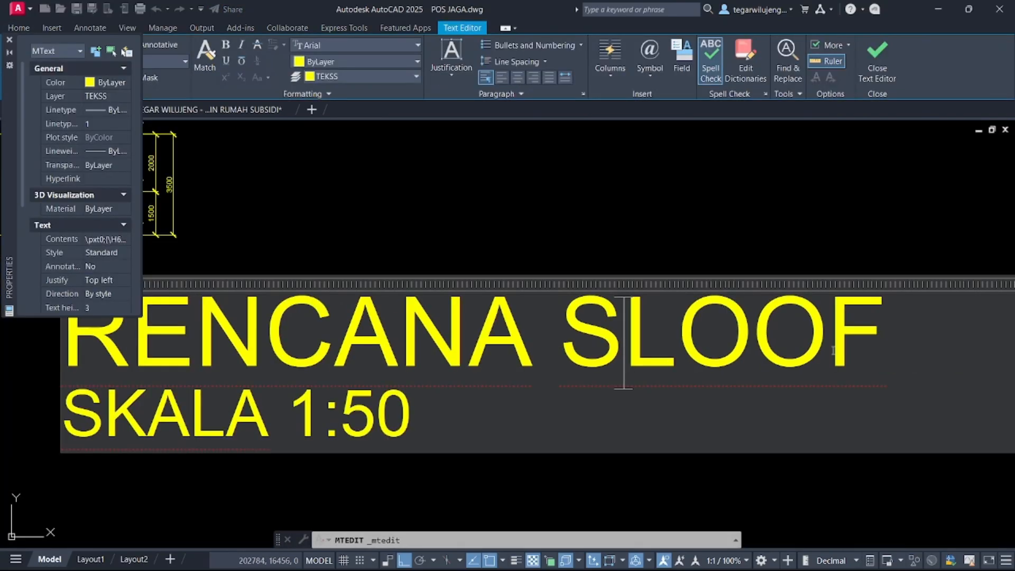
drag(867, 341, 597, 323)
text(KOLOM)
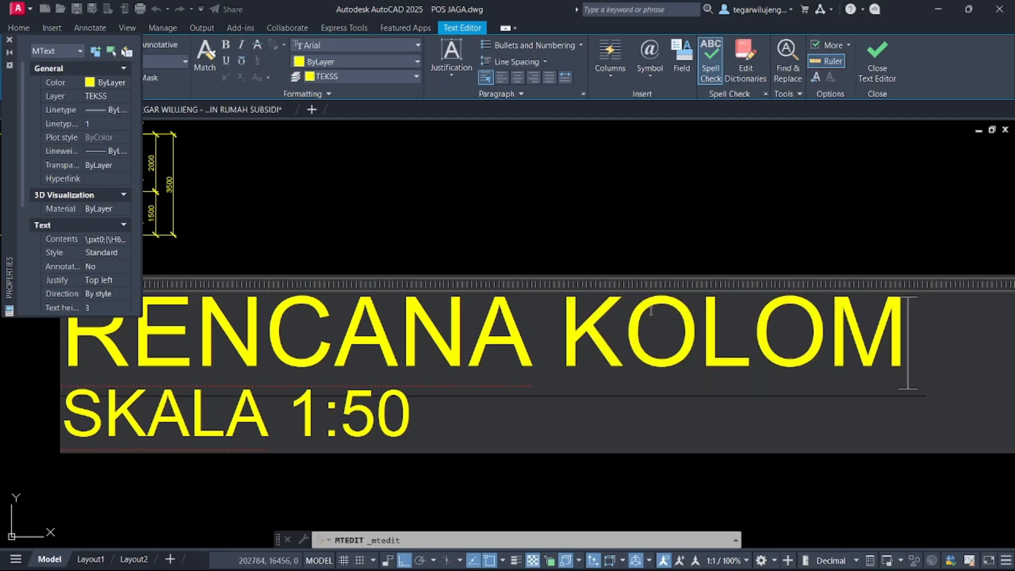
click(668, 233)
scroll(612, 256, down, 5)
scroll(561, 227, up, 4)
scroll(500, 222, up, 10)
click(487, 244)
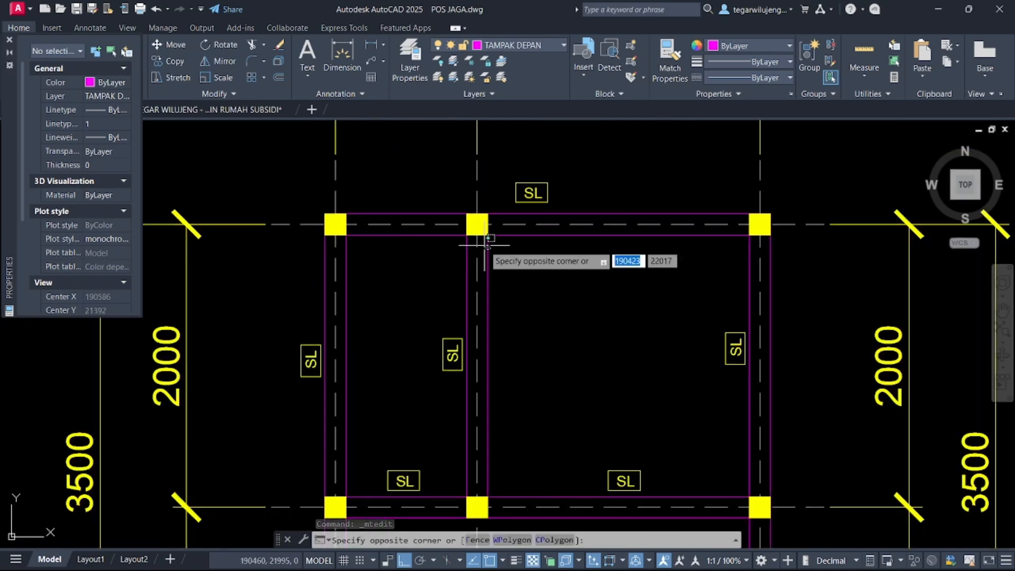
click(464, 260)
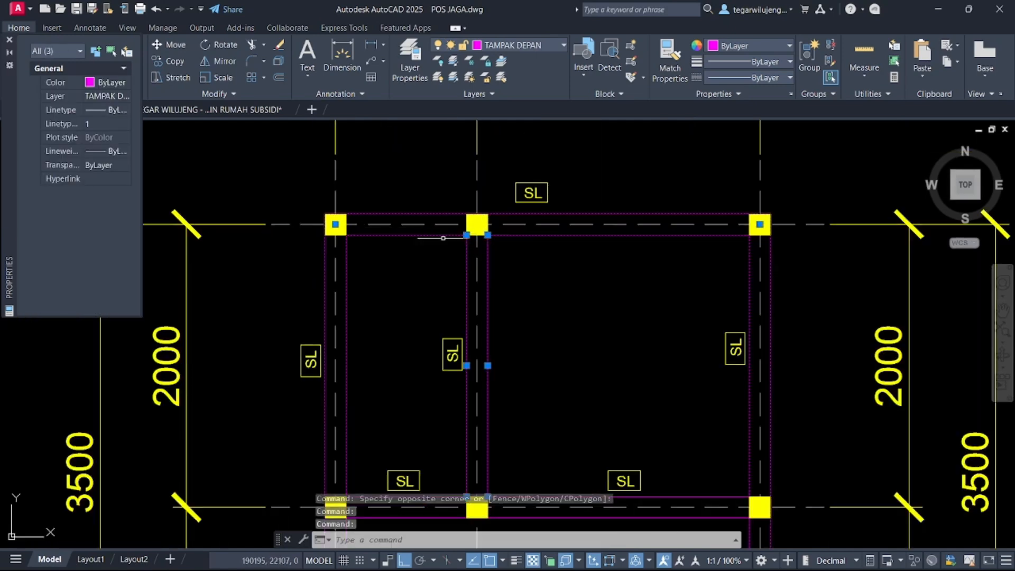
scroll(465, 343, down, 3)
key(Escape)
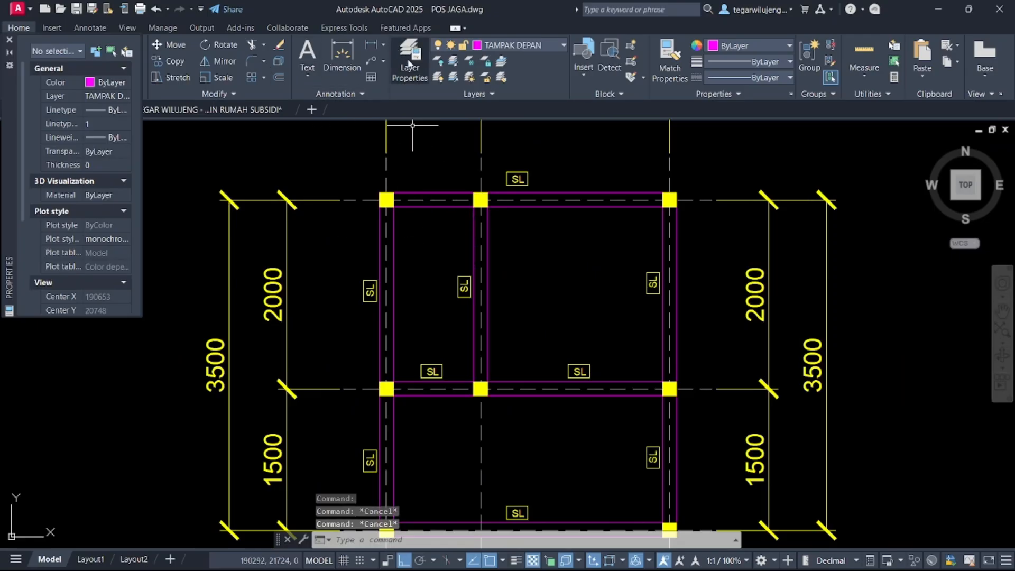
click(419, 200)
key(Escape)
Step: Turn off the GRIDD layer and make ARSIRAN the current layer
click(409, 61)
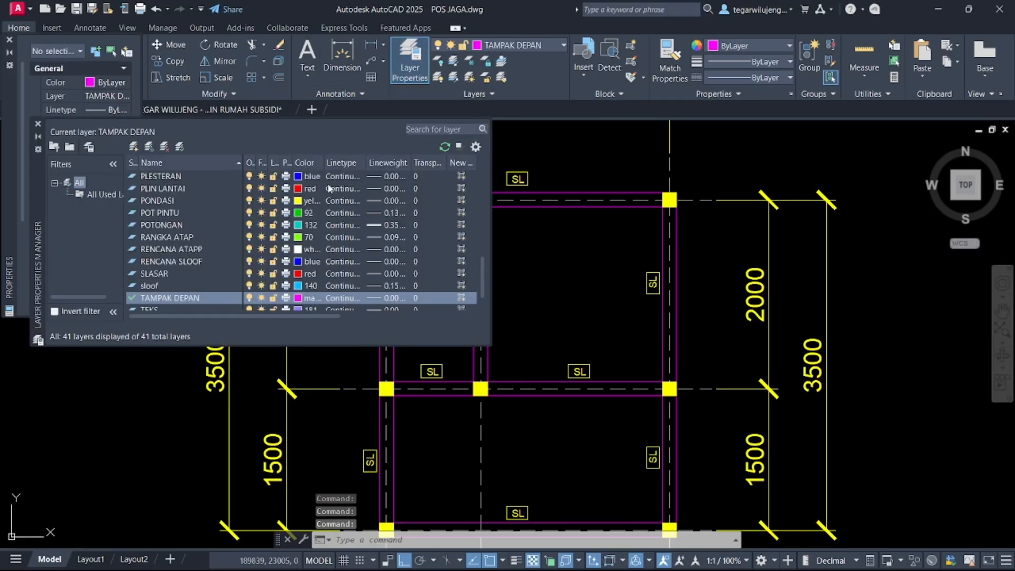
scroll(185, 245, up, 4)
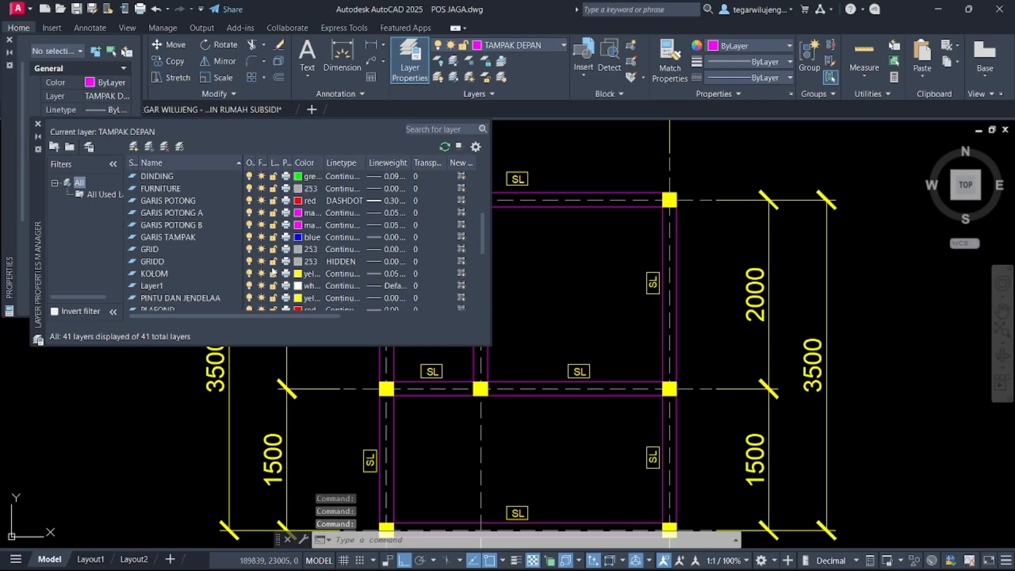
click(249, 261)
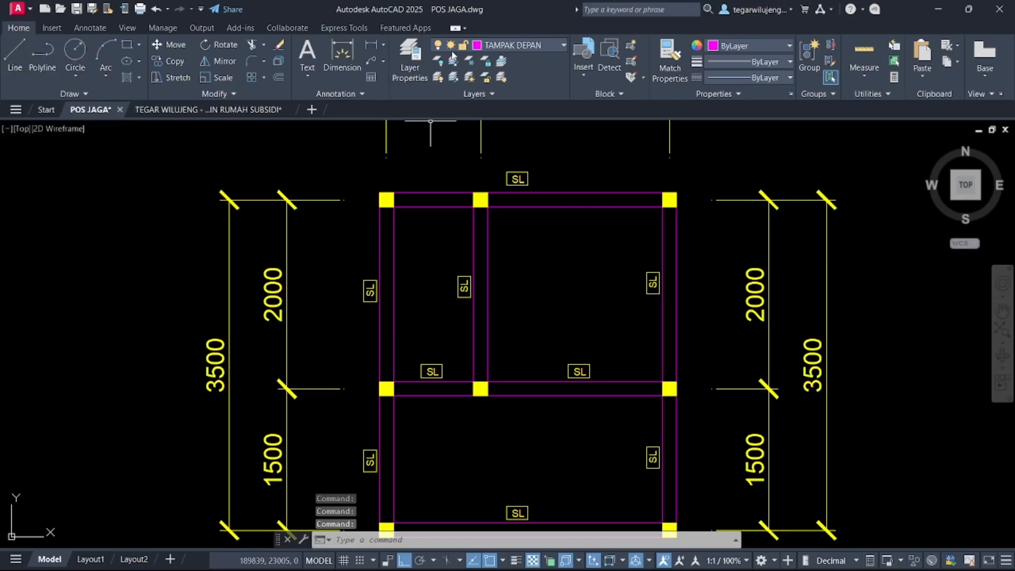
click(492, 48)
scroll(516, 179, up, 5)
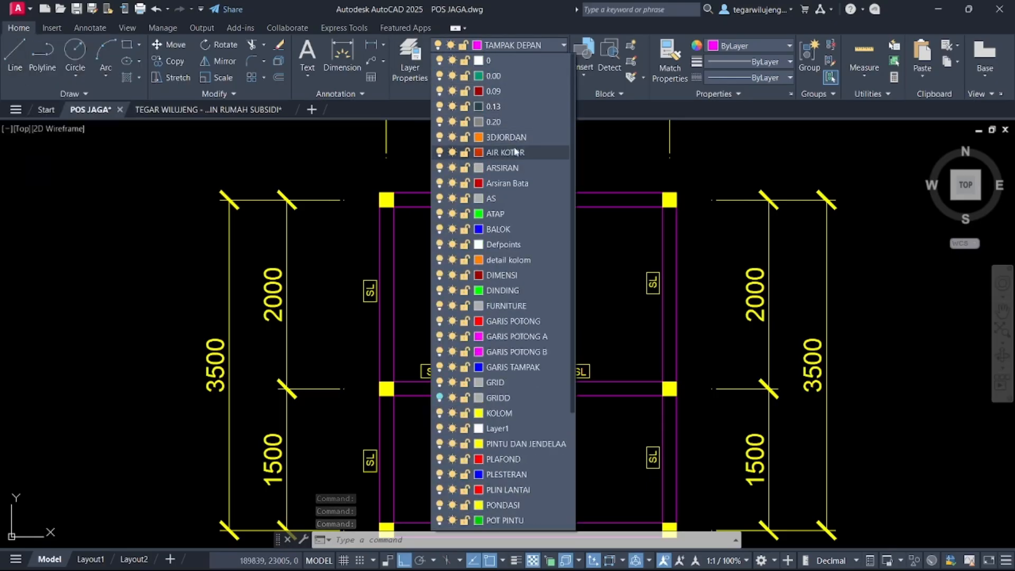
click(507, 168)
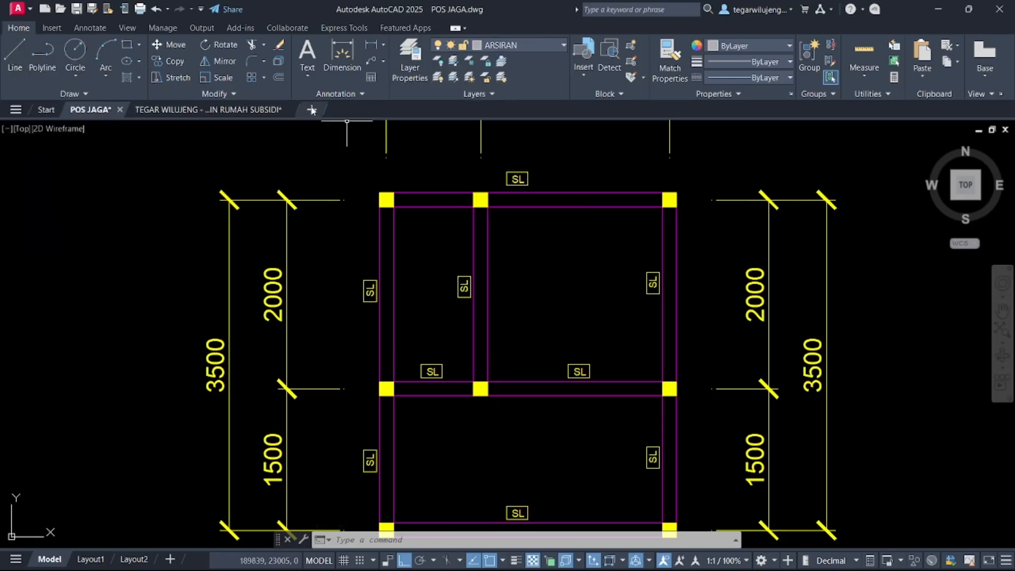
click(133, 79)
click(391, 220)
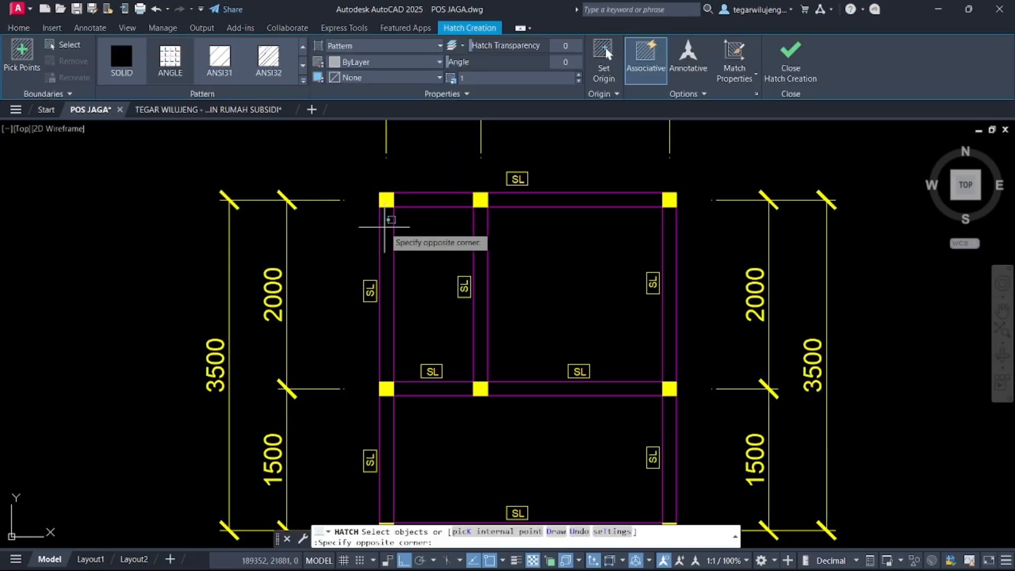
click(392, 230)
click(392, 233)
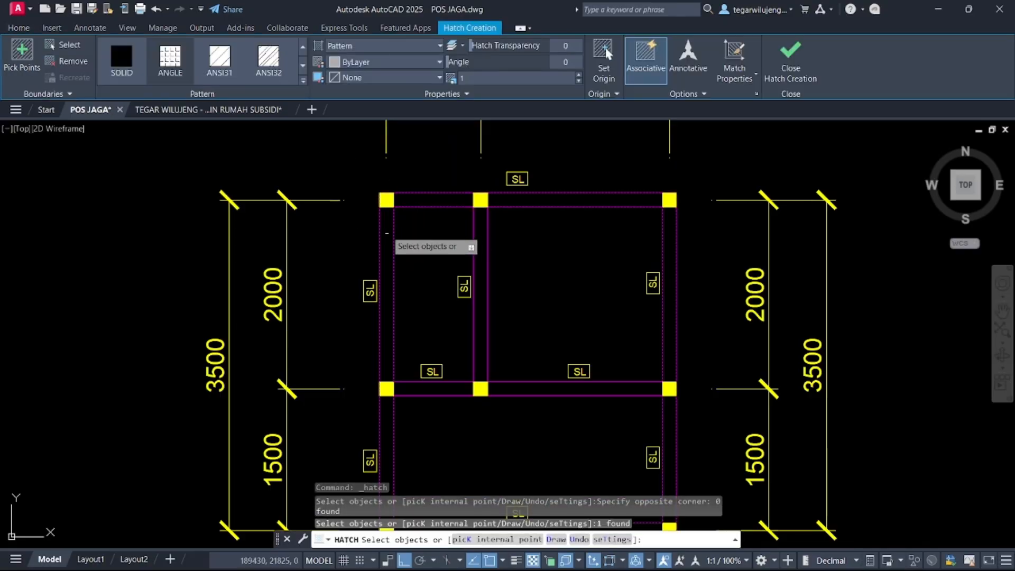
key(Escape)
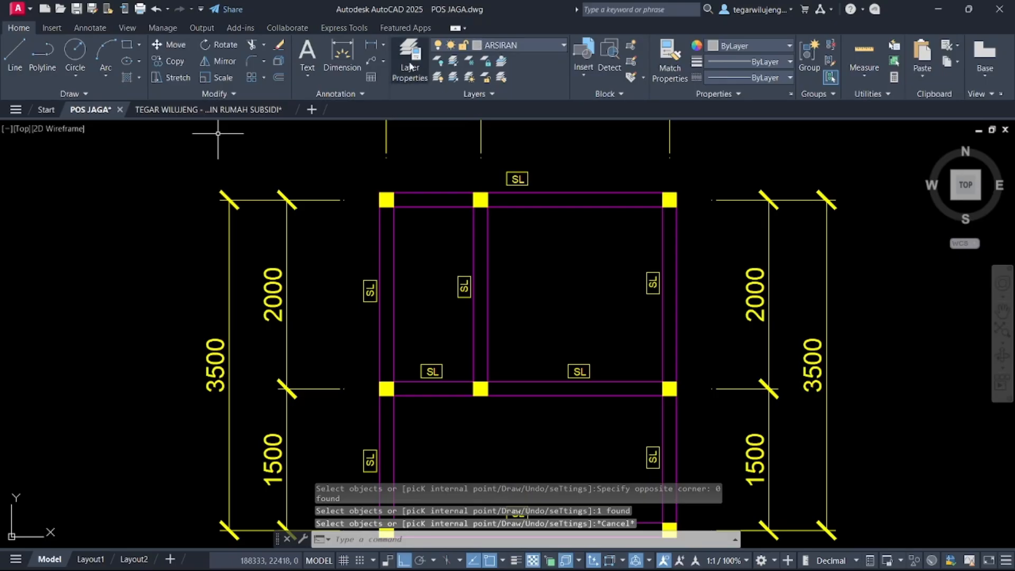
Step: Start a solid hatch on the RENCANA SLOOF plan and fill the top beams plus the upper left and upper middle vertical beams
click(126, 78)
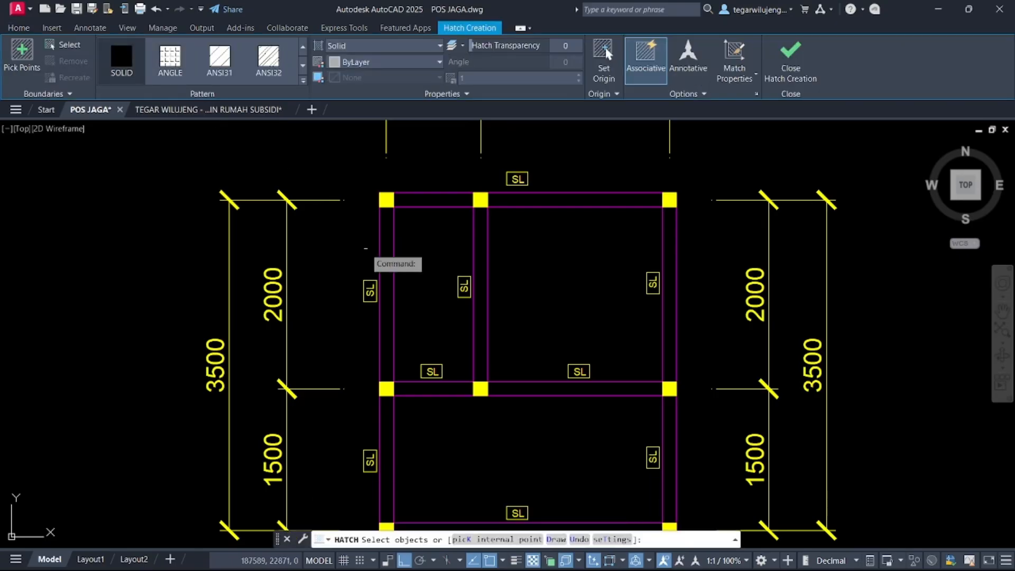
click(385, 253)
click(379, 244)
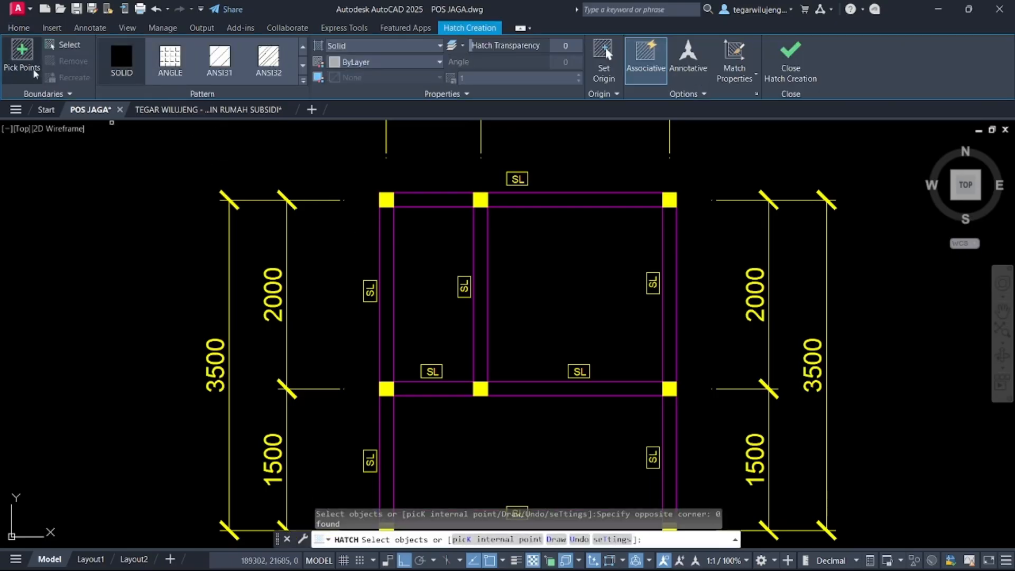
click(390, 238)
click(425, 201)
click(482, 239)
click(571, 201)
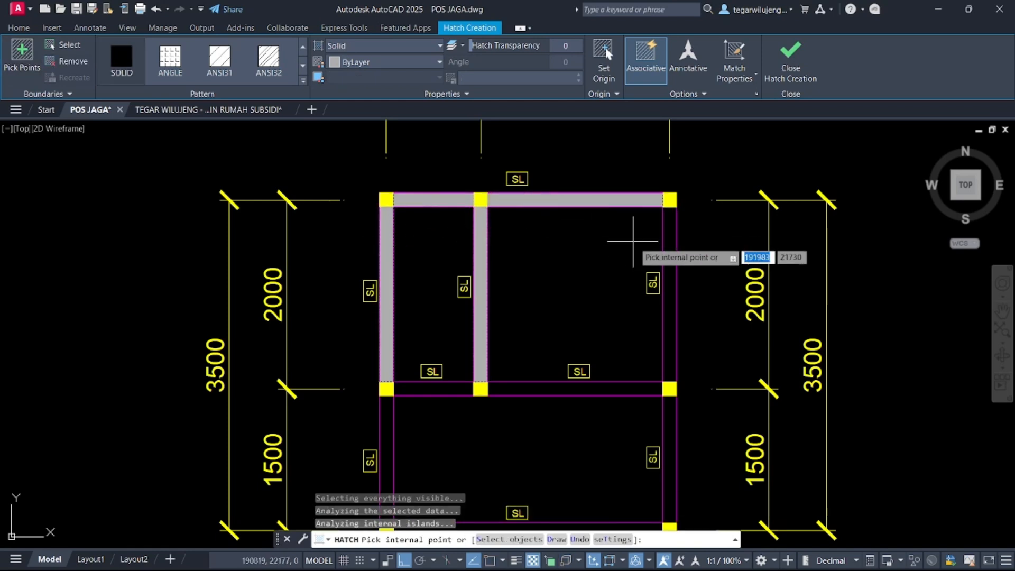
Step: Fill the right vertical, middle horizontal, bottom and lower left beams with the same solid hatch and finish the hatch
click(673, 375)
click(642, 388)
middle_drag(672, 429, 664, 301)
click(583, 401)
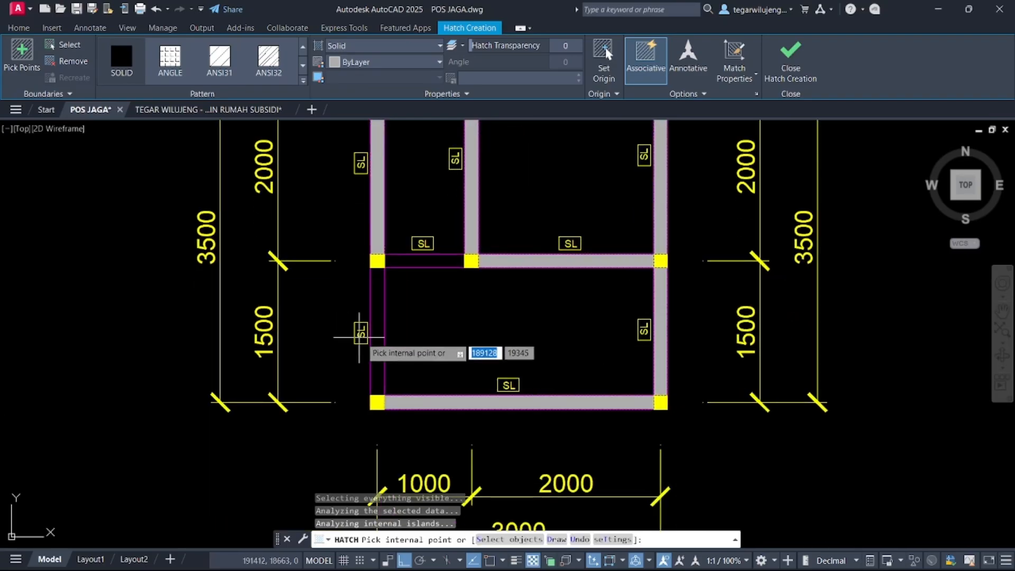
click(377, 334)
click(407, 261)
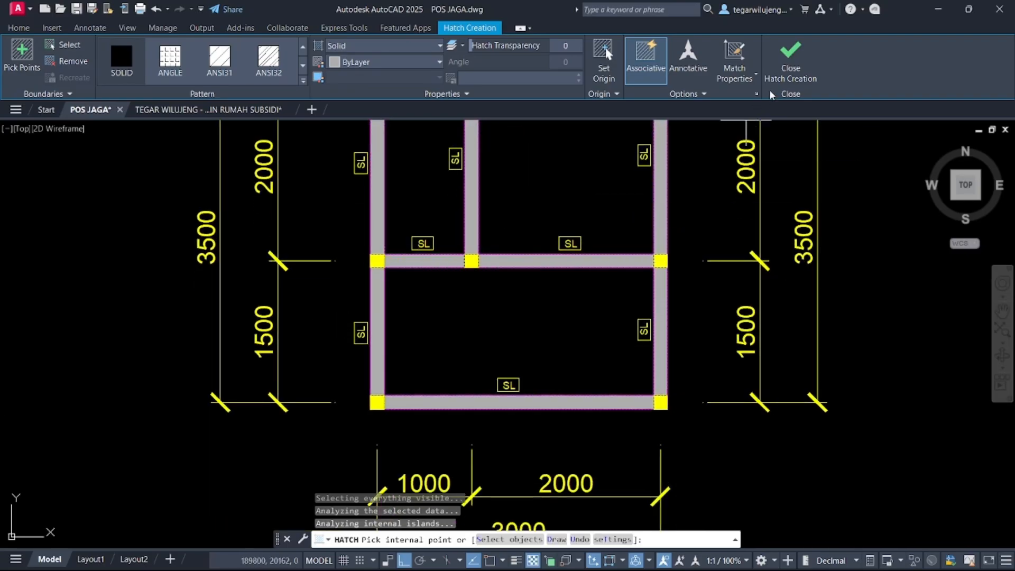
click(787, 58)
Step: Turn the GRIDD layer back on
click(419, 59)
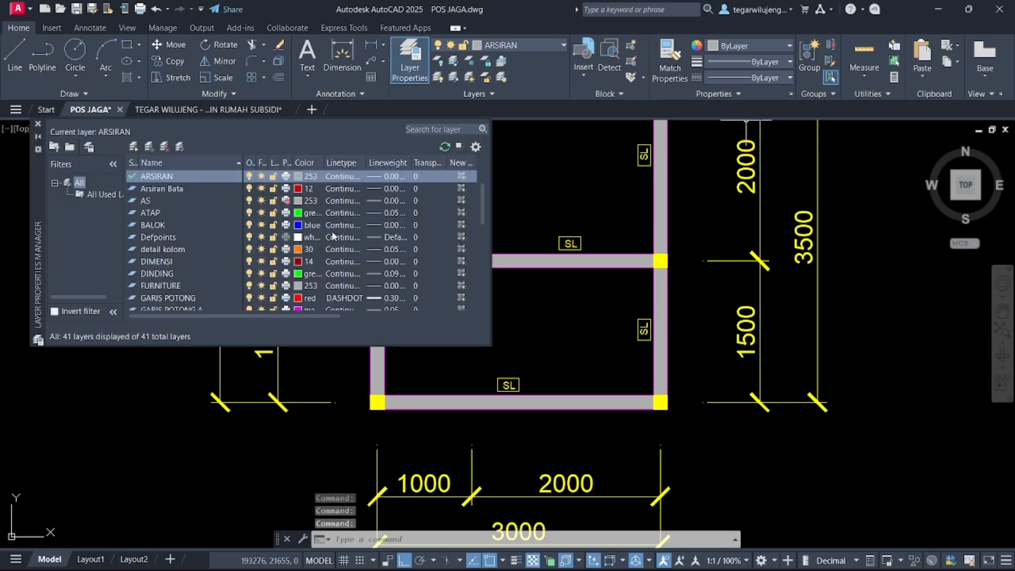
scroll(219, 217, down, 2)
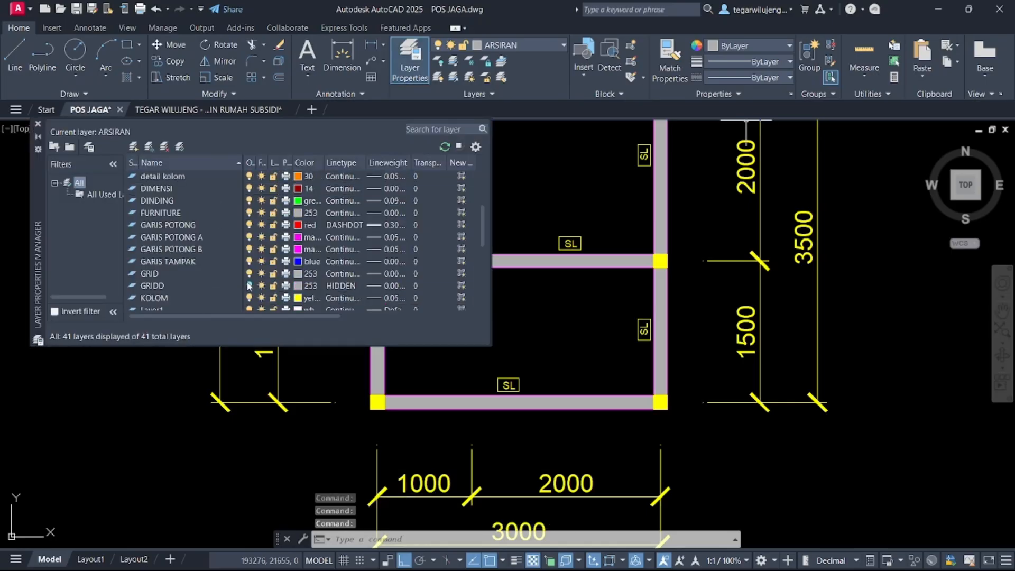
click(249, 285)
click(412, 62)
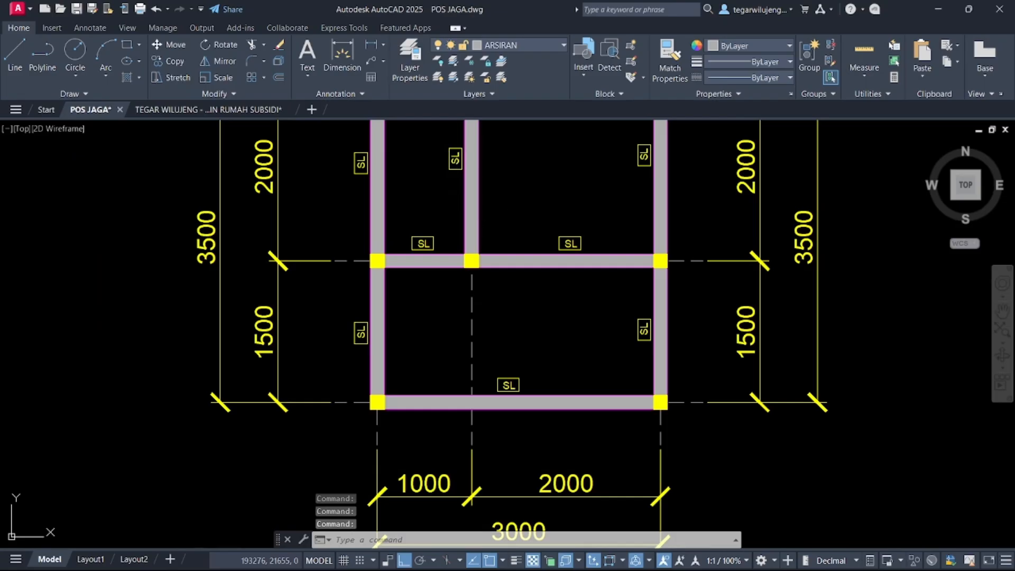
Step: Look over both plans, switch to the reference PDF in the browser and examine the RENCANA KOLOM and RENCANA RINGBALOK pages
scroll(473, 227, down, 7)
scroll(485, 267, up, 2)
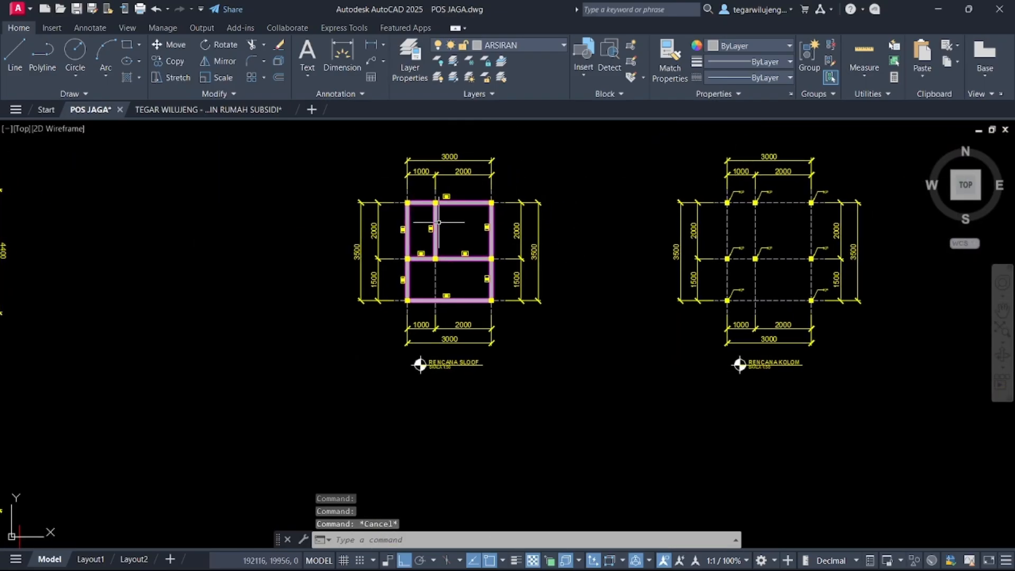
scroll(607, 252, down, 4)
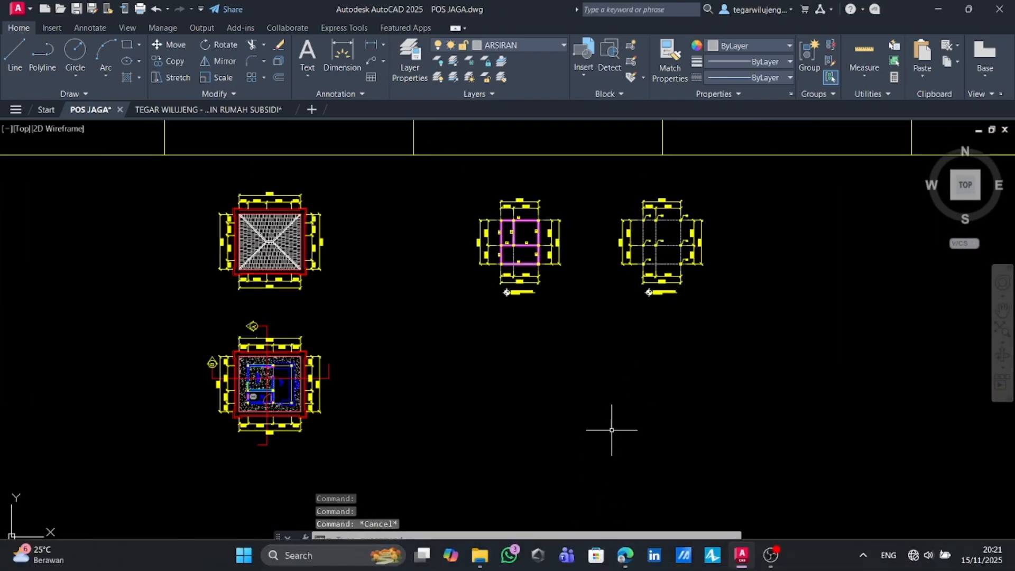
click(622, 559)
scroll(465, 367, down, 5)
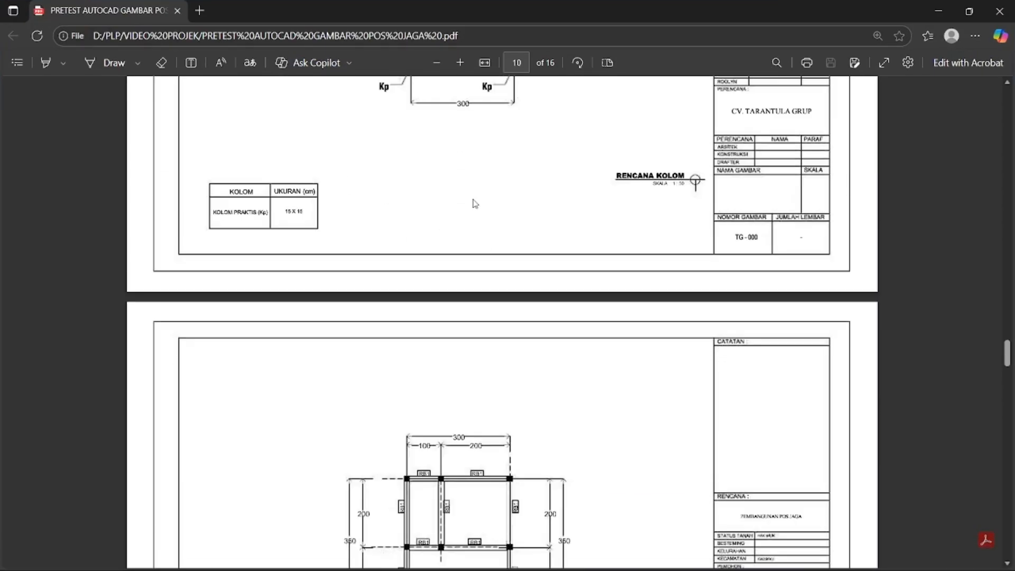
scroll(474, 202, down, 5)
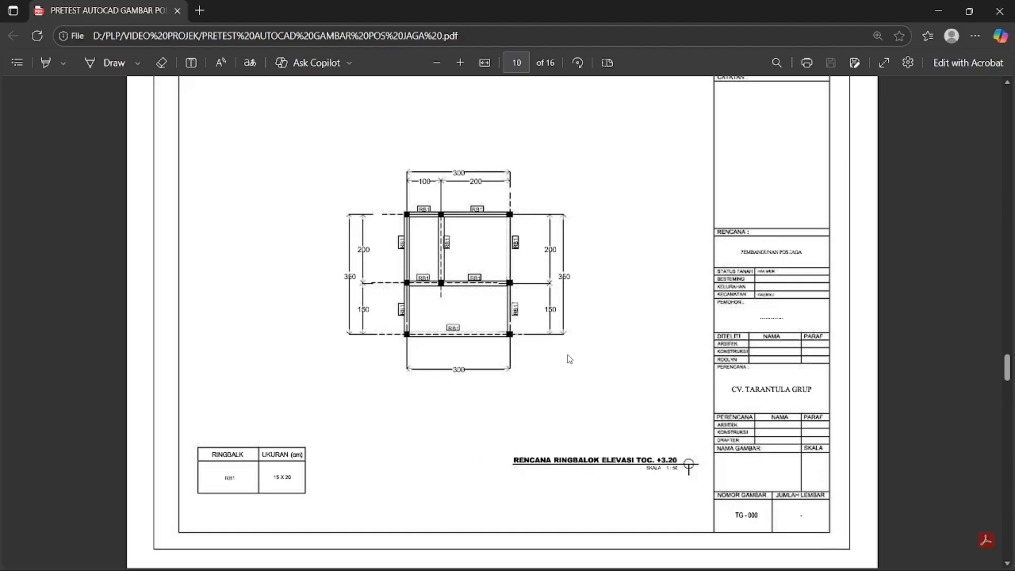
scroll(561, 355, up, 5)
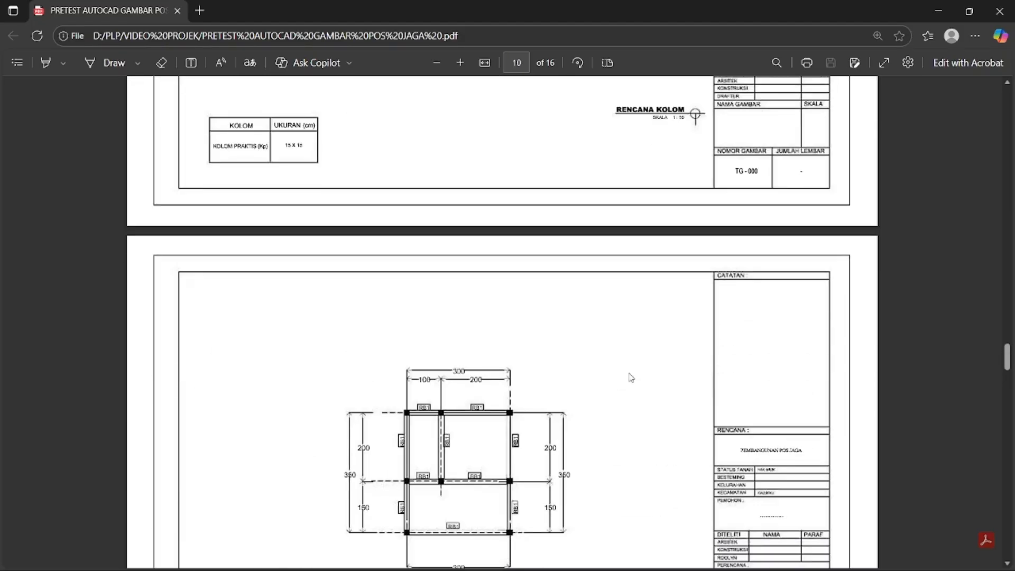
scroll(627, 380, down, 7)
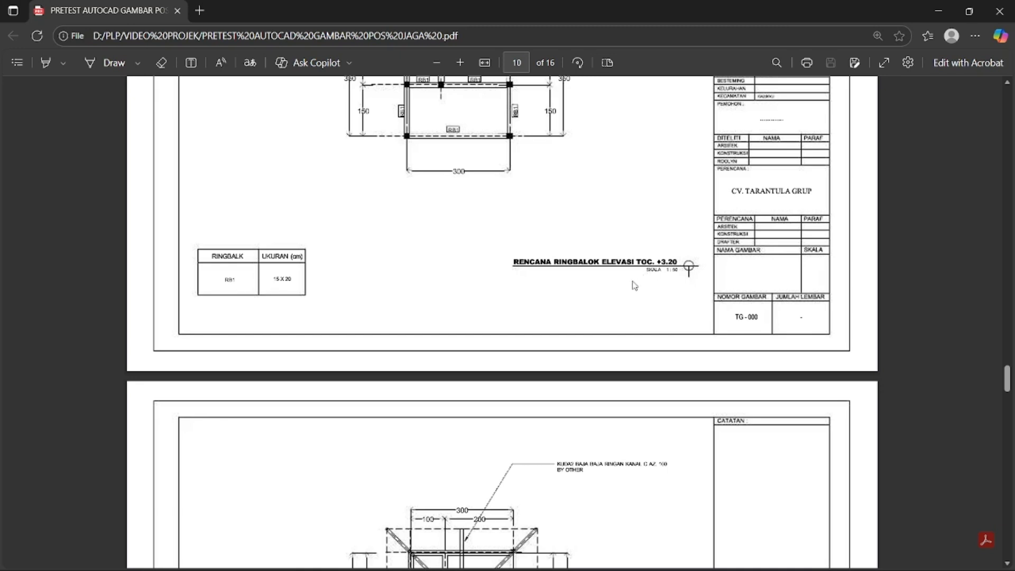
Step: Return to the POS JAGA drawing in AutoCAD and examine the level markers on the section and elevation, including the ring beam level
click(937, 11)
scroll(389, 277, down, 4)
scroll(523, 198, up, 15)
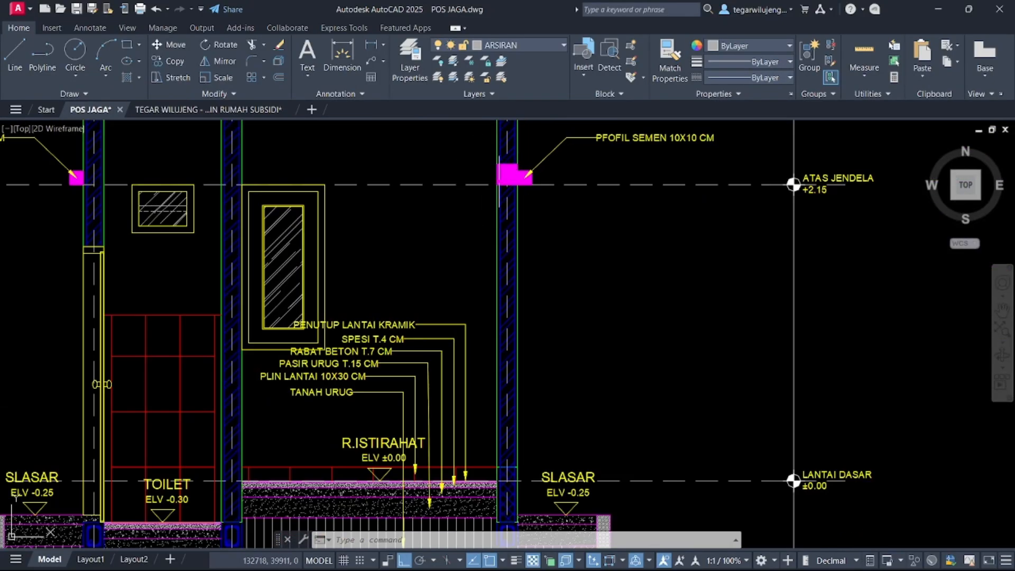
scroll(496, 192, down, 12)
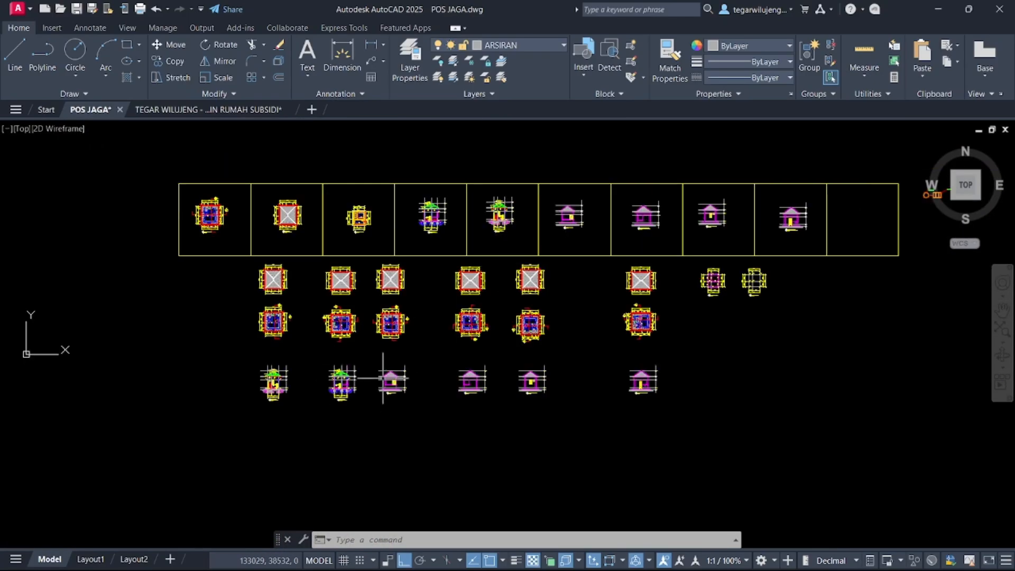
scroll(383, 377, up, 10)
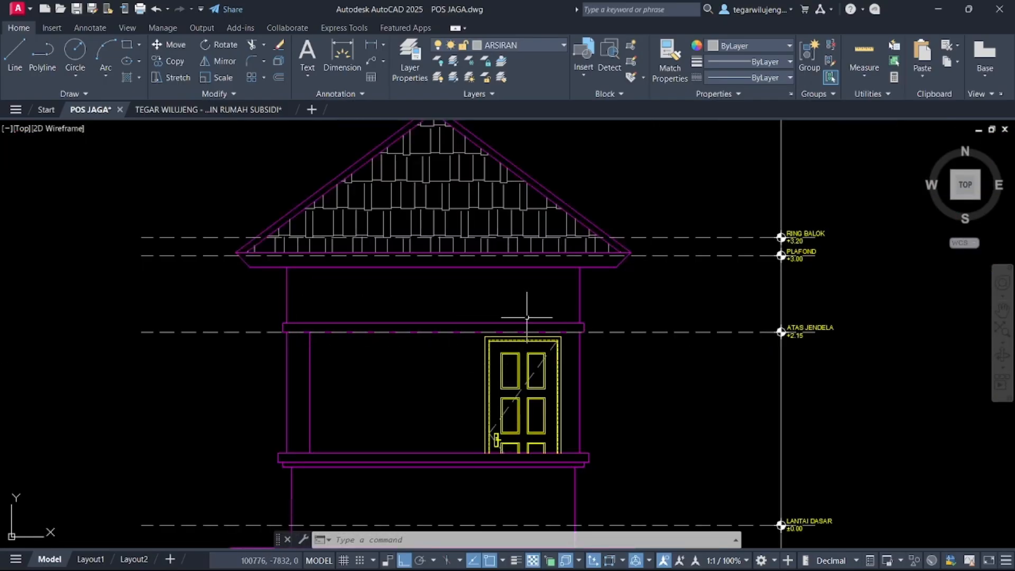
scroll(566, 327, down, 10)
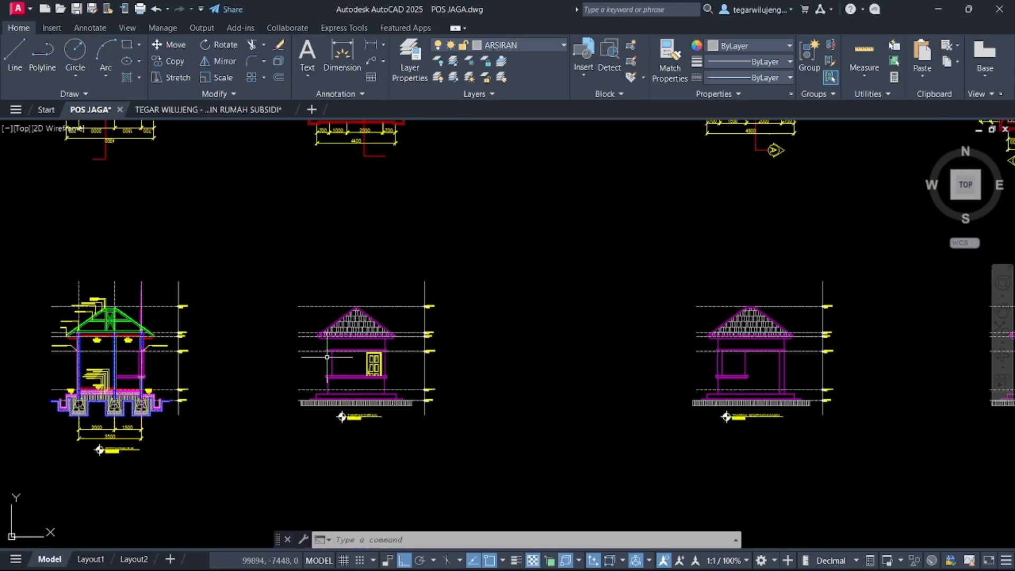
Step: Copy the entire RENCANA SLOOF plan with its dimensions and title about 10440 mm straight below the original
scroll(661, 258, up, 9)
middle_drag(674, 245, 414, 219)
click(205, 153)
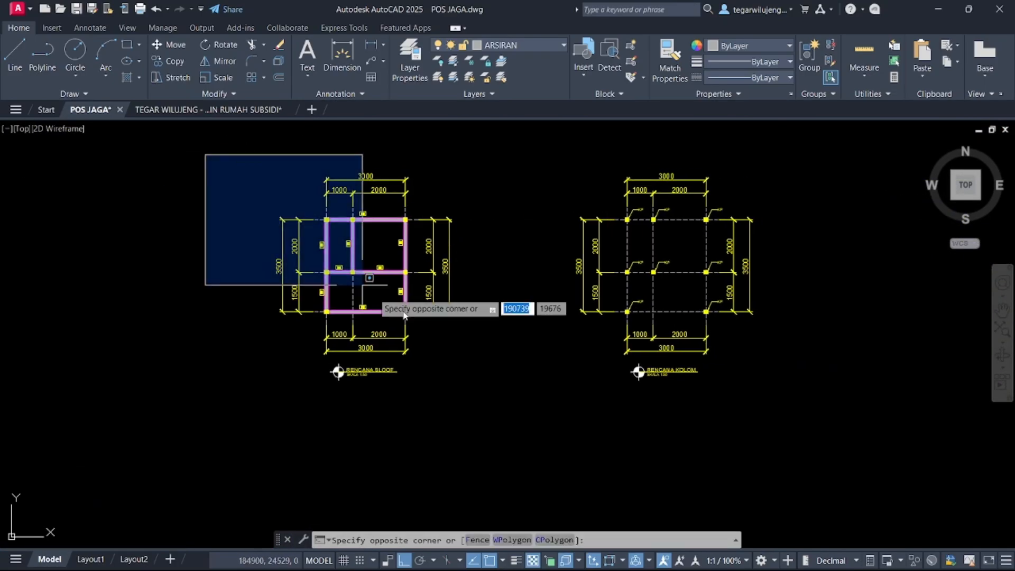
click(525, 410)
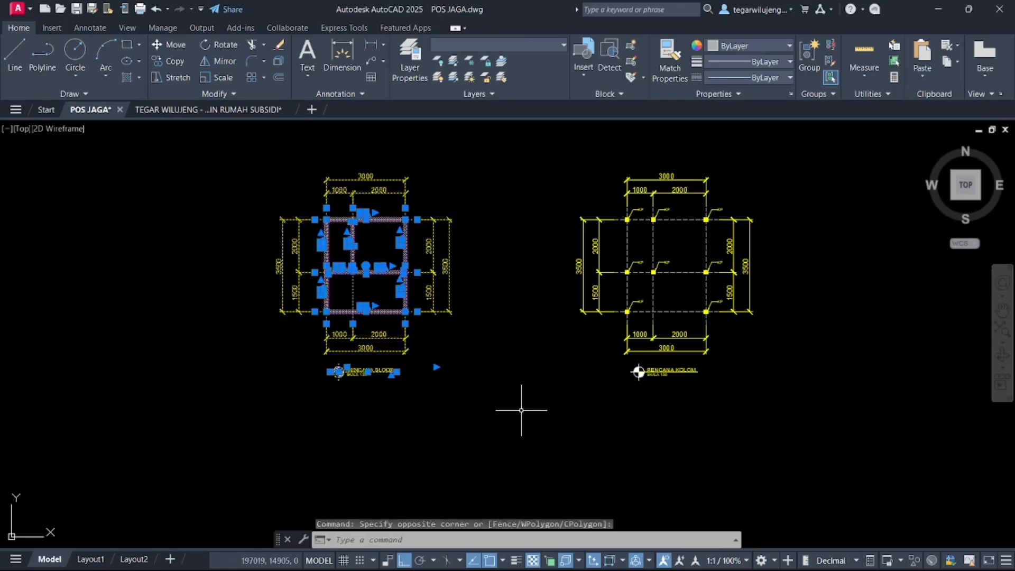
key(Return)
click(393, 270)
middle_drag(405, 391, 452, 170)
scroll(446, 326, down, 5)
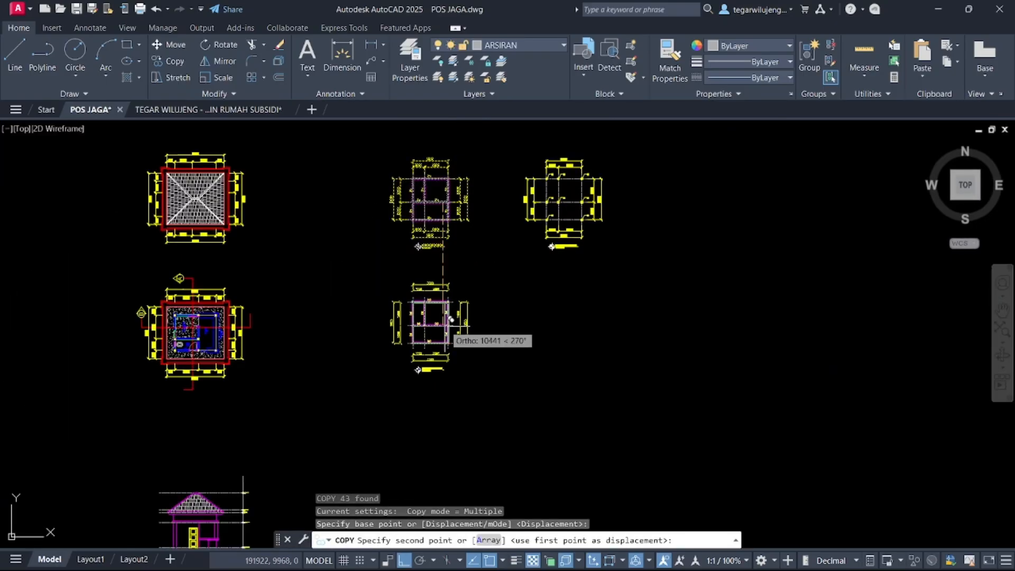
click(450, 319)
key(Escape)
Step: Change the title of the lower plan copy from RENCANA SLOOF to RENCANA RINGBALOK ELV +3.20
scroll(421, 389, up, 6)
key(Escape)
scroll(460, 402, up, 5)
scroll(639, 385, down, 5)
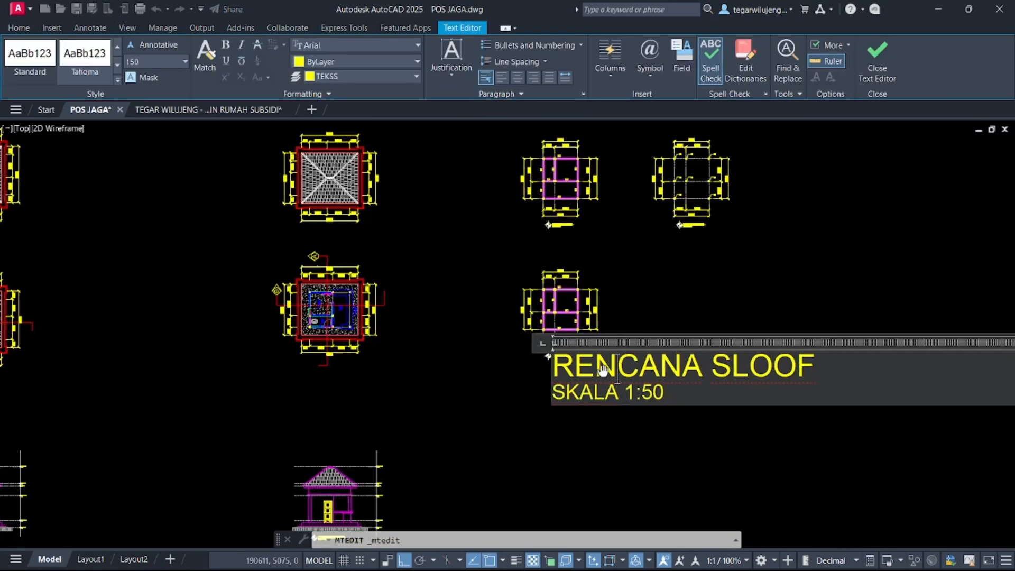
scroll(639, 385, up, 3)
drag(537, 344, 746, 354)
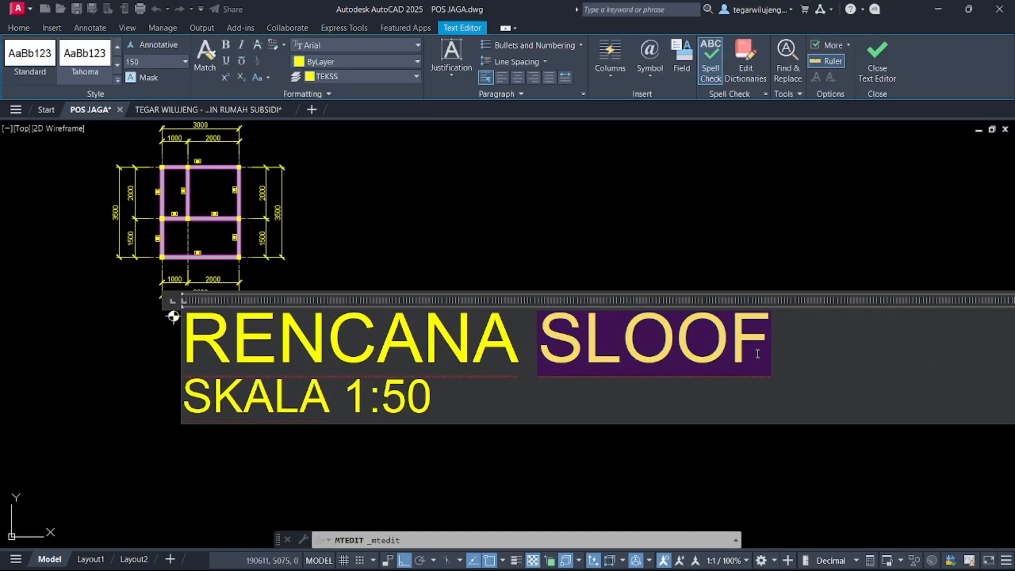
text(RING)
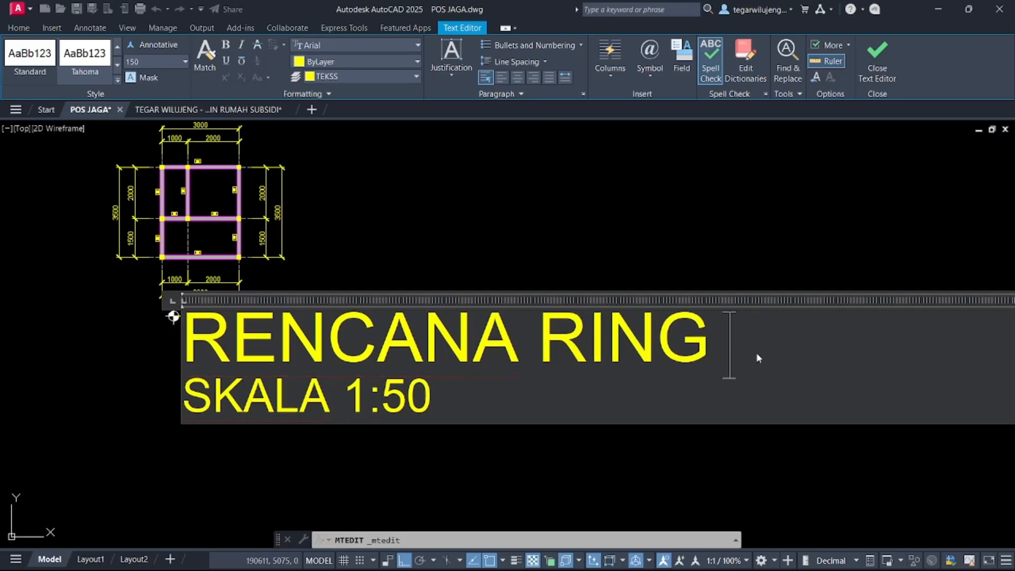
text(BALOK)
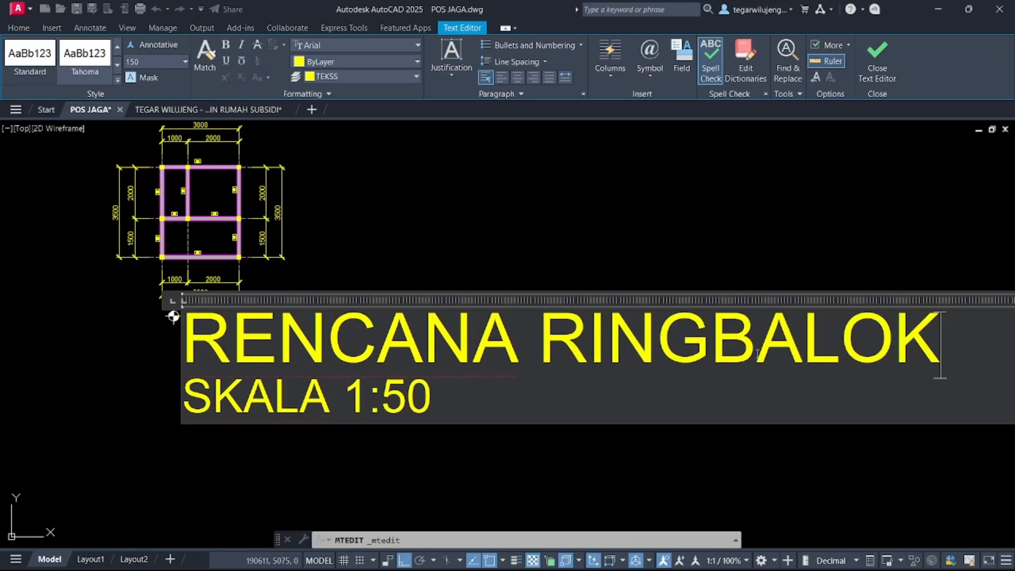
text( EV)
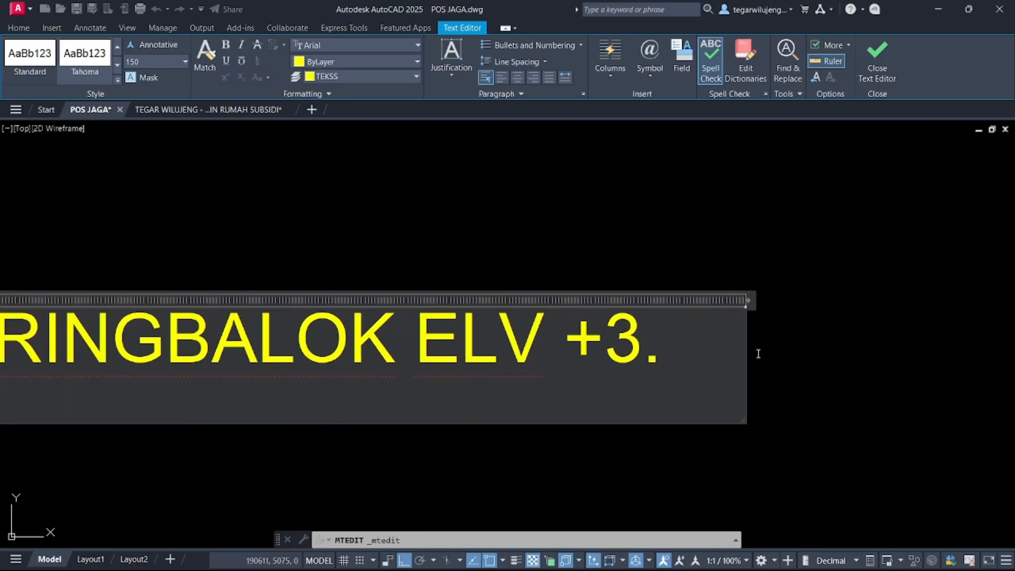
click(683, 285)
Step: Stretch the line under the RENCANA RINGBALOK title so it extends just past the end of the text
scroll(505, 308, down, 6)
scroll(311, 317, up, 5)
middle_drag(272, 292, 529, 298)
scroll(529, 298, up, 6)
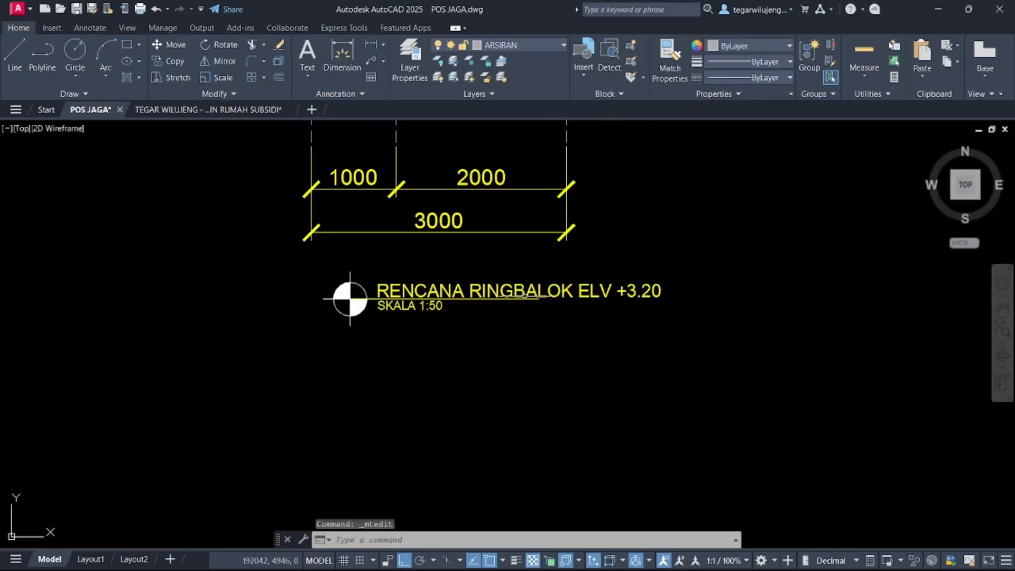
click(538, 300)
click(685, 299)
Step: Move the RENCANA RINGBALOK title with its symbol and underline to the left, centring it under the plan
click(701, 346)
click(294, 269)
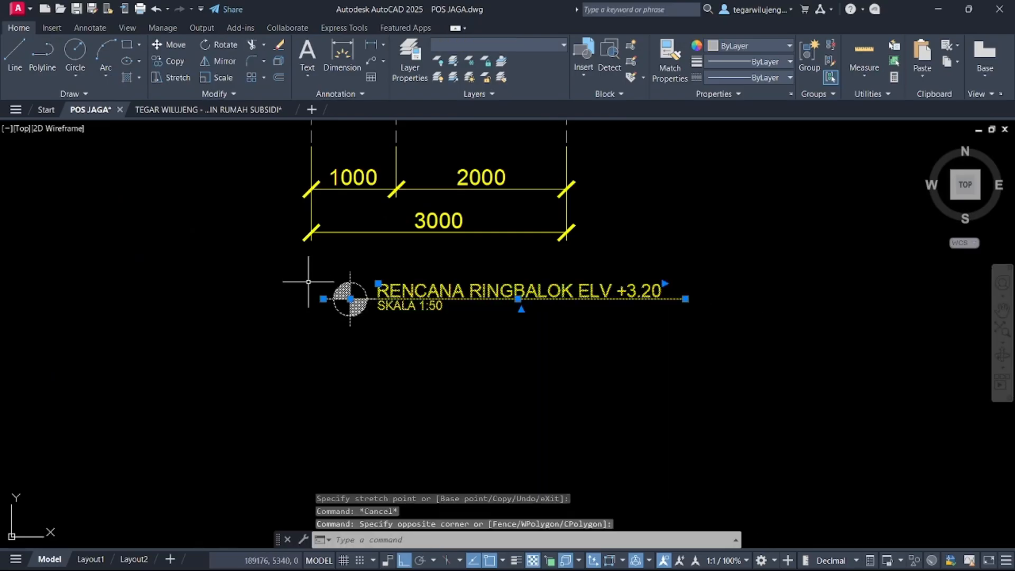
text(m)
key(Return)
click(350, 298)
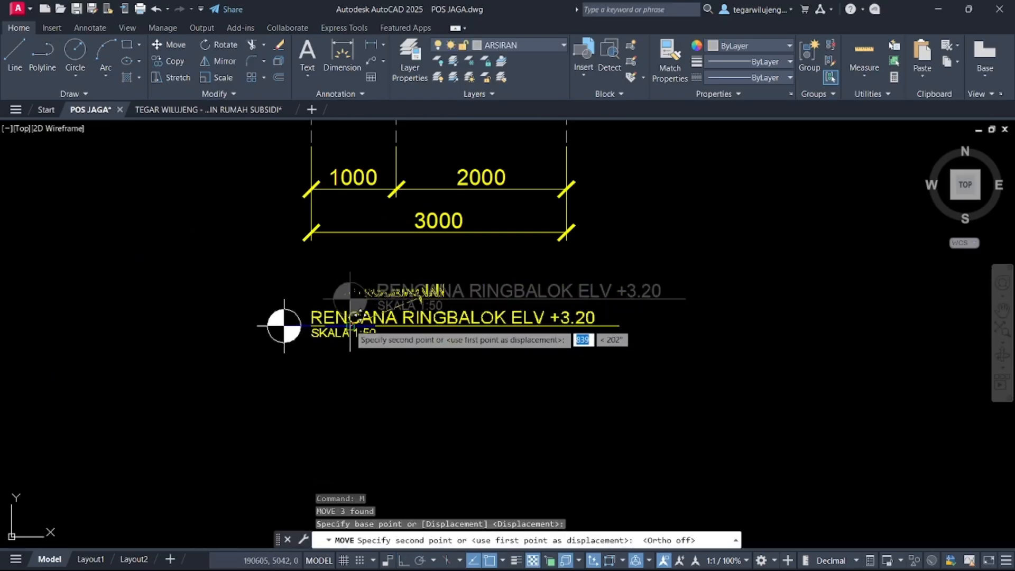
click(280, 301)
Step: Change the SL label above the top beam of the RENCANA RINGBALOK plan to RB-1
middle_drag(280, 264, 280, 502)
scroll(501, 383, down, 4)
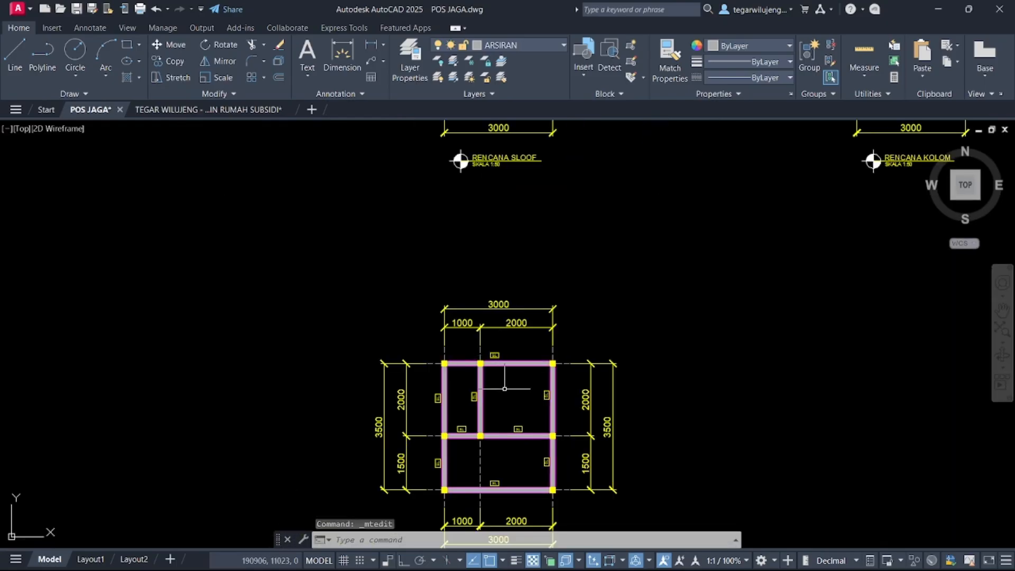
middle_drag(500, 384, 521, 288)
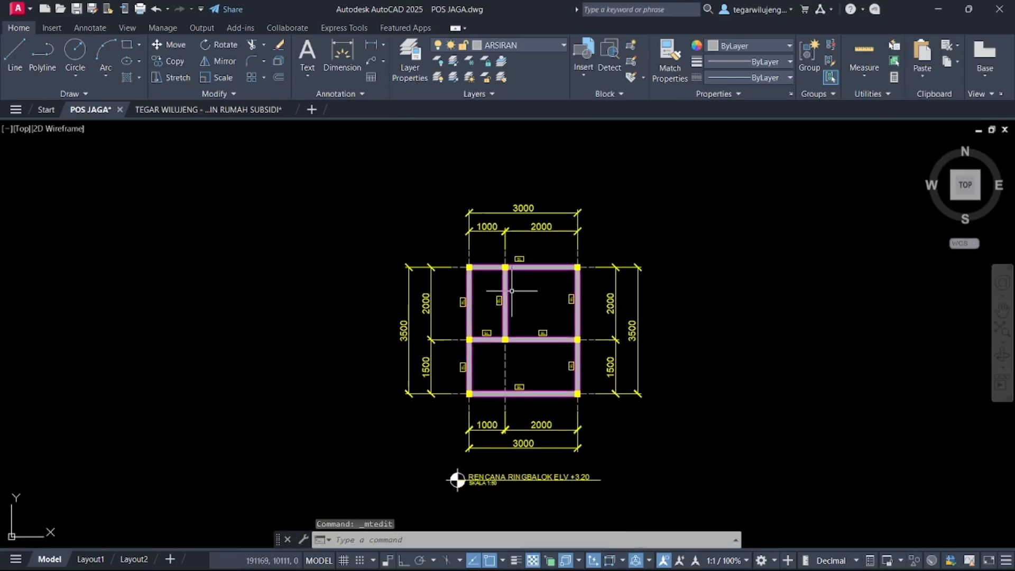
scroll(478, 305, up, 10)
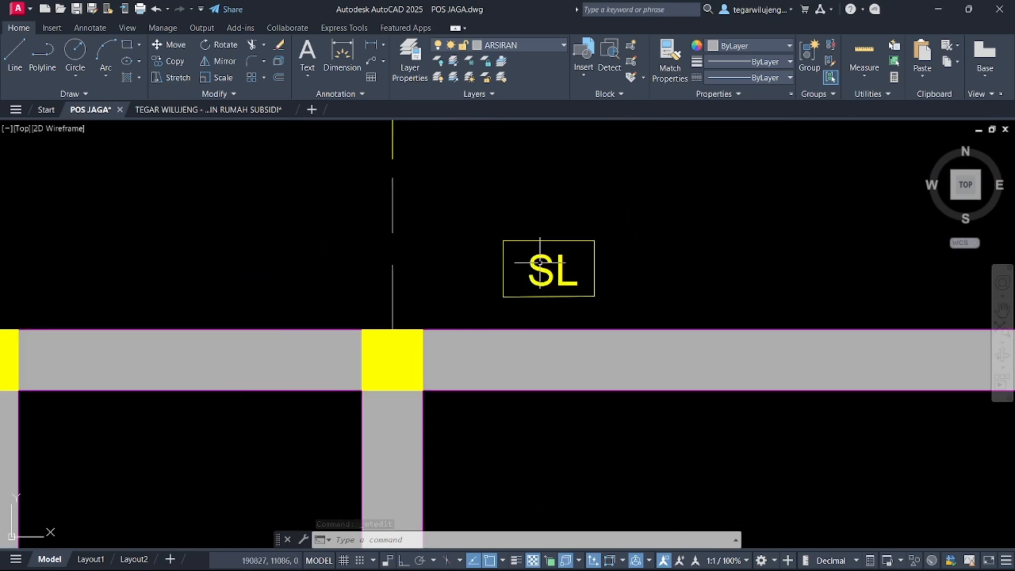
double_click(565, 272)
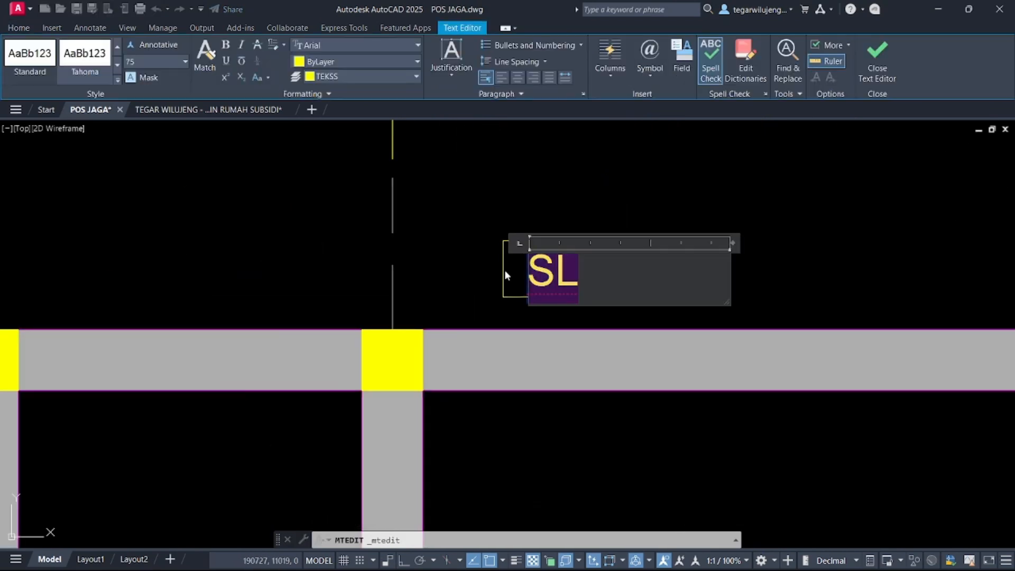
text(RB-)
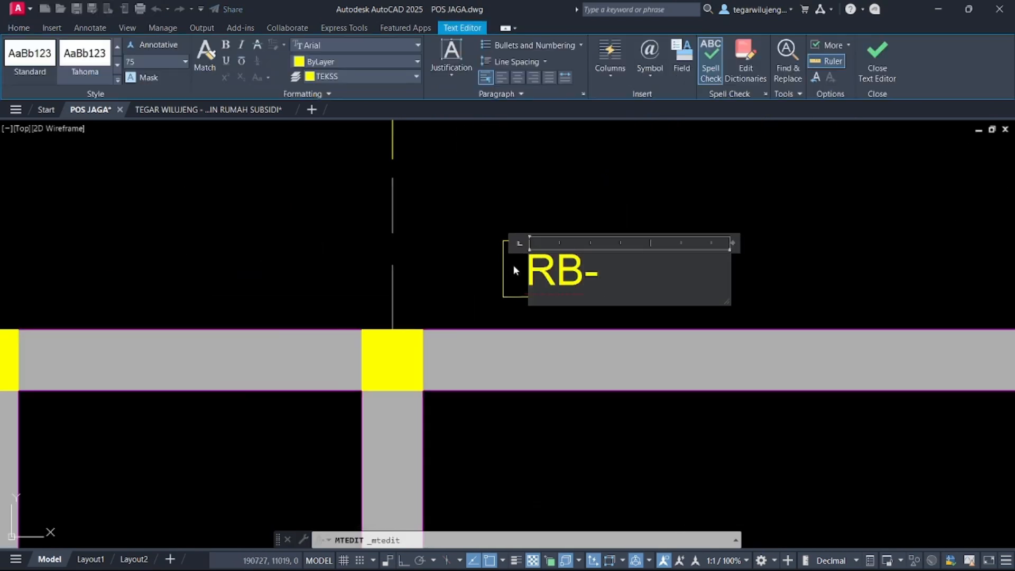
text(1)
click(513, 265)
Step: Widen the frame of the RB-1 label to the right so it encloses the whole text
scroll(532, 253, up, 4)
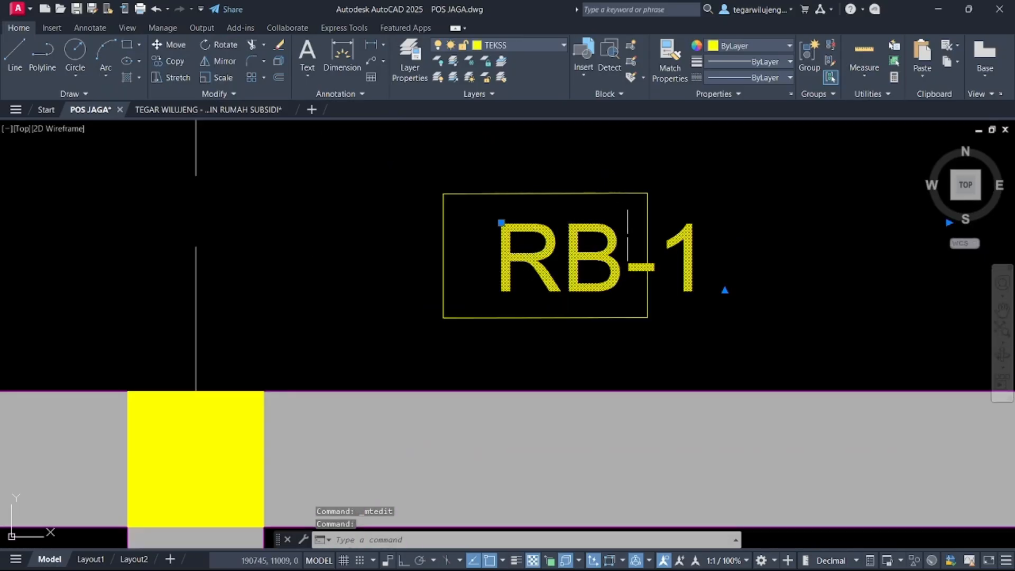
click(623, 248)
click(647, 255)
click(738, 254)
scroll(687, 277, down, 6)
key(Escape)
Step: Erase the SL labels on the middle and bottom horizontal beams and on the lower right vertical beam
click(669, 310)
click(700, 334)
click(593, 316)
click(621, 334)
click(644, 394)
click(677, 425)
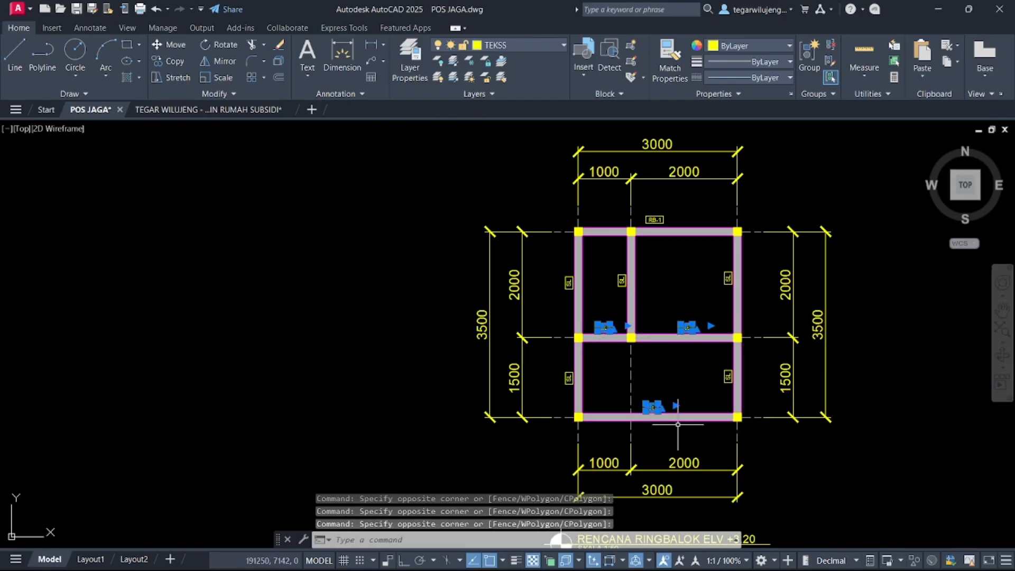
click(724, 369)
key(Delete)
Step: Copy the framed RB-1 label above both middle beam segments and above the bottom beam
scroll(655, 206, up, 4)
click(611, 220)
click(705, 284)
text(co)
key(Return)
click(653, 244)
middle_drag(716, 485, 703, 327)
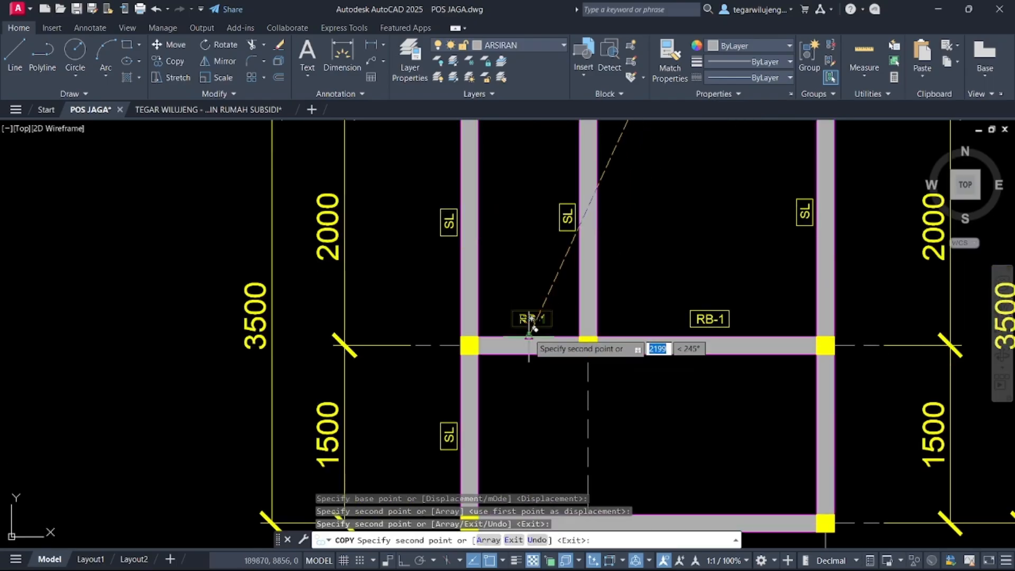
click(531, 322)
scroll(623, 349, up, 3)
scroll(611, 390, down, 5)
scroll(568, 272, up, 4)
key(Escape)
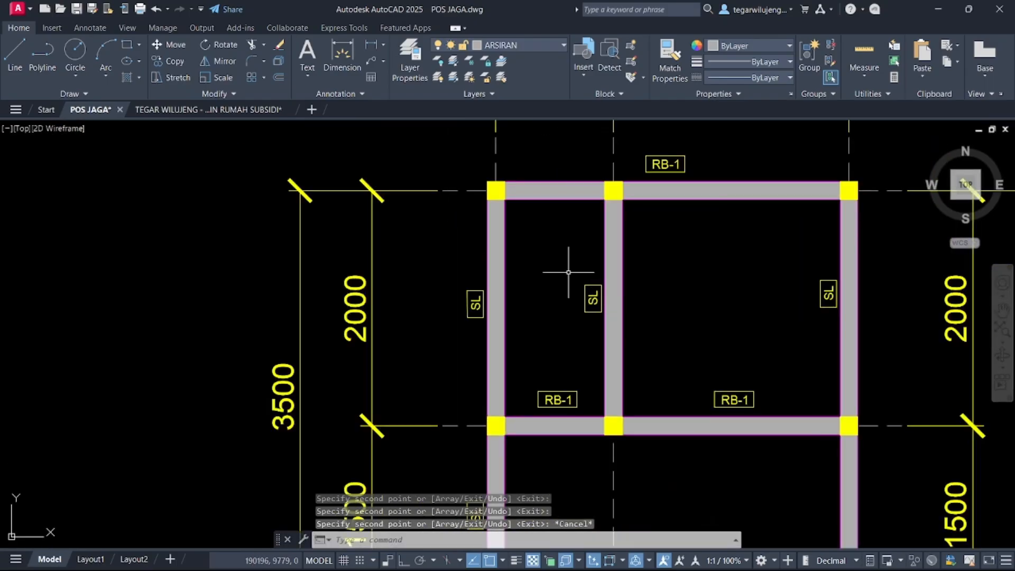
Step: Copy an RB-1 label into the upper right room and rotate the copy 90° so it reads vertically
click(706, 384)
click(776, 433)
text(co)
key(Return)
click(781, 421)
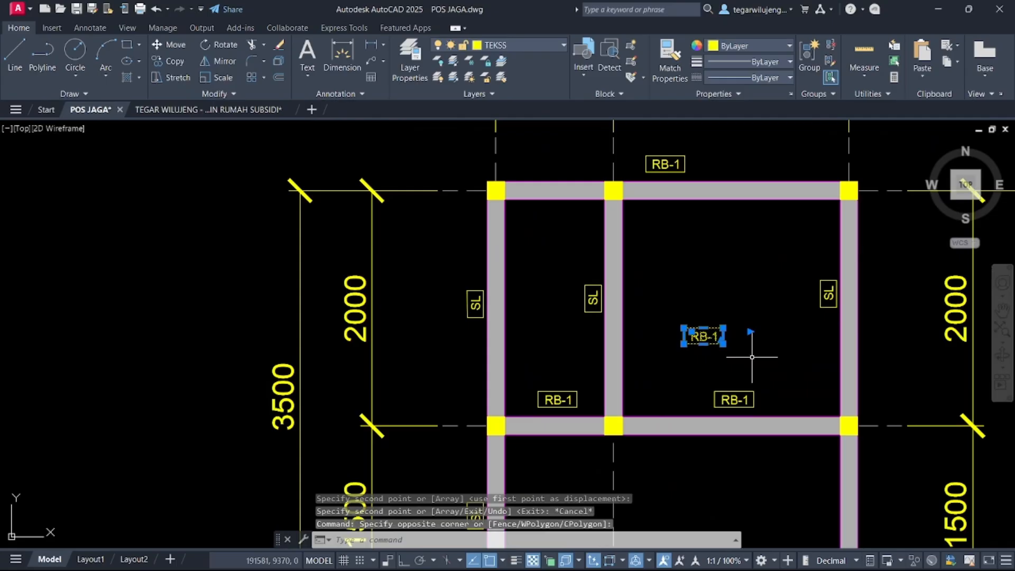
key(Return)
click(701, 304)
key(F8)
click(708, 260)
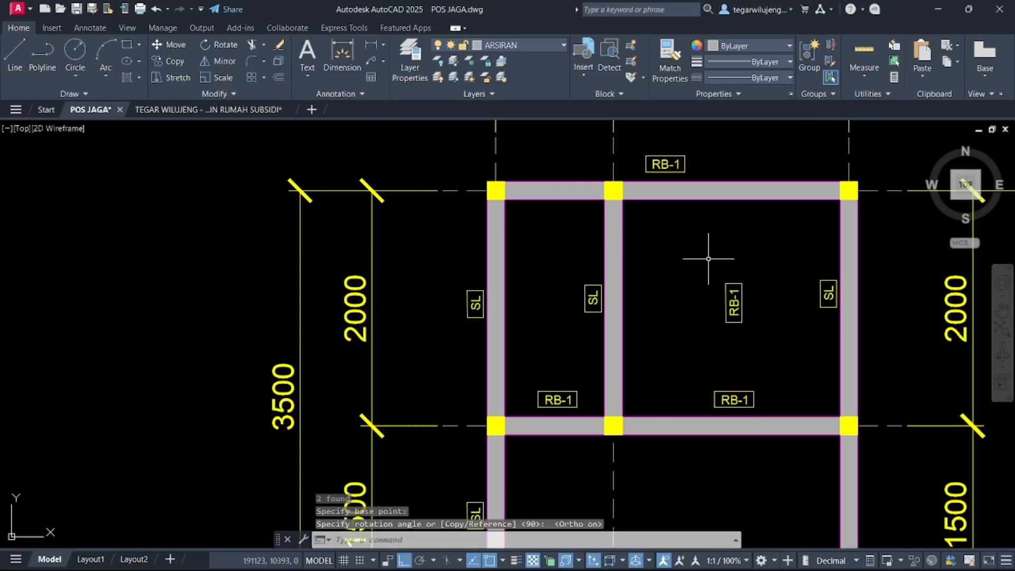
click(707, 262)
key(Escape)
Step: Erase the remaining vertical SL labels together with the RB-1 label above the bottom beam
click(797, 260)
click(868, 337)
click(575, 252)
click(629, 338)
click(436, 261)
click(532, 341)
middle_drag(441, 489, 443, 276)
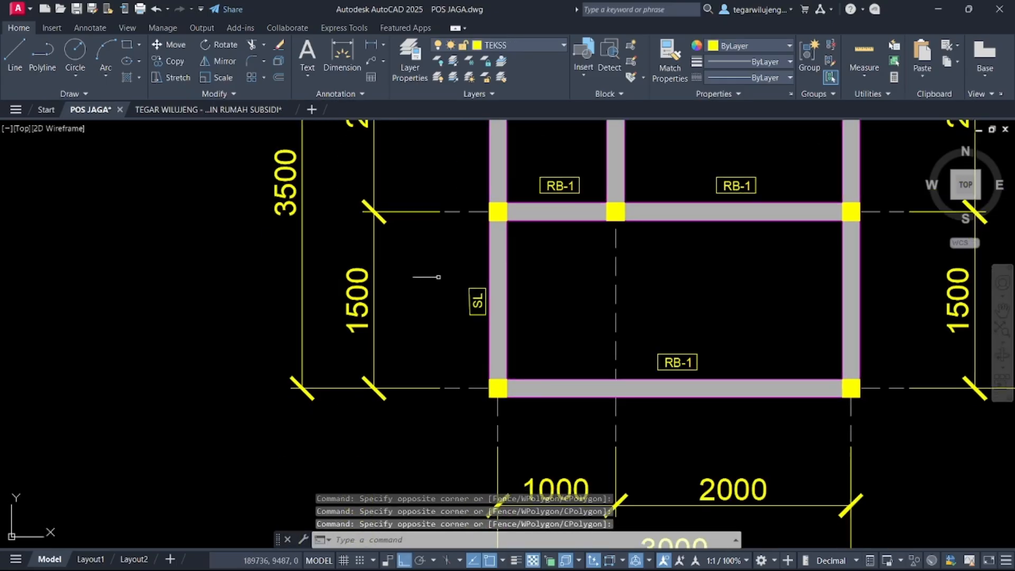
click(711, 388)
key(Delete)
Step: Copy the vertical RB-1 label to the left side of each of the three upper vertical beams
scroll(660, 415, down, 2)
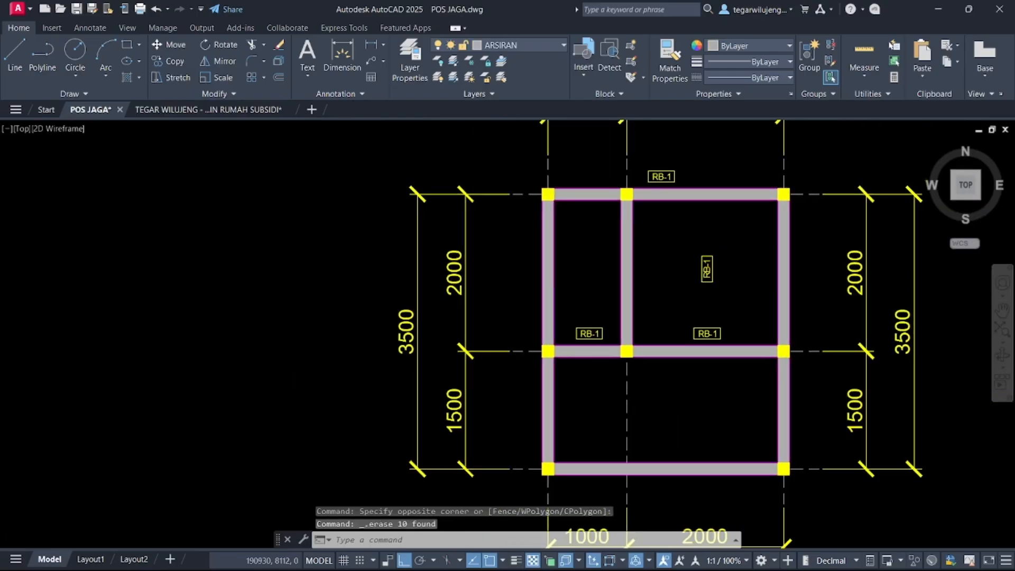
click(689, 238)
click(737, 307)
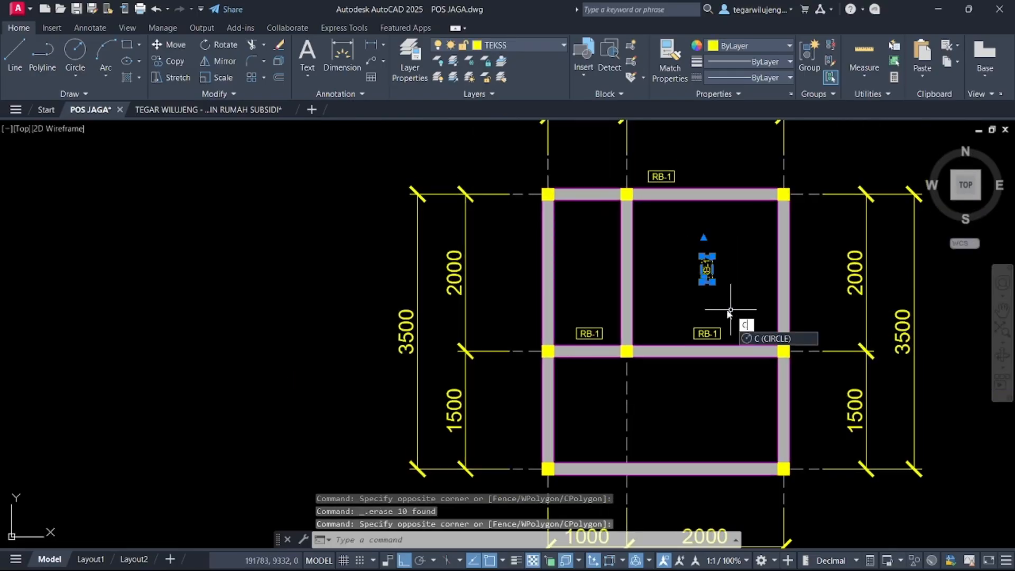
key(Return)
scroll(710, 267, up, 3)
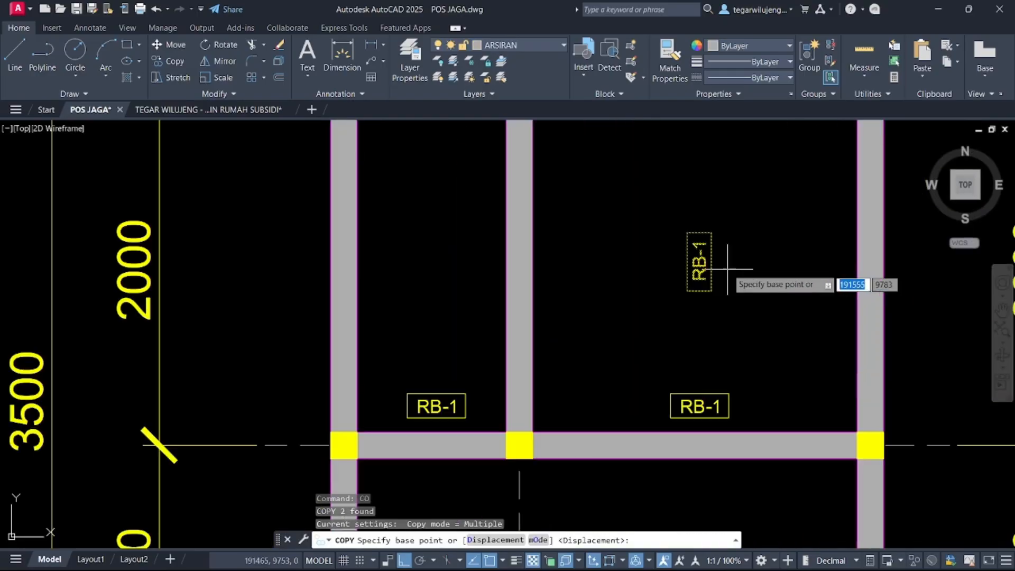
scroll(717, 267, up, 4)
click(699, 262)
scroll(703, 267, down, 2)
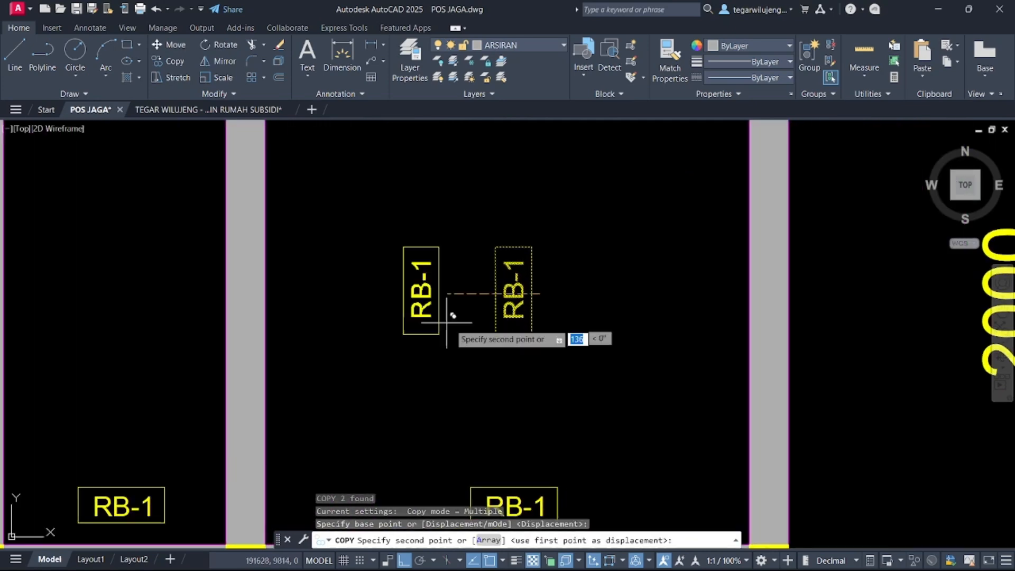
scroll(743, 267, down, 3)
scroll(746, 280, up, 3)
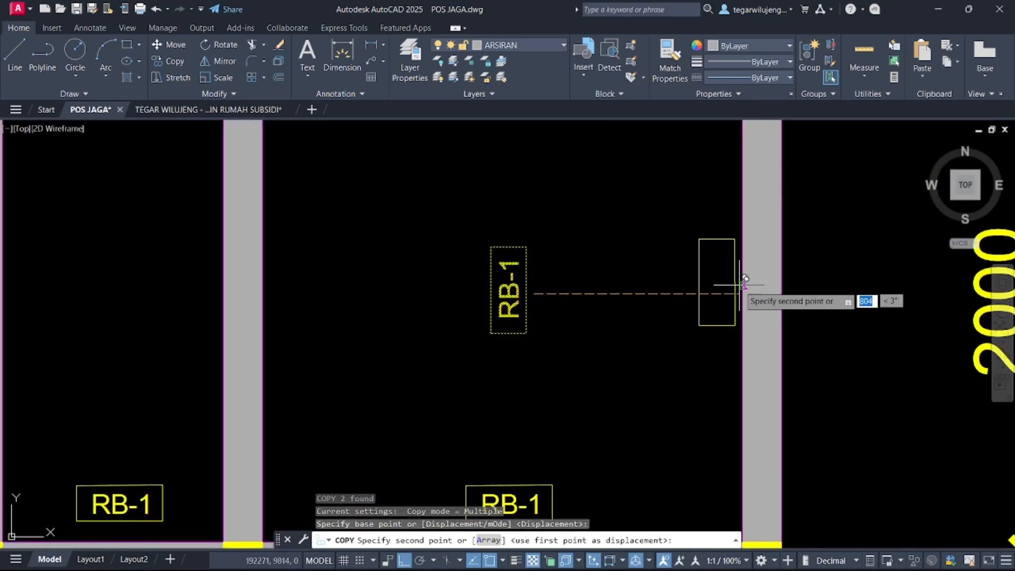
click(743, 293)
scroll(385, 296, down, 3)
scroll(375, 317, up, 3)
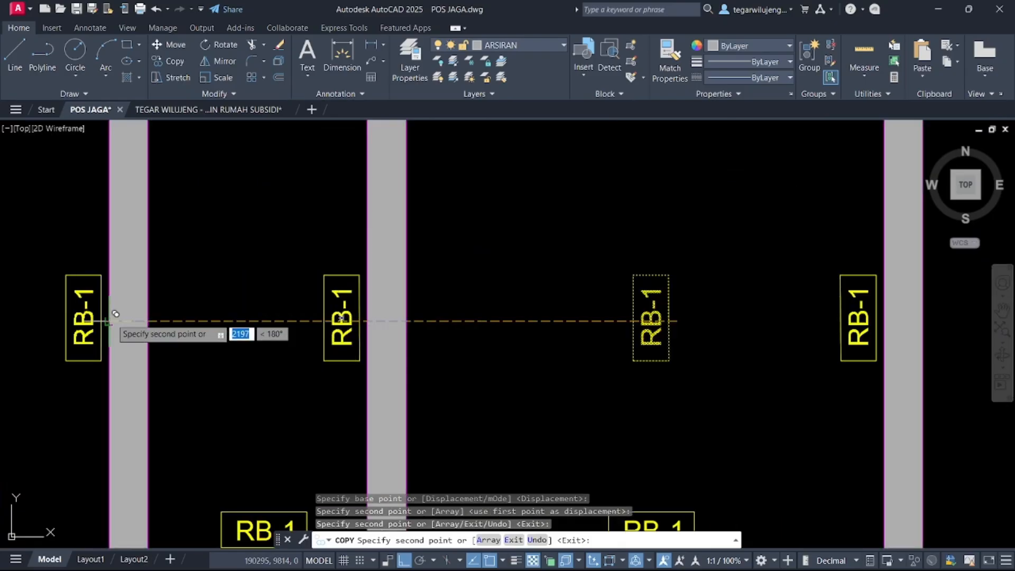
click(108, 317)
Step: Copy the vertical RB-1 label beside both lower vertical beams and erase the source label in the upper right room
scroll(164, 353, down, 3)
scroll(254, 317, up, 5)
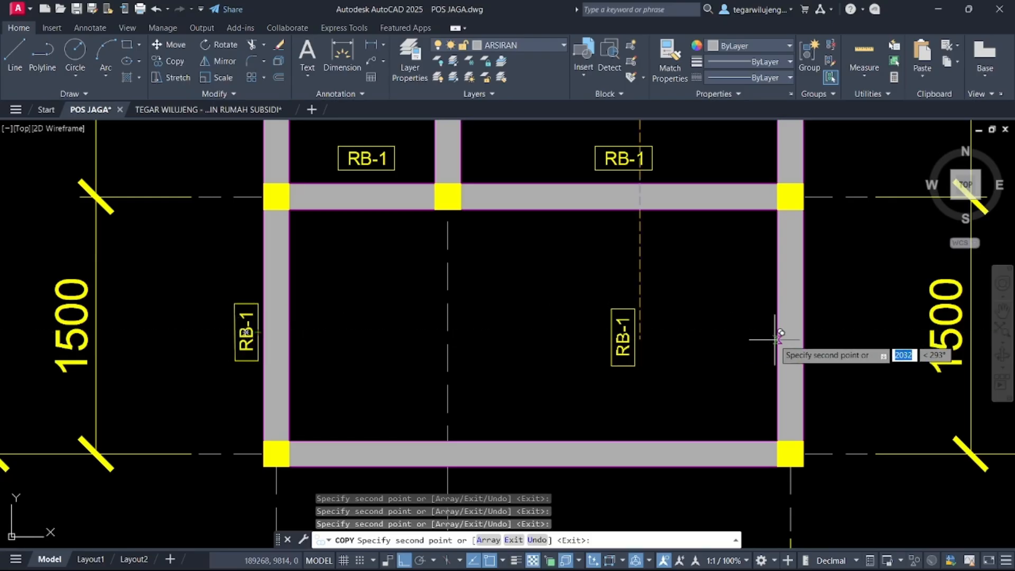
scroll(774, 332, down, 4)
key(Escape)
drag(674, 181, 706, 230)
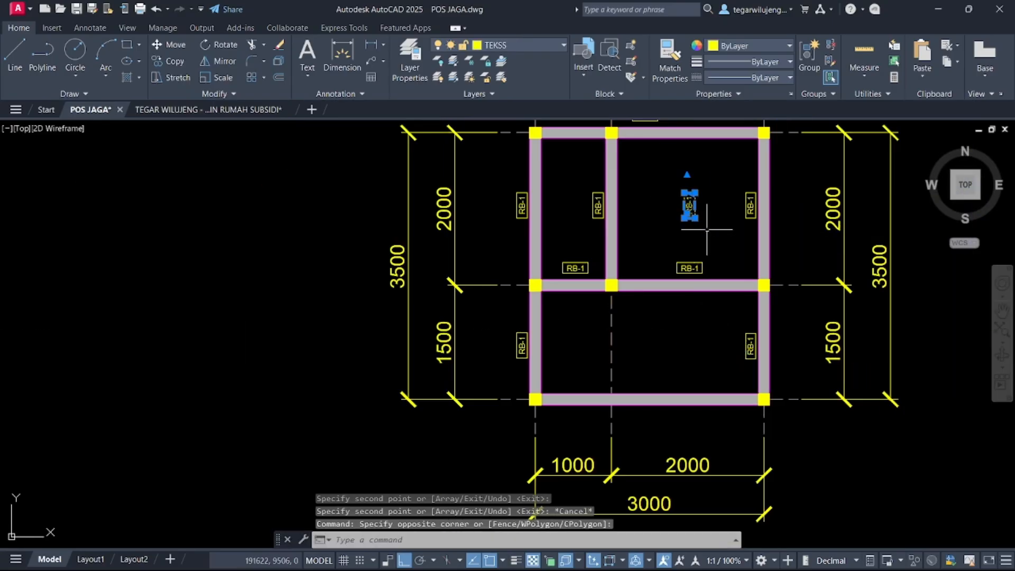
key(Delete)
scroll(693, 243, down, 5)
scroll(675, 298, down, 3)
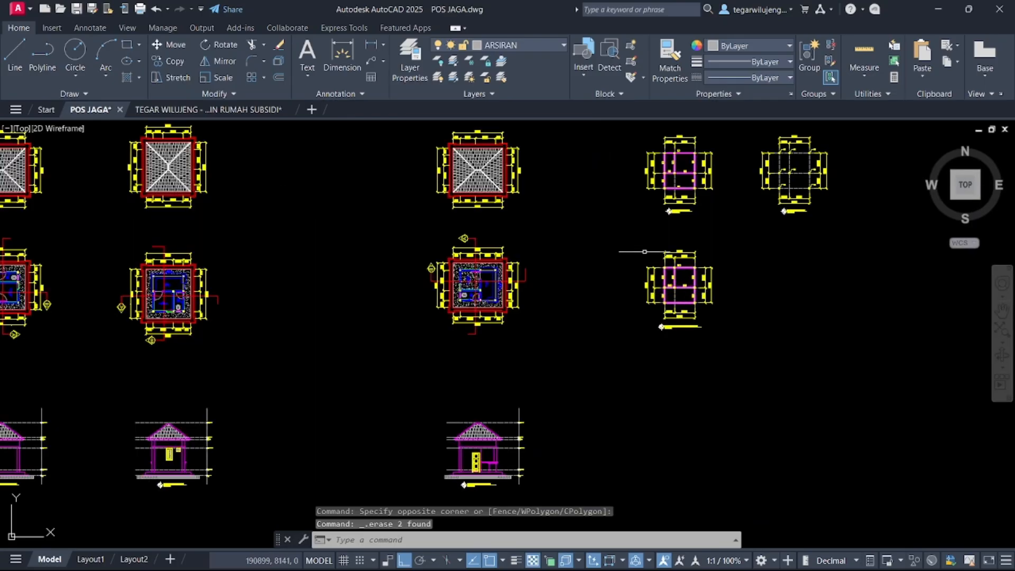
Step: Copy the complete RENCANA RINGBALOK ELV +3.20 plan with its dimensions and title straight to the right, under the column plan
click(752, 363)
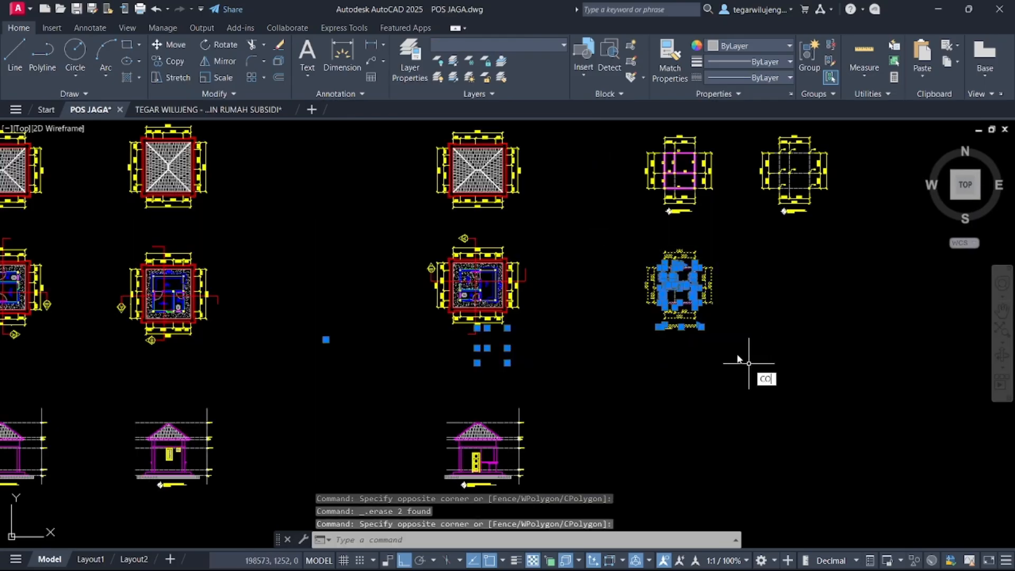
text(co)
key(Return)
click(661, 288)
click(780, 288)
key(Escape)
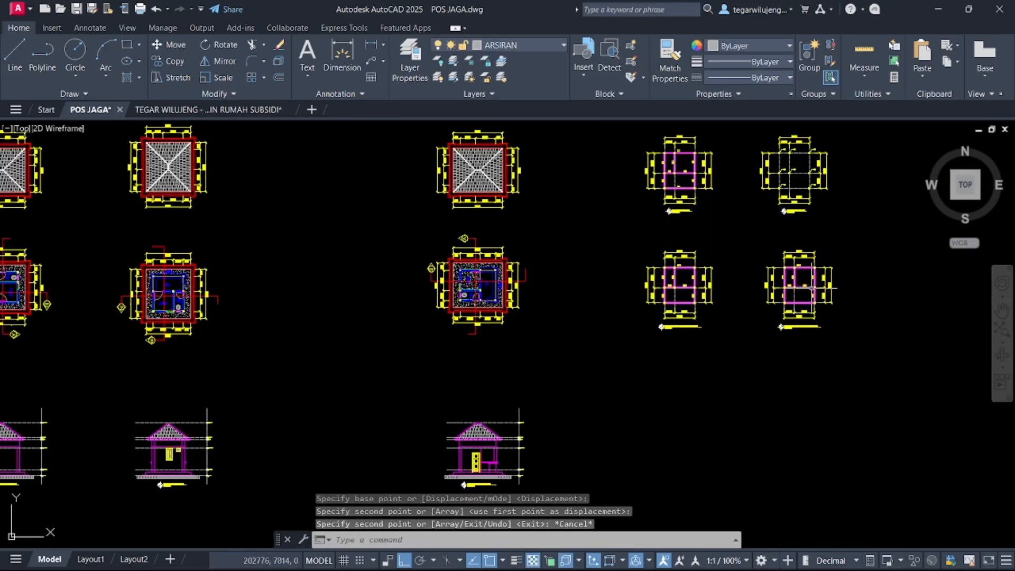
Step: Erase the solid beam hatch and the inner beam outlines around the upper right room and middle beam in the copied plan
scroll(817, 312, up, 6)
click(816, 315)
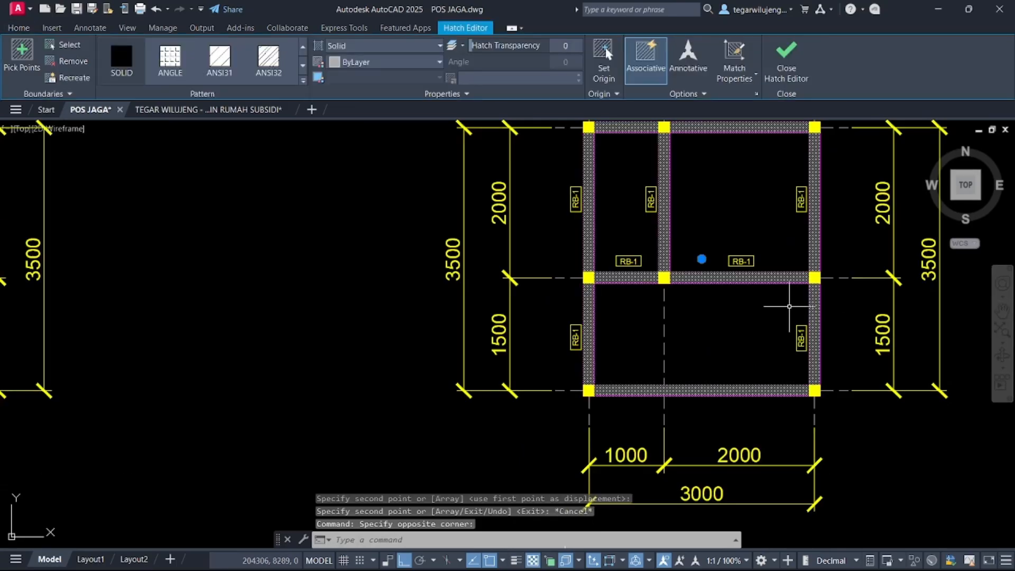
key(Delete)
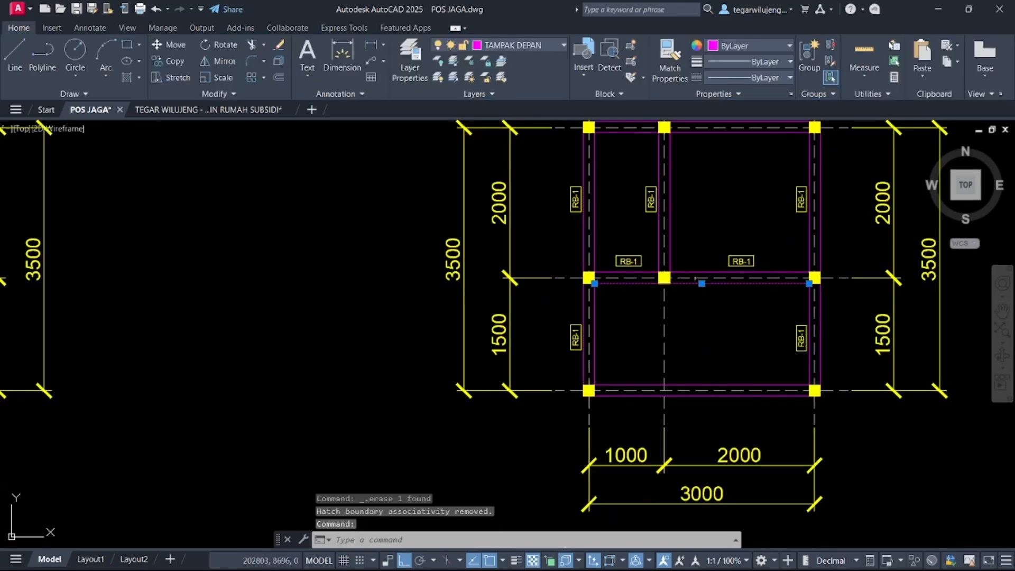
click(703, 282)
key(Delete)
click(667, 245)
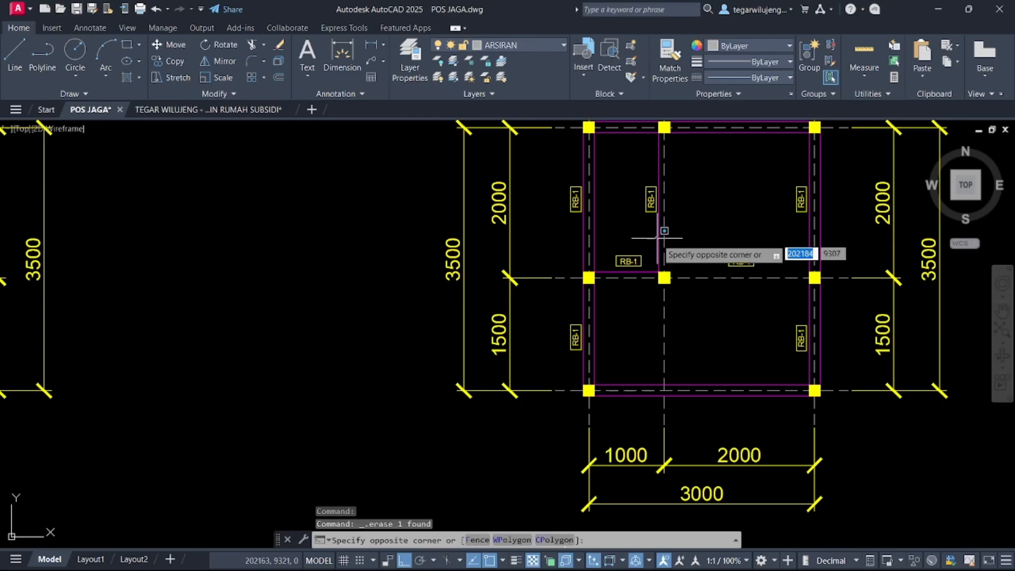
click(634, 236)
key(Delete)
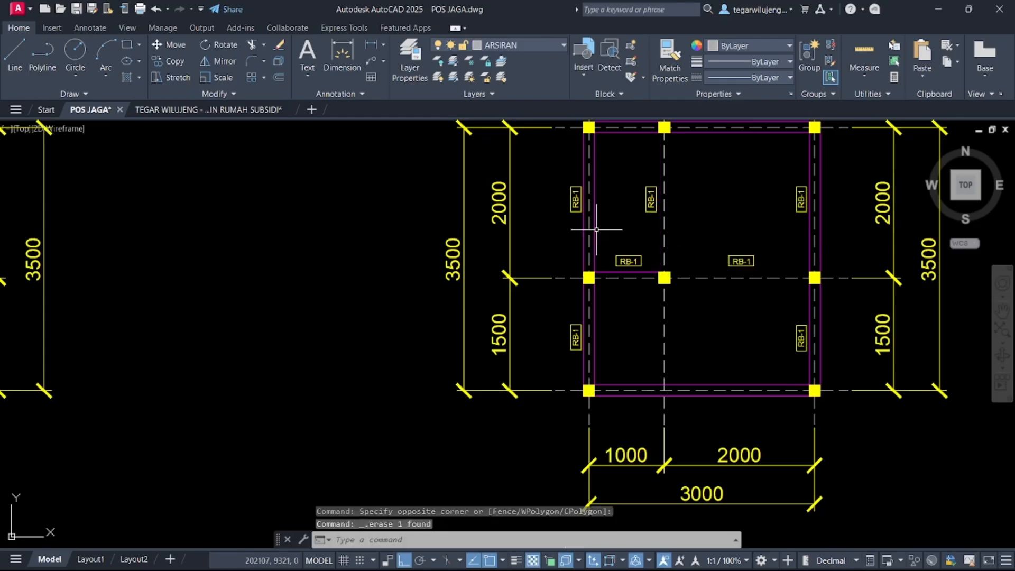
Step: Explode the left inner outline of the copied plan and erase the beam lines around the upper left room and outer sides
click(596, 229)
key(Return)
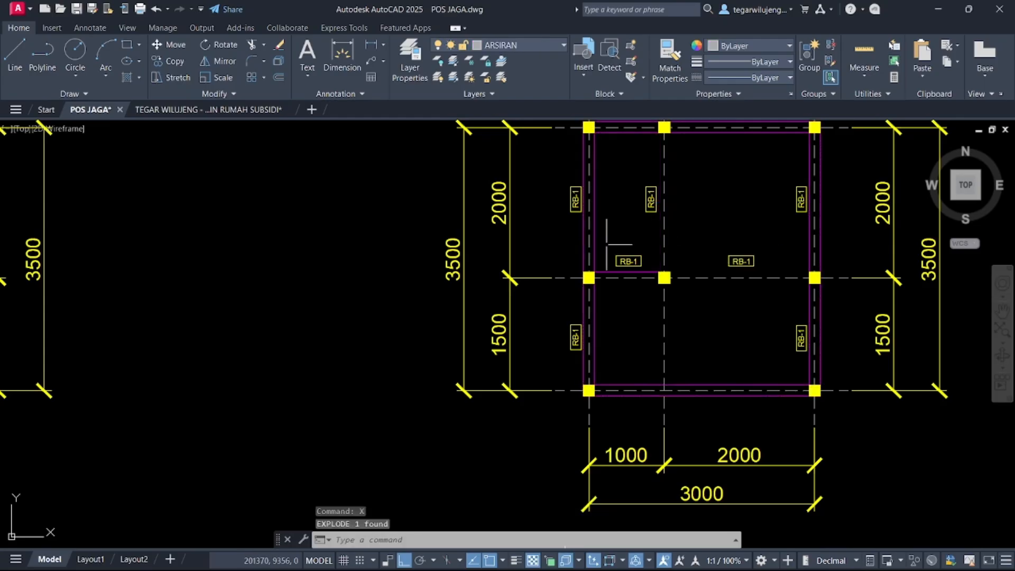
click(611, 270)
click(604, 273)
click(583, 254)
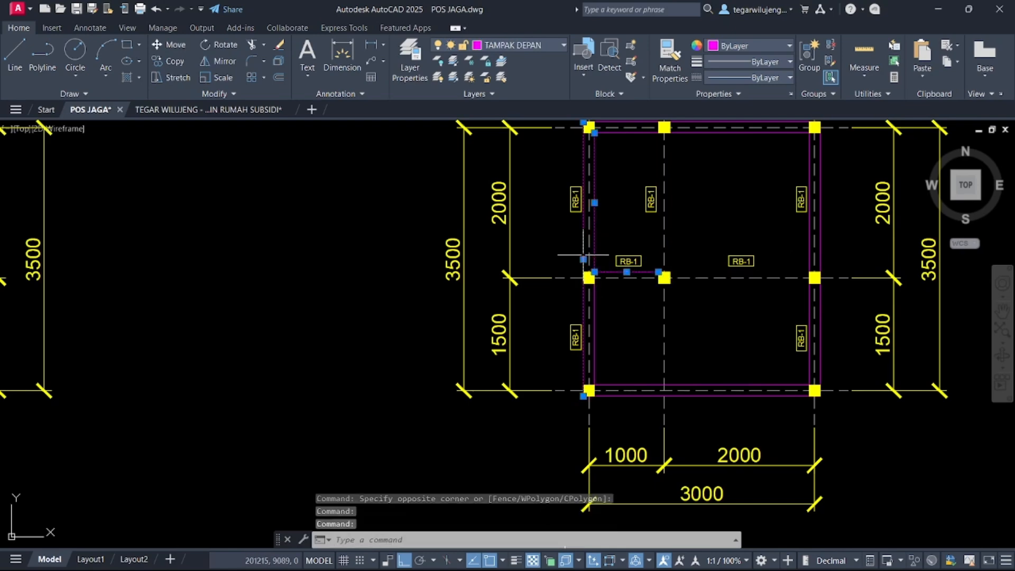
scroll(634, 200, up, 5)
click(578, 153)
click(552, 157)
scroll(581, 211, down, 5)
scroll(680, 249, up, 4)
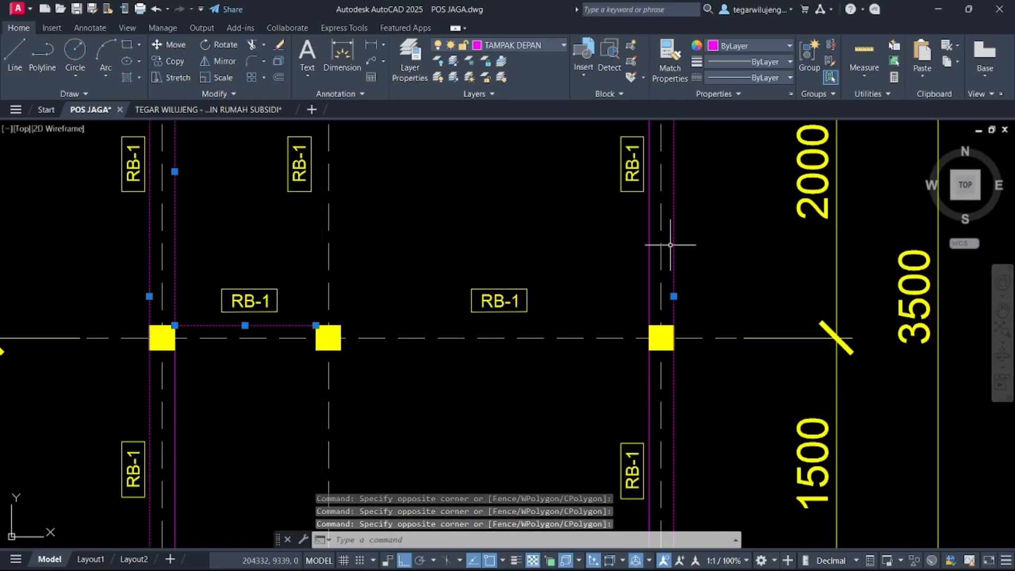
middle_drag(628, 378, 603, 216)
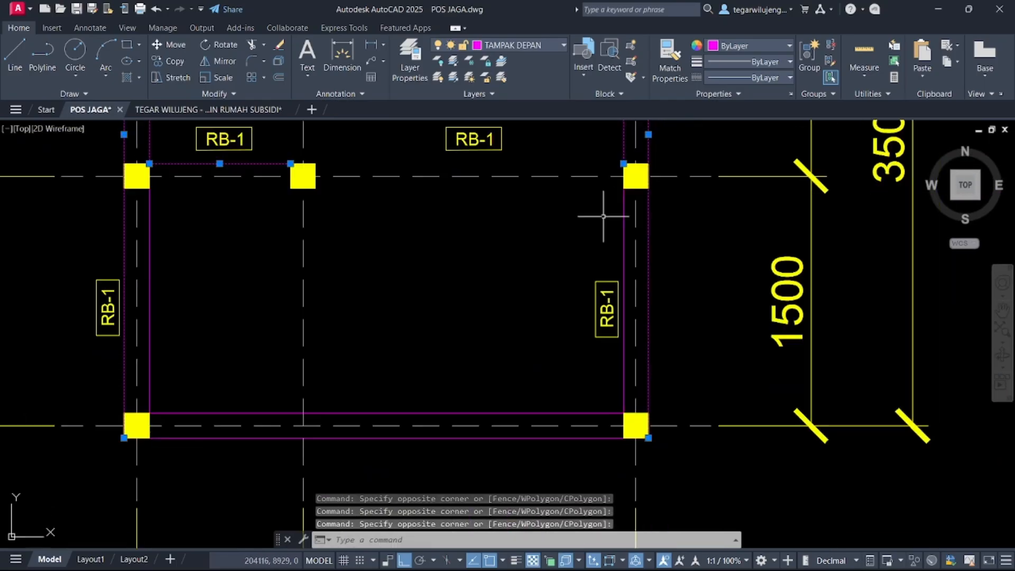
click(624, 293)
key(Delete)
scroll(644, 306, down, 3)
middle_drag(645, 306, 648, 372)
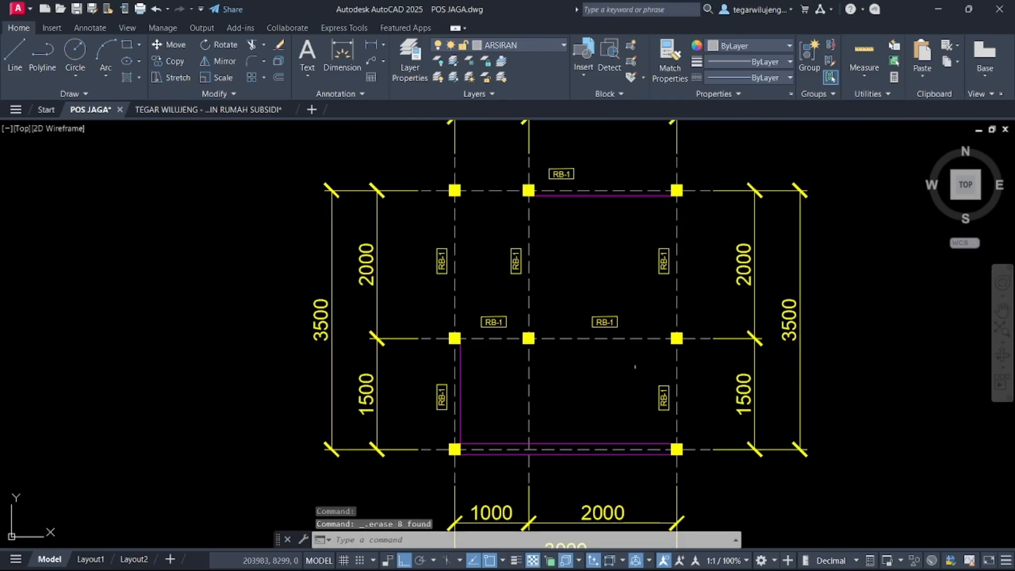
Step: Erase all the RB-1 labels with their frames from the copied ring beam plan
click(410, 233)
click(528, 339)
click(557, 294)
click(633, 356)
click(674, 217)
click(647, 296)
click(634, 364)
click(686, 415)
click(423, 373)
click(471, 426)
click(540, 149)
click(588, 198)
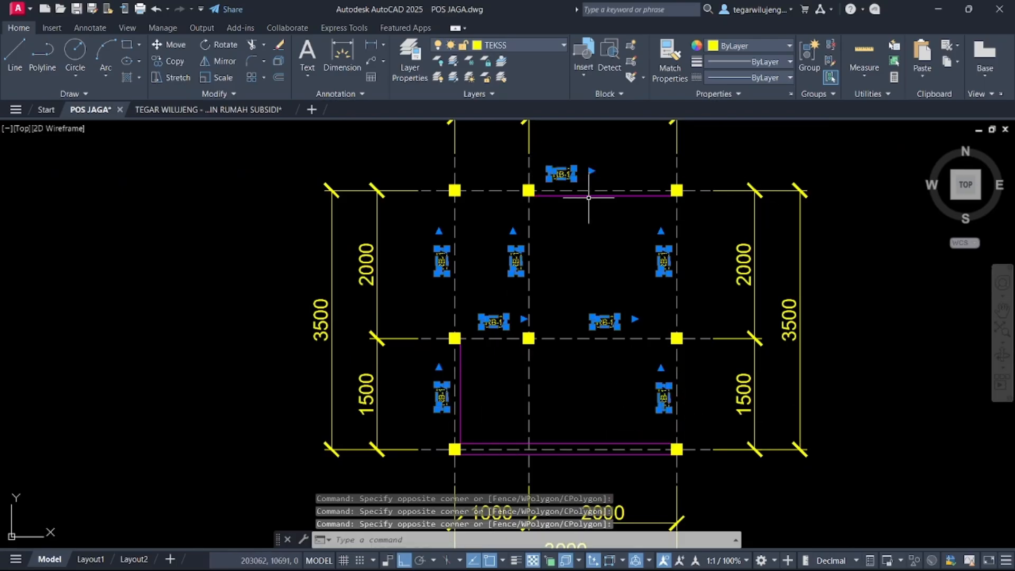
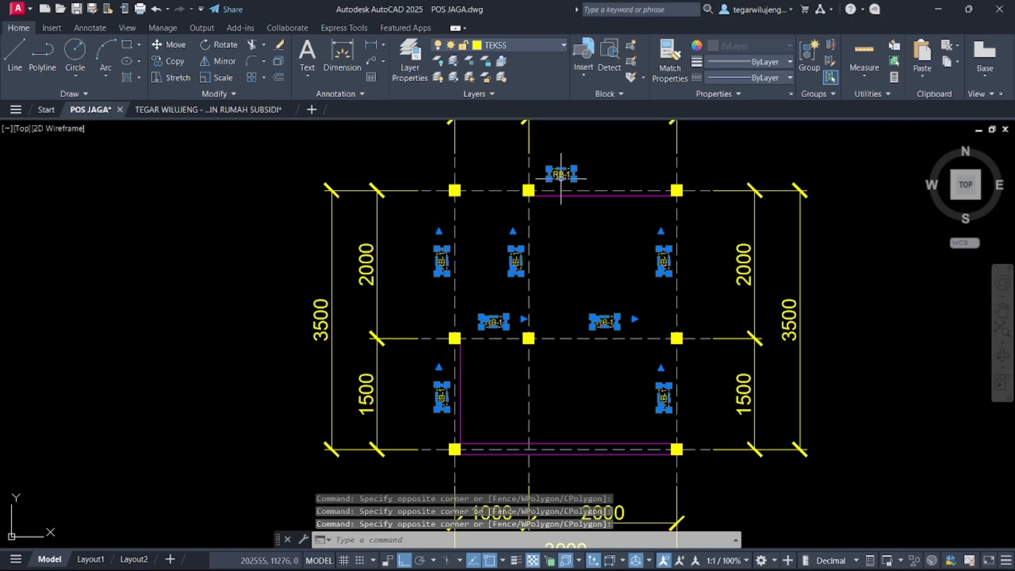
scroll(562, 179, up, 3)
click(536, 172)
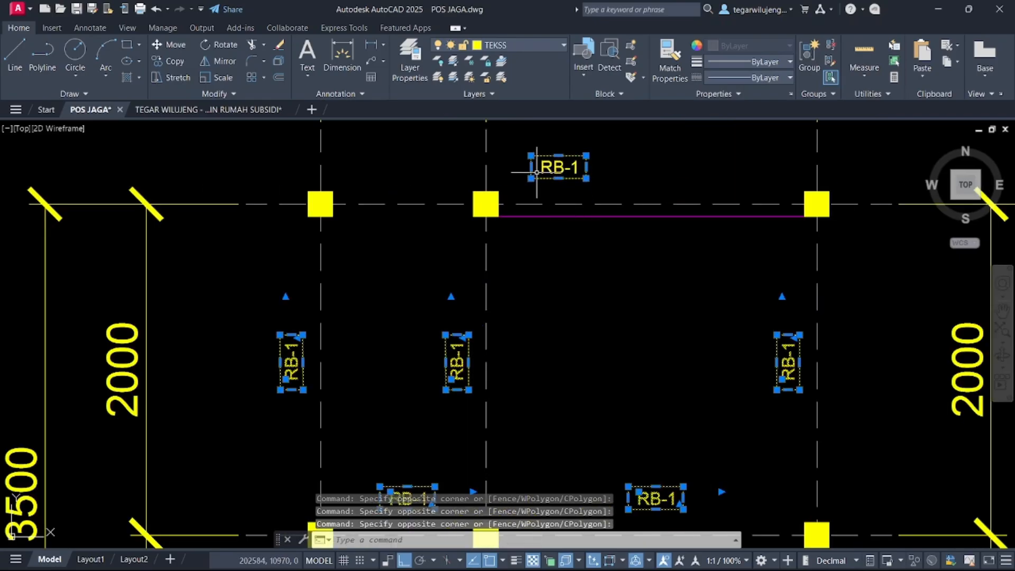
key(Delete)
click(529, 139)
click(625, 194)
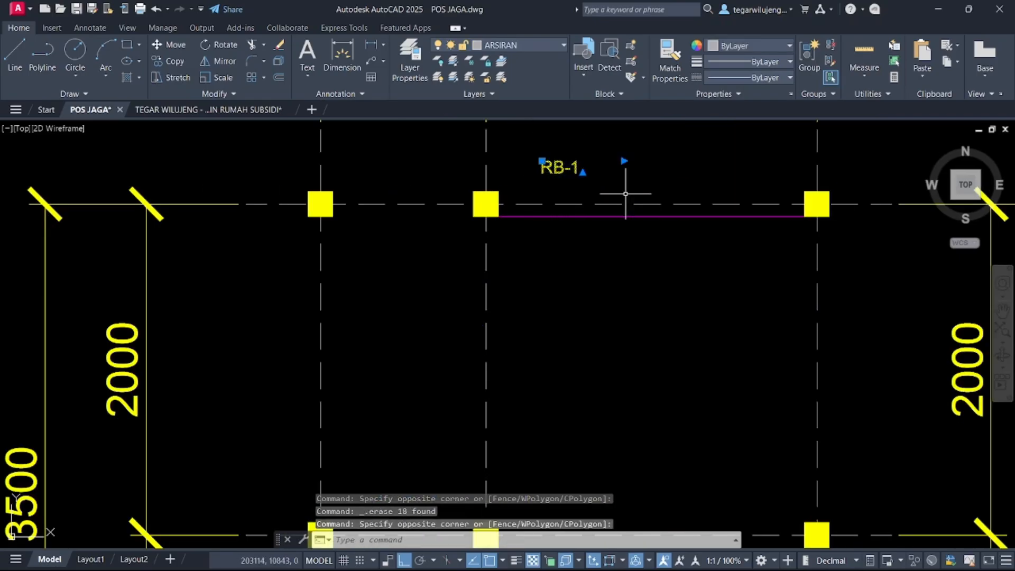
key(Delete)
Step: Copy the horizontal RB-1 label from the middle beam to above the bottom beam in both ring beam plans
scroll(622, 197, down, 6)
scroll(349, 254, up, 6)
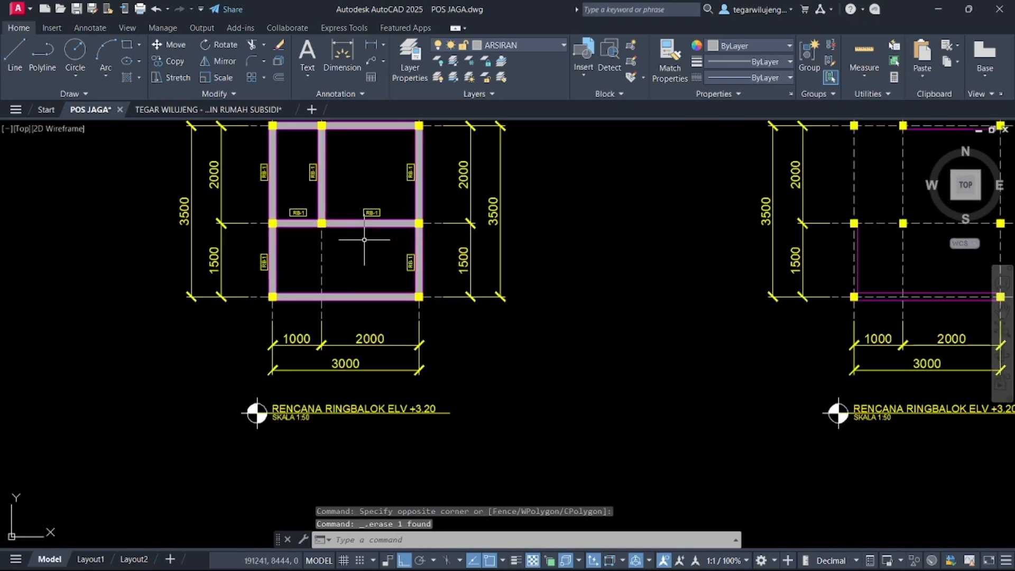
click(345, 178)
click(418, 222)
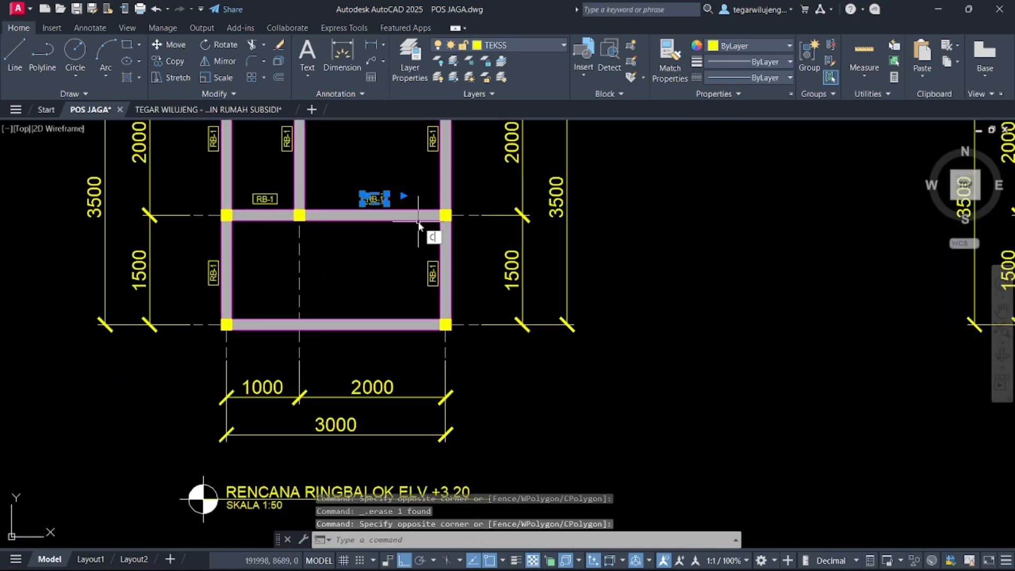
key(Return)
scroll(415, 237, up, 4)
click(348, 218)
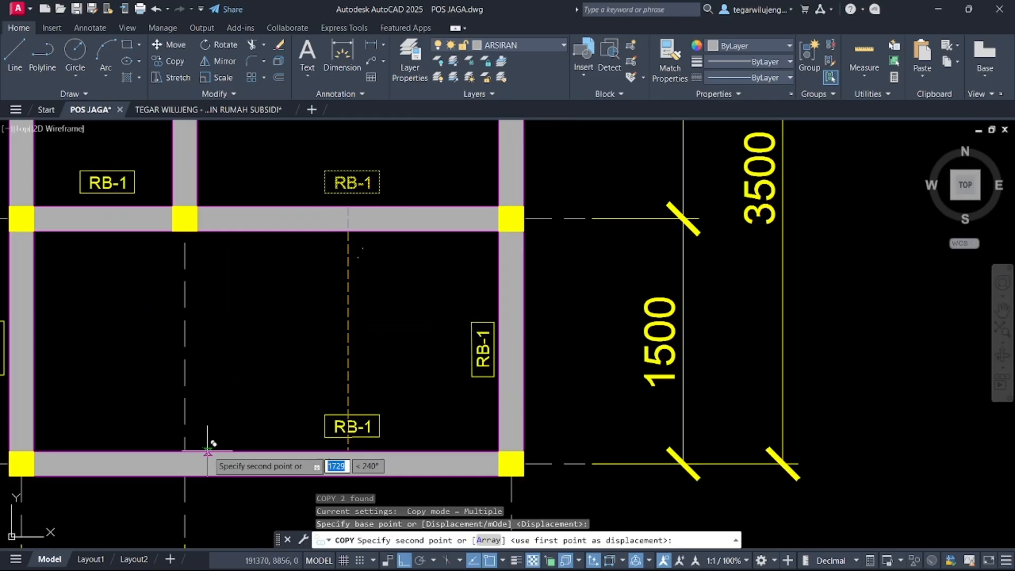
click(259, 450)
scroll(267, 464, down, 5)
scroll(594, 461, up, 4)
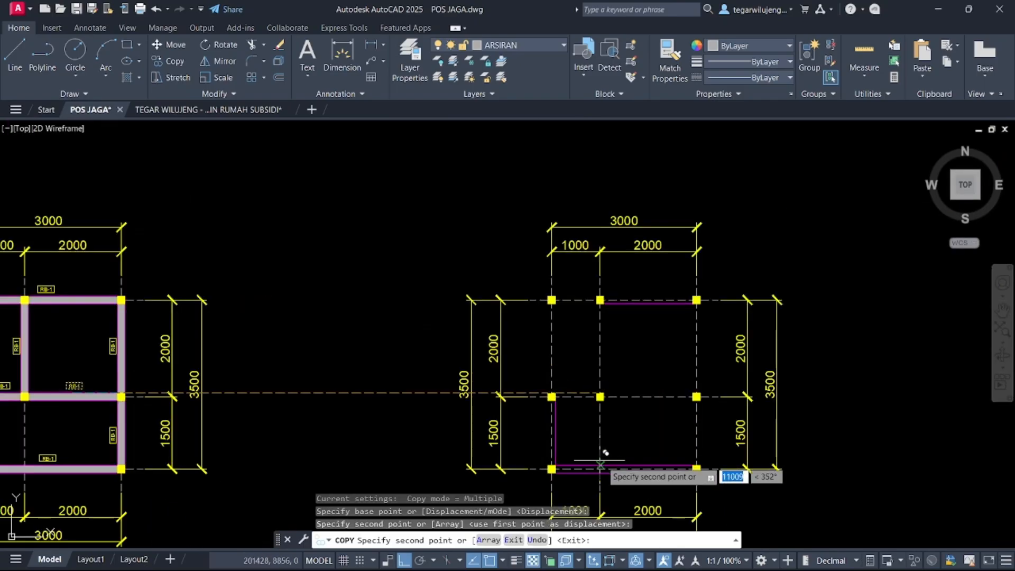
key(Escape)
Step: Erase the leftover vertical beam line in the copied plan and fill its bottom beam with a solid hatch
click(481, 425)
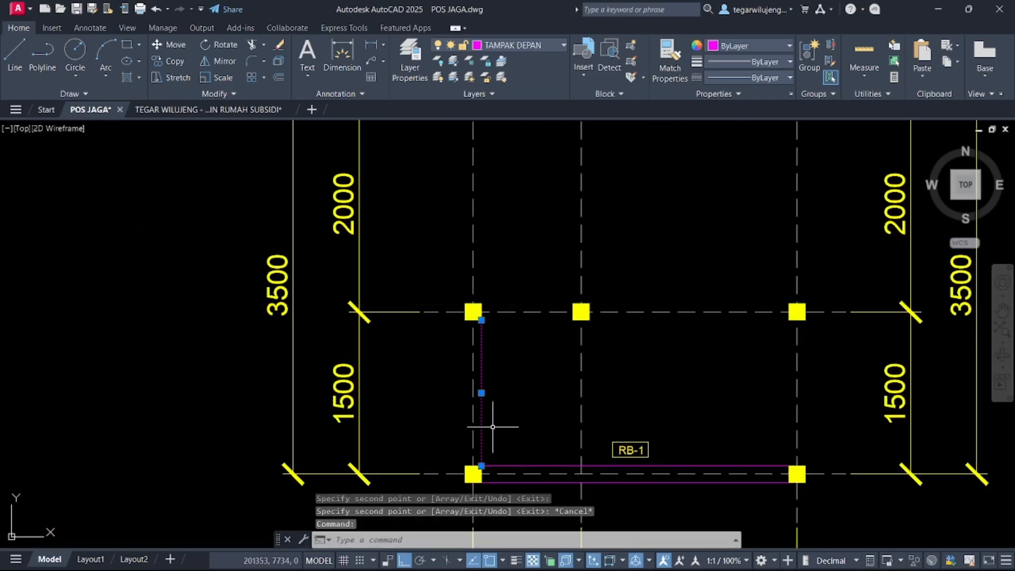
key(Delete)
middle_drag(490, 426, 464, 341)
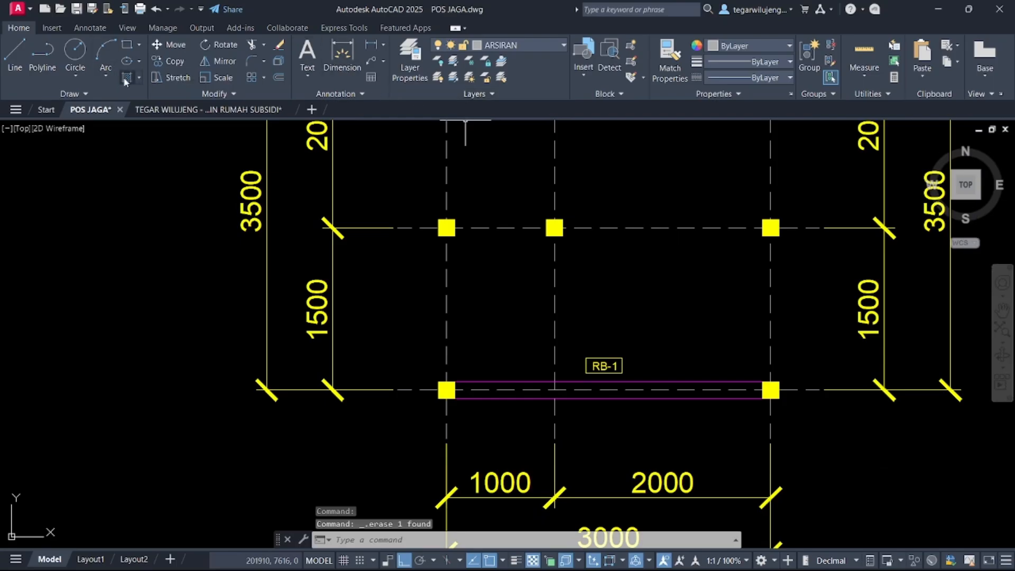
text(h)
key(Return)
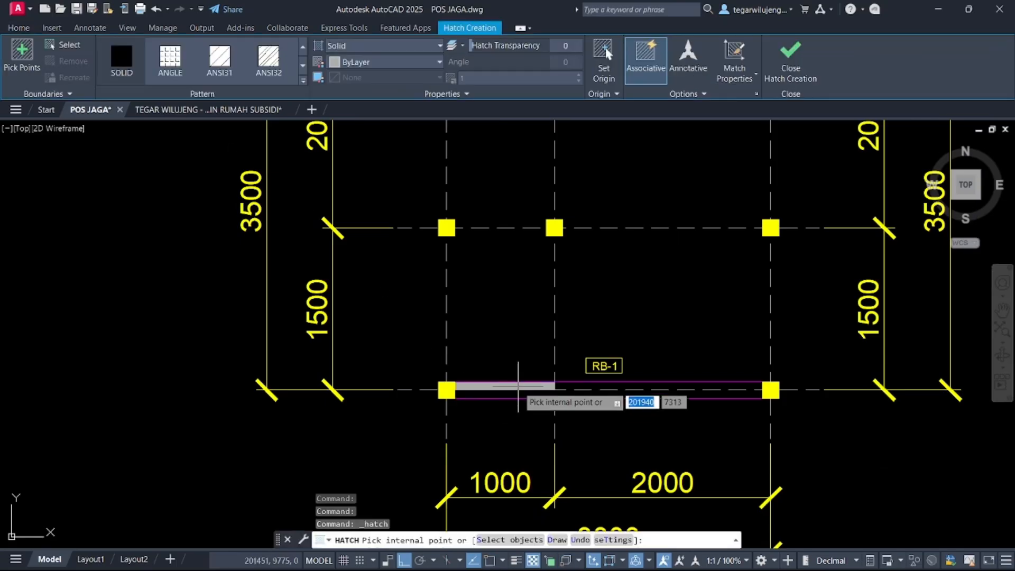
click(529, 388)
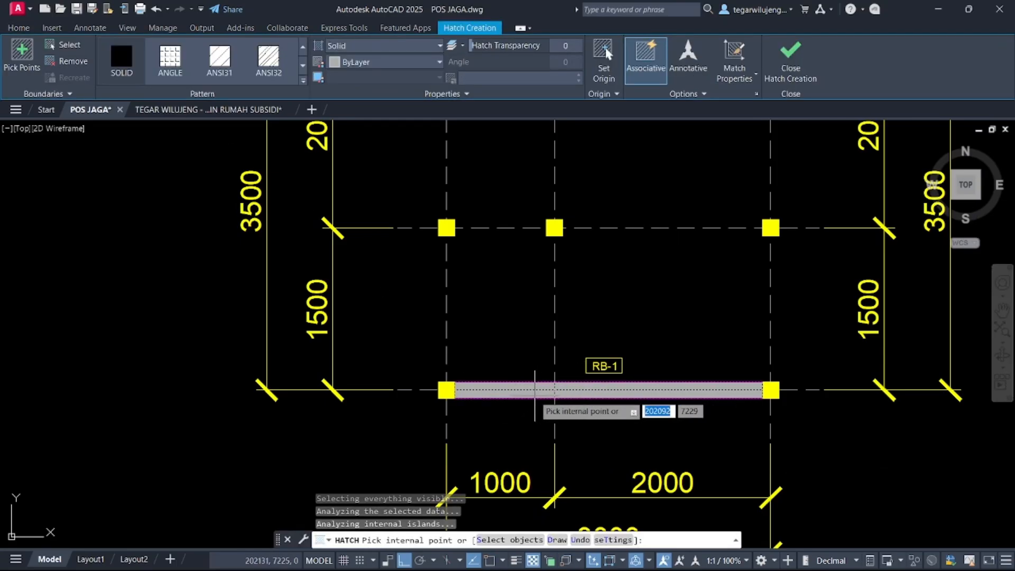
key(Return)
Step: Change the label above the copied plan's bottom beam to RB-2
scroll(612, 370, up, 5)
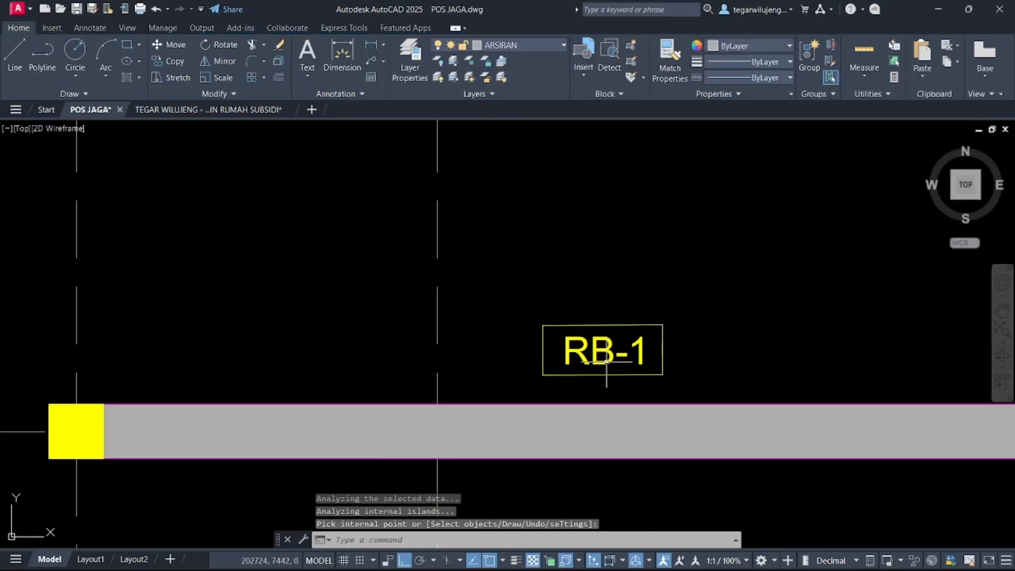
double_click(607, 366)
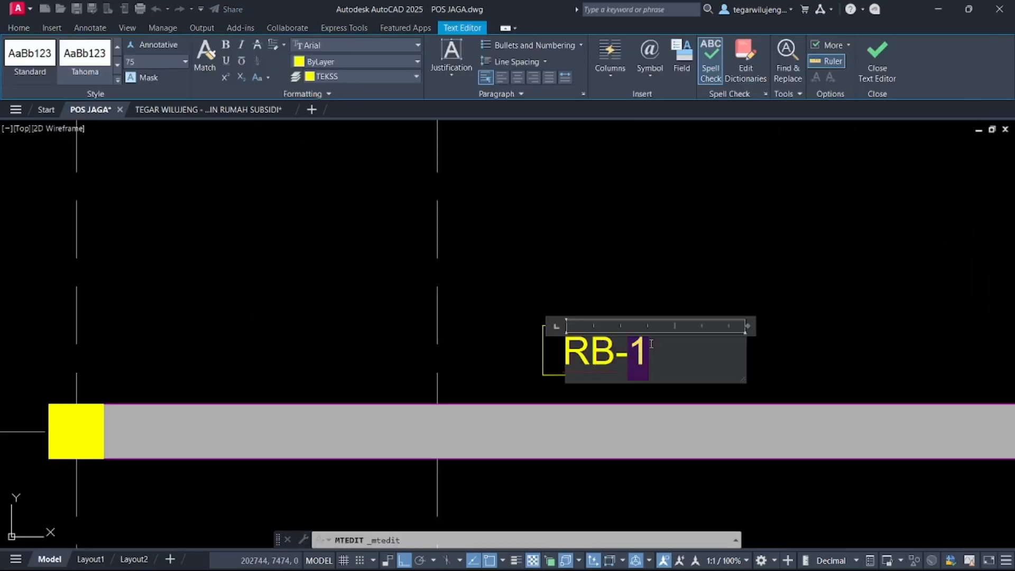
click(655, 292)
Step: Examine the level marks in the section drawing to find the lower ring beam's elevation
scroll(645, 290, down, 10)
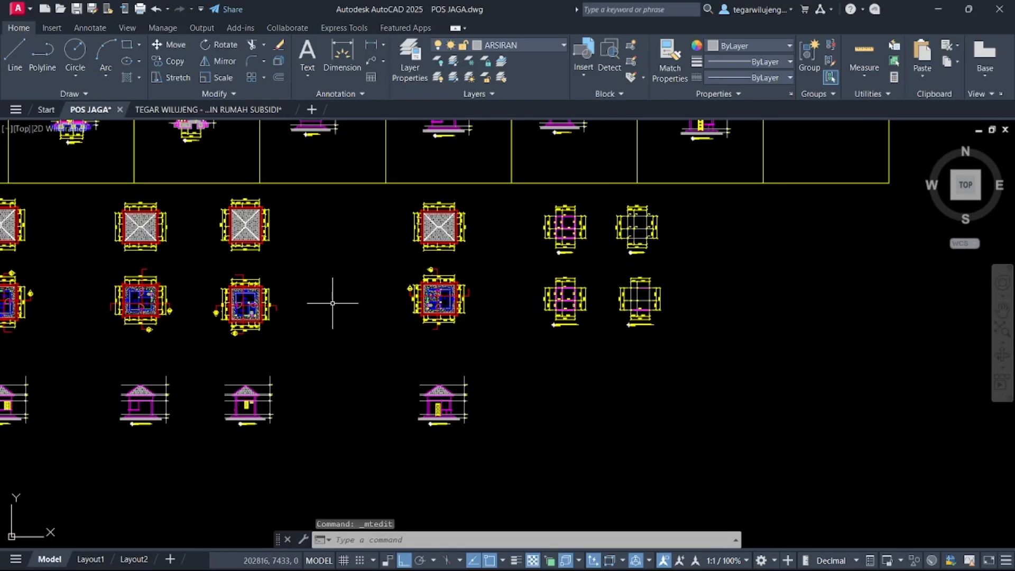
scroll(351, 290, down, 3)
scroll(486, 261, up, 15)
scroll(656, 200, up, 3)
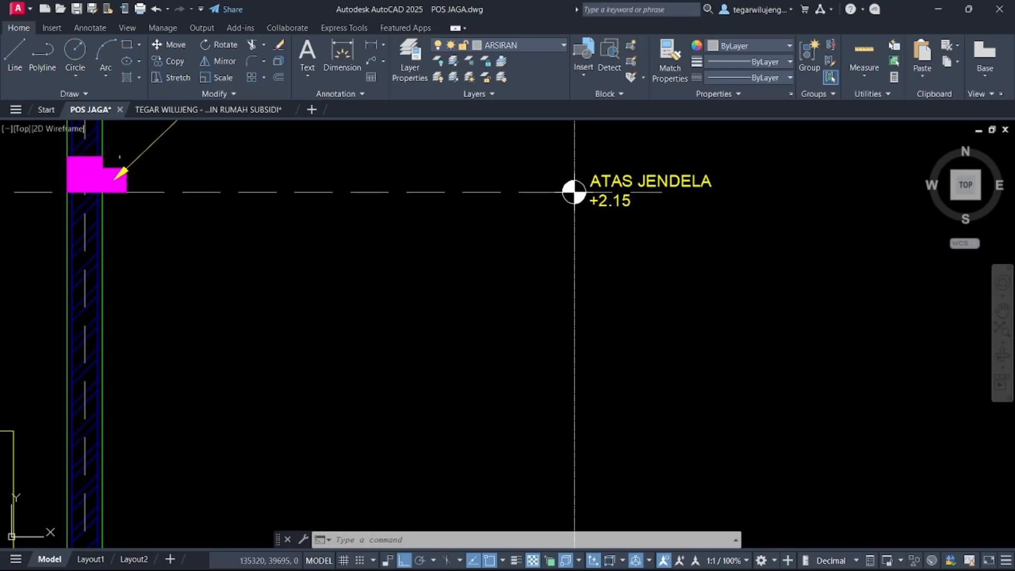
scroll(270, 191, down, 10)
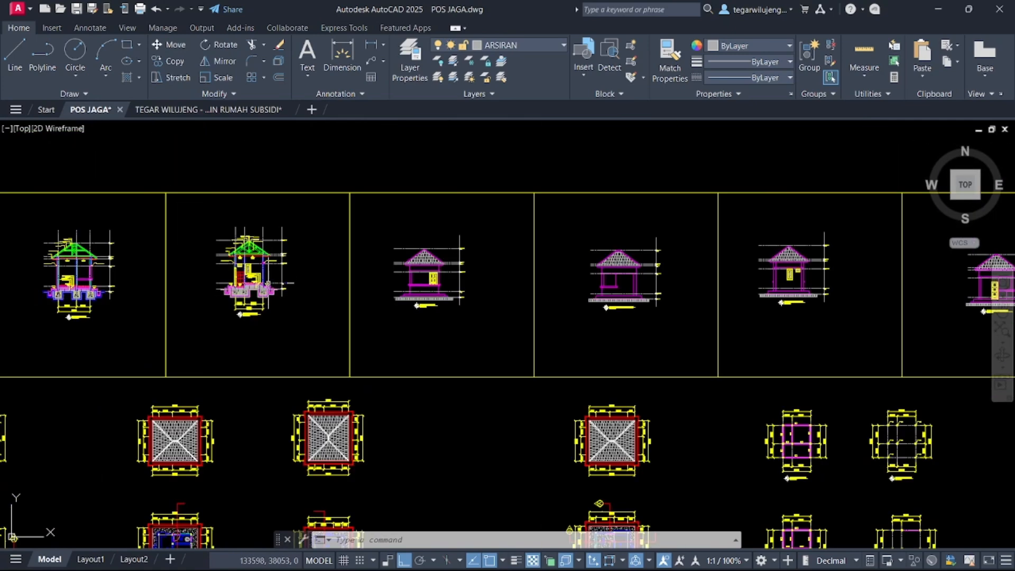
middle_drag(559, 460, 453, 256)
middle_drag(568, 310, 516, 166)
scroll(500, 382, up, 2)
scroll(481, 367, down, 6)
Step: Change the copied plan's title to RENCANA RINGBALOK ELV +2.30
scroll(598, 299, up, 12)
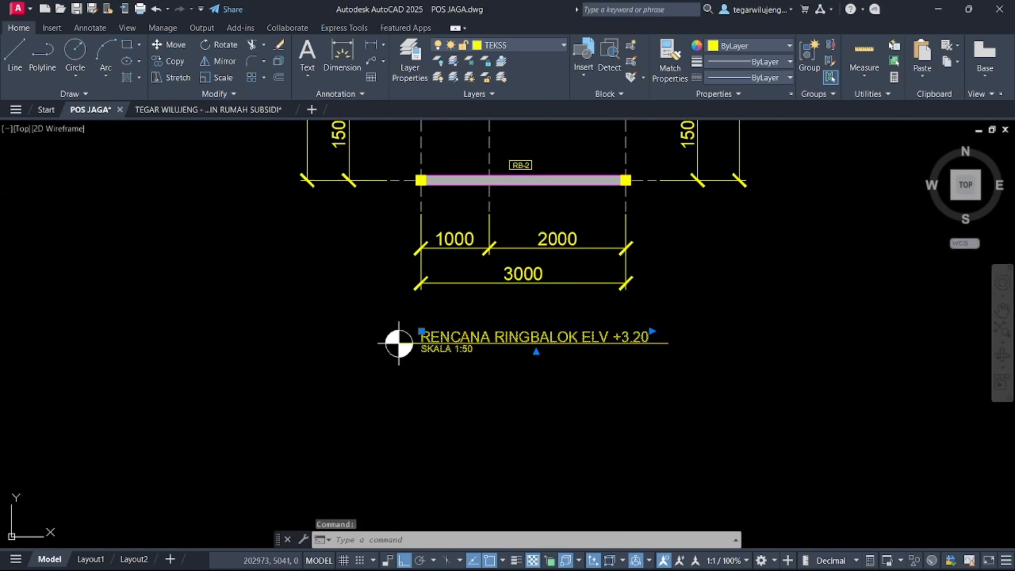
double_click(475, 337)
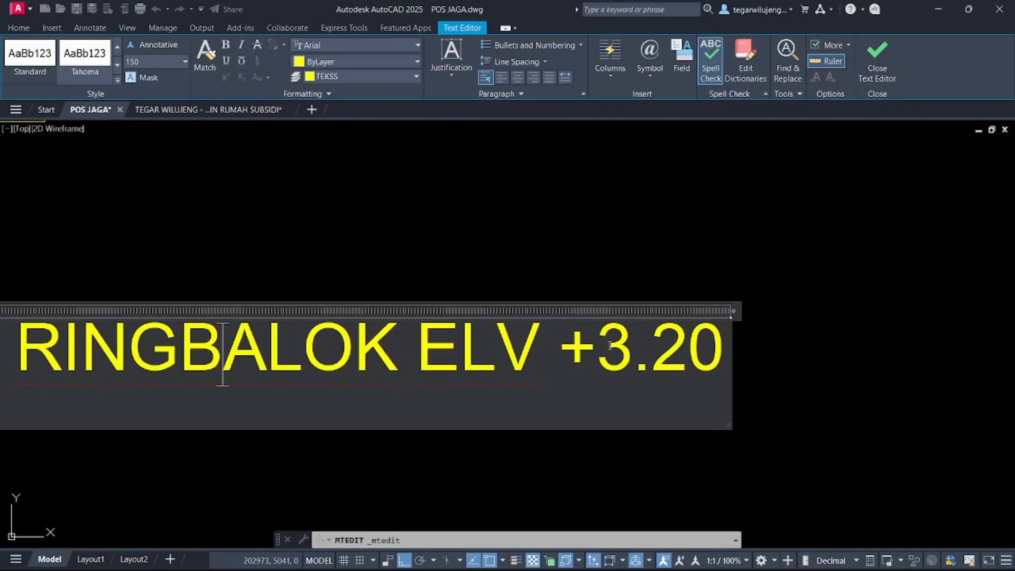
drag(607, 345, 723, 355)
text(2.)
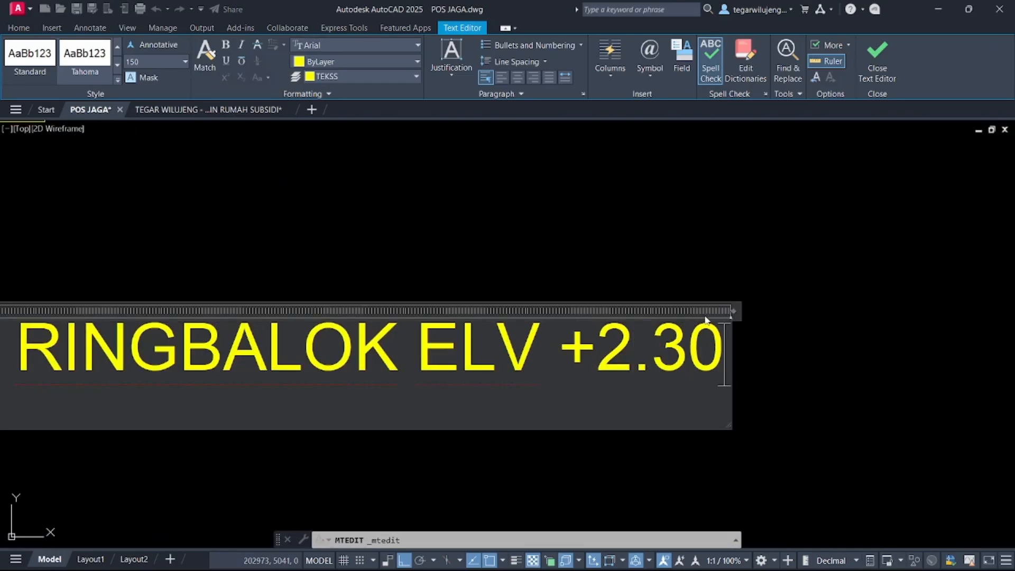
click(677, 235)
Step: Switch to the reference PDF and examine the RENCANA PERLETAKAN KUDA-KUDA BAJA RINGAN sheet, then return to AutoCAD
scroll(667, 244, down, 10)
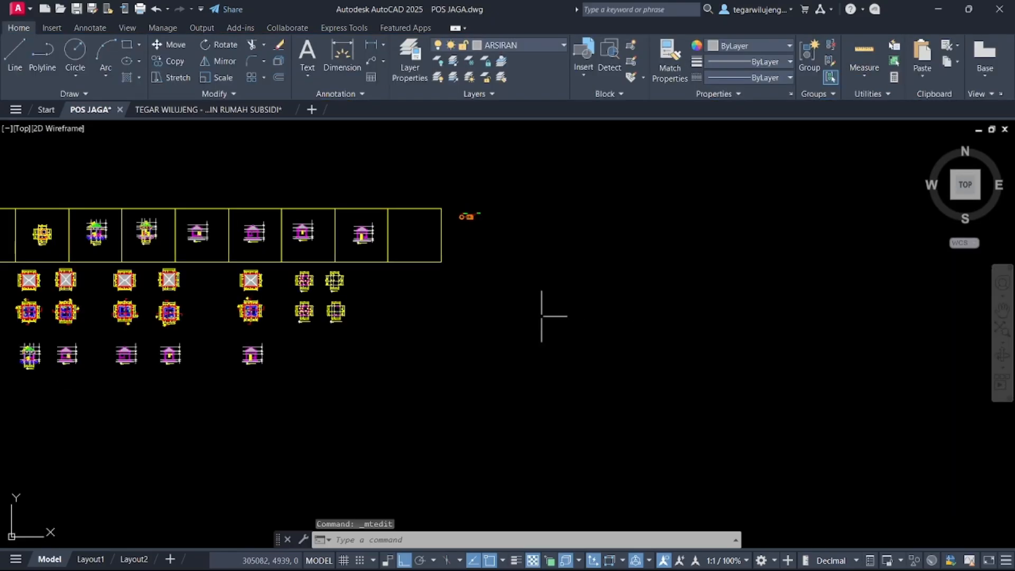
scroll(402, 314, up, 10)
scroll(412, 280, up, 4)
scroll(276, 355, down, 4)
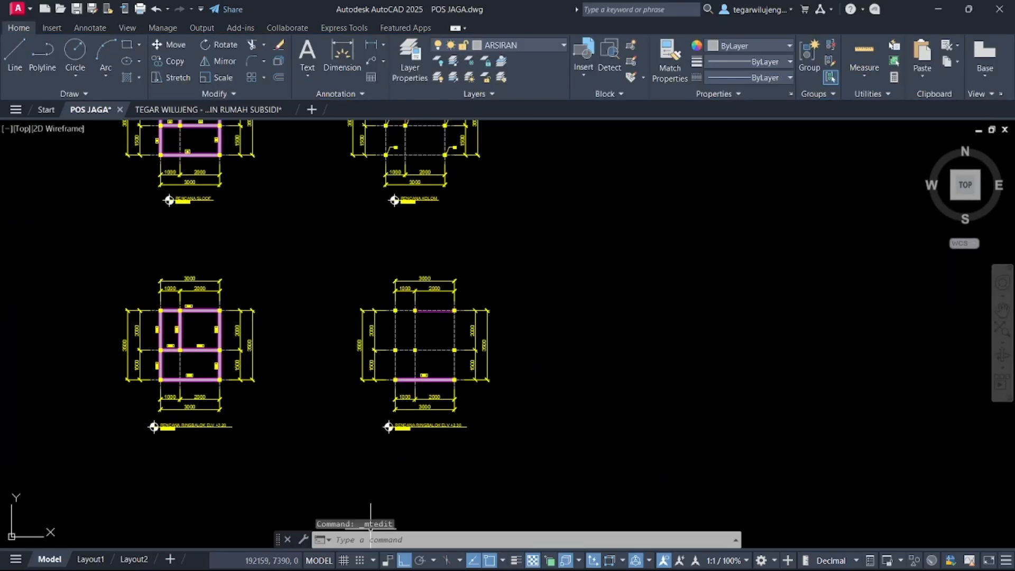
click(626, 559)
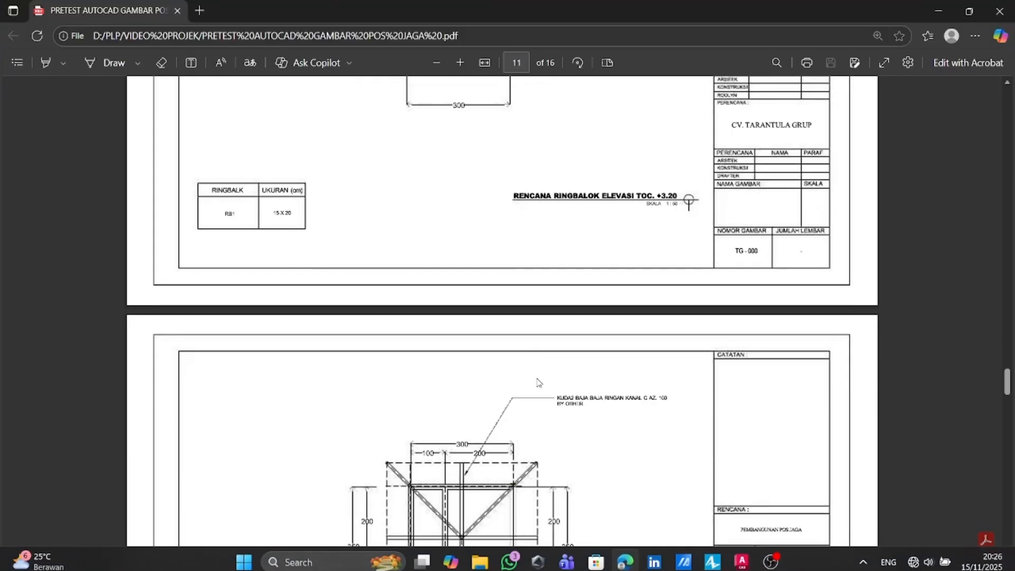
scroll(539, 382, down, 2)
scroll(538, 382, down, 10)
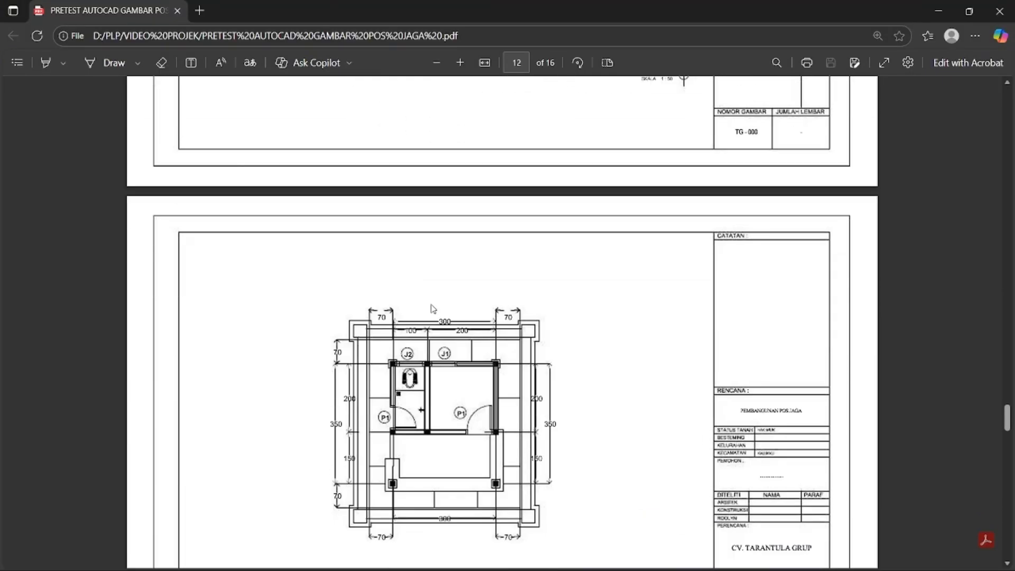
scroll(433, 308, up, 10)
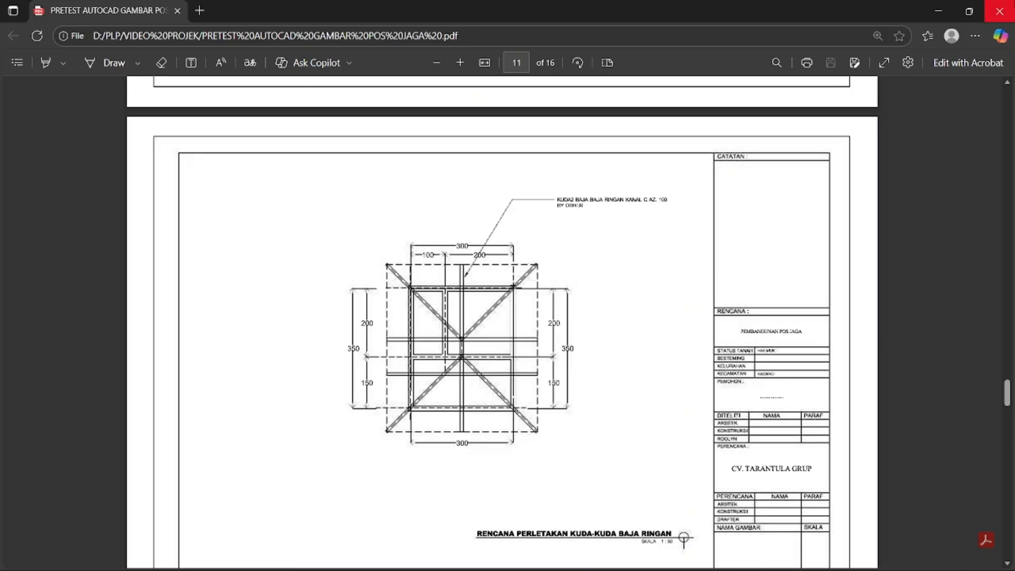
click(939, 7)
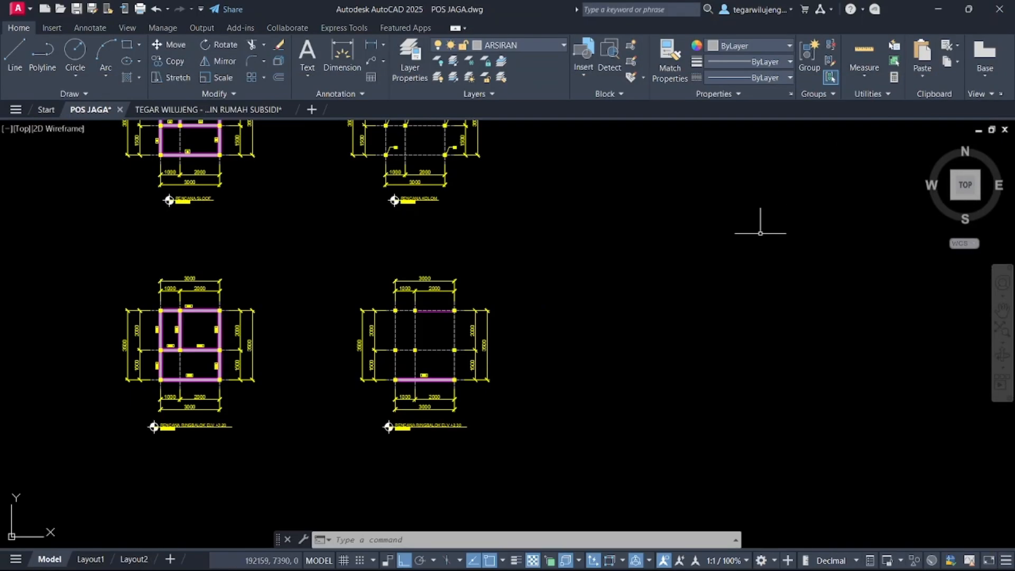
scroll(507, 301, down, 6)
mouse_move(410, 233)
middle_down()
mouse_move(385, 226)
mouse_move(460, 223)
middle_up()
scroll(410, 302, up, 7)
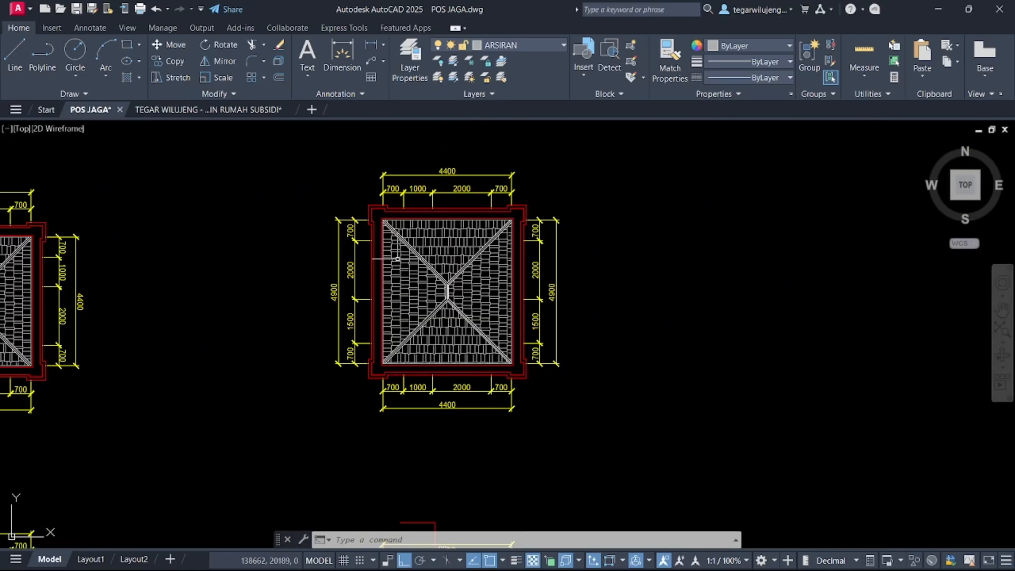
scroll(364, 201, up, 2)
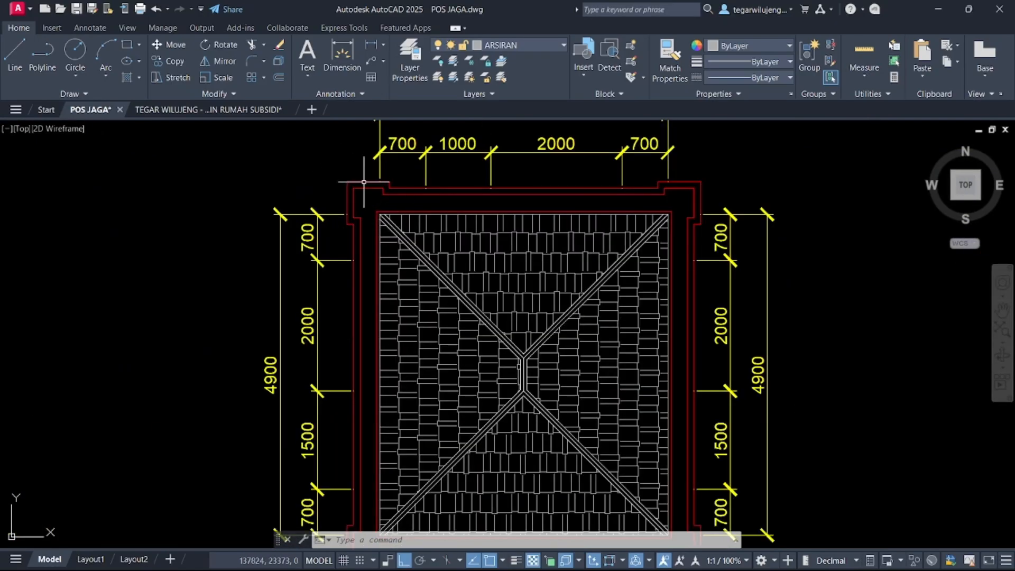
scroll(352, 205, down, 5)
click(295, 165)
click(523, 395)
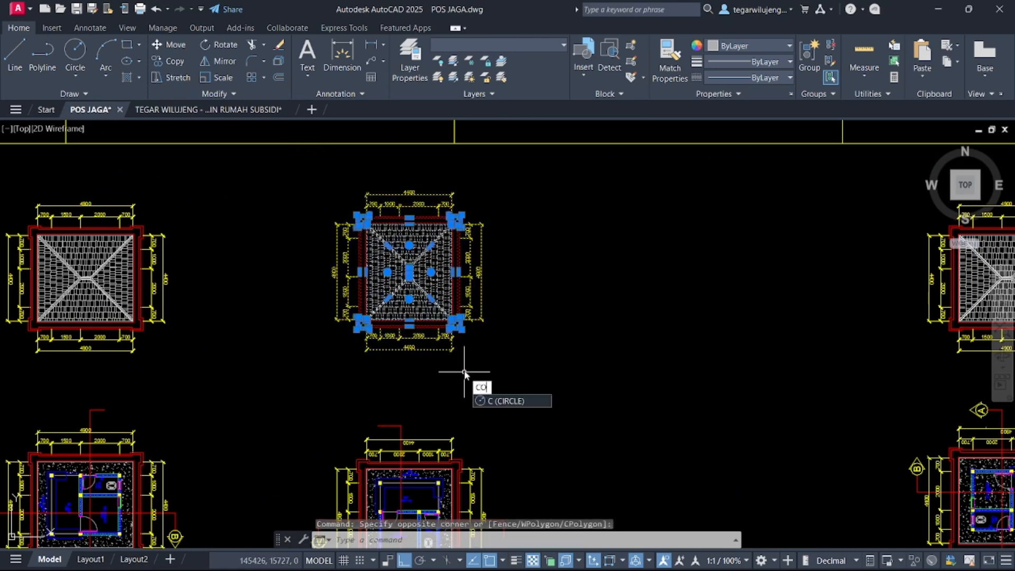
key(Return)
scroll(306, 364, down, 5)
click(337, 340)
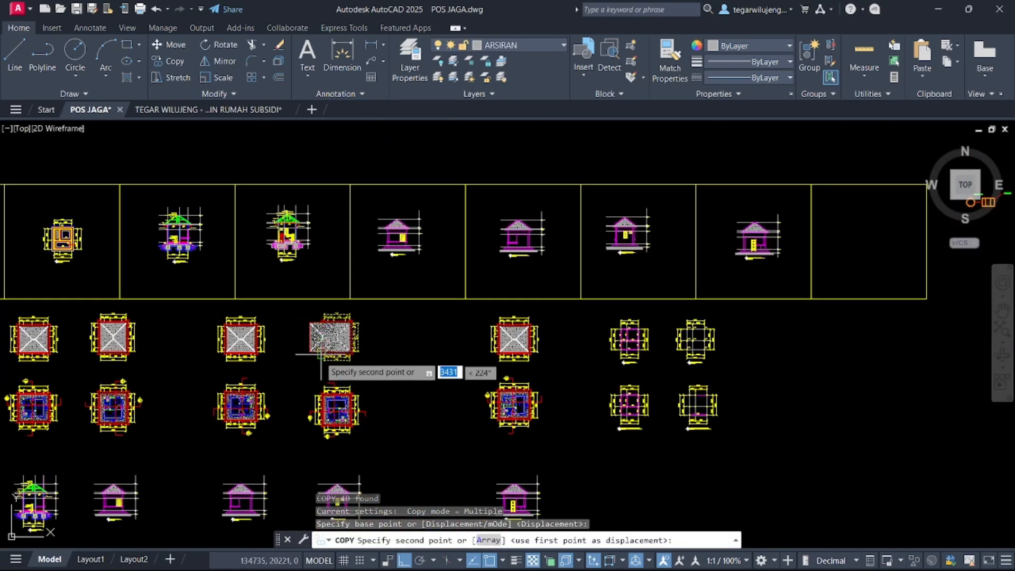
key(F8)
middle_drag(390, 358, 645, 356)
key(Escape)
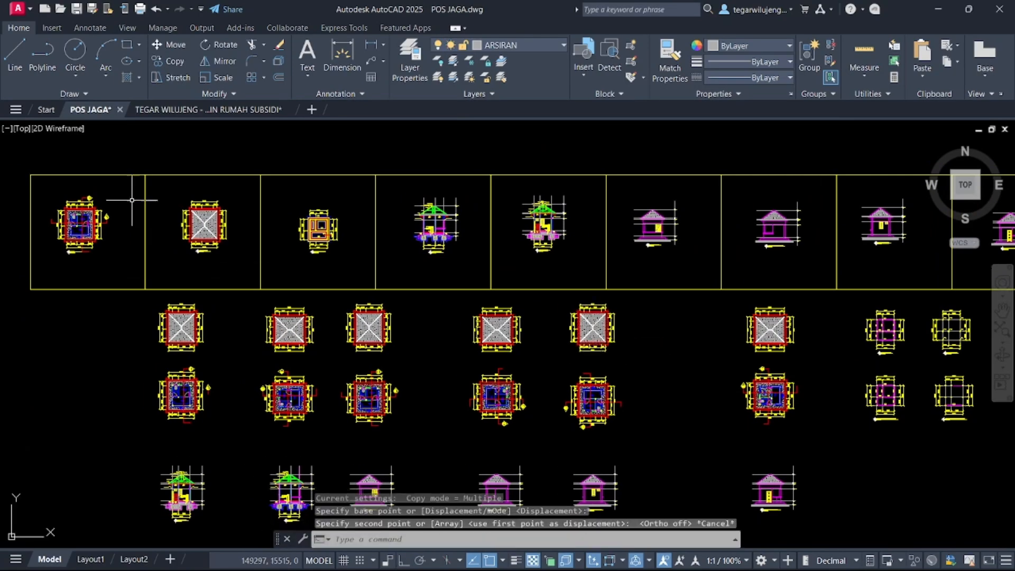
Step: Copy the framed roof plan with its dimensions and title to the free space beside the RENCANA KOLOM plan
scroll(176, 194, up, 5)
click(177, 194)
click(406, 412)
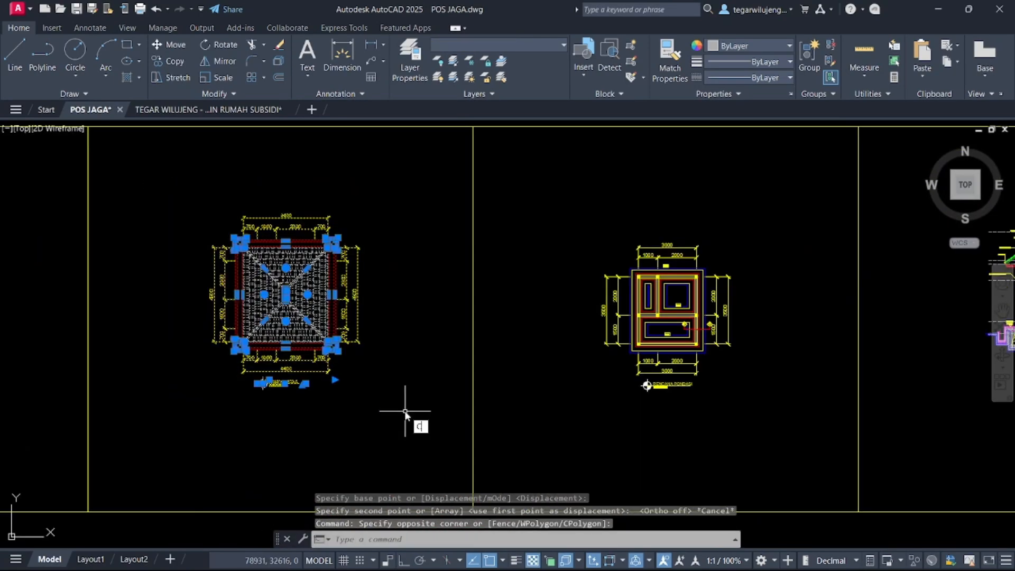
text(co)
key(Return)
click(295, 321)
scroll(296, 321, down, 5)
scroll(240, 298, up, 1)
scroll(607, 296, up, 6)
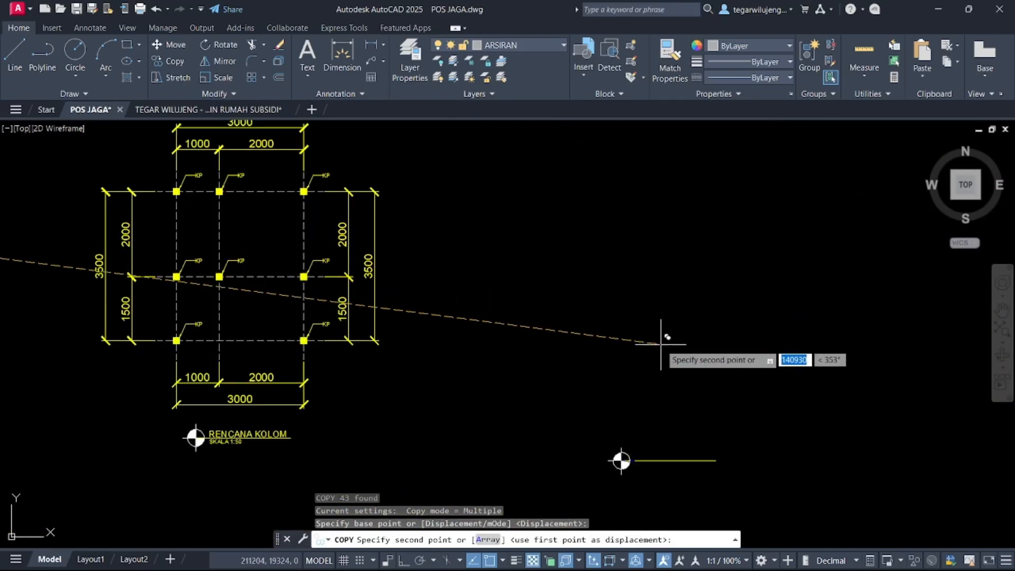
click(668, 338)
scroll(668, 338, down, 5)
scroll(598, 244, up, 7)
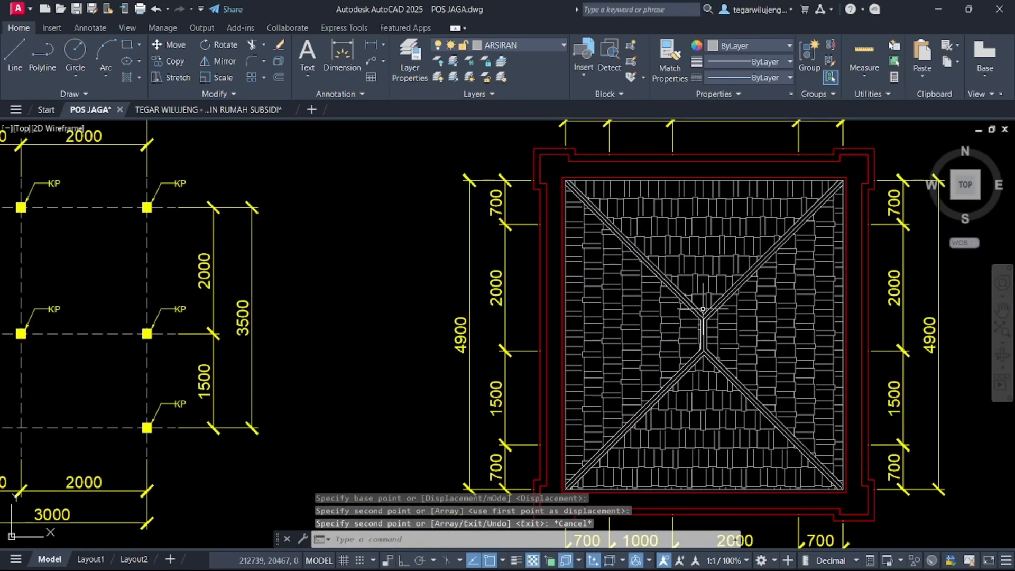
key(Escape)
Step: Delete the roof tile hatches from all four slopes of the copied roof plan
click(557, 259)
click(662, 264)
click(609, 203)
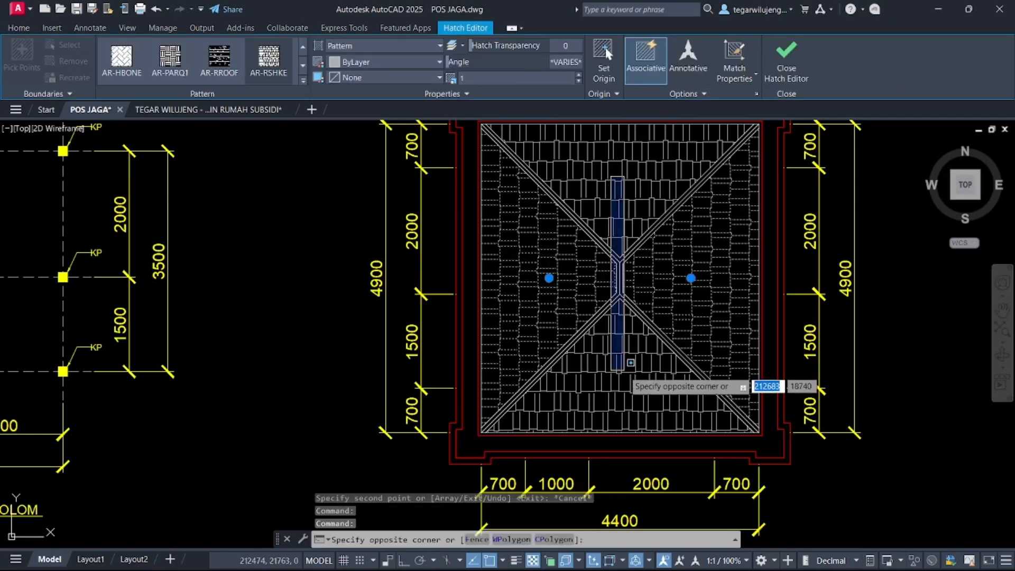
click(594, 197)
key(Delete)
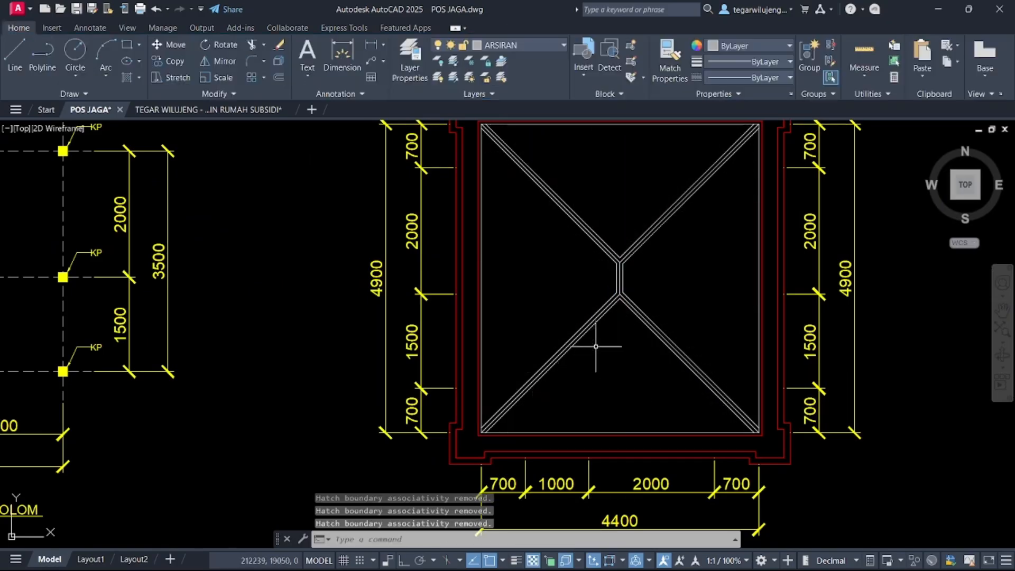
Step: Create a layer named RENCANA ATAP with the colour magenta and make it the current layer
middle_drag(505, 261, 574, 366)
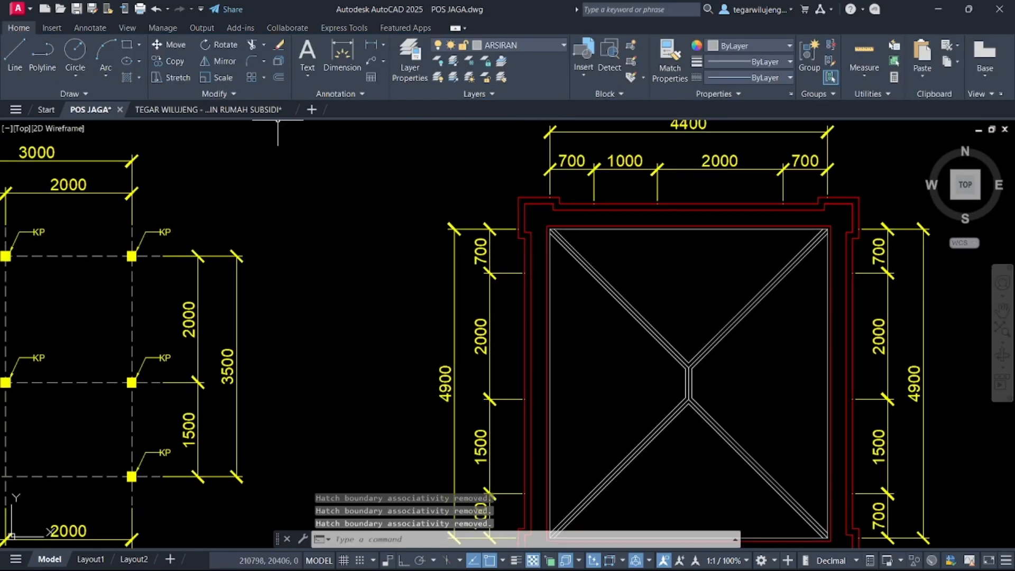
click(411, 62)
scroll(211, 256, down, 10)
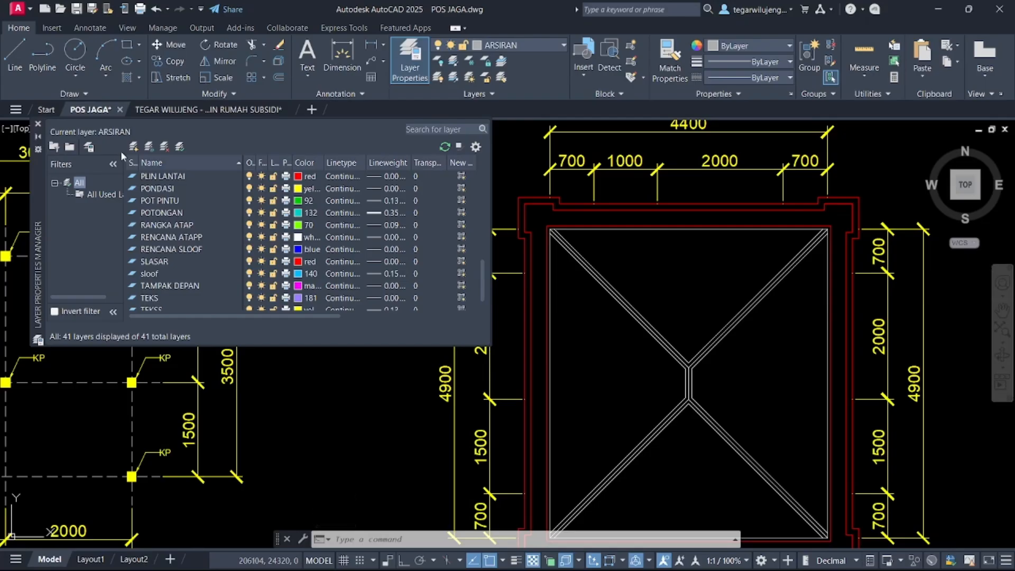
click(135, 146)
text(RENCANA ATAP)
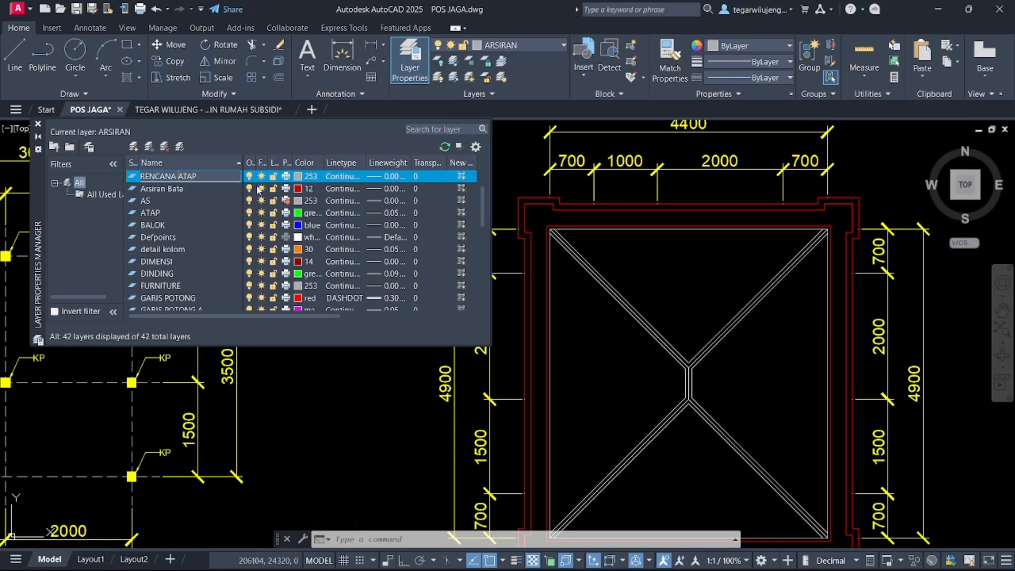
click(298, 175)
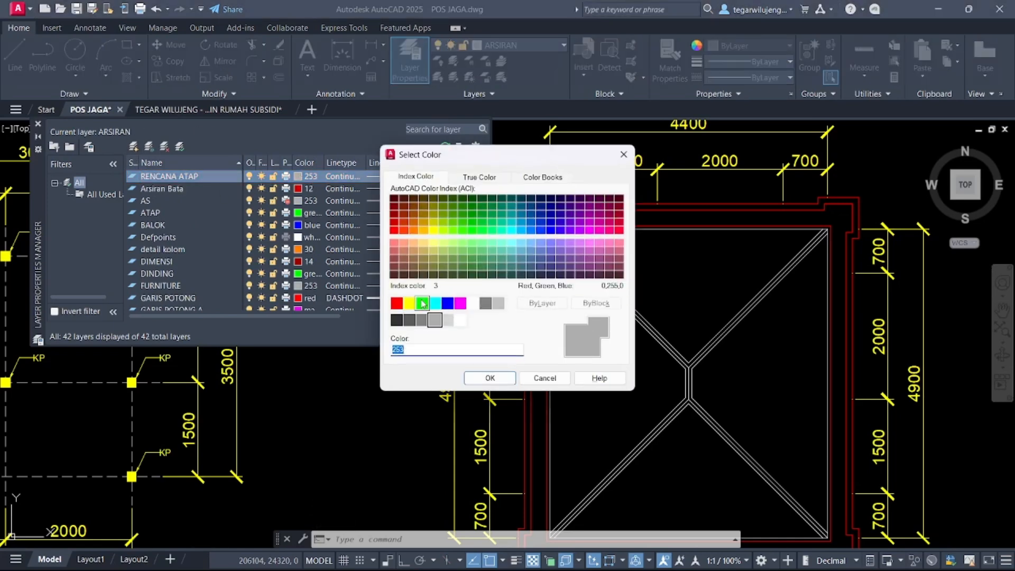
click(488, 377)
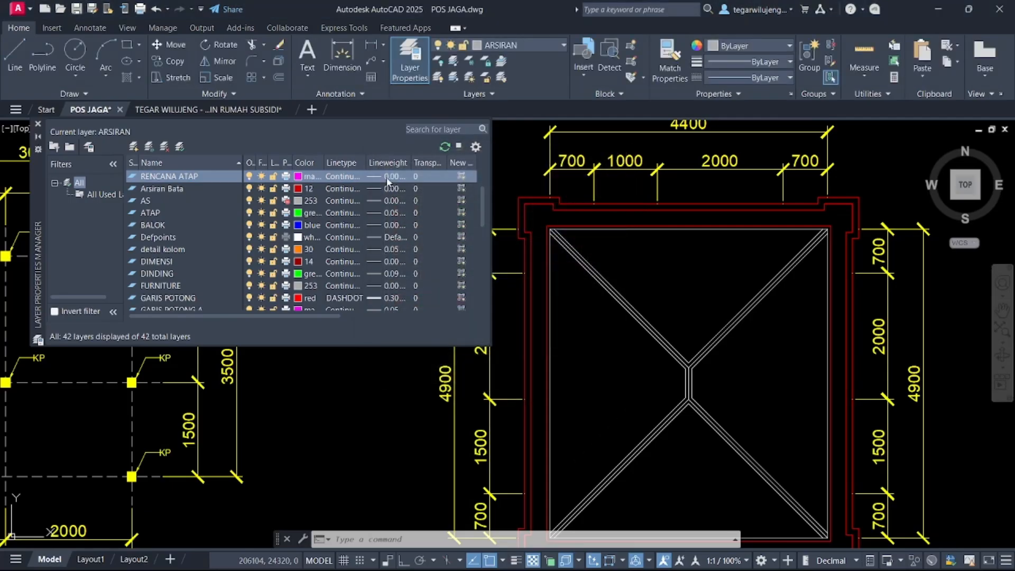
click(417, 78)
click(529, 45)
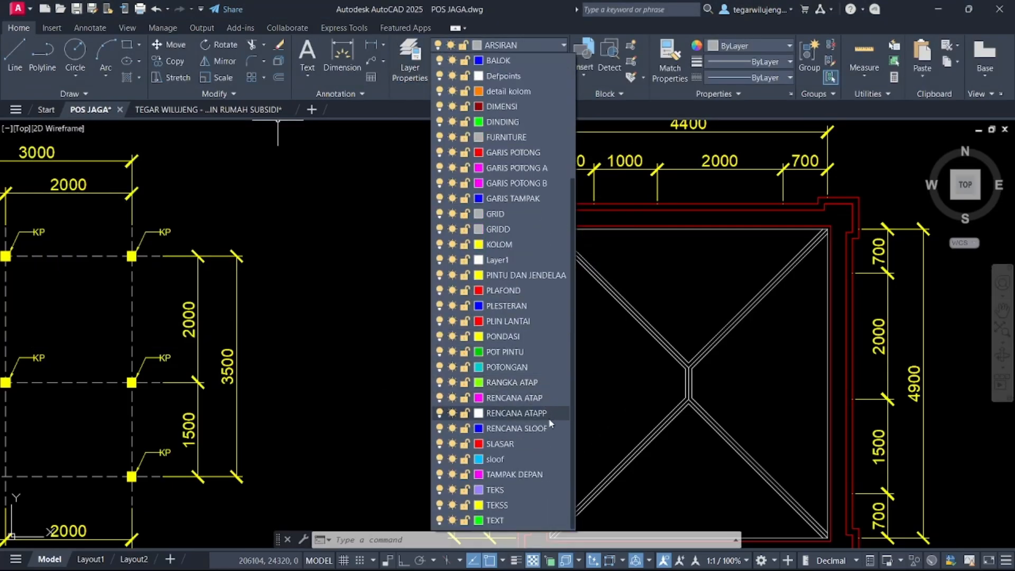
click(536, 399)
Step: Copy the roof truss portion with its labels from the section drawing to the free space beside the copied roof plan
scroll(748, 301, down, 6)
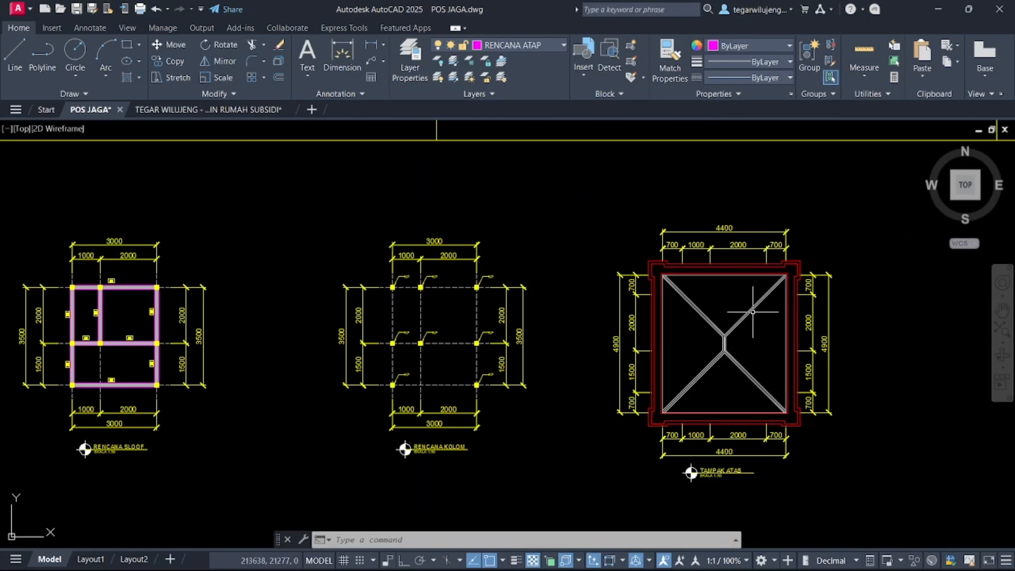
scroll(402, 304, down, 3)
scroll(188, 312, up, 6)
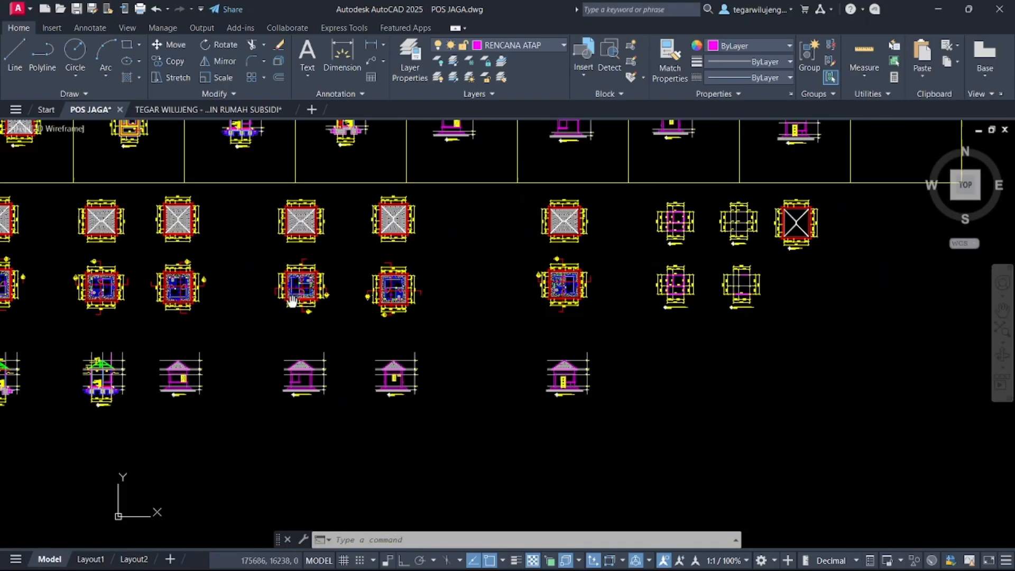
scroll(369, 353, up, 7)
scroll(302, 341, down, 3)
middle_drag(302, 338, 475, 327)
scroll(105, 311, up, 5)
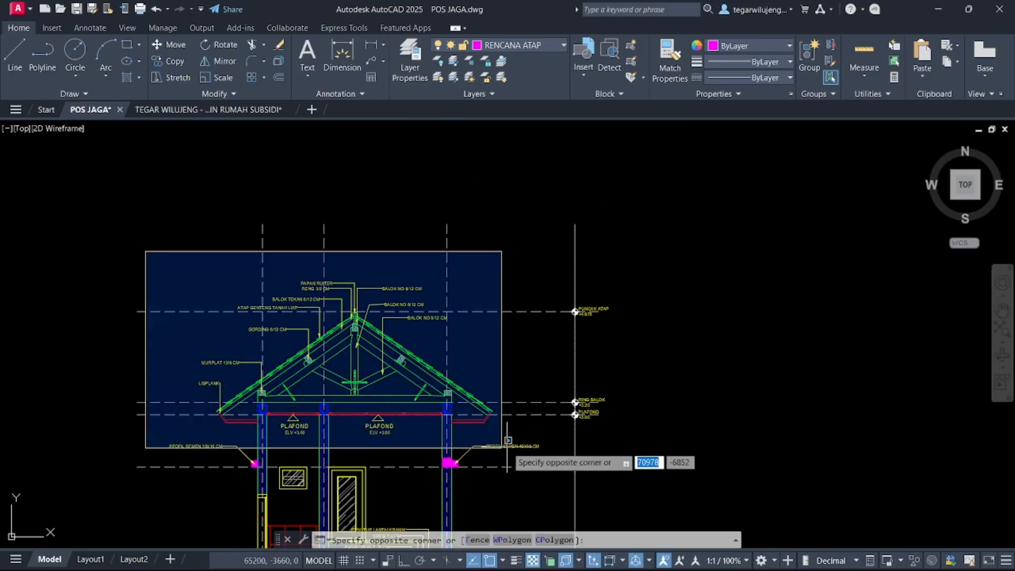
click(539, 450)
text(CO)
key(Return)
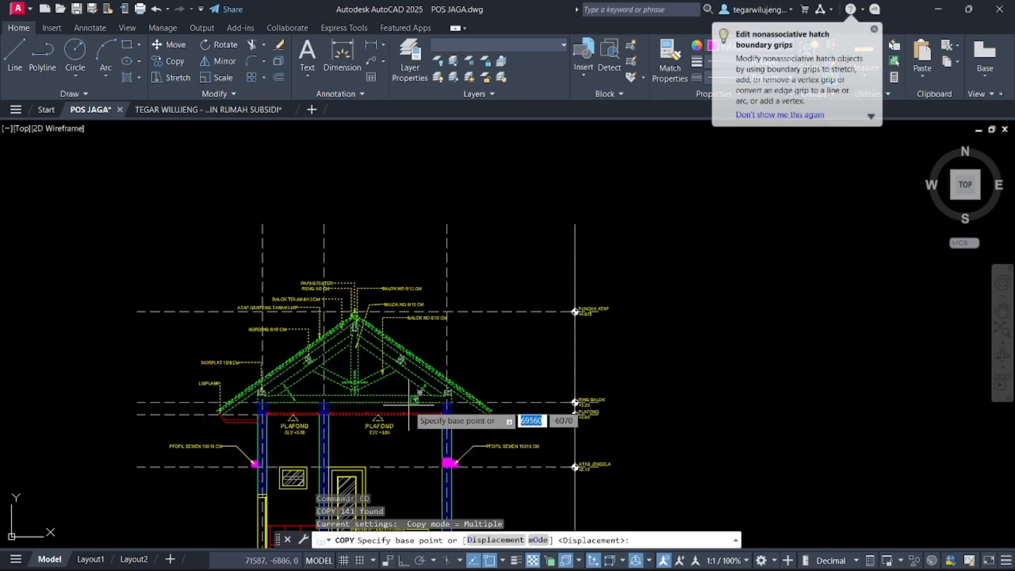
click(388, 395)
scroll(254, 448, down, 10)
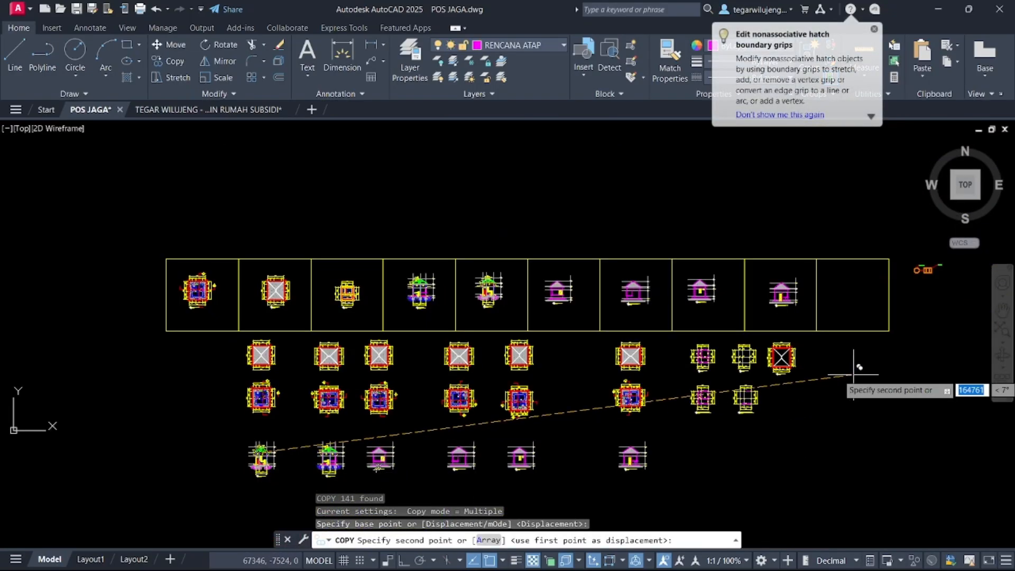
key(F8)
key(F8)
scroll(825, 357, up, 5)
scroll(815, 354, up, 4)
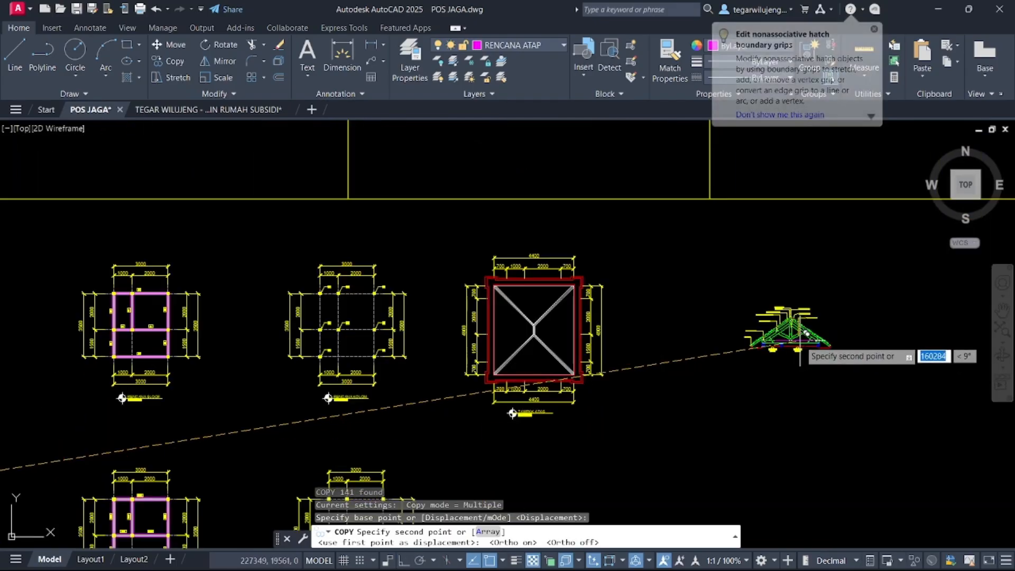
click(817, 345)
key(Escape)
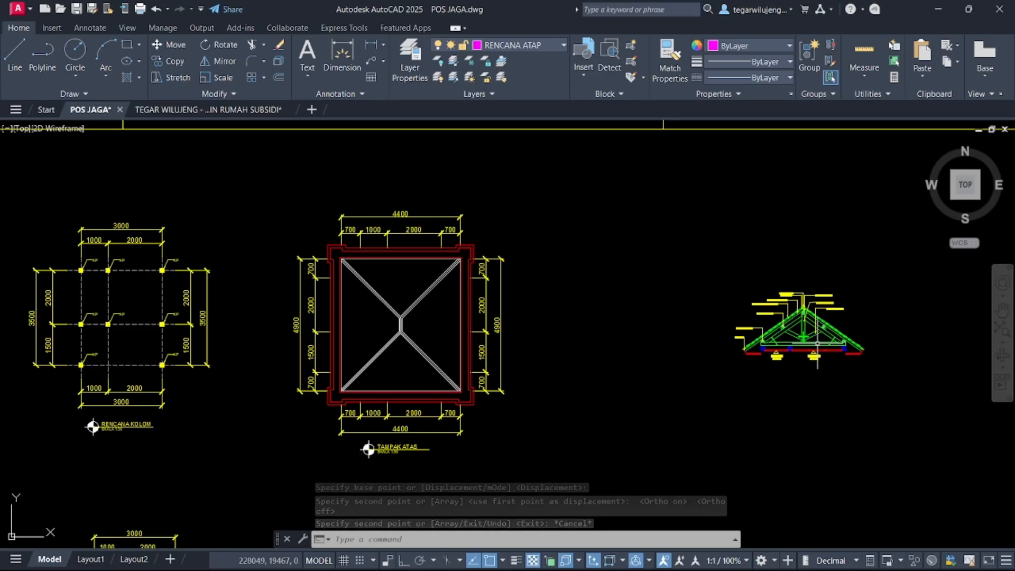
right_click(851, 101)
click(747, 323)
key(Escape)
scroll(746, 283, up, 5)
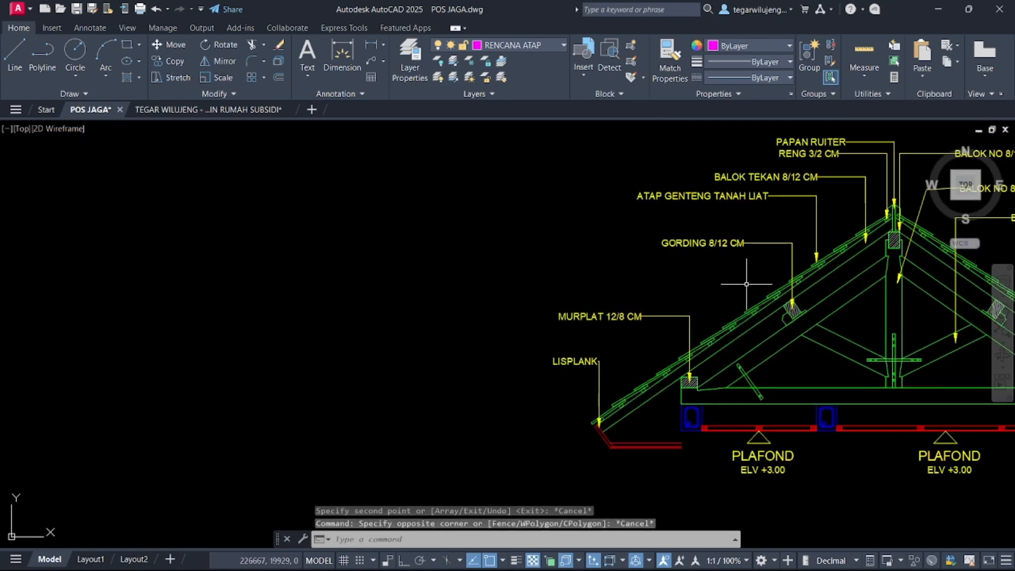
Step: Draw a vertical construction line through the middle of the ridge in the copied roof plan
scroll(746, 284, down, 5)
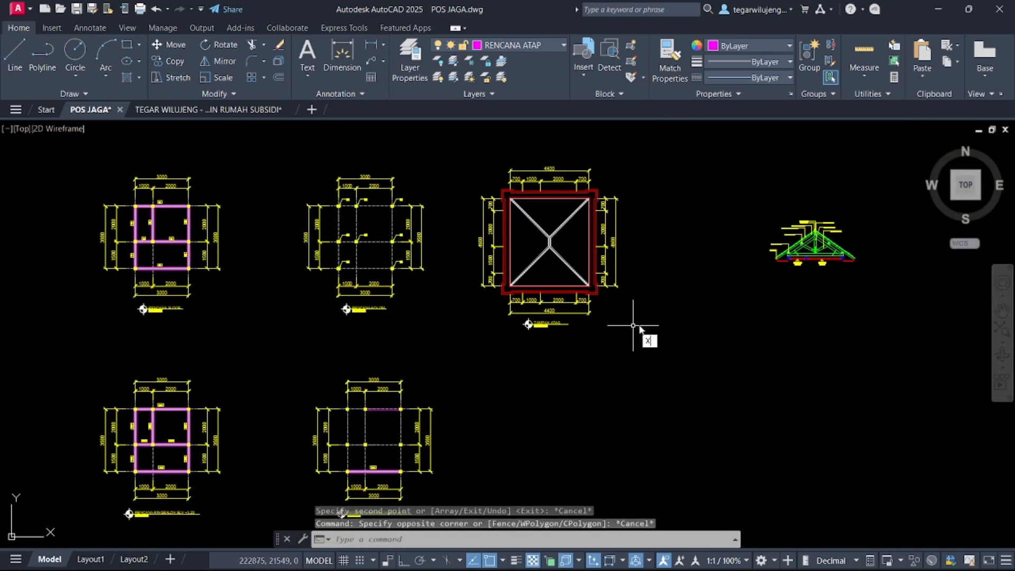
key(Return)
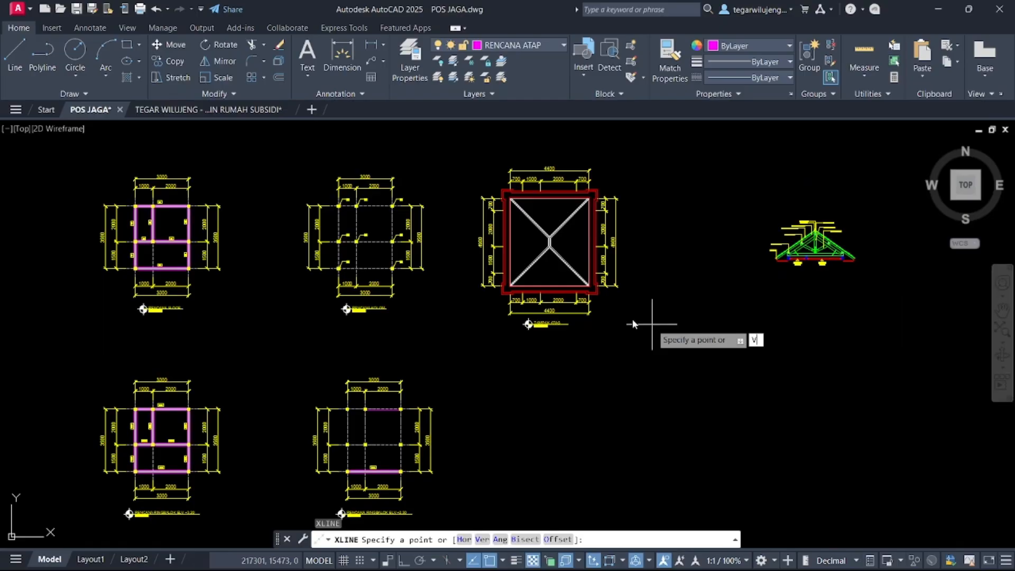
text(V)
key(Return)
scroll(523, 251, up, 8)
scroll(497, 286, down, 5)
key(Escape)
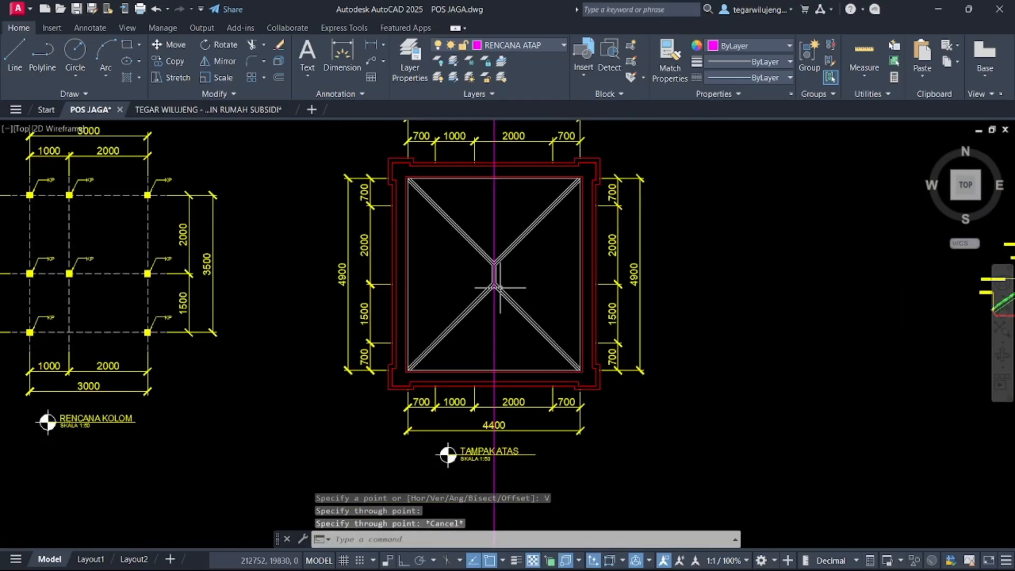
Step: Move the copied truss section by its apex to just below the roof plan, aligned on the vertical construction line
scroll(499, 288, down, 5)
click(650, 248)
click(779, 362)
text(M)
key(Return)
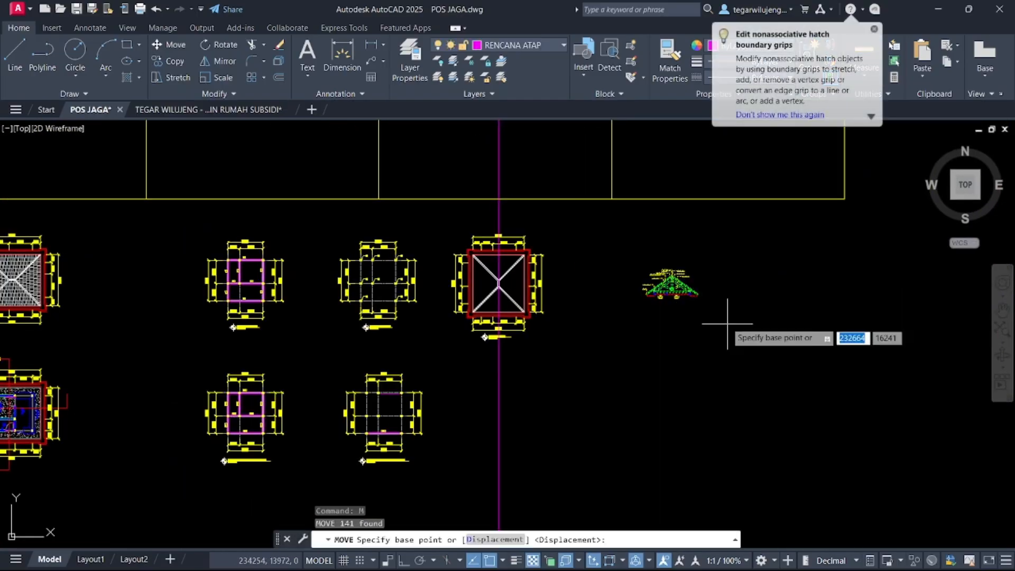
scroll(670, 286, up, 10)
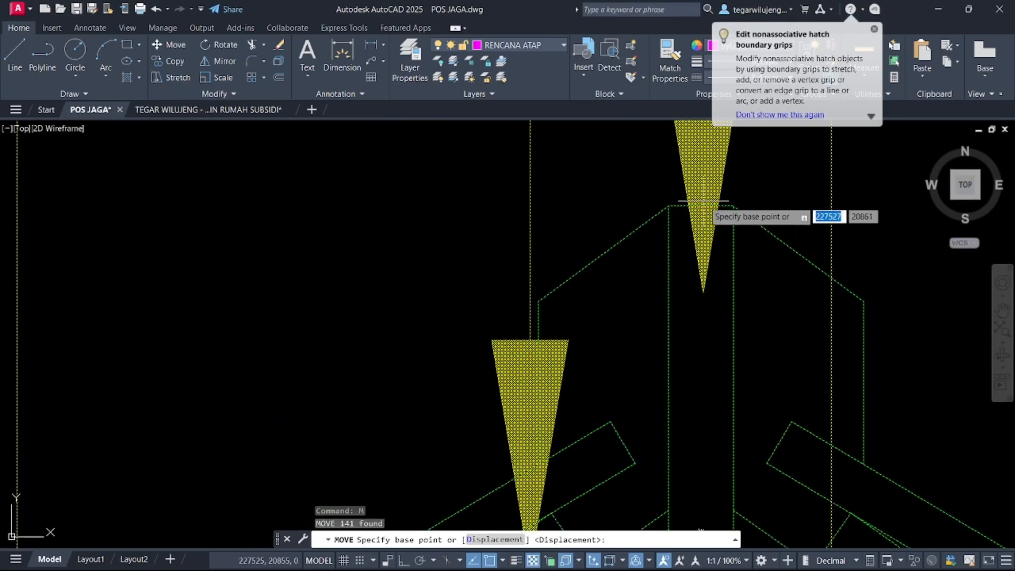
click(700, 206)
scroll(700, 206, down, 10)
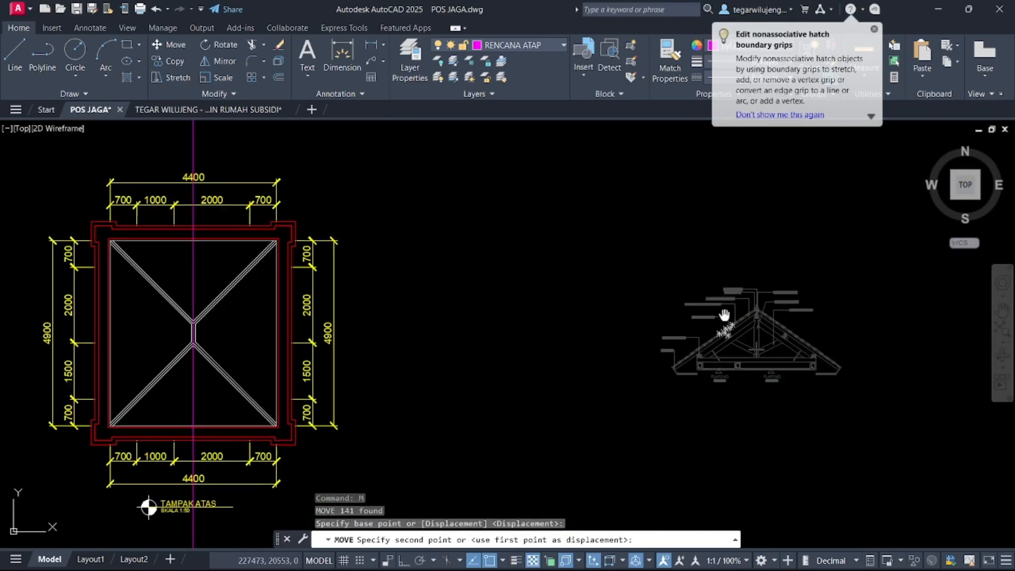
click(285, 392)
key(Escape)
scroll(371, 378, down, 3)
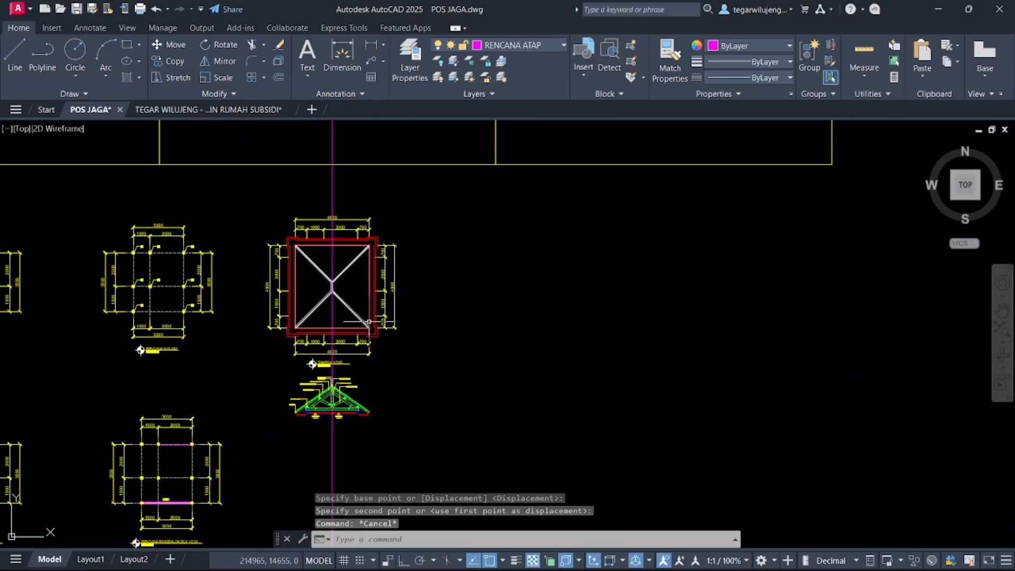
key(Escape)
scroll(351, 274, up, 7)
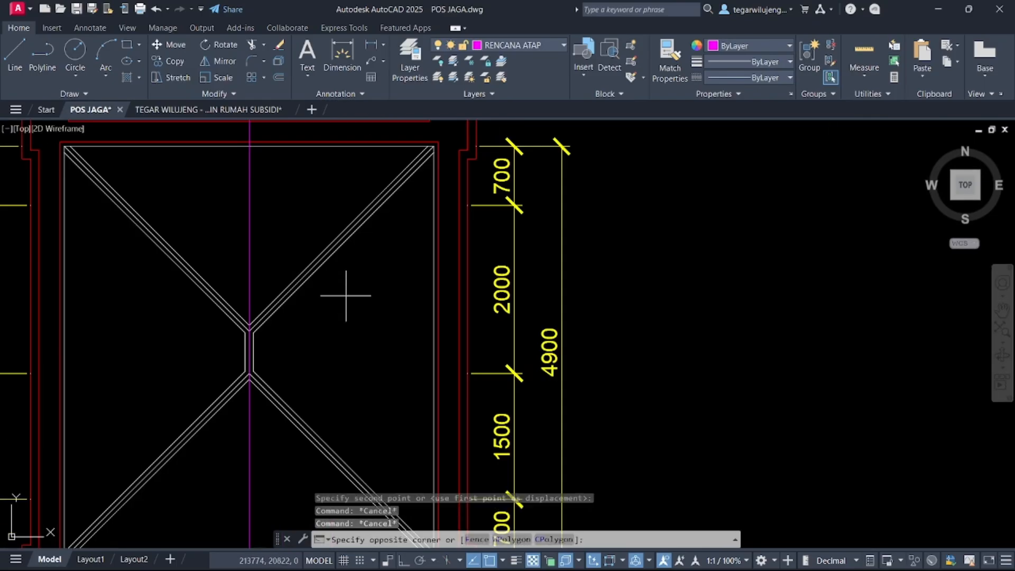
click(346, 296)
click(301, 227)
click(209, 258)
click(159, 280)
middle_drag(301, 351, 323, 231)
click(328, 256)
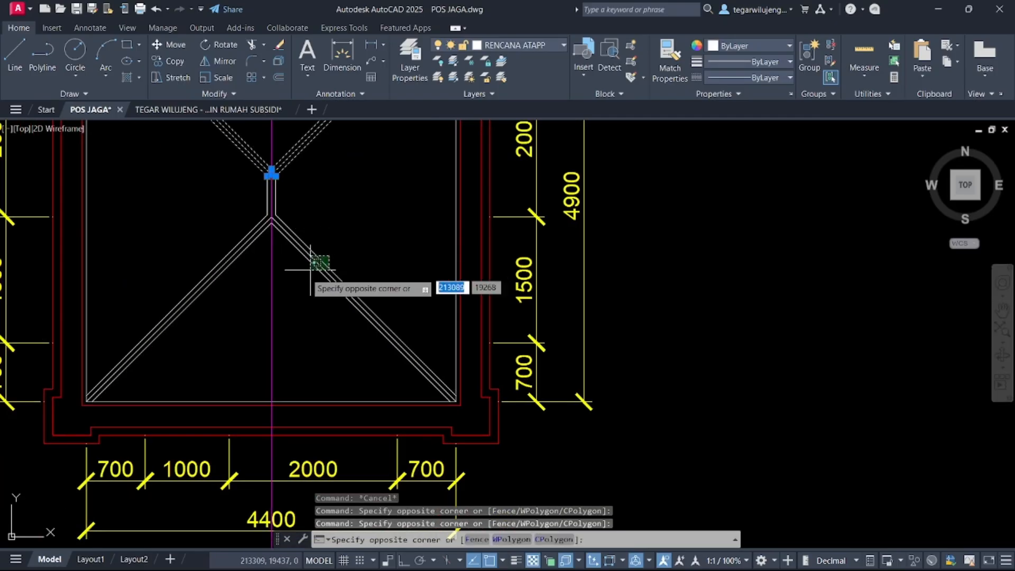
click(271, 243)
key(Escape)
key(Escape)
Step: Switch to the reference PDF and capture a screenshot of the RENCANA PERLETAKAN KUDA-KUDA BAJA RINGAN plan
scroll(355, 324, down, 6)
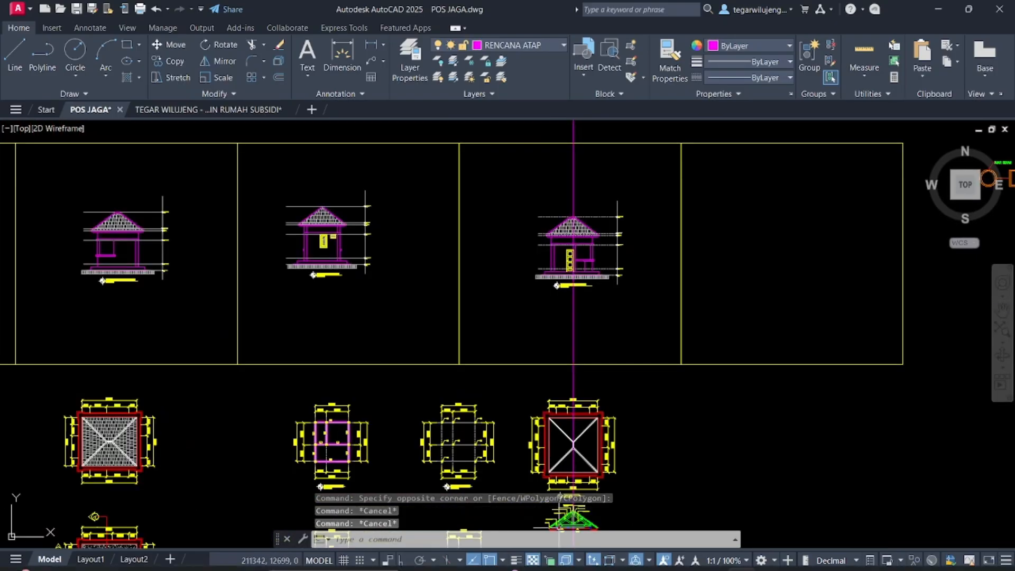
mouse_move(550, 567)
click(622, 556)
scroll(502, 323, down, 1)
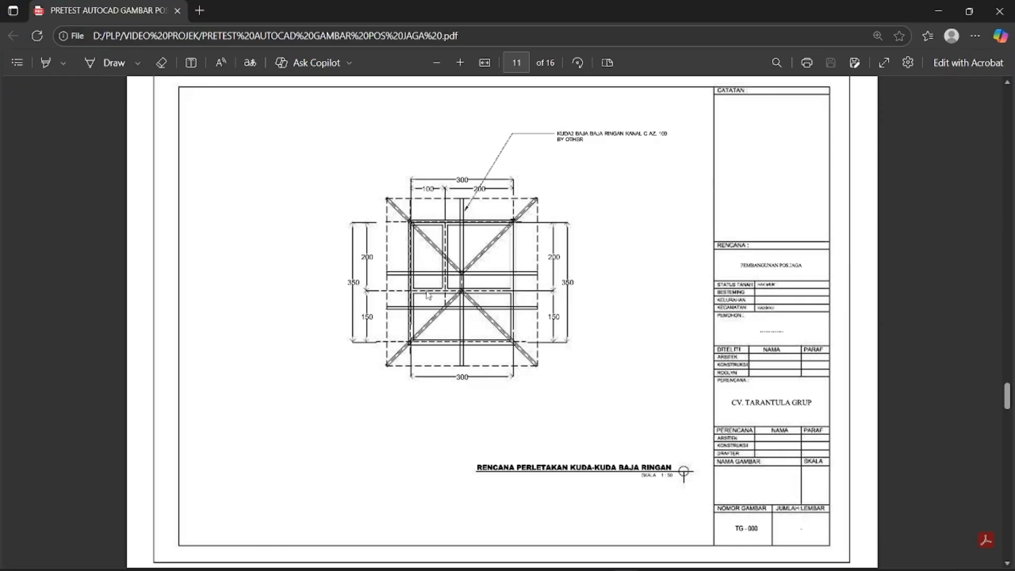
key(super+shift+s)
drag(315, 157, 603, 412)
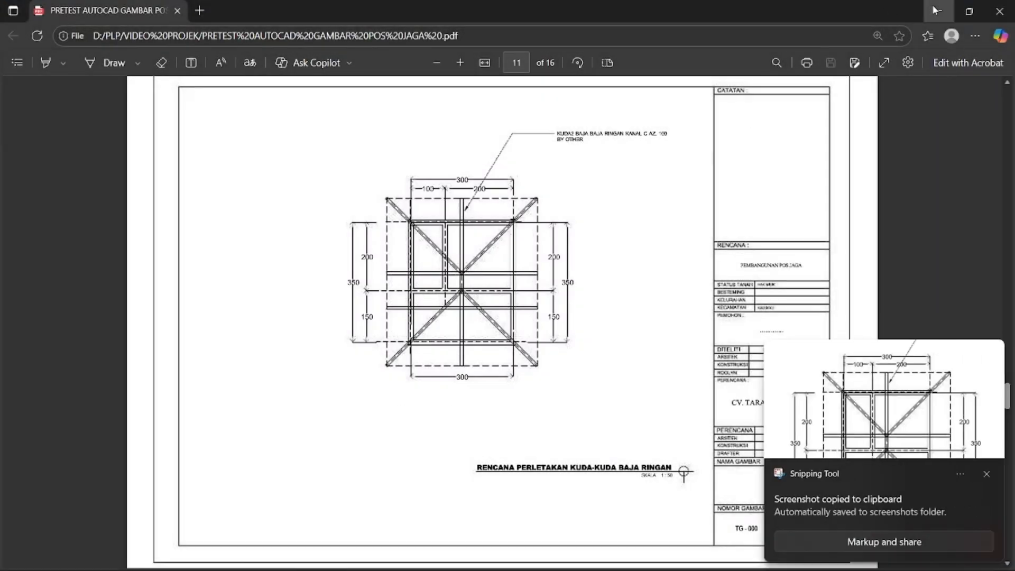
Step: Return to AutoCAD and paste the captured truss layout image into the free space beside the copied roof plan
key(alt+Tab)
key(ctrl+v)
scroll(511, 322, up, 2)
middle_drag(511, 321, 501, 340)
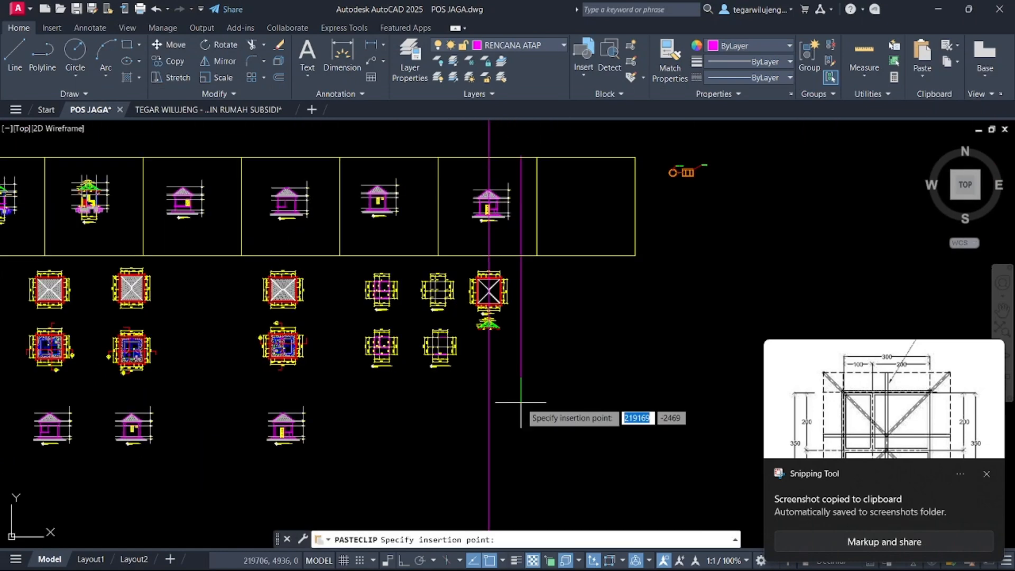
click(571, 507)
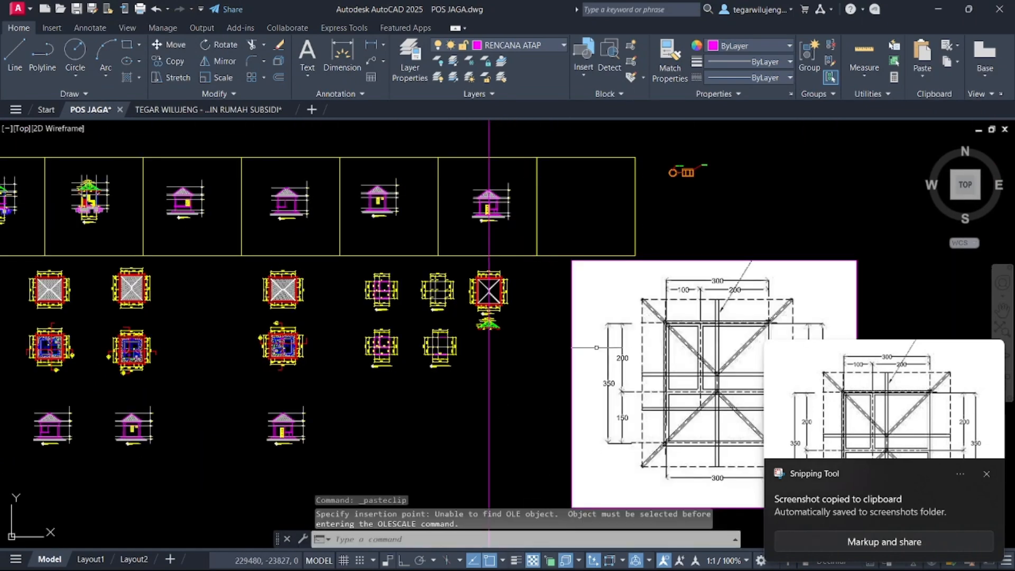
middle_drag(571, 507, 453, 424)
key(Escape)
scroll(593, 298, up, 2)
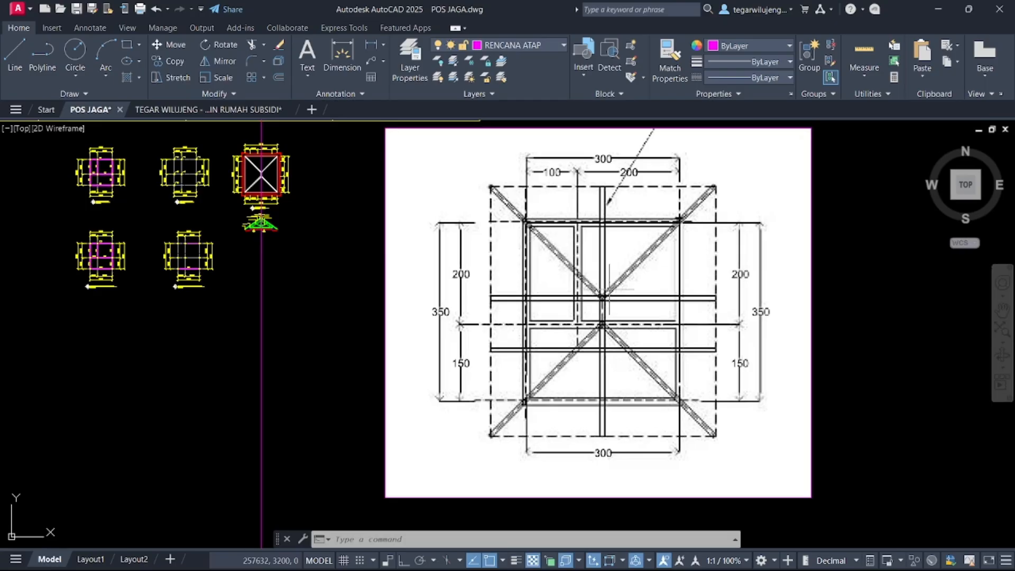
Step: Copy the floor plan's upper-left column and the SLASAR outline onto the RENCANA SLOOF plan, aligned on the matching column centre
scroll(592, 299, down, 4)
scroll(286, 247, up, 5)
middle_drag(644, 239, 615, 229)
scroll(743, 219, up, 3)
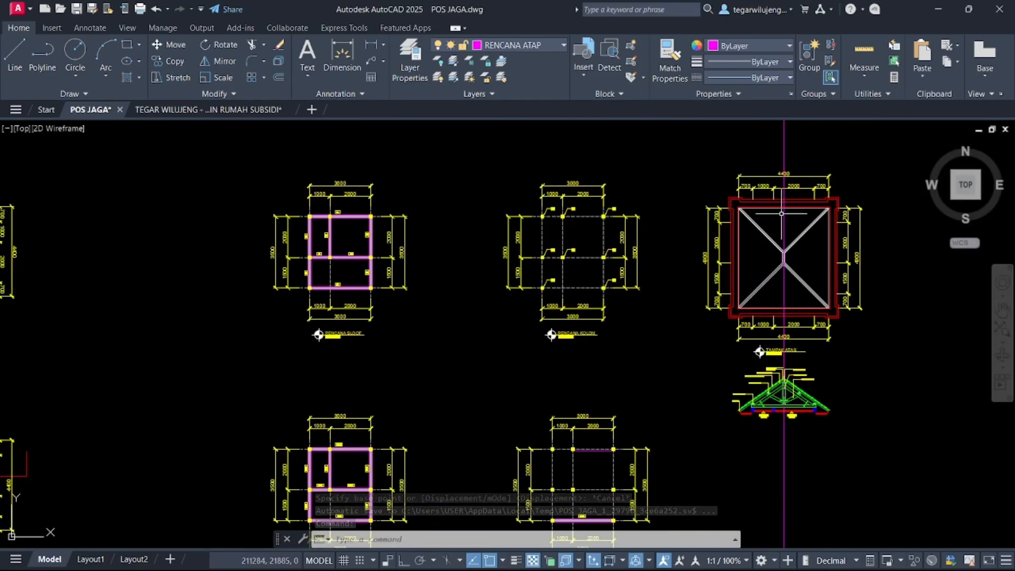
scroll(661, 217, down, 4)
middle_drag(228, 220, 425, 249)
scroll(426, 249, down, 2)
scroll(275, 277, up, 10)
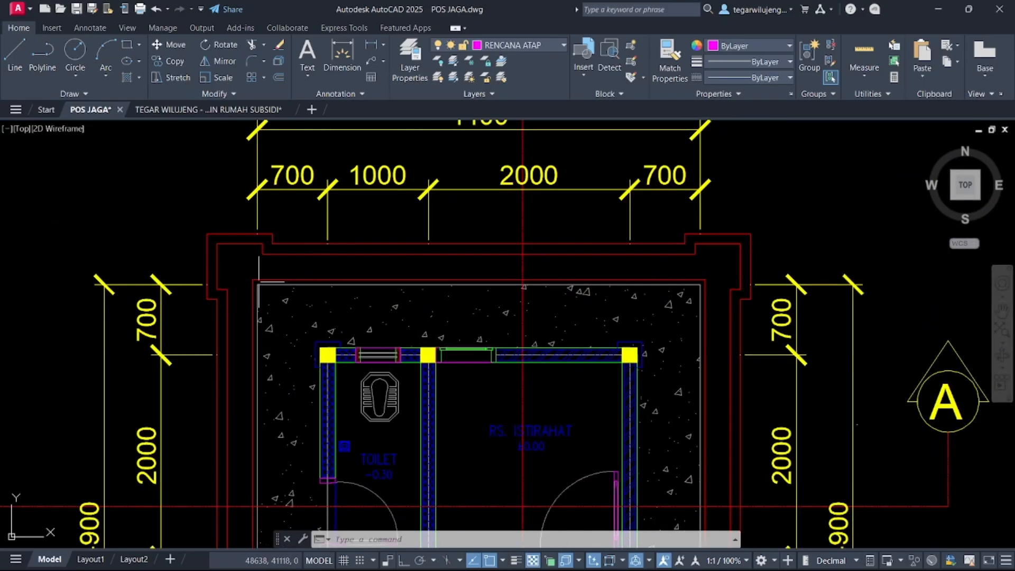
scroll(322, 352, up, 5)
click(303, 337)
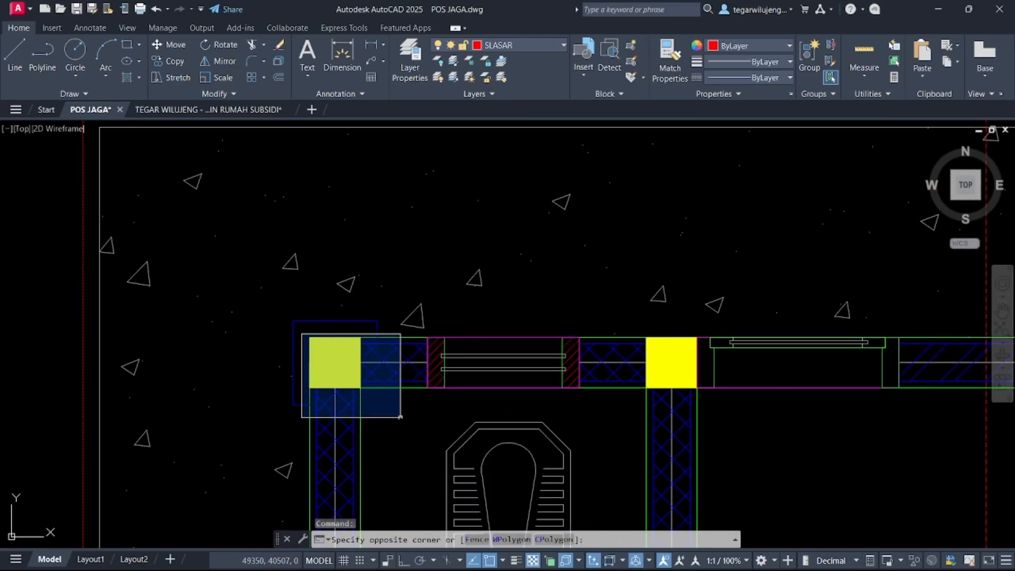
key(Return)
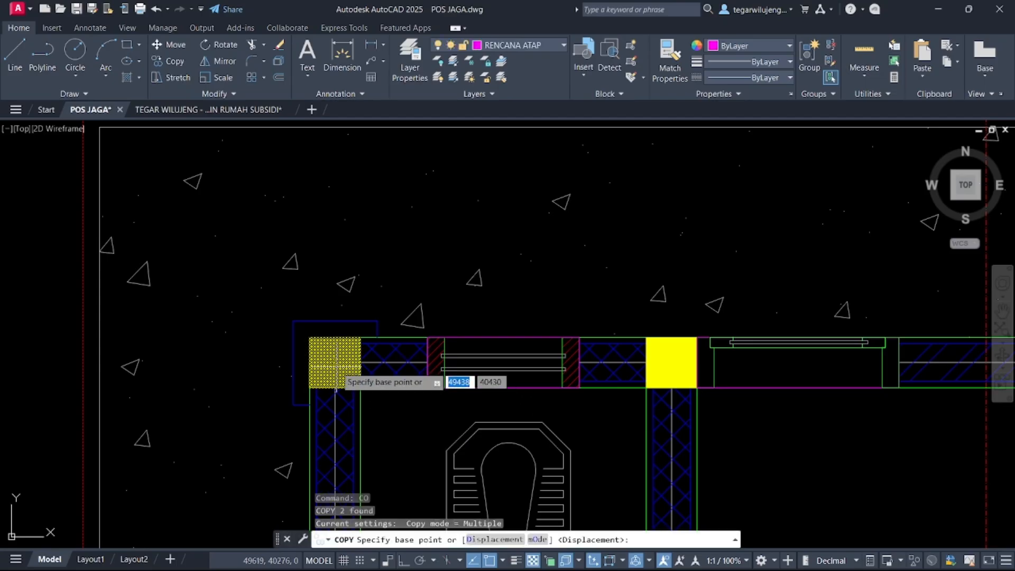
click(332, 351)
scroll(138, 347, down, 8)
scroll(139, 347, down, 3)
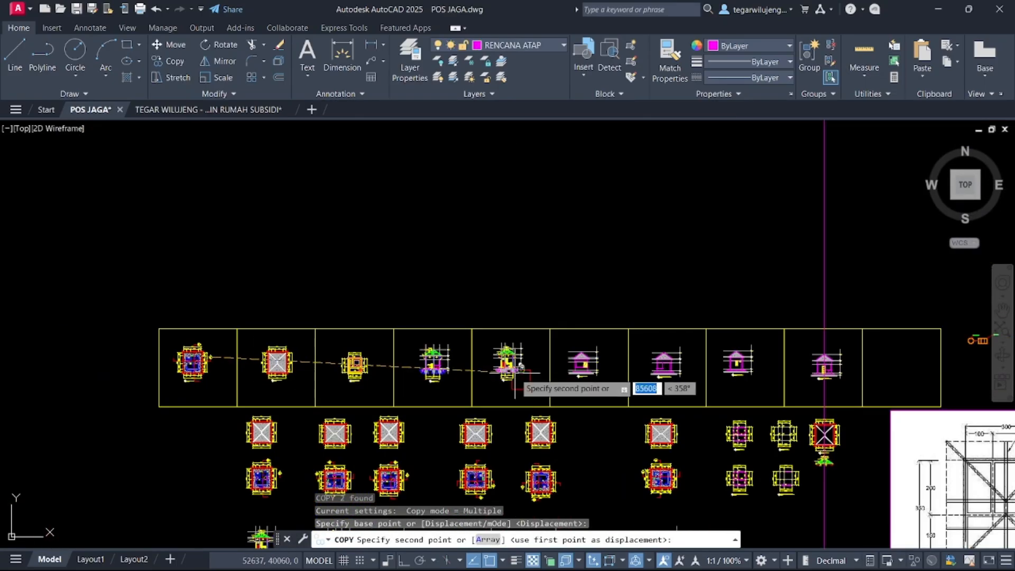
scroll(465, 276, up, 9)
scroll(532, 194, up, 8)
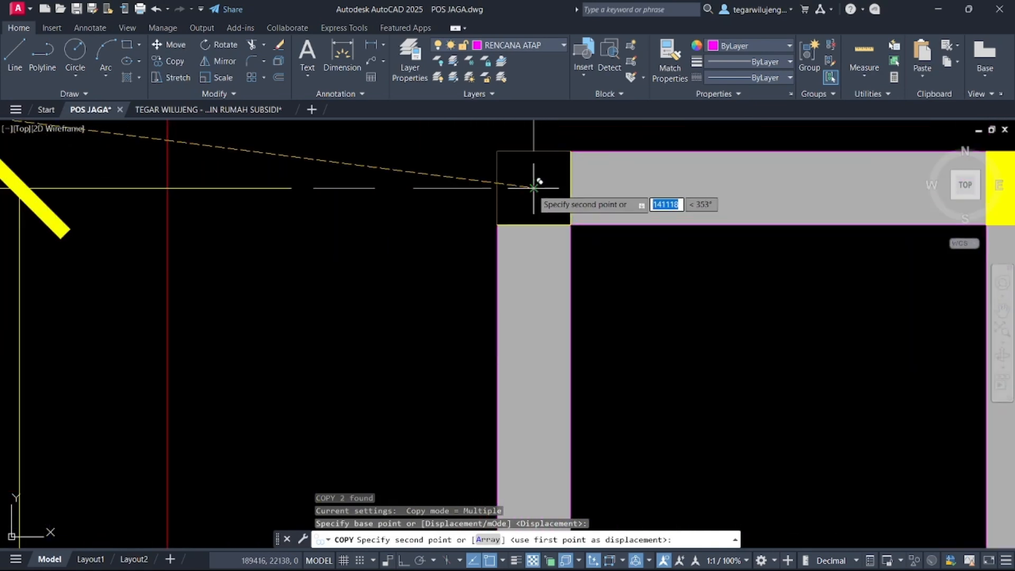
click(535, 188)
scroll(535, 190, down, 2)
key(Escape)
Step: Copy the RENCANA SLOOF beams, hatch and columns without the SL tags onto the copied roof plan, aligned by the SLASAR outline's upper-left corner
click(495, 164)
scroll(496, 164, down, 3)
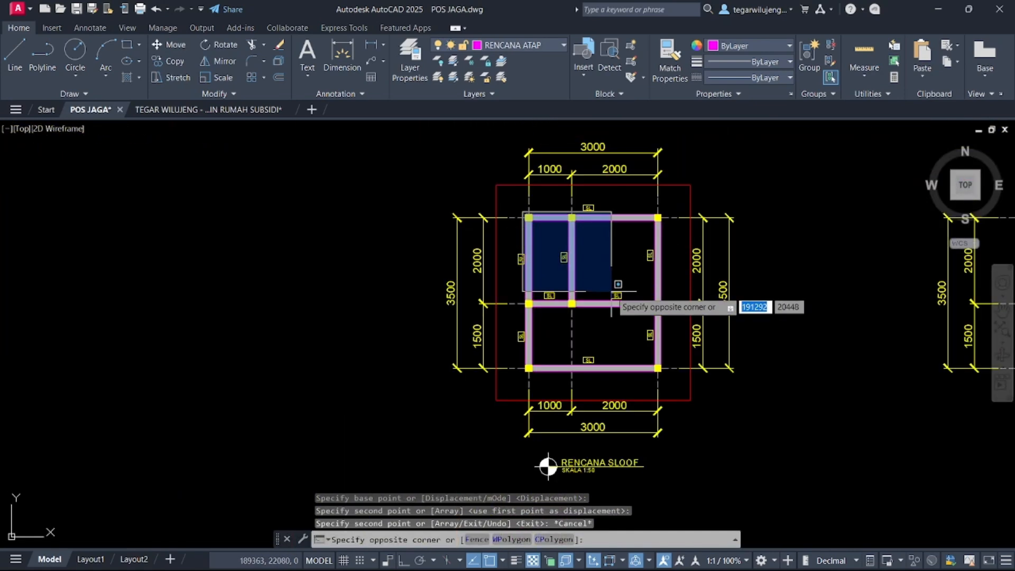
scroll(612, 305, up, 1)
click(616, 321)
click(566, 329)
scroll(537, 300, up, 3)
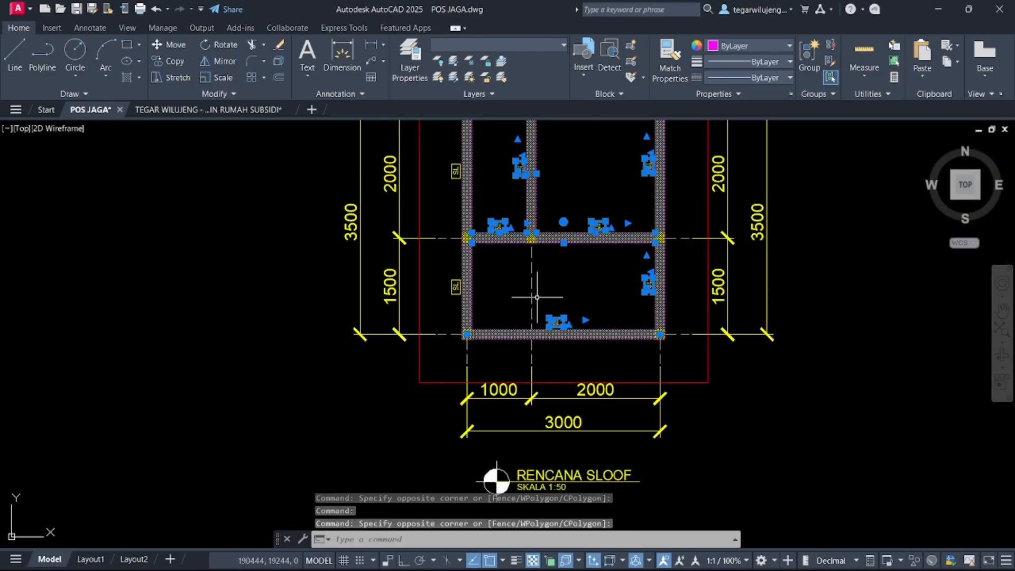
click(523, 301)
click(692, 275)
shift+click(580, 152)
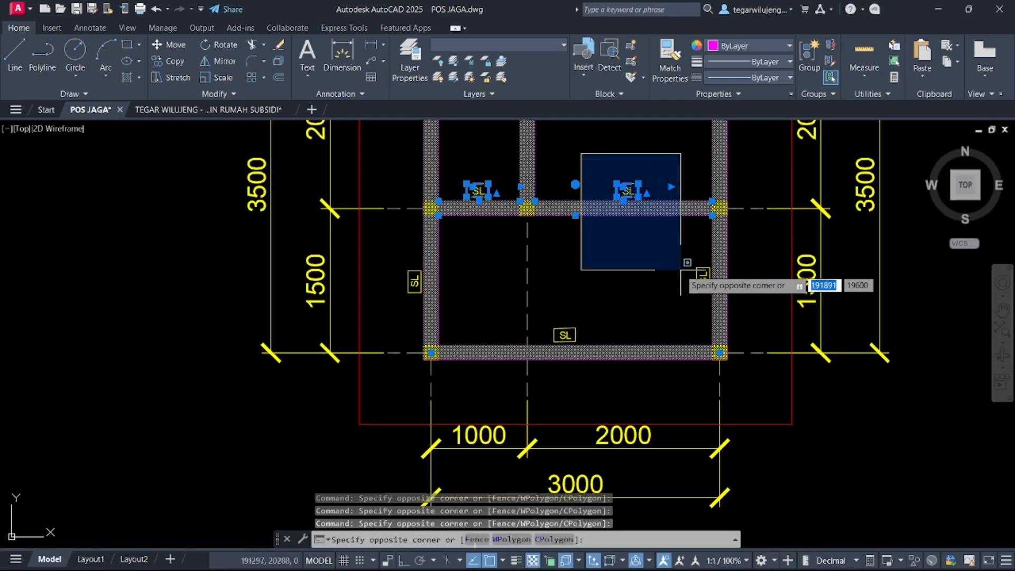
shift+click(668, 256)
shift+click(460, 165)
shift+click(512, 242)
scroll(512, 243, down, 3)
middle_drag(509, 242, 517, 334)
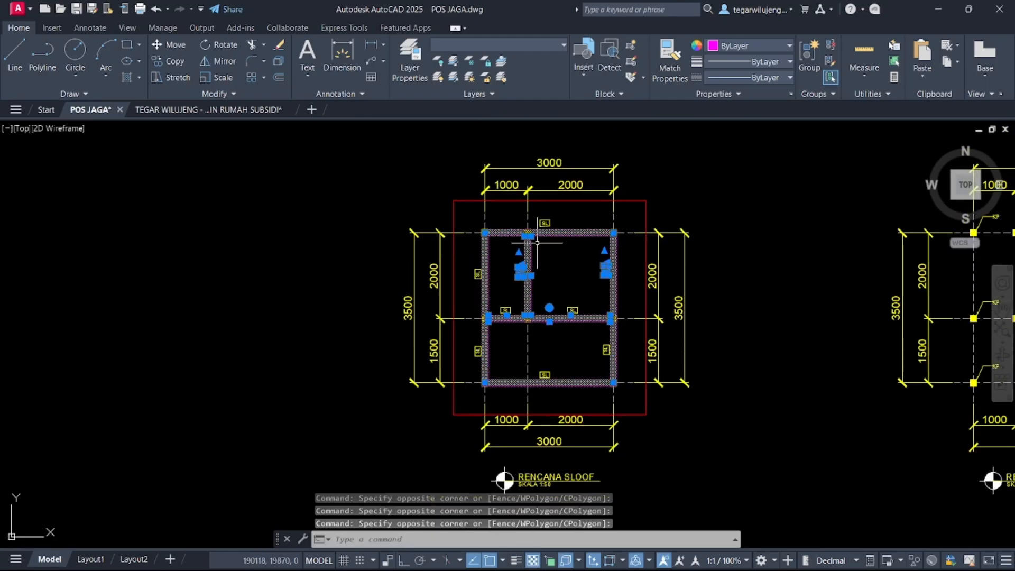
scroll(533, 253, up, 4)
shift+click(446, 265)
shift+click(712, 355)
middle_drag(488, 296, 529, 346)
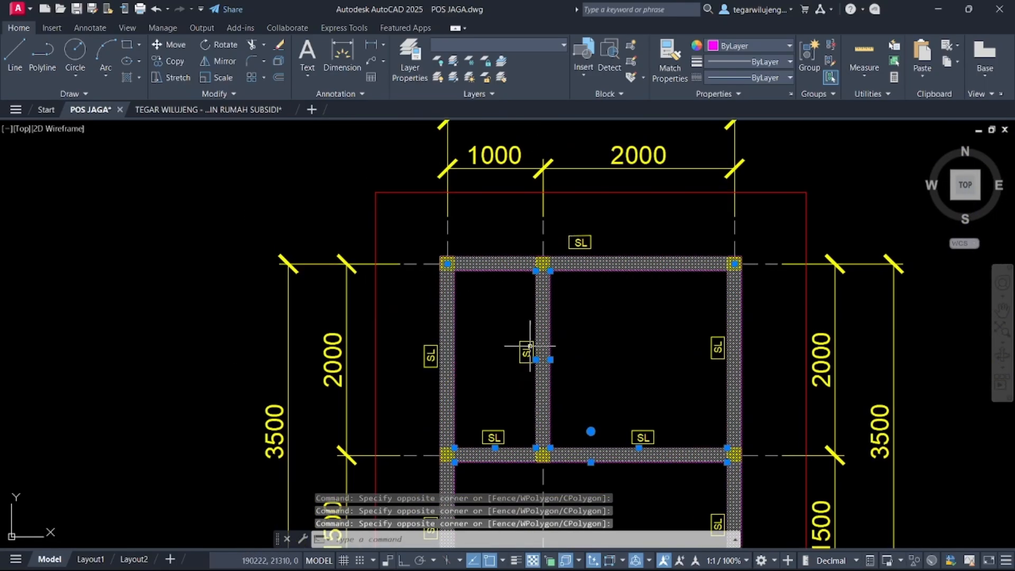
text(o)
key(Return)
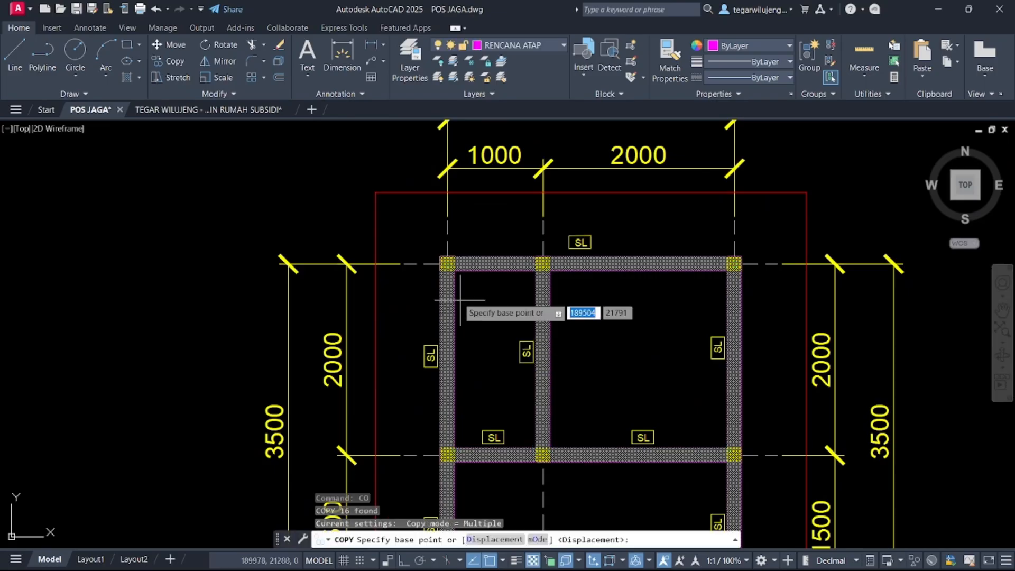
click(375, 192)
scroll(296, 270, down, 5)
scroll(729, 267, up, 6)
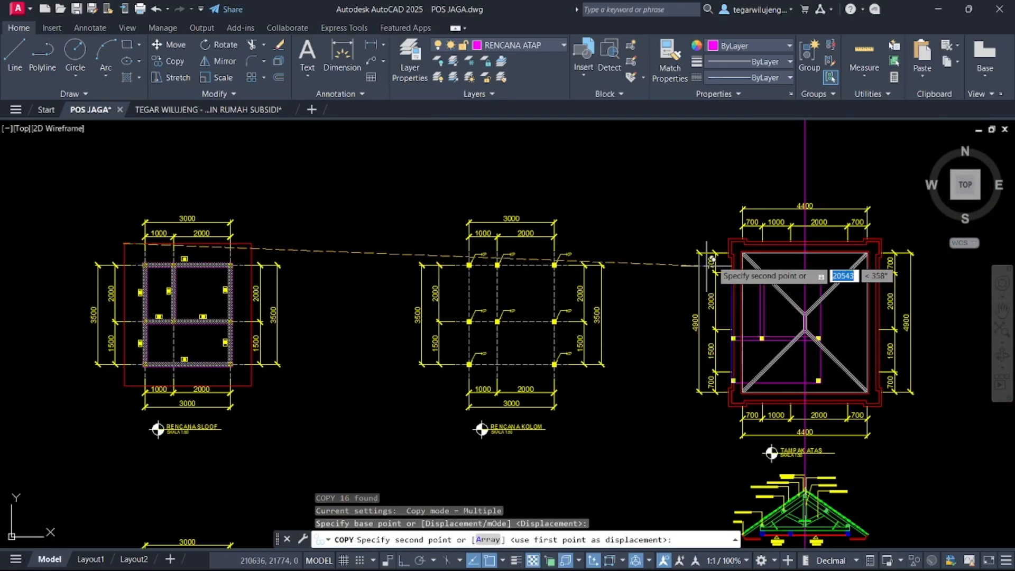
click(762, 259)
key(Escape)
Step: Delete the copied SLASAR outline and the extra upper-left column from the RENCANA SLOOF plan
scroll(756, 280, down, 5)
middle_drag(433, 275, 529, 275)
middle_drag(370, 269, 701, 274)
scroll(233, 267, up, 5)
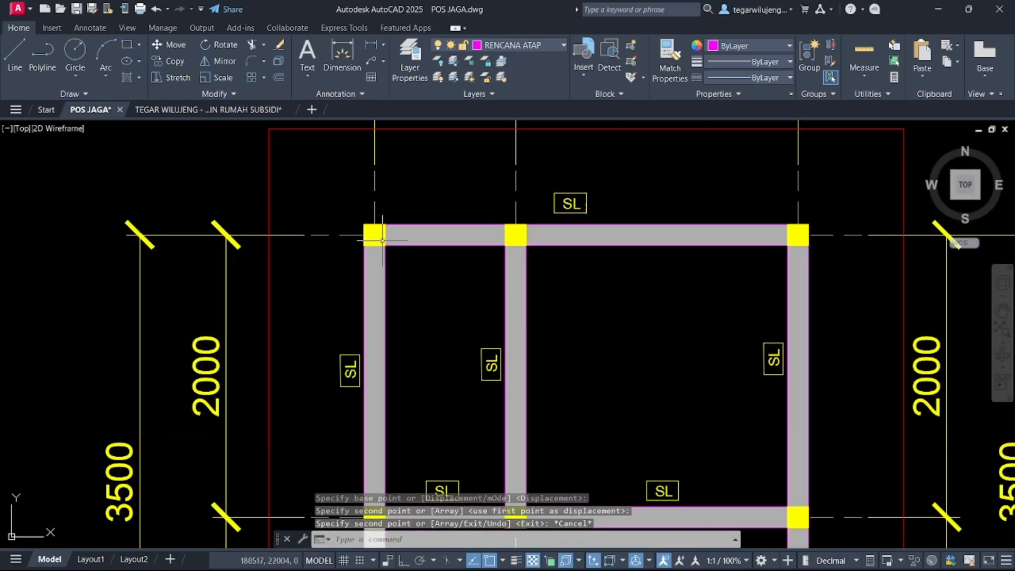
click(221, 167)
click(401, 254)
key(Delete)
Step: Delete the solid hatch from the beams placed in the copied roof plan
scroll(276, 254, down, 6)
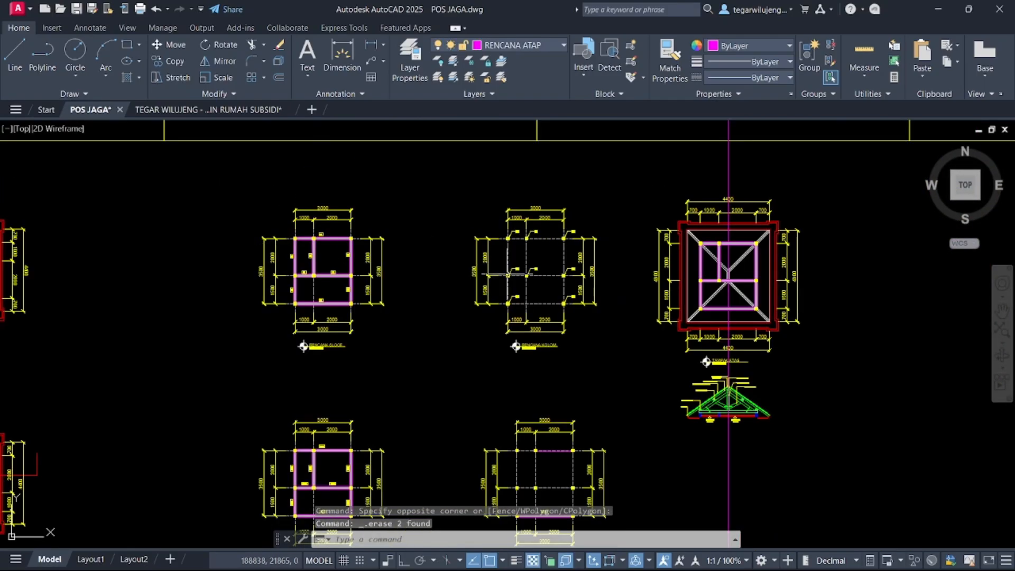
scroll(725, 270, up, 6)
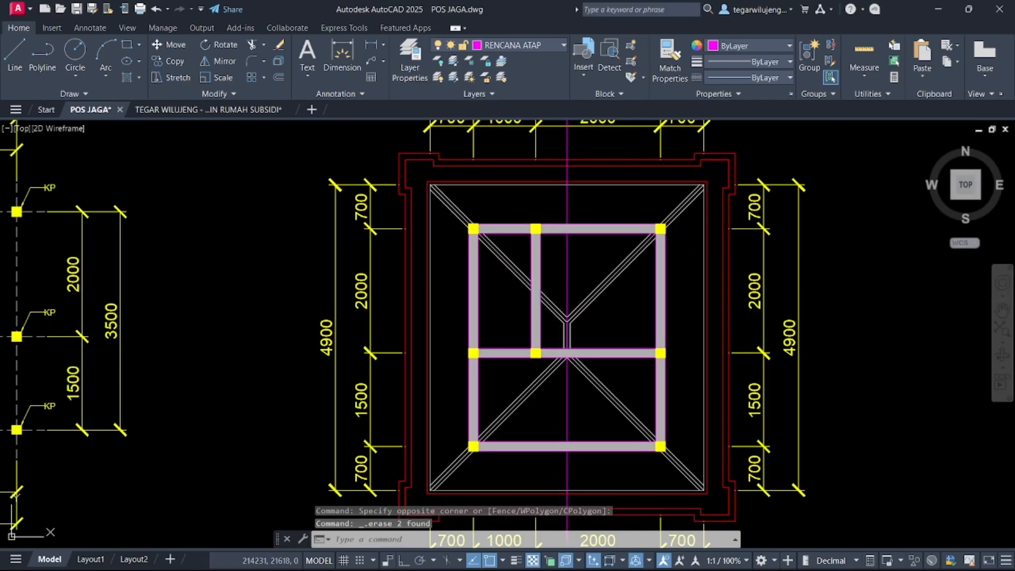
scroll(571, 290, down, 6)
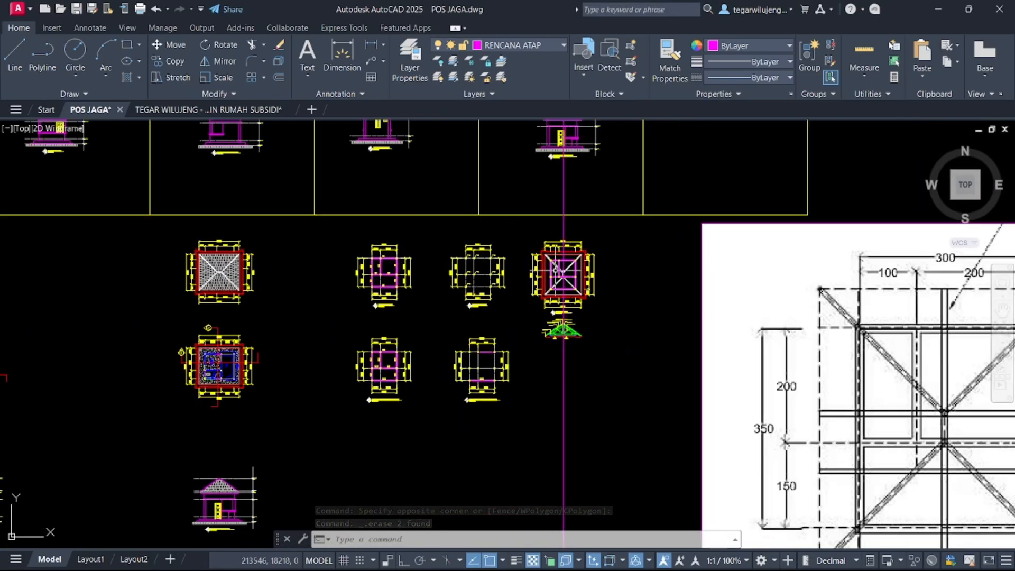
scroll(554, 268, up, 8)
click(546, 260)
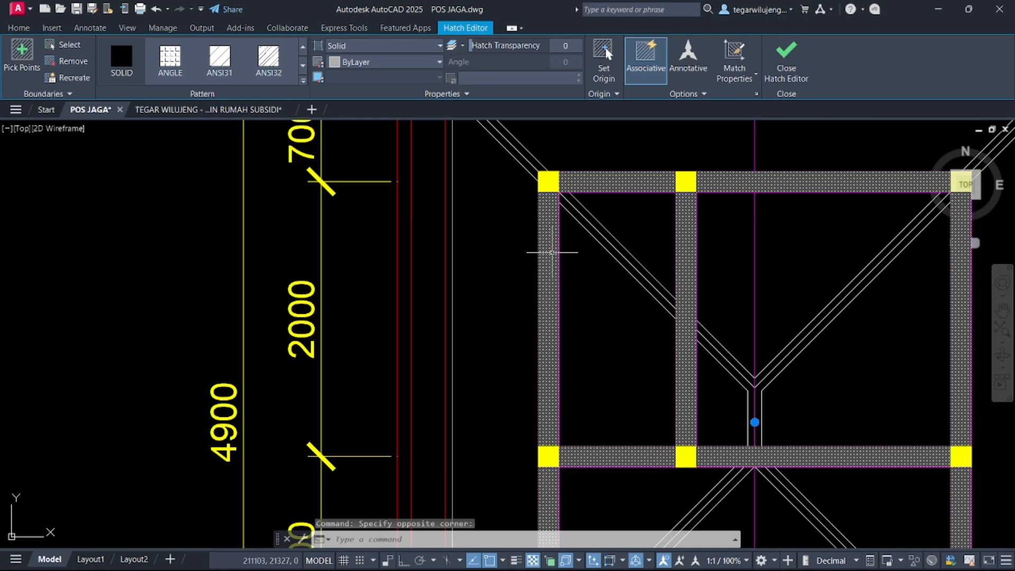
key(Delete)
Step: Copy the six grid lines of the RENCANA SLOOF plan onto the copied roof plan, aligned on the lower-left column centre
scroll(551, 252, down, 8)
middle_drag(777, 274, 698, 240)
mouse_move(215, 252)
middle_down()
mouse_move(406, 257)
mouse_move(280, 226)
mouse_move(240, 230)
middle_up()
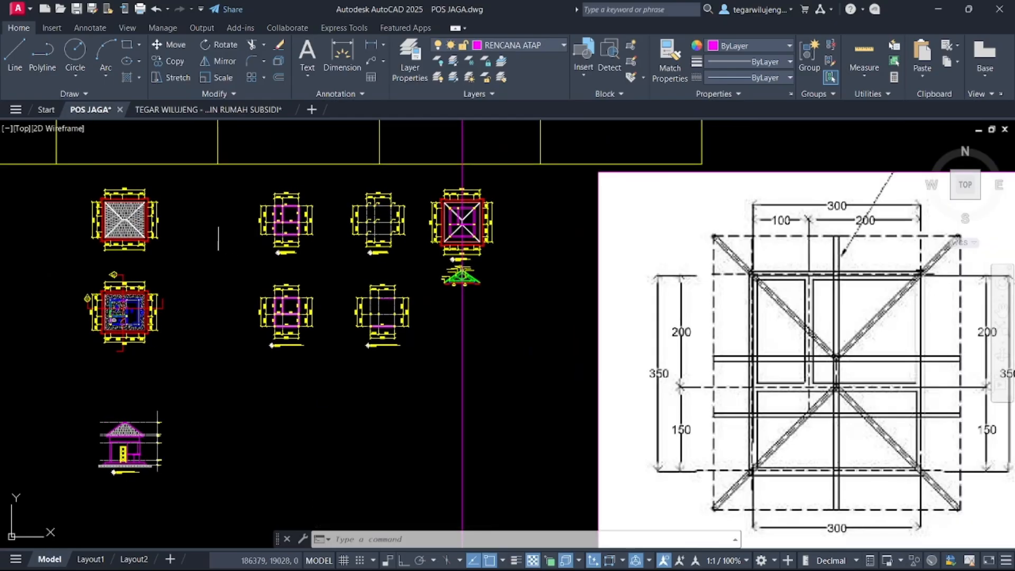
scroll(218, 224, up, 5)
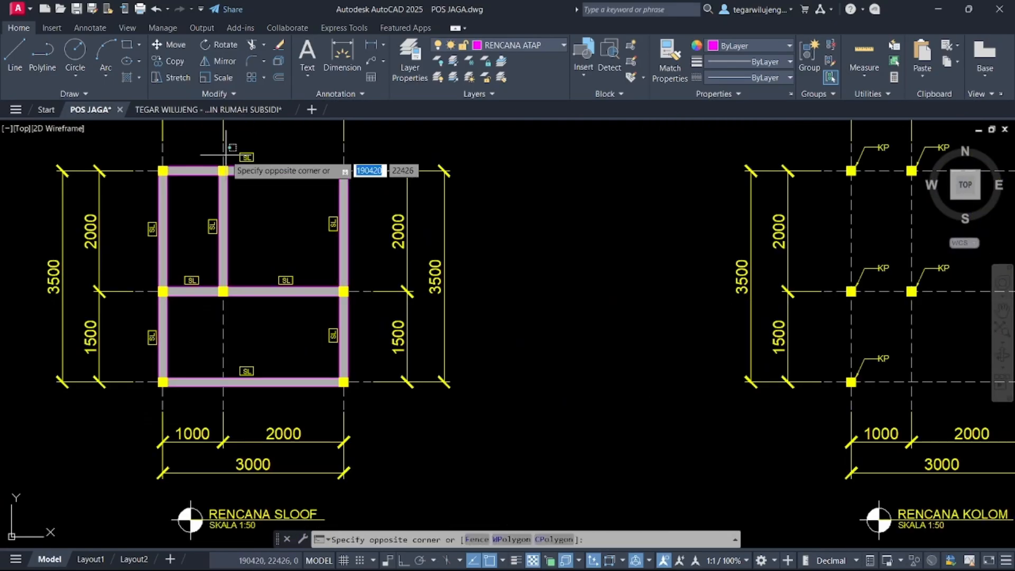
click(227, 159)
click(347, 124)
click(130, 177)
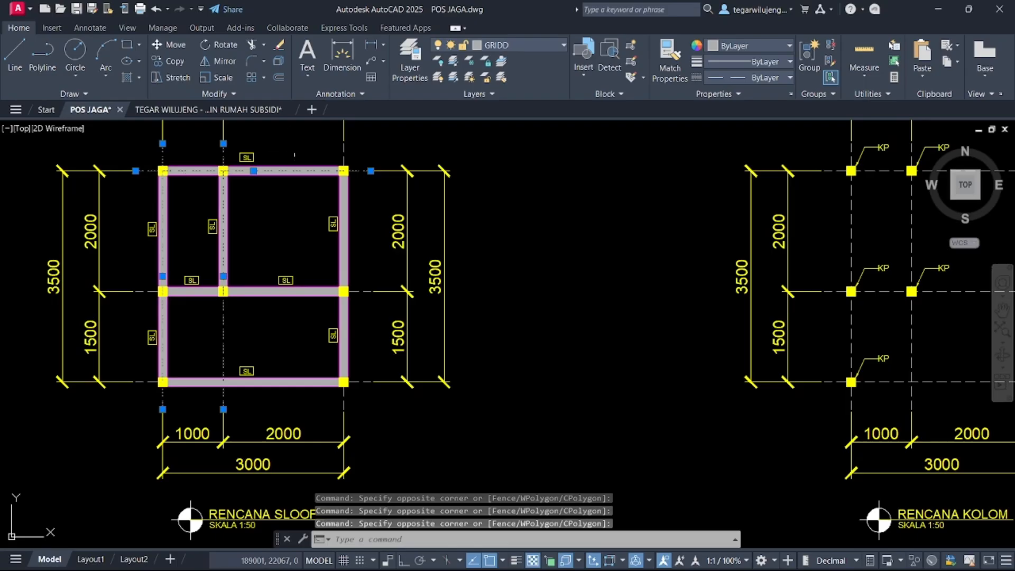
middle_drag(311, 359, 324, 283)
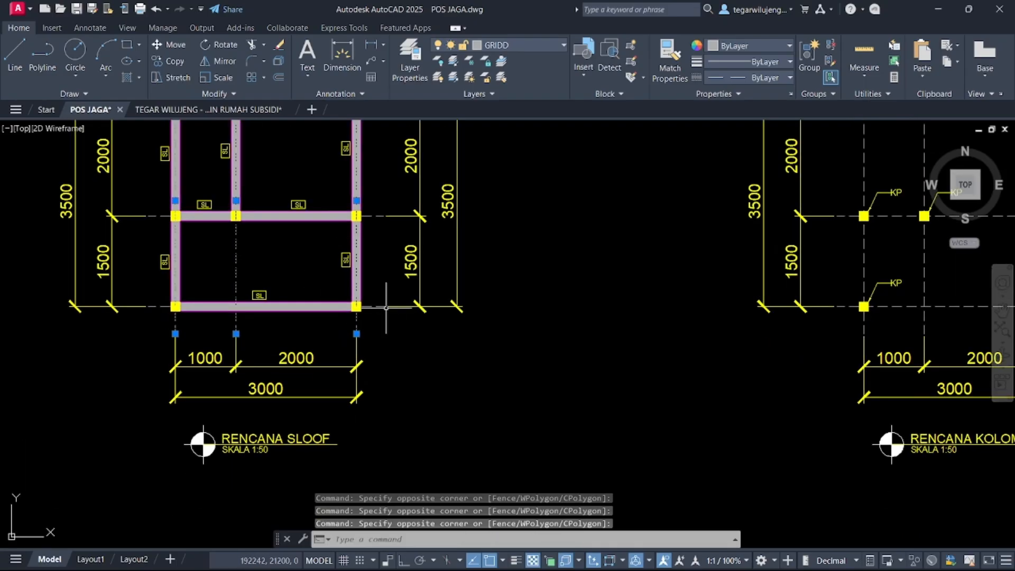
click(367, 216)
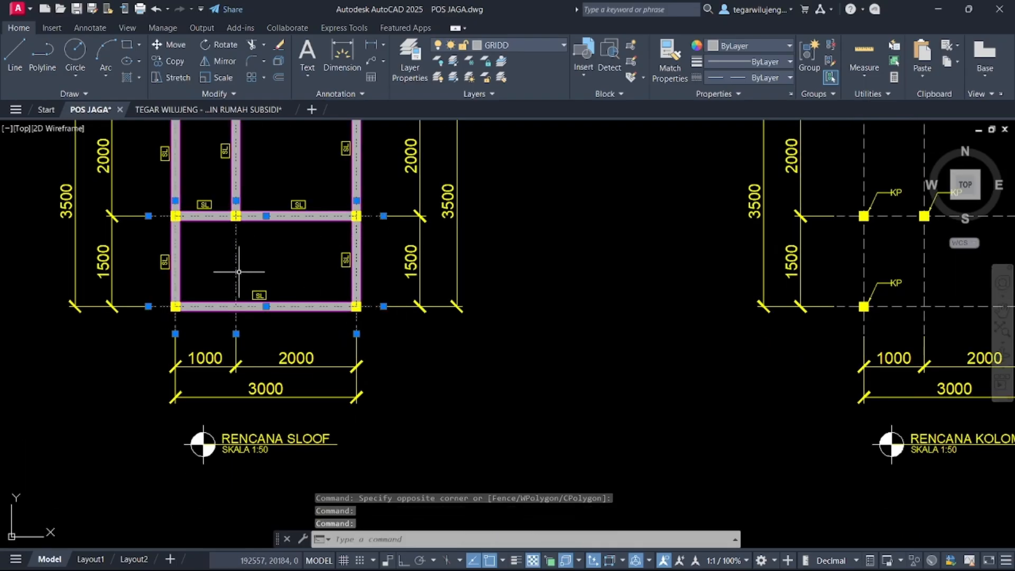
middle_drag(242, 268, 284, 314)
key(Return)
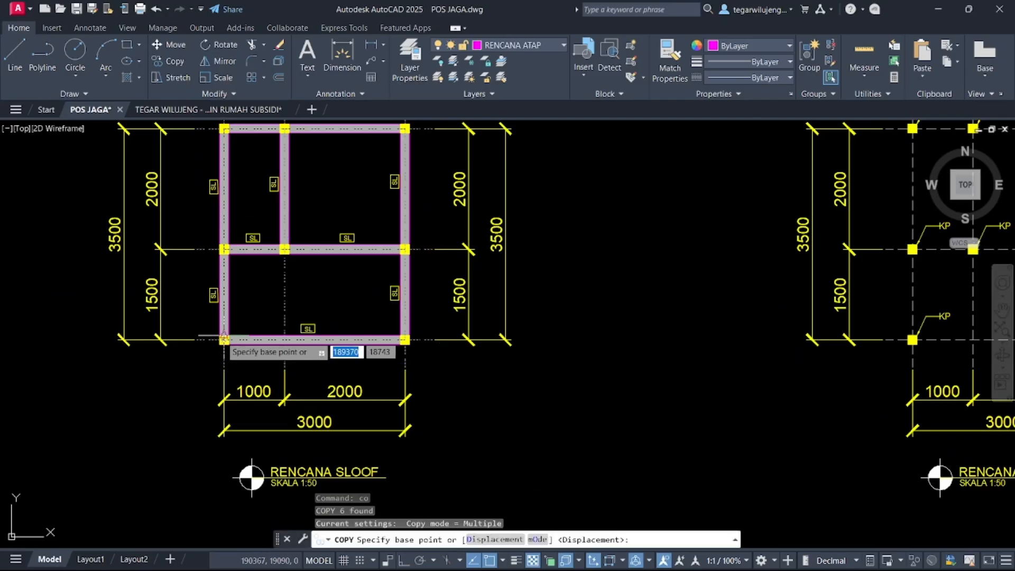
click(224, 338)
scroll(518, 364, down, 5)
scroll(528, 365, up, 6)
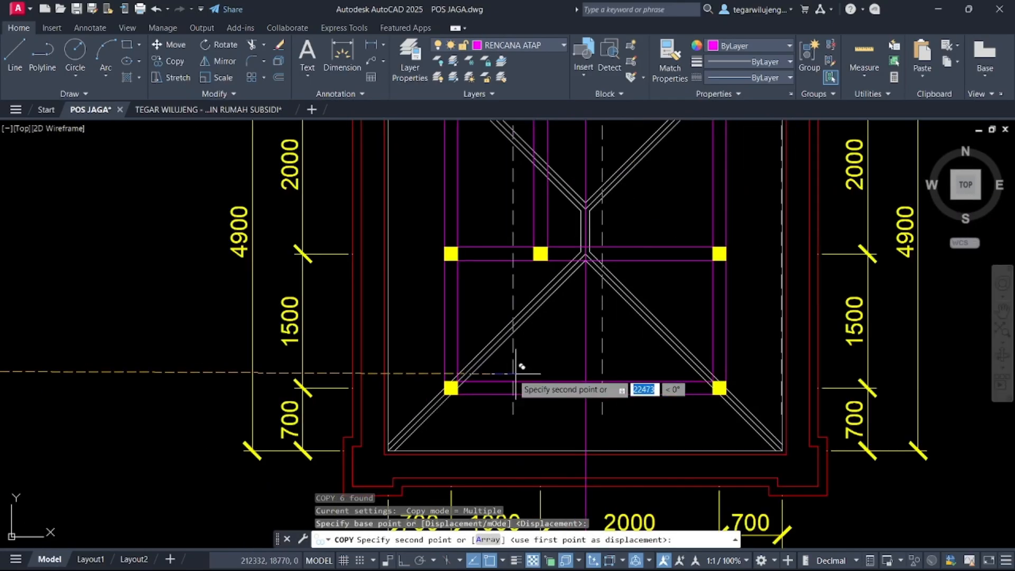
click(451, 388)
key(Escape)
key(Escape)
Step: Change the white ridge and hip lines of the copied roof plan to the RENCANA ATAP layer
scroll(476, 349, down, 4)
scroll(481, 338, up, 1)
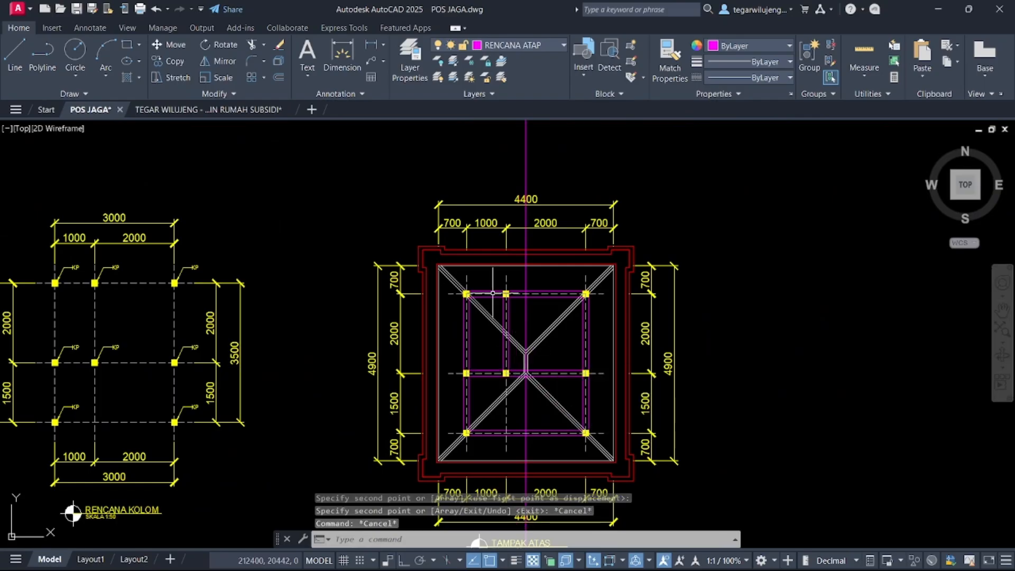
scroll(496, 322, up, 5)
click(485, 320)
click(448, 292)
click(695, 395)
click(664, 372)
middle_drag(663, 371, 641, 324)
scroll(587, 317, up, 4)
click(579, 317)
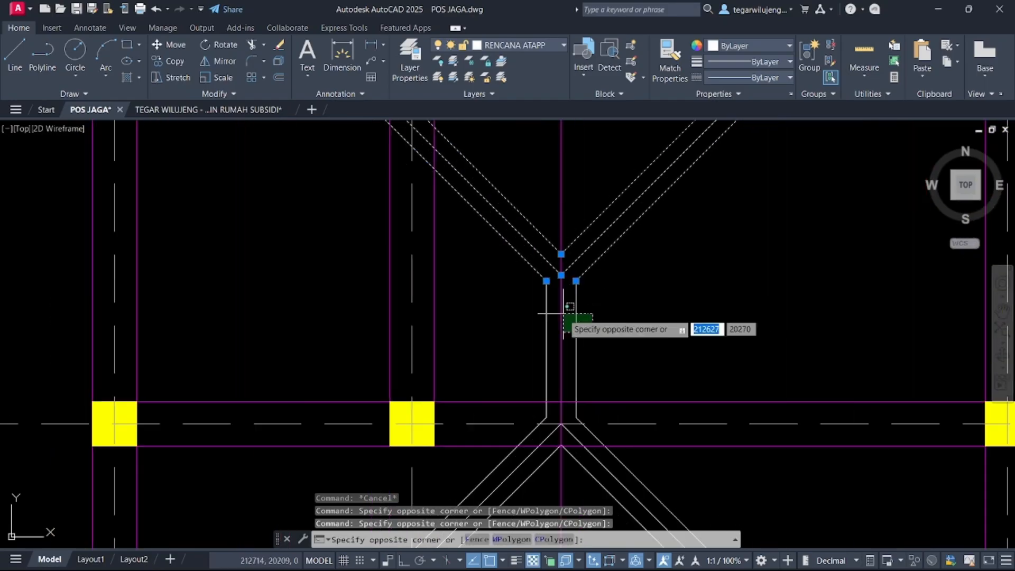
click(550, 322)
middle_drag(532, 334, 492, 184)
click(657, 342)
click(576, 396)
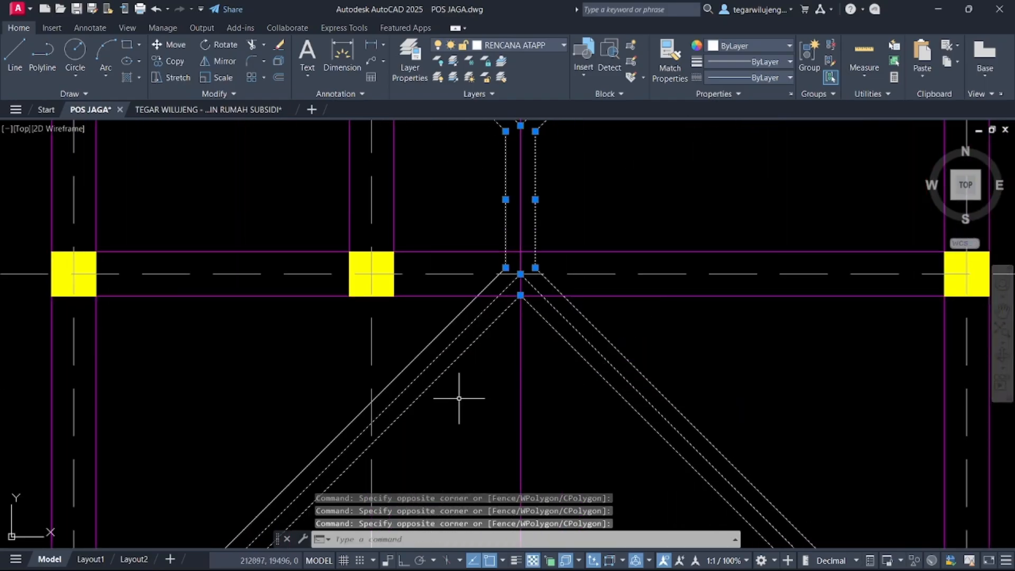
click(533, 49)
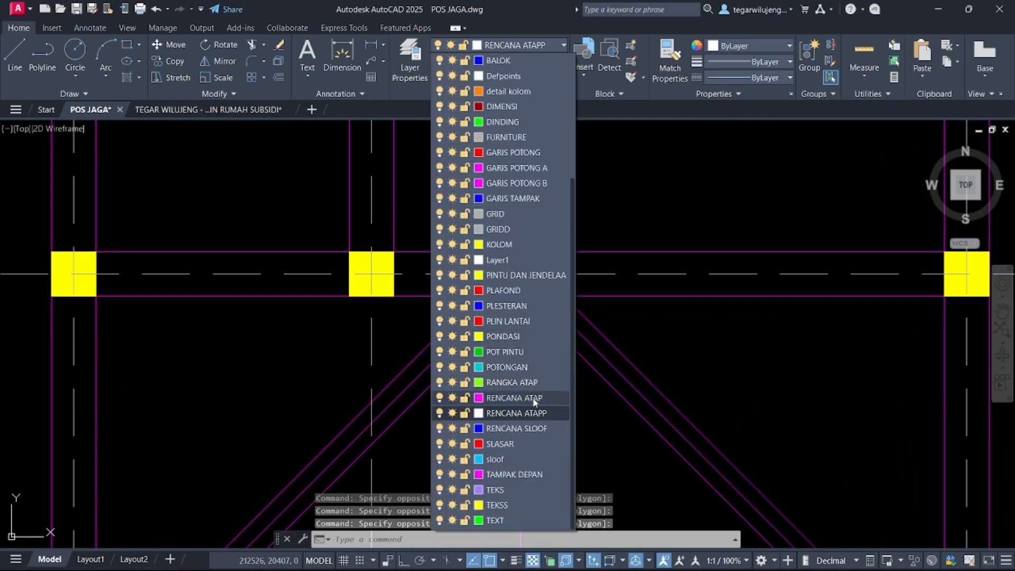
click(534, 400)
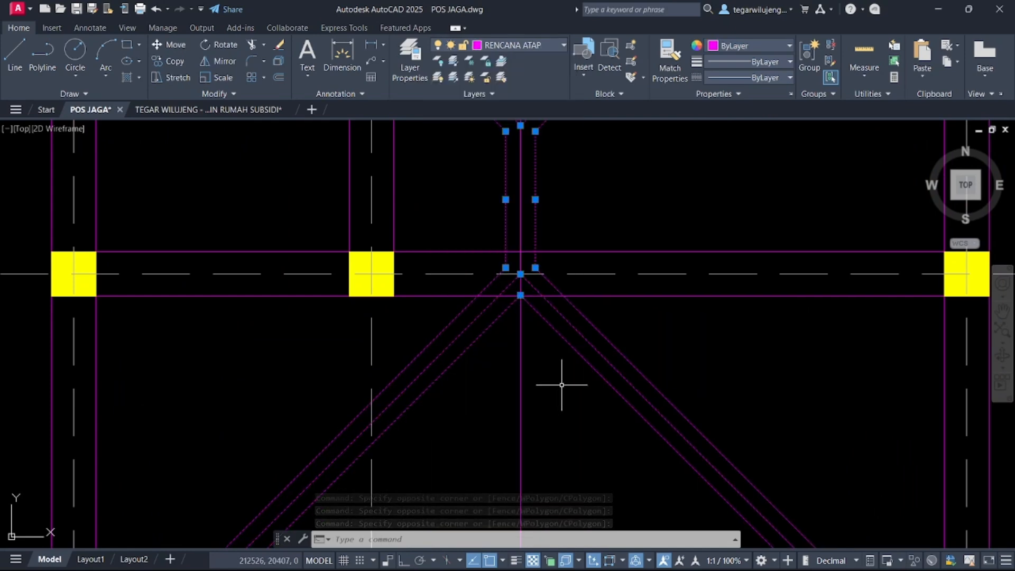
scroll(561, 374, down, 5)
middle_drag(580, 335, 628, 183)
key(Escape)
Step: Examine the pasted truss layout reference and the section's roof truss, and return to the ridge in the copied roof plan
scroll(628, 184, down, 8)
mouse_move(877, 369)
middle_down()
mouse_move(667, 405)
mouse_move(603, 228)
middle_up()
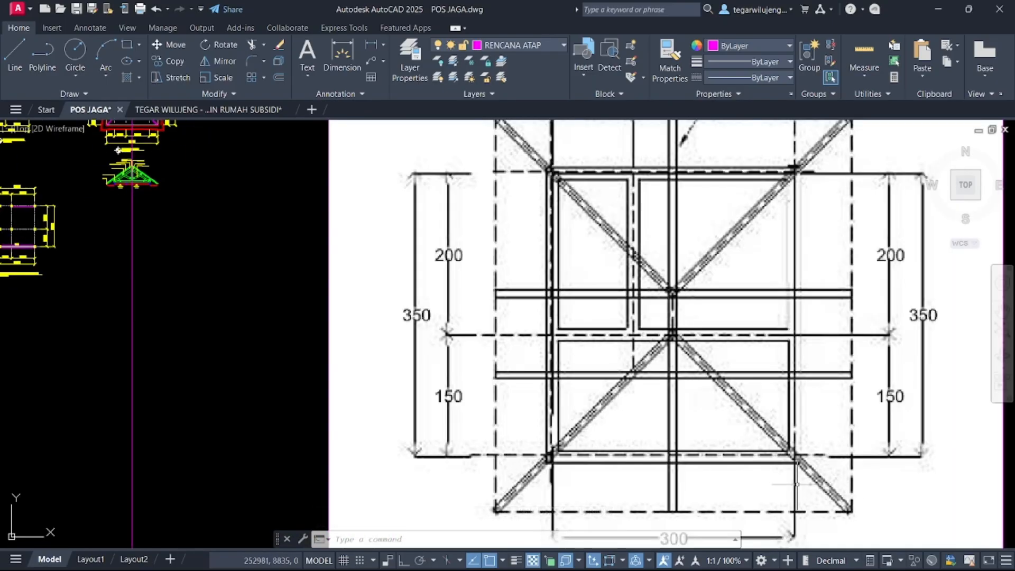
scroll(759, 201, down, 6)
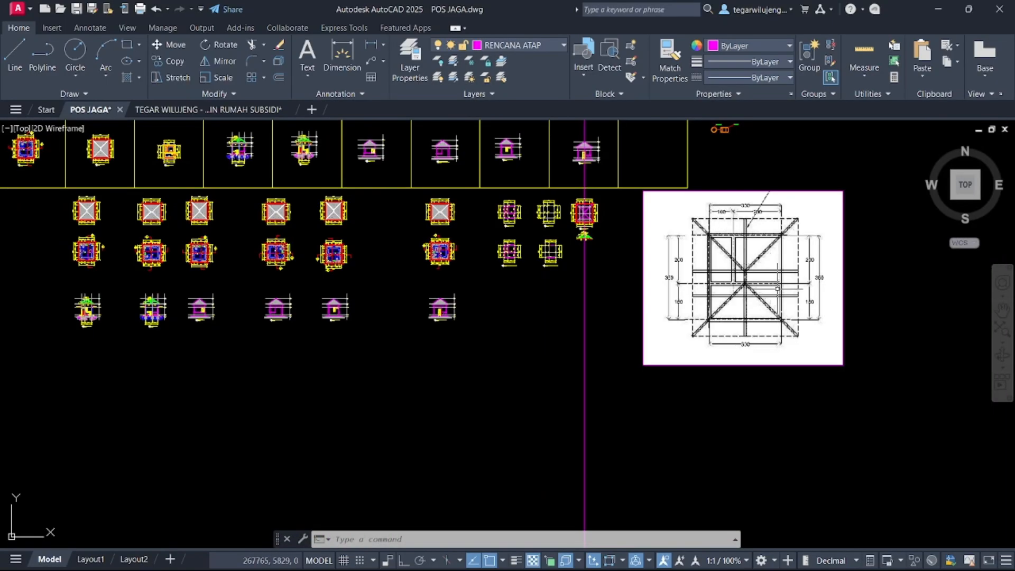
scroll(537, 276, up, 8)
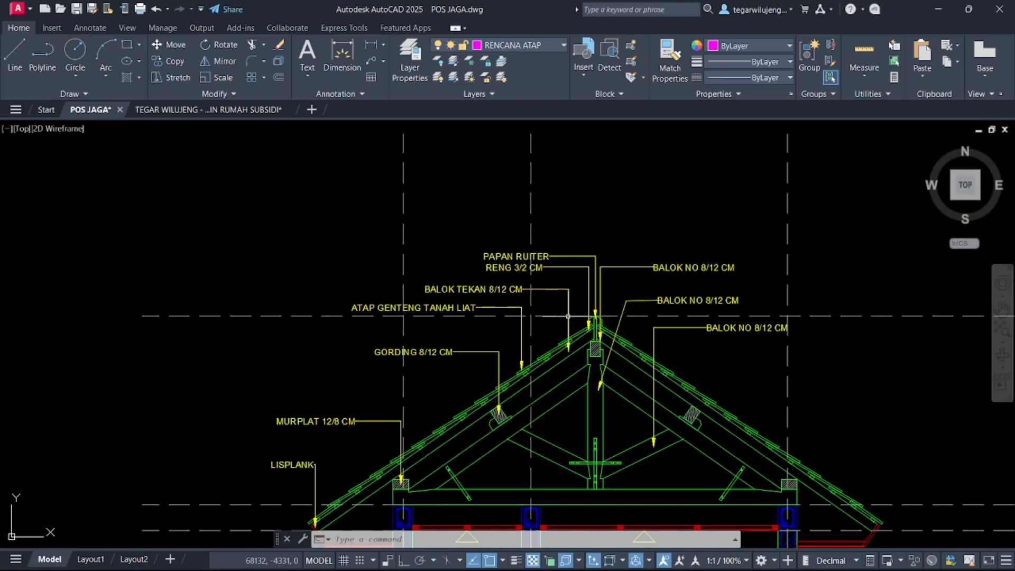
key(ctrl+z)
key(ctrl+z)
key(ctrl+z)
scroll(581, 274, up, 2)
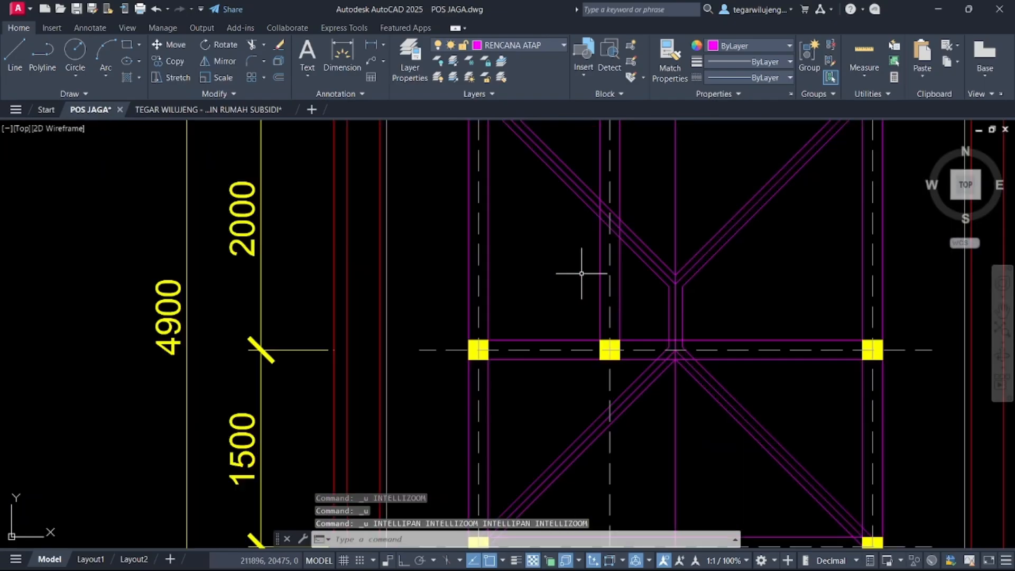
scroll(644, 267, up, 2)
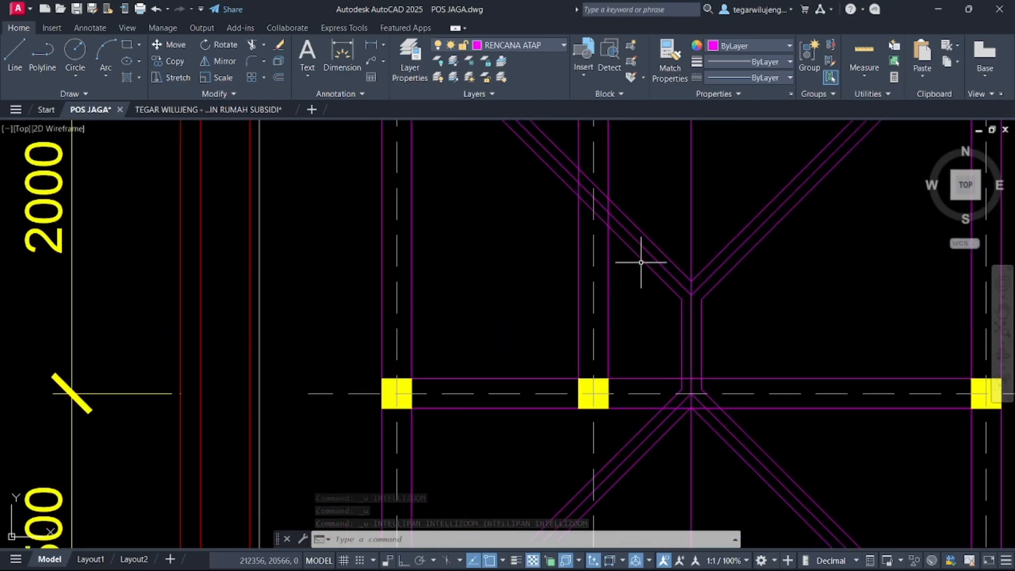
scroll(640, 262, down, 2)
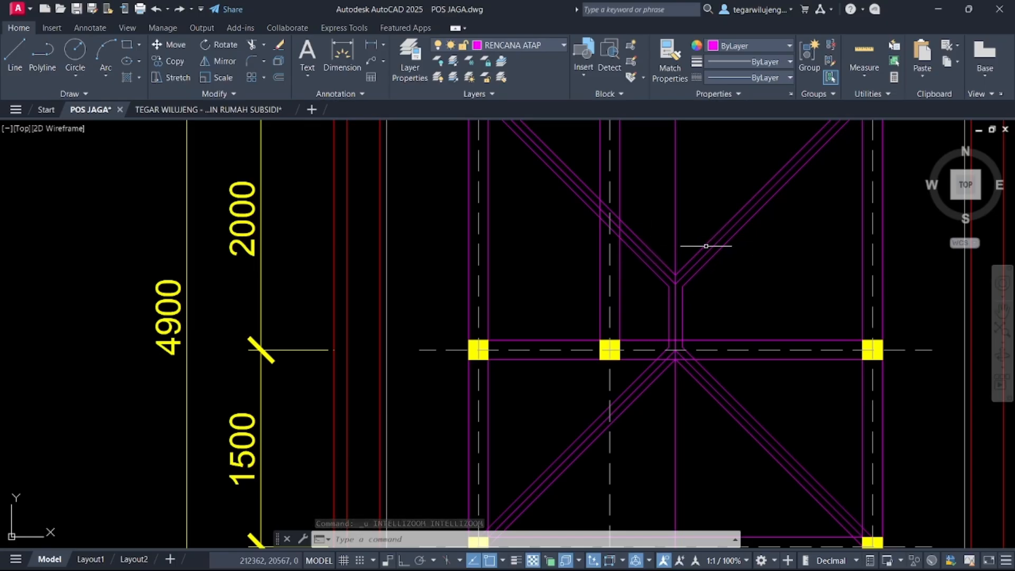
key(ctrl+y)
key(ctrl+y)
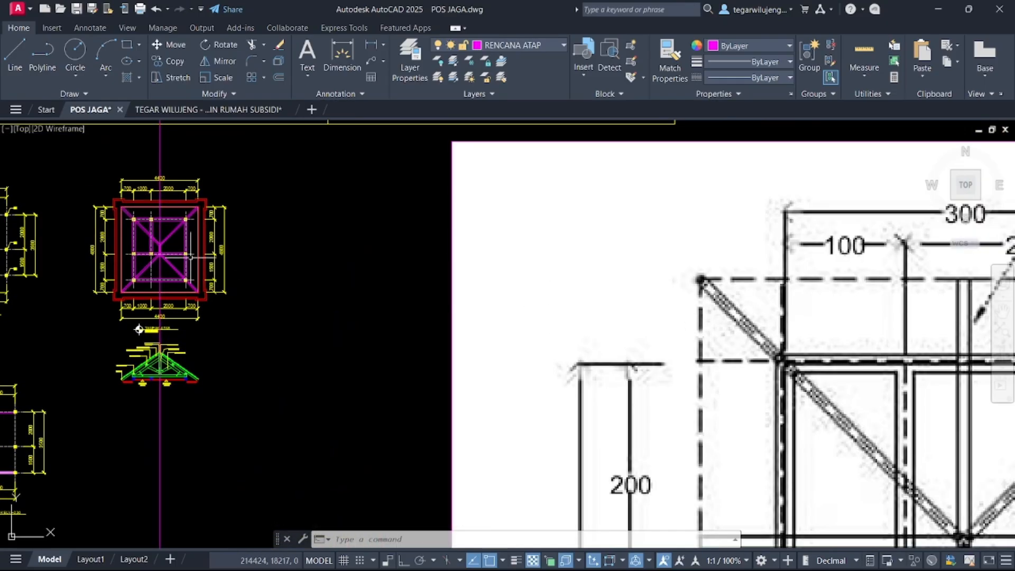
scroll(205, 262, up, 10)
click(310, 195)
scroll(309, 206, down, 4)
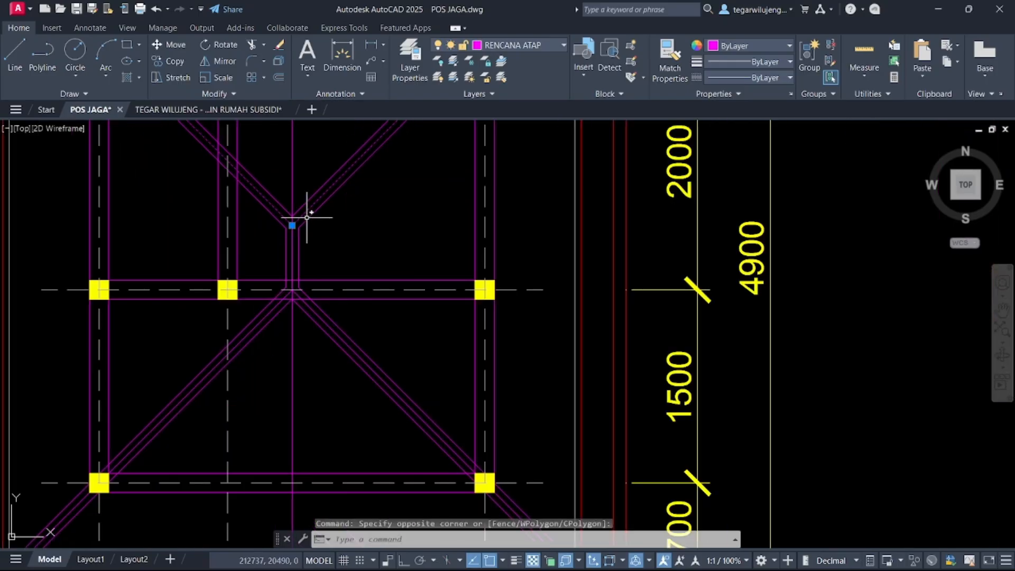
key(Escape)
Step: Match the hip and ridge centre lines of the copied roof plan to the dashed grid line on layer GRIDD
middle_drag(247, 208, 318, 280)
click(300, 272)
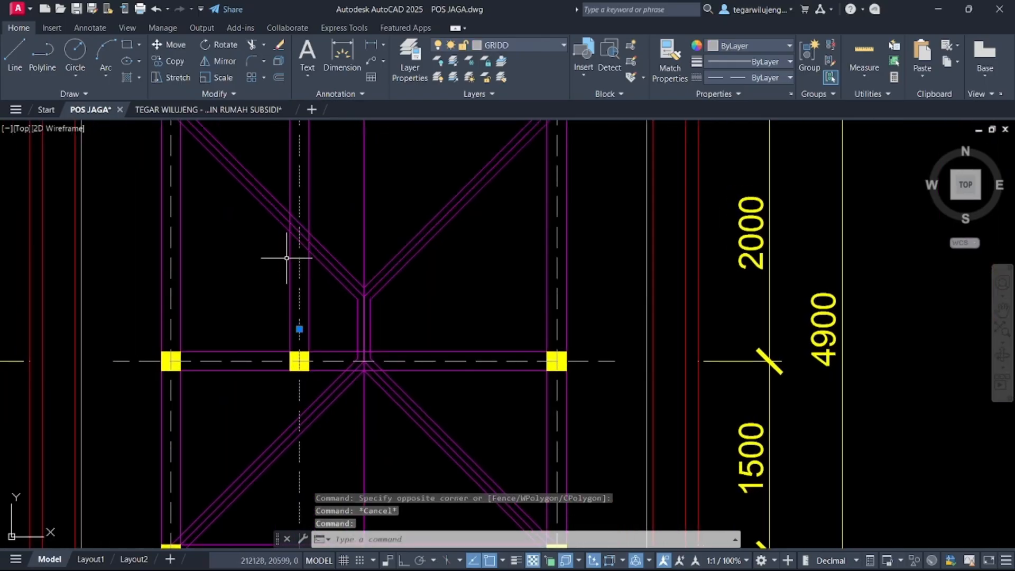
key(Return)
scroll(332, 270, up, 7)
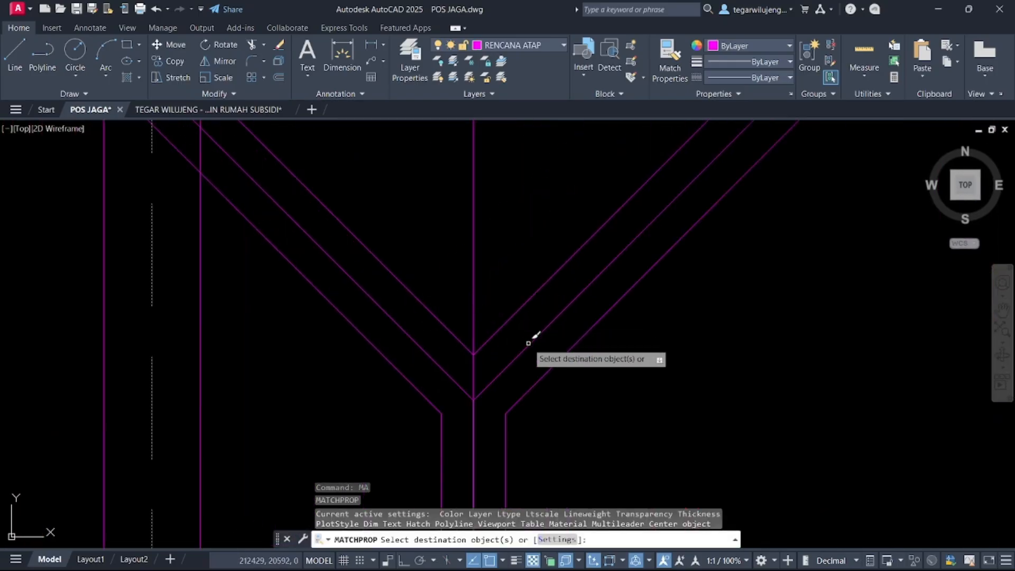
scroll(511, 302, down, 5)
scroll(521, 301, up, 5)
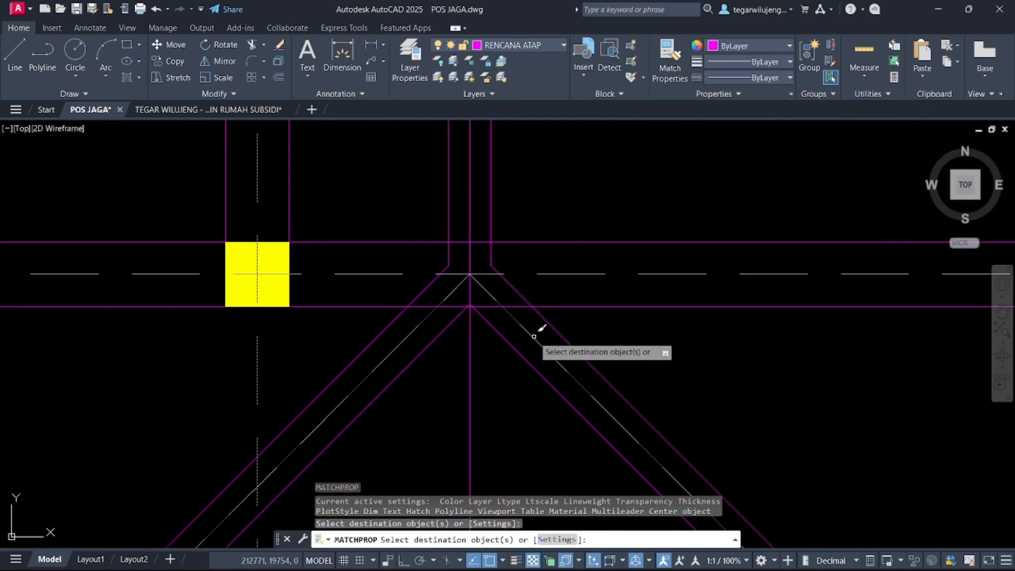
click(495, 293)
click(475, 208)
click(462, 202)
scroll(475, 245, down, 5)
middle_drag(486, 295, 558, 428)
key(Escape)
Step: Go to the roof truss section below the copied plan and make AS the current layer
scroll(523, 378, down, 3)
middle_drag(520, 375, 521, 250)
scroll(523, 201, up, 1)
scroll(543, 266, down, 2)
middle_drag(544, 259, 544, 164)
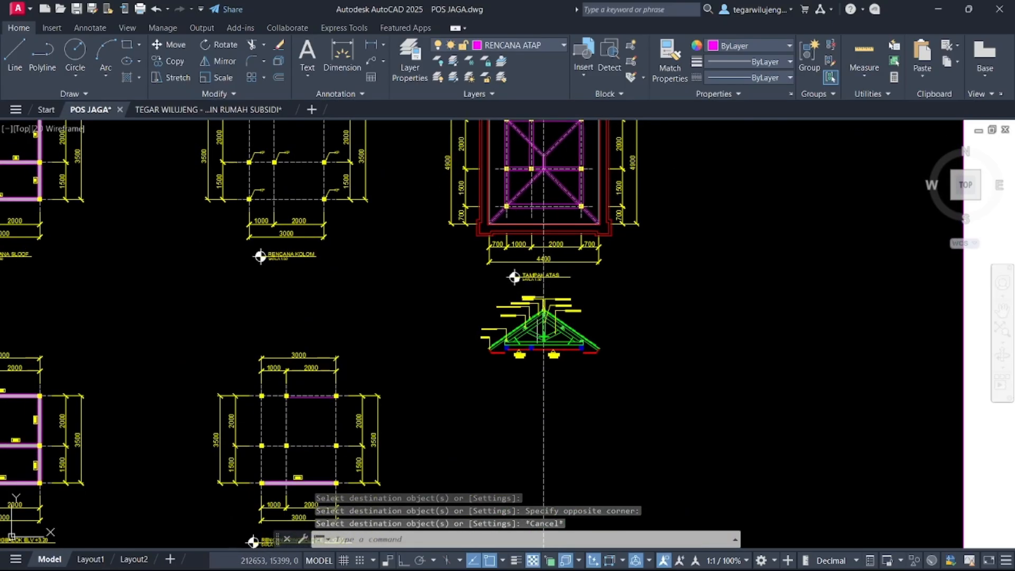
scroll(535, 321, up, 8)
click(516, 45)
scroll(506, 93, up, 3)
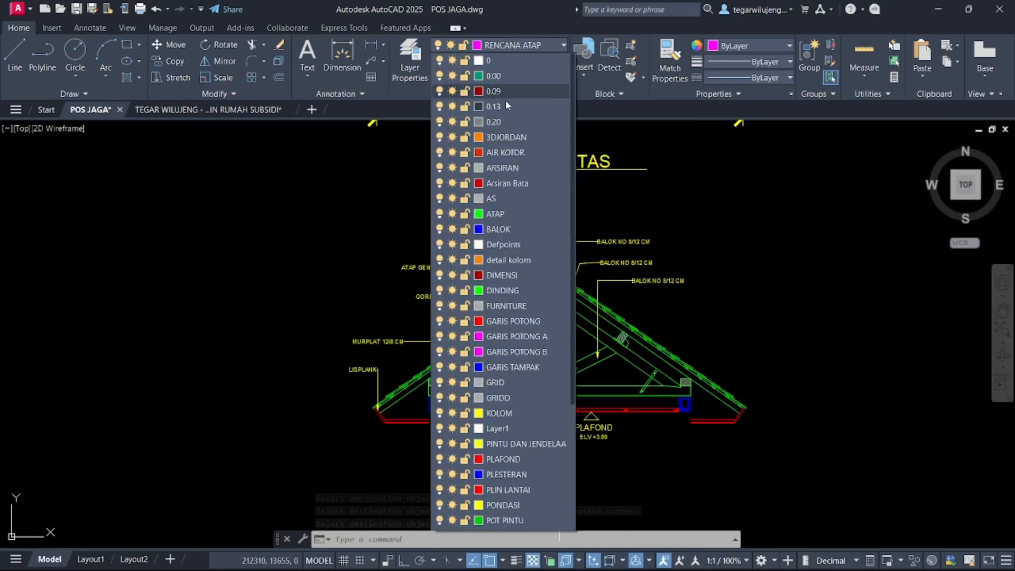
click(500, 199)
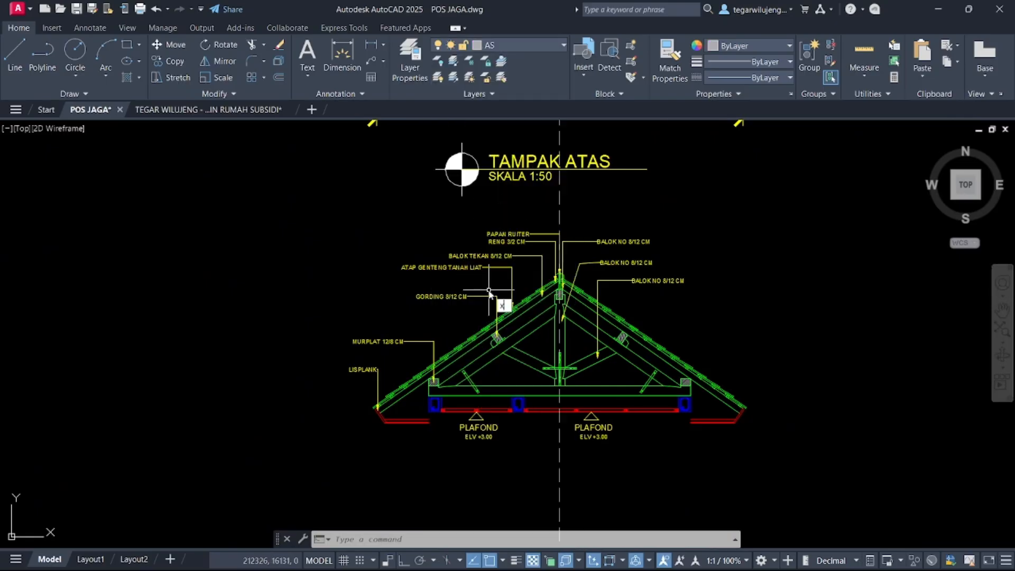
Step: Place vertical construction lines through the corners of the left hatched gording in the roof truss section
text(l)
key(Return)
text(v)
key(Return)
scroll(496, 337, up, 5)
scroll(550, 340, up, 5)
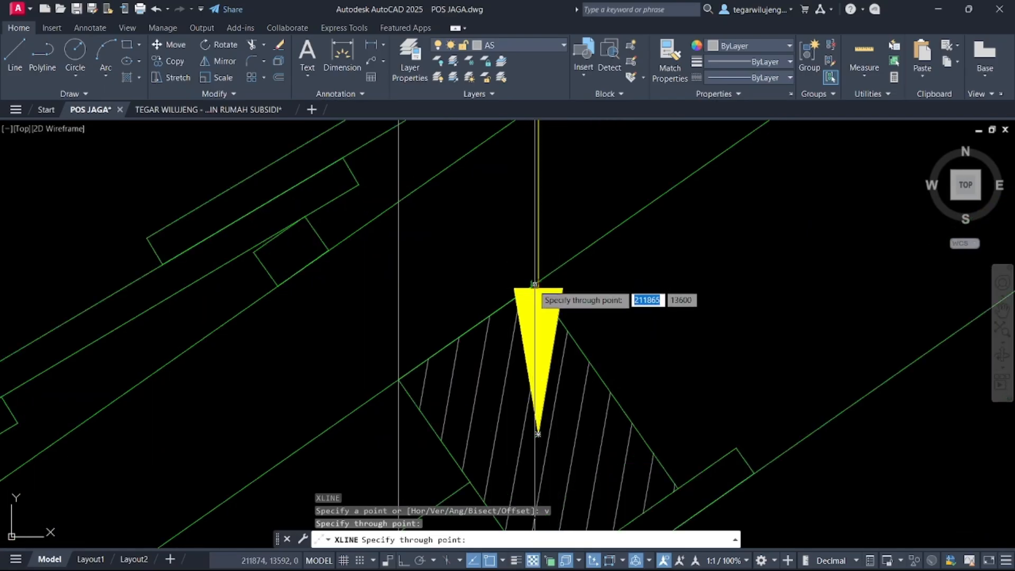
Step: Place vertical construction lines through the remaining edge points of the purlin on the truss section's slope and end the command
click(535, 284)
click(674, 483)
key(Escape)
scroll(674, 377, down, 6)
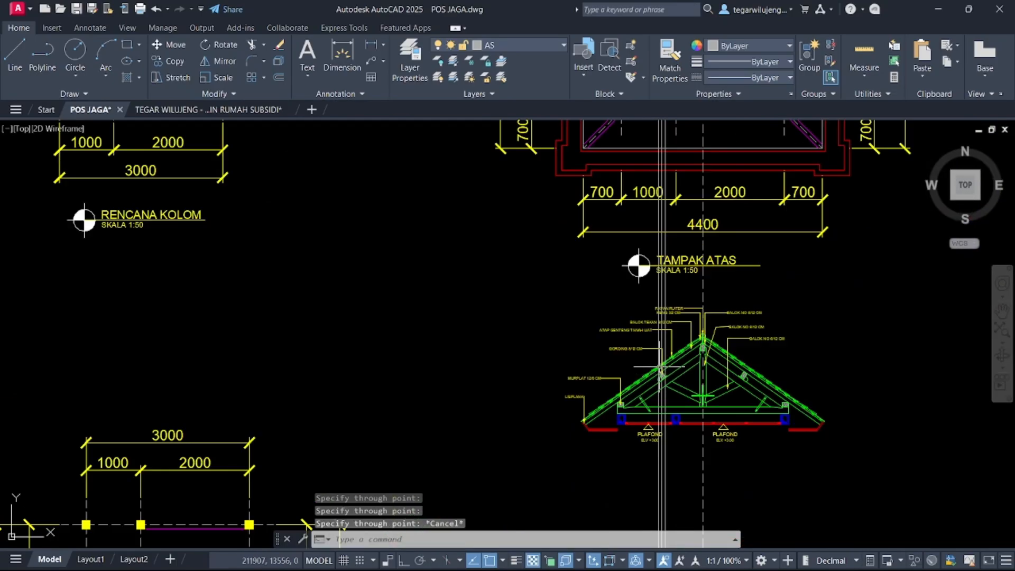
Step: Make RENCANA ATAP the current layer
scroll(576, 155, up, 4)
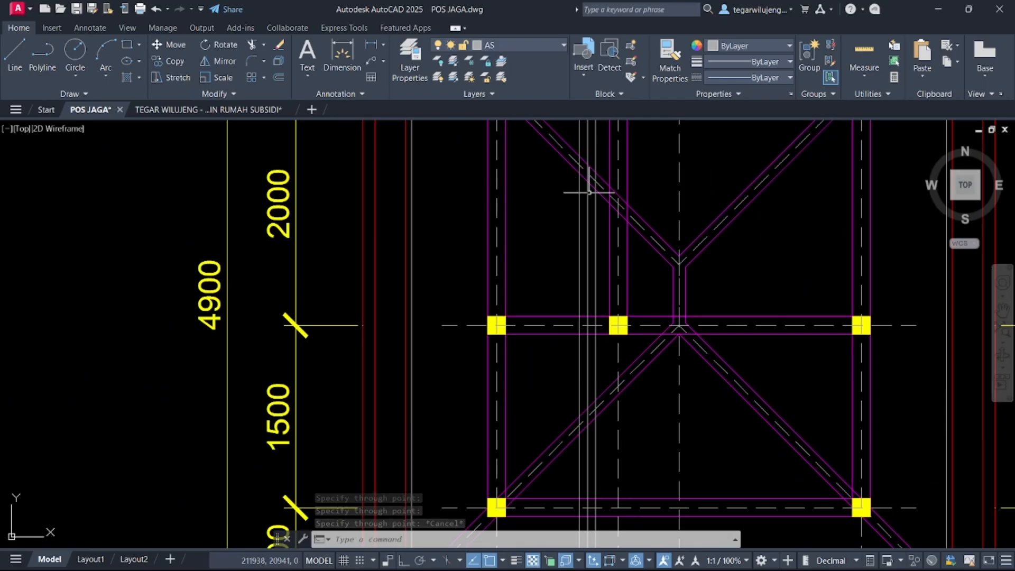
click(496, 47)
click(535, 425)
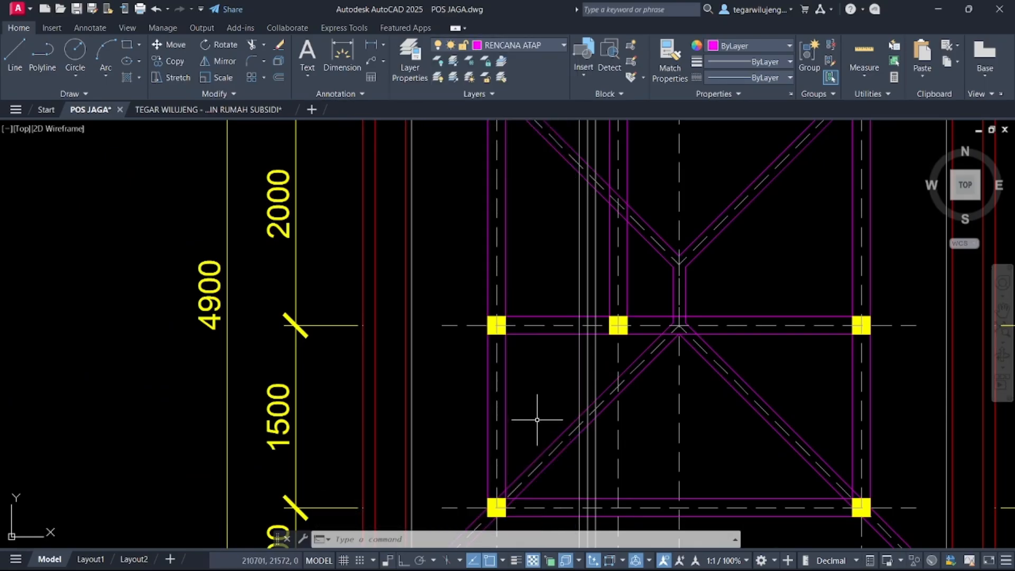
Step: Draw a vertical purlin line on the plan along the rightmost construction line, from the upper hip axis to the lower hip axis
text(l)
key(Return)
scroll(600, 196, up, 4)
click(596, 191)
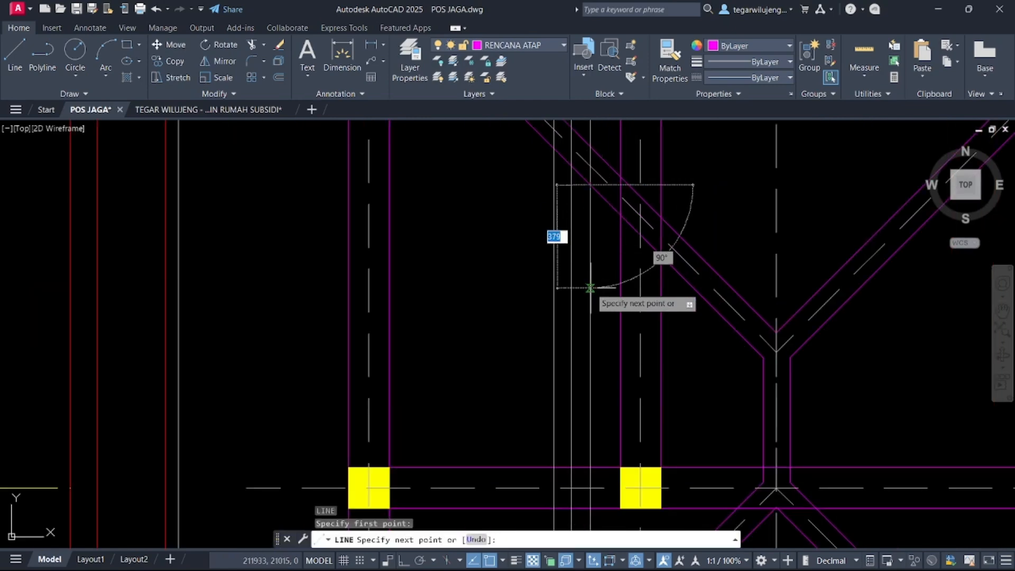
middle_drag(581, 487, 570, 336)
mouse_move(564, 502)
middle_down()
mouse_move(564, 388)
mouse_move(571, 556)
middle_up()
click(564, 389)
key(Return)
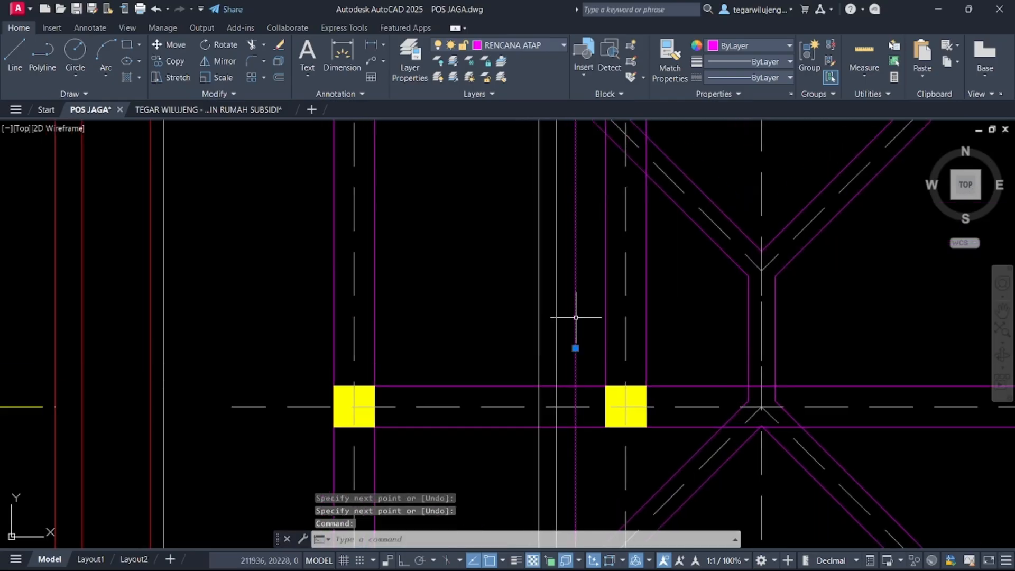
Step: Draw two more vertical purlin lines along the middle and left construction lines, each ending on the upper and lower hip axes
middle_drag(576, 317, 562, 426)
scroll(570, 308, up, 2)
click(570, 308)
key(Escape)
key(space)
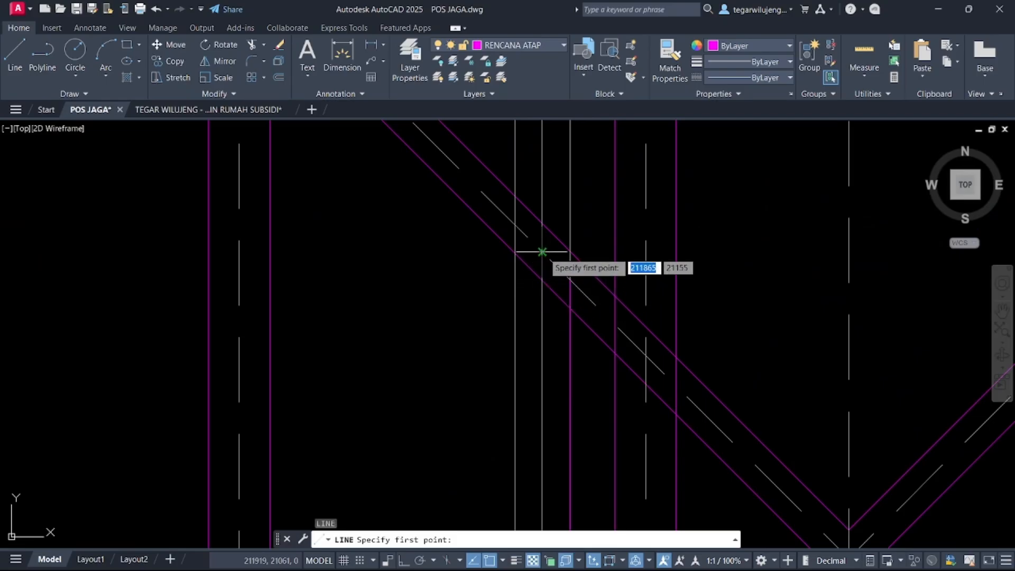
click(543, 256)
scroll(543, 255, down, 3)
middle_drag(537, 333, 565, 373)
scroll(532, 317, up, 3)
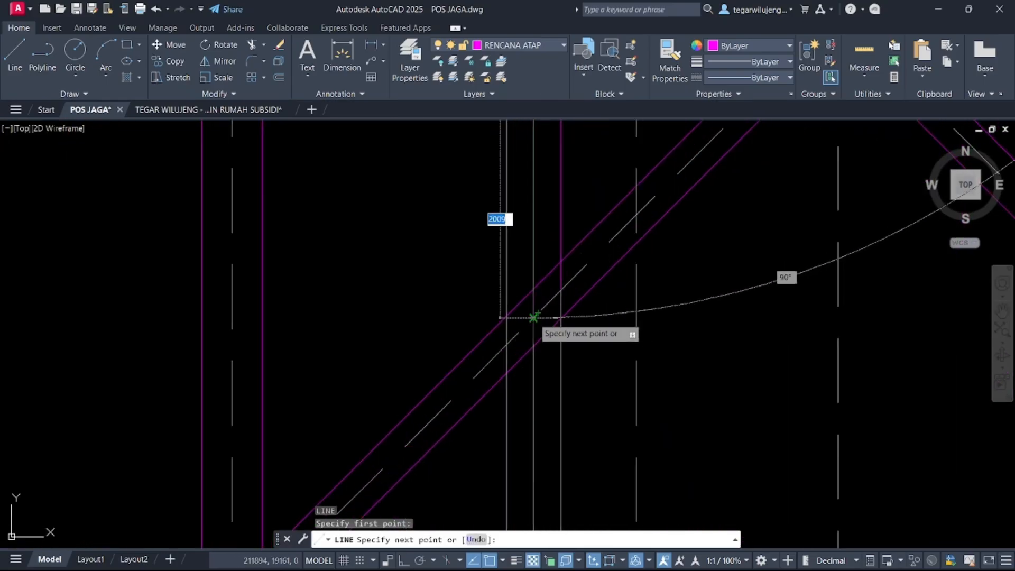
scroll(511, 276, down, 6)
scroll(512, 276, up, 5)
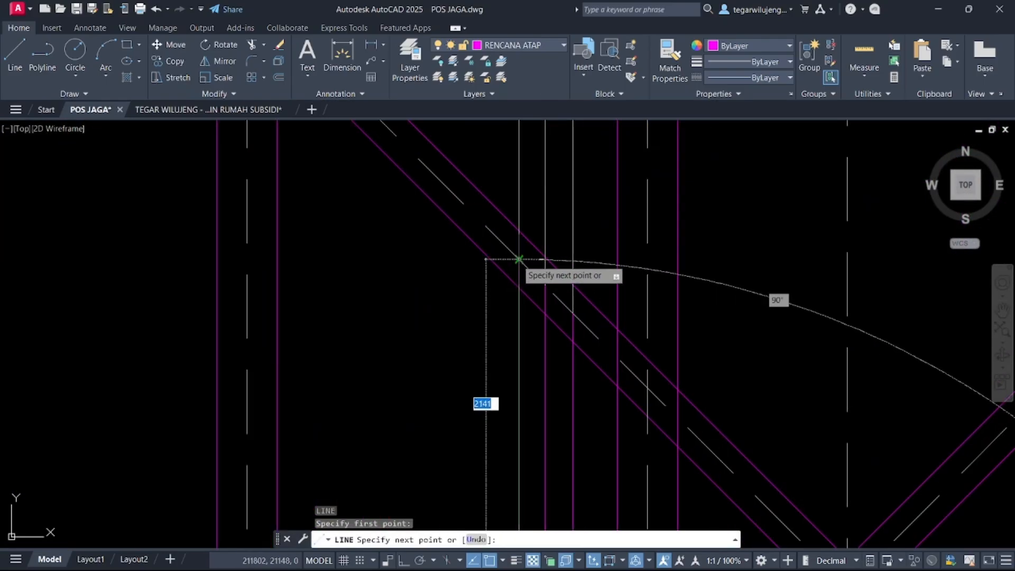
key(Escape)
scroll(516, 272, down, 2)
Step: Mirror the three vertical purlin lines about the roof's vertical centre axis with Ortho on, keeping the originals
click(492, 168)
middle_drag(521, 346, 529, 159)
click(546, 421)
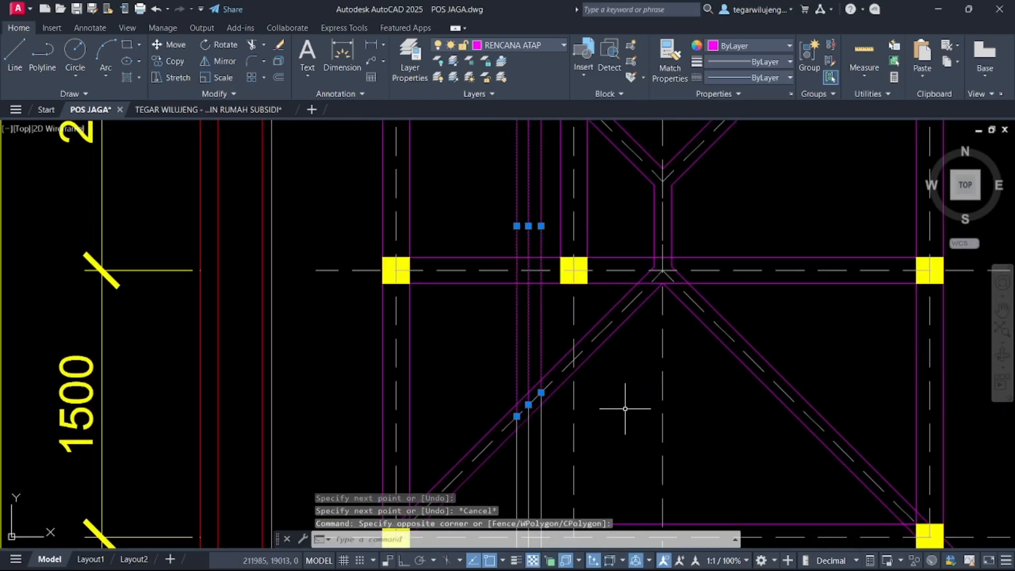
text(mir)
key(Return)
click(662, 285)
key(F8)
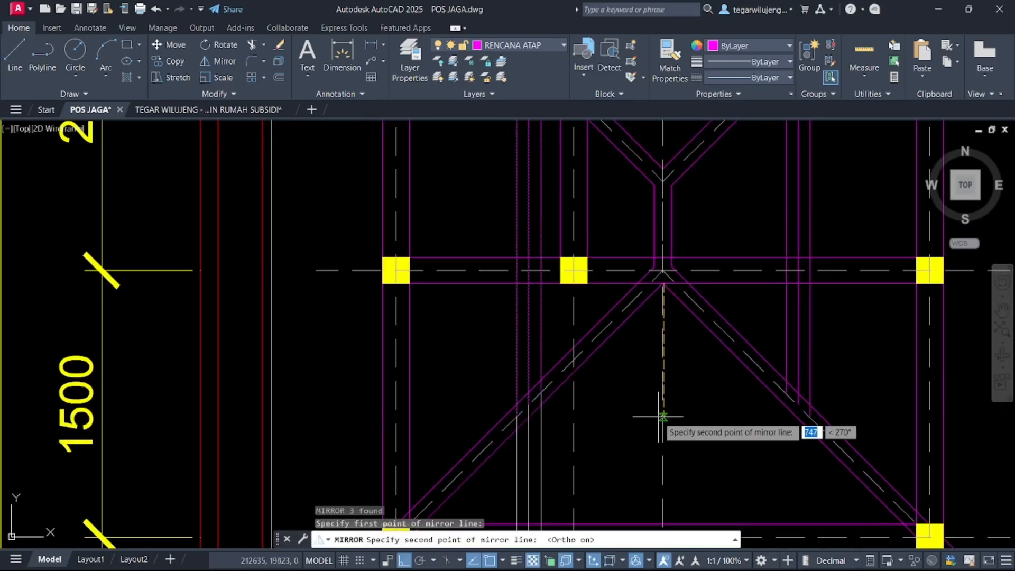
click(645, 424)
key(Return)
Step: Draw three horizontal purlin lines joining the lower ends of the matching vertical lines on both sides of the roof
middle_drag(590, 315, 607, 270)
text(l)
key(Return)
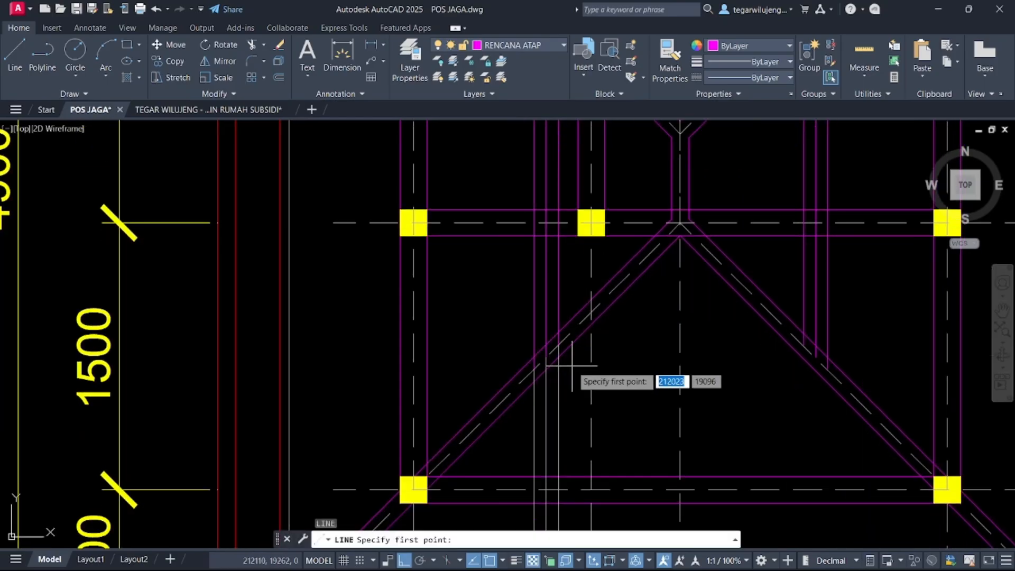
click(559, 344)
click(802, 344)
key(Return)
key(Return)
click(816, 357)
click(547, 357)
key(Return)
key(Return)
click(827, 368)
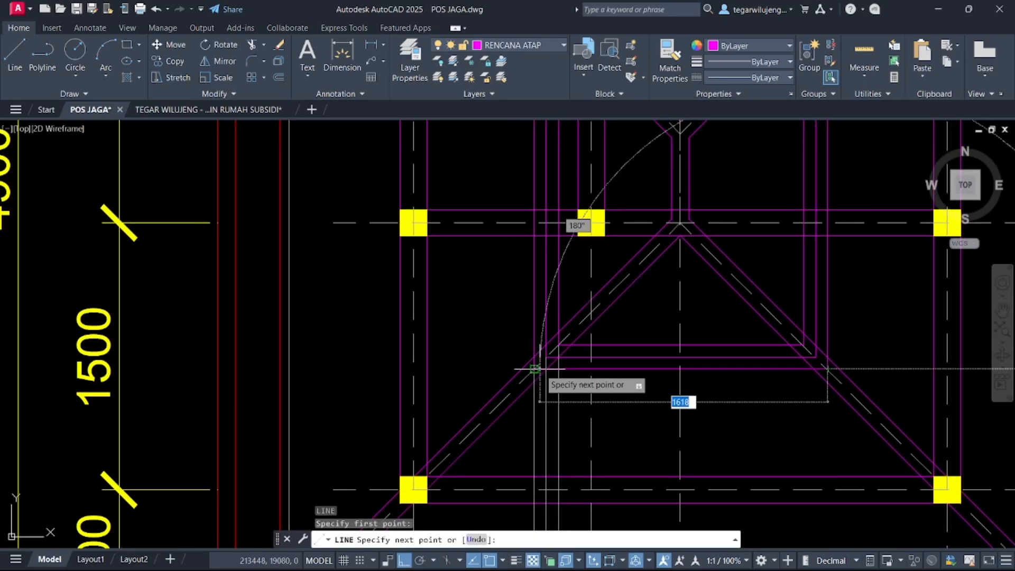
click(537, 368)
key(Return)
Step: Mirror the three horizontal purlin lines about a horizontal axis through the ridge's midpoint, keeping the originals
click(644, 373)
click(612, 338)
text(mir)
key(Return)
click(680, 178)
click(741, 178)
key(Return)
scroll(731, 242, down, 2)
middle_drag(731, 242, 692, 389)
scroll(636, 254, down, 2)
key(Escape)
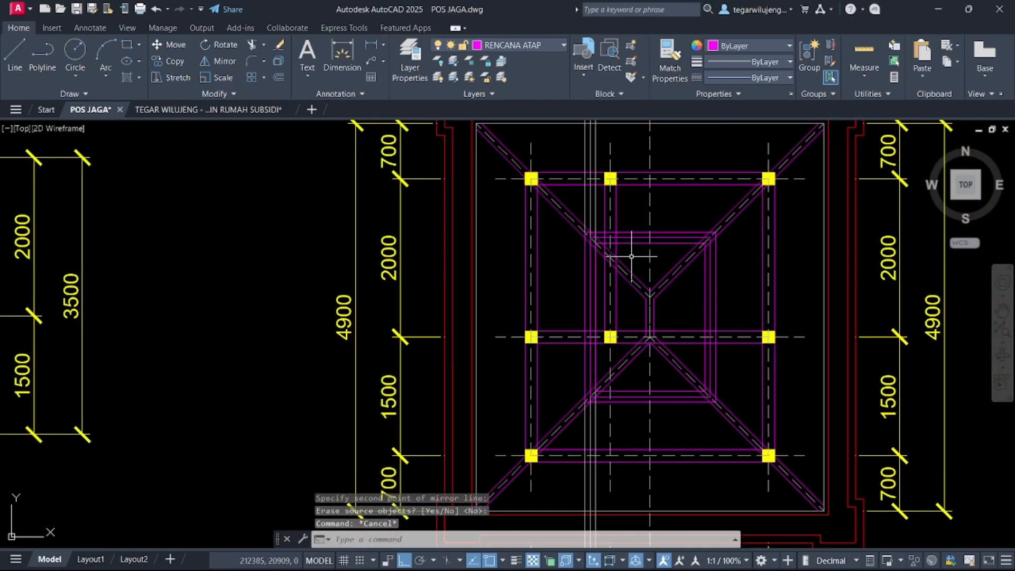
Step: Delete the vertical construction lines crossing the roof plan
middle_drag(629, 255, 644, 437)
click(621, 162)
key(Delete)
middle_drag(634, 322, 608, 175)
scroll(611, 296, up, 2)
middle_drag(612, 333, 596, 298)
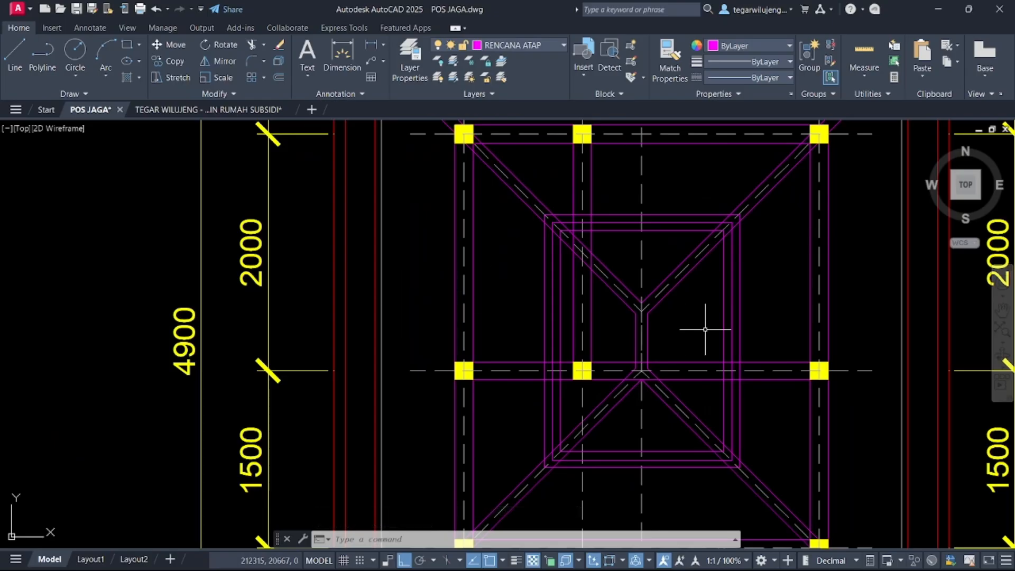
Step: Select the beam outlines between the columns, including both lines of the middle beams, and move them from TAMPAK DEPAN to a white layer
scroll(474, 321, down, 1)
scroll(562, 215, up, 1)
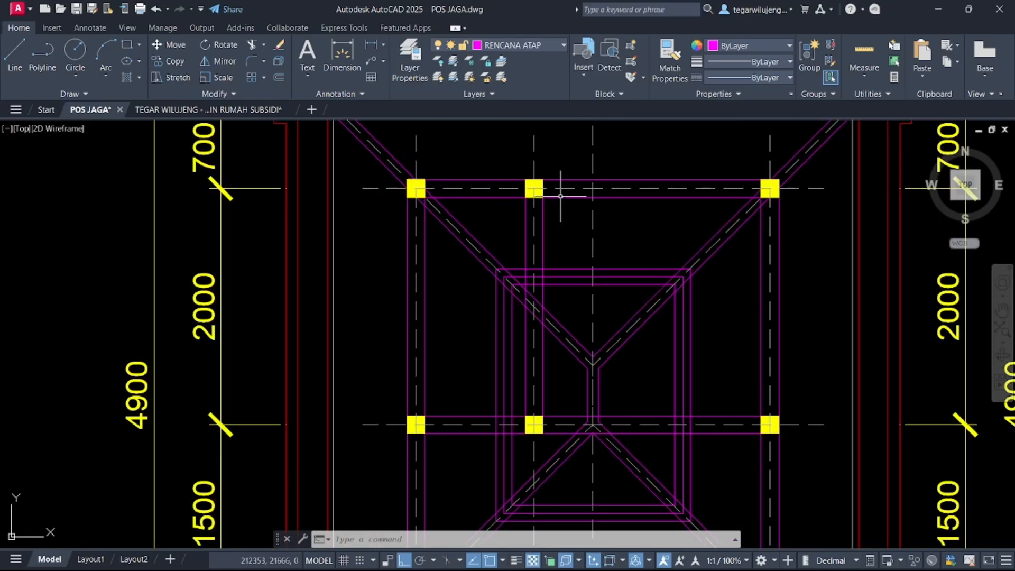
scroll(561, 195, up, 2)
click(560, 195)
click(535, 253)
click(527, 239)
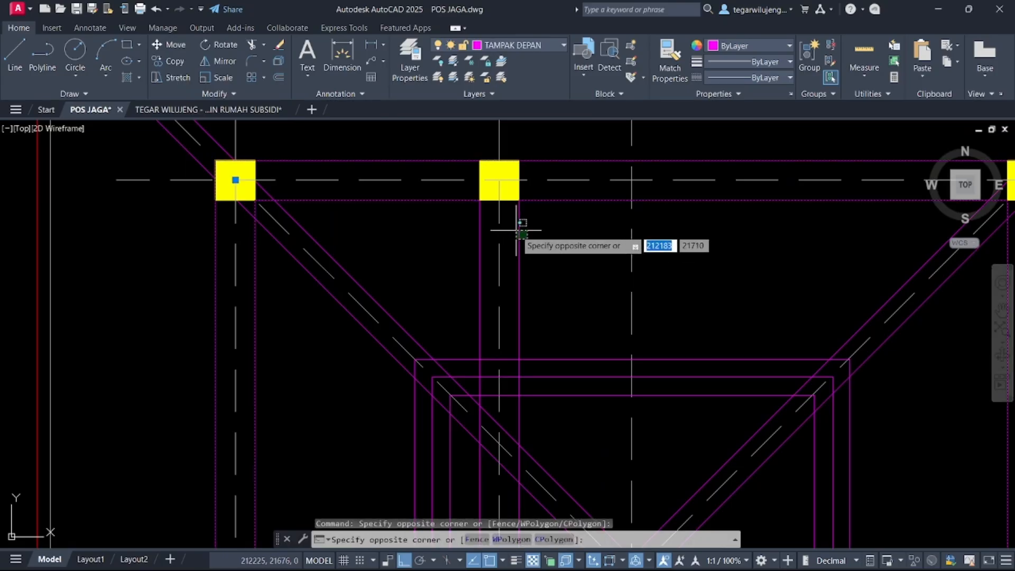
click(522, 235)
click(454, 227)
click(403, 268)
scroll(404, 267, down, 2)
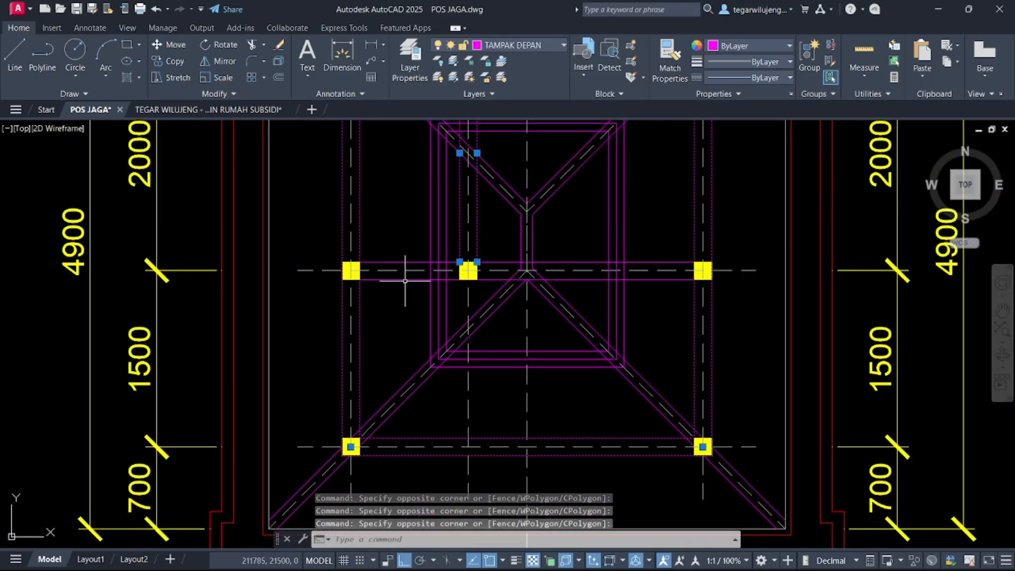
scroll(404, 276, up, 2)
click(343, 284)
scroll(344, 286, down, 1)
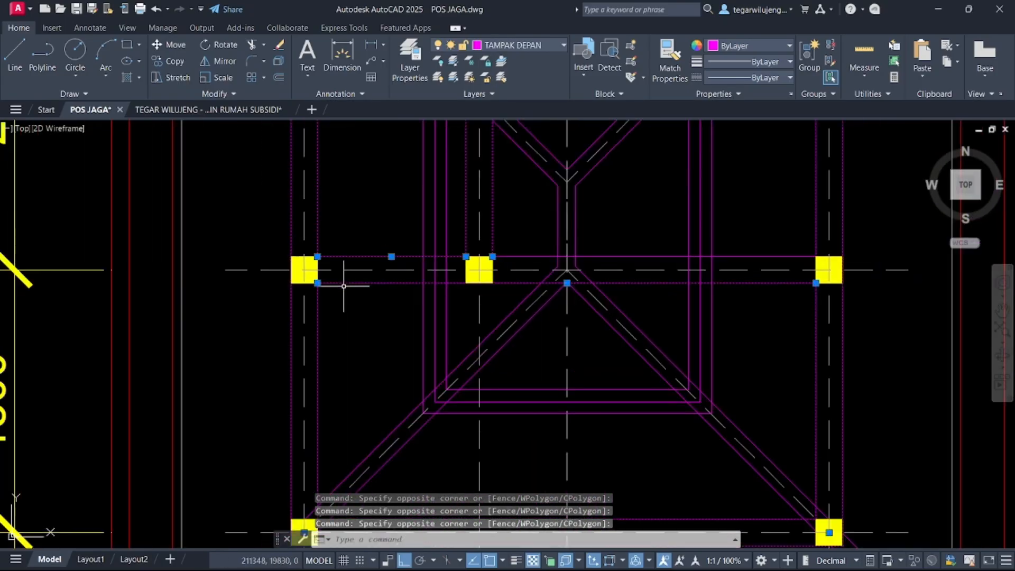
click(612, 233)
click(630, 264)
scroll(663, 316, down, 1)
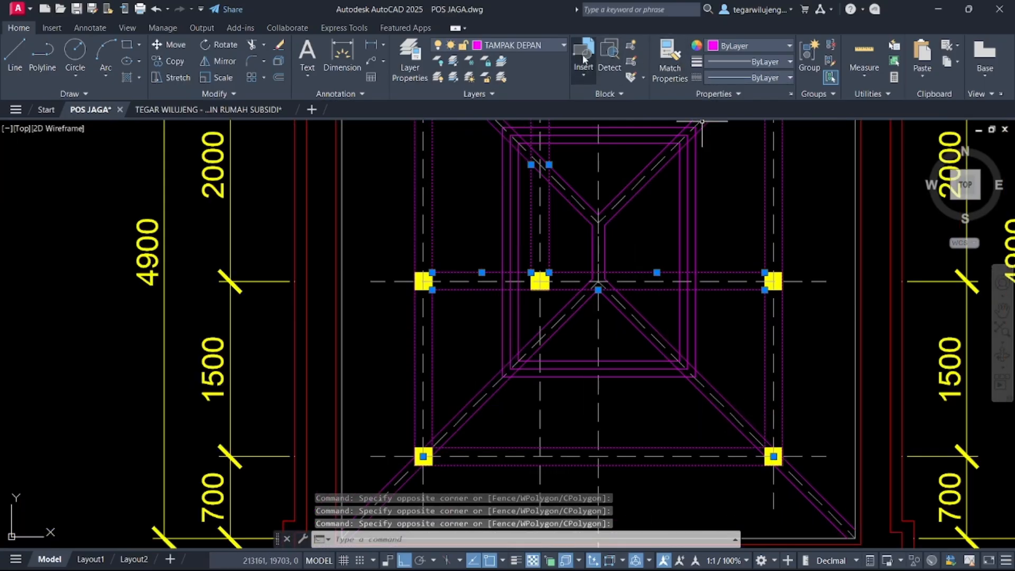
click(503, 47)
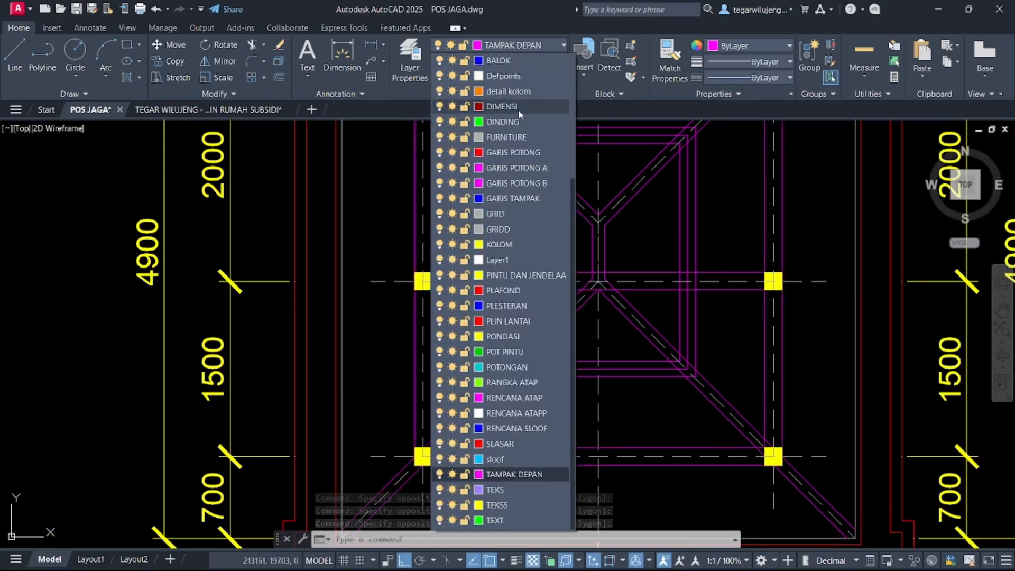
click(515, 152)
key(Escape)
Step: Examine how the murplat and the truss's bottom beam sit on the ring beam in the roof section
scroll(604, 243, down, 4)
middle_drag(603, 470, 601, 294)
scroll(575, 262, up, 2)
scroll(574, 262, up, 7)
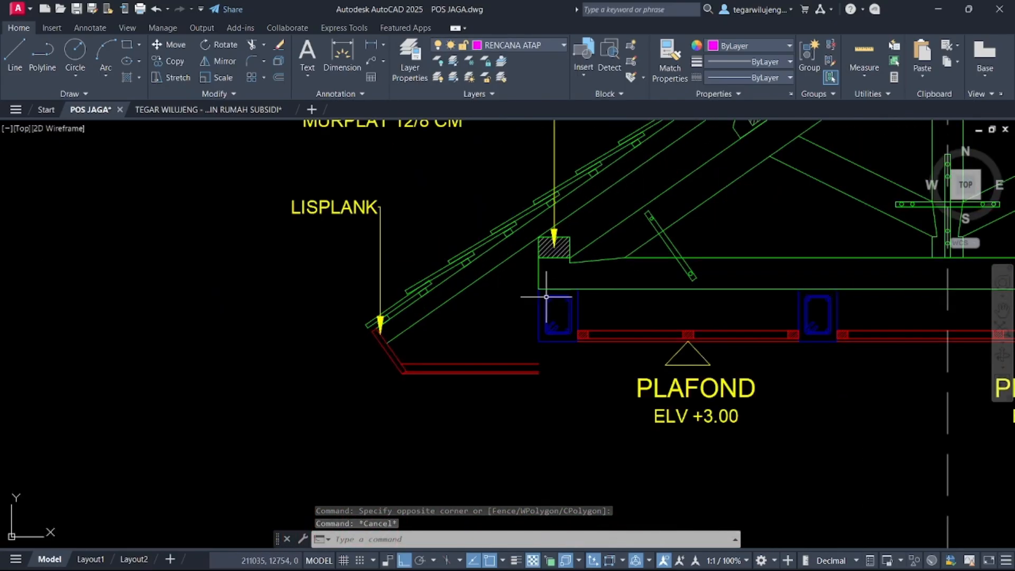
scroll(551, 297, down, 7)
middle_drag(608, 159, 610, 476)
scroll(627, 269, up, 6)
scroll(661, 177, up, 4)
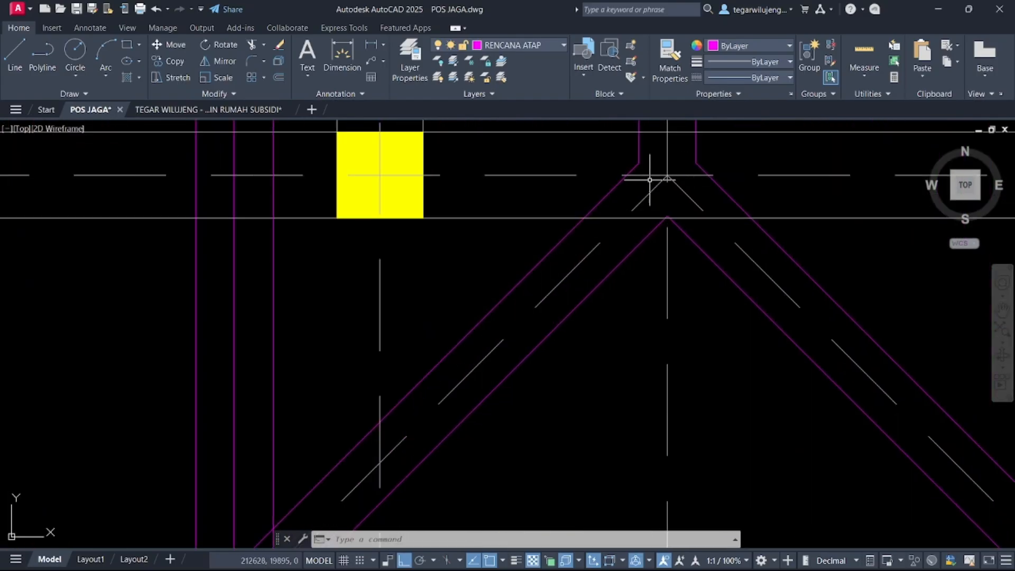
Step: Draw a horizontal line along the middle column row's axis, from the left column's outer edge to the right column's outer edge
middle_drag(657, 195, 627, 298)
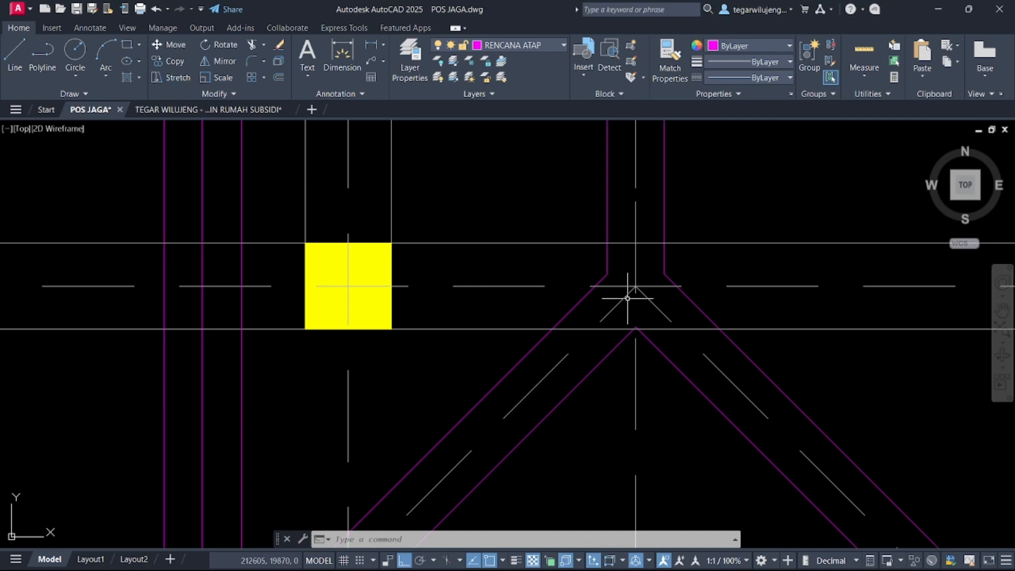
key(Return)
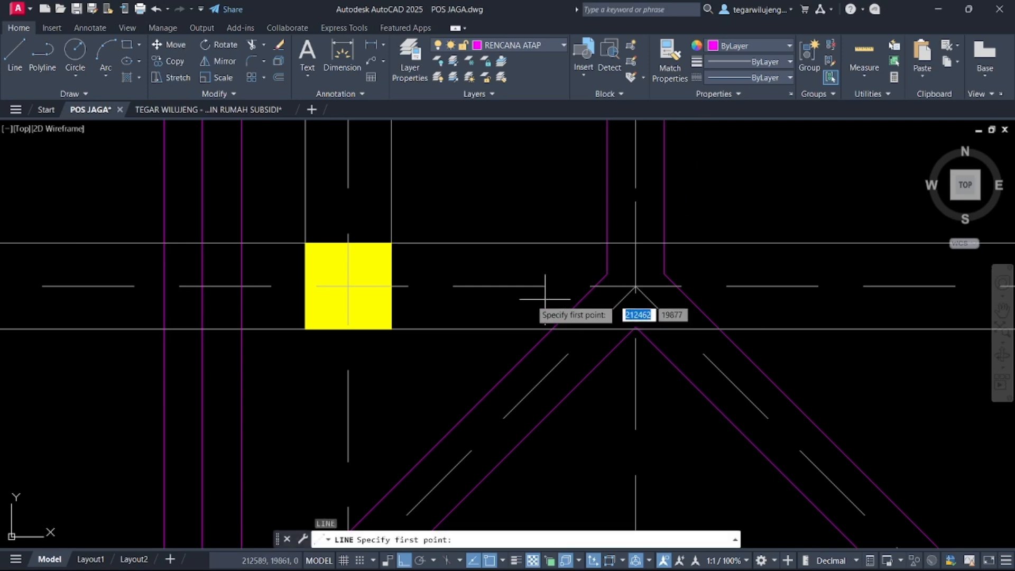
scroll(301, 327, down, 3)
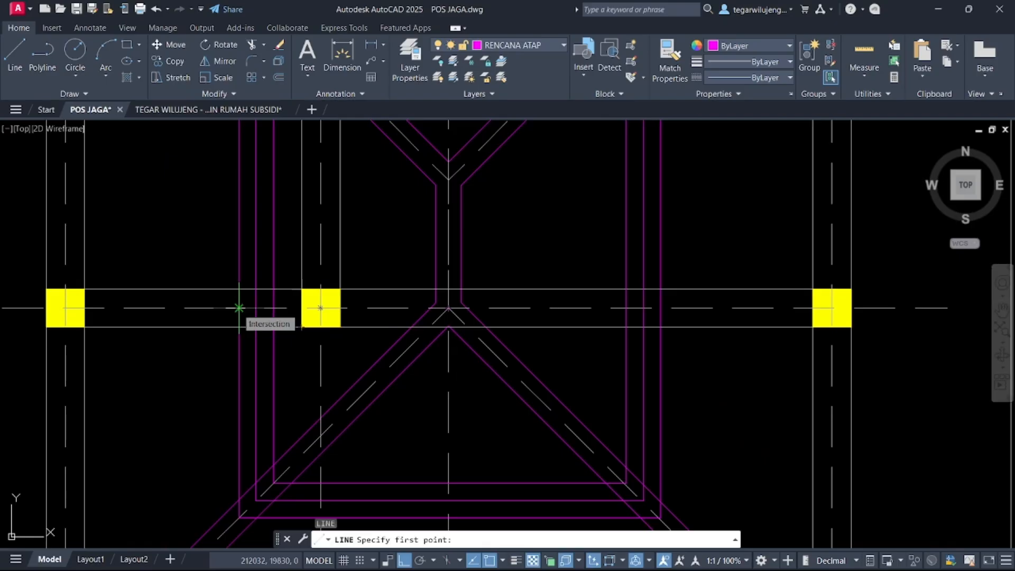
middle_drag(208, 307, 322, 314)
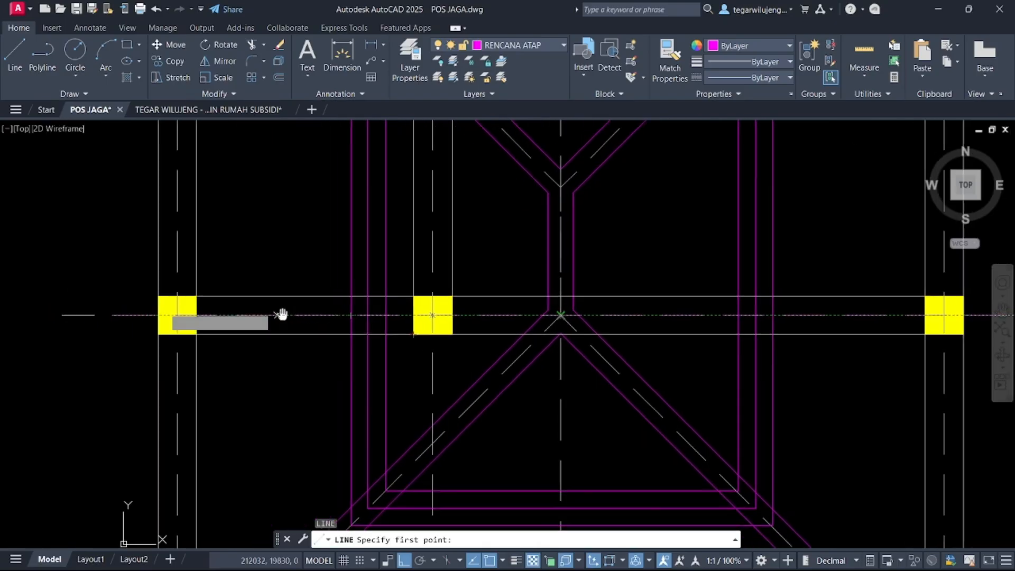
click(159, 316)
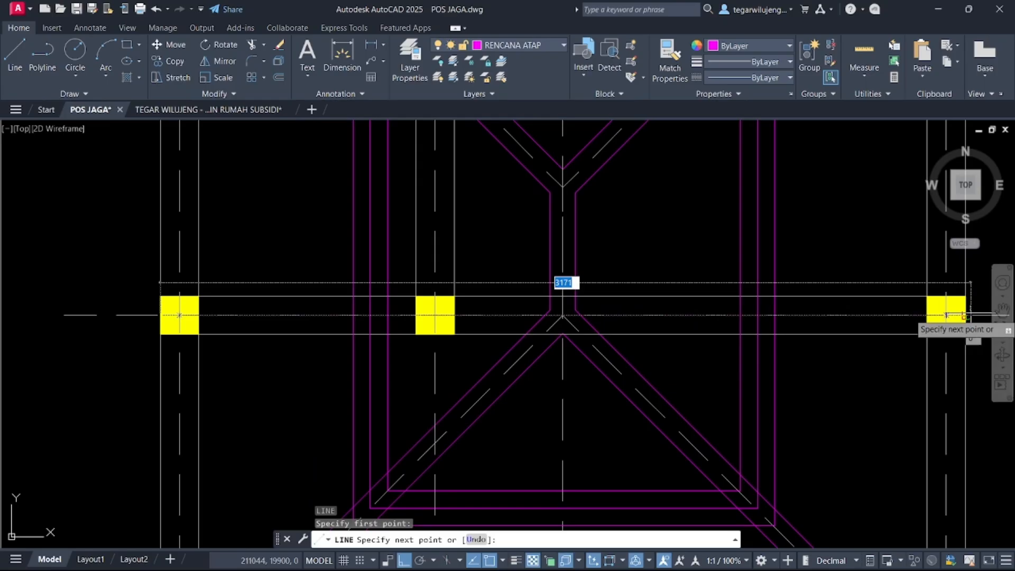
click(945, 315)
key(Return)
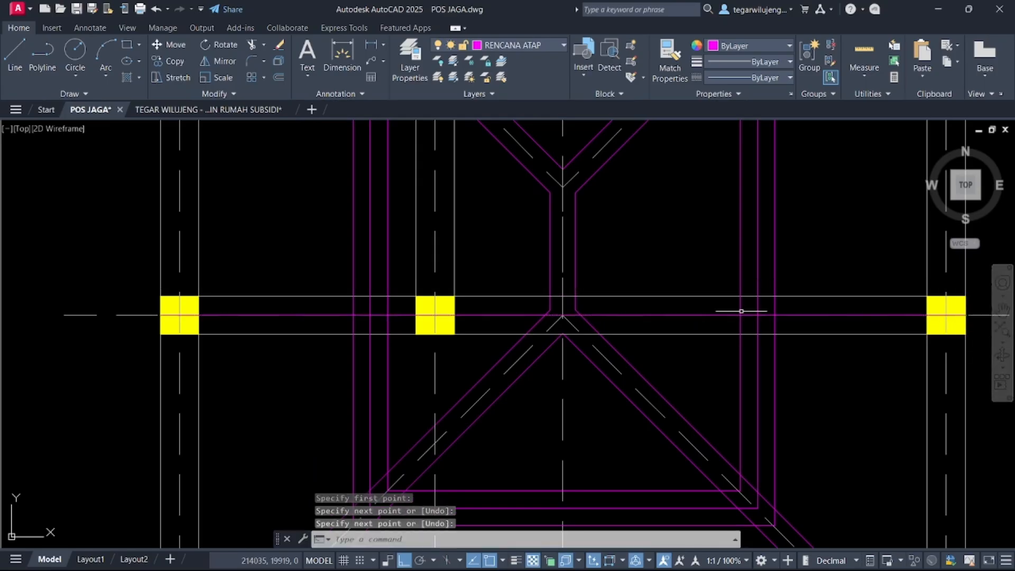
click(624, 317)
key(Escape)
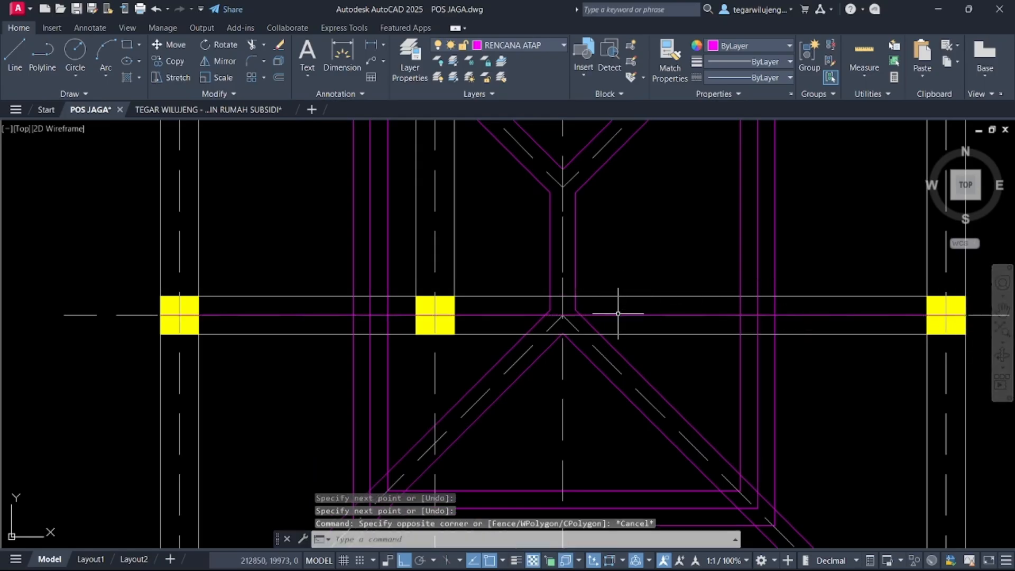
Step: Offset the new horizontal axis line 80 upward
click(614, 315)
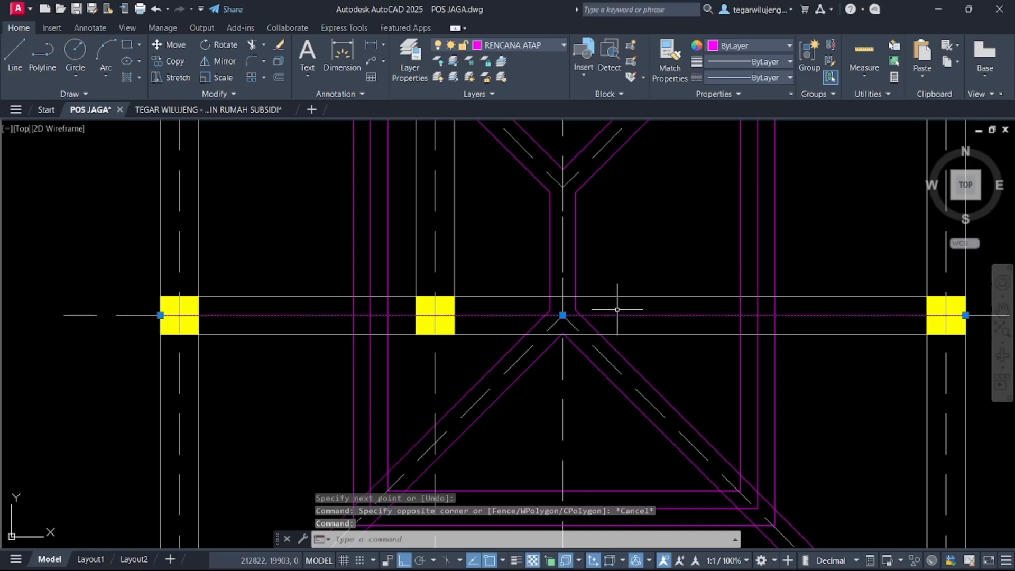
text(o)
key(Return)
click(623, 315)
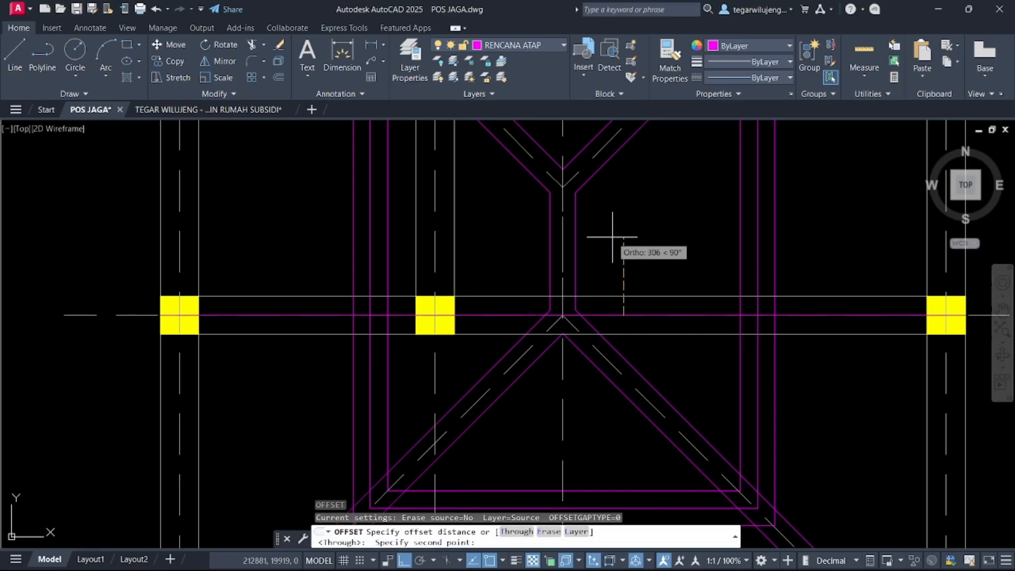
text(80)
key(Return)
click(623, 310)
key(Escape)
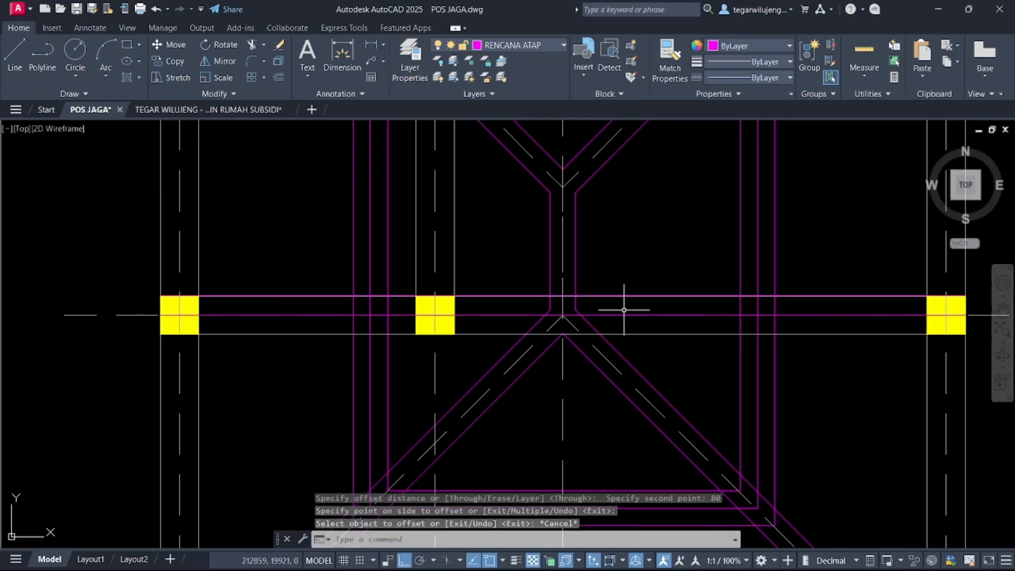
Step: Mirror the two horizontal truss beam lines about a horizontal axis through the ridge beam's midpoint, keeping the originals
click(630, 313)
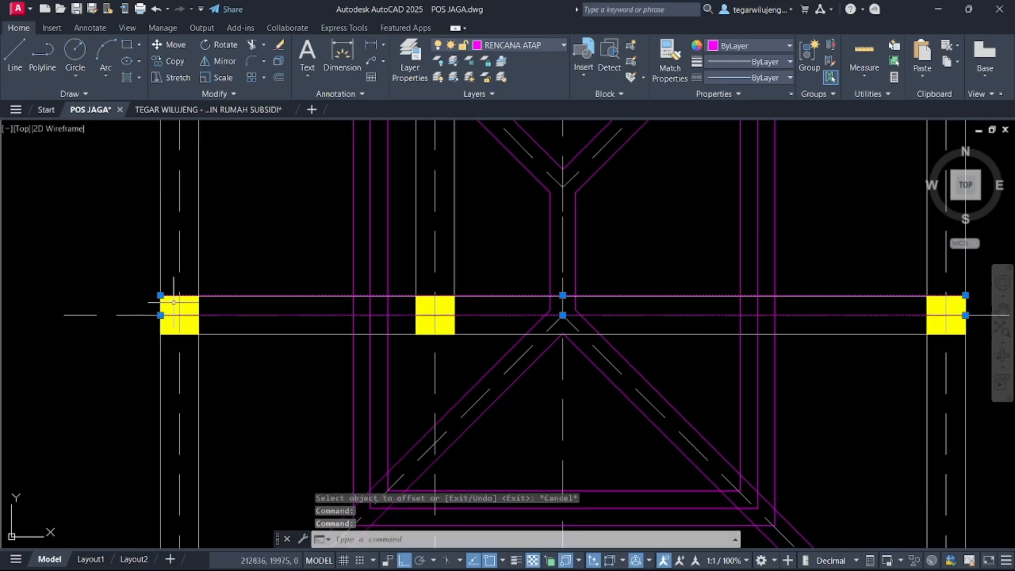
scroll(161, 298, up, 9)
scroll(213, 303, down, 14)
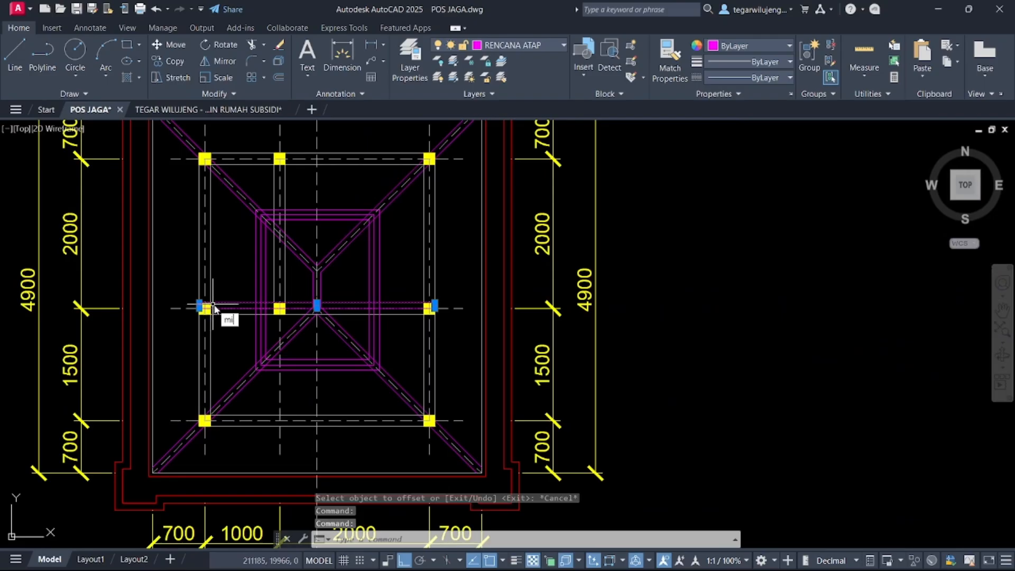
key(Return)
scroll(294, 282, up, 3)
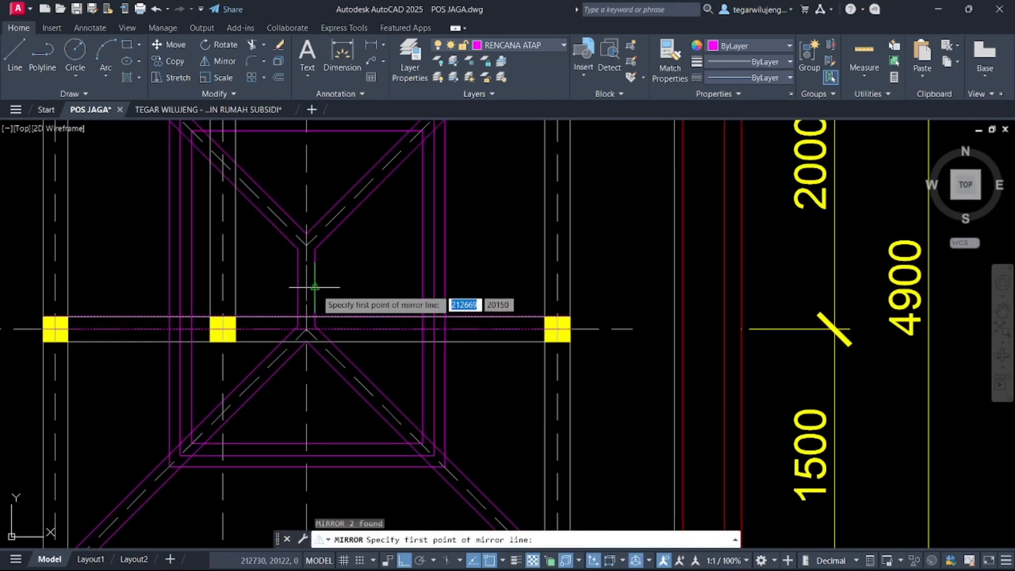
click(314, 287)
click(339, 288)
key(Return)
middle_drag(349, 279, 393, 263)
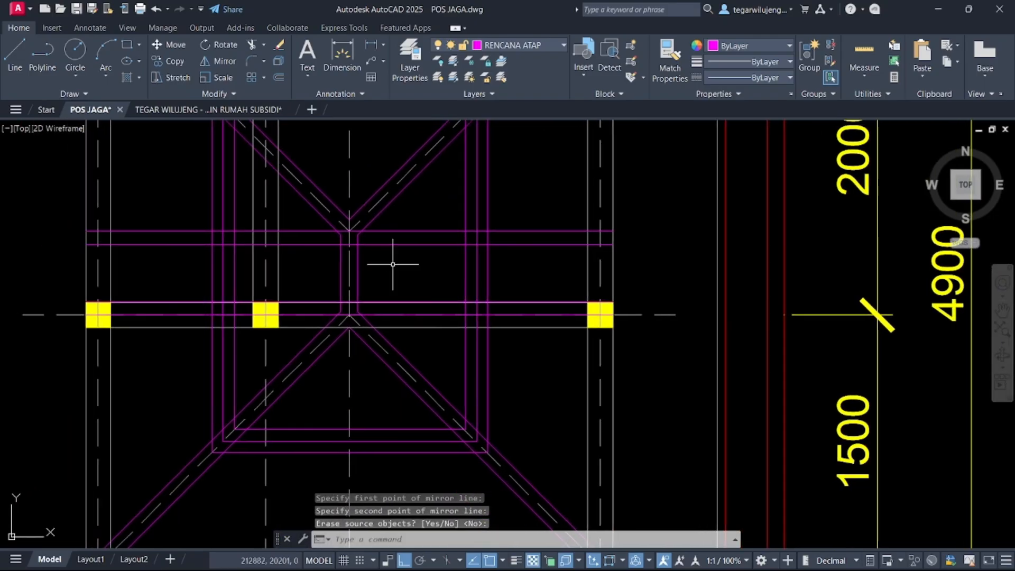
key(Escape)
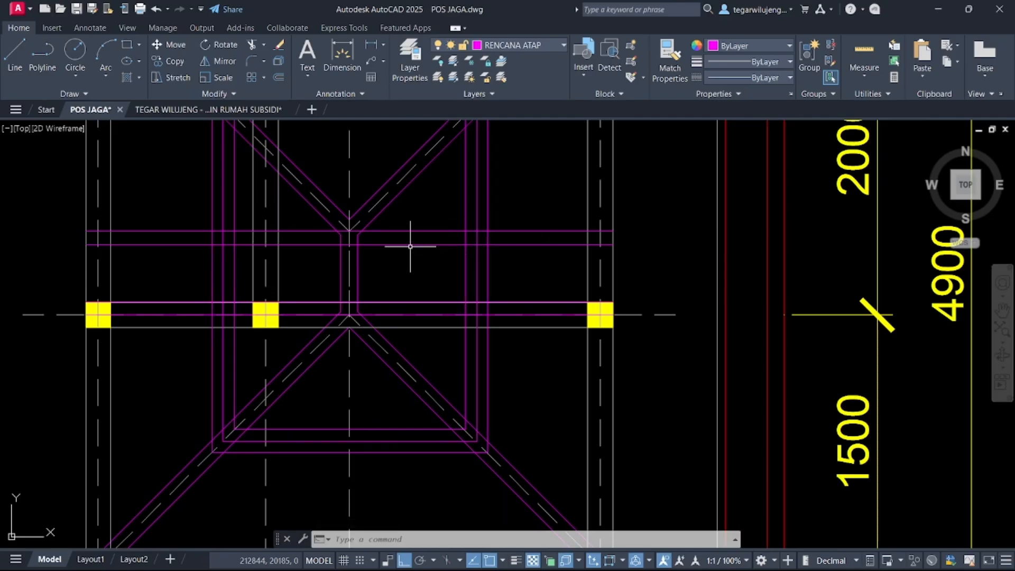
Step: Trim the mirrored upper truss beam lines where they cross the right-hand purlin
middle_drag(410, 246, 491, 292)
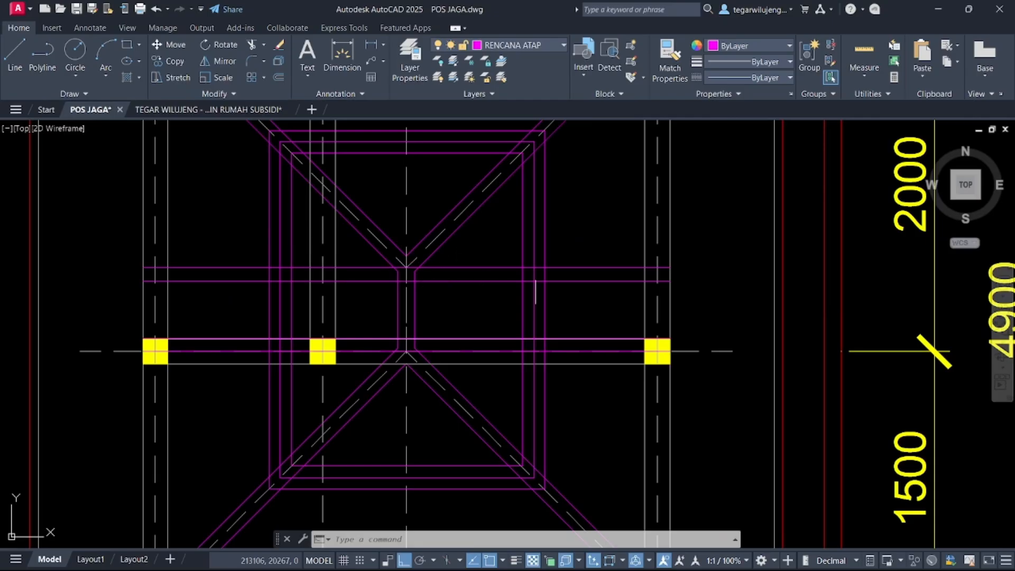
scroll(458, 271, up, 2)
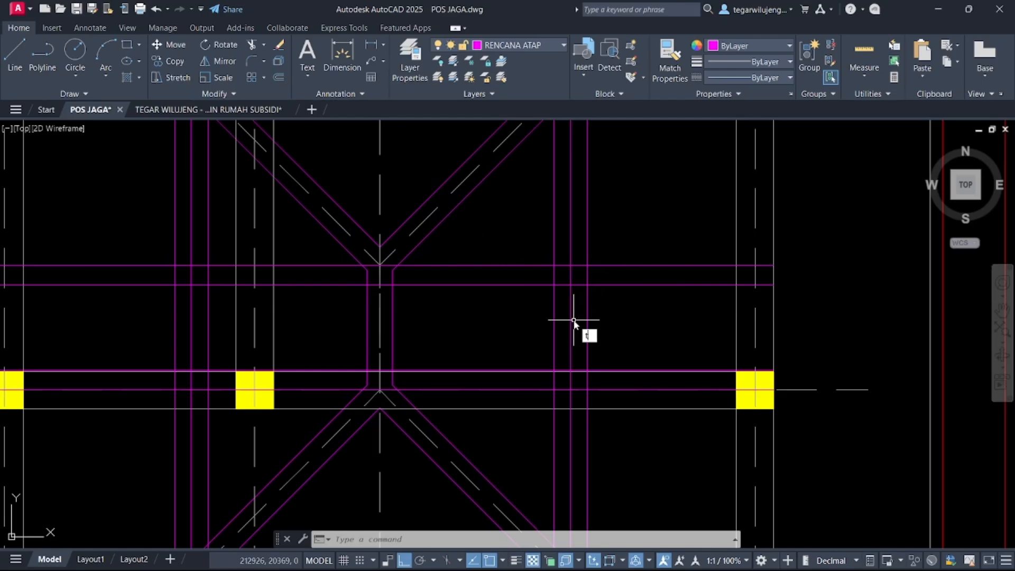
key(Return)
scroll(584, 290, up, 2)
mouse_move(576, 294)
mouse_down()
mouse_move(565, 293)
mouse_move(578, 239)
mouse_up()
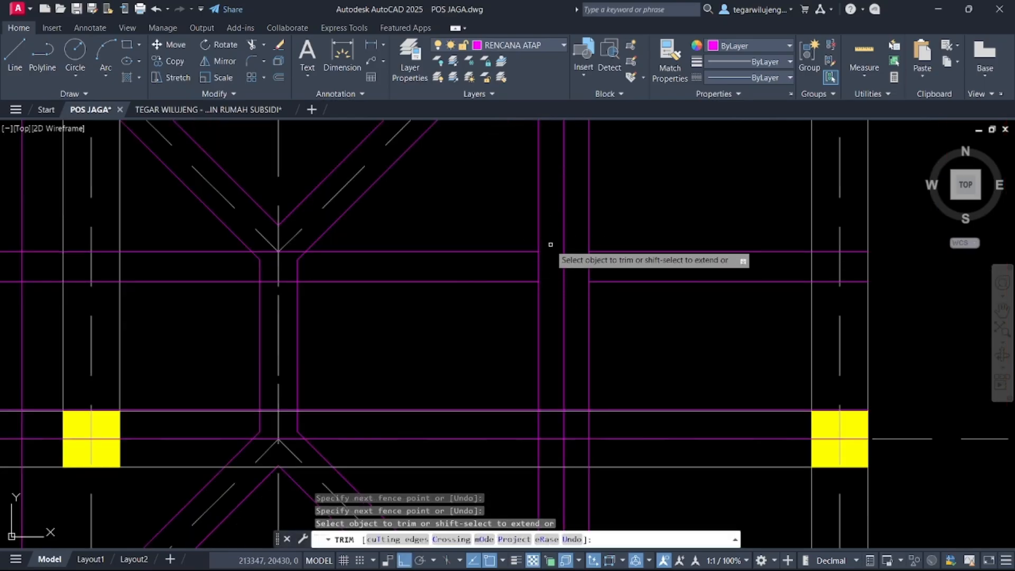
Step: Check in the roof section how the purlin sits over the truss members
scroll(552, 264, down, 6)
scroll(349, 377, down, 4)
scroll(528, 158, up, 6)
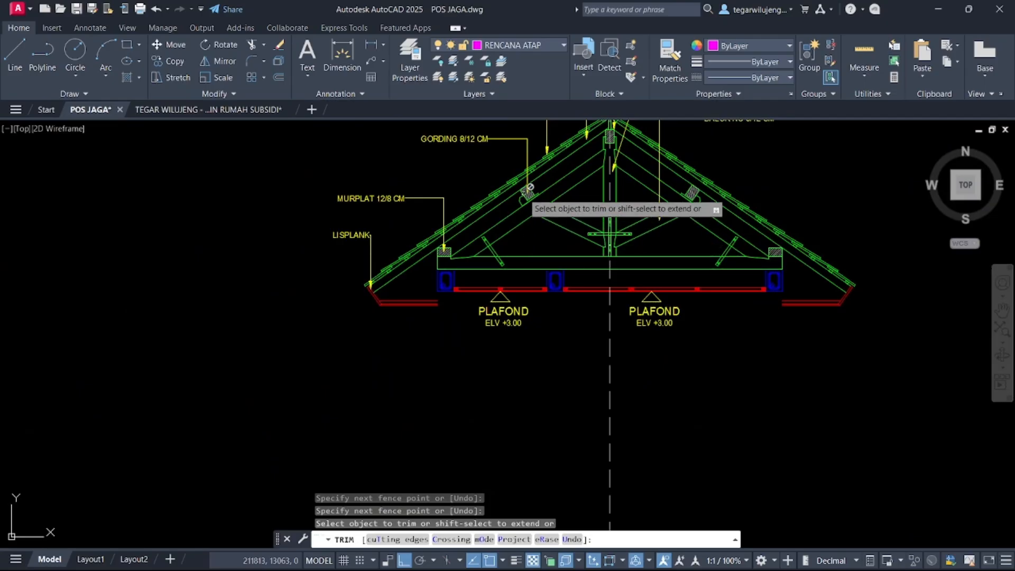
scroll(547, 188, up, 1)
scroll(528, 233, down, 9)
middle_drag(555, 264, 529, 417)
scroll(520, 253, up, 10)
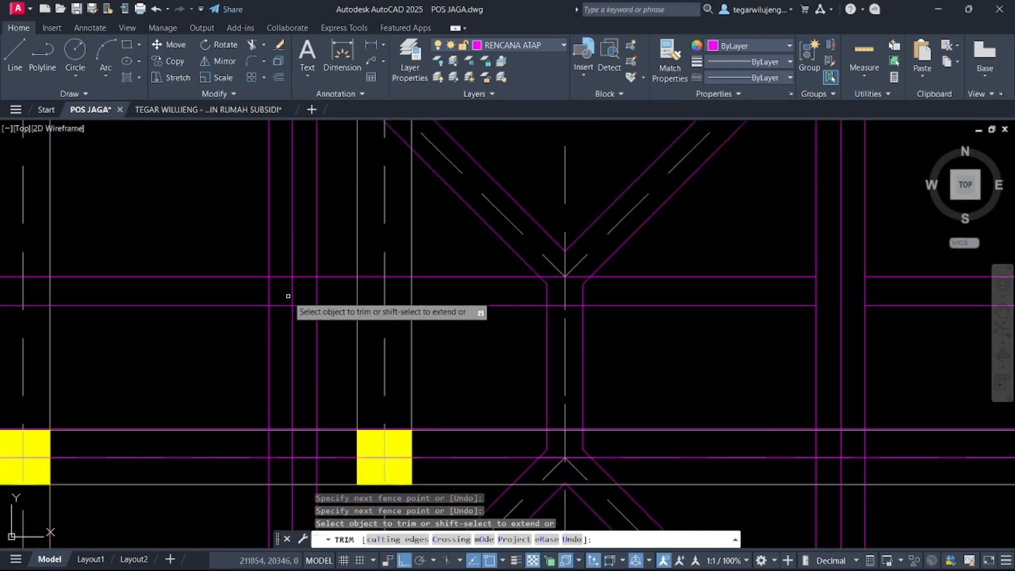
Step: Trim the upper truss beam lines where they cross the left-hand purlin
drag(274, 315, 270, 249)
drag(306, 321, 306, 237)
scroll(310, 335, down, 4)
scroll(315, 262, up, 4)
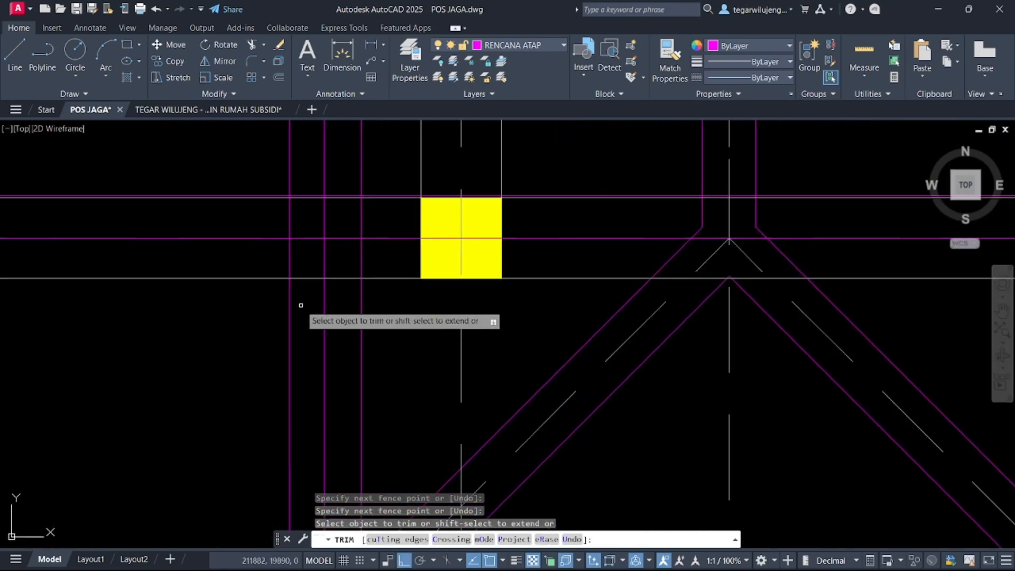
middle_drag(301, 301, 432, 330)
scroll(432, 330, down, 5)
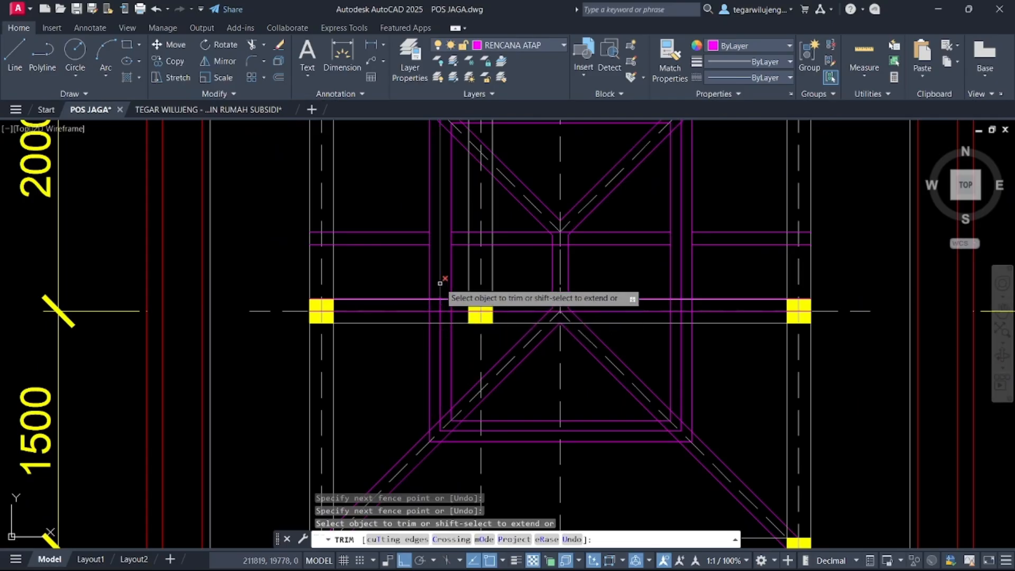
scroll(430, 302, up, 2)
scroll(430, 303, up, 4)
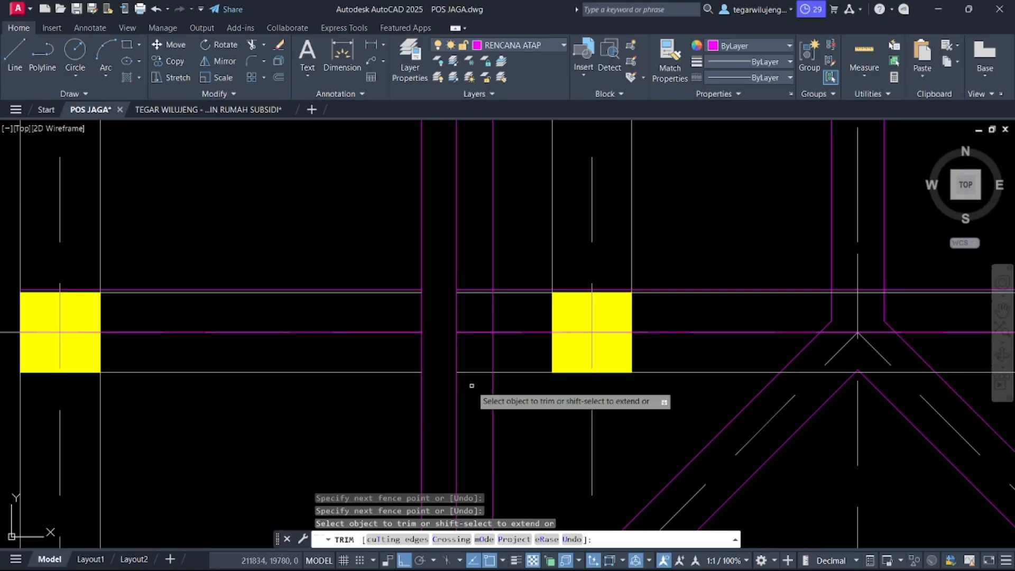
scroll(472, 385, down, 2)
scroll(370, 343, down, 3)
key(Escape)
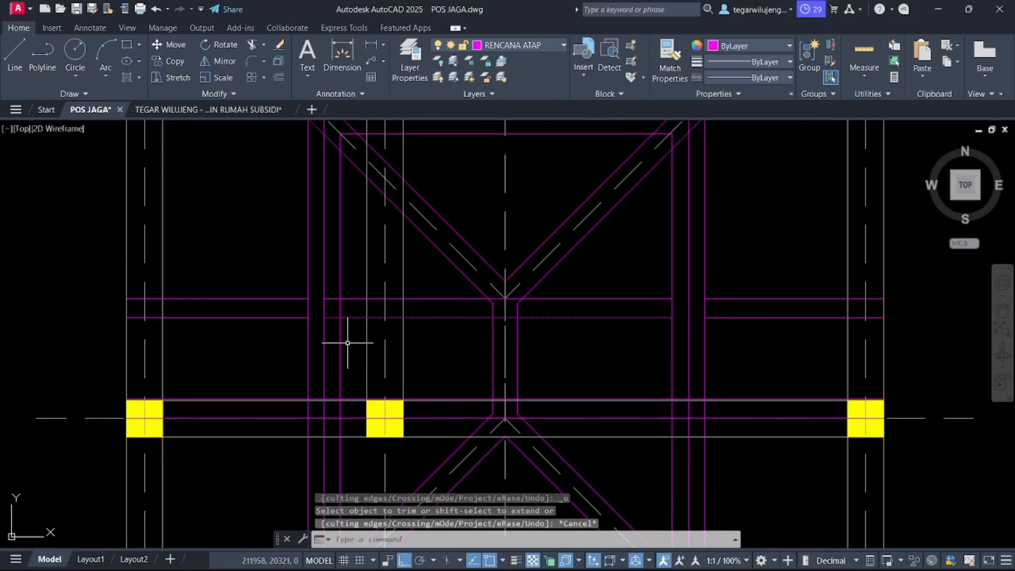
Step: Turn off the GRIDD layer to hide the axis lines in the roof plan
middle_drag(115, 406, 158, 344)
scroll(177, 272, down, 3)
click(397, 66)
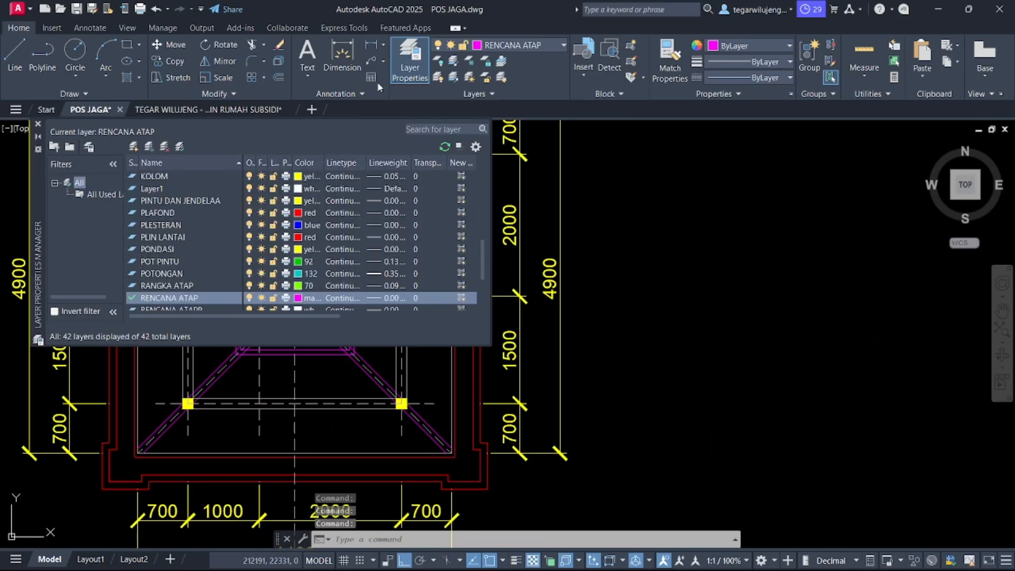
scroll(165, 242, up, 5)
click(249, 286)
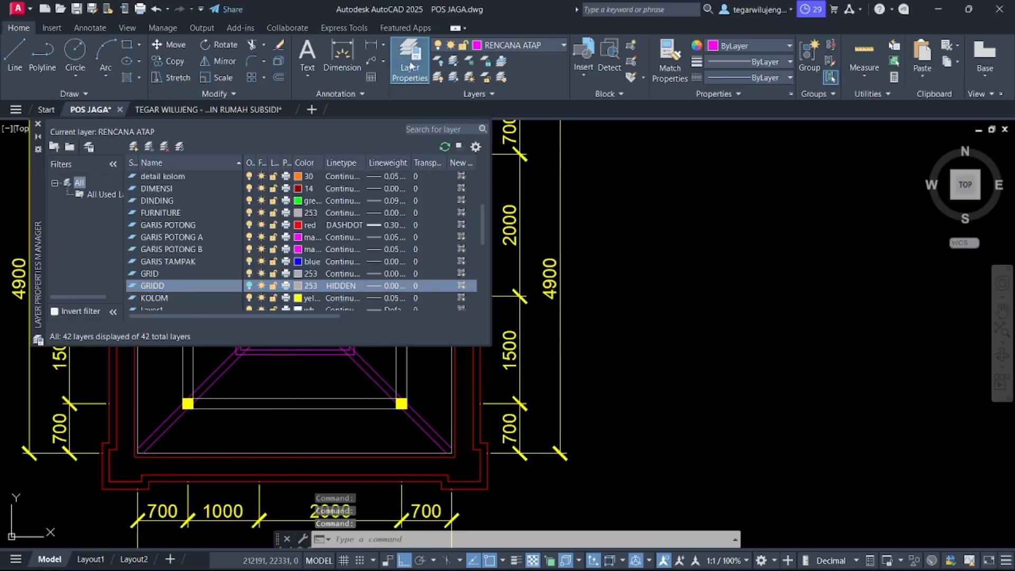
click(417, 70)
Step: Trim the remaining beam lines along and above the middle column row where they run through the side purlins, ridge and hip beams
key(Return)
scroll(349, 296, up, 6)
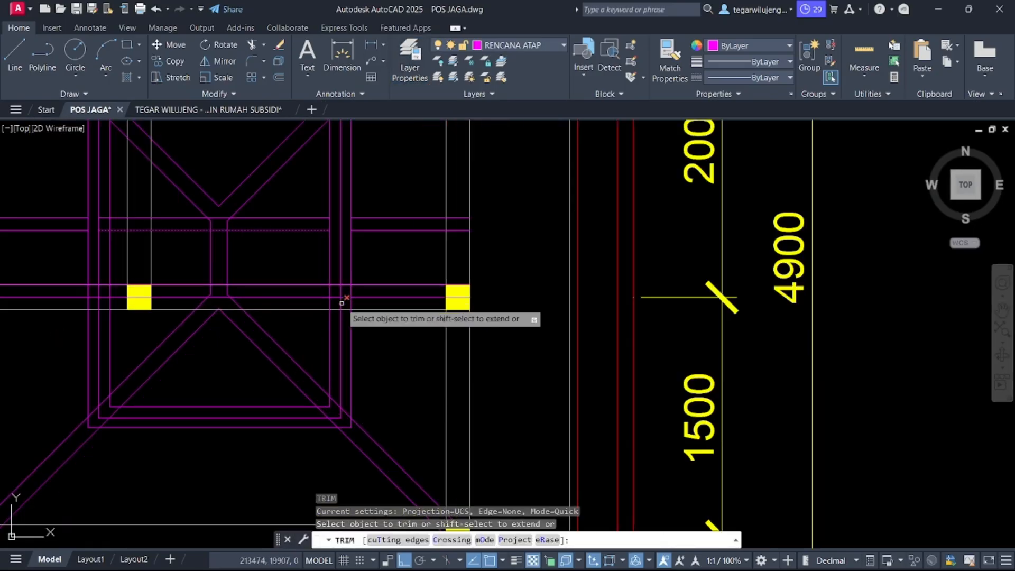
click(346, 334)
click(346, 275)
key(Return)
click(319, 332)
click(319, 247)
drag(318, 248, 318, 246)
scroll(338, 285, down, 2)
middle_drag(341, 288, 441, 286)
middle_drag(431, 445, 451, 346)
scroll(450, 346, up, 4)
Step: Trim the purlin lines that lie inside the hip beam at the purlin frame's upper-left corner
scroll(451, 346, down, 6)
middle_drag(354, 227, 544, 248)
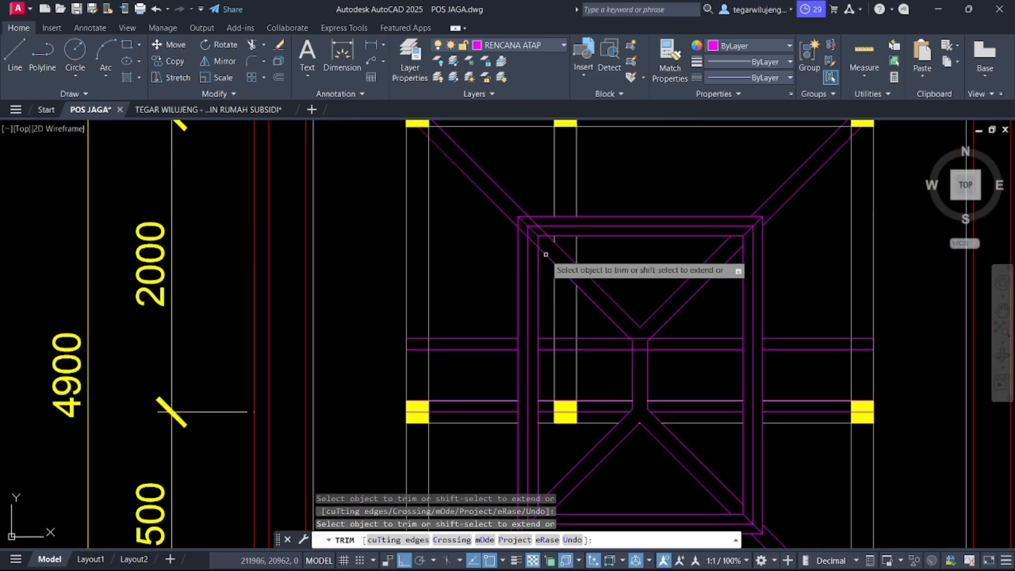
scroll(545, 255, up, 3)
click(533, 252)
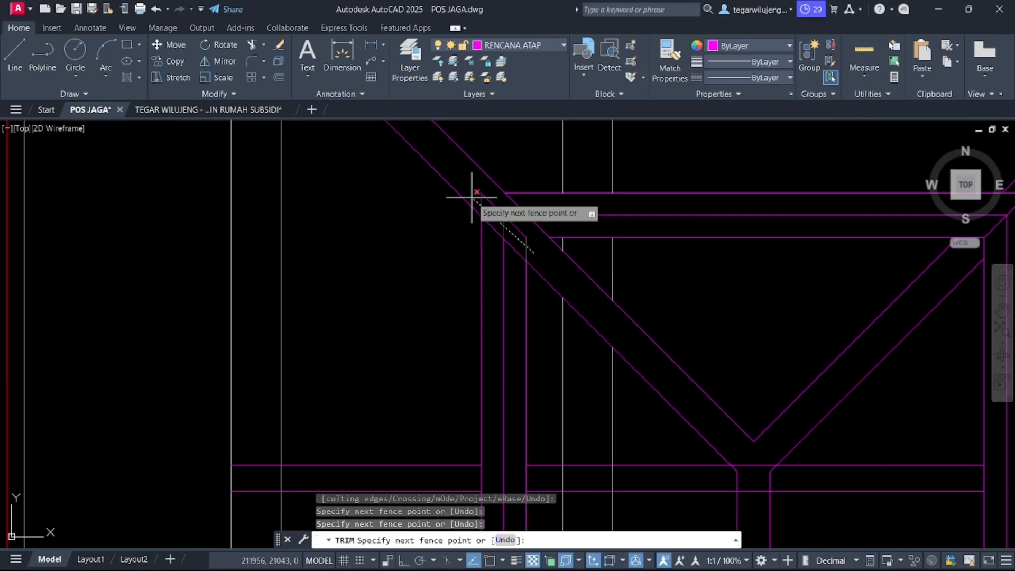
click(471, 197)
key(Return)
Step: Trim the purlin lines that lie inside the hip beam at the purlin frame's upper-right corner
scroll(656, 238, down, 3)
scroll(608, 222, up, 3)
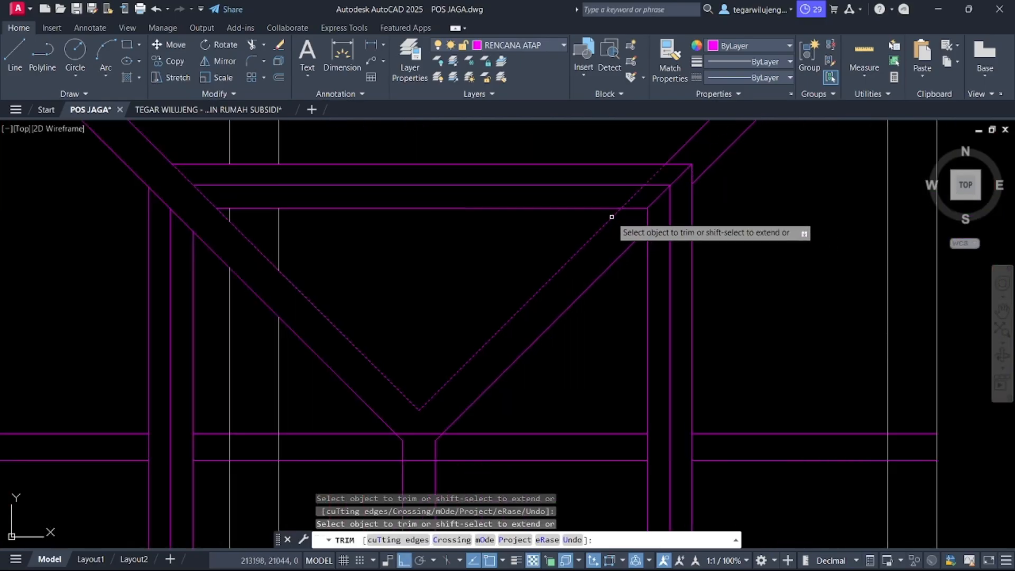
click(632, 233)
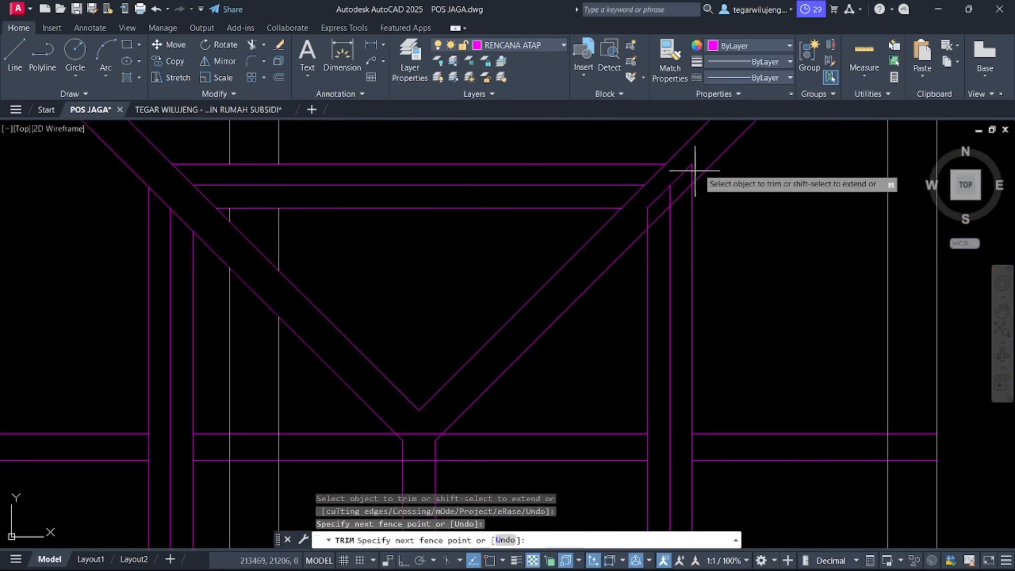
click(634, 217)
click(657, 196)
Step: Extend the lower hip beam lines back across the purlin frame's bottom corners
scroll(645, 207, down, 3)
scroll(679, 358, up, 3)
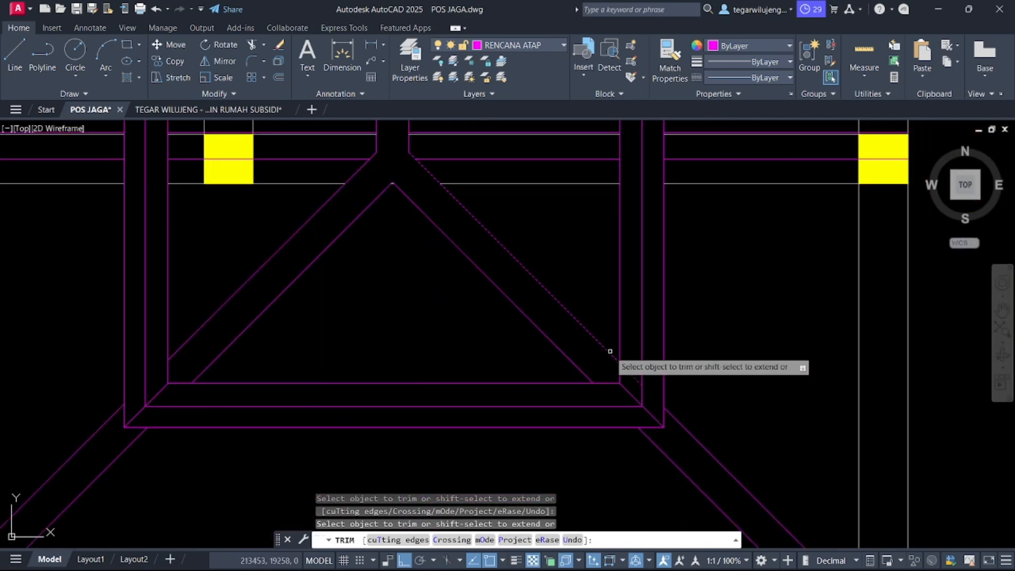
shift+drag(596, 354, 567, 368)
shift+drag(605, 340, 565, 369)
shift+drag(169, 321, 237, 362)
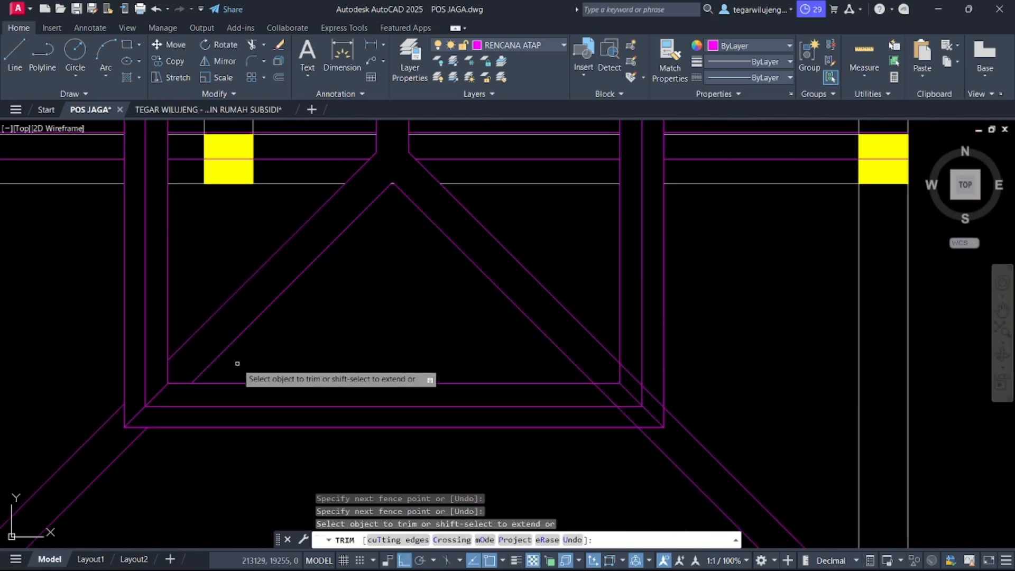
Step: Complete the lower-left hip lines and trim the purlin lines inside the hip beams at both bottom corners of the purlin frame
click(245, 363)
click(159, 390)
click(129, 431)
key(Return)
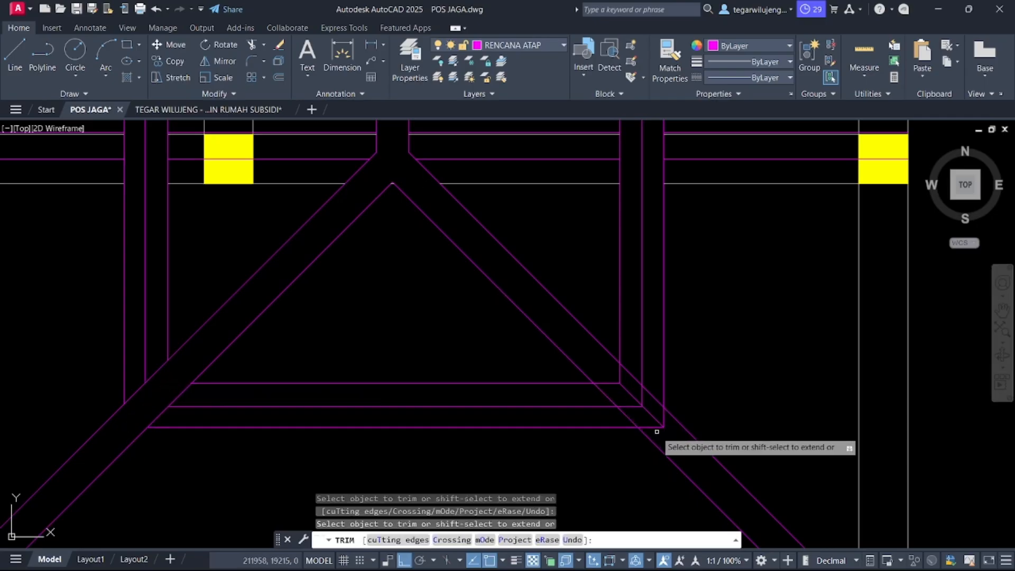
click(608, 372)
click(668, 424)
click(646, 409)
scroll(660, 403, down, 3)
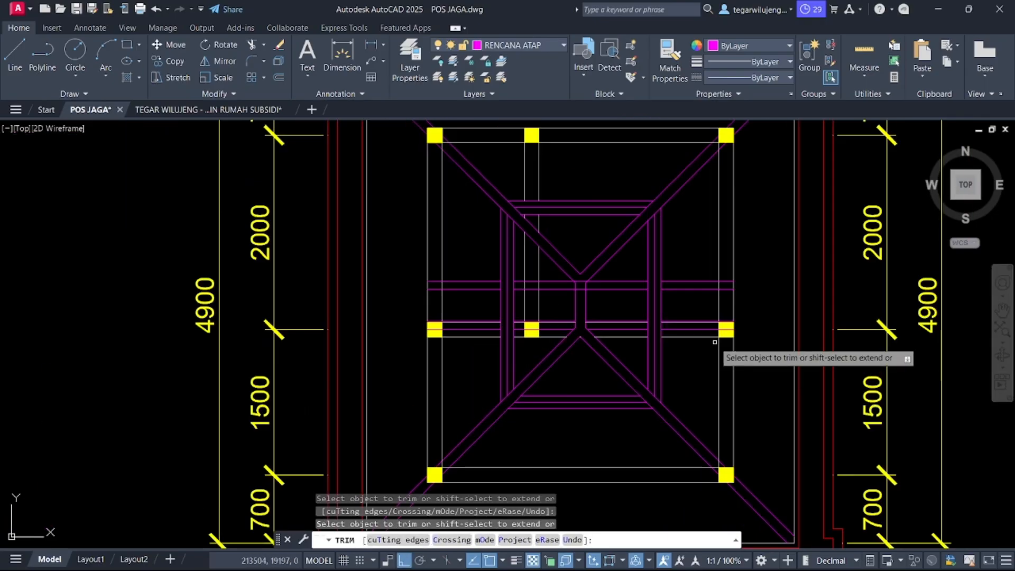
Step: Trim the white vertical beam lines where they pass beneath the upper horizontal truss beam
scroll(532, 285, up, 4)
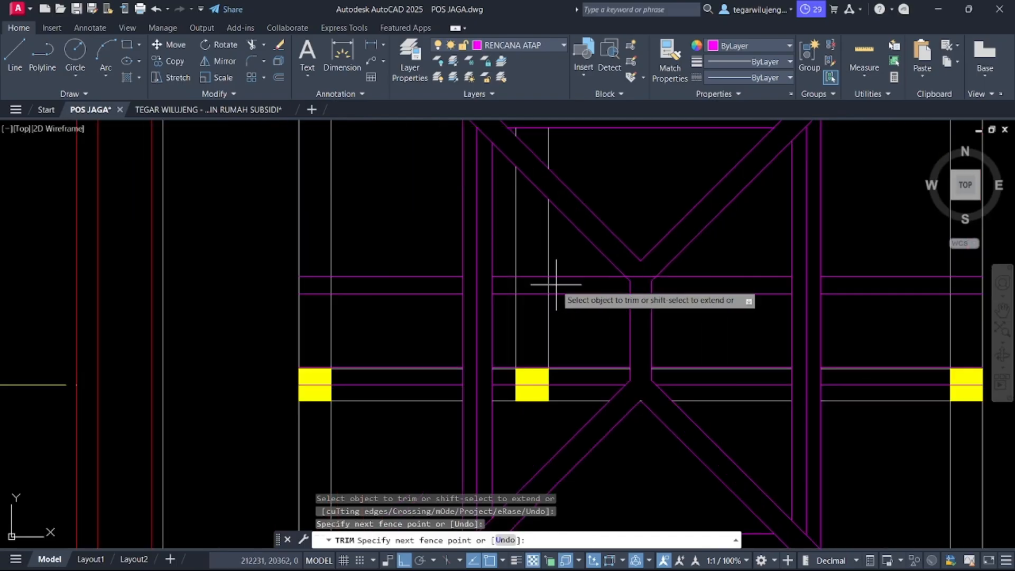
click(556, 284)
click(502, 288)
scroll(581, 386, down, 2)
middle_drag(680, 289, 693, 332)
scroll(708, 317, down, 4)
key(Escape)
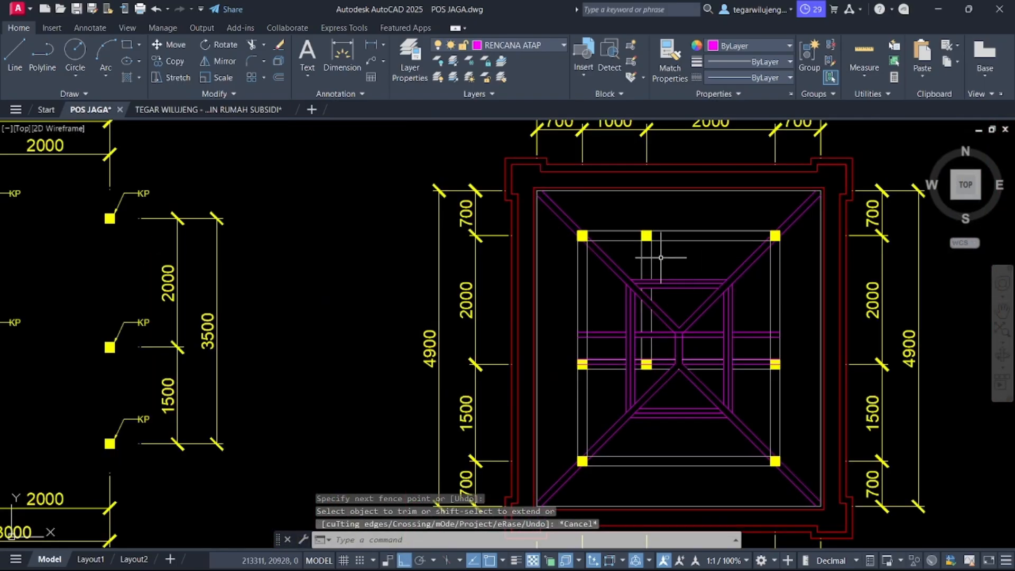
Step: Examine the roof section's labelled members, comparing the purlin, murplat and truss beams with the framing plan
scroll(599, 241, up, 2)
scroll(595, 263, down, 3)
middle_drag(630, 354, 591, 222)
middle_drag(668, 365, 599, 174)
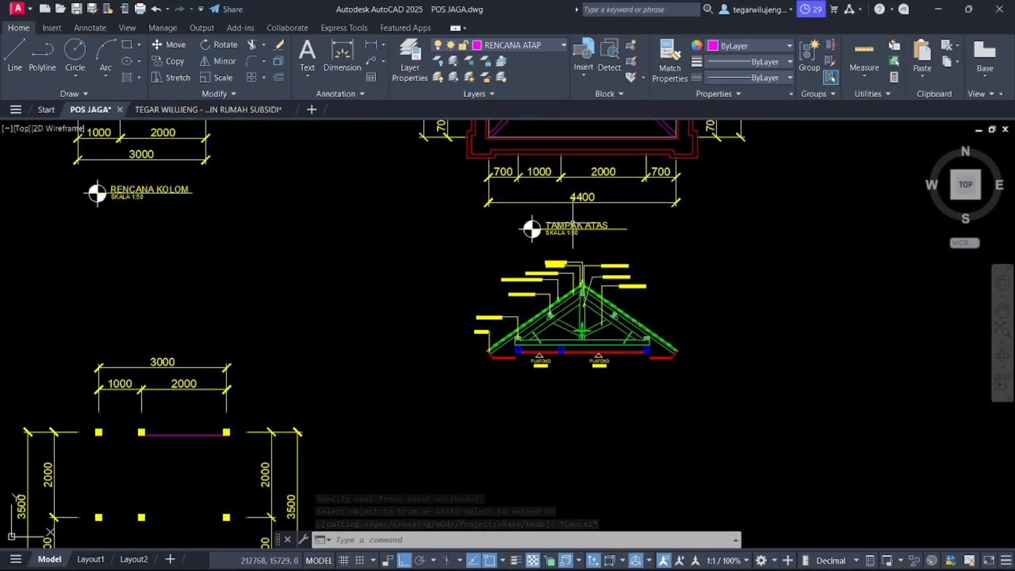
scroll(561, 294, up, 5)
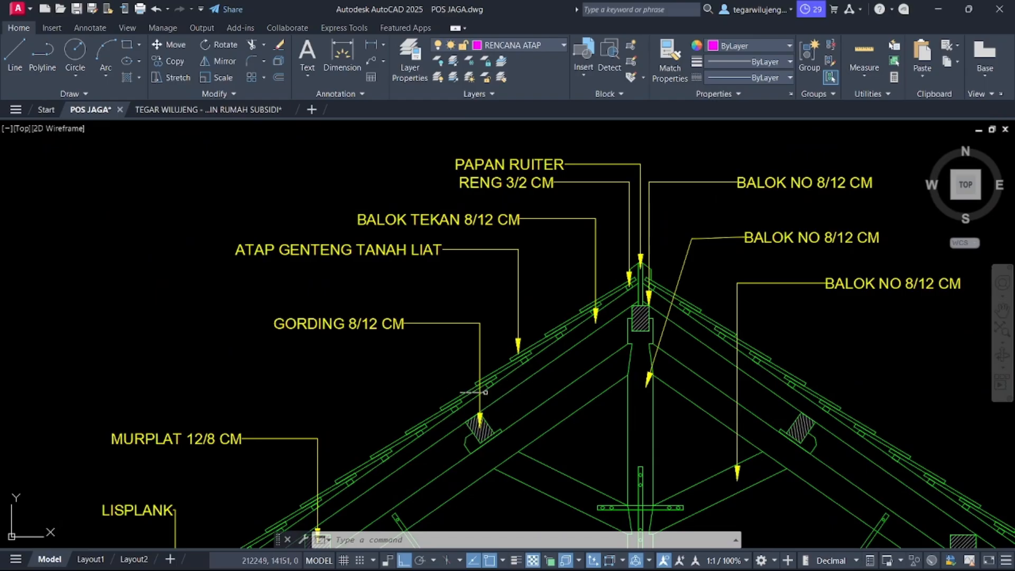
scroll(454, 341, down, 3)
scroll(417, 429, up, 3)
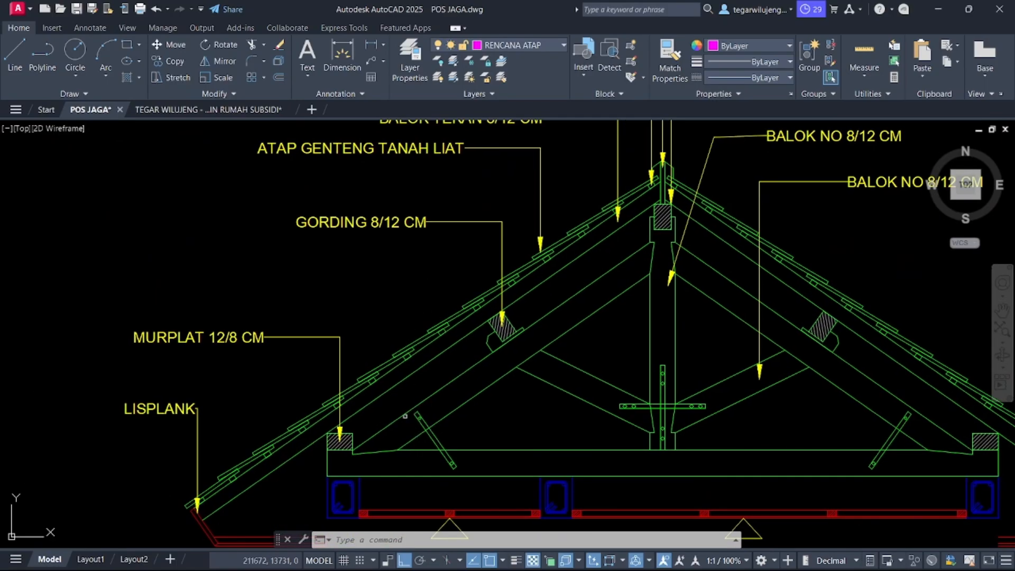
scroll(554, 285, down, 5)
mouse_move(558, 184)
middle_down()
mouse_move(535, 400)
mouse_move(537, 242)
mouse_move(531, 293)
middle_up()
scroll(507, 219, up, 4)
middle_drag(525, 226, 525, 335)
middle_drag(554, 238, 554, 275)
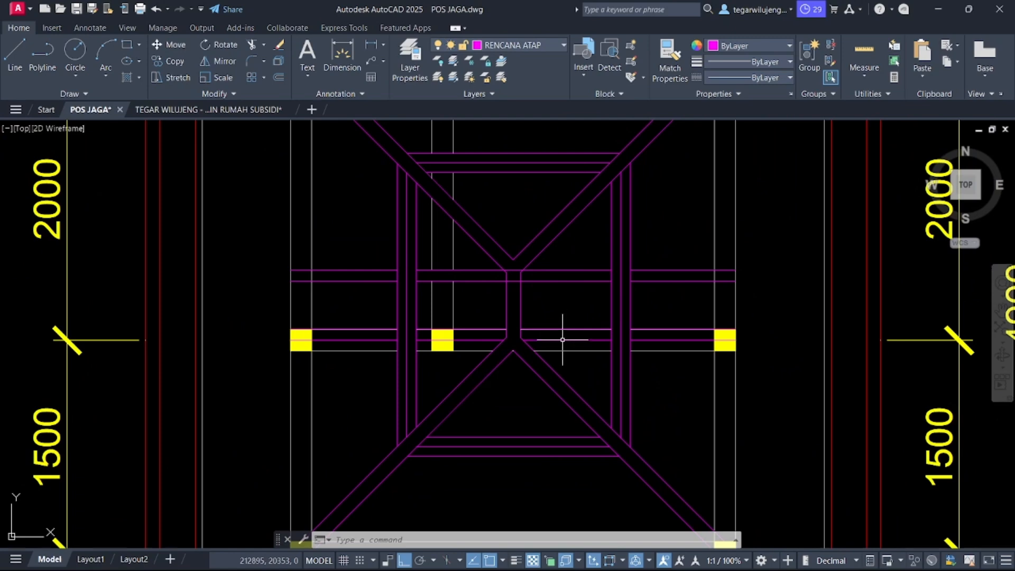
Step: Trim the upper truss beam's line segment lying inside the top of the ridge beam
key(Return)
scroll(529, 307, up, 1)
scroll(521, 245, up, 3)
mouse_move(521, 247)
mouse_down()
mouse_move(539, 294)
mouse_move(526, 282)
mouse_up()
scroll(525, 283, down, 5)
key(Escape)
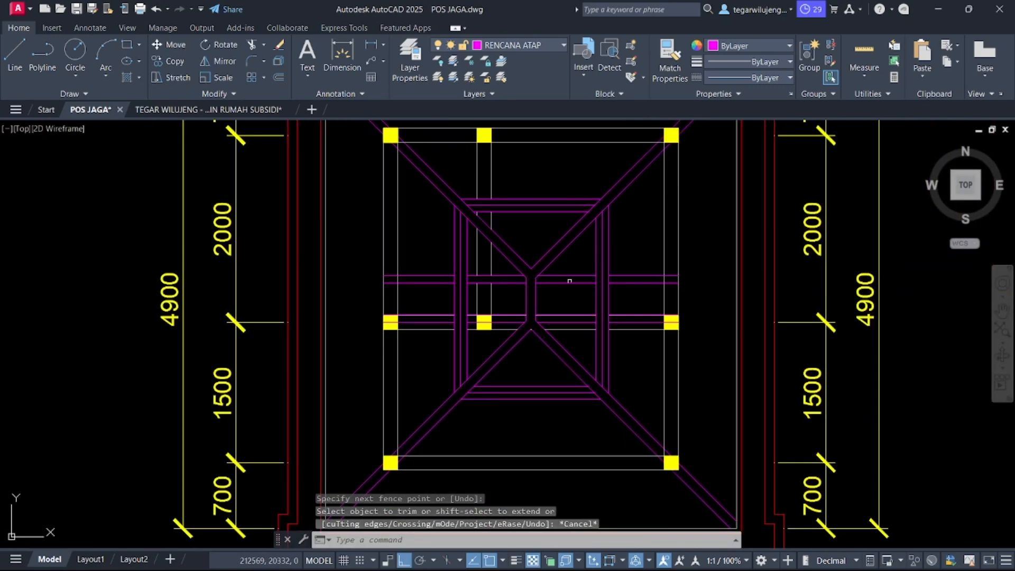
Step: Draw a horizontal rafter line about 2150 mm long from the ridge beam's upper-right corner to the right roof edge
scroll(544, 281, up, 2)
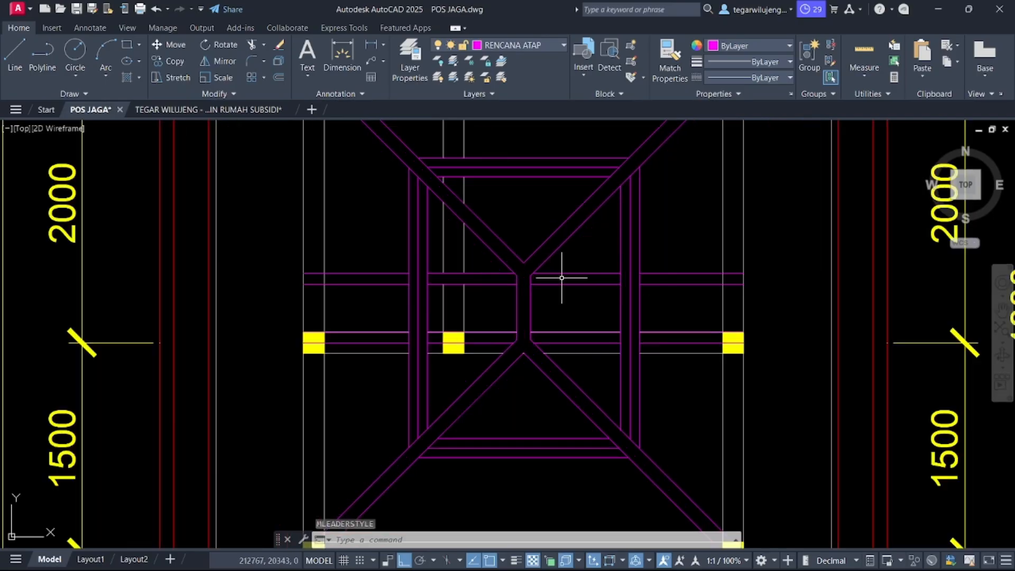
key(Return)
scroll(562, 279, up, 4)
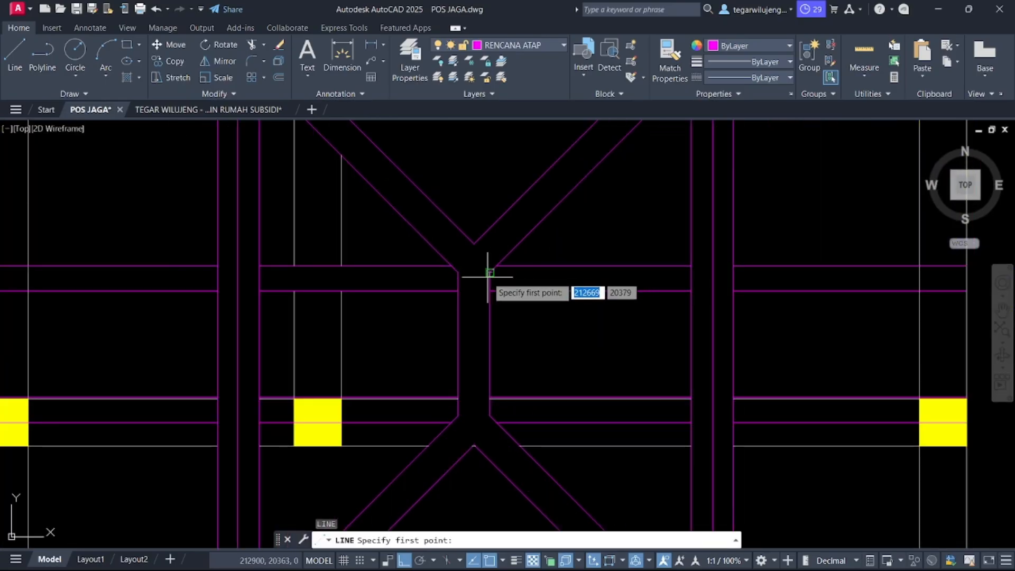
click(493, 274)
middle_drag(809, 278, 559, 251)
scroll(664, 242, down, 3)
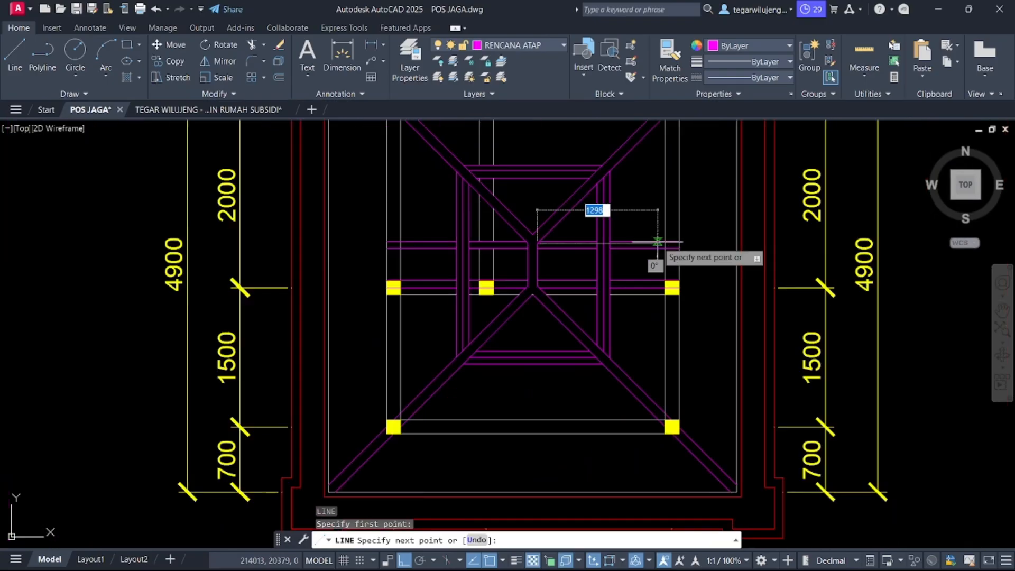
scroll(668, 242, up, 1)
scroll(687, 248, down, 2)
scroll(732, 244, up, 8)
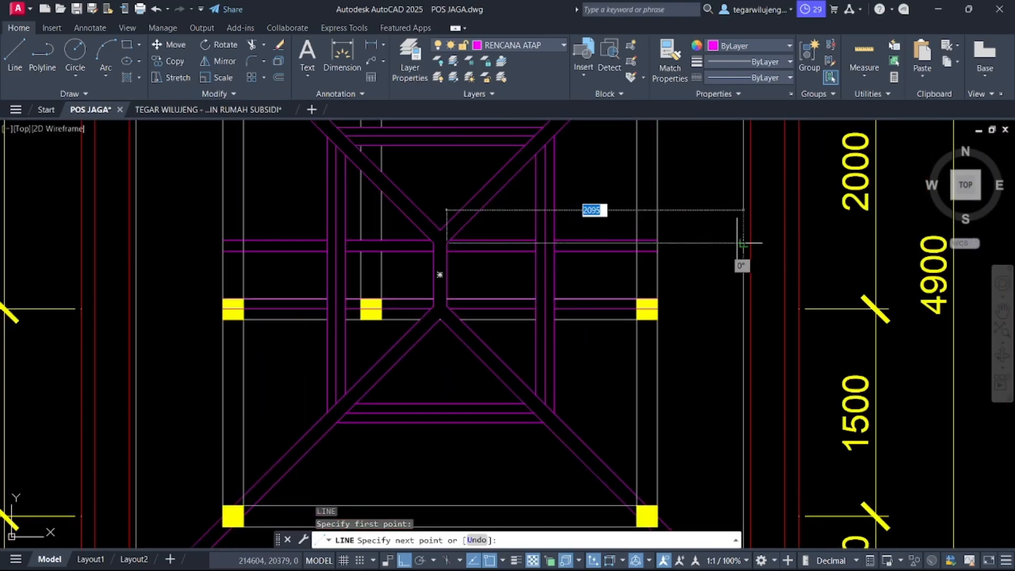
click(739, 242)
scroll(740, 249, down, 3)
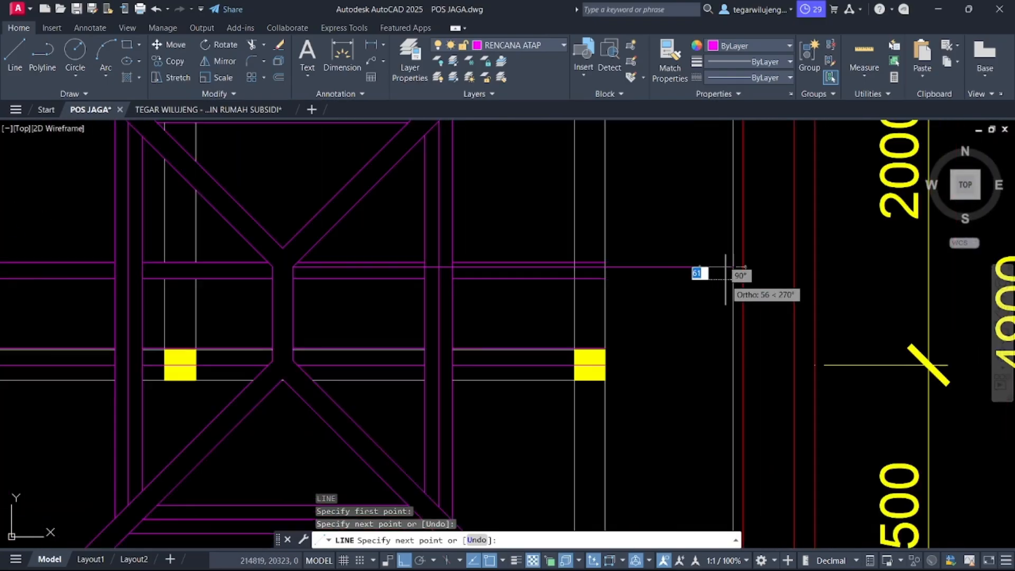
key(Return)
key(Escape)
Step: Offset the new rafter line 50 mm downward to form the rafter's second edge
click(674, 282)
click(653, 234)
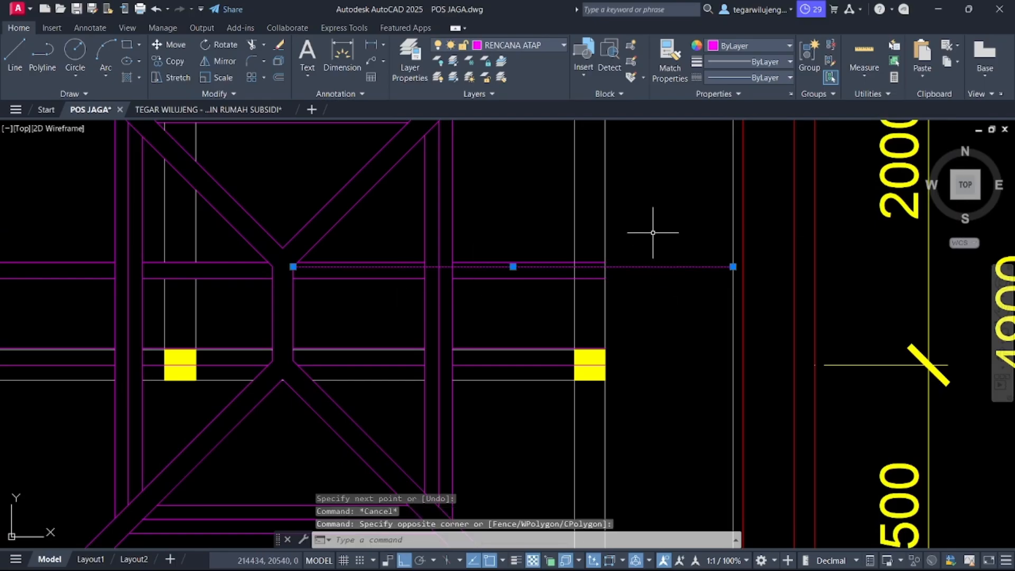
key(Return)
click(645, 267)
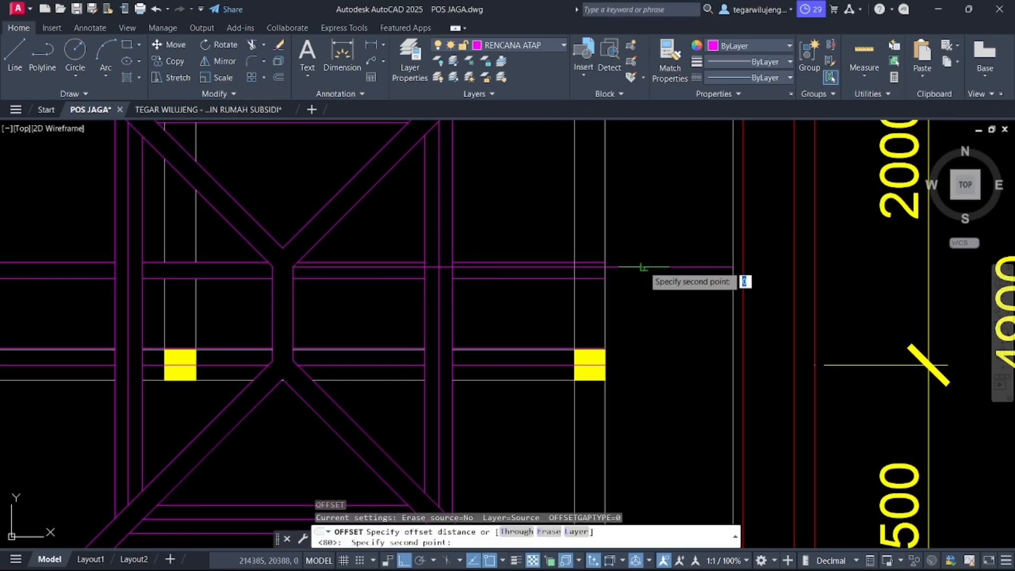
text(5)
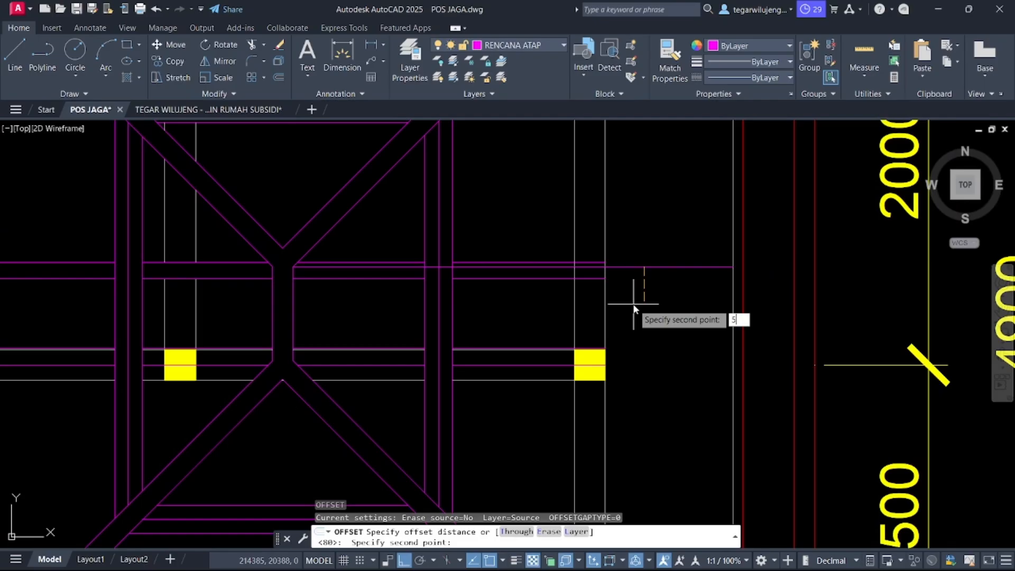
text(0)
key(Return)
click(633, 267)
click(634, 279)
key(Escape)
scroll(408, 261, up, 3)
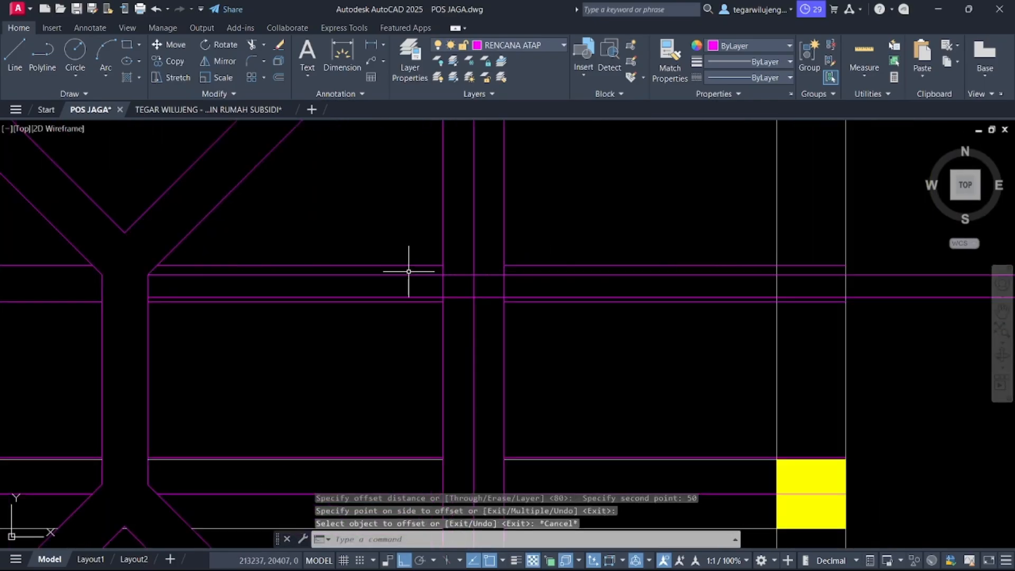
click(898, 317)
click(807, 261)
key(Escape)
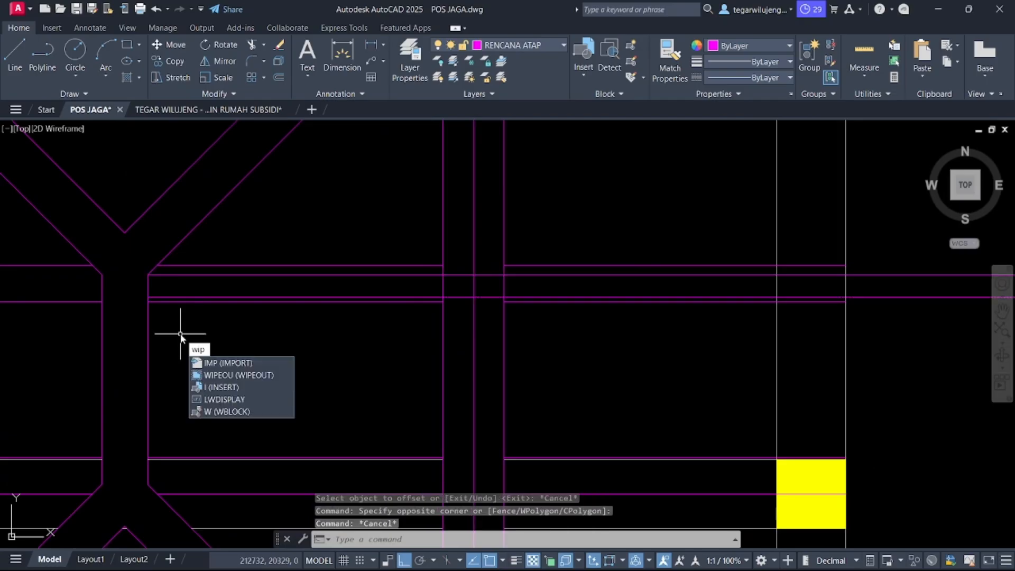
text(e)
key(Return)
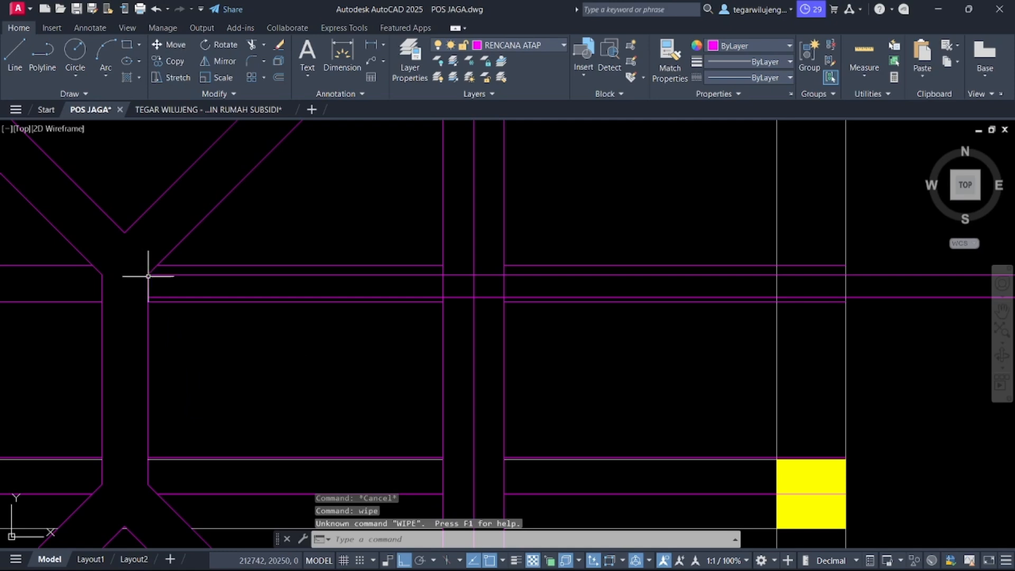
key(Escape)
Step: Create a wipeout over the strip between the two rafter lines, from the ridge beam to the right roof edge
text(w)
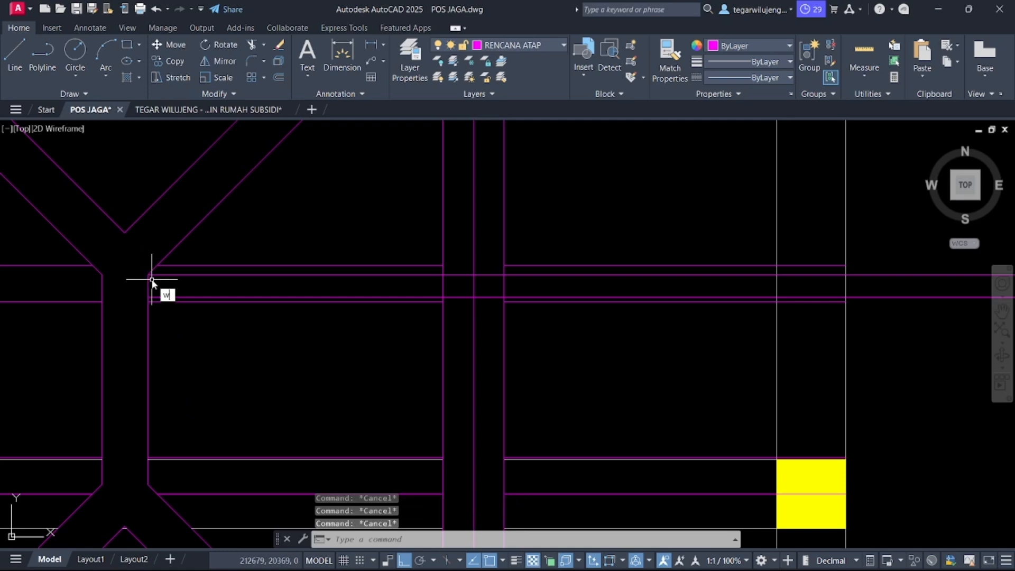
text(ipe)
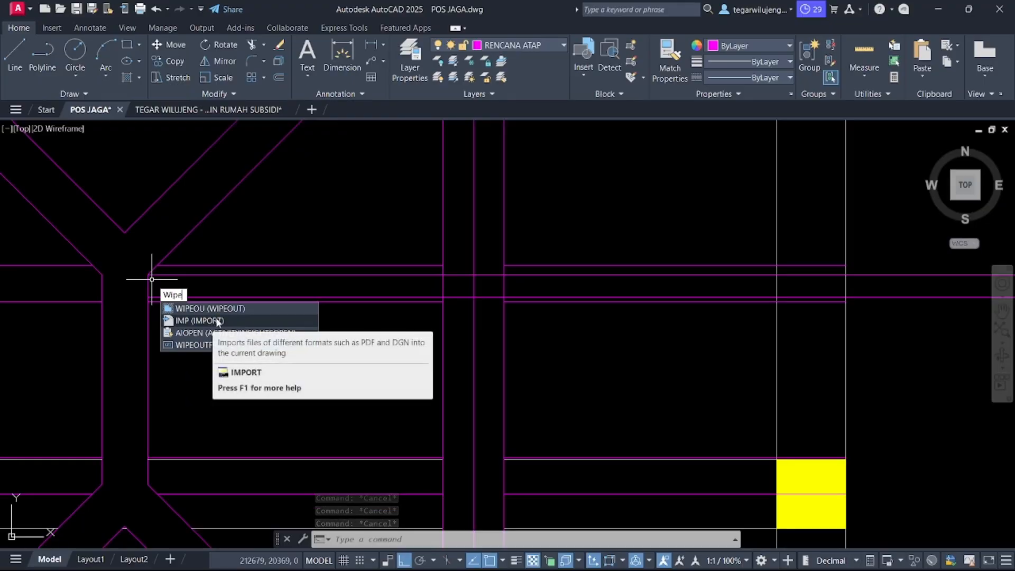
text(o)
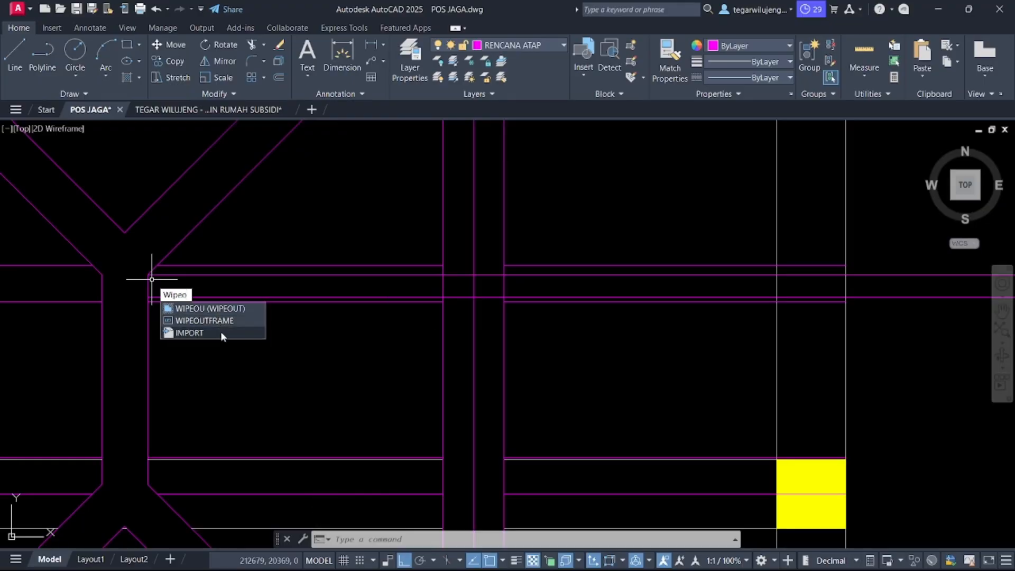
text(ut)
click(197, 308)
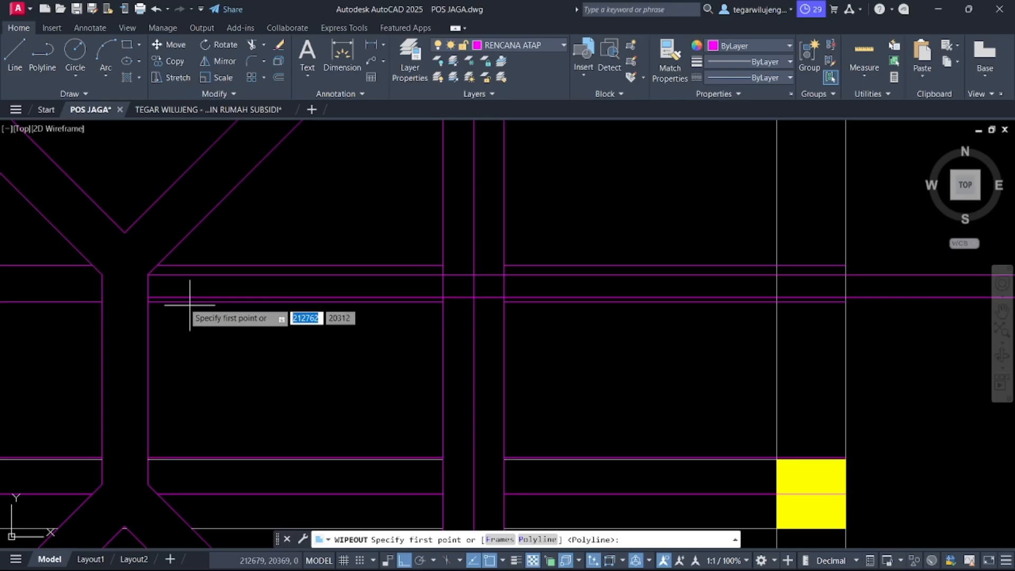
click(148, 274)
scroll(47, 319, down, 2)
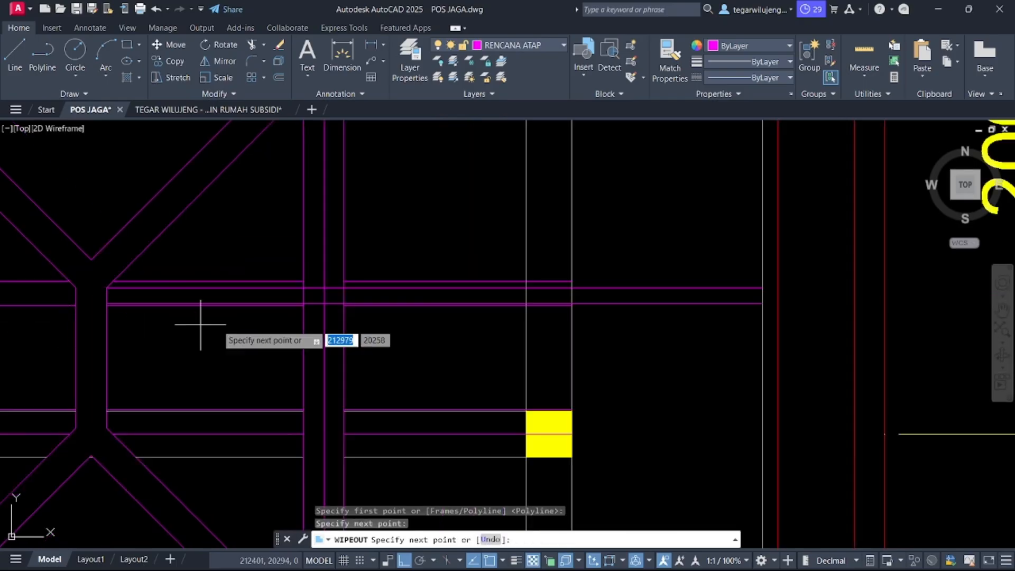
click(762, 288)
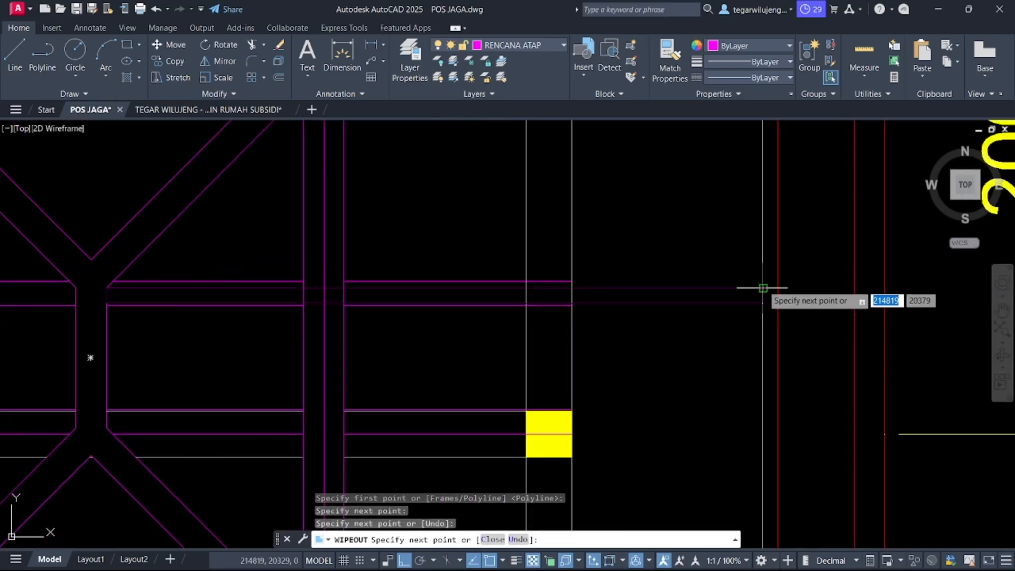
click(762, 302)
key(Return)
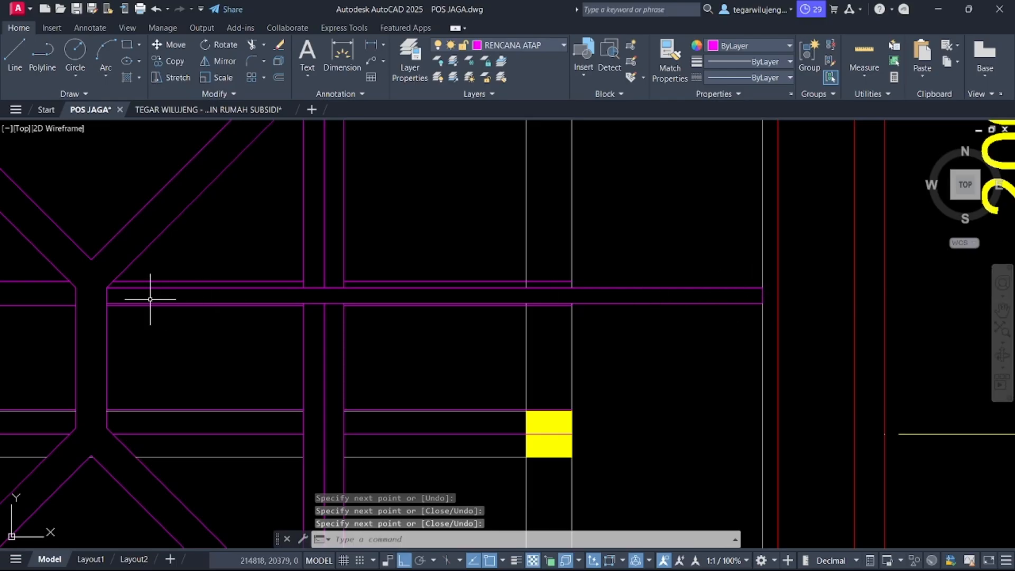
Step: Turn on the centre-line layer so the ridge and hip centre lines can be used as references
drag(717, 315, 578, 277)
middle_drag(324, 299, 612, 256)
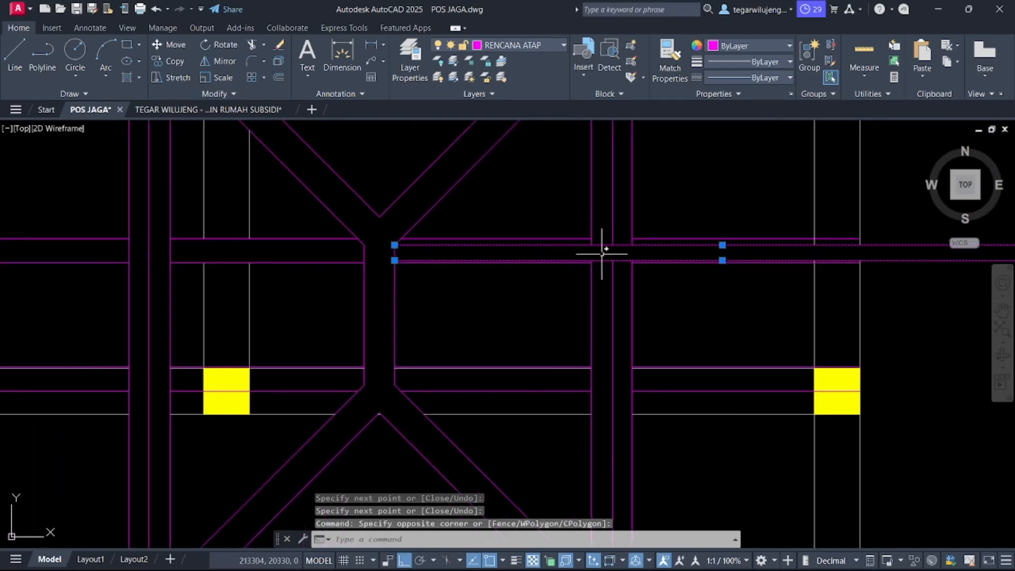
scroll(360, 253, up, 3)
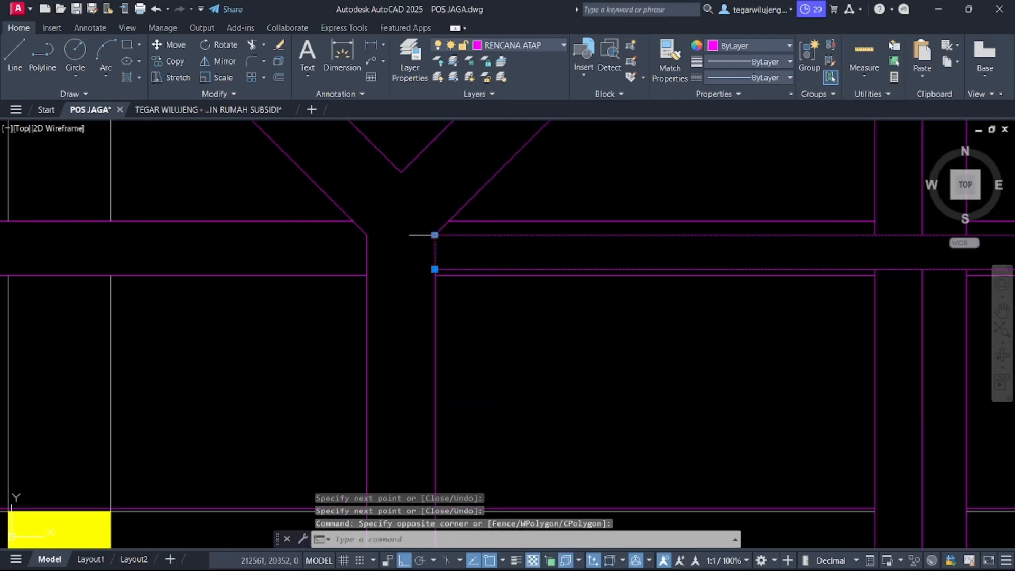
click(434, 235)
key(Escape)
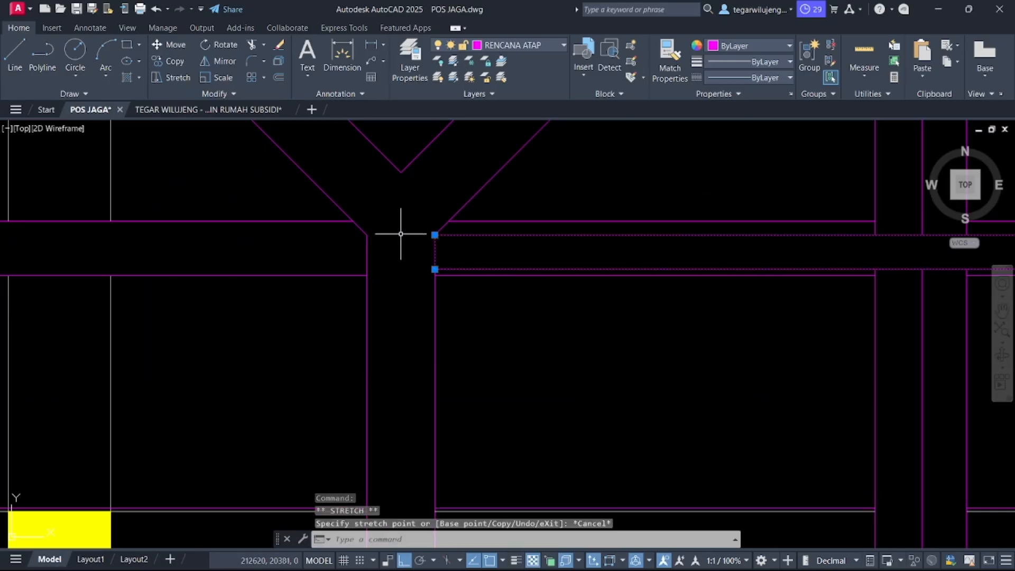
key(Escape)
click(409, 61)
scroll(186, 254, up, 3)
click(249, 273)
click(410, 61)
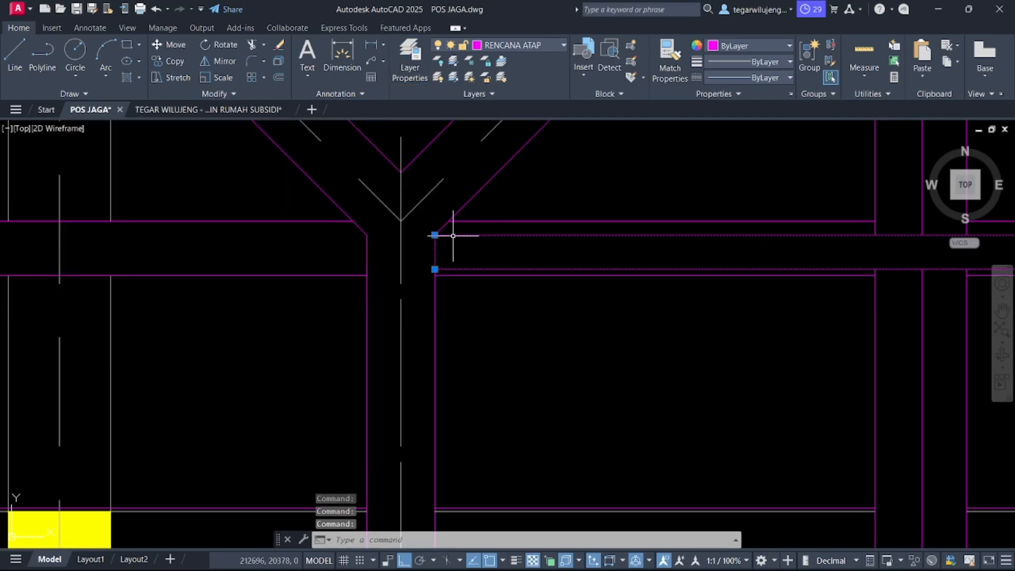
Step: Stretch the ridge-side ends of the rafter lines and their wipeout to the ridge beam's vertical centre line
click(434, 235)
click(401, 235)
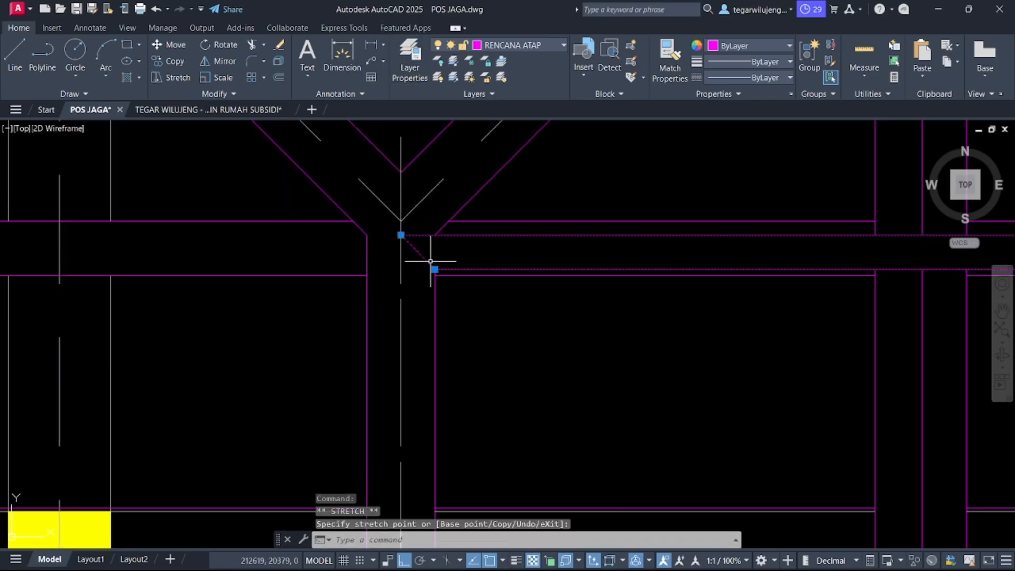
key(Escape)
scroll(442, 271, down, 3)
click(842, 277)
click(766, 258)
scroll(394, 265, up, 6)
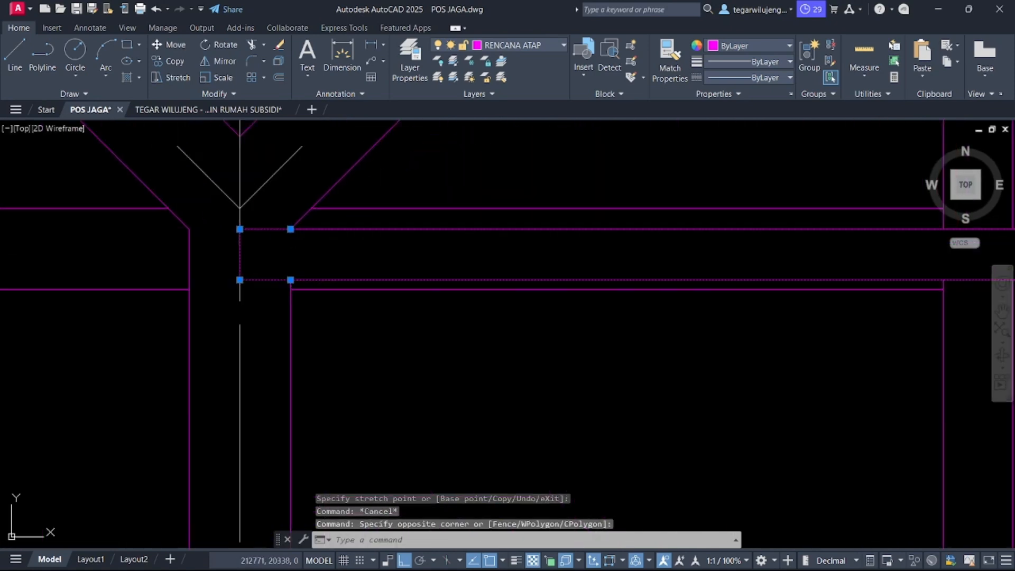
click(290, 228)
click(239, 229)
click(290, 279)
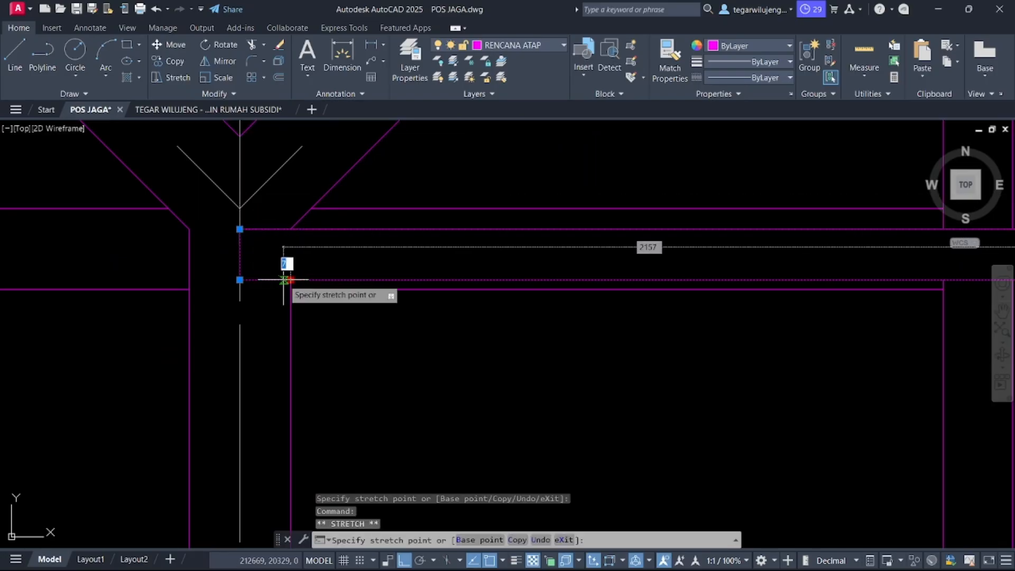
scroll(239, 280, down, 3)
key(Escape)
Step: Copy the rafter lines and wipeout downward as an array of 5 items at 500 mm spacing
click(703, 294)
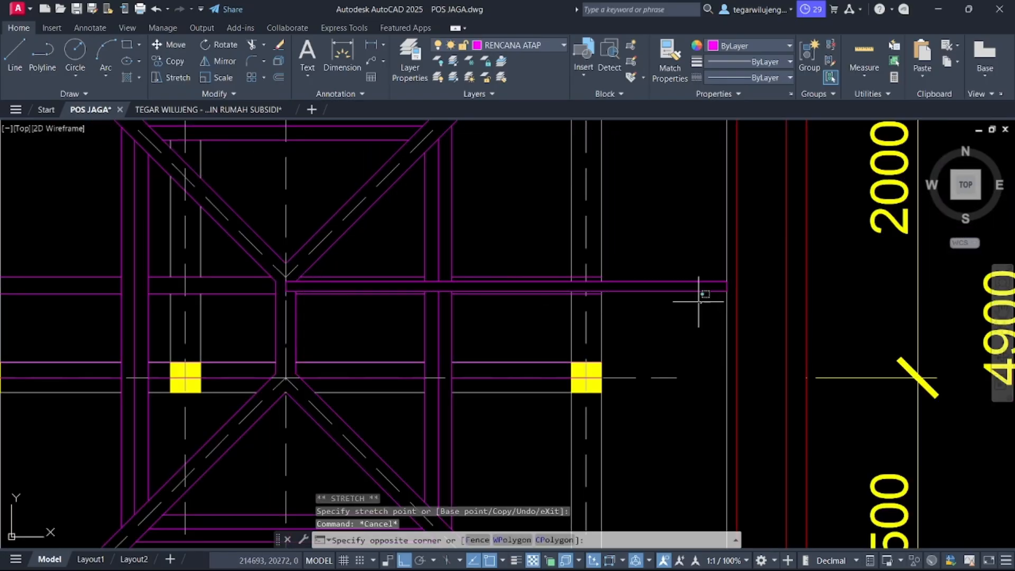
click(509, 264)
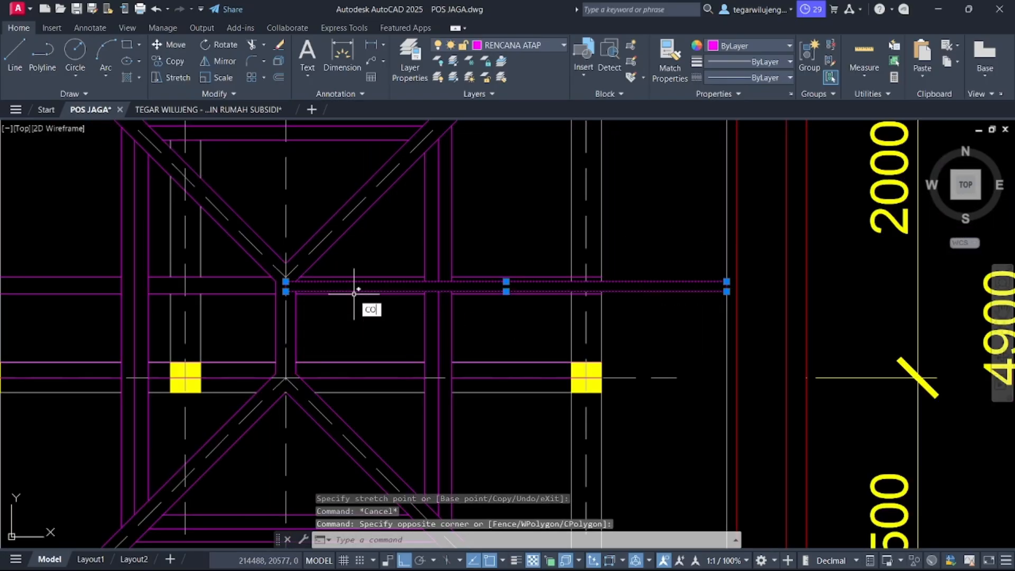
text(CO)
key(Return)
click(662, 288)
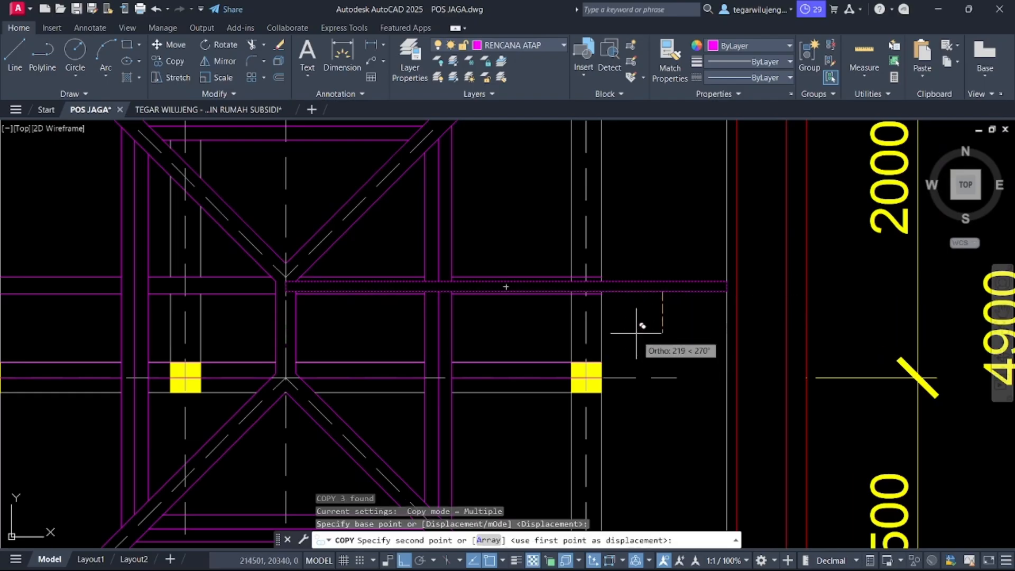
key(Escape)
middle_drag(651, 335, 584, 298)
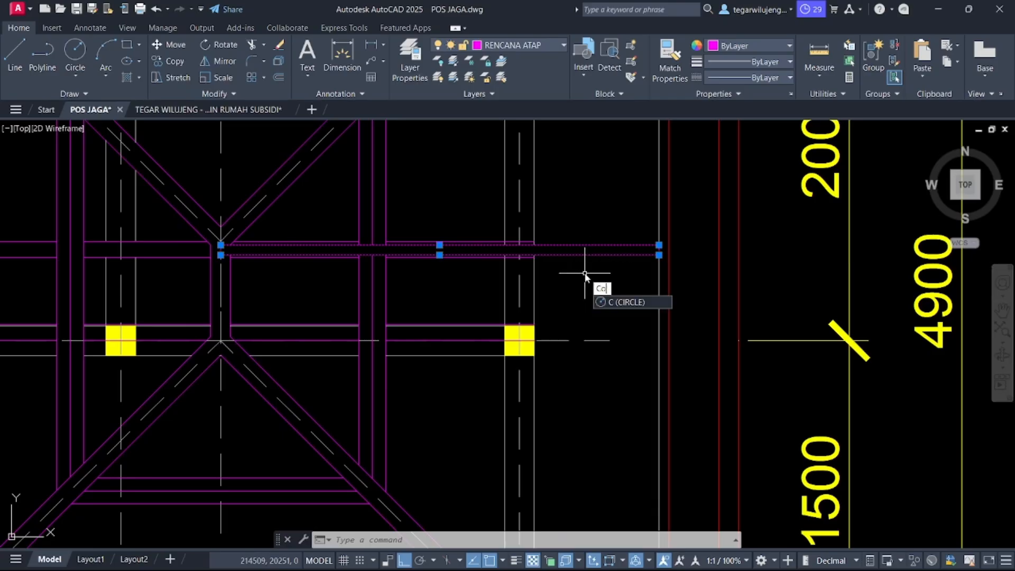
text(Co)
key(Return)
click(606, 254)
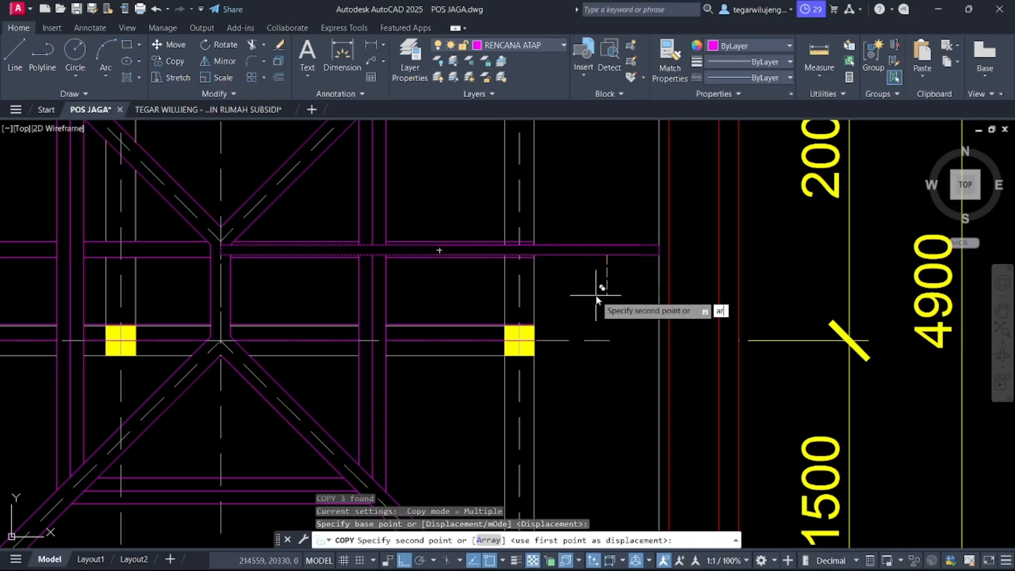
key(Return)
key(Return)
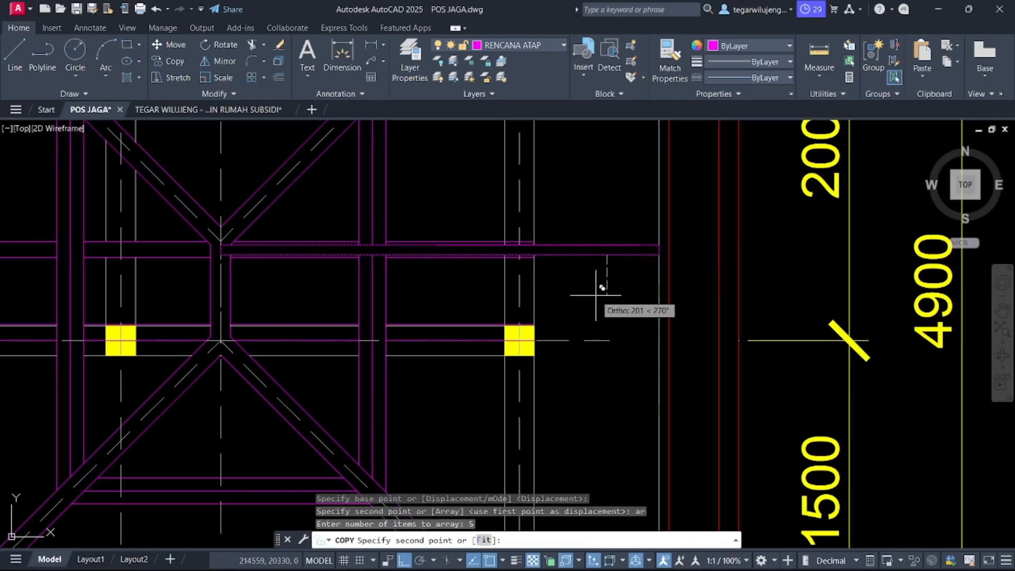
text(500)
key(Return)
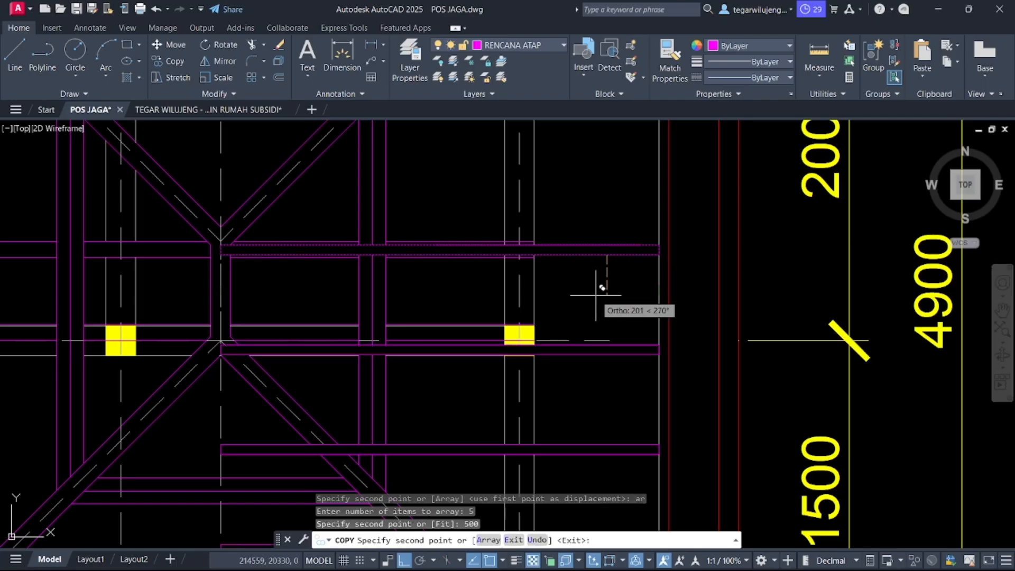
key(Escape)
Step: Delete the three lowest rafter copies, which lie below the ridge beam's lower end
scroll(589, 333, down, 3)
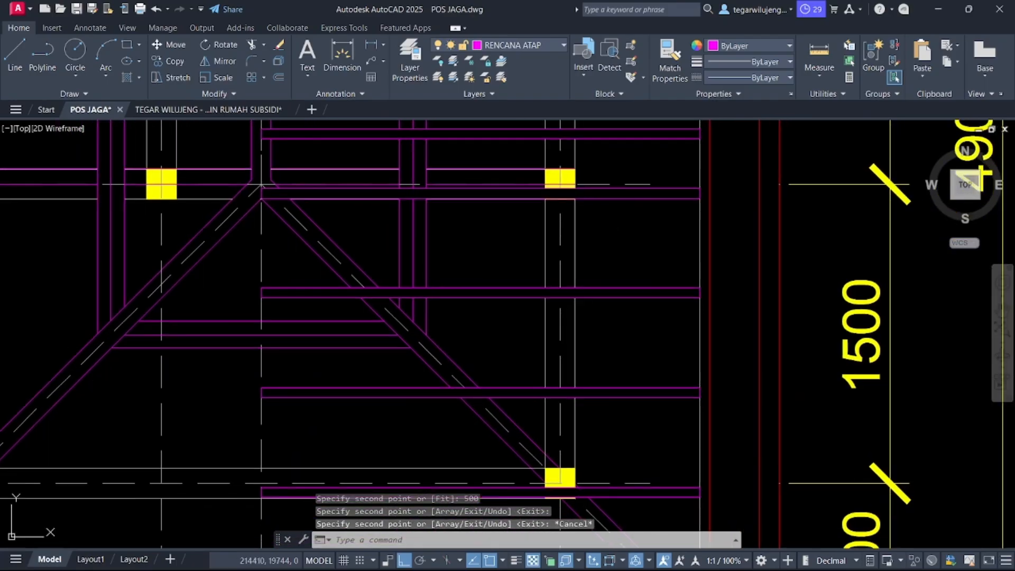
click(658, 453)
click(653, 431)
click(656, 403)
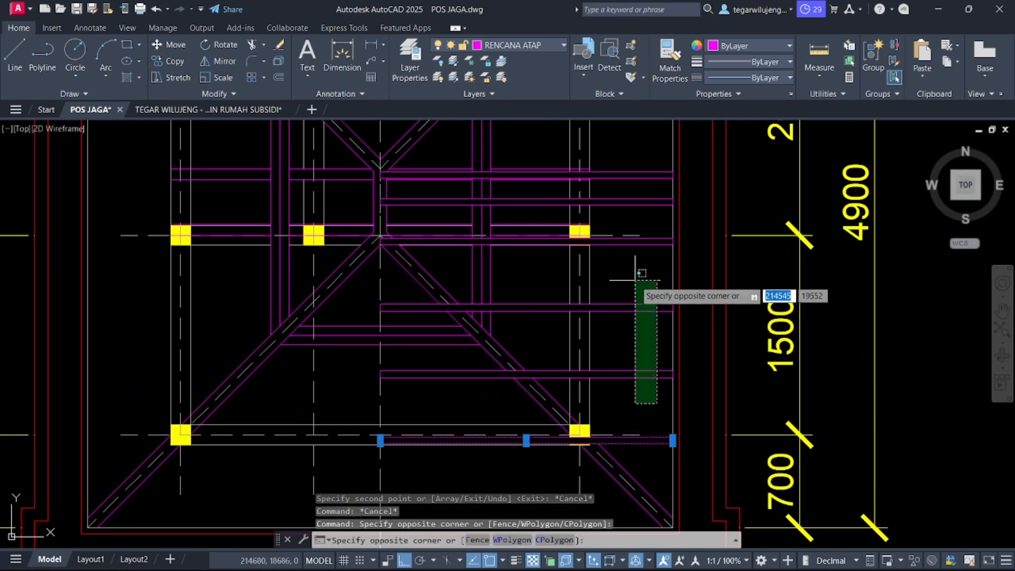
click(635, 280)
key(Delete)
middle_drag(465, 207, 495, 281)
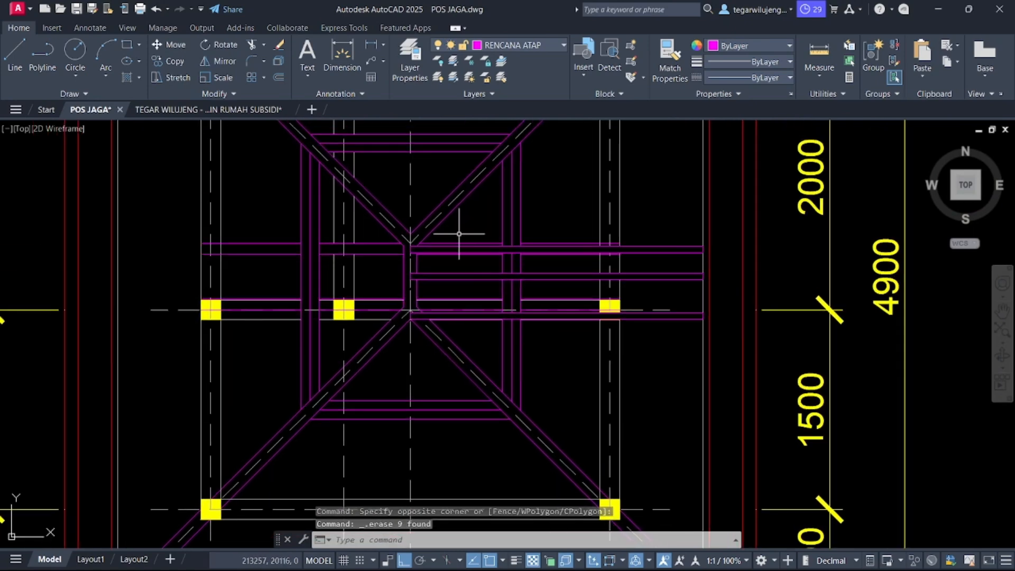
Step: Undo the deletion of the three lowest rafter copies
key(ctrl+z)
key(ctrl+z)
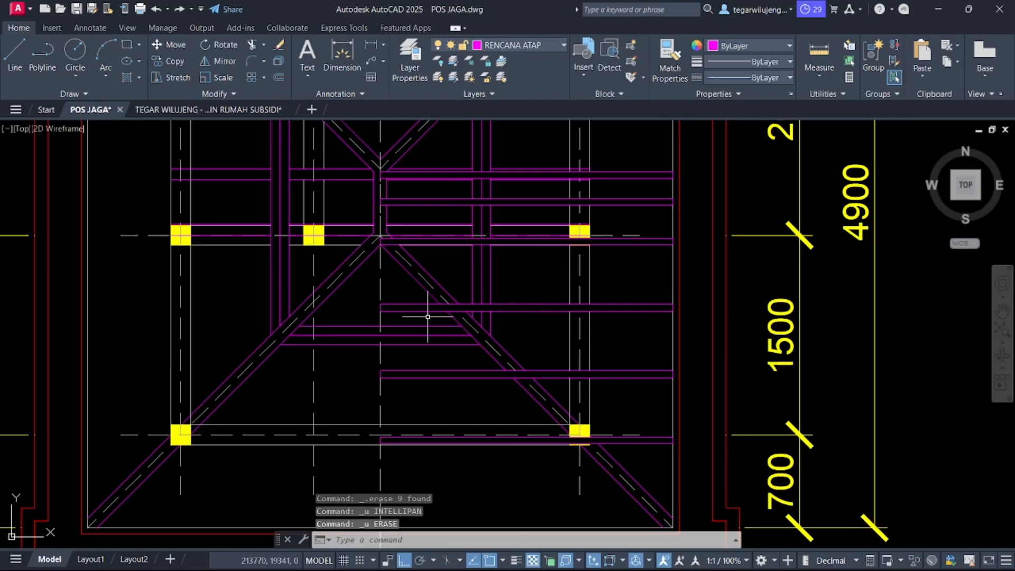
Step: Stretch both inner corners of the first rafter below the ridge beam onto the lower-right hip's centre line
scroll(439, 311, up, 2)
click(373, 291)
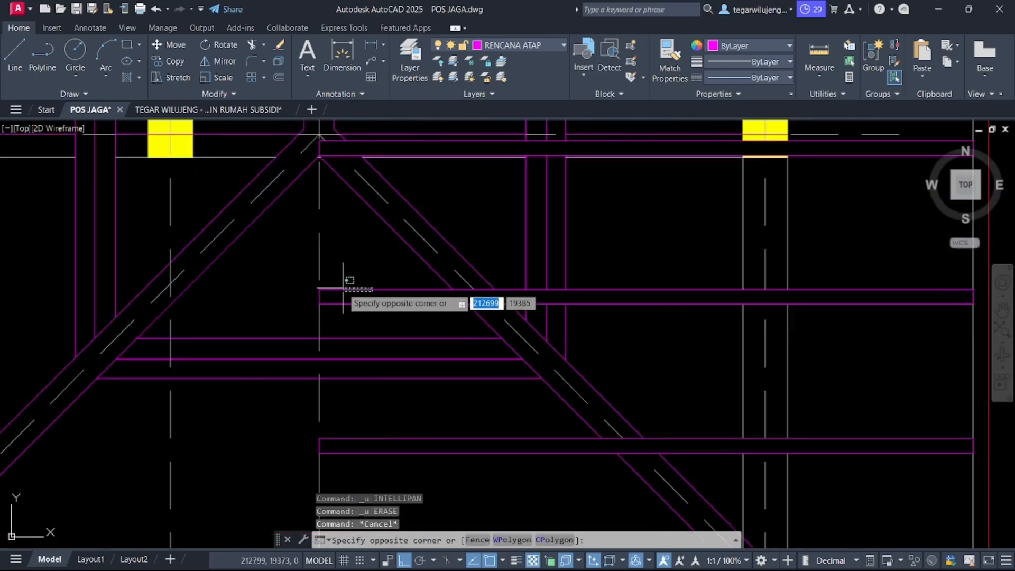
key(Escape)
drag(362, 301, 320, 290)
scroll(319, 290, up, 2)
click(315, 286)
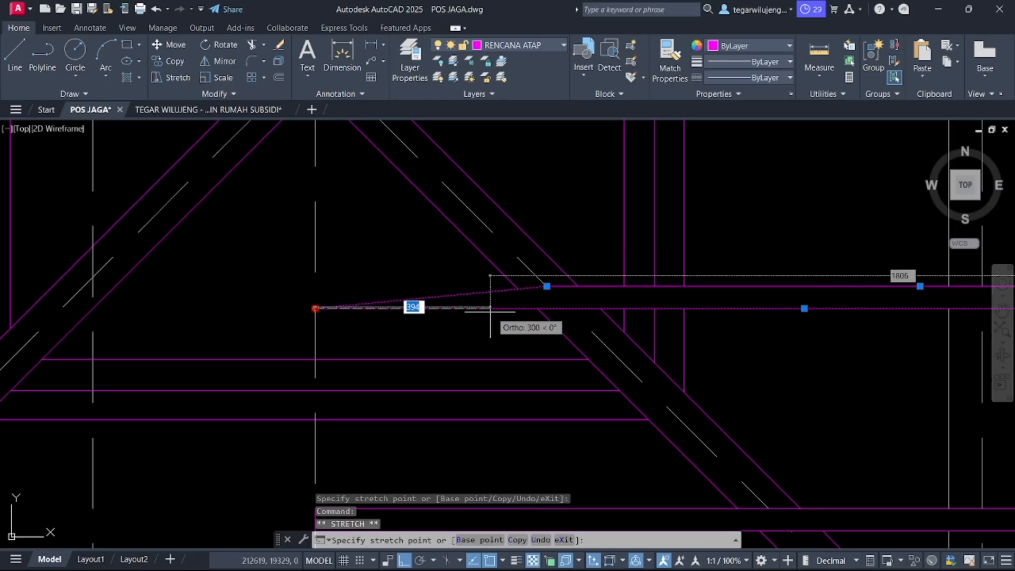
key(Escape)
Step: Stretch the upper inner corner of the second-lowest rafter onto the lower-right hip's centre line
scroll(432, 239, down, 2)
drag(459, 319, 434, 342)
click(320, 311)
click(622, 312)
Step: Try to stretch the second-lowest rafter's lower inner corner onto the hip centre line, and undo the misplaced stretch
click(319, 327)
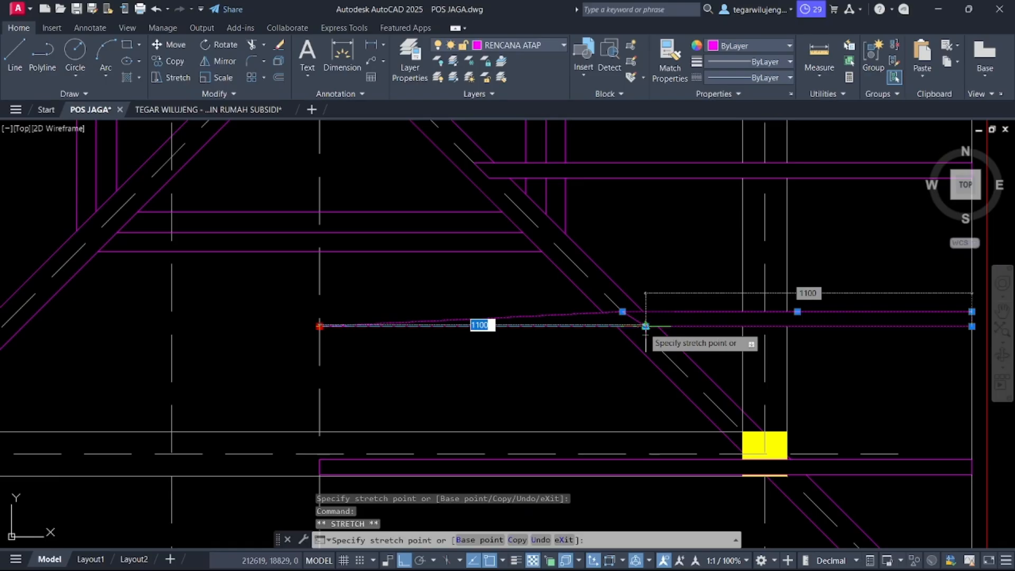
scroll(534, 272, up, 4)
key(ctrl+z)
key(ctrl+z)
key(ctrl+z)
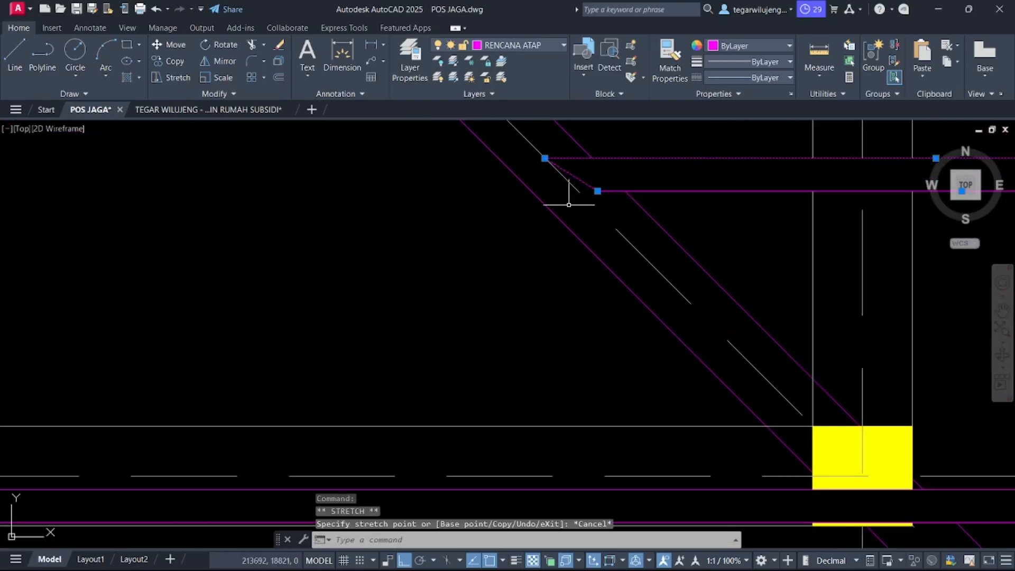
Step: Stretch the lower inner corner of the second-lowest rafter onto the lower-right hip's centre line
click(360, 330)
click(345, 295)
click(319, 326)
scroll(629, 326, up, 3)
click(648, 326)
key(Escape)
Step: Stretch both inner corners of the lowest rafter onto the lower-right hip's centre line near the corner column
scroll(648, 327, down, 3)
middle_drag(613, 449, 591, 283)
scroll(590, 282, down, 3)
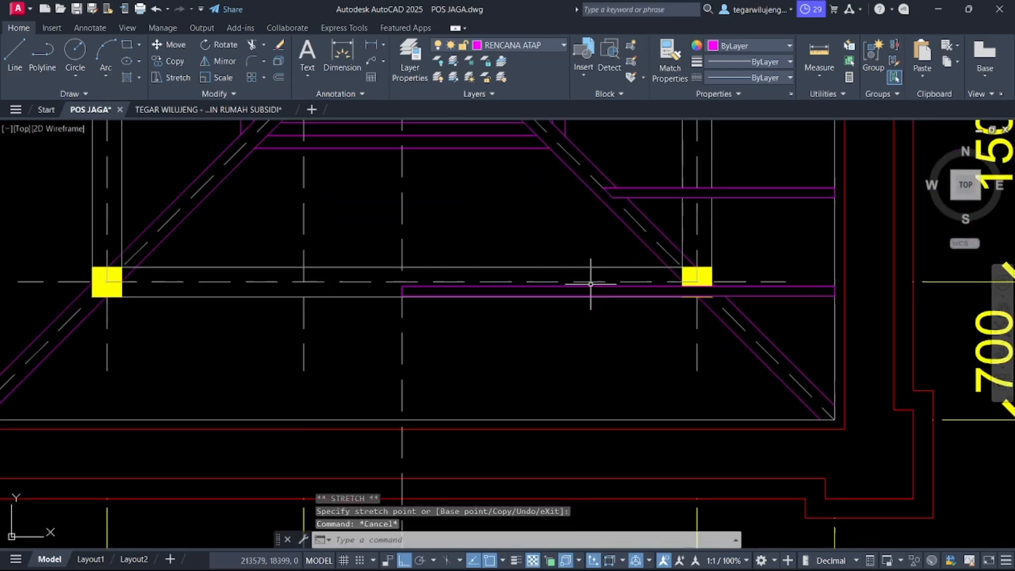
click(808, 290)
click(380, 290)
click(402, 288)
scroll(691, 288, up, 3)
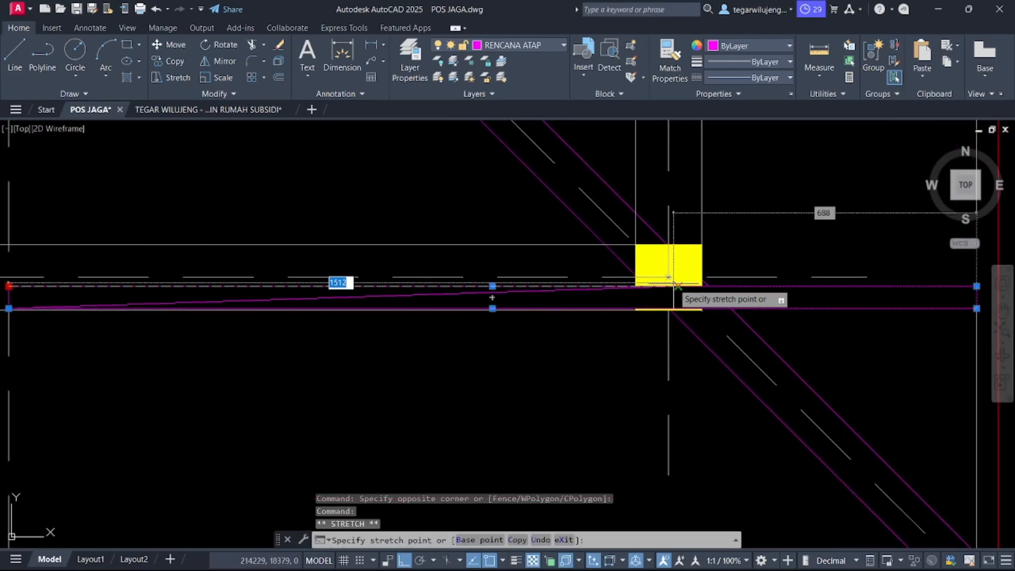
click(674, 284)
middle_drag(61, 318, 246, 321)
click(195, 310)
middle_drag(586, 326, 373, 307)
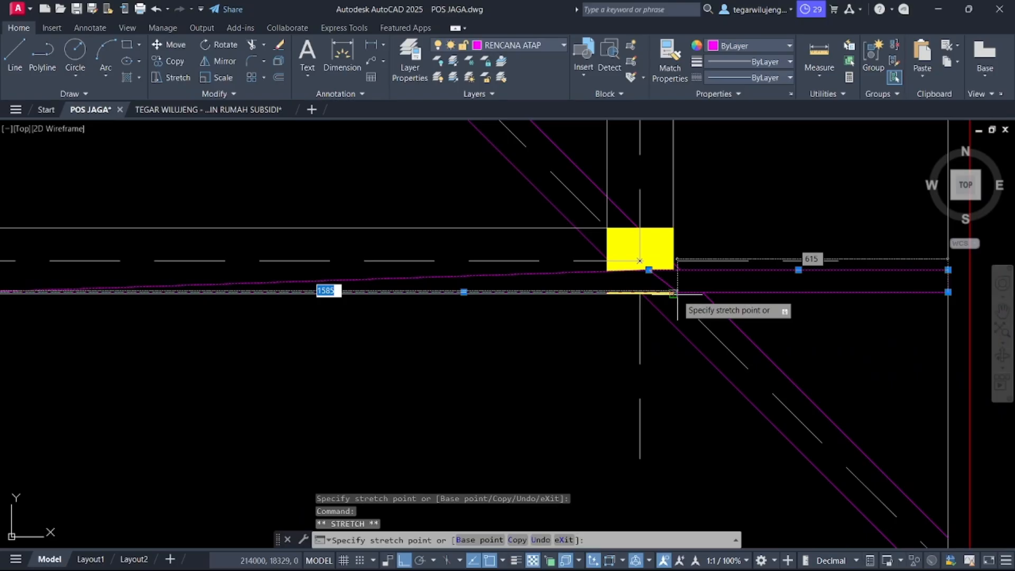
scroll(677, 293, down, 3)
key(Escape)
scroll(611, 267, down, 1)
scroll(569, 244, up, 1)
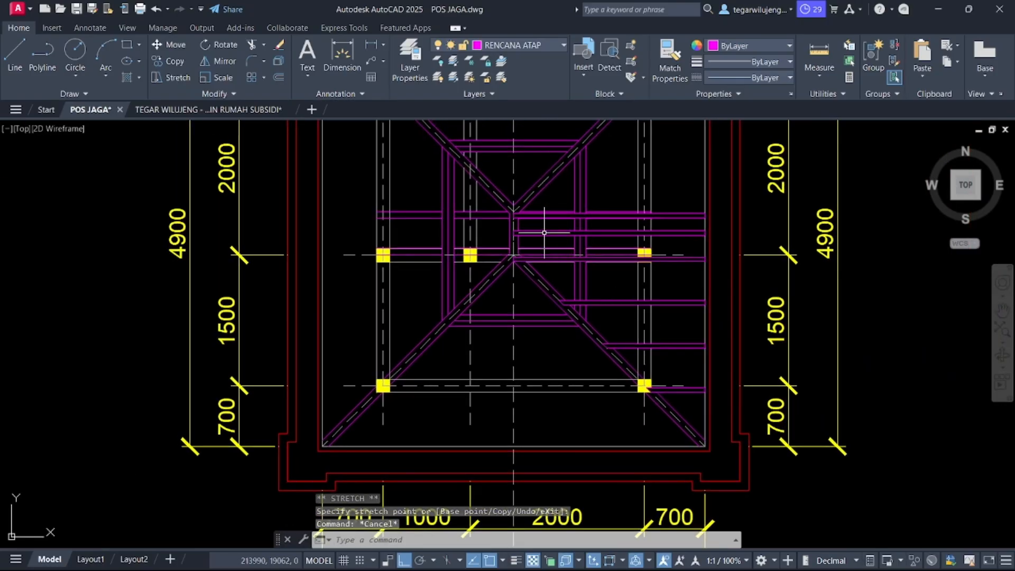
scroll(515, 230, up, 2)
scroll(527, 215, up, 4)
scroll(496, 295, down, 4)
middle_drag(480, 238, 491, 280)
scroll(493, 275, down, 2)
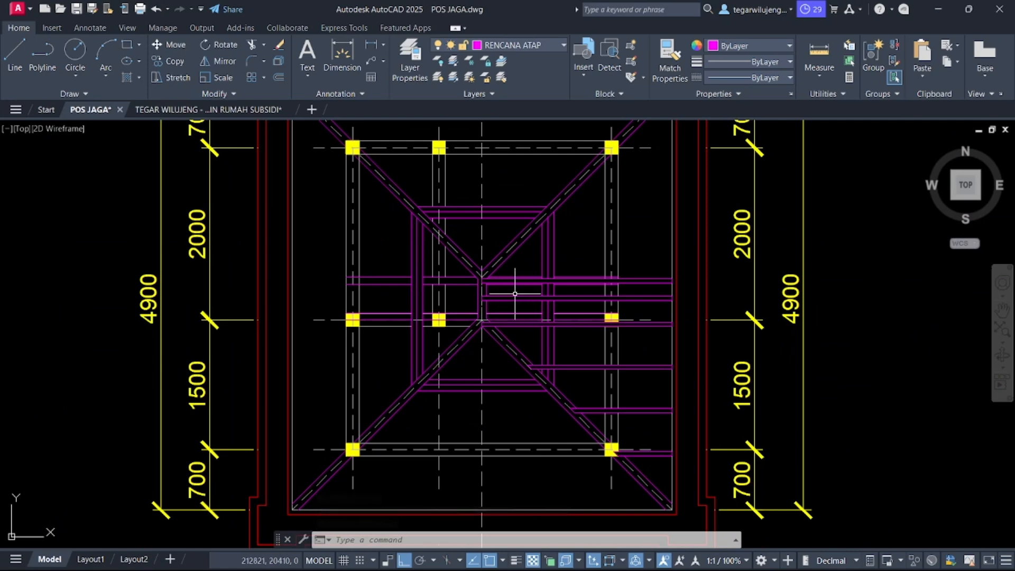
Step: Draw a line down the ridge beam from the upper hip centre-line intersection to the beam's lower end
key(Return)
scroll(491, 317, down, 2)
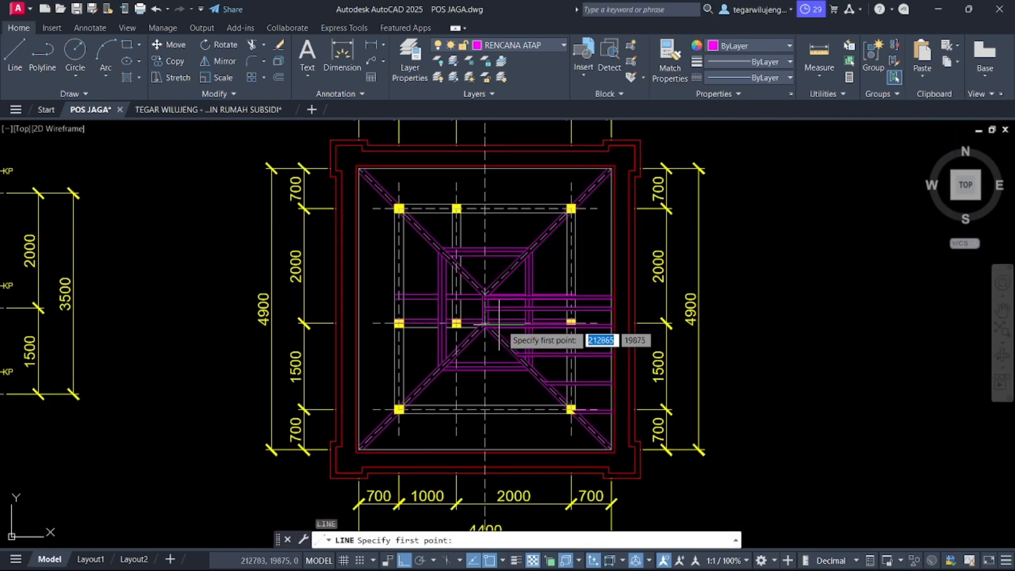
scroll(605, 190, up, 4)
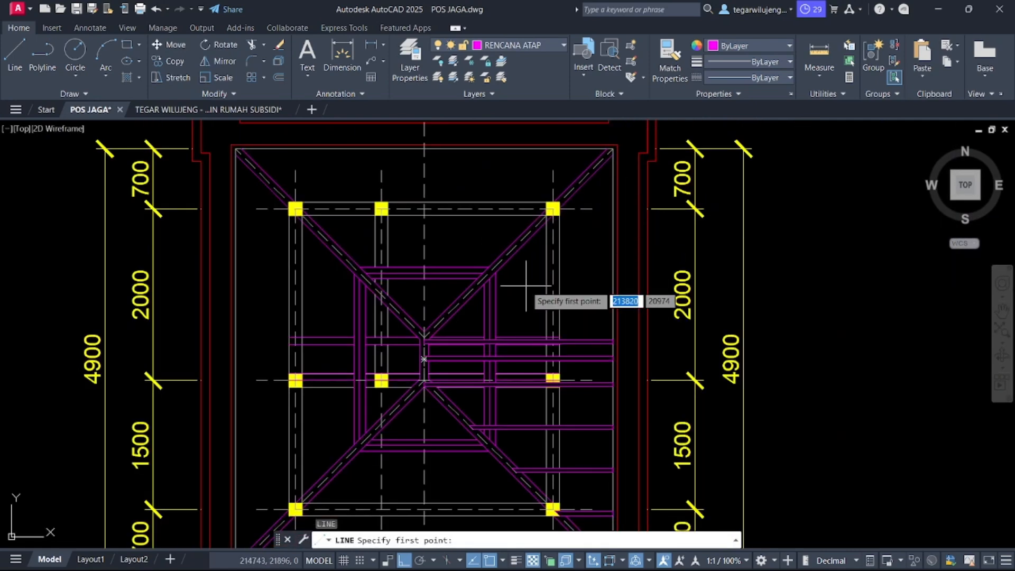
scroll(526, 280, up, 3)
middle_drag(413, 307, 455, 207)
middle_drag(332, 326, 394, 247)
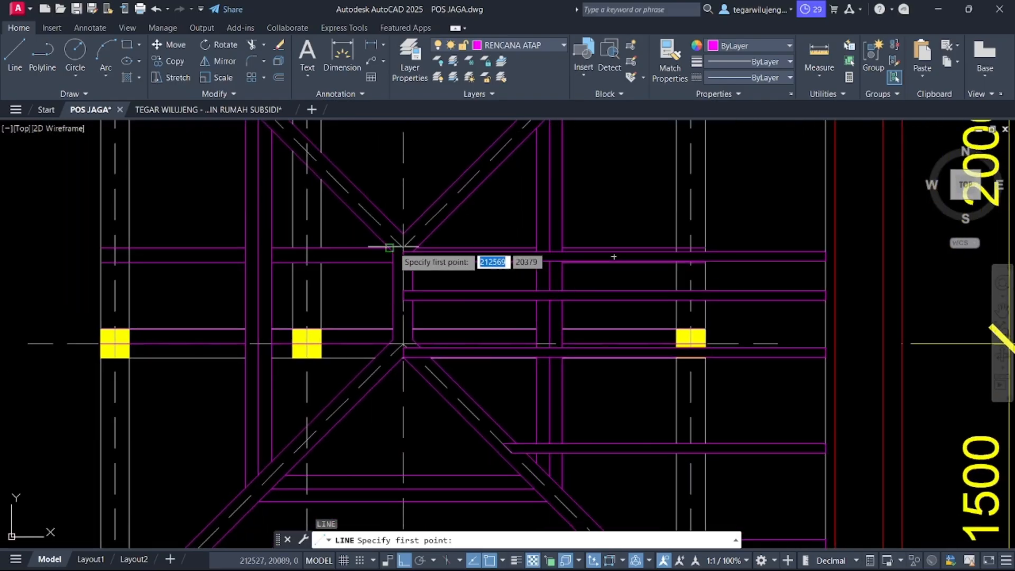
scroll(393, 246, up, 2)
click(408, 247)
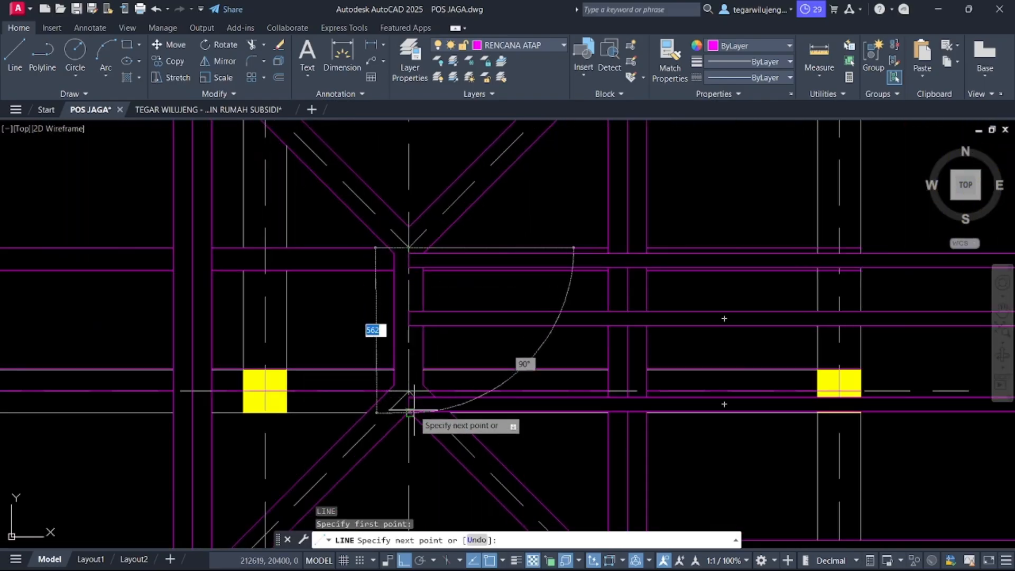
key(Escape)
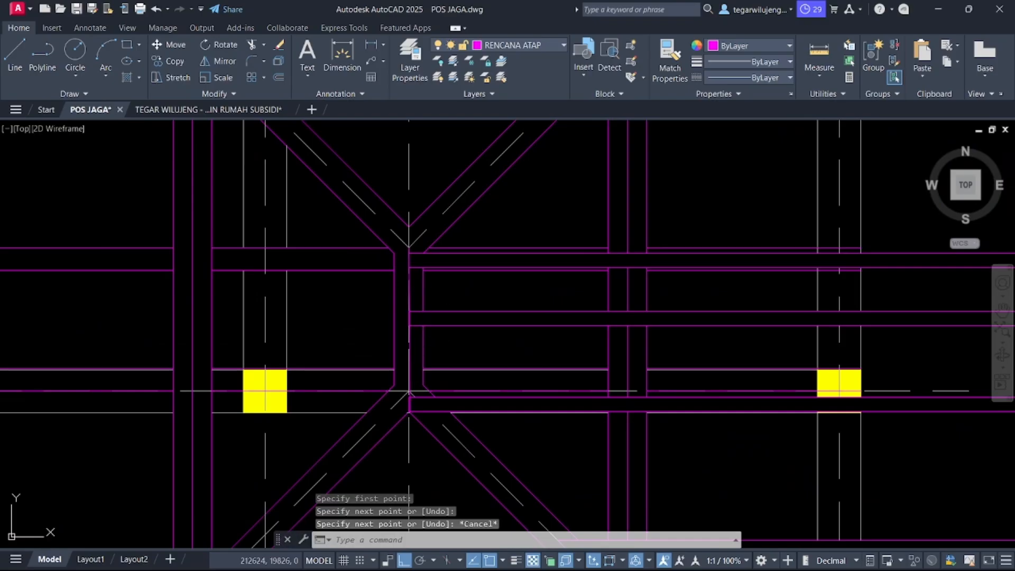
Step: Offset the new ridge line 30 mm to its right
click(408, 288)
text(o)
key(Return)
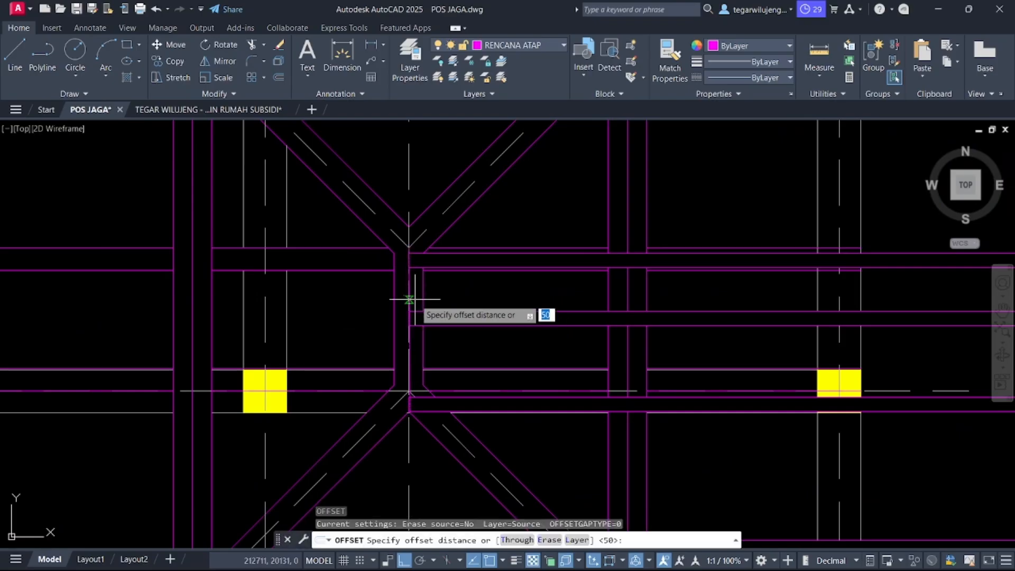
click(408, 298)
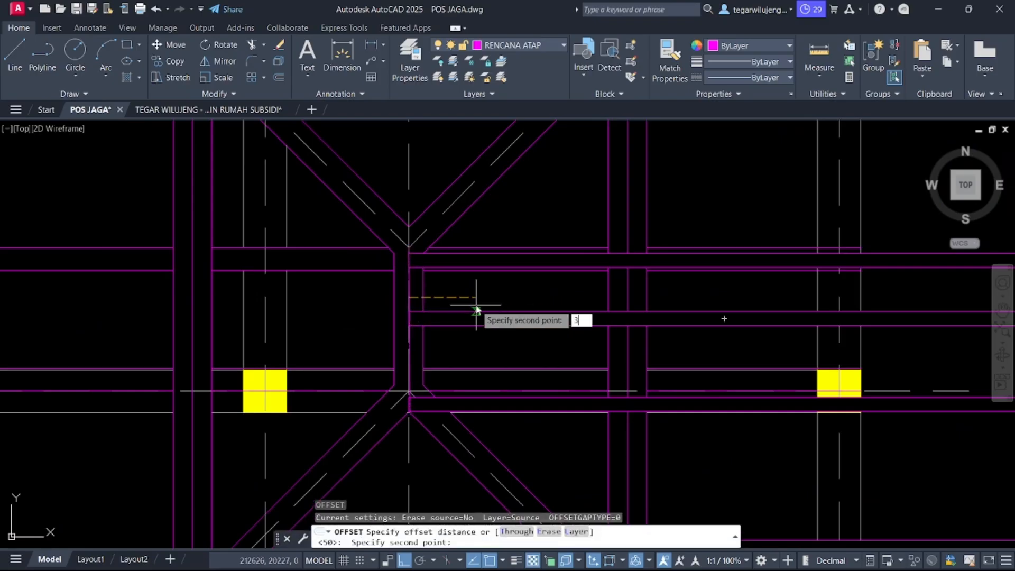
key(Return)
click(448, 290)
Step: Try to stretch the upper end of the offset ridge line up to the hip centre line
scroll(444, 286, up, 3)
key(Escape)
click(396, 208)
click(397, 205)
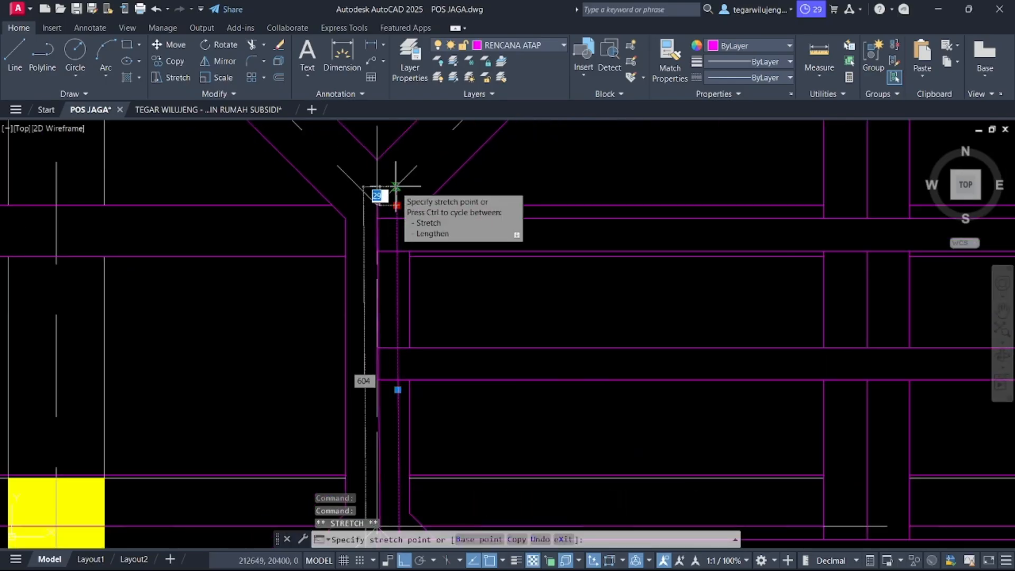
key(Escape)
scroll(407, 222, down, 2)
key(Escape)
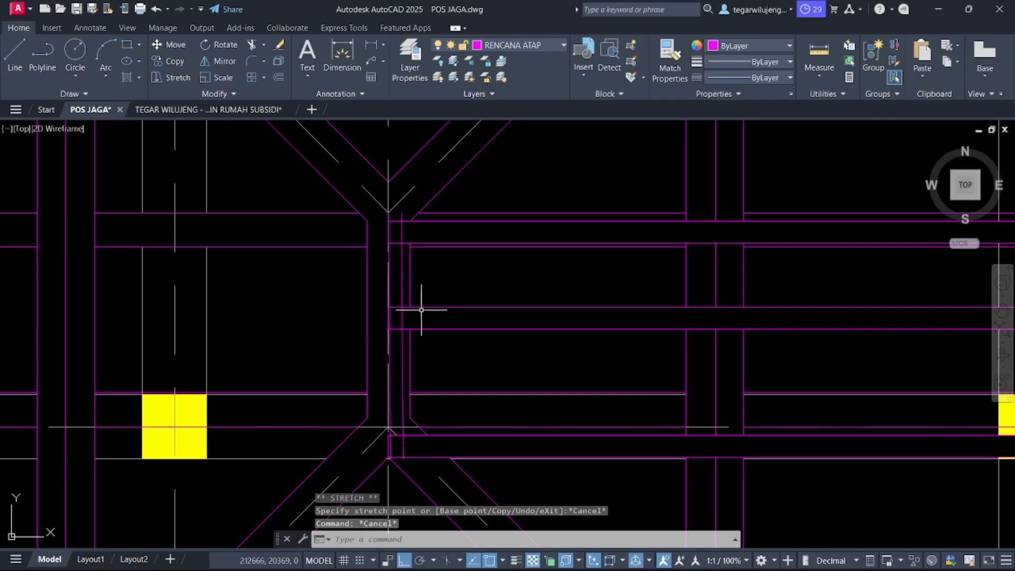
Step: Extend both ends of the offset ridge line to the adjoining hip beams
key(Return)
scroll(407, 220, up, 2)
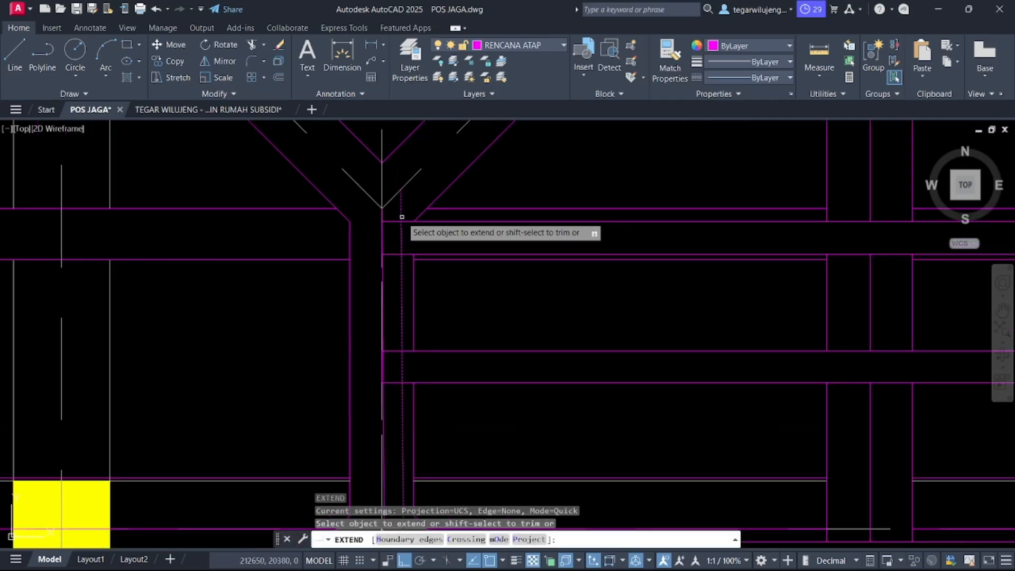
click(427, 353)
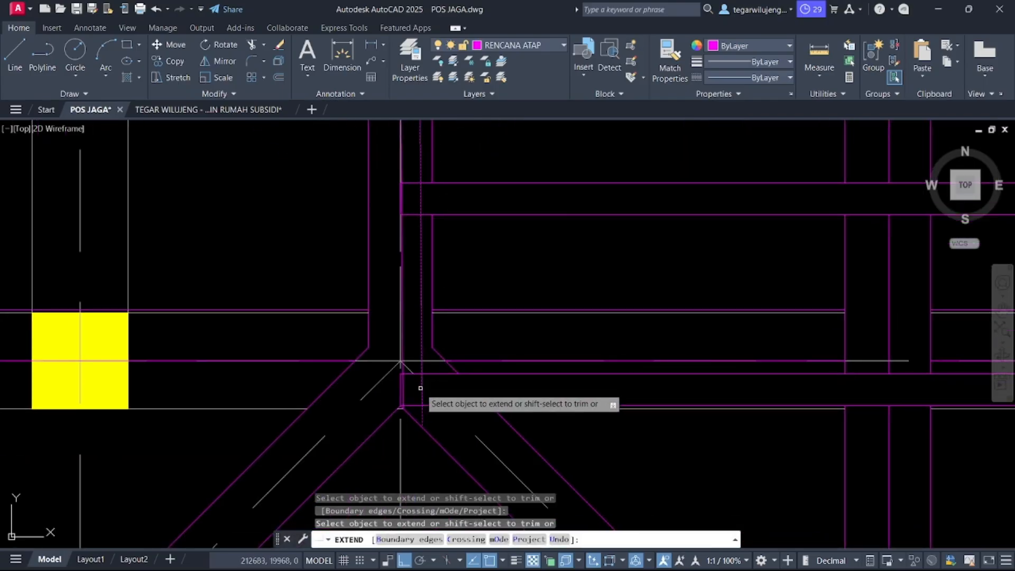
click(420, 388)
key(Escape)
Step: Delete the slanted ridge line together with its offset copy
scroll(414, 335, up, 4)
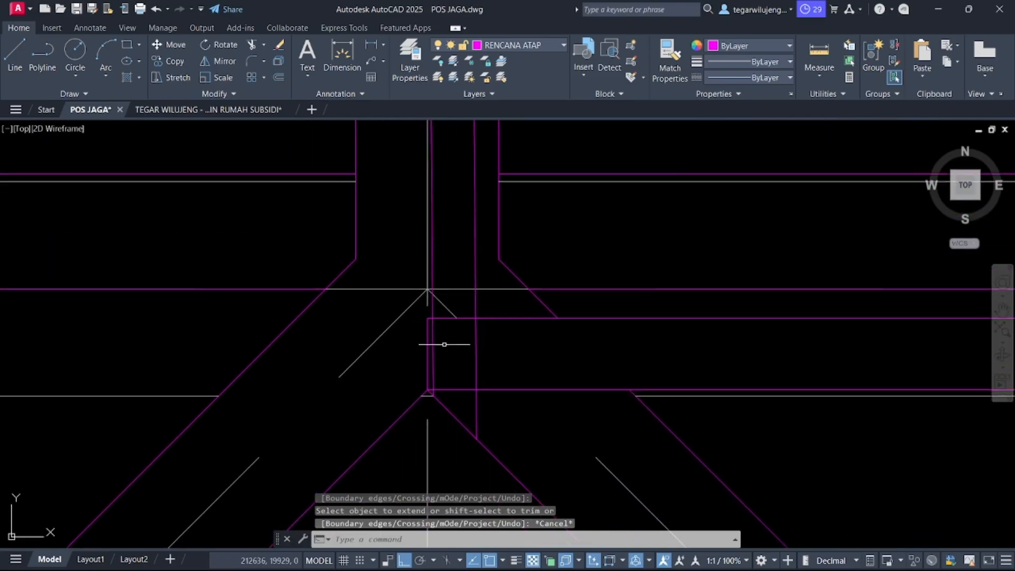
click(485, 358)
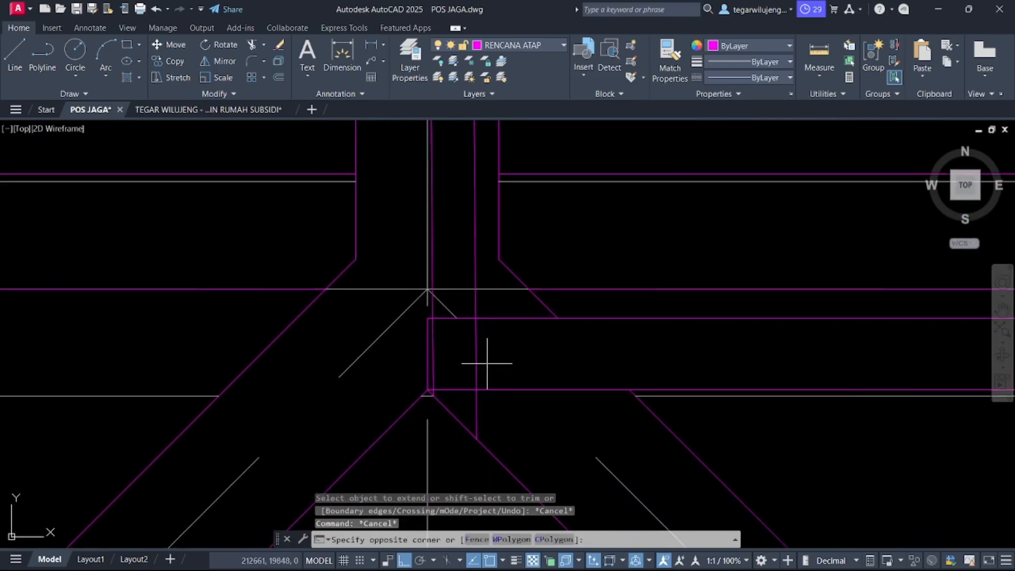
click(437, 346)
scroll(437, 346, down, 3)
scroll(488, 232, up, 5)
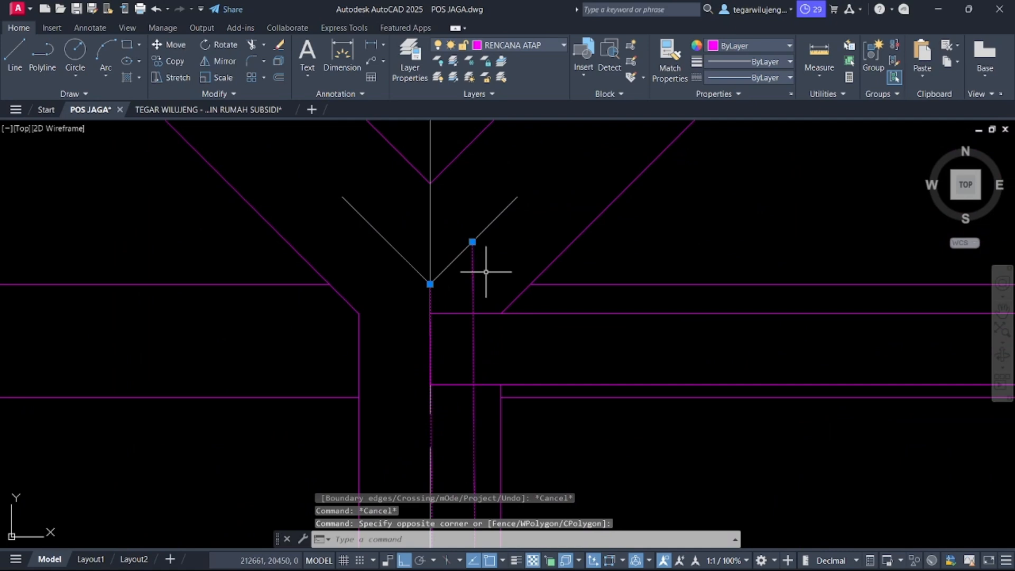
key(Delete)
Step: Draw a vertical line along the ridge centre between the upper and lower hip centre-line intersections
key(l)
key(Return)
click(430, 284)
scroll(487, 143, down, 6)
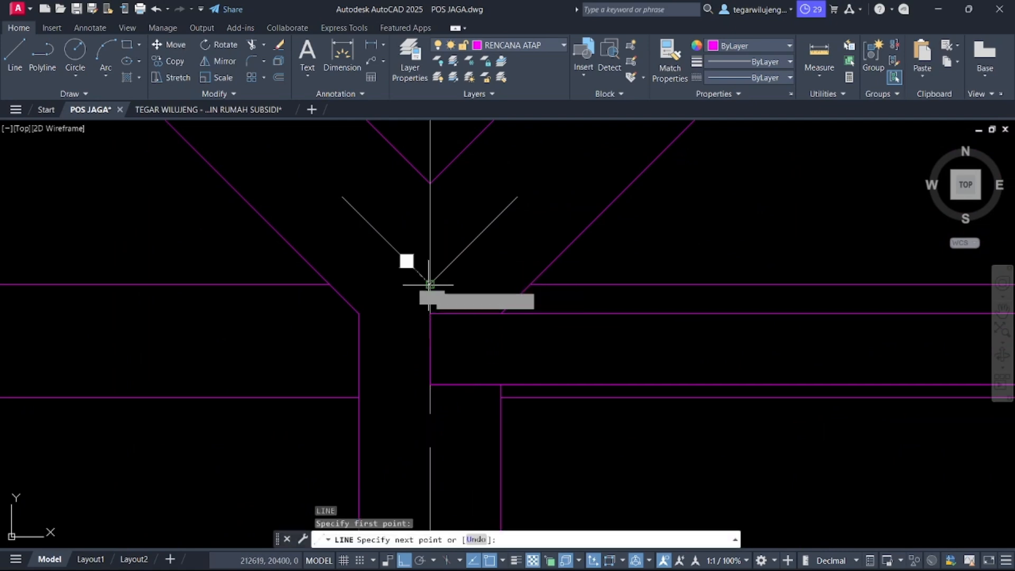
scroll(481, 132, up, 2)
scroll(454, 259, up, 3)
key(Escape)
Step: Offset the vertical ridge centre line 30 mm to its right
key(o)
key(Return)
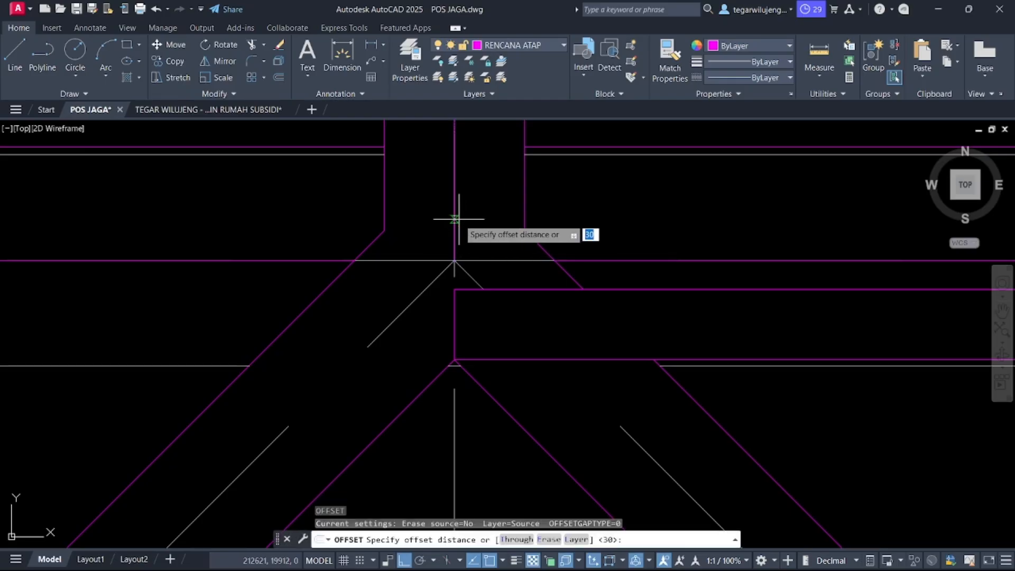
click(454, 219)
text(30)
key(Return)
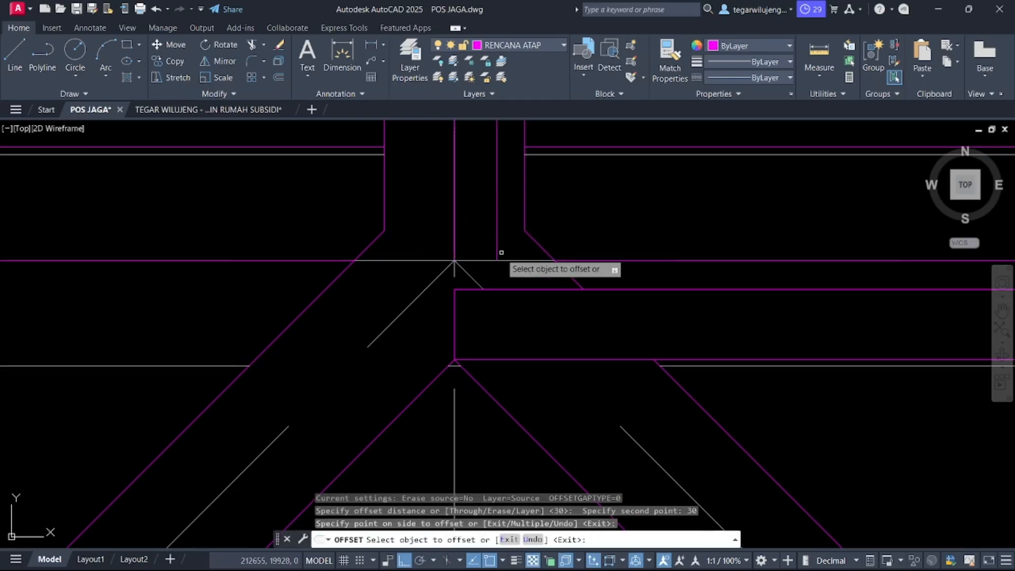
click(454, 243)
click(502, 264)
key(Escape)
Step: Extend both ends of the offset ridge line to the upper and lower hip centre lines
text(ex)
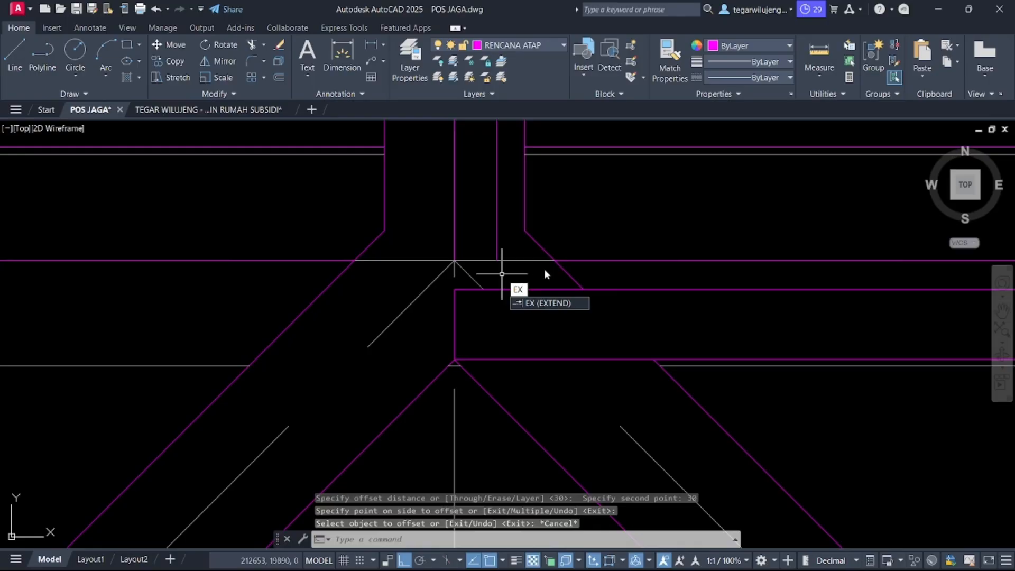
key(Return)
click(496, 231)
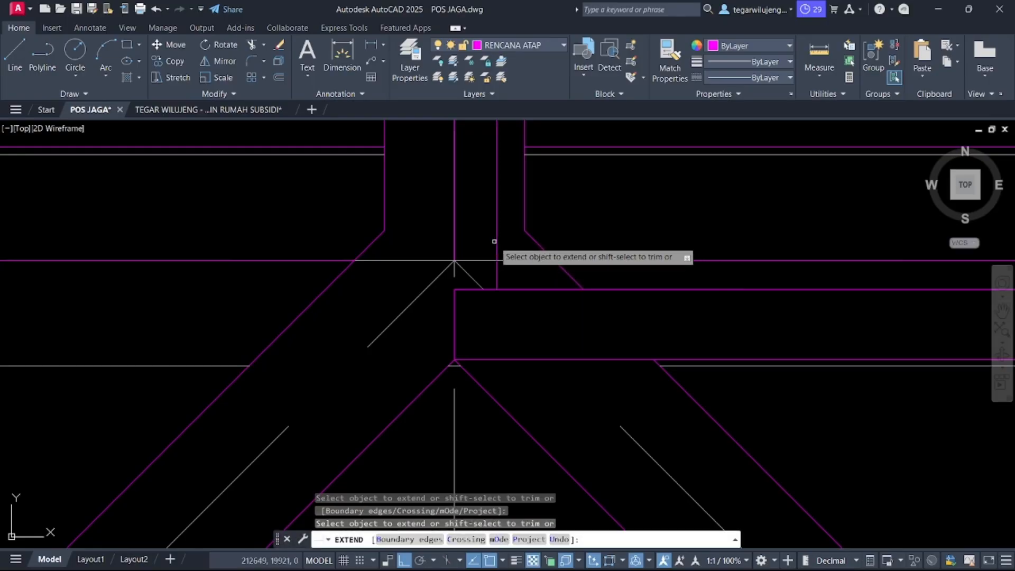
click(500, 240)
click(490, 242)
scroll(490, 244, down, 4)
middle_drag(496, 258, 561, 478)
middle_drag(541, 265, 551, 281)
key(Escape)
Step: Create a wipeout over the narrow strip between the ridge centre line and its 30 mm offset line
text(wipeout)
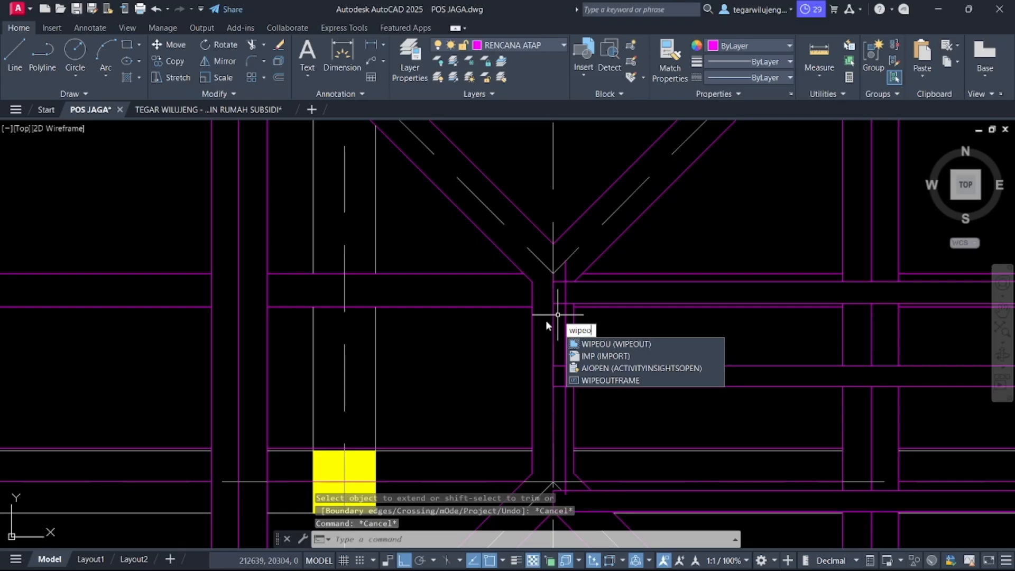
key(Return)
scroll(560, 280, up, 3)
click(566, 284)
click(570, 303)
scroll(582, 233, down, 5)
scroll(601, 276, up, 5)
click(527, 246)
click(528, 243)
key(Return)
scroll(532, 241, down, 3)
middle_drag(532, 240, 584, 374)
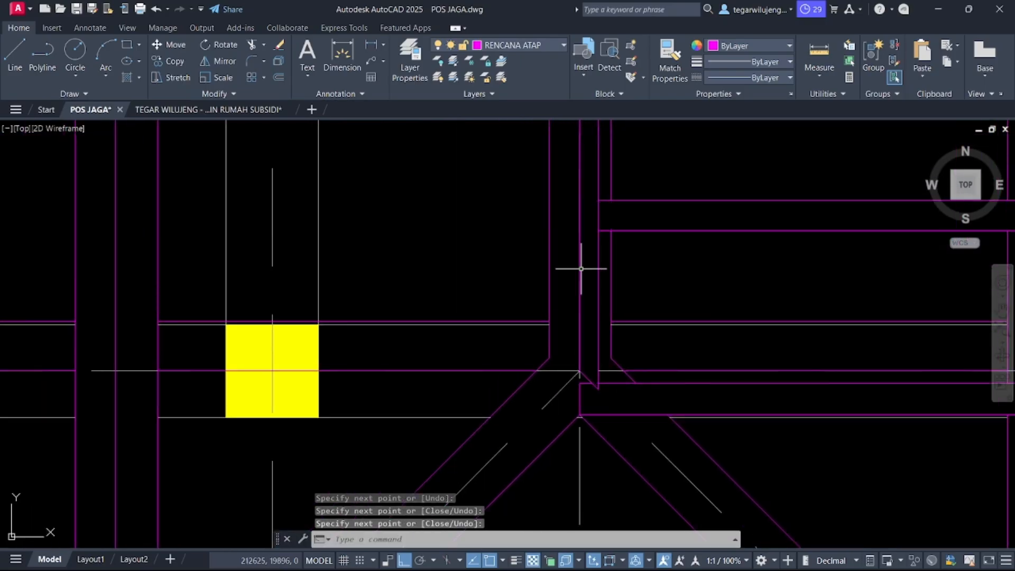
scroll(591, 269, up, 2)
click(416, 55)
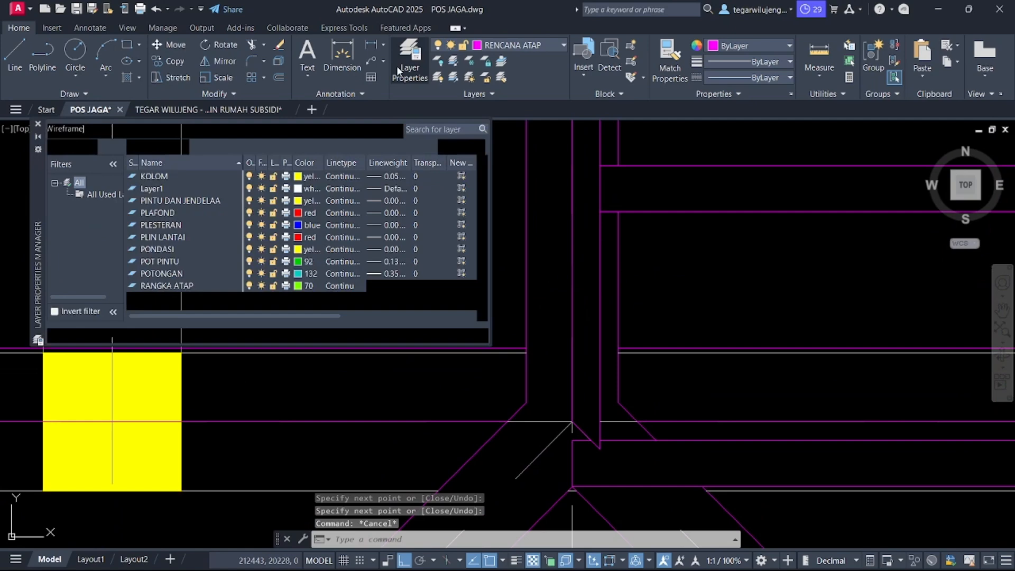
click(410, 61)
click(605, 333)
click(556, 291)
middle_drag(590, 393, 562, 249)
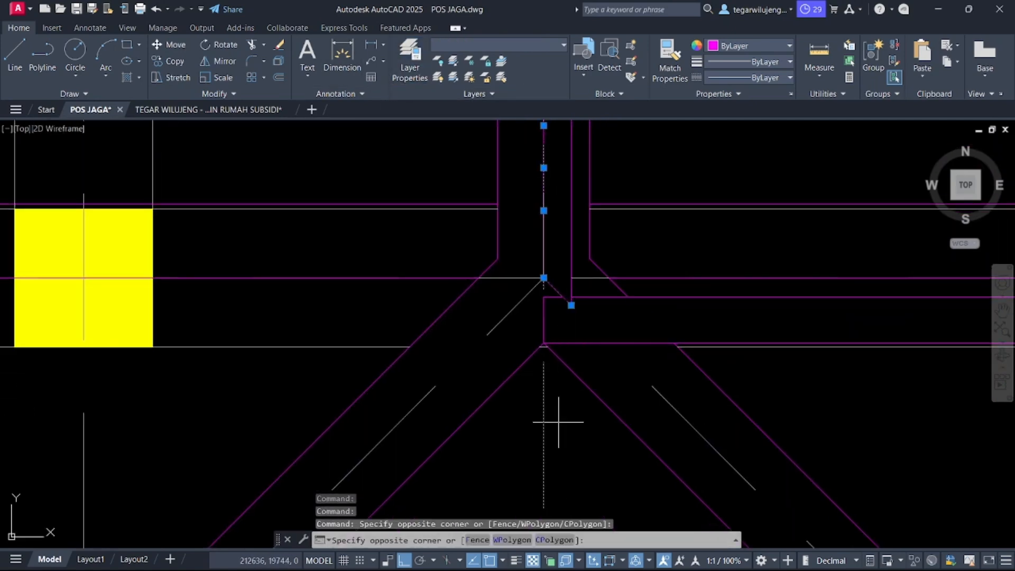
scroll(556, 465, down, 2)
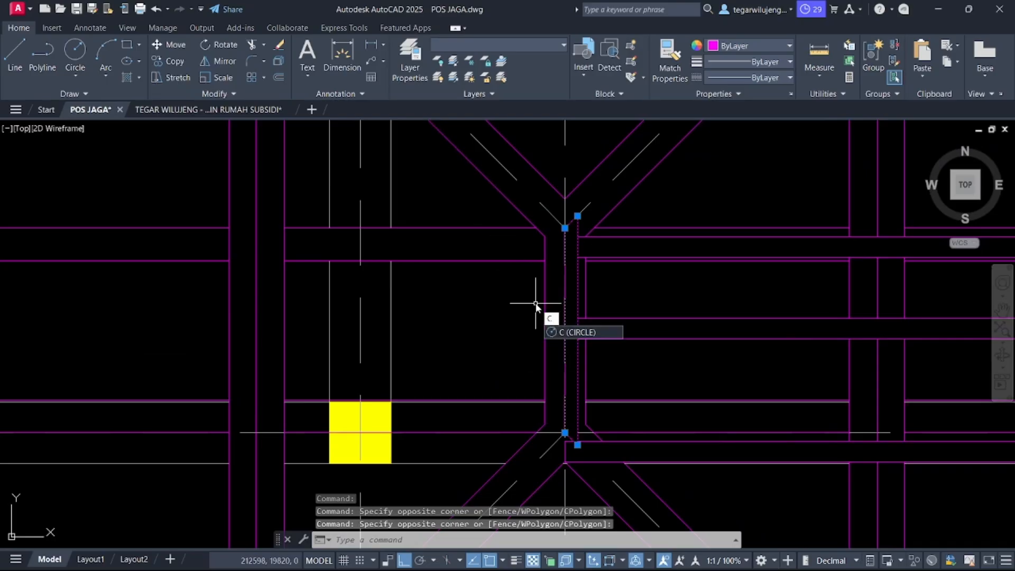
key(Return)
click(565, 284)
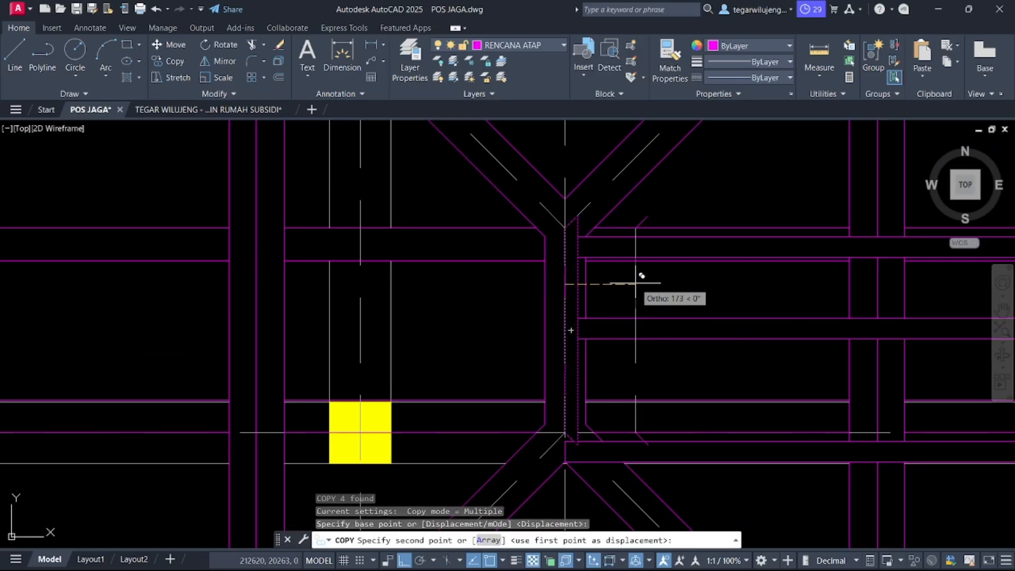
scroll(616, 170, down, 8)
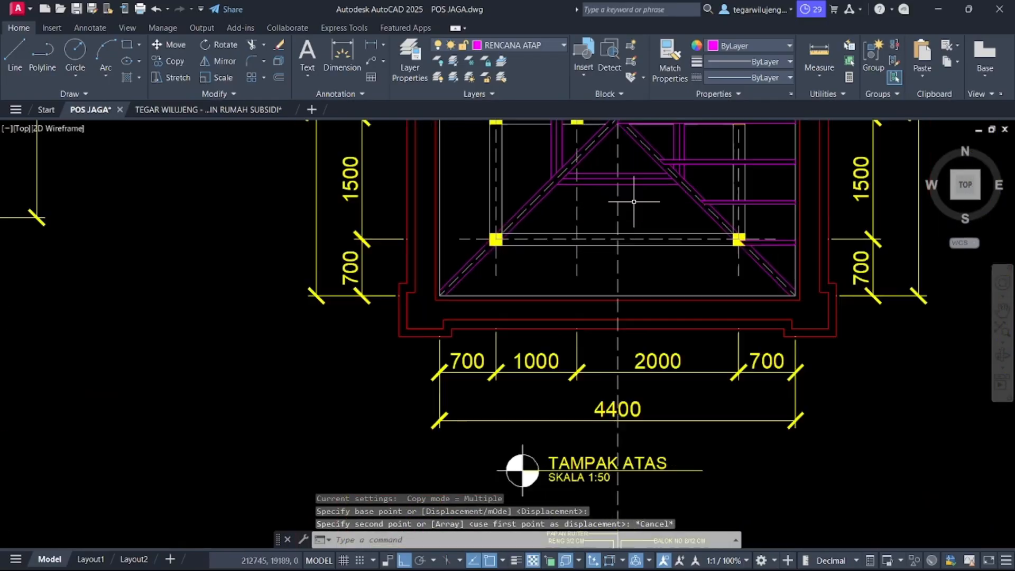
Step: Examine the batten arrangement near the ridge in the roof section detail below the plan
scroll(609, 183, up, 10)
scroll(623, 265, down, 2)
scroll(584, 226, up, 2)
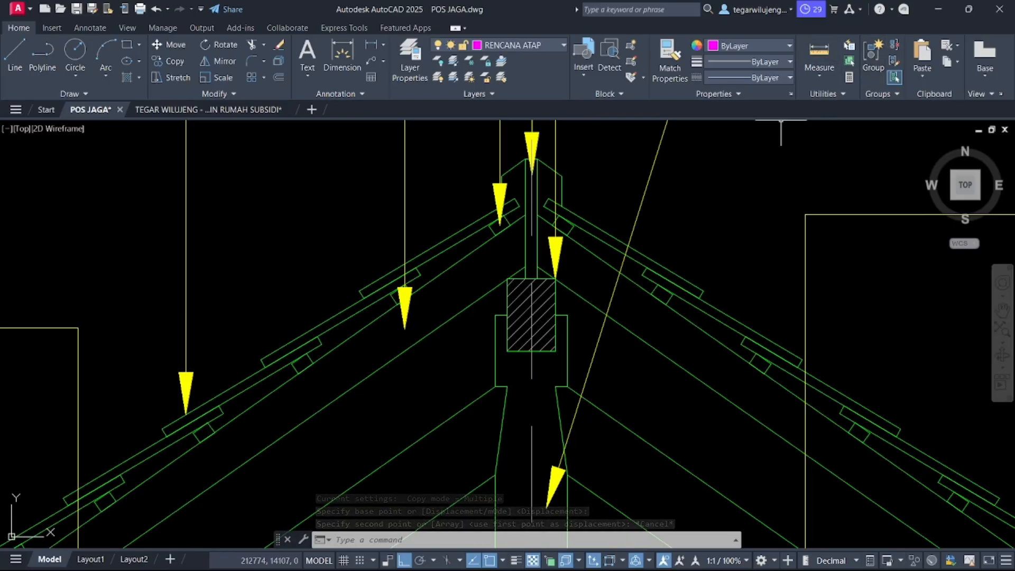
scroll(531, 246, down, 6)
scroll(528, 172, down, 4)
middle_drag(527, 177, 531, 493)
middle_drag(552, 247, 586, 481)
scroll(592, 263, up, 2)
scroll(602, 253, up, 7)
Step: Copy the ridge strip with its wipeout to the right as a linear array of 7 items at 200 mm spacing
click(411, 249)
click(369, 347)
middle_drag(369, 346, 369, 224)
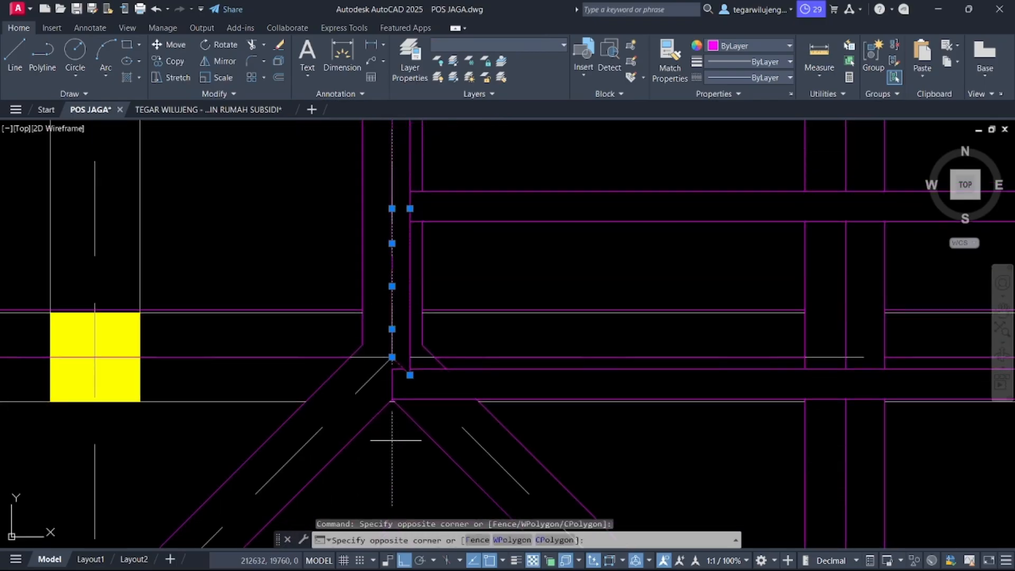
shift+click(386, 434)
text(co)
key(Return)
click(391, 286)
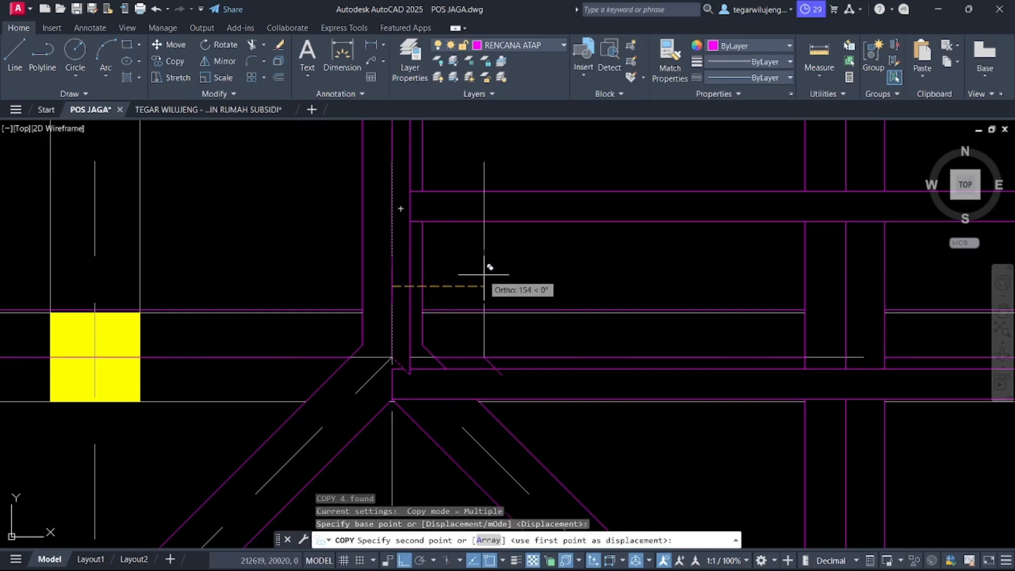
key(Return)
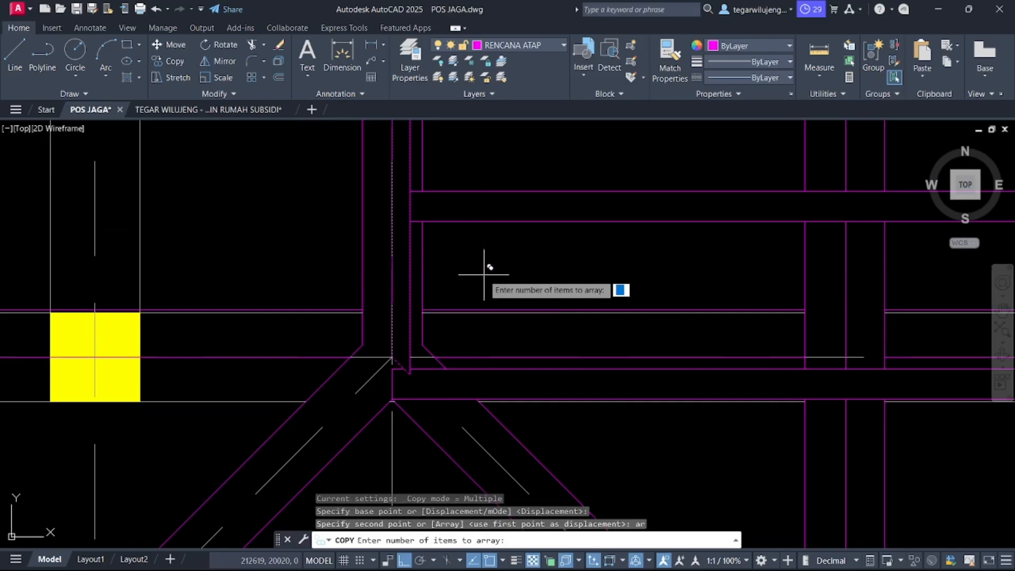
text(7)
key(Return)
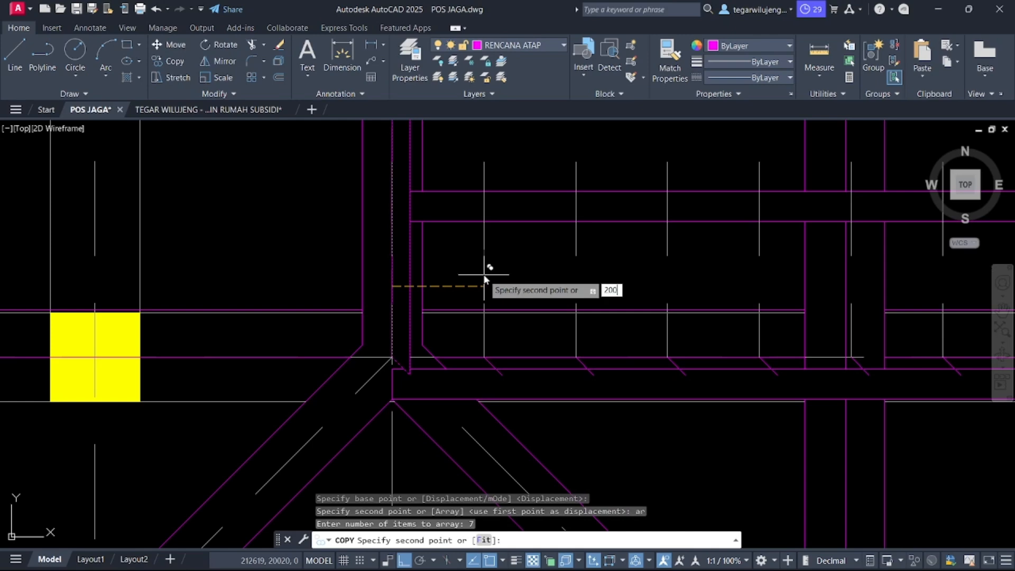
text(200)
key(Return)
scroll(489, 270, down, 4)
key(Escape)
scroll(510, 254, up, 5)
click(500, 234)
click(473, 226)
middle_drag(473, 226, 504, 314)
click(515, 264)
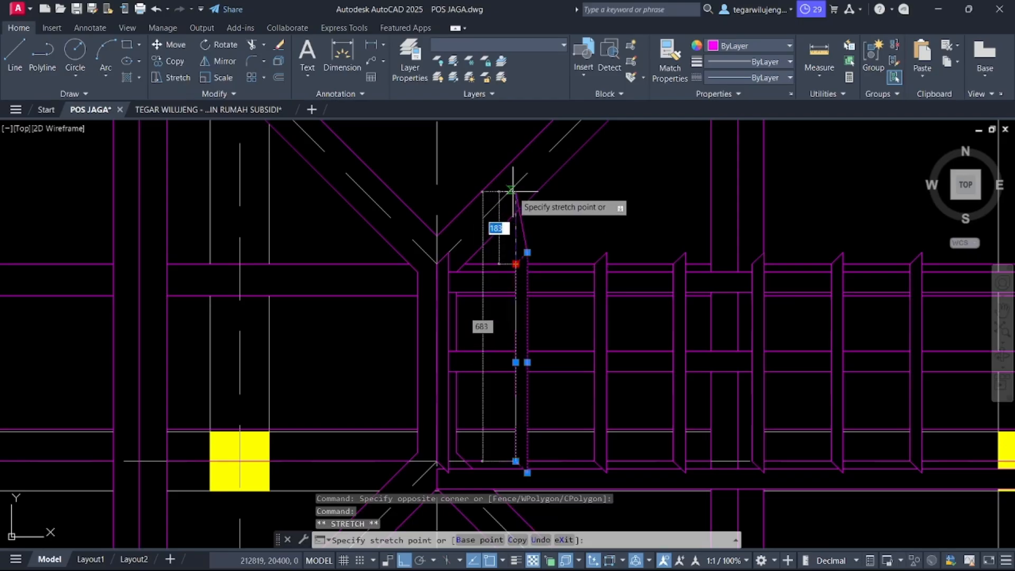
scroll(517, 174, up, 3)
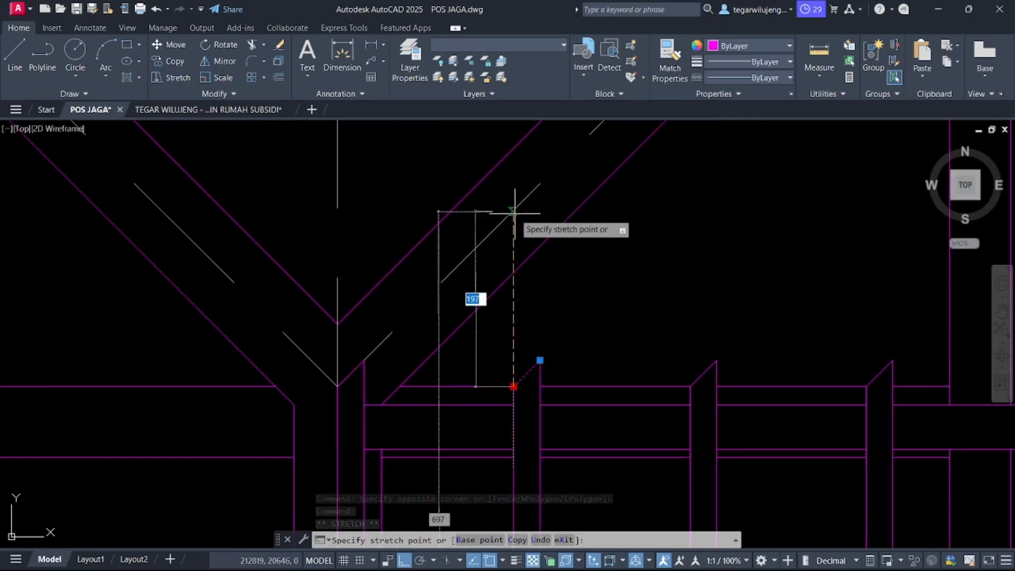
key(Escape)
middle_drag(556, 330, 555, 259)
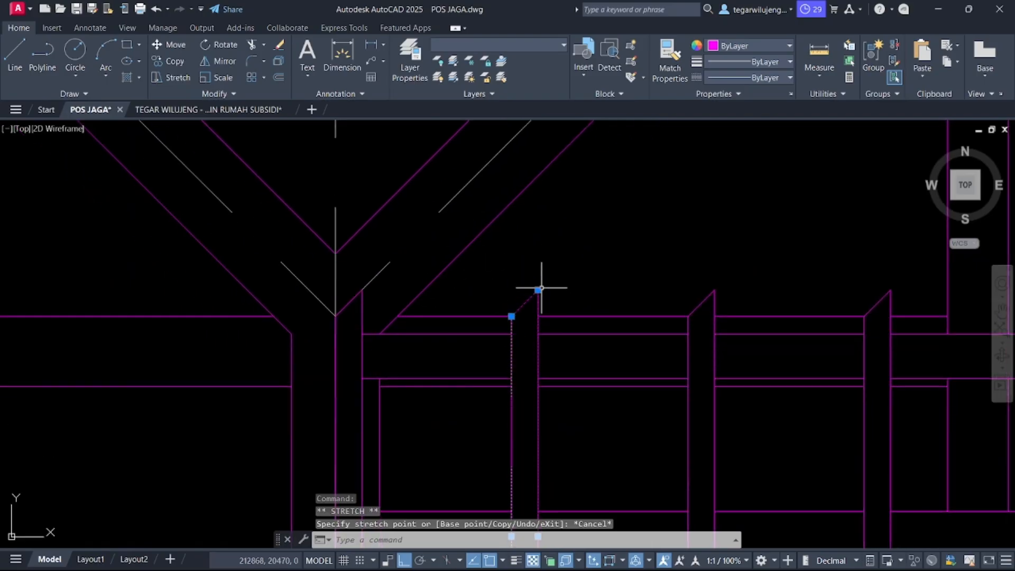
key(Escape)
text(ex)
key(Return)
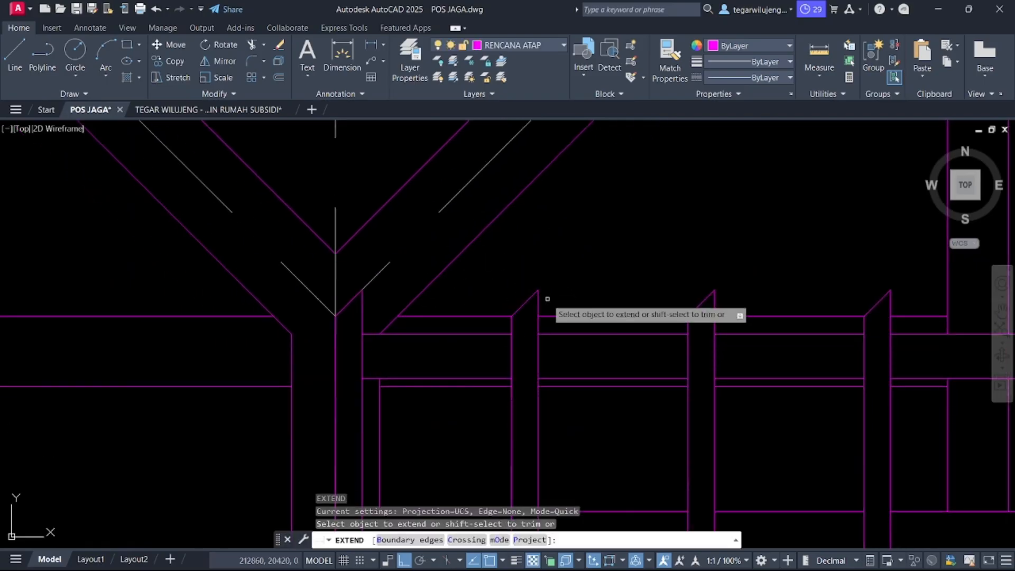
key(Escape)
Step: Extend the upper ends of the arrayed strip lines to the centre line of the upper-right hip
click(447, 186)
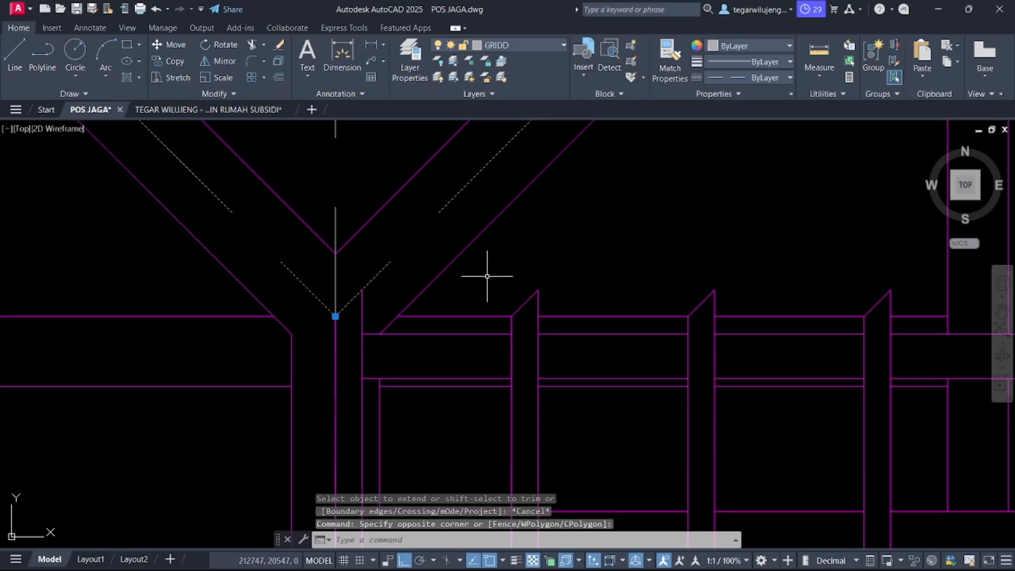
key(Return)
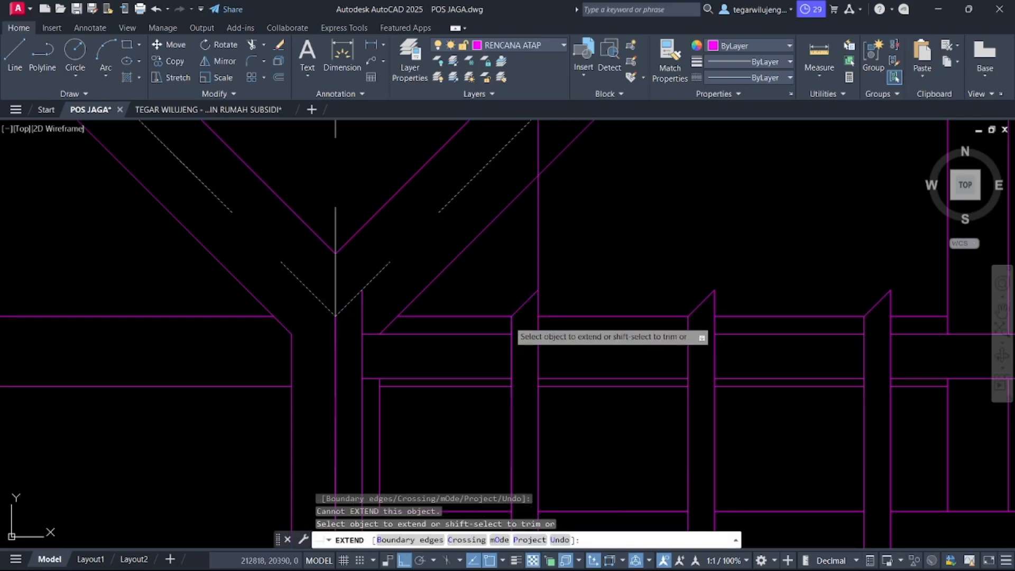
scroll(515, 333, down, 2)
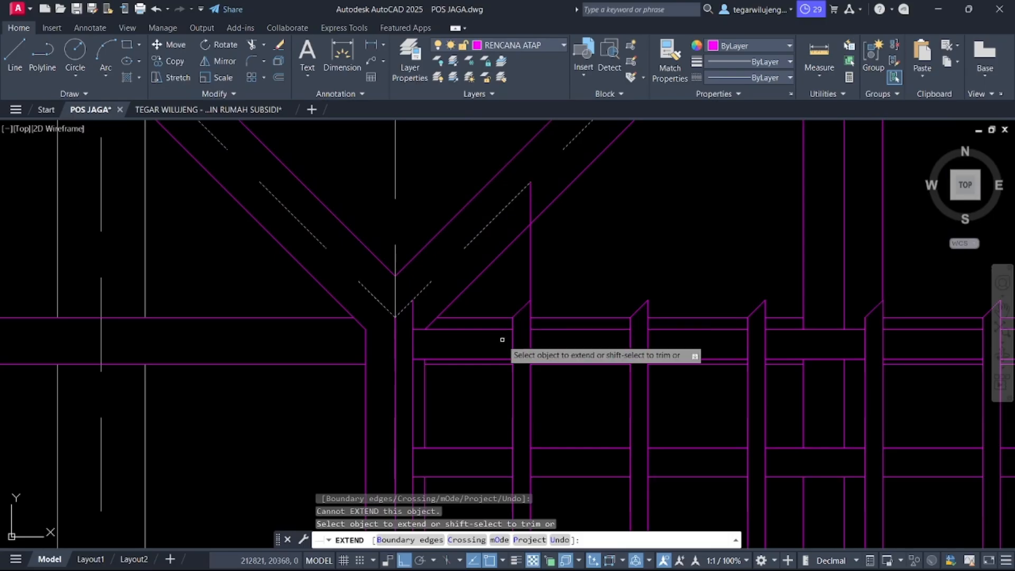
drag(536, 342, 494, 339)
drag(612, 341, 664, 346)
drag(741, 349, 775, 349)
middle_drag(895, 346, 706, 351)
drag(706, 351, 654, 346)
middle_drag(767, 342, 674, 417)
drag(679, 417, 718, 417)
drag(846, 417, 803, 416)
scroll(787, 401, down, 3)
middle_drag(788, 400, 742, 162)
scroll(726, 291, up, 2)
key(Escape)
Step: Extend the lower ends of the arrayed strip lines to the centre line of the lower-right hip
click(365, 362)
key(space)
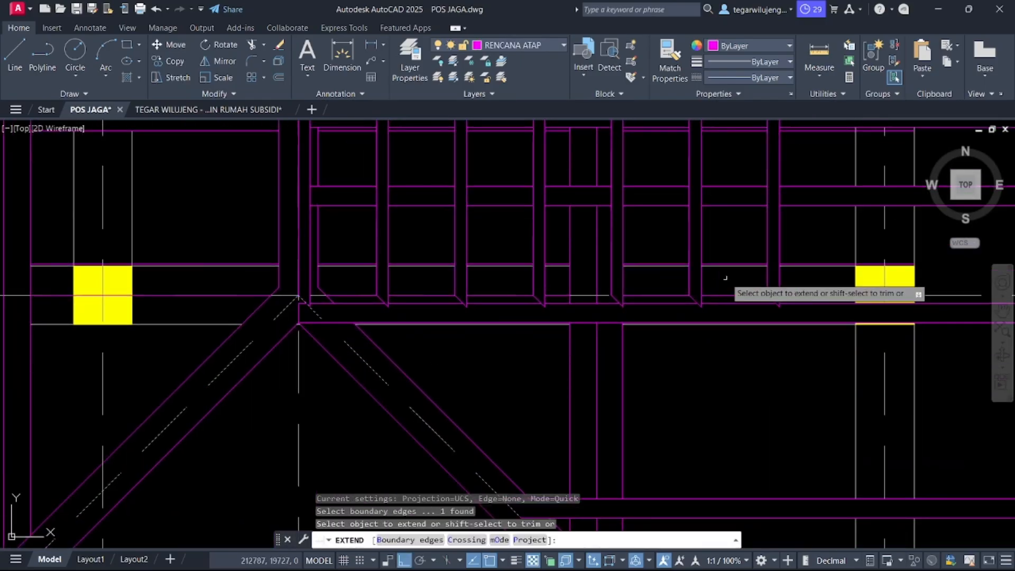
middle_drag(789, 278, 756, 206)
drag(757, 204, 595, 208)
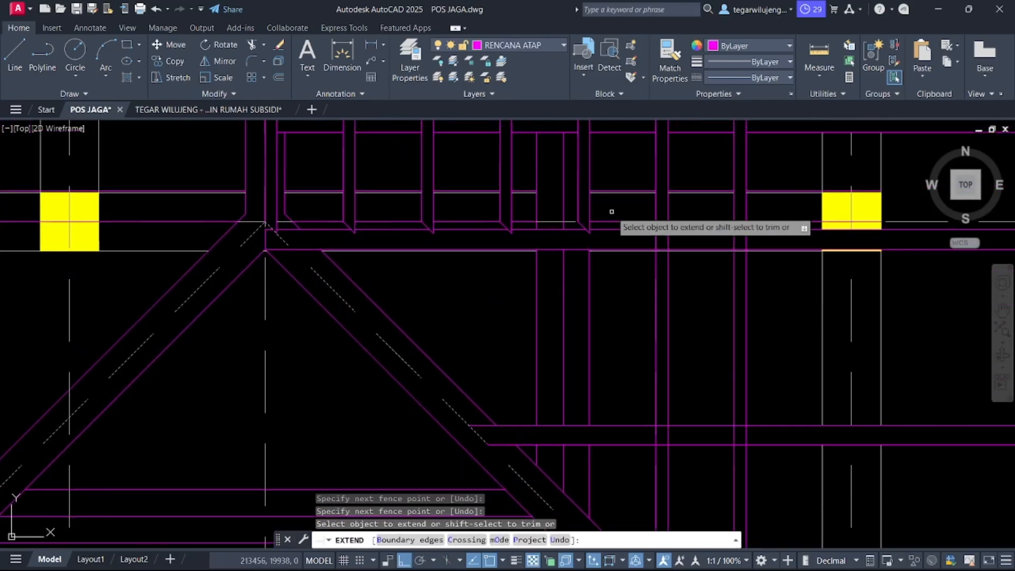
drag(507, 211, 329, 209)
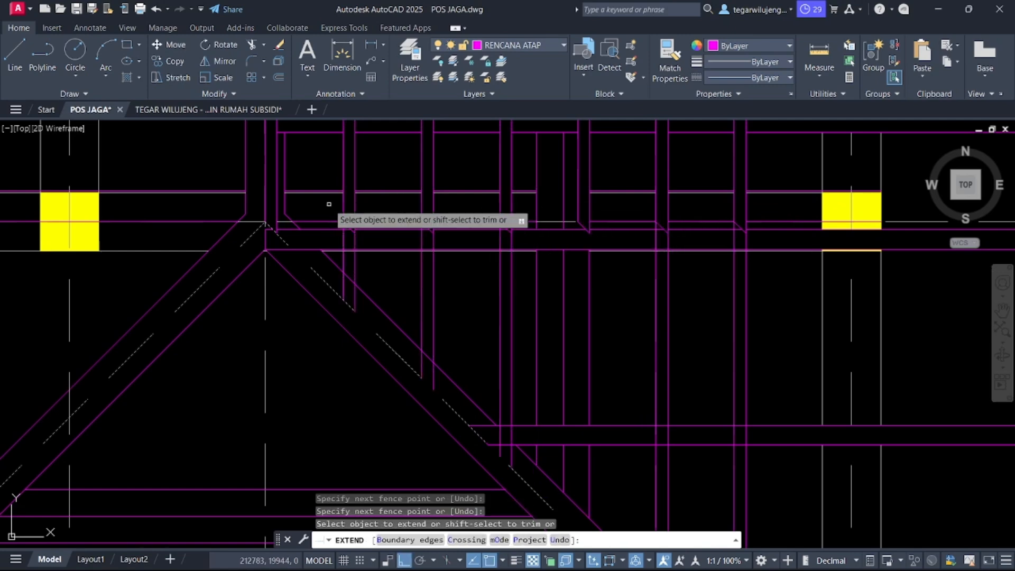
key(Escape)
Step: Try to stretch the fourth arrayed strip's wipeout down to the lower-right hip, and undo the changes
click(578, 207)
scroll(581, 222, down, 4)
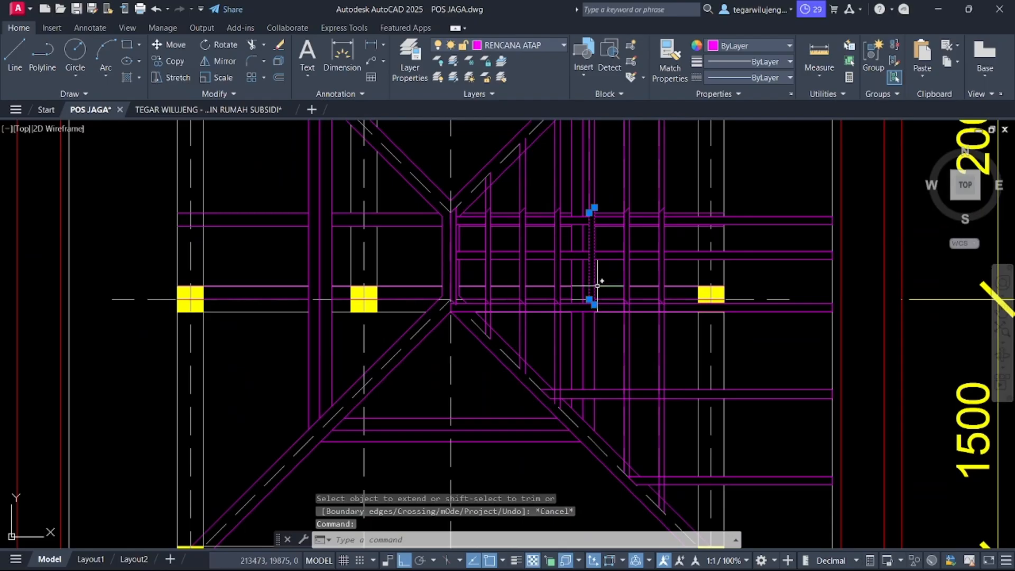
scroll(584, 317, up, 2)
middle_drag(619, 397, 639, 240)
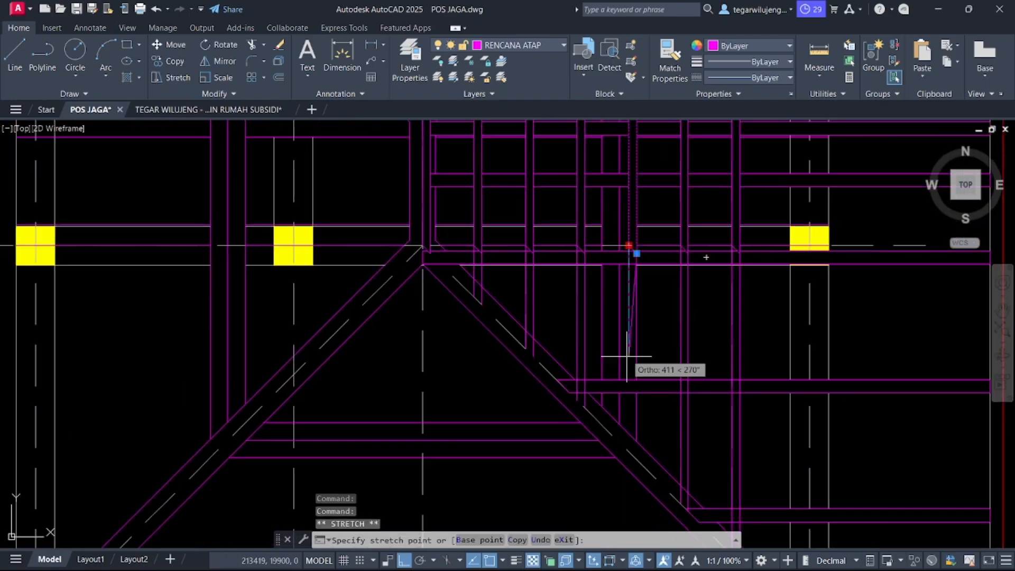
scroll(626, 423, up, 2)
click(630, 447)
scroll(627, 355, down, 1)
click(642, 147)
click(640, 449)
scroll(644, 444, up, 2)
click(630, 456)
click(635, 457)
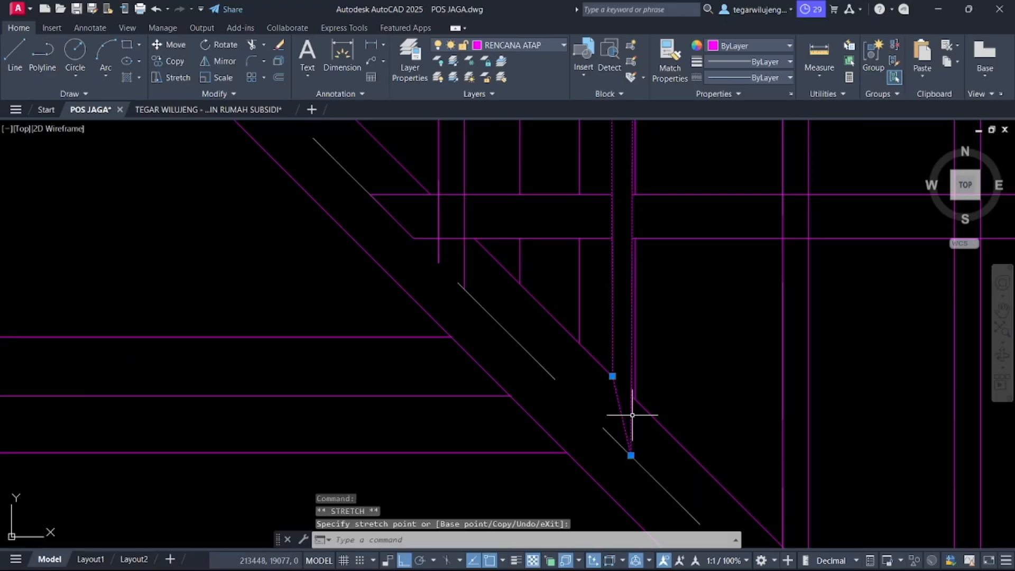
key(ctrl+z)
key(ctrl+z)
Step: Extend the fourth arrayed strip's lines down to the lower-right hip centre line
middle_drag(665, 340, 664, 307)
text(ex)
key(space)
drag(642, 198, 612, 206)
key(Escape)
text(ex)
key(space)
scroll(632, 209, up, 4)
key(Escape)
Step: Stretch the lower corners of the first arrayed strip's wipeout to its line ends on the lower-right hip centre line
scroll(627, 209, down, 4)
scroll(441, 214, up, 6)
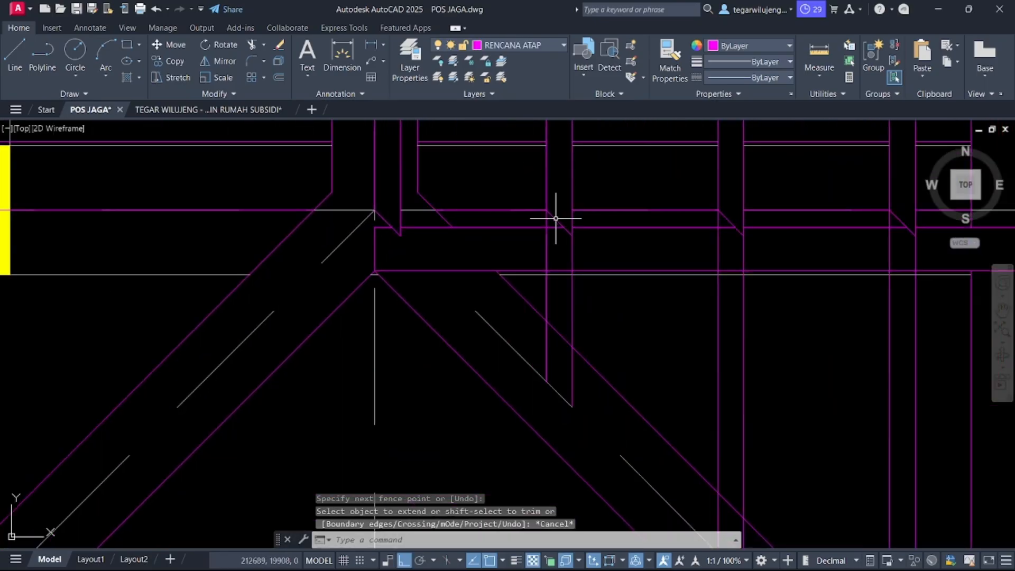
click(572, 235)
click(572, 405)
key(Escape)
Step: Stretch the lower corners of the second and third strips' wipeouts to the lower-right hip centre line
middle_drag(730, 237, 685, 210)
click(680, 192)
click(673, 181)
middle_drag(662, 313, 662, 162)
scroll(675, 281, down, 3)
click(680, 344)
click(753, 192)
click(752, 419)
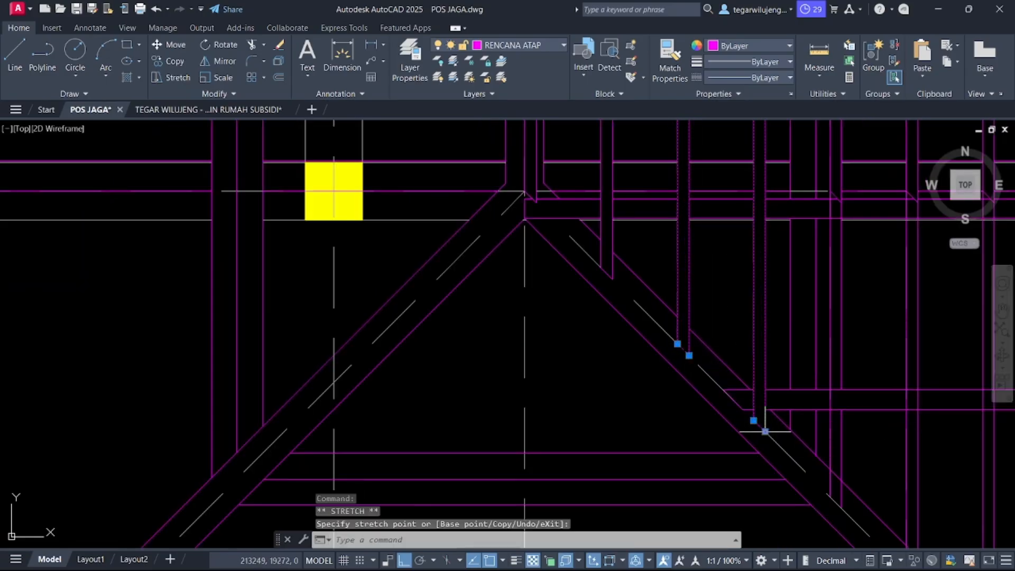
key(Escape)
Step: Stretch the lower corners of the fourth strip's wipeout to the lower-right hip centre line
middle_drag(832, 206, 736, 210)
click(729, 497)
scroll(715, 165, down, 5)
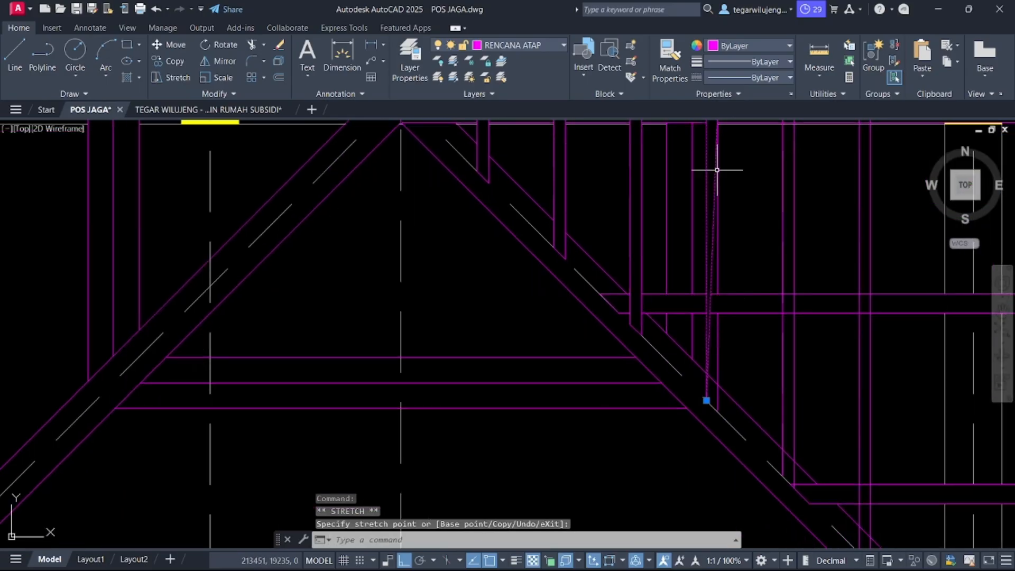
click(676, 155)
click(674, 292)
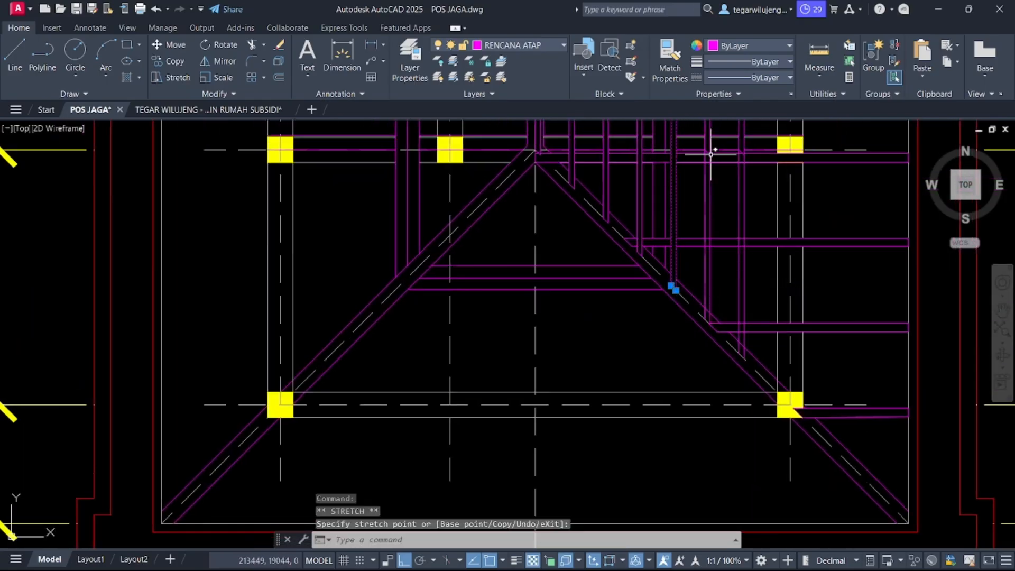
key(Escape)
Step: Stretch the lower corners of the fifth strip's wipeout to the lower-right hip centre line
scroll(708, 151, up, 4)
click(699, 150)
click(698, 149)
scroll(702, 452, up, 2)
middle_drag(702, 452, 669, 317)
scroll(670, 317, down, 2)
click(664, 381)
middle_drag(675, 125, 699, 323)
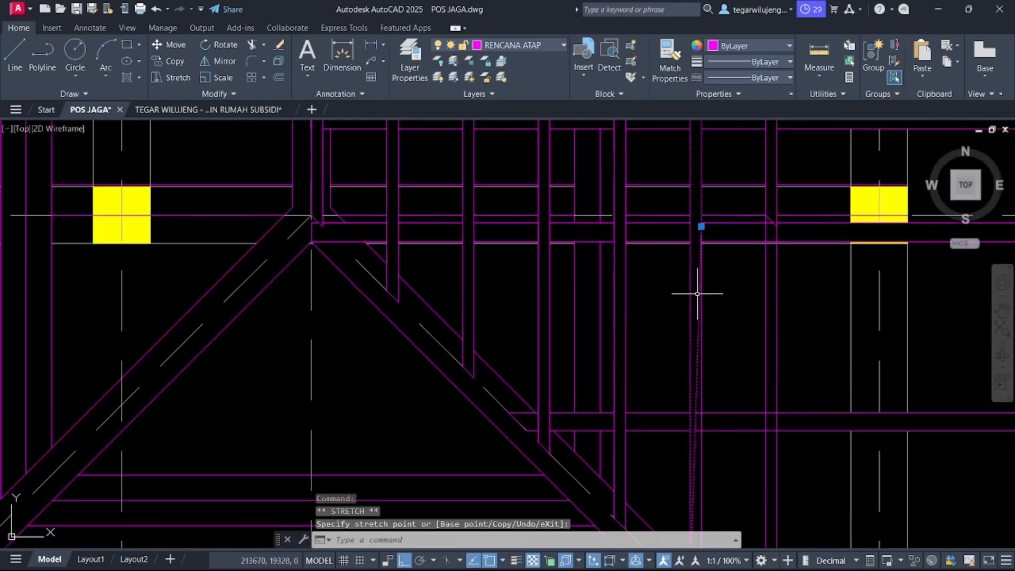
middle_drag(701, 226, 667, 356)
scroll(691, 424, down, 3)
key(Escape)
Step: Stretch the lower corners of the sixth strip's wipeout to the lower-right hip centre line
scroll(733, 168, up, 5)
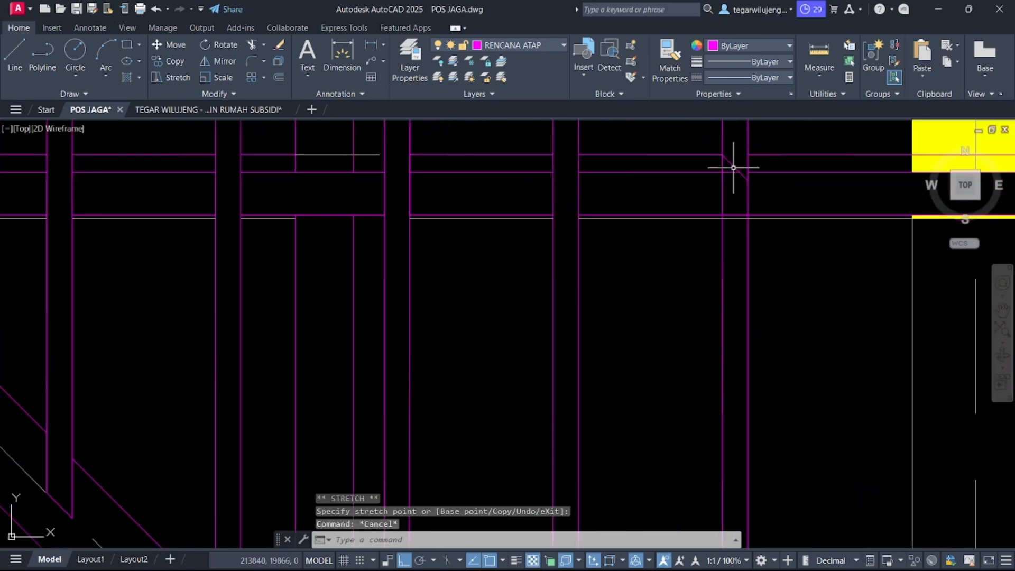
scroll(713, 227, down, 2)
middle_drag(679, 287, 650, 374)
scroll(650, 374, down, 3)
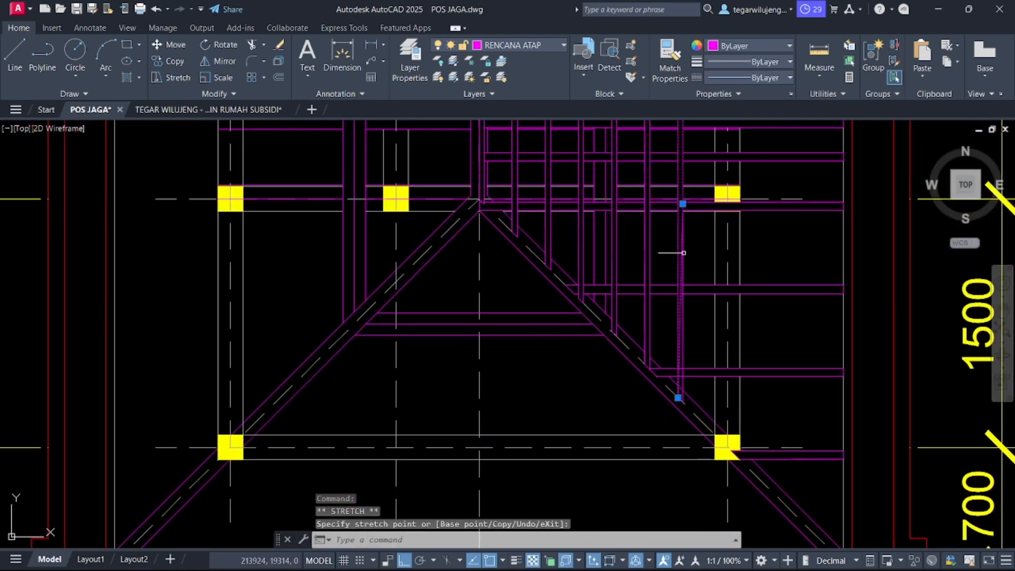
middle_drag(681, 328, 681, 258)
scroll(681, 259, up, 3)
scroll(601, 193, down, 8)
scroll(578, 294, up, 8)
key(Escape)
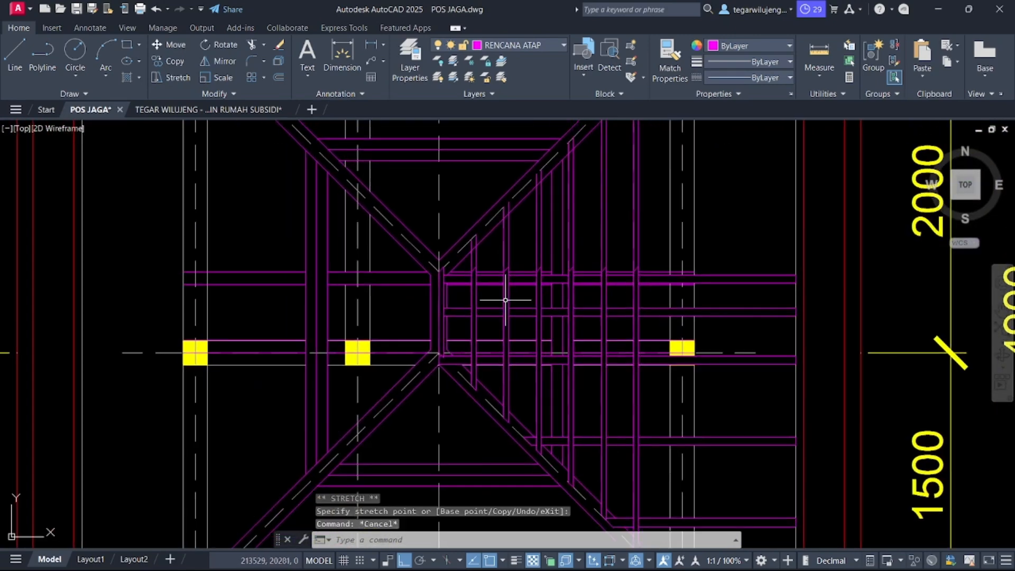
Step: Stretch the upper corners of the first three arrayed strips' wipeouts to the upper-right hip centre line
click(438, 223)
middle_drag(455, 186, 511, 345)
click(511, 259)
click(603, 166)
click(620, 154)
middle_drag(633, 266, 541, 316)
click(629, 422)
click(626, 427)
click(616, 434)
middle_drag(613, 232, 639, 399)
click(634, 272)
middle_drag(639, 321, 654, 262)
click(645, 426)
click(653, 226)
middle_drag(663, 354, 631, 141)
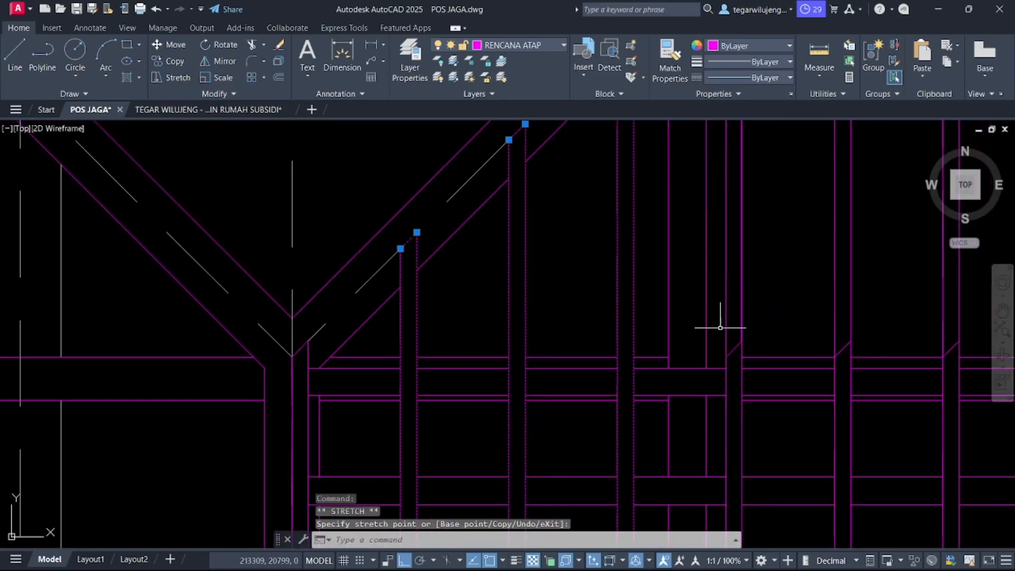
Step: Stretch the upper corners of the fourth, fifth and sixth strips' wipeouts to the upper-right hip centre line
click(733, 359)
scroll(735, 361, down, 3)
click(741, 196)
click(783, 395)
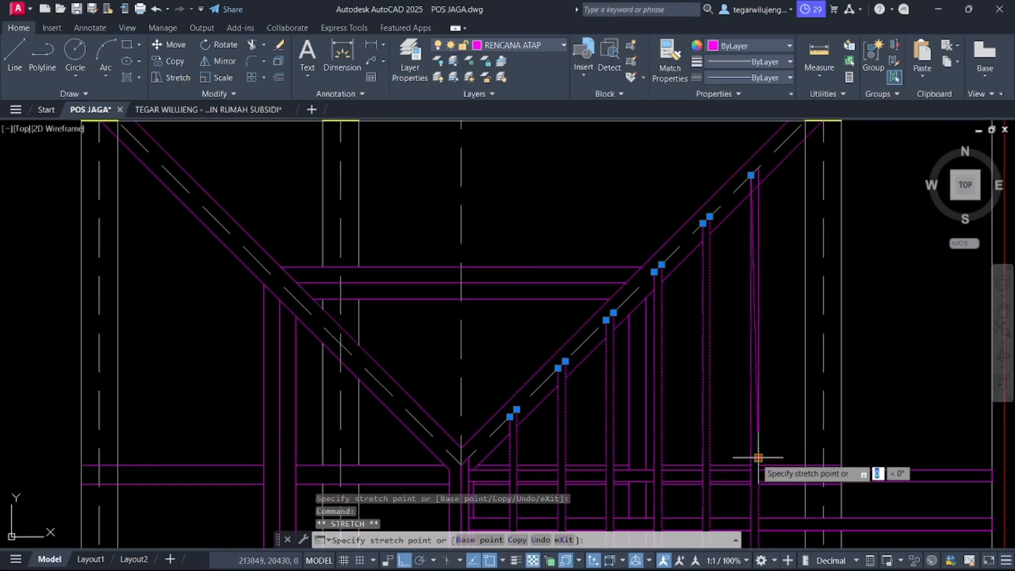
key(Escape)
Step: Examine the finished strips in the roof plan and the reference roof framing image beside the drawings
scroll(789, 256, down, 3)
middle_drag(789, 256, 786, 192)
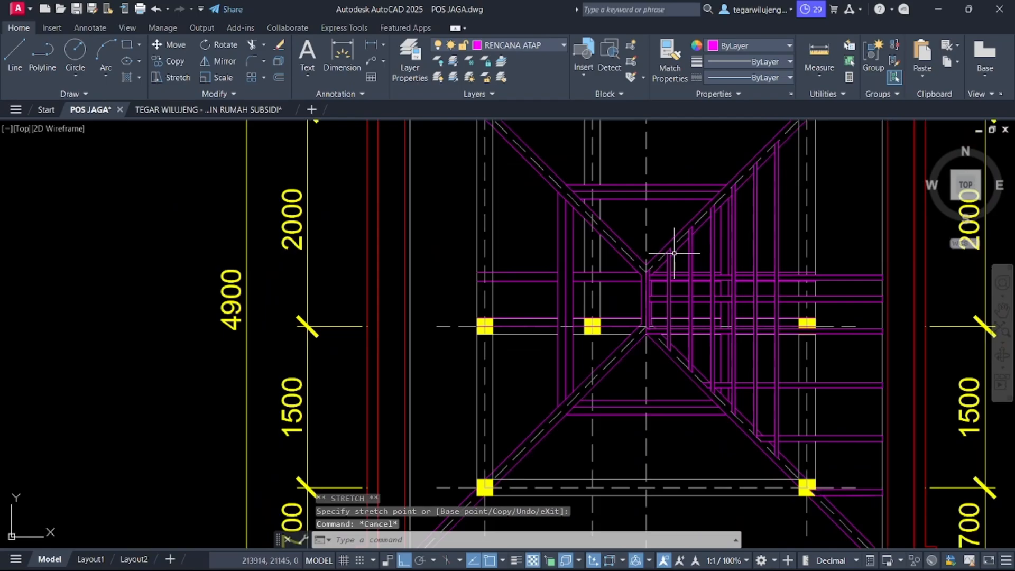
scroll(665, 262, down, 3)
mouse_move(684, 368)
middle_down()
mouse_move(661, 301)
mouse_move(665, 279)
middle_up()
scroll(668, 294, down, 2)
mouse_move(644, 209)
middle_down()
mouse_move(659, 285)
mouse_move(379, 259)
middle_up()
scroll(663, 288, down, 2)
scroll(661, 294, down, 3)
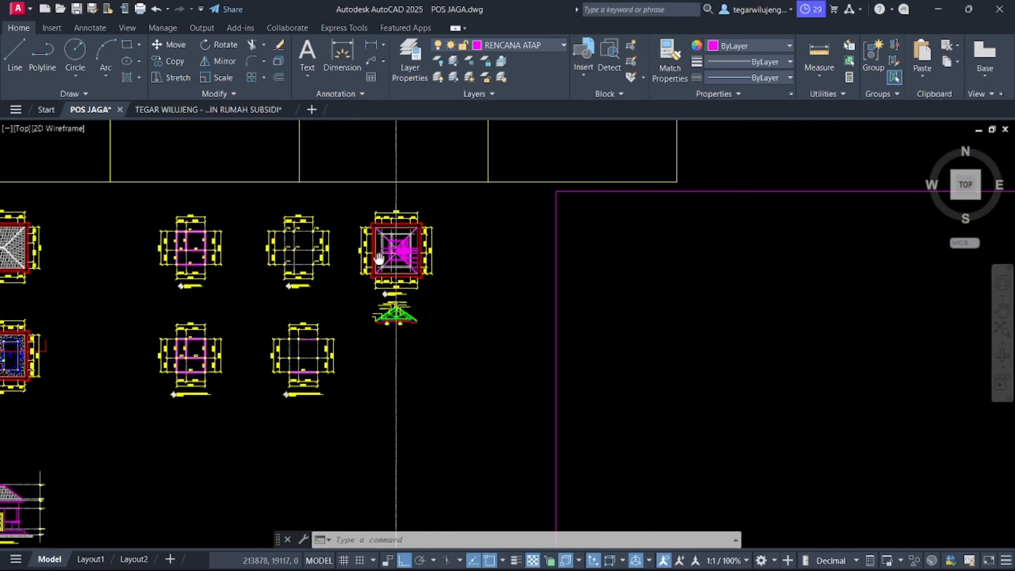
mouse_move(645, 312)
middle_down()
mouse_move(410, 235)
mouse_move(410, 184)
middle_up()
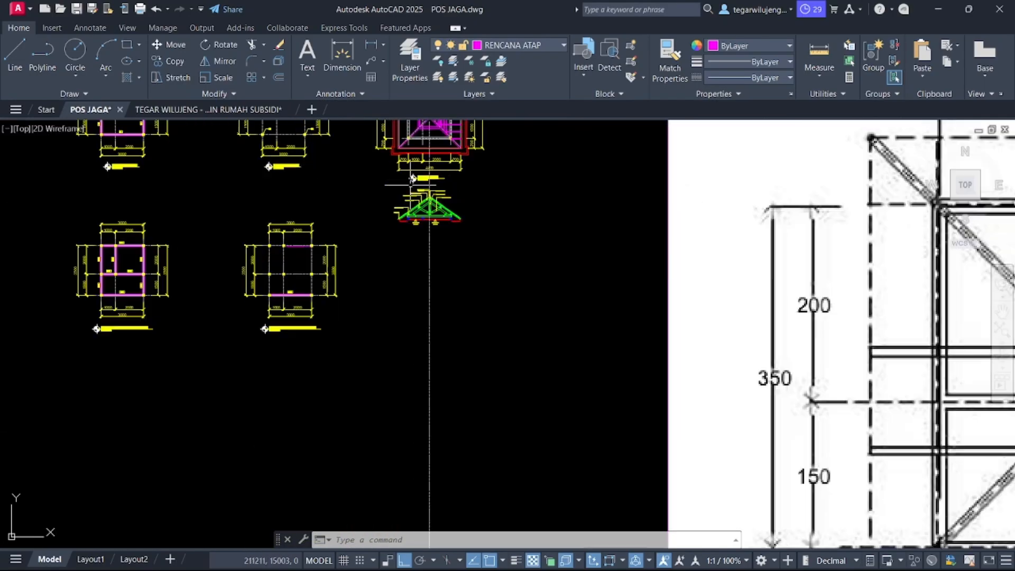
Step: Copy the five callout leaders on the truss section's left side into the empty space beside the roof framing plan
scroll(411, 185, up, 10)
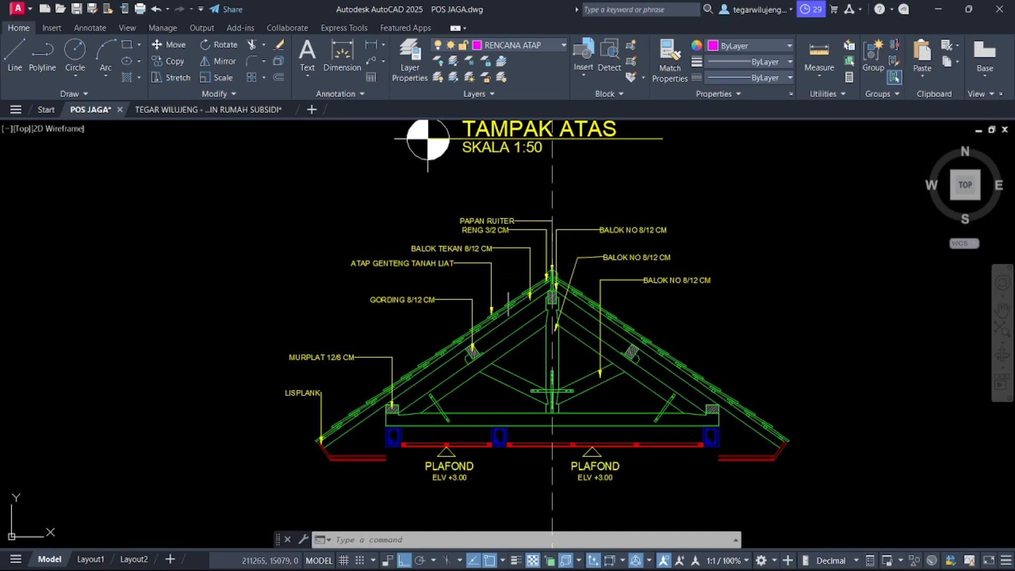
drag(482, 198, 269, 311)
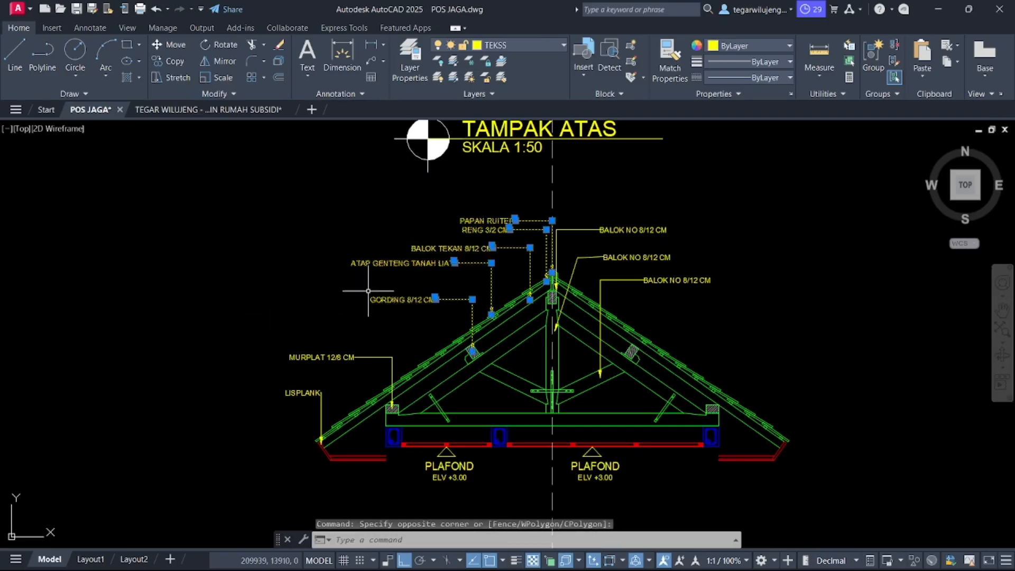
middle_drag(424, 312, 471, 355)
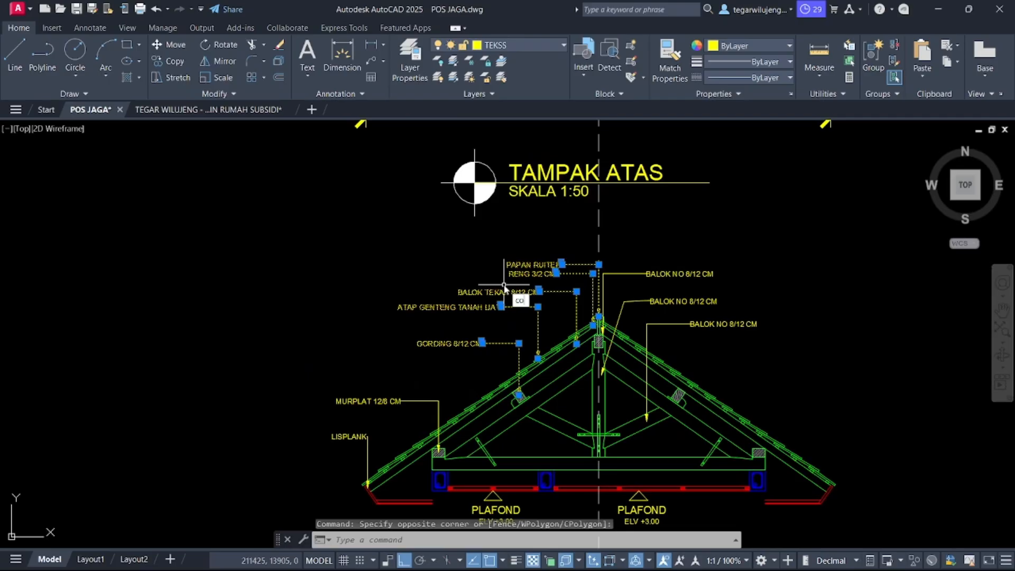
key(space)
click(538, 290)
scroll(486, 339, down, 4)
middle_drag(527, 245, 547, 390)
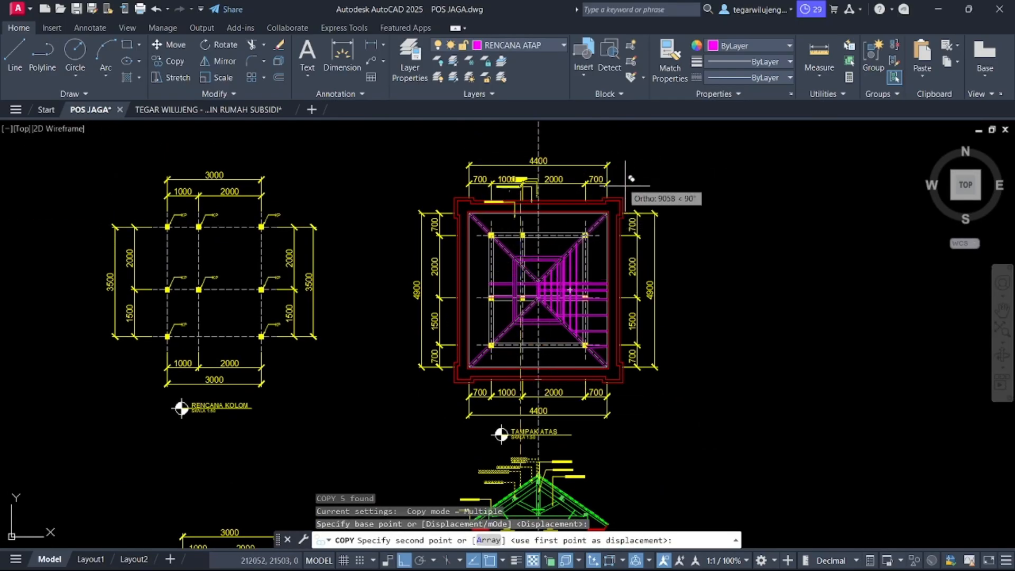
key(F8)
click(756, 243)
key(Escape)
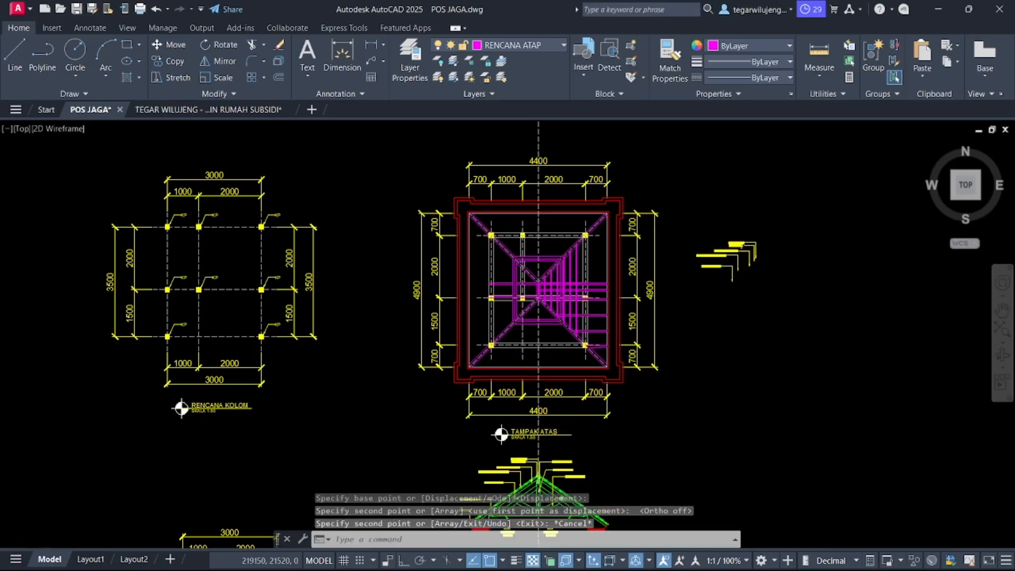
Step: Move the copied PAPAN RUITER leader so its arrowhead points at the short ridge at the roof plan's centre
scroll(745, 263, up, 3)
click(753, 259)
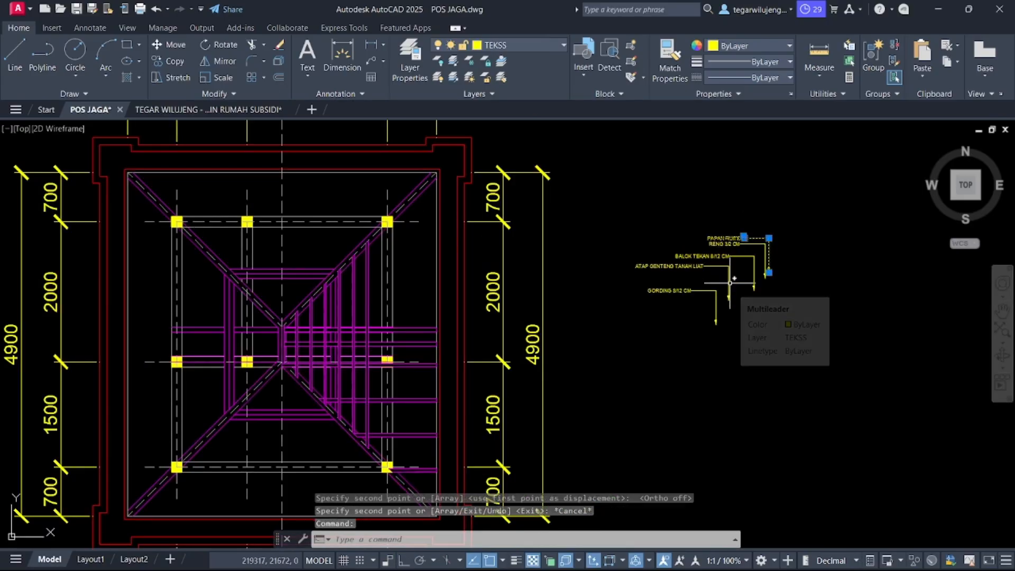
text(m)
key(Return)
scroll(771, 280, up, 4)
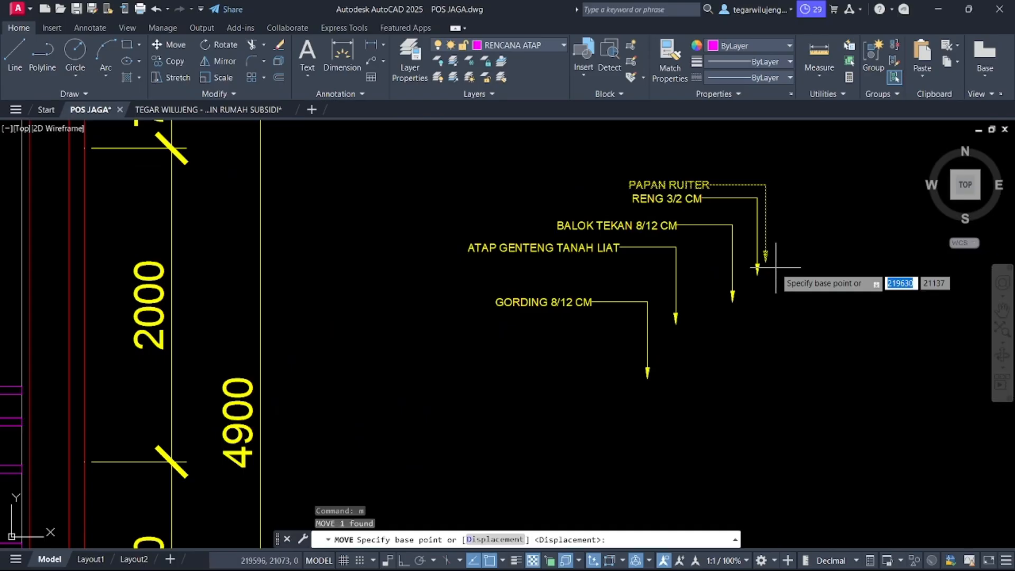
click(766, 258)
scroll(769, 259, down, 6)
scroll(450, 296, up, 5)
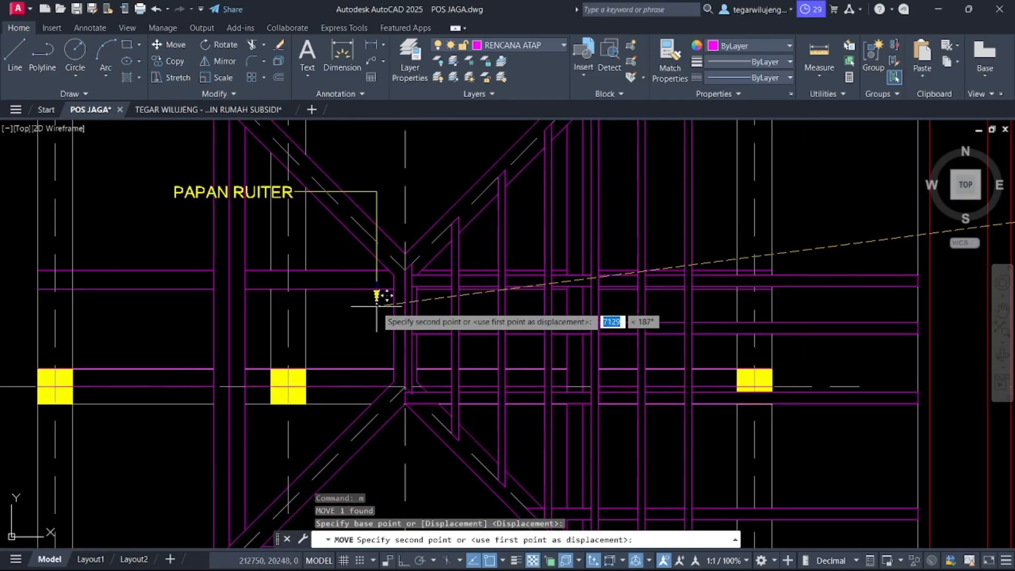
key(Escape)
Step: Stretch the PAPAN RUITER label horizontally to the left, past the plan's left column line
middle_drag(346, 236, 602, 312)
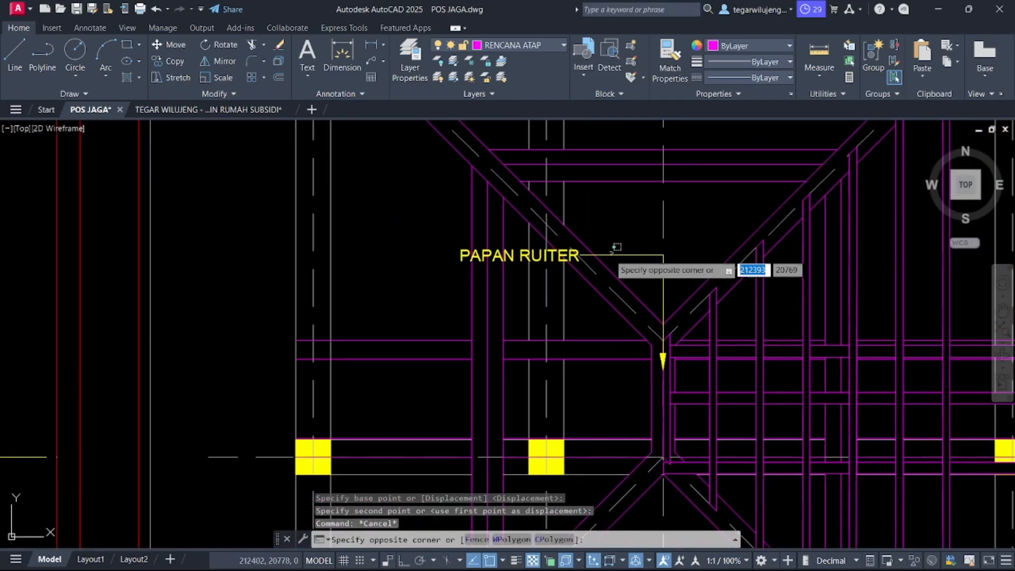
click(612, 252)
scroll(681, 277, down, 4)
click(677, 274)
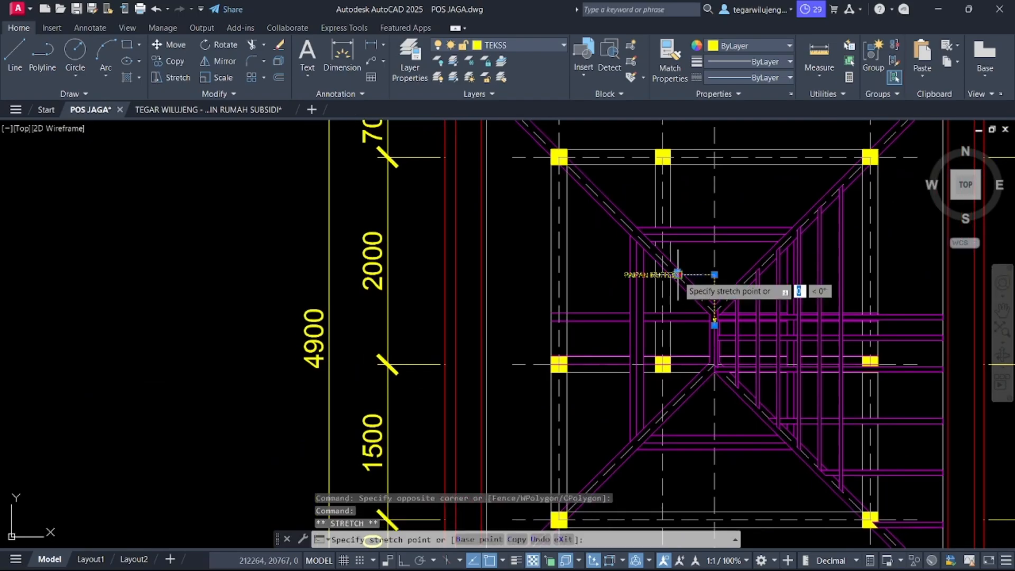
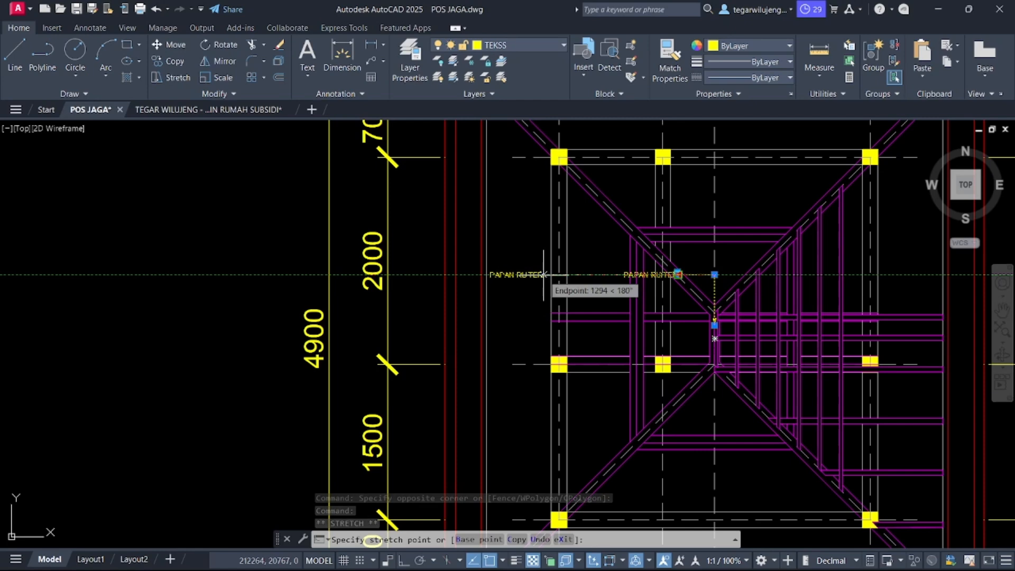
key(Escape)
Step: Move the copied RENG 3/2 CM leader so its arrowhead points at the first vertical batten beside the ridge
scroll(756, 310, down, 2)
middle_drag(708, 251, 462, 248)
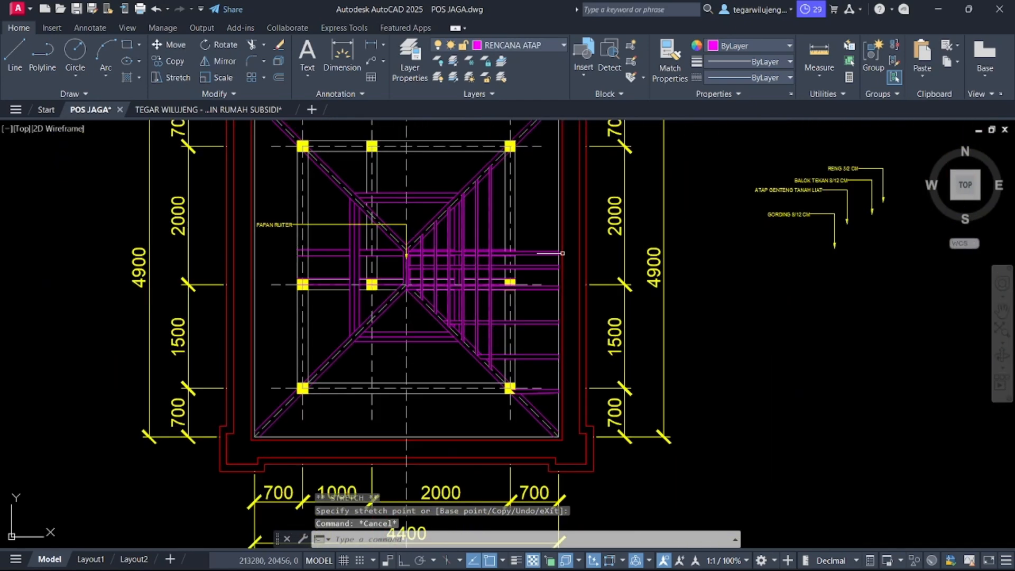
click(848, 169)
text(m)
key(Return)
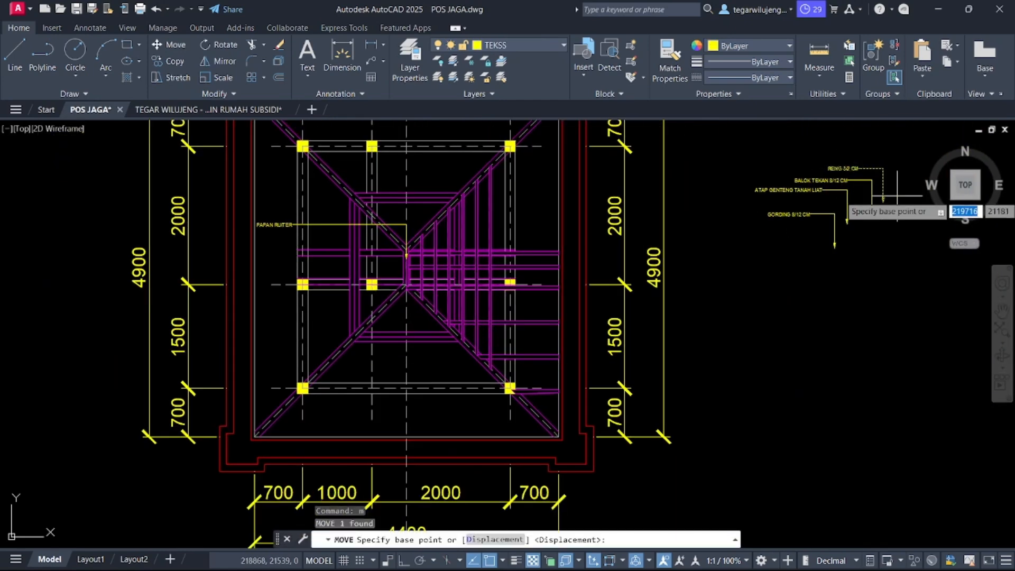
scroll(856, 206, up, 2)
click(861, 195)
middle_drag(174, 264, 535, 274)
scroll(534, 275, up, 3)
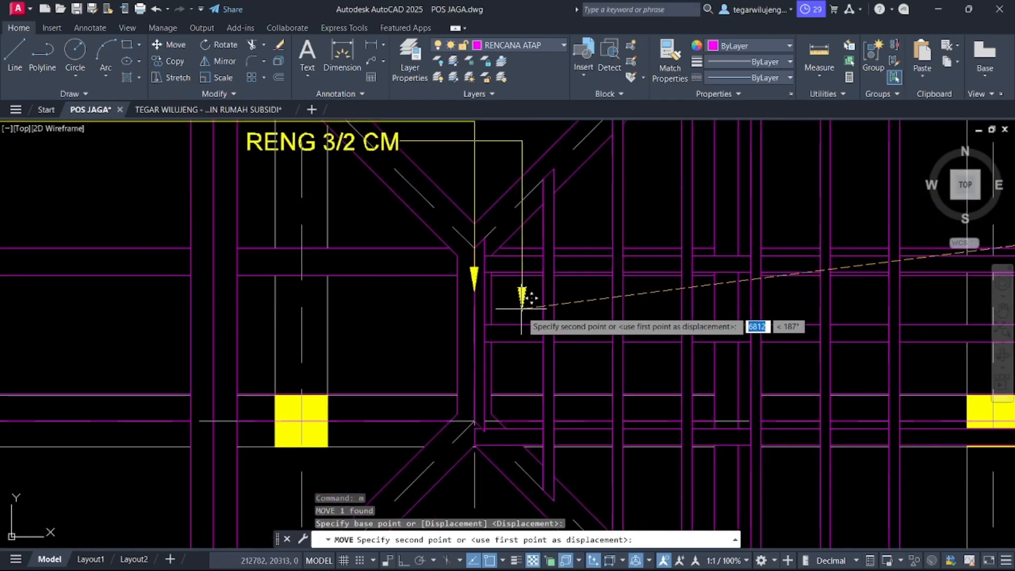
click(551, 359)
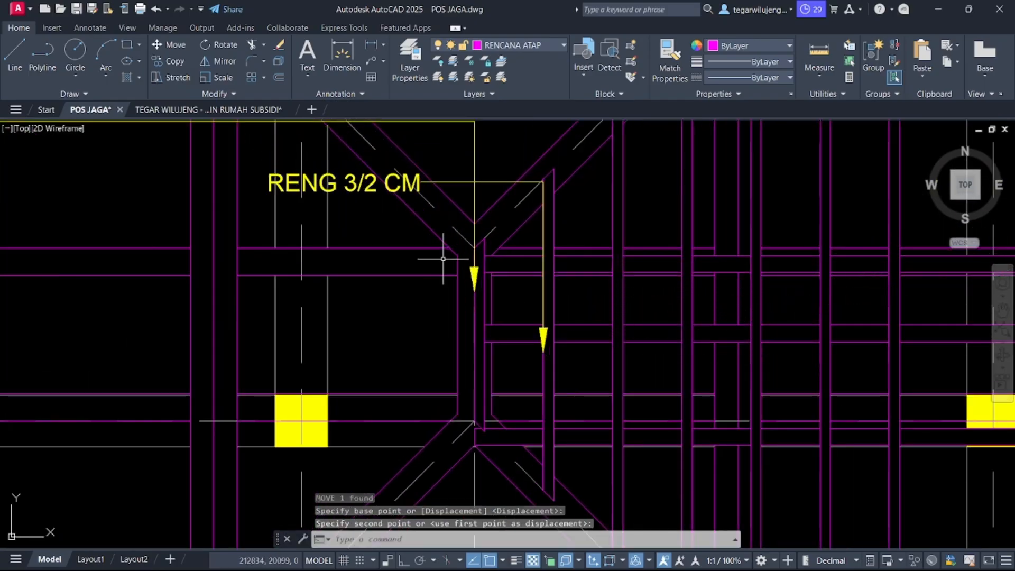
Step: Stretch the RENG 3/2 CM label horizontally to the left with Ortho on, aligning its end below the PAPAN RUITER label
middle_drag(417, 227, 608, 290)
key(Escape)
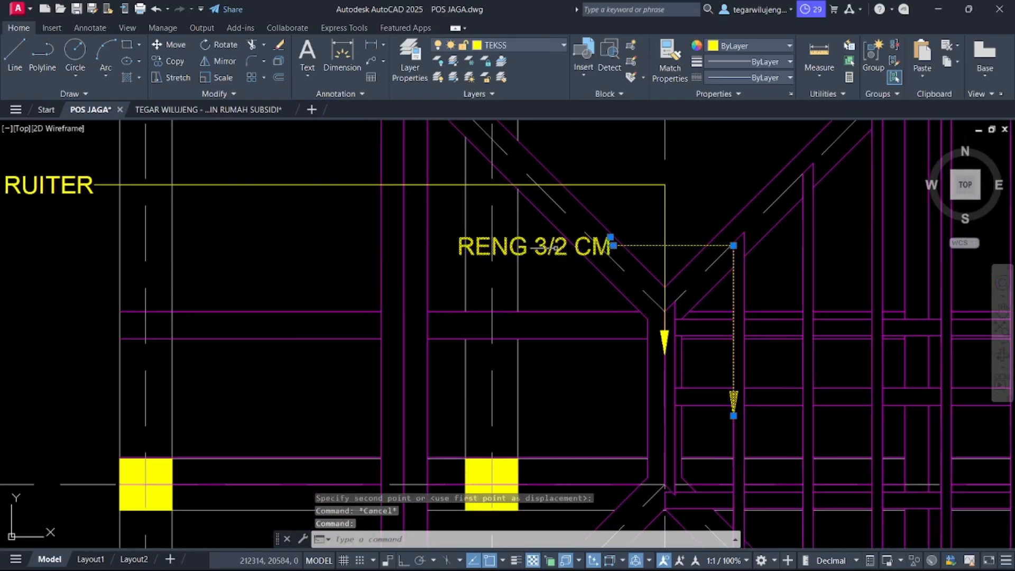
click(733, 244)
middle_drag(368, 256, 612, 268)
key(Escape)
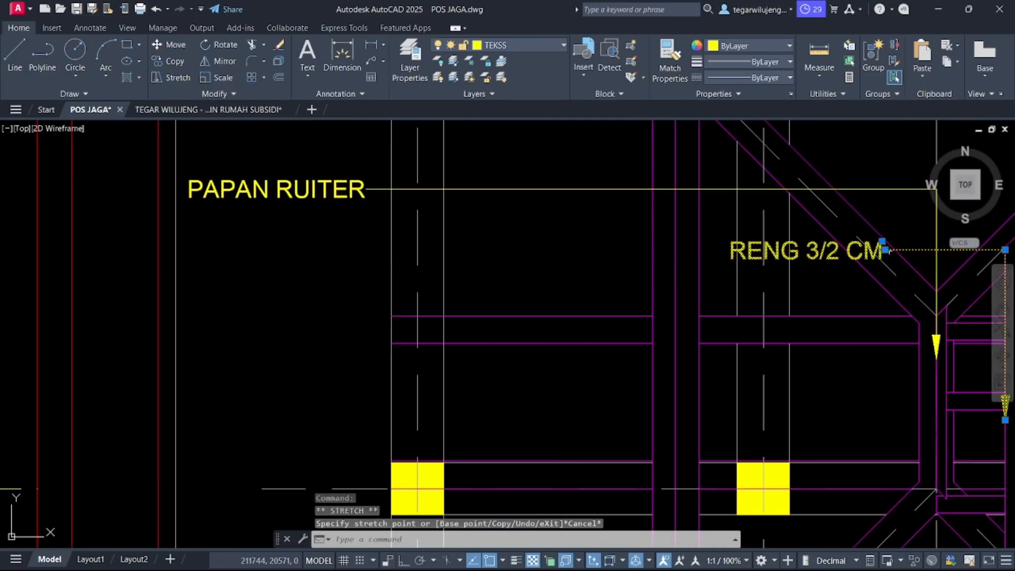
click(884, 249)
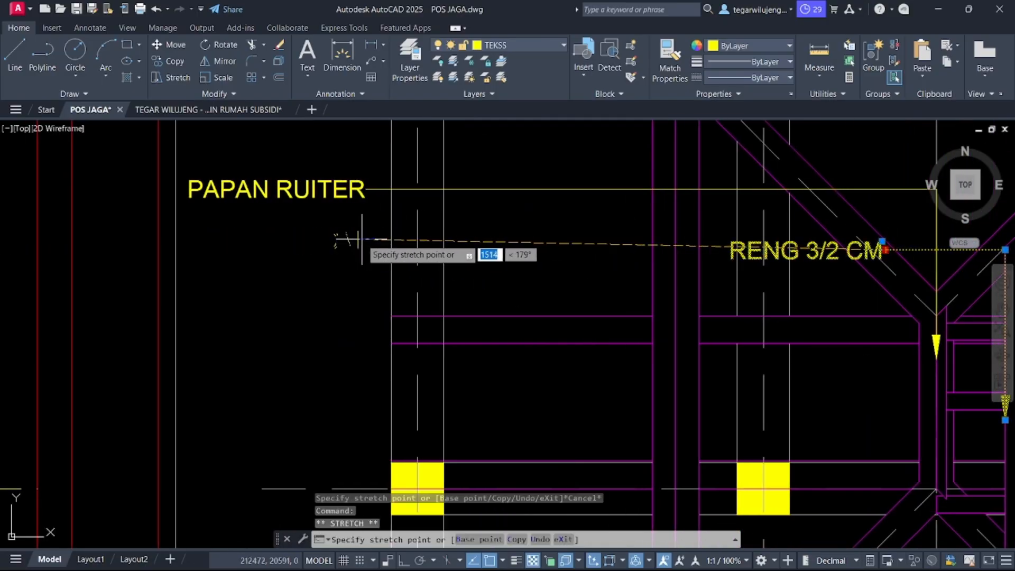
key(F8)
key(Escape)
scroll(358, 241, down, 10)
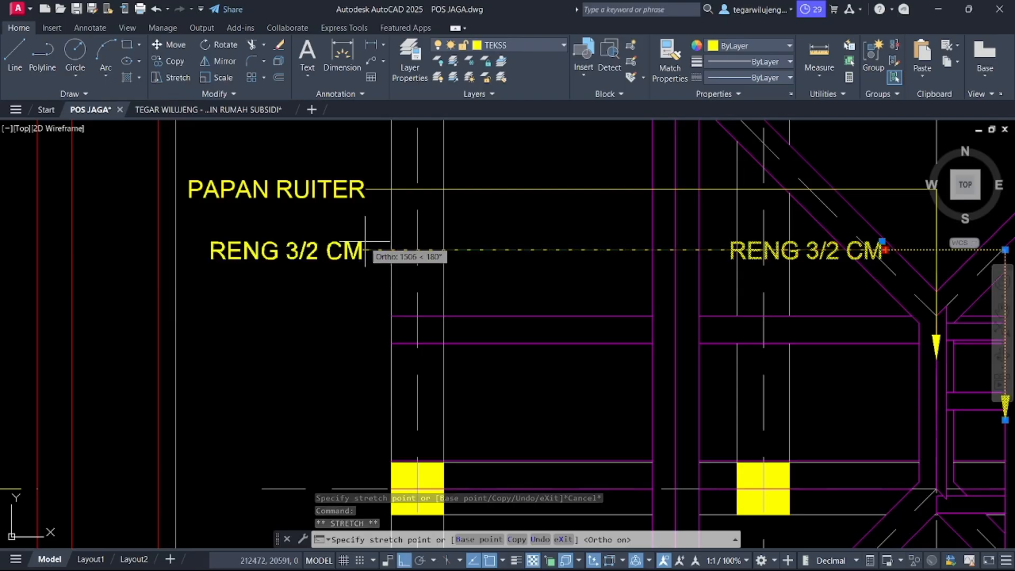
scroll(538, 177, up, 5)
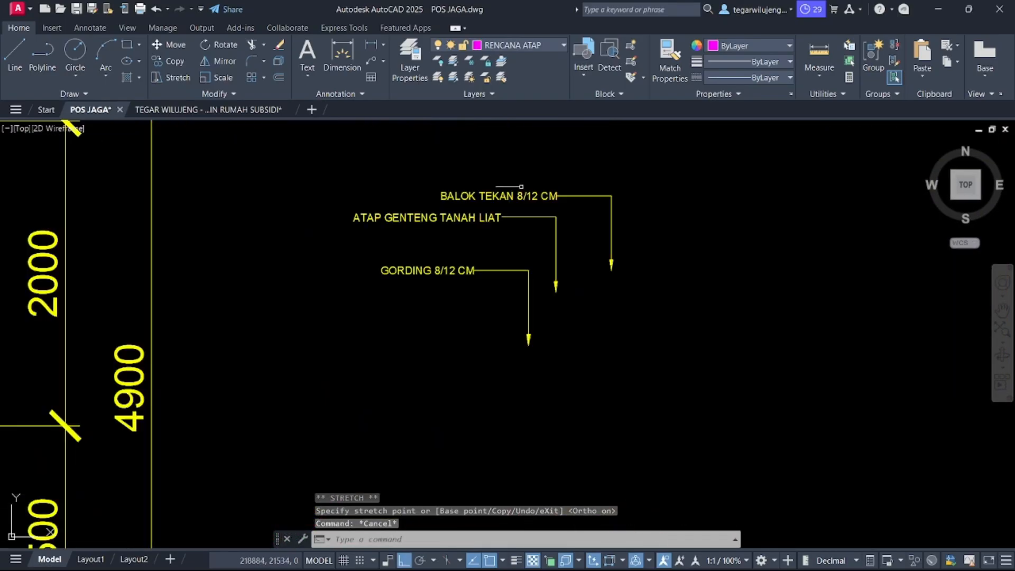
click(486, 196)
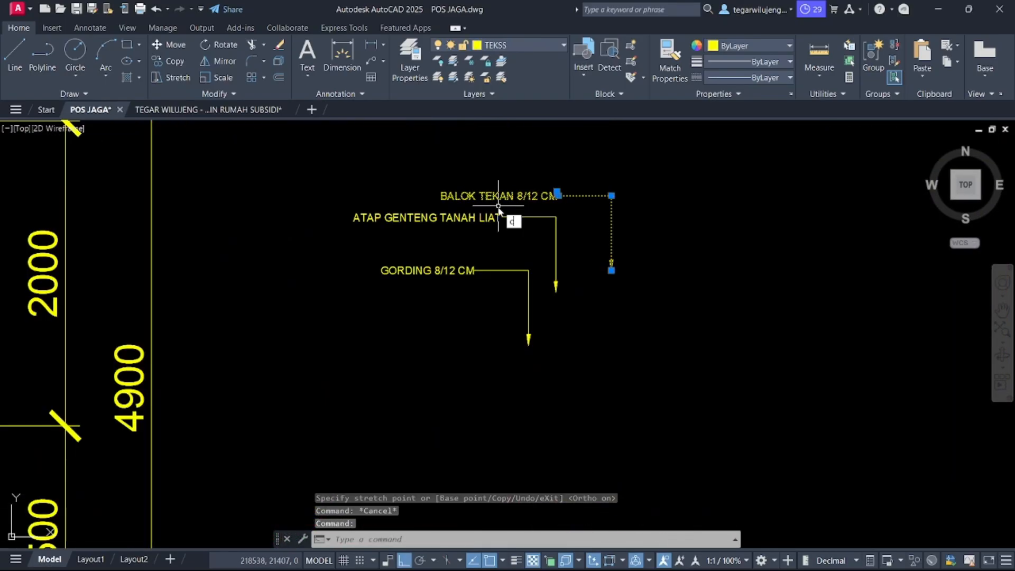
text(m)
key(Return)
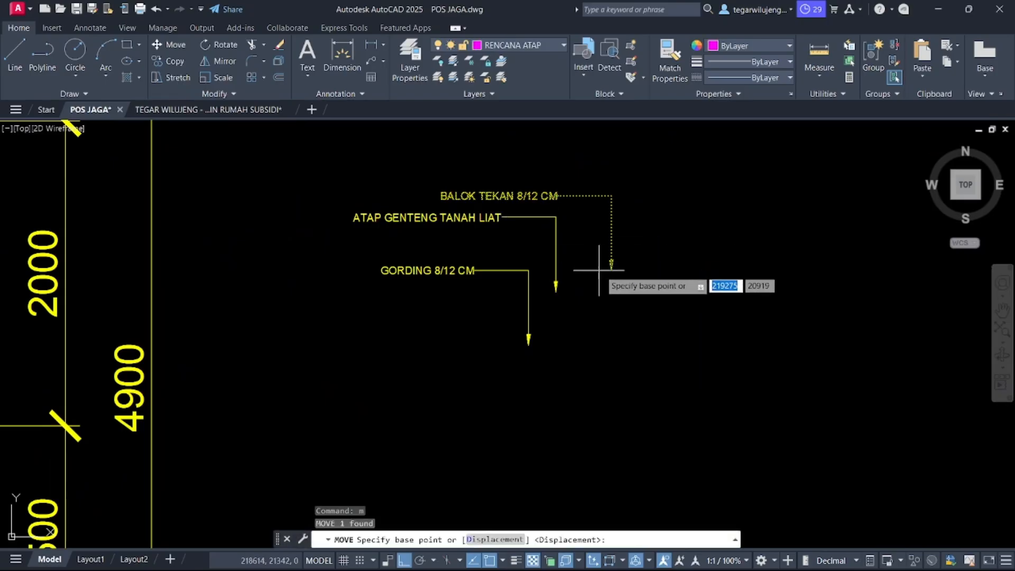
click(610, 270)
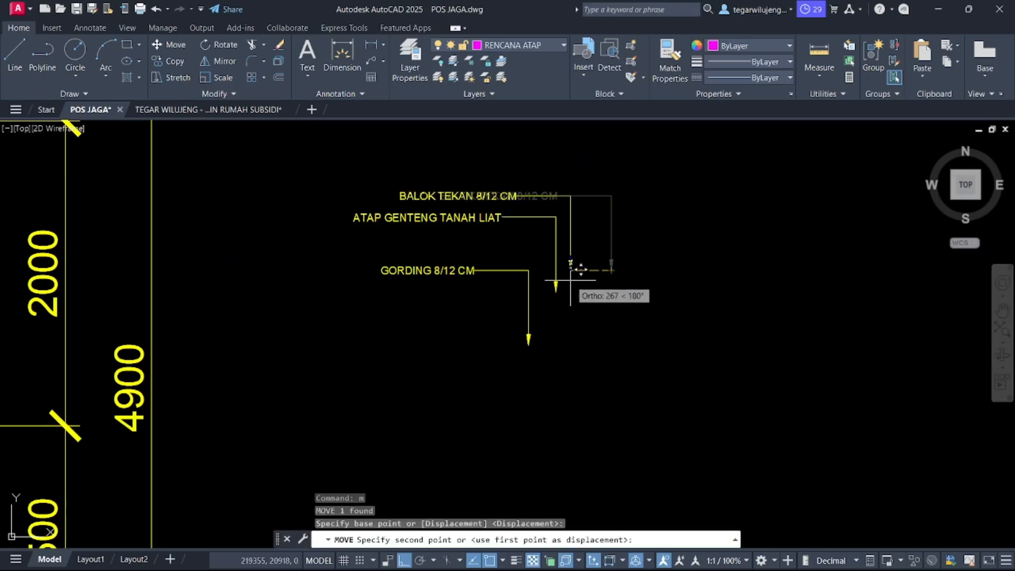
scroll(570, 280, down, 1)
key(Escape)
Step: Erase the copied BALOK TEKAN 8/12 CM and ATAP GENTENG TANAH LIAT leaders beside the roof plan
click(603, 268)
click(569, 247)
key(Delete)
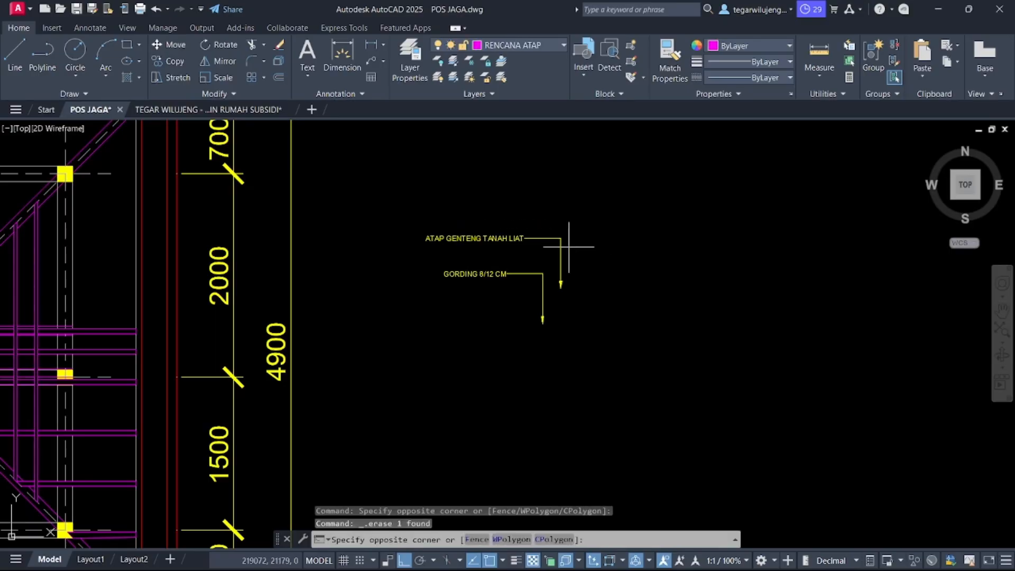
click(568, 246)
click(548, 232)
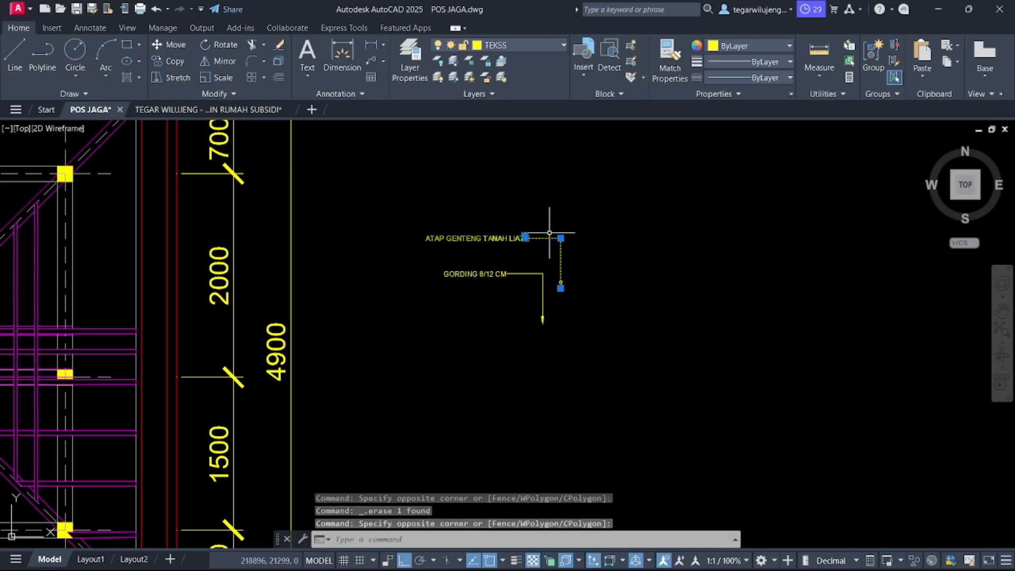
key(Delete)
Step: Move the copied GORDING 8/12 CM leader so its arrowhead points at the roof plan's left vertical purlin
click(479, 275)
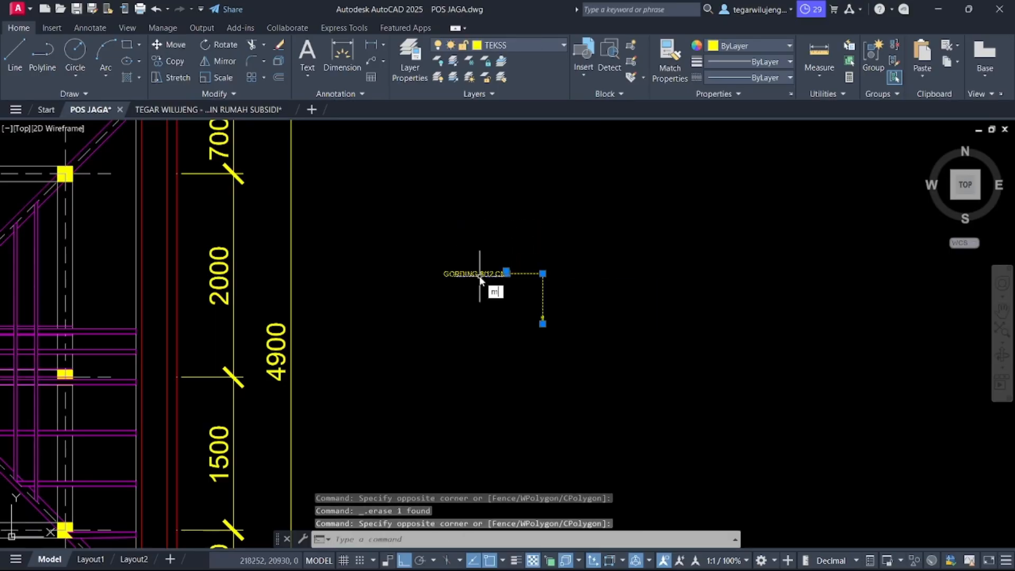
key(Return)
click(543, 323)
middle_drag(397, 341, 834, 321)
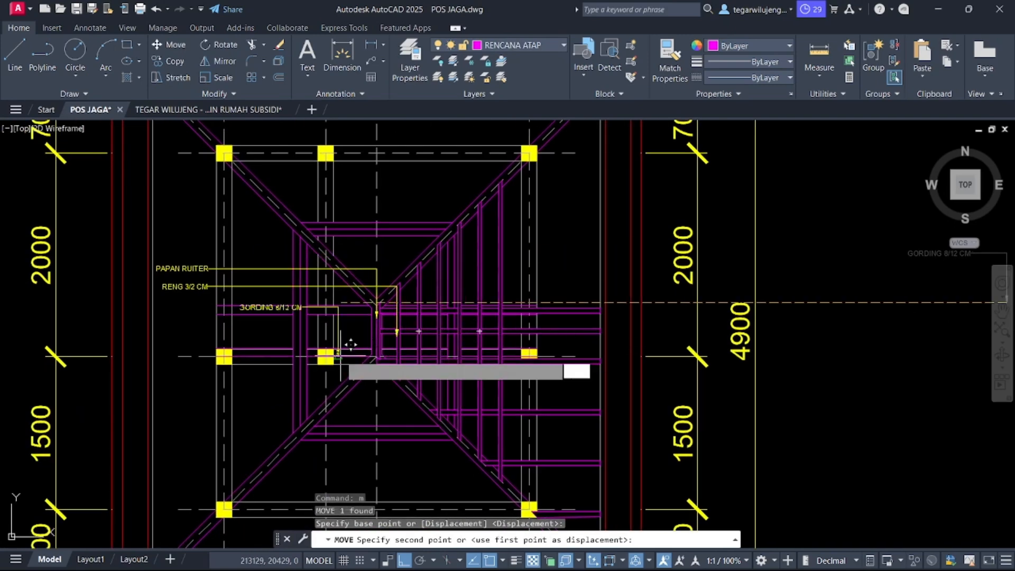
scroll(366, 340, up, 5)
key(Escape)
Step: Lower the GORDING 8/12 CM leader's elbow and stretch its label left, aligning it below the RENG 3/2 CM label
scroll(288, 302, down, 5)
middle_drag(442, 363, 486, 362)
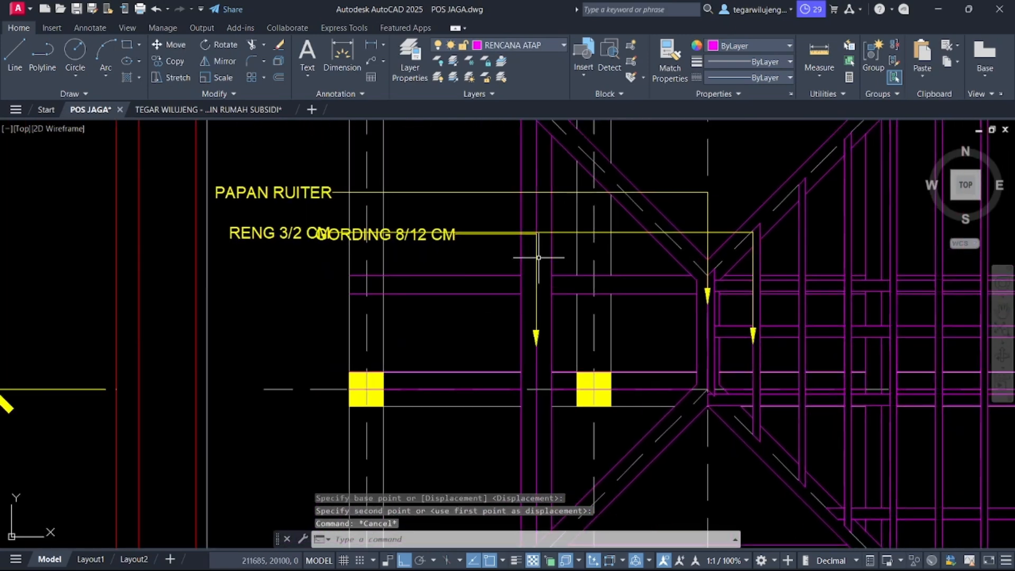
click(536, 257)
click(536, 233)
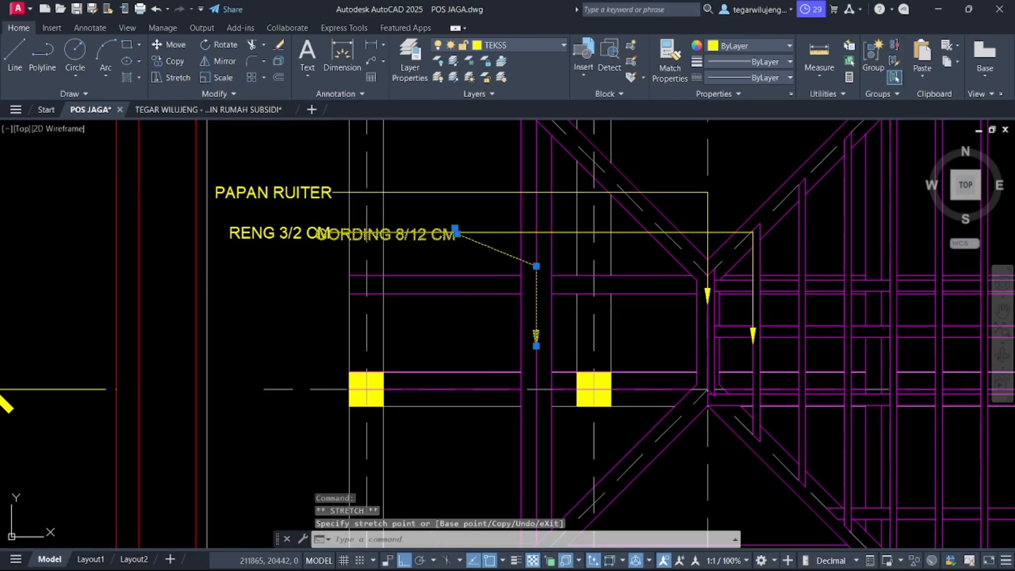
click(456, 233)
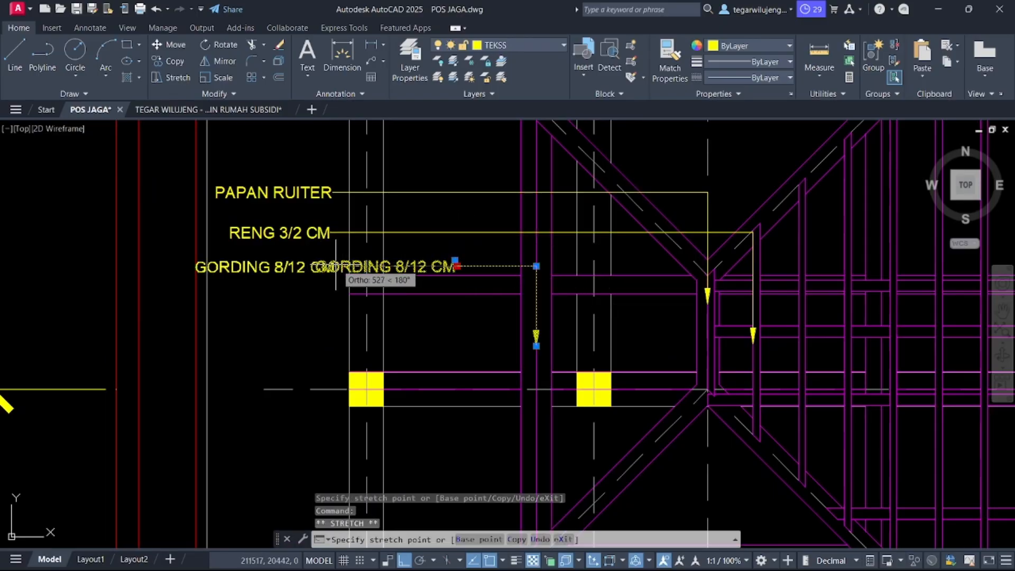
click(333, 267)
key(Escape)
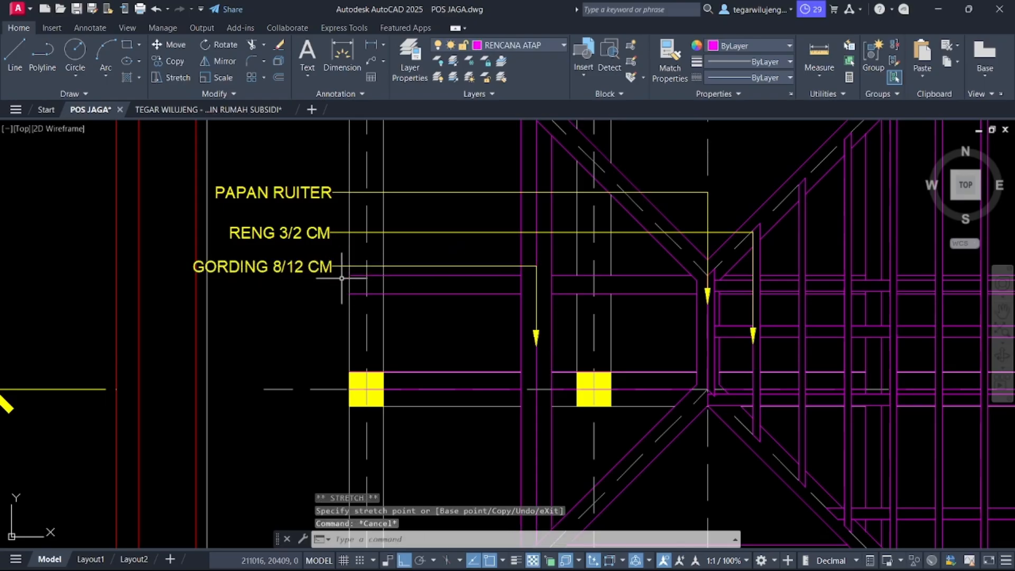
Step: Examine the truss section below the roof plan and the building's section drawings Potongan A-A and B-B
scroll(345, 273, down, 8)
scroll(431, 280, down, 2)
scroll(396, 362, up, 9)
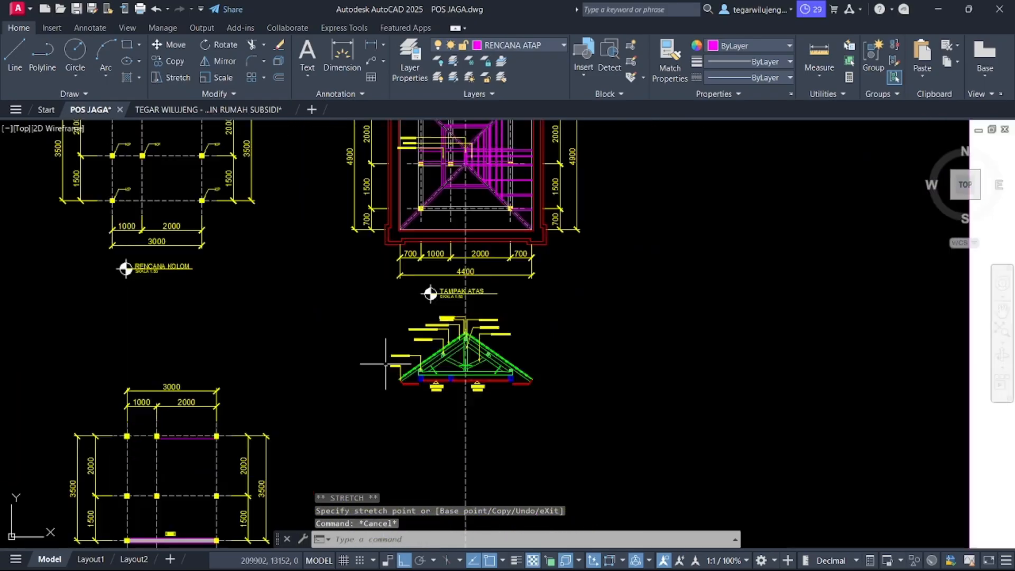
key(ctrl+z)
key(ctrl+z)
key(ctrl+z)
scroll(515, 291, down, 3)
scroll(514, 298, down, 5)
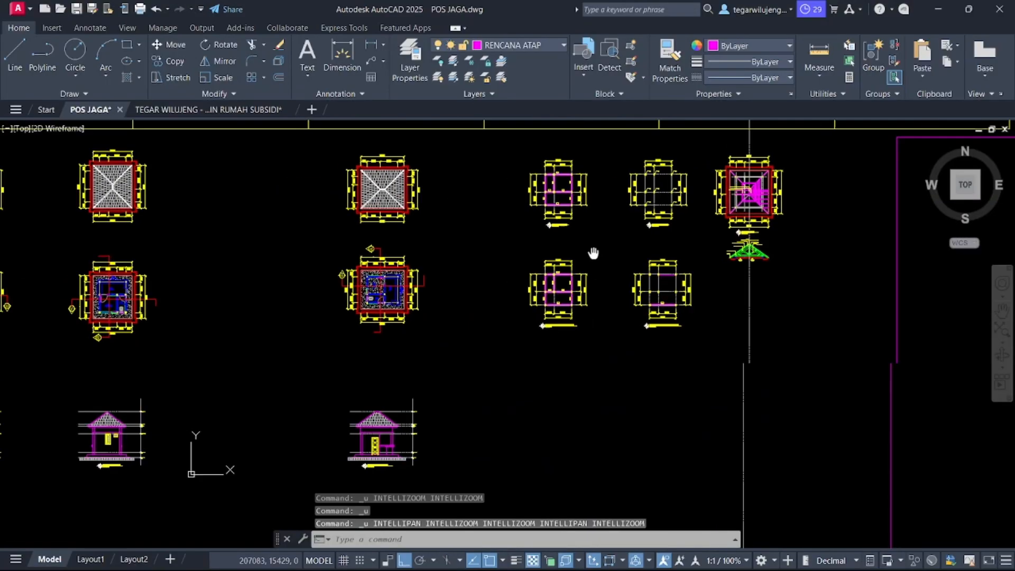
scroll(359, 275, up, 8)
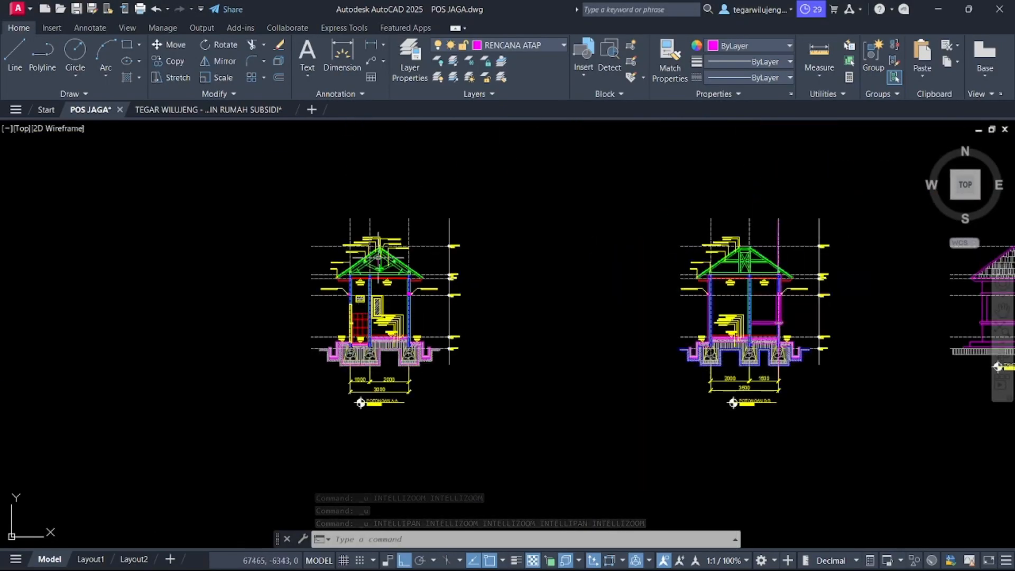
scroll(395, 190, down, 7)
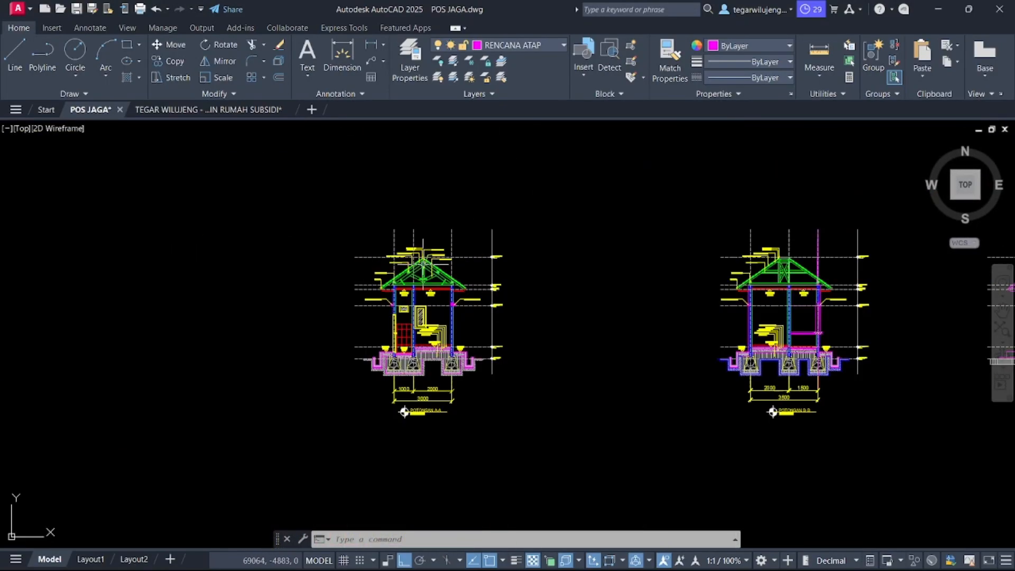
Step: Change the BALOK TEKAN 8/12 CM label on the cross-braced truss section to USUK 5/7 CM
scroll(419, 363, up, 5)
scroll(544, 265, up, 6)
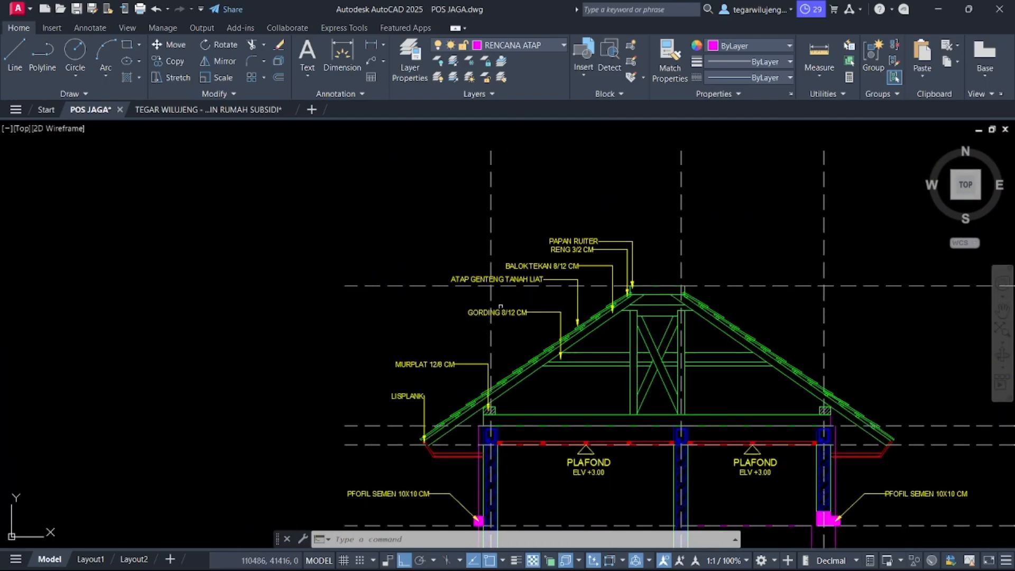
double_click(558, 267)
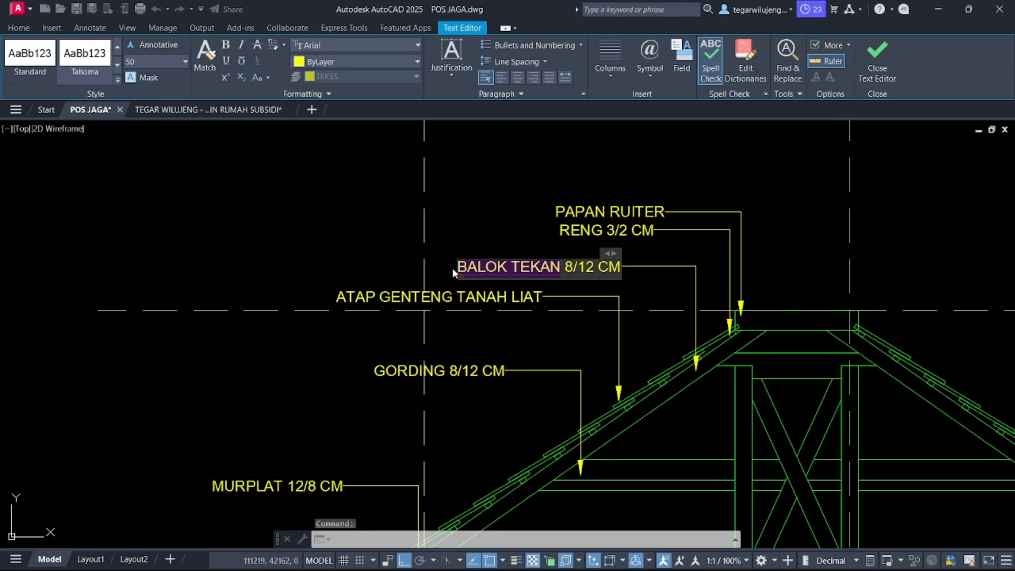
text(REN)
key(BackSpace)
key(BackSpace)
key(BackSpace)
text(K 5/7)
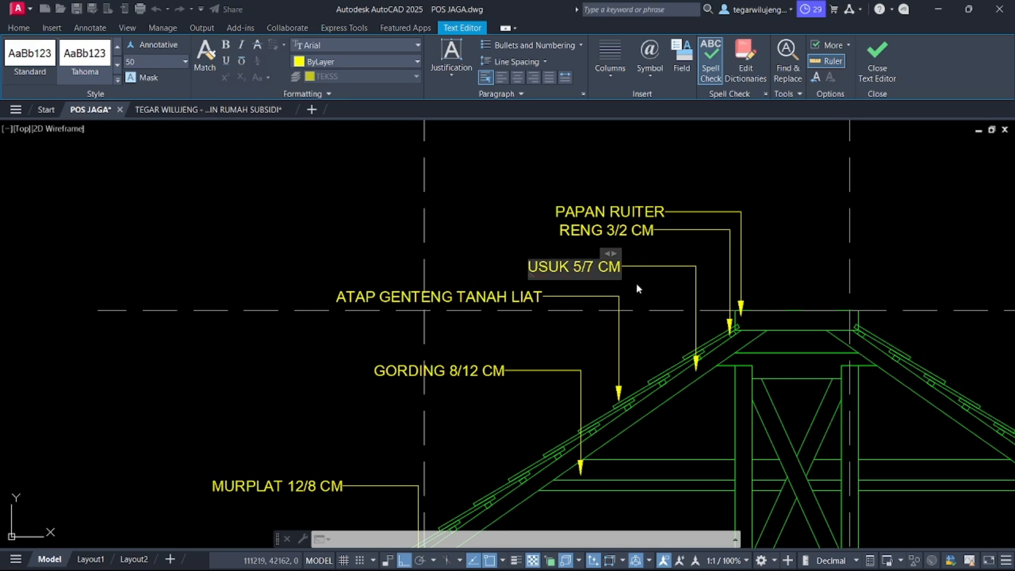
click(637, 285)
Step: Change the BALOK TEKAN 8/12 CM label on the neighbouring section's king-post truss to USUK 5/7 CM
scroll(637, 285, down, 10)
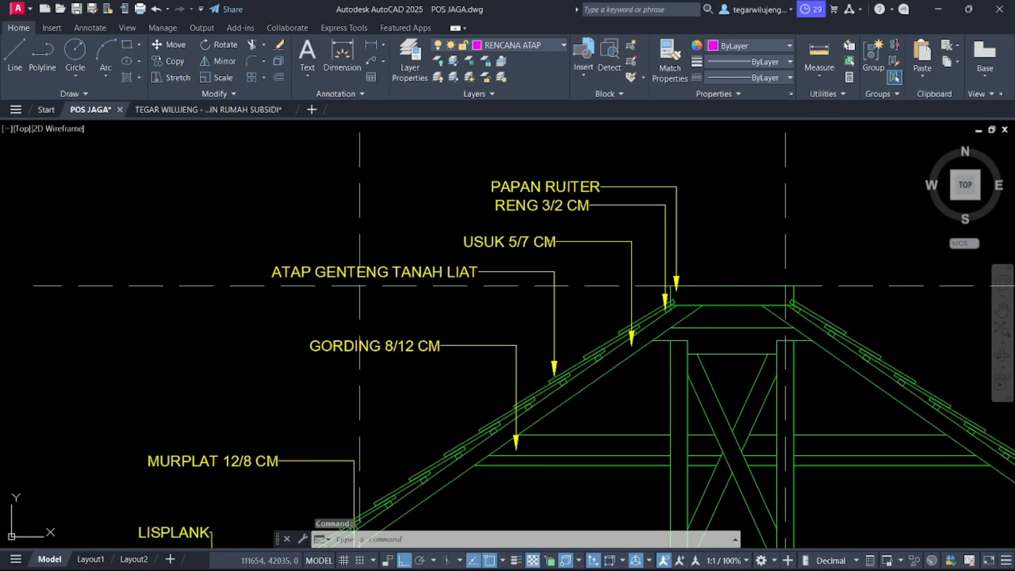
scroll(777, 238, down, 3)
scroll(648, 224, up, 10)
double_click(648, 224)
drag(648, 225, 503, 226)
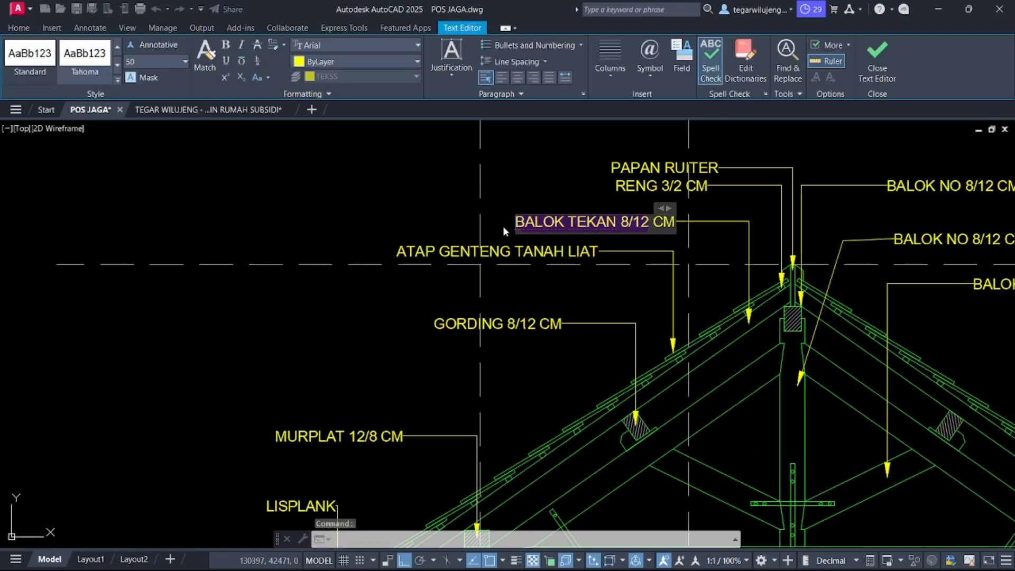
text(USUK 5/7)
click(636, 283)
Step: Correct the uppermost BALOK NO 8/12 CM label beside the king-post truss to BALOK NOK 8/12 CM
middle_drag(635, 284, 305, 276)
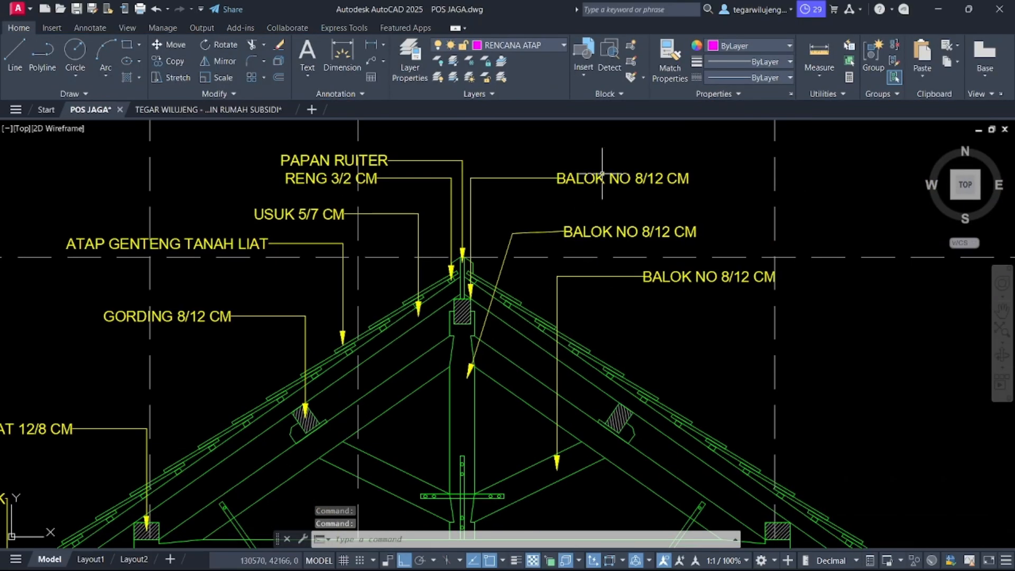
double_click(627, 178)
text(K)
Step: Examine the roof framing plan's member labels in the open RUMAH SUBSIDI reference drawing
scroll(604, 244, down, 8)
scroll(431, 246, up, 8)
key(Escape)
scroll(533, 227, down, 6)
click(244, 113)
scroll(560, 294, down, 8)
scroll(731, 286, up, 10)
scroll(732, 305, down, 2)
key(Escape)
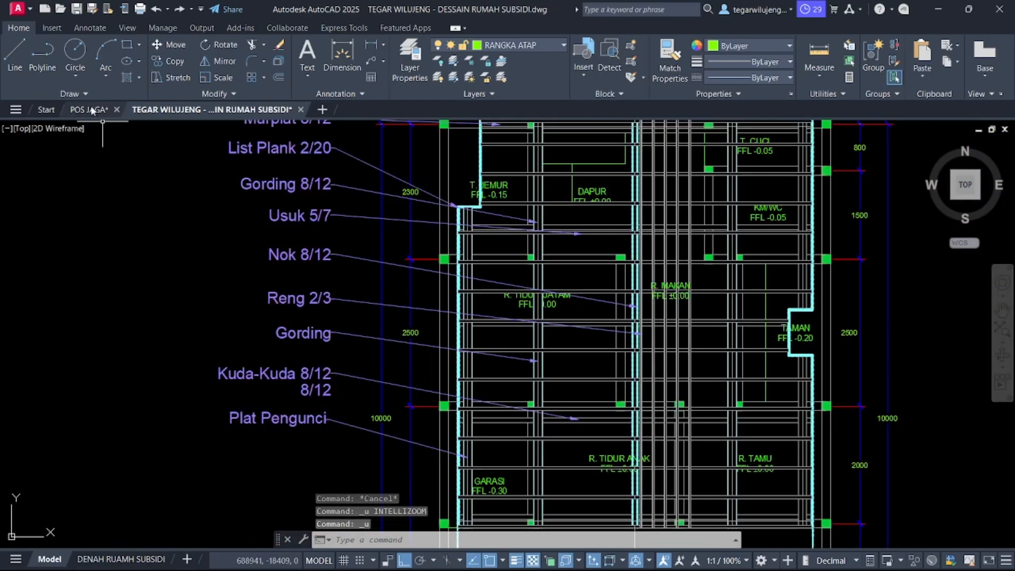
Step: Back in POS JAGA, change the king post's BALOK NO 8/12 CM label to TIANG KUDA-KUDA and widen its text frame to fit one line
click(89, 109)
scroll(362, 249, up, 5)
scroll(626, 204, up, 5)
double_click(625, 203)
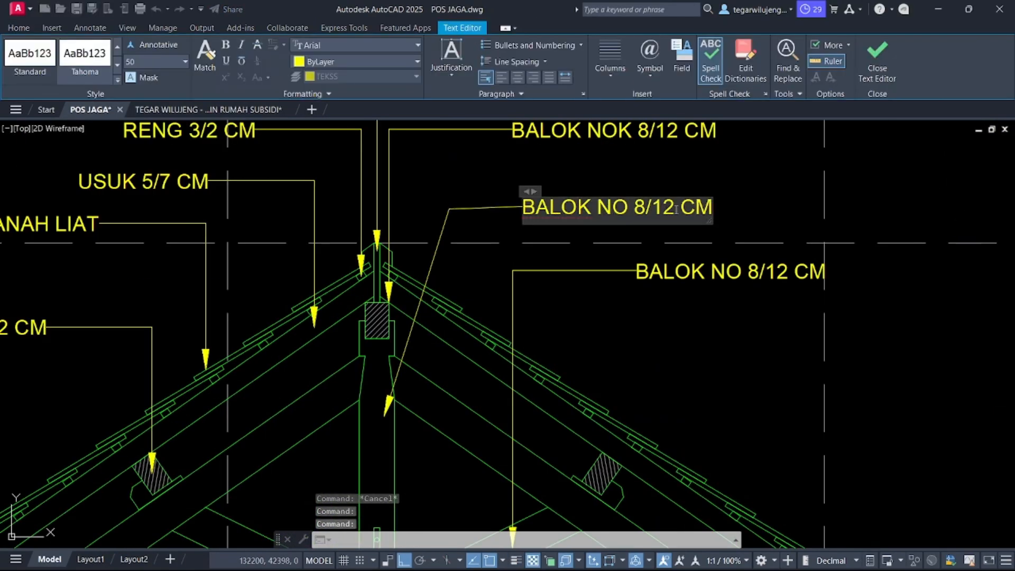
text(TIANG KUDA-KUDA)
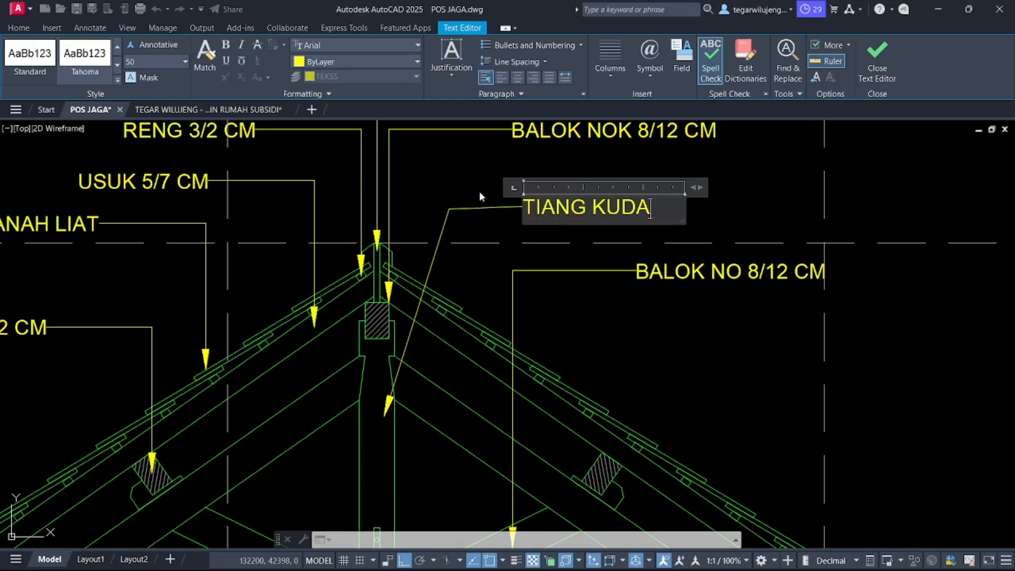
drag(699, 187, 806, 188)
click(910, 196)
Step: Change the remaining BALOK NO 8/12 CM label, pointing at the truss's diagonal brace, to BALOK PENYANGGA 8/12 CM
scroll(487, 232, down, 5)
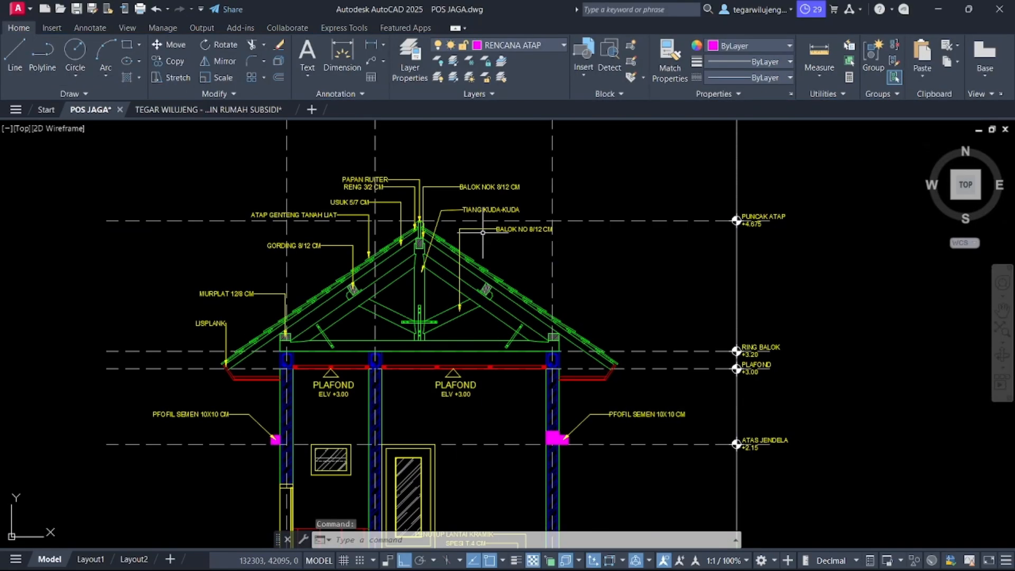
scroll(509, 235, up, 5)
double_click(553, 219)
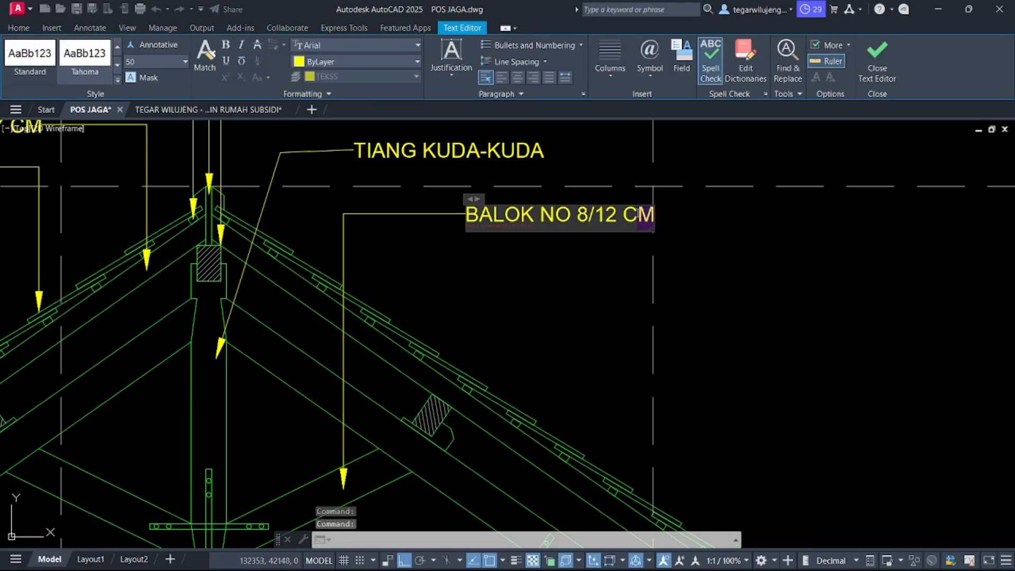
text(BALOK PENYANGGA 8/12 CM)
click(291, 308)
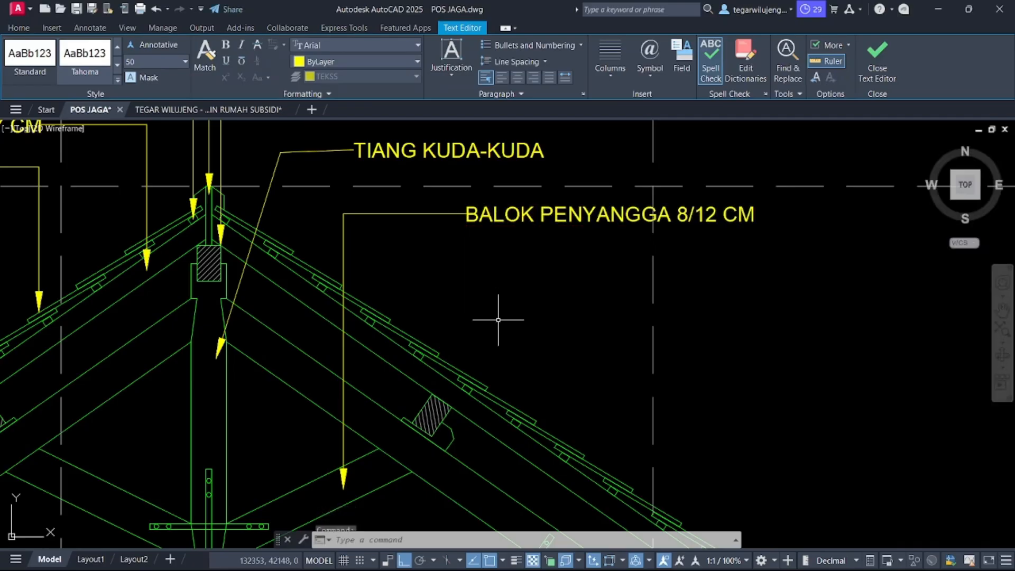
Step: Examine the cross-braced section's truss labels and the roof framing plan for members still missing there
scroll(291, 308, down, 5)
scroll(332, 211, down, 10)
middle_drag(388, 219, 602, 206)
scroll(189, 229, up, 10)
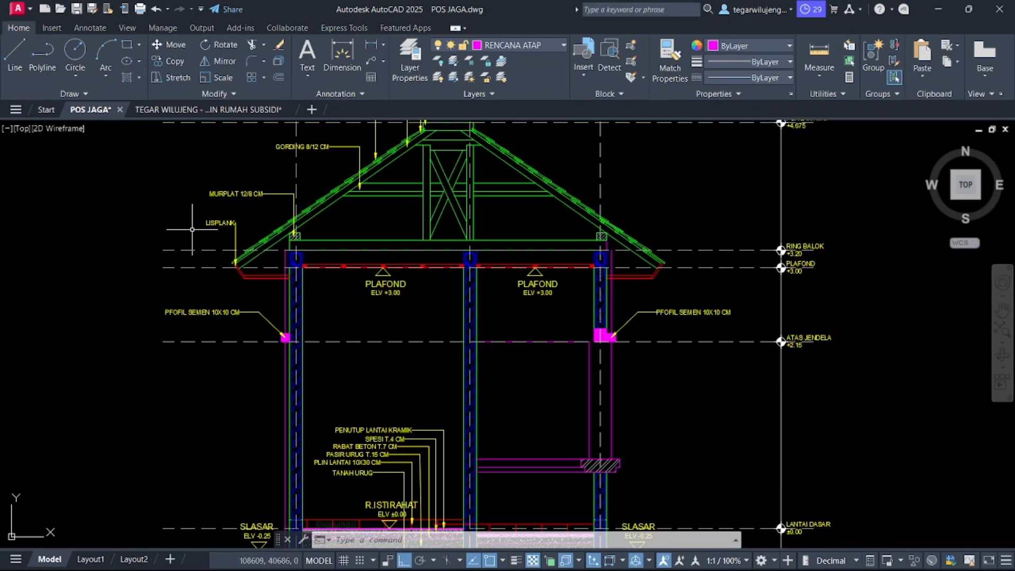
scroll(192, 229, down, 8)
scroll(247, 239, down, 10)
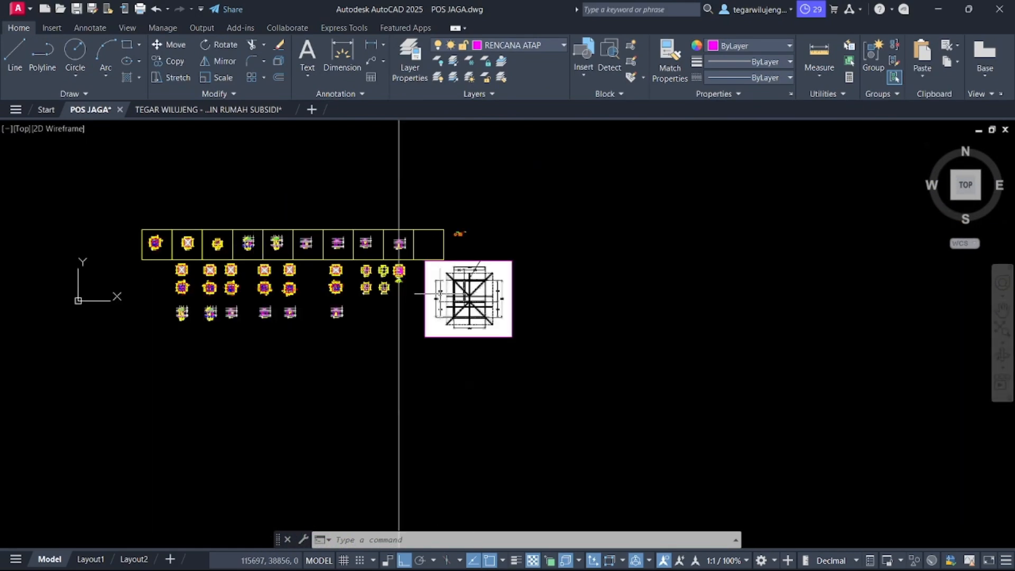
scroll(399, 277, up, 12)
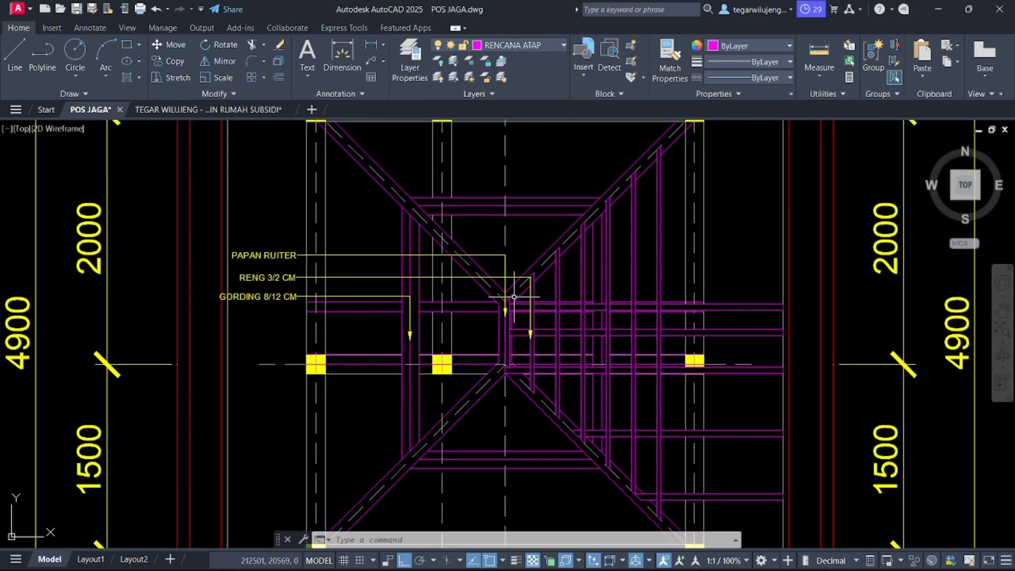
scroll(484, 295, down, 4)
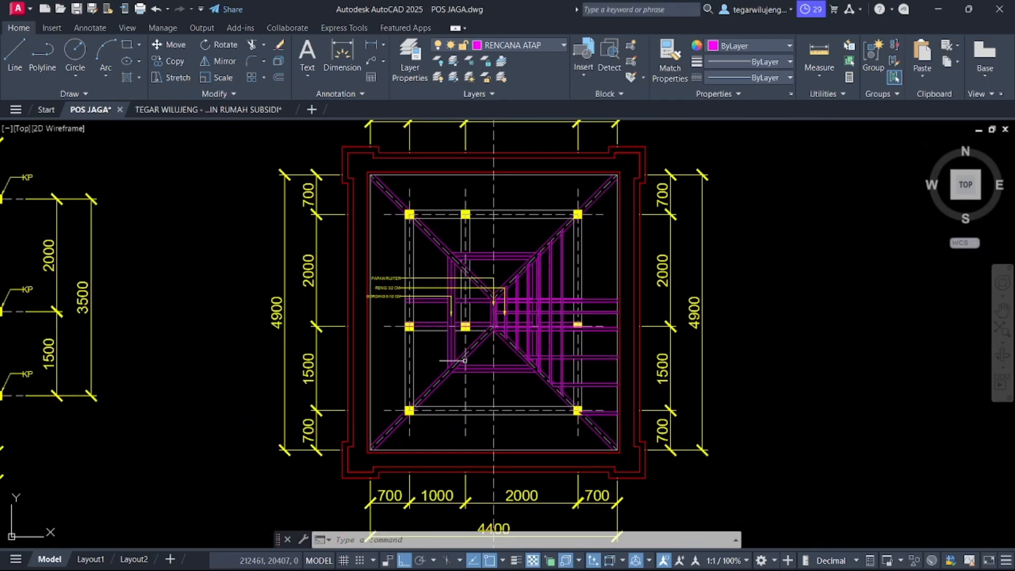
scroll(412, 354, up, 5)
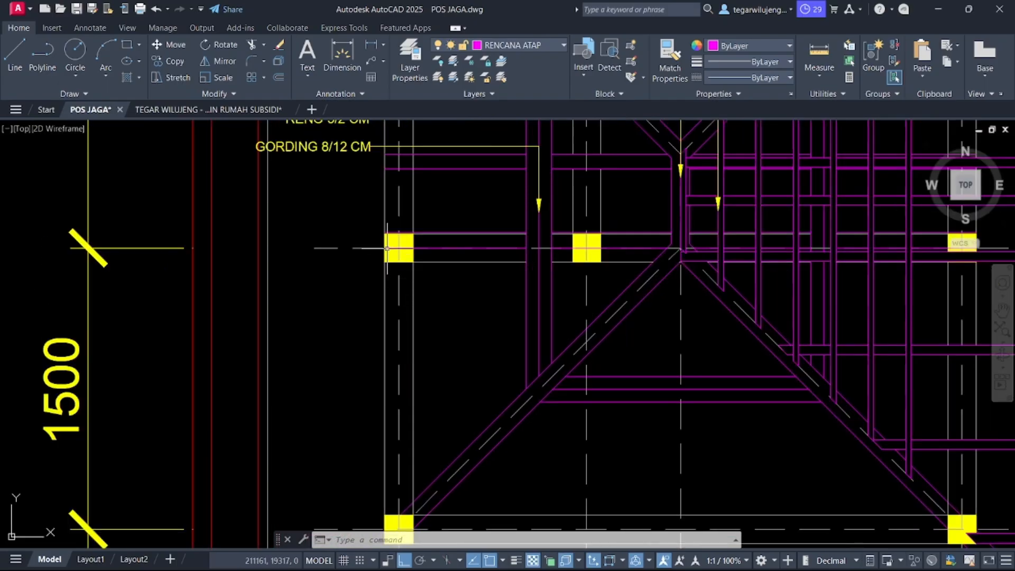
scroll(387, 248, down, 5)
Step: Draw a rectangular polyline around the roof plan's column grid through the outer corners of the four corner columns
key(Escape)
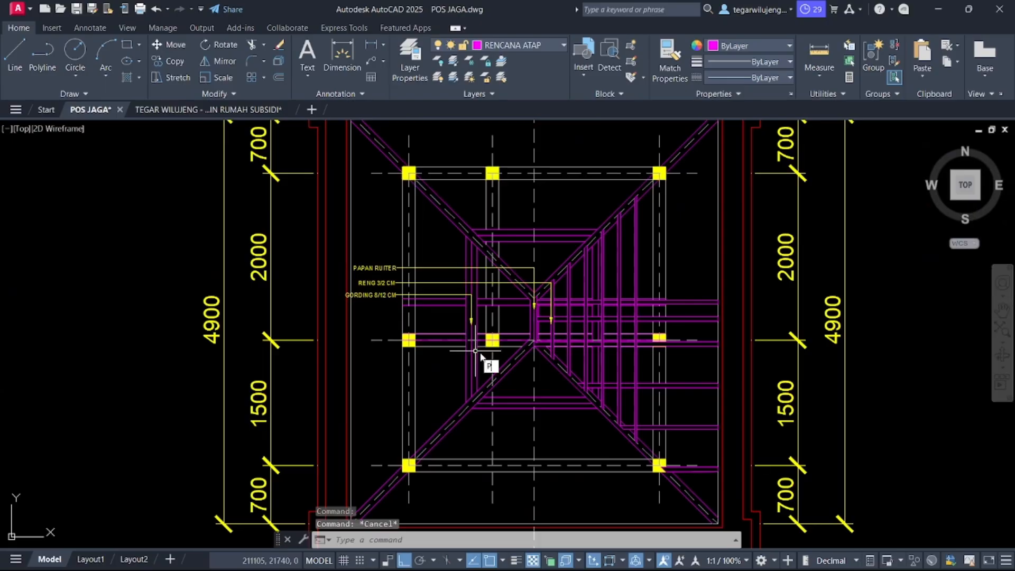
key(Return)
scroll(419, 176, up, 2)
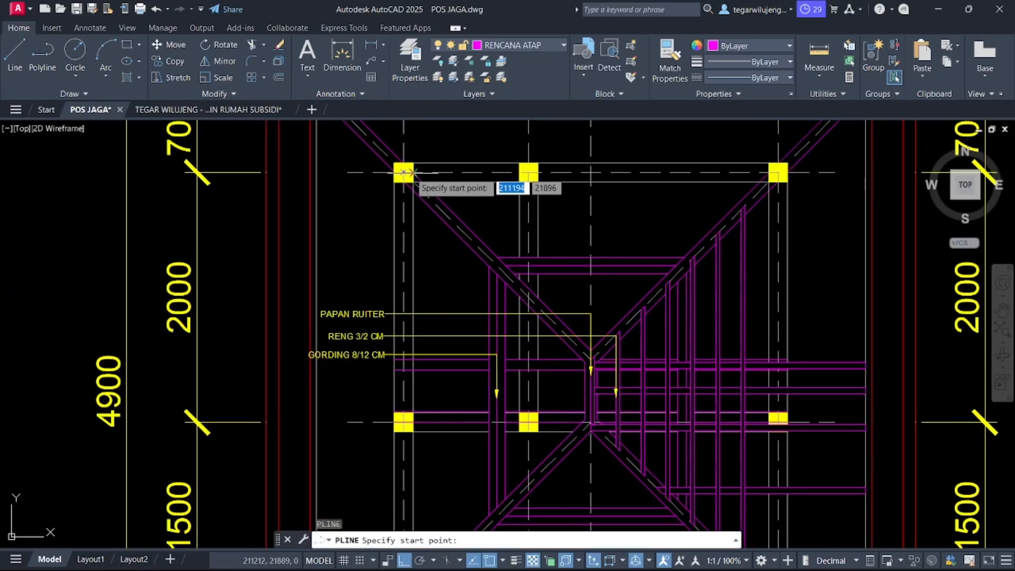
click(394, 163)
click(777, 172)
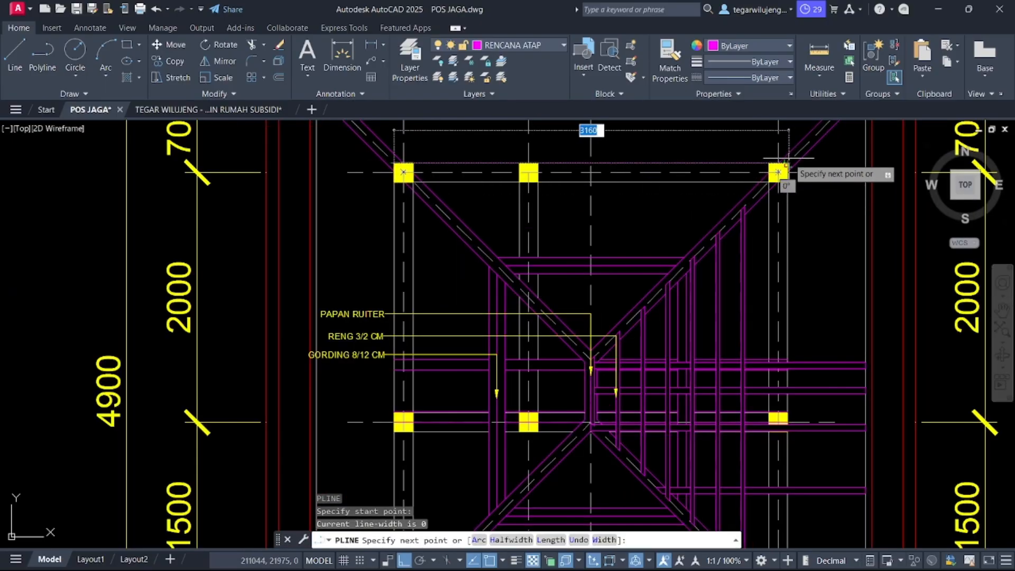
middle_drag(789, 304, 786, 217)
scroll(766, 338, down, 2)
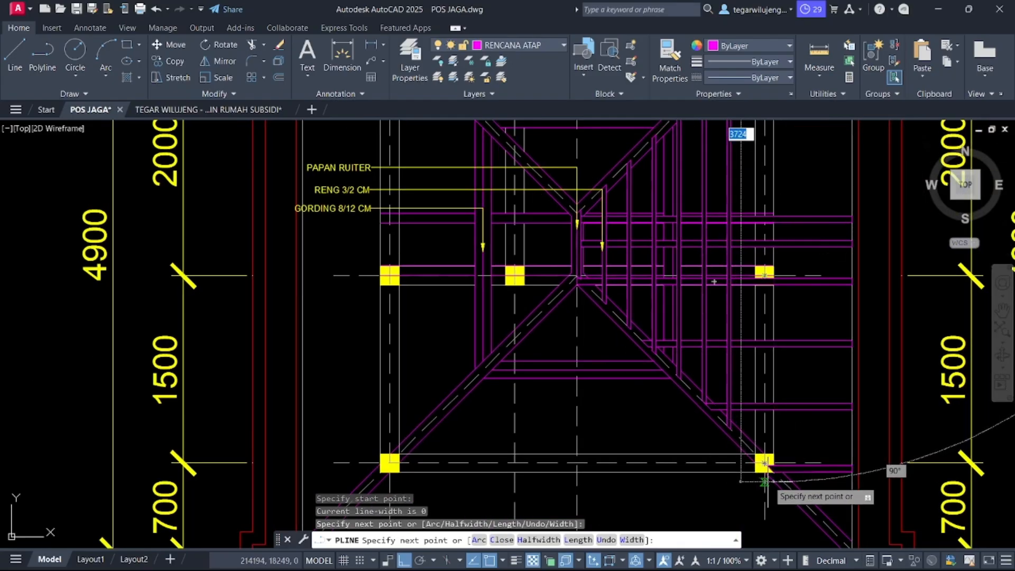
scroll(768, 473, up, 5)
click(776, 460)
scroll(754, 440, down, 5)
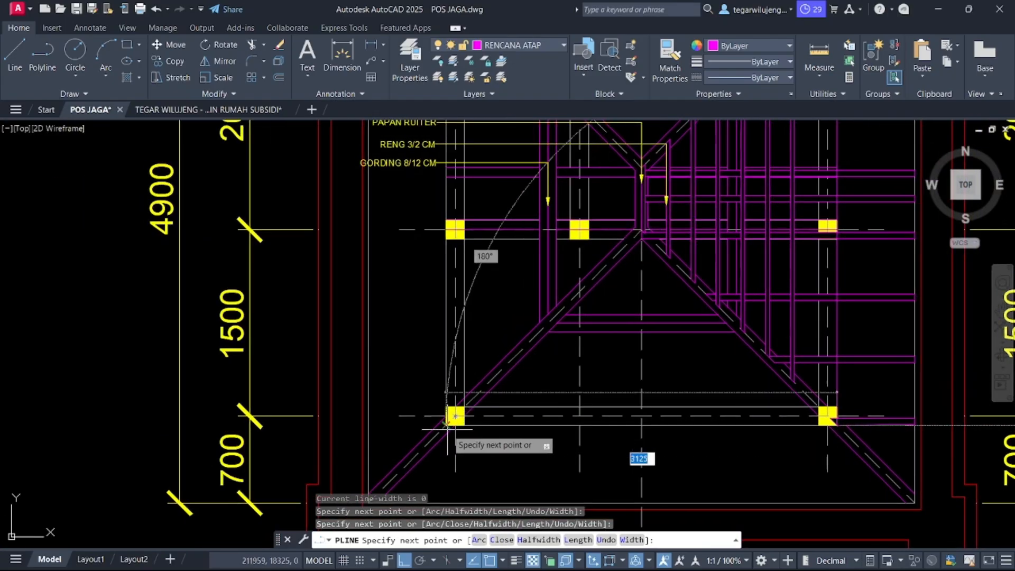
click(414, 414)
scroll(474, 489, up, 3)
middle_drag(474, 489, 479, 494)
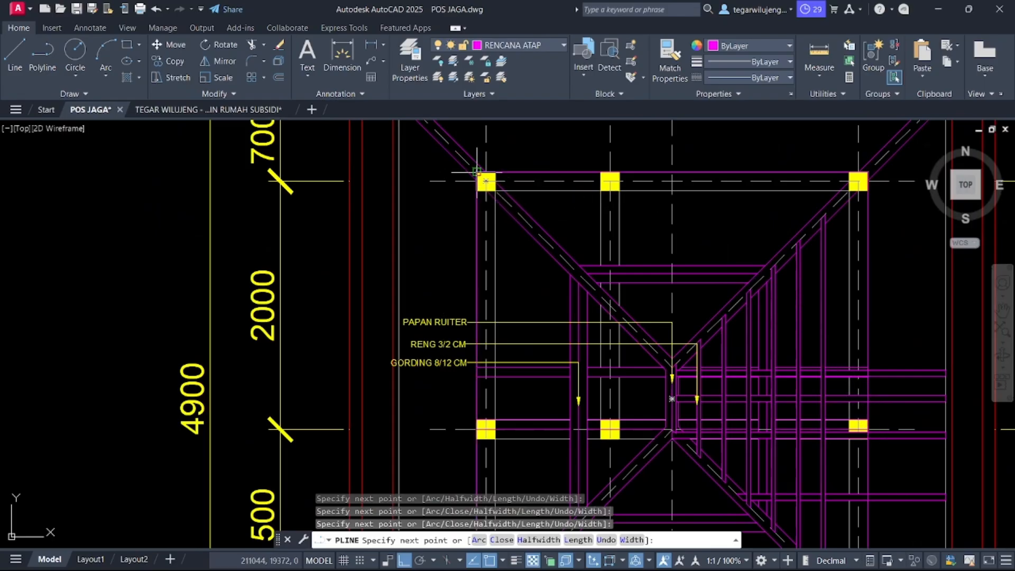
key(Escape)
click(485, 207)
key(Escape)
Step: Offset the rectangular polyline 120 mm inward to form the wall plate's second edge
click(476, 219)
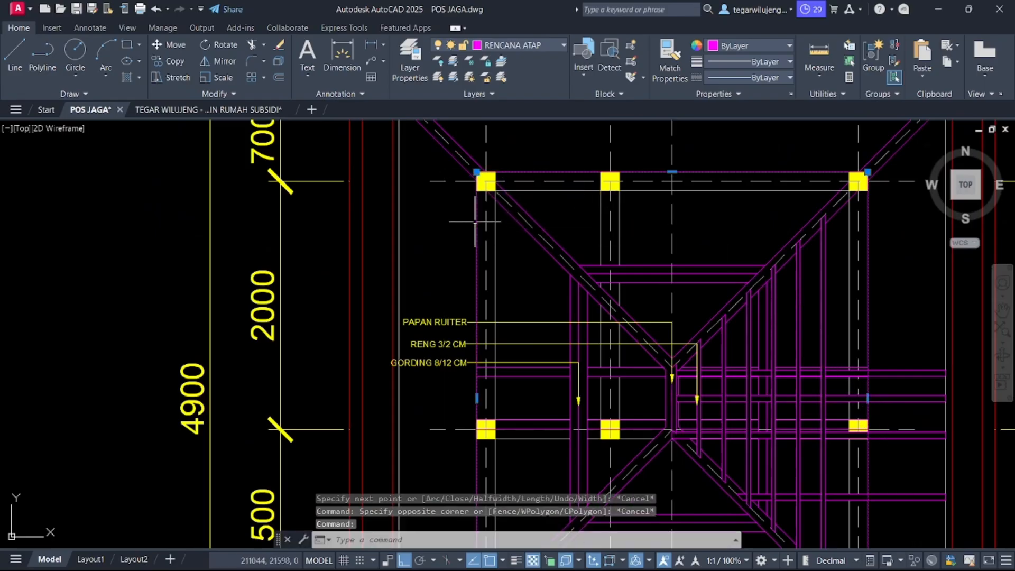
text(o)
key(Return)
click(476, 245)
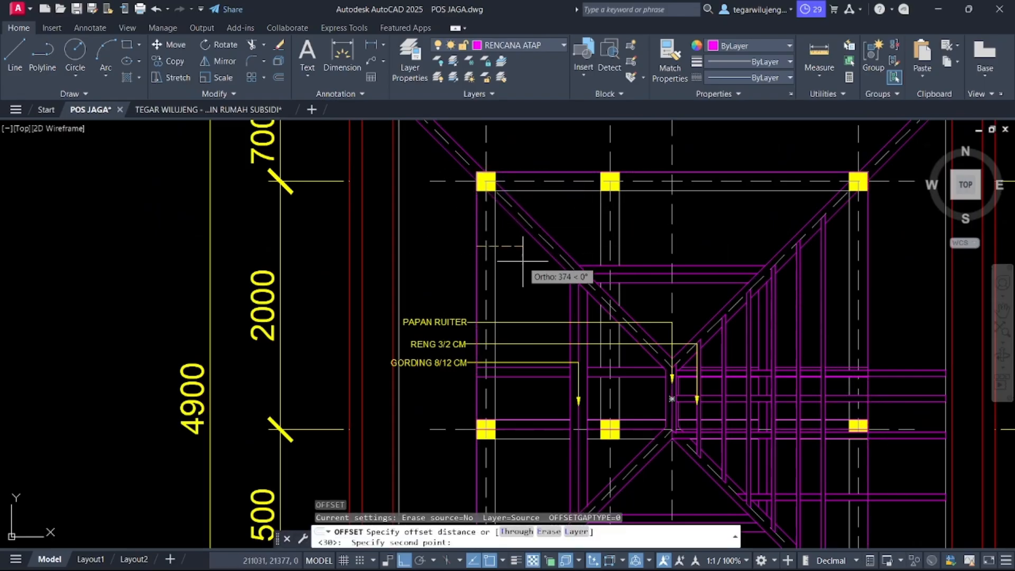
text(12)
key(Return)
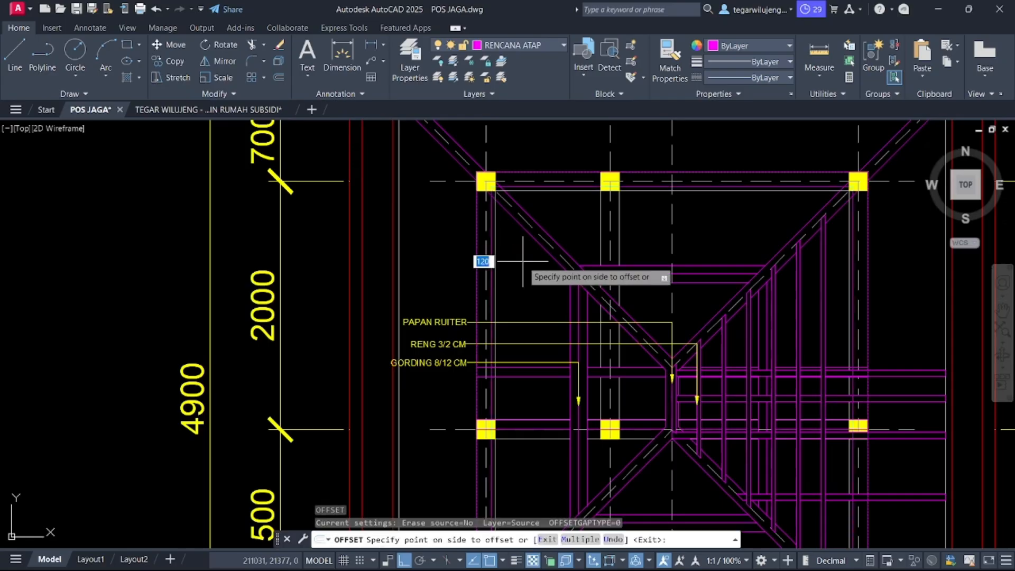
key(Escape)
Step: Copy the roof plan's GORDING 8/12 CM leader straight down below the original
scroll(503, 177, up, 3)
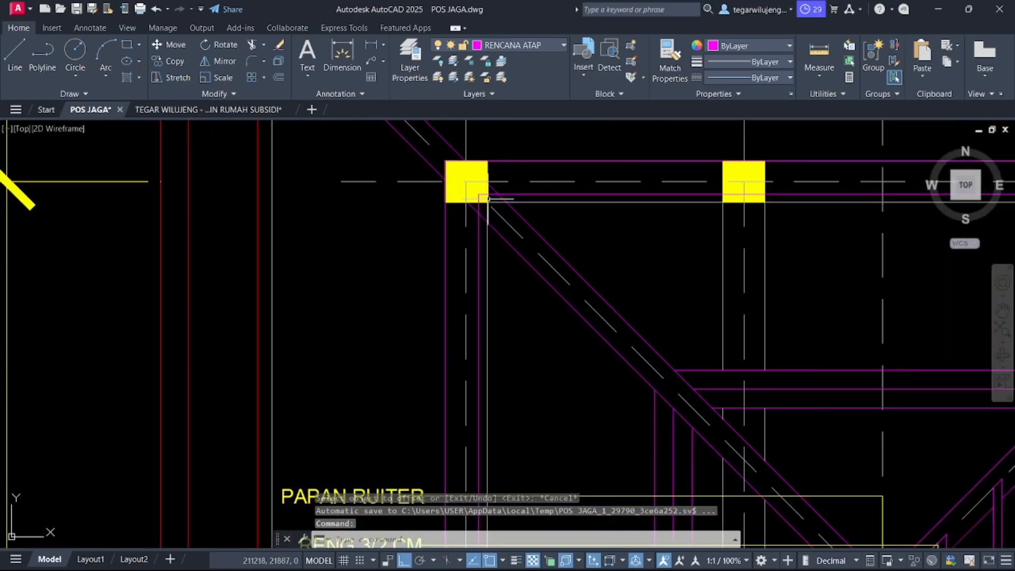
scroll(473, 300, down, 5)
scroll(475, 344, up, 2)
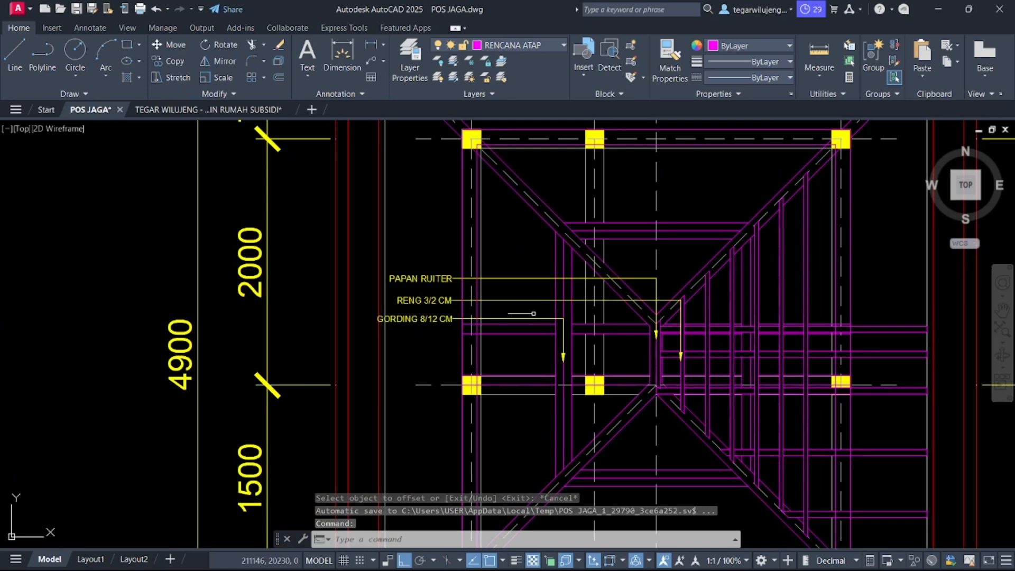
click(520, 320)
text(o)
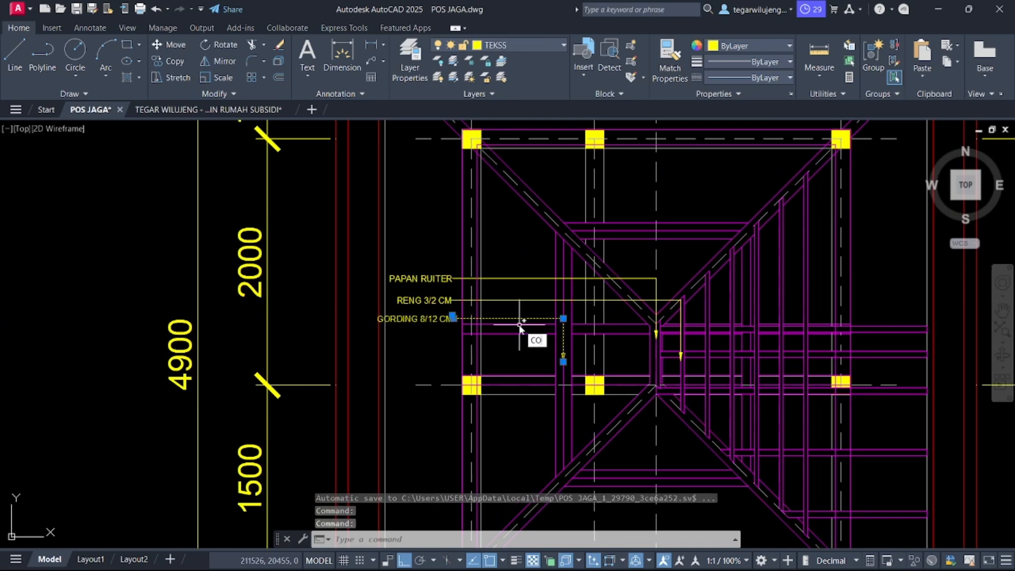
key(Return)
scroll(484, 329, up, 6)
click(475, 318)
click(454, 378)
key(Escape)
Step: Reshape the copied GORDING 8/12 CM leader so its elbow and arrowhead sit over the wall plate at the left column line
middle_drag(676, 403, 666, 308)
key(Escape)
click(657, 307)
click(603, 267)
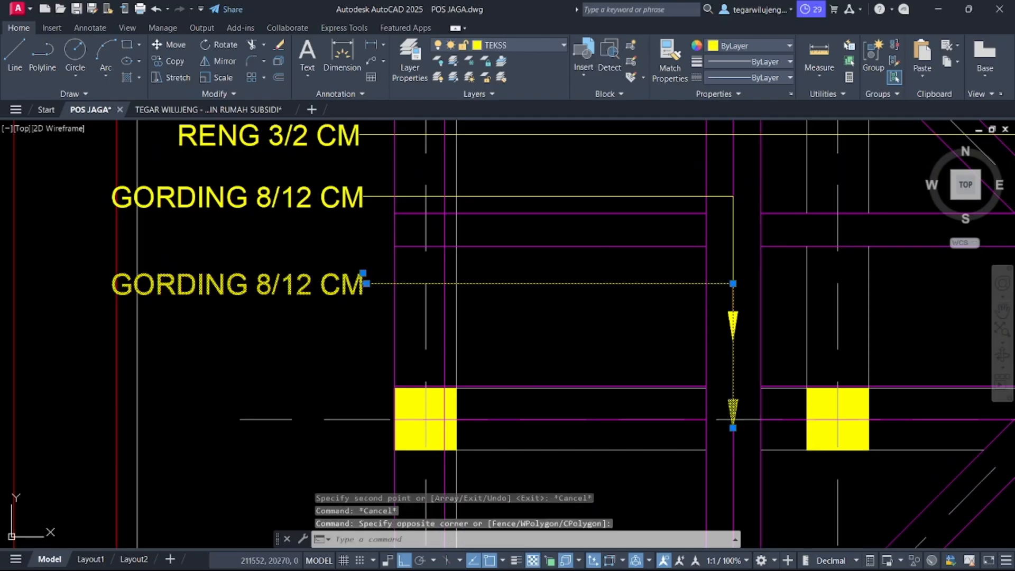
click(732, 427)
key(Escape)
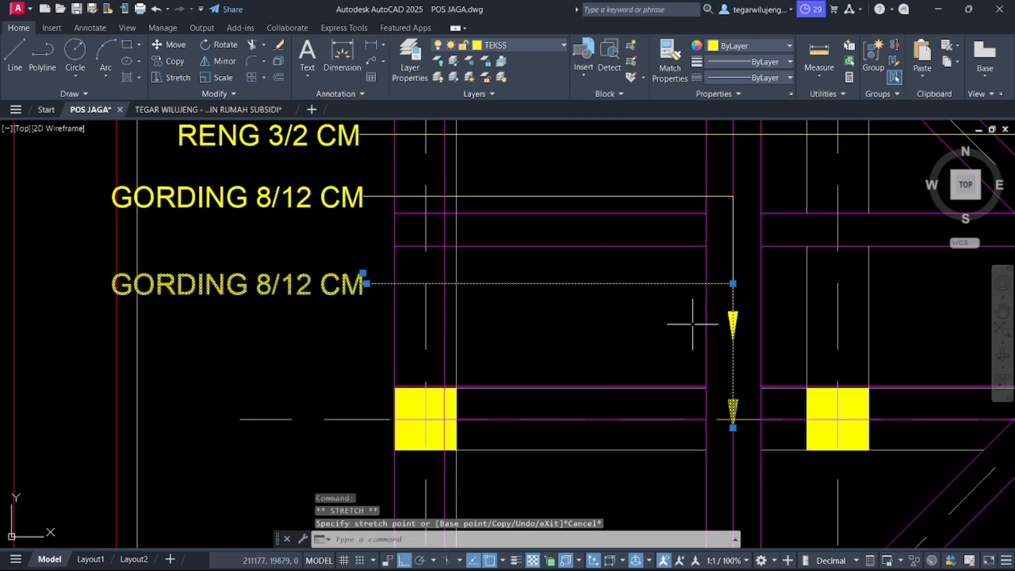
click(732, 284)
click(426, 284)
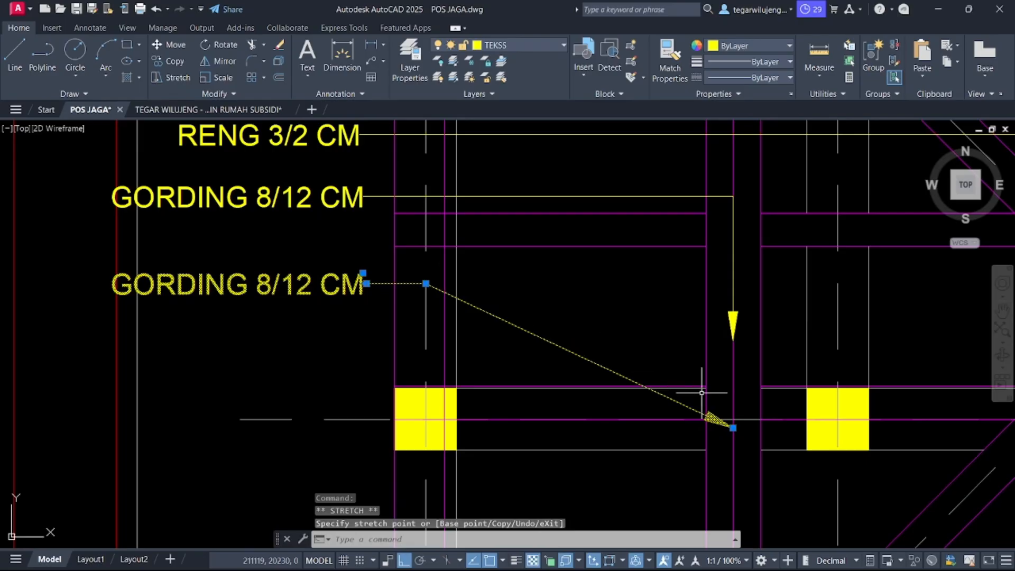
click(732, 427)
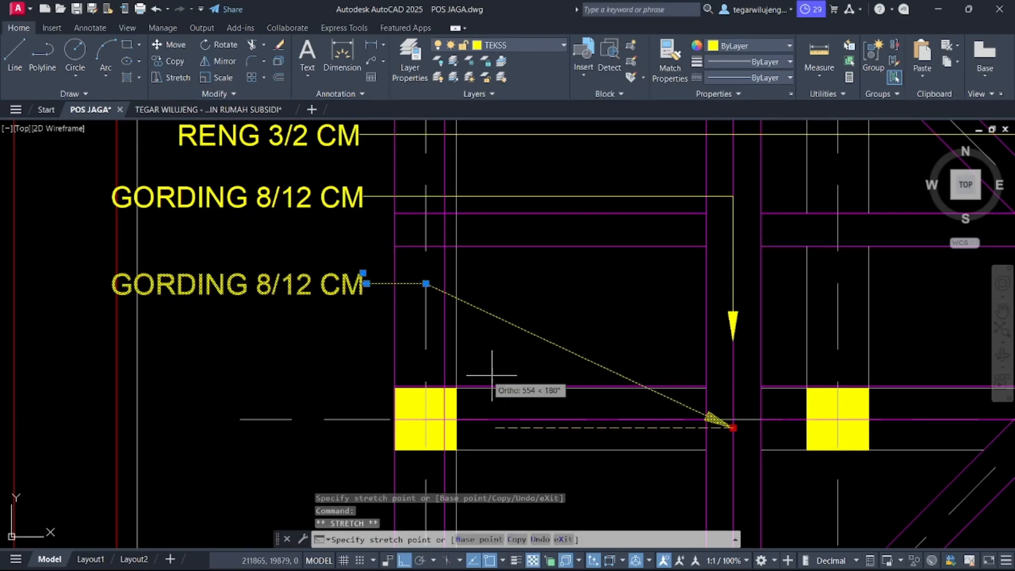
click(426, 351)
key(Escape)
Step: Change the copied leader's label to MURPLAT 8/12 CM
scroll(718, 347, down, 2)
double_click(418, 304)
drag(391, 305, 296, 298)
text(MURPLAT)
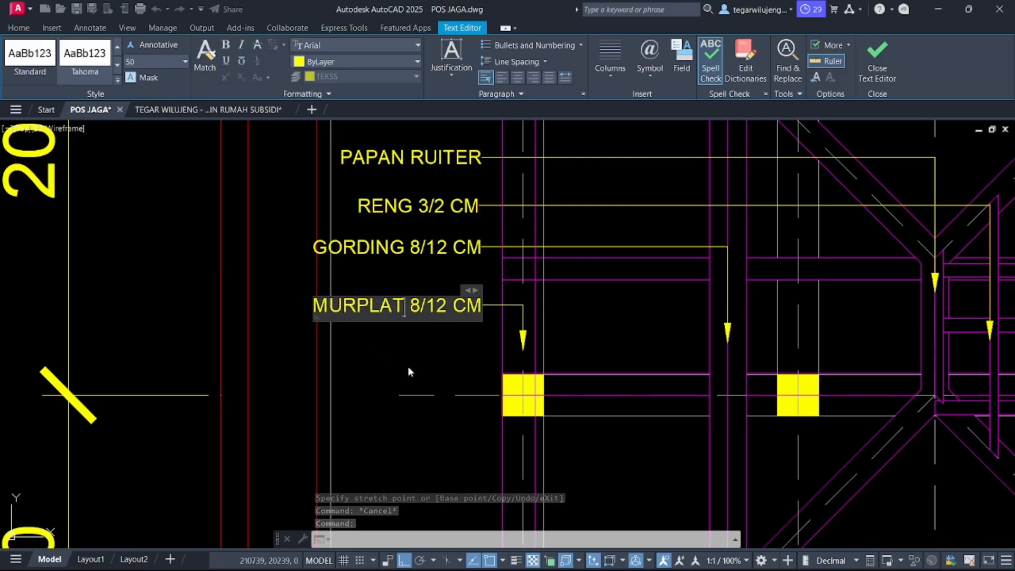
click(407, 370)
scroll(407, 370, down, 5)
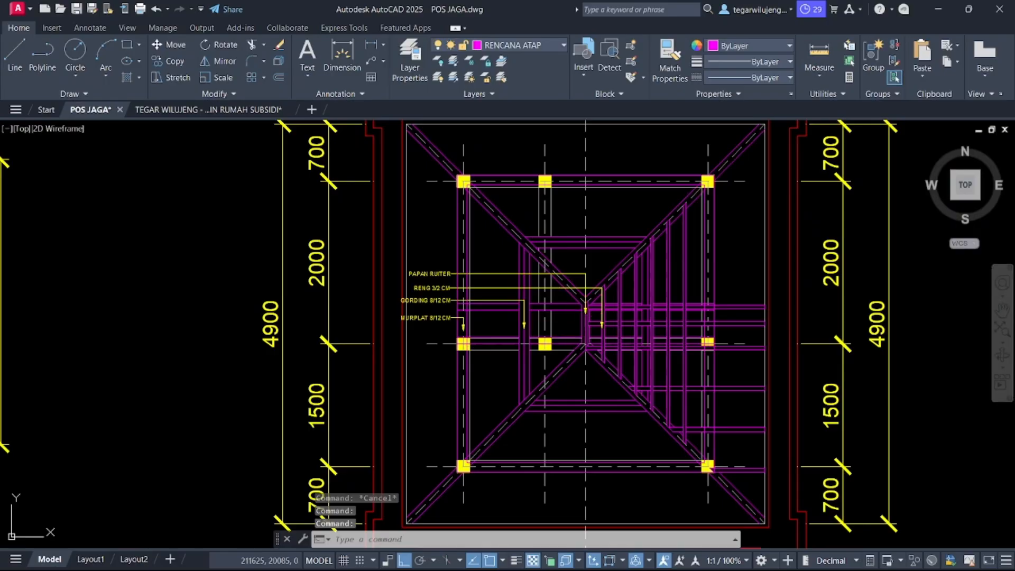
Step: Add a multileader labelled BUBUNGAN with its arrowhead on the upper-left hip beam and its text above the PAPAN RUITER label
middle_drag(657, 405, 650, 386)
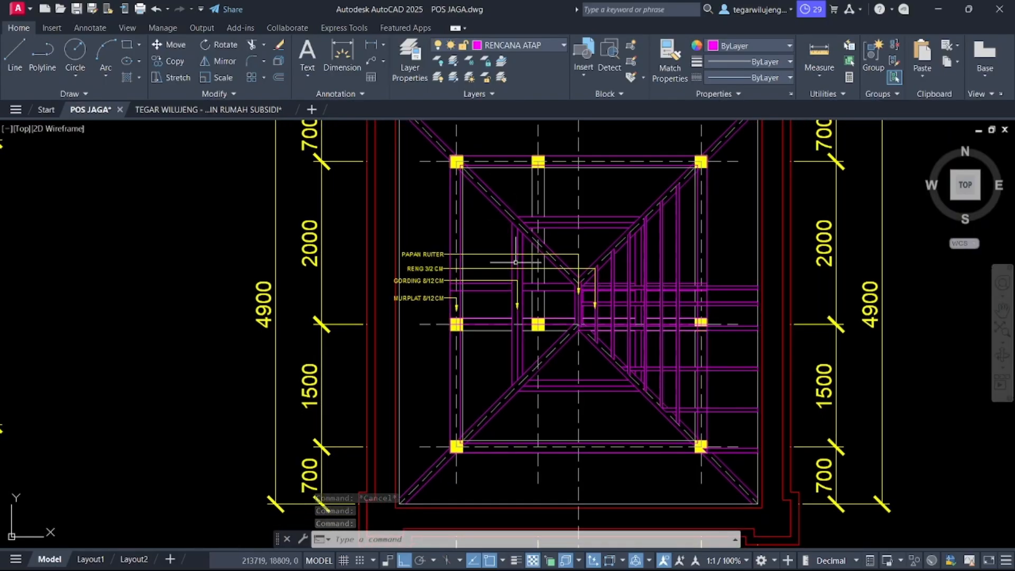
scroll(516, 244, up, 5)
scroll(543, 248, down, 4)
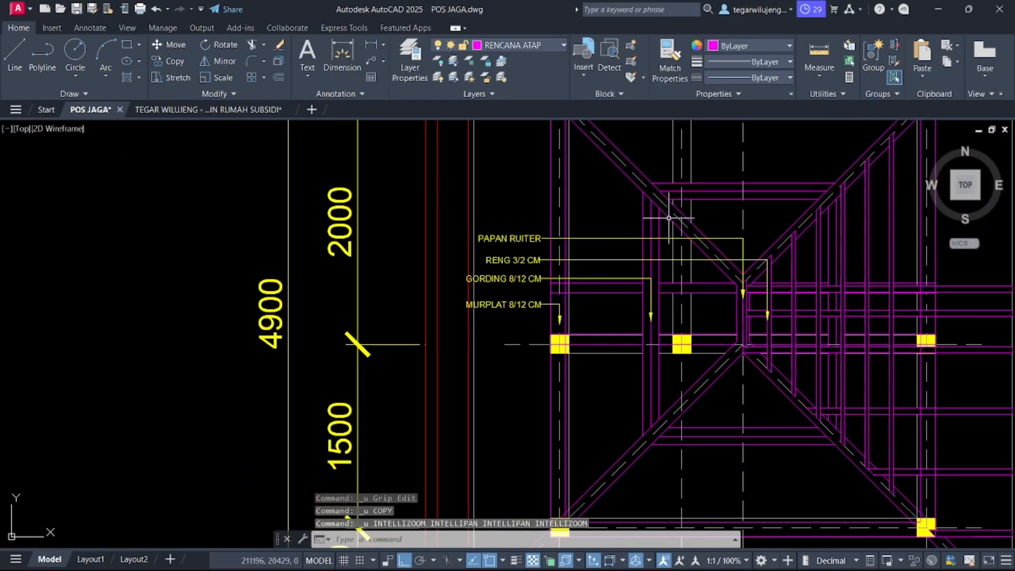
scroll(609, 230, up, 2)
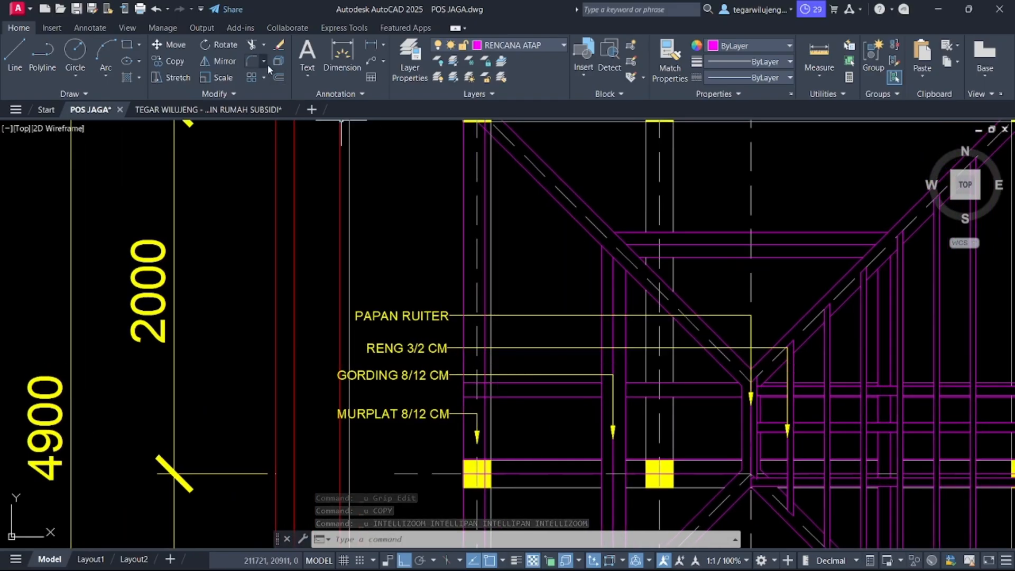
click(371, 62)
scroll(675, 303, up, 3)
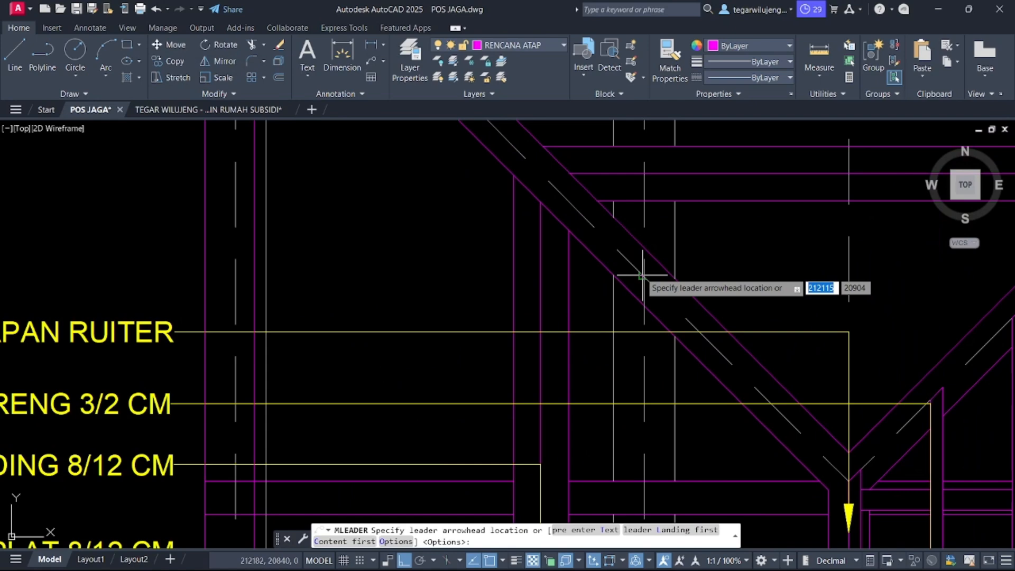
click(641, 275)
middle_drag(233, 283, 351, 285)
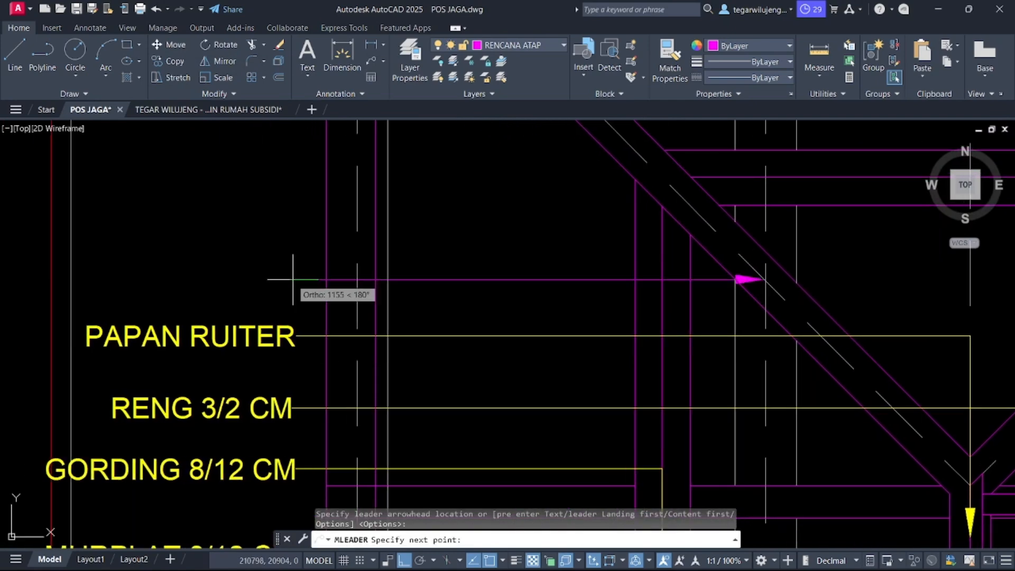
click(300, 279)
key(Return)
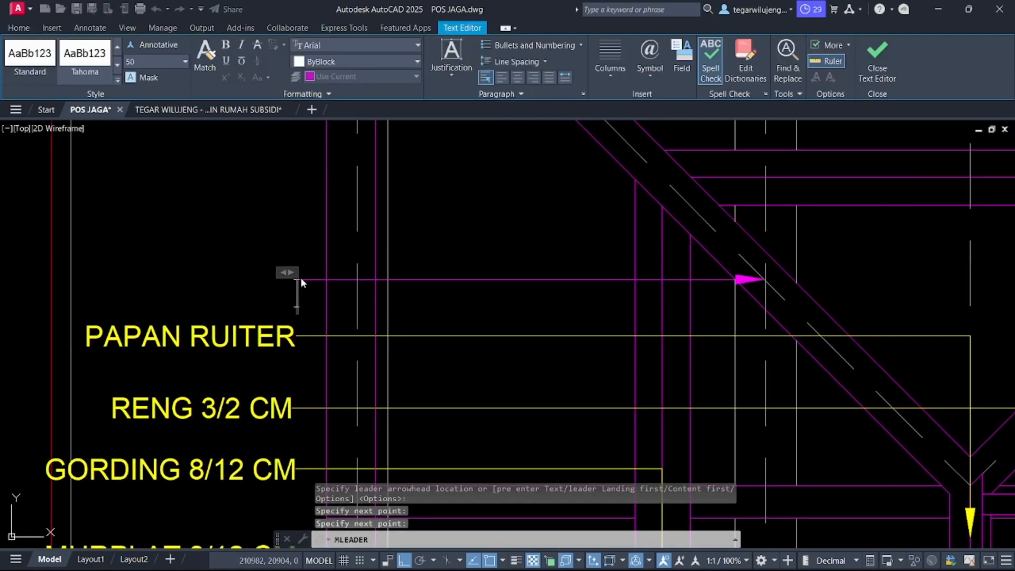
text(BUBUNGAN)
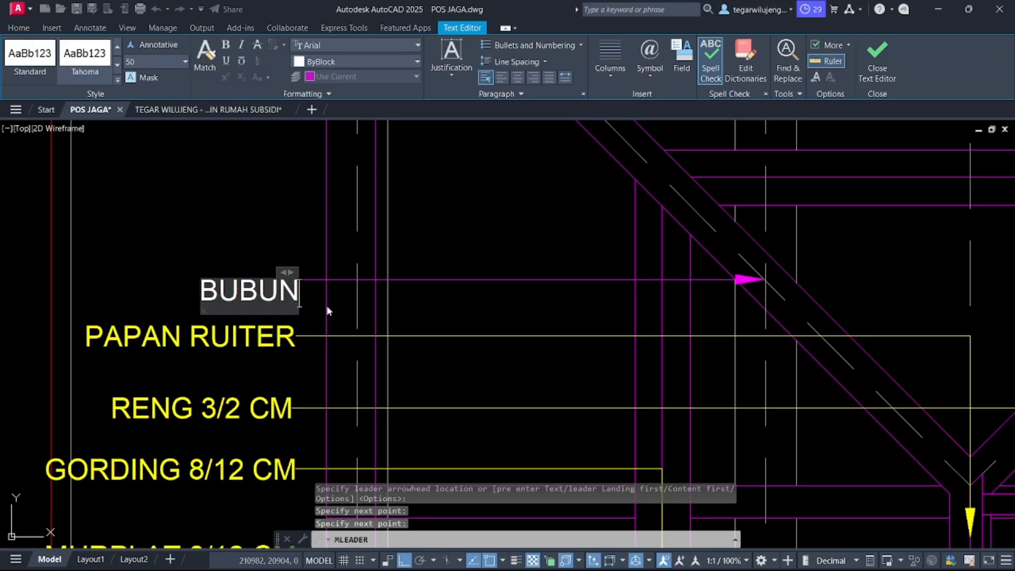
key(Escape)
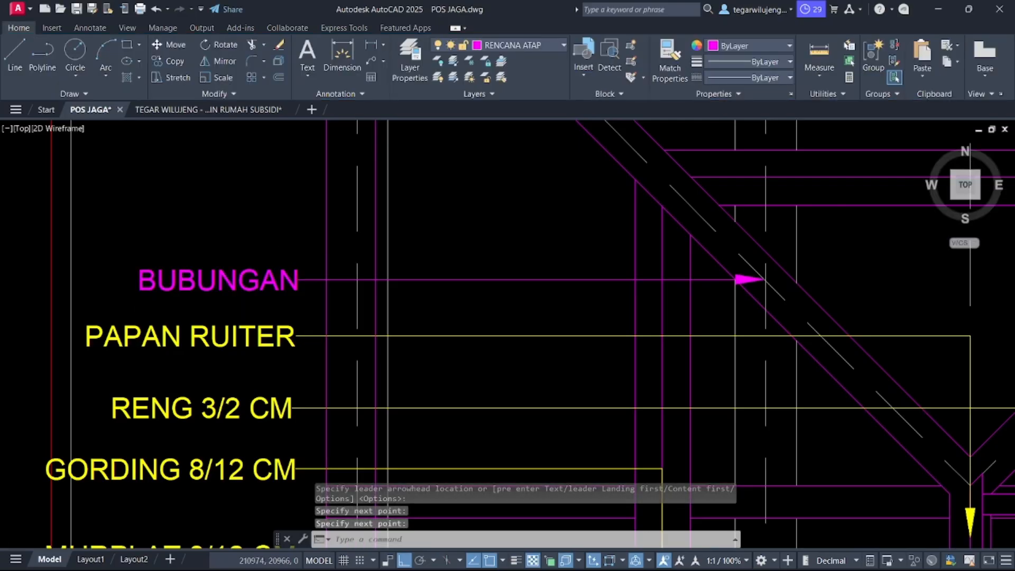
Step: Try to match the BUBUNGAN leader's properties to the PAPAN RUITER leader
scroll(423, 265, down, 3)
click(326, 303)
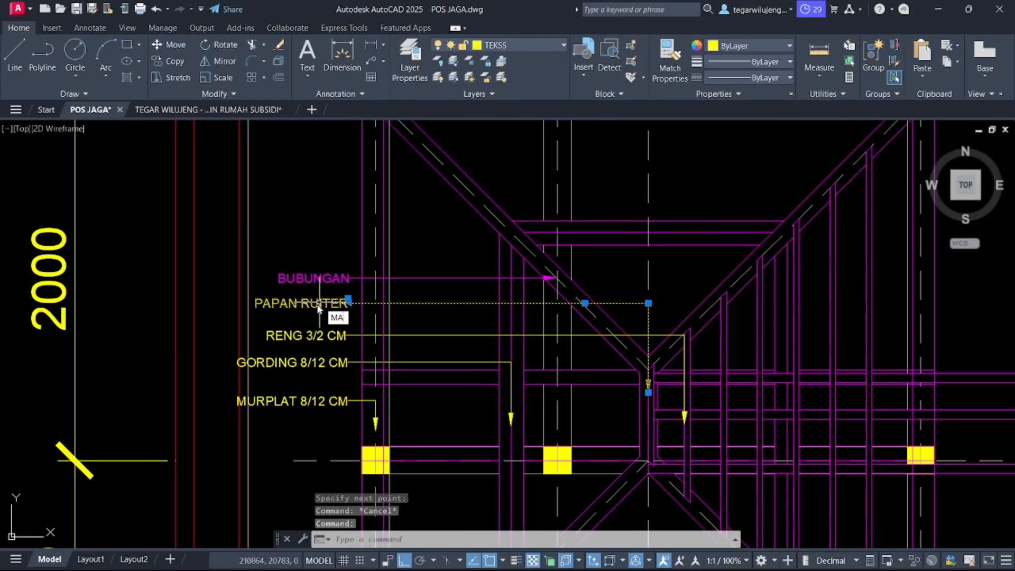
key(Return)
click(317, 278)
key(Escape)
Step: Try to stretch the BUBUNGAN leader so its text lines up with the labels below
click(117, 278)
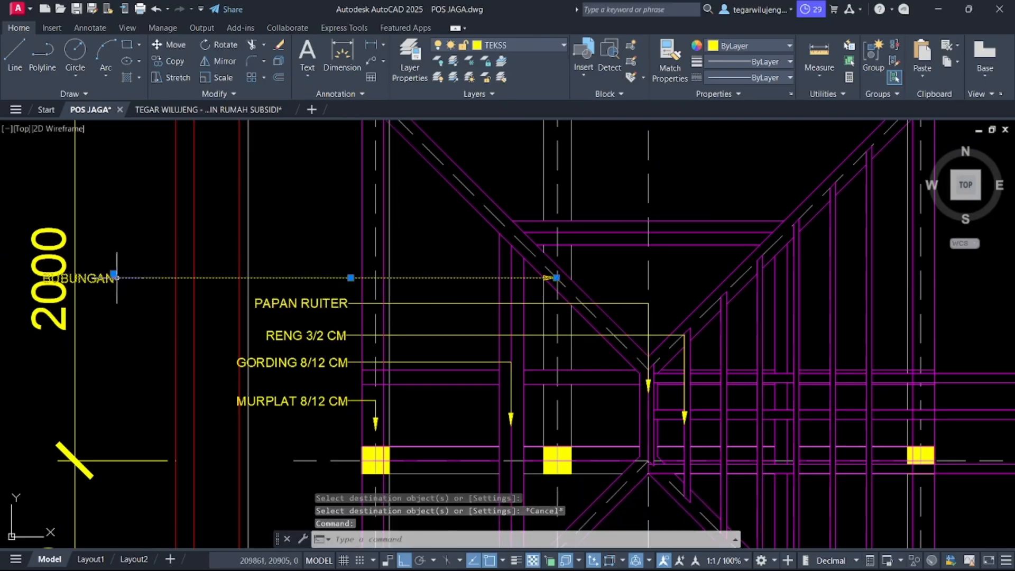
click(114, 275)
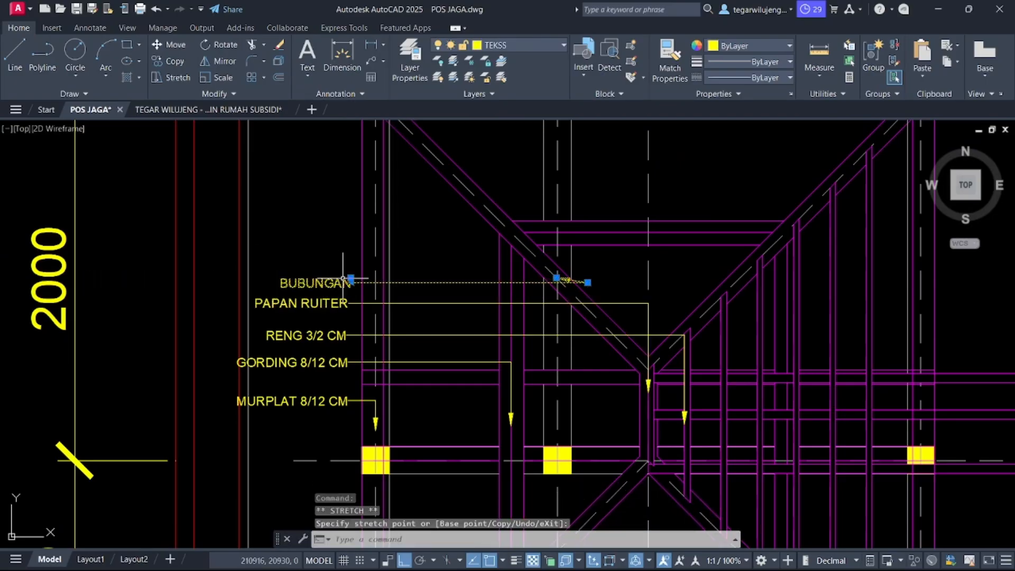
scroll(342, 277, up, 3)
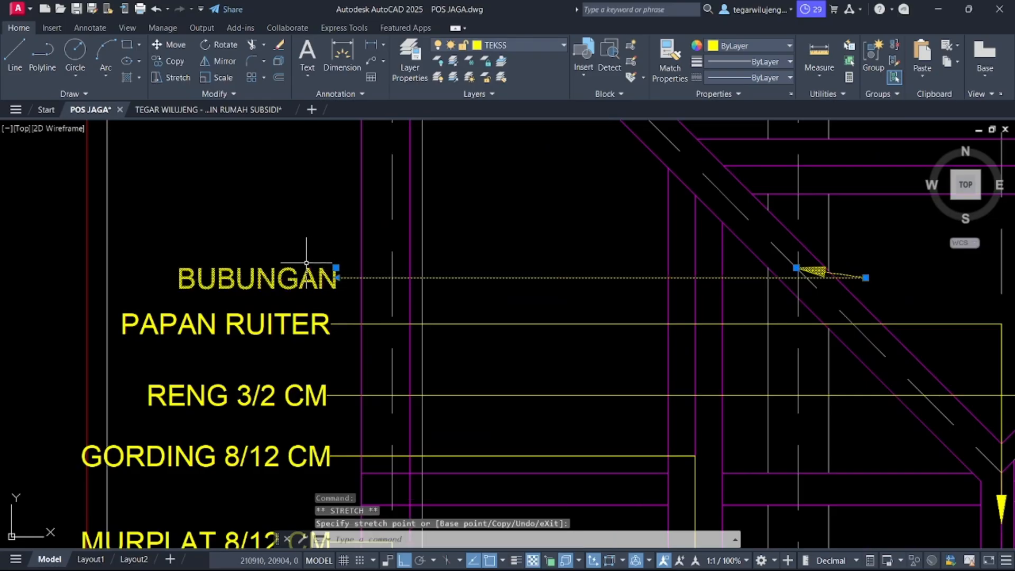
scroll(336, 275, up, 3)
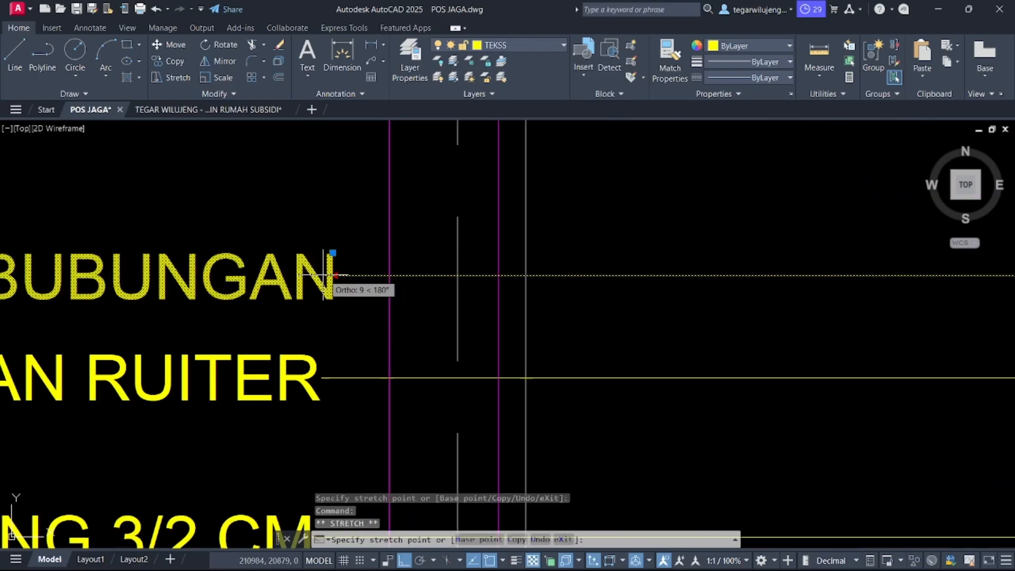
scroll(337, 277, down, 5)
key(Escape)
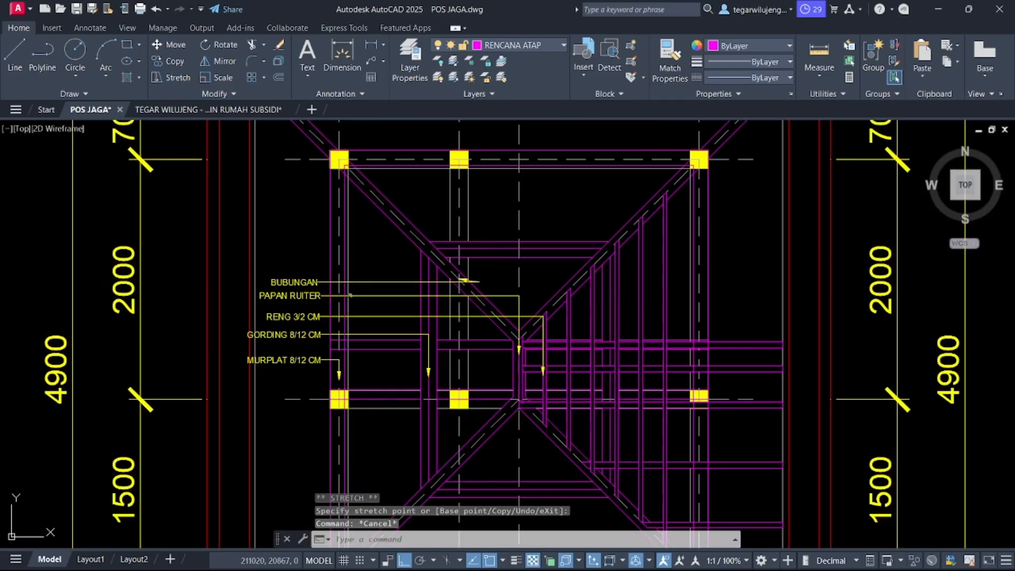
Step: Undo the BUBUNGAN leader's stretches and the property match
scroll(473, 272, up, 3)
key(ctrl+z)
key(ctrl+z)
key(ctrl+z)
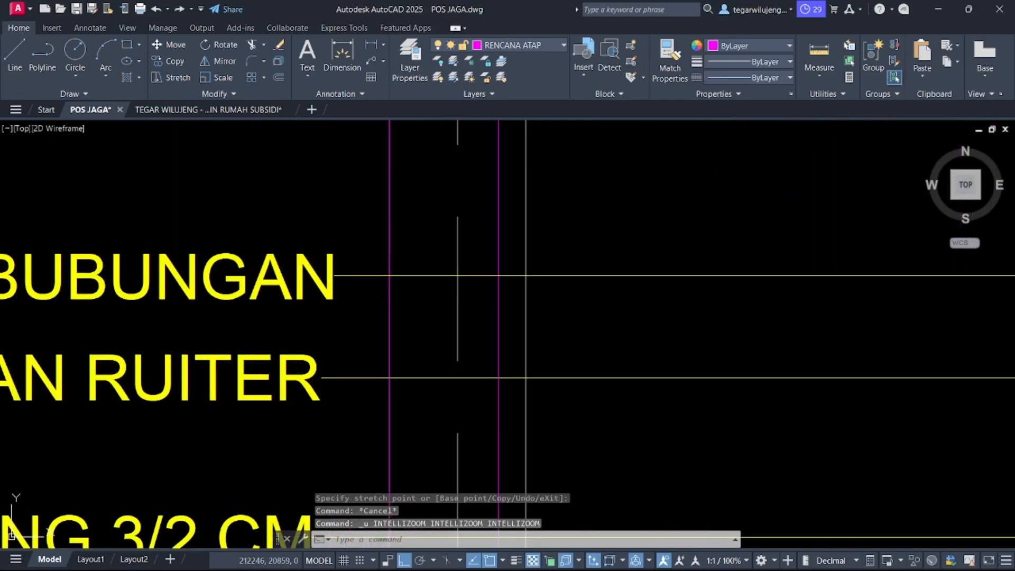
key(ctrl+z)
key(ctrl+z)
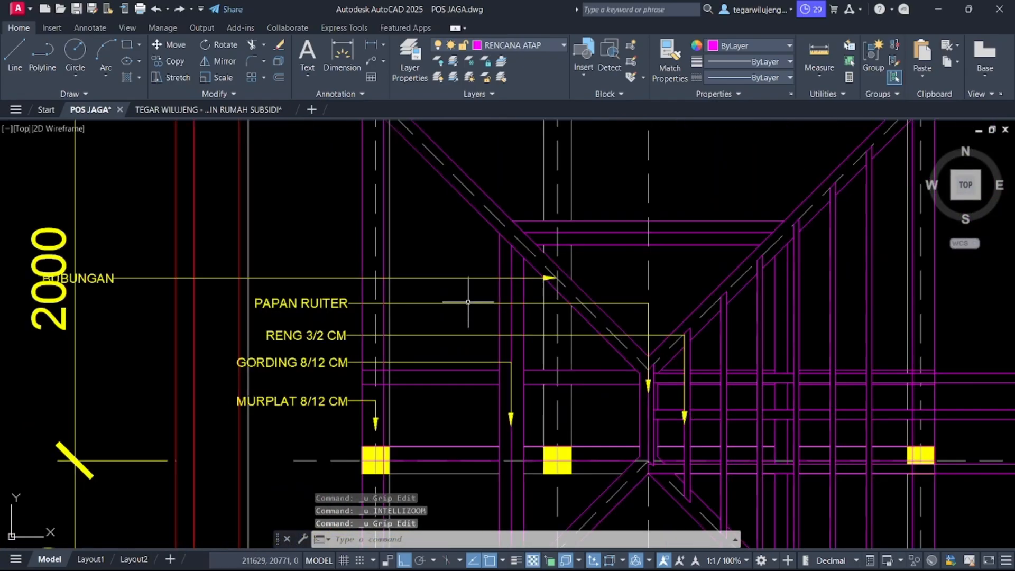
Step: Assign the BUBUNGAN leader to the TEKSS layer
click(451, 281)
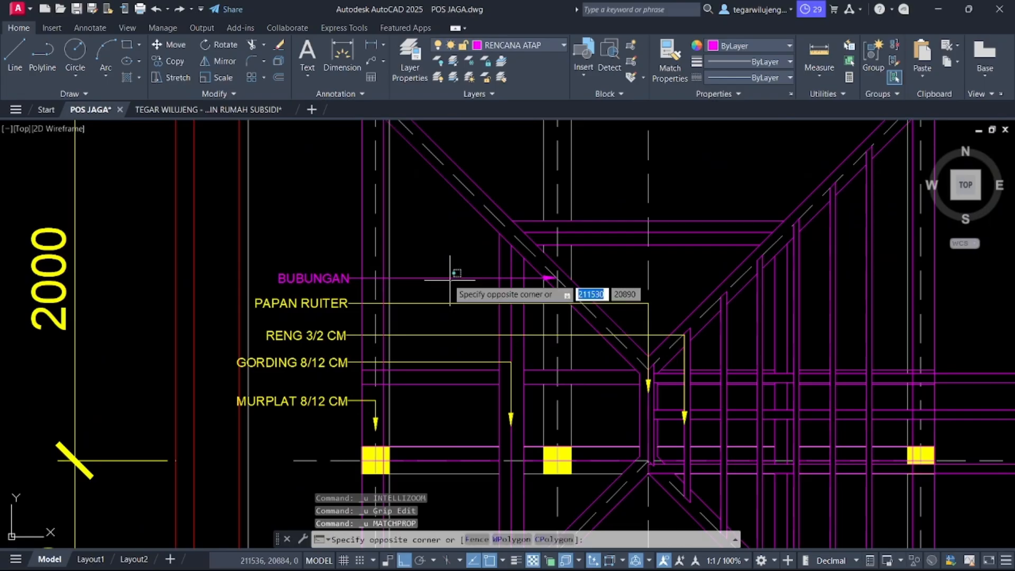
click(389, 199)
click(491, 47)
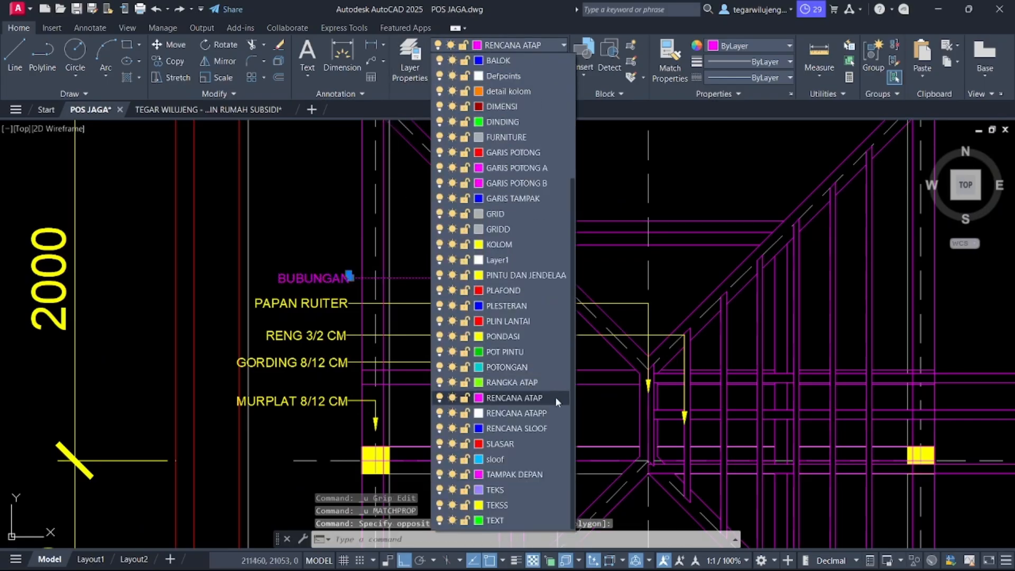
click(507, 505)
key(Escape)
Step: Switch to the PDF reference, examine the RENCANA PINTU & JENDELA sheet on page 12, and return to the AutoCAD drawing
scroll(570, 244, down, 2)
scroll(570, 244, down, 3)
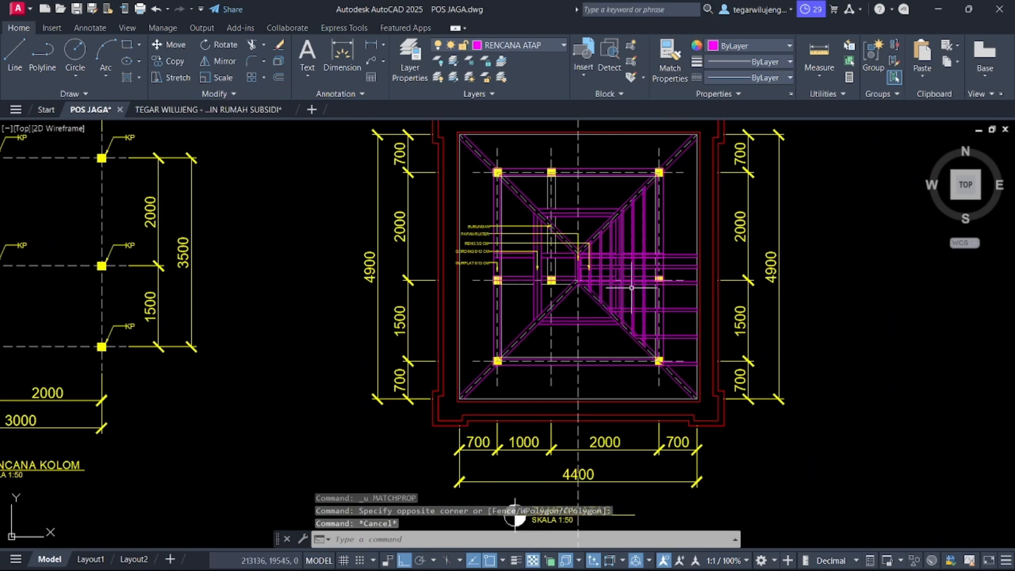
scroll(650, 348, down, 3)
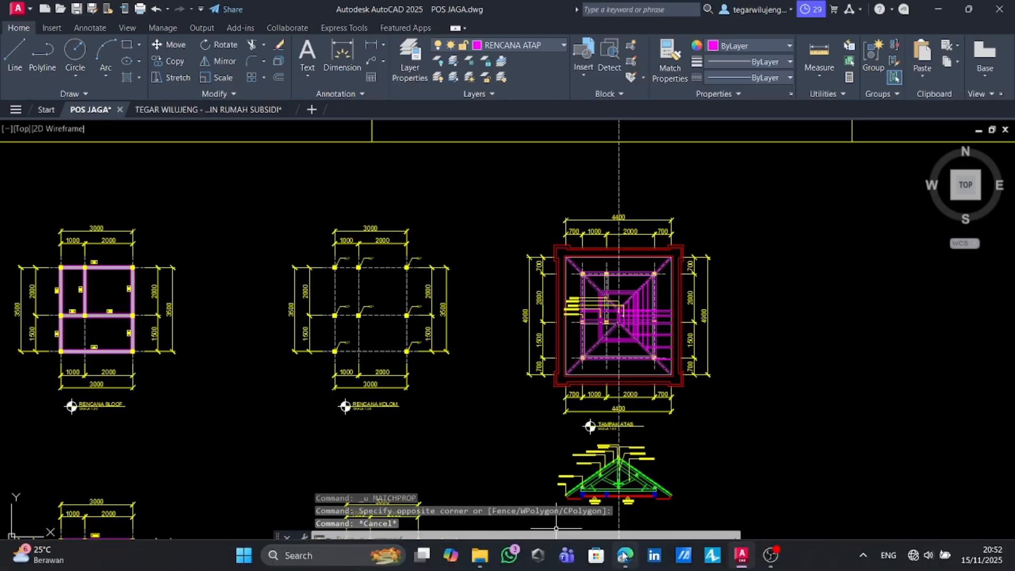
click(622, 555)
scroll(298, 316, down, 10)
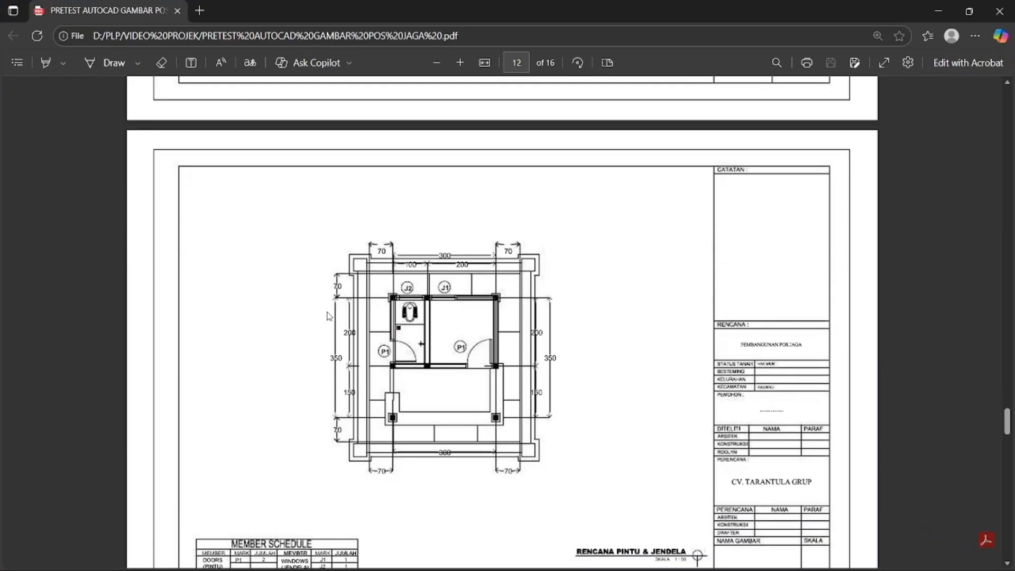
scroll(556, 397, down, 3)
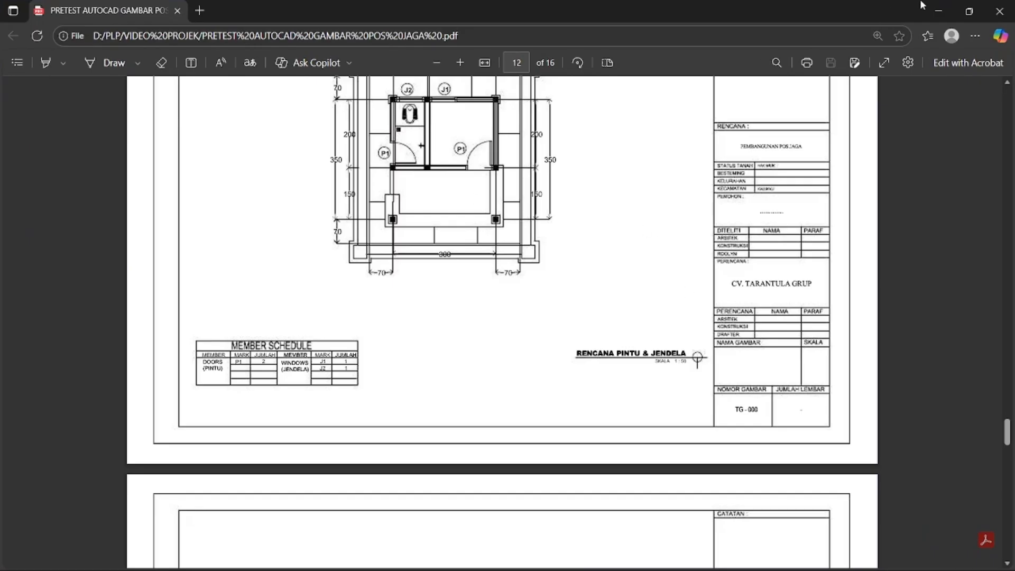
click(932, 17)
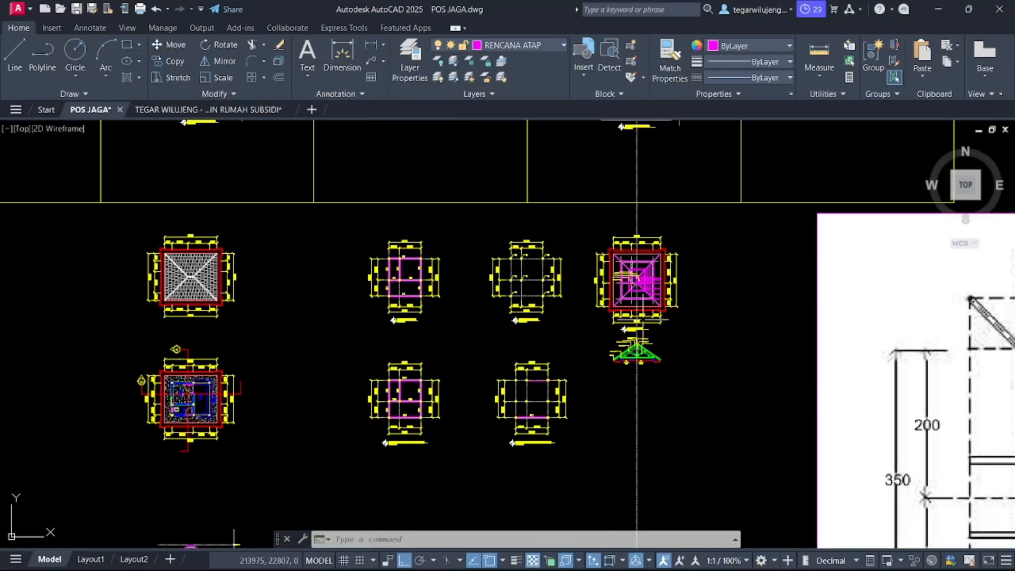
Step: Copy the DENAH floor plan with its dimensions, section marks and title from the first sheet frame to the empty area below the roof framing plan
scroll(605, 364, down, 4)
middle_drag(357, 271, 567, 232)
scroll(347, 229, up, 4)
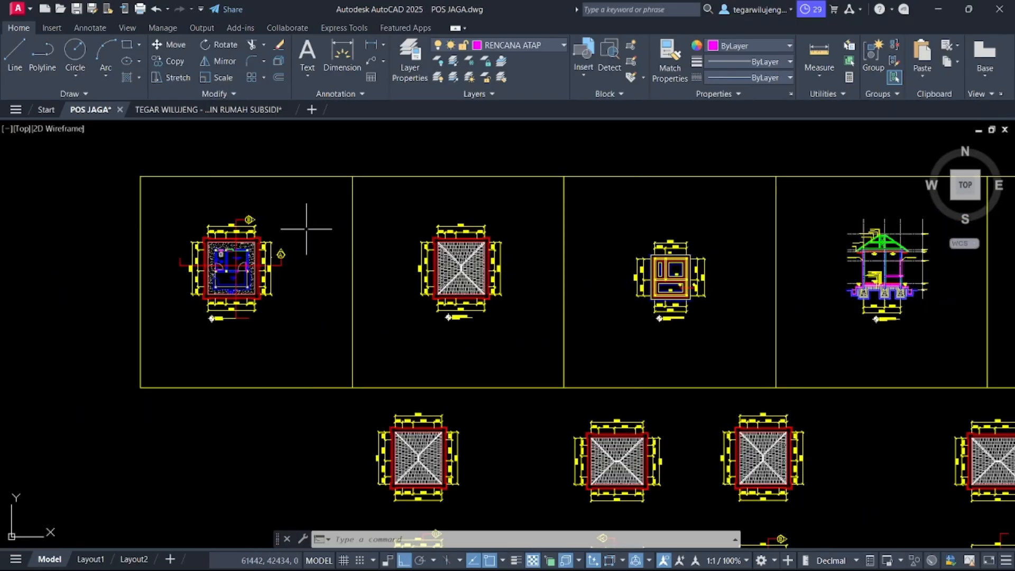
click(159, 200)
click(301, 349)
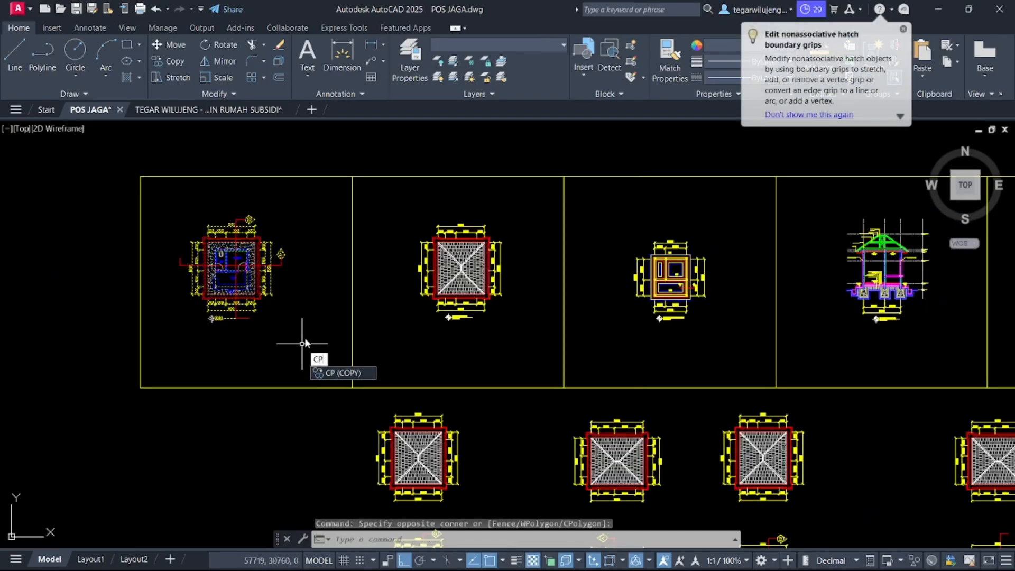
text(o)
key(Return)
click(304, 332)
scroll(317, 339, down, 5)
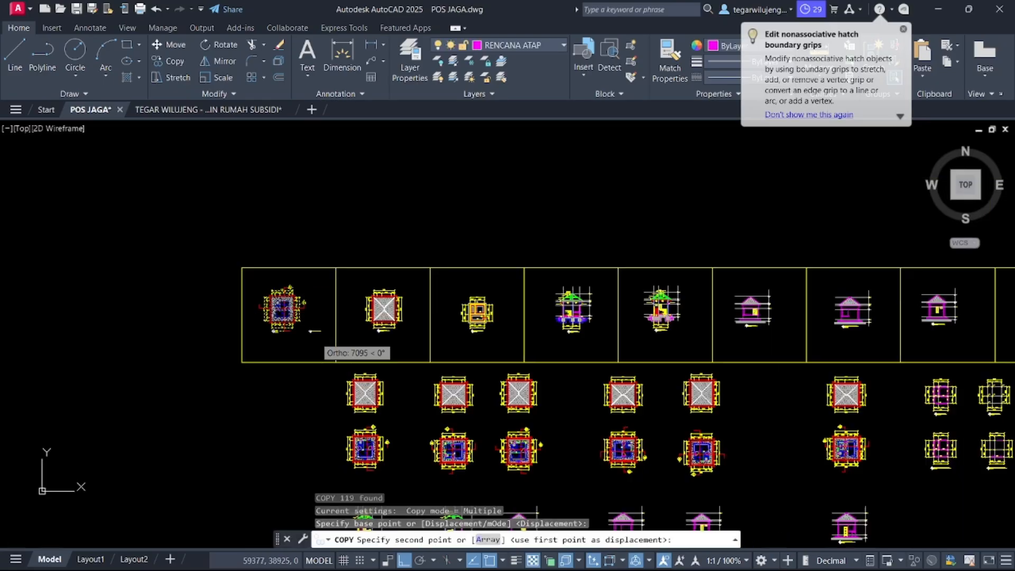
key(F8)
middle_drag(748, 271, 383, 232)
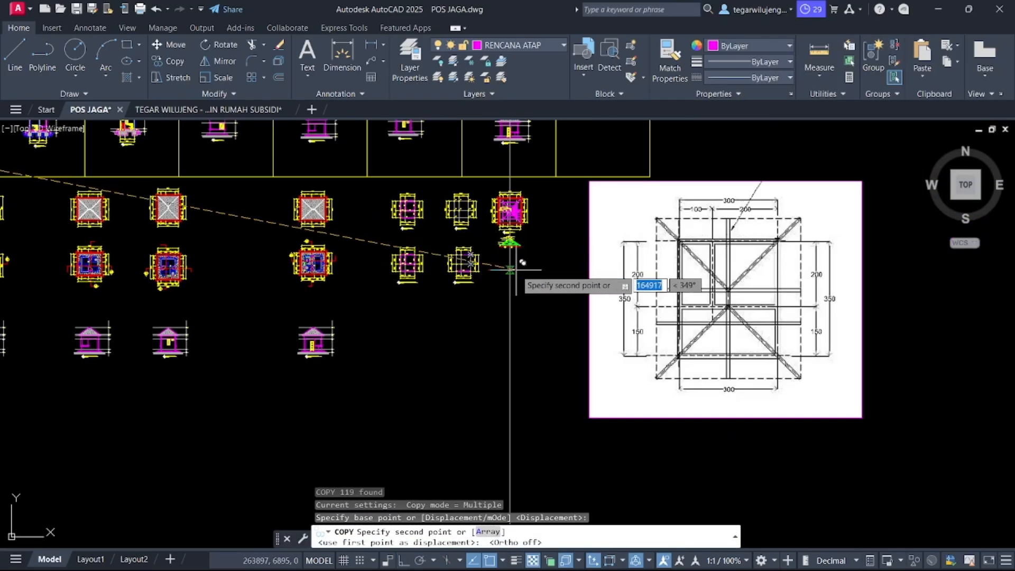
scroll(515, 274, up, 4)
click(531, 283)
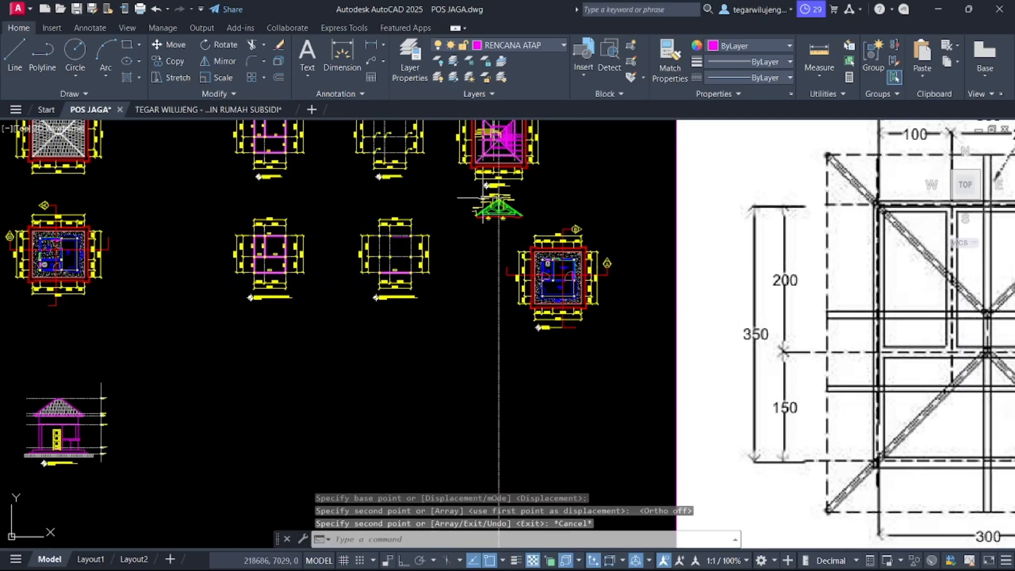
scroll(449, 180, up, 3)
key(Escape)
Step: Delete the truss section drawing beneath the roof framing plan
click(449, 180)
click(559, 237)
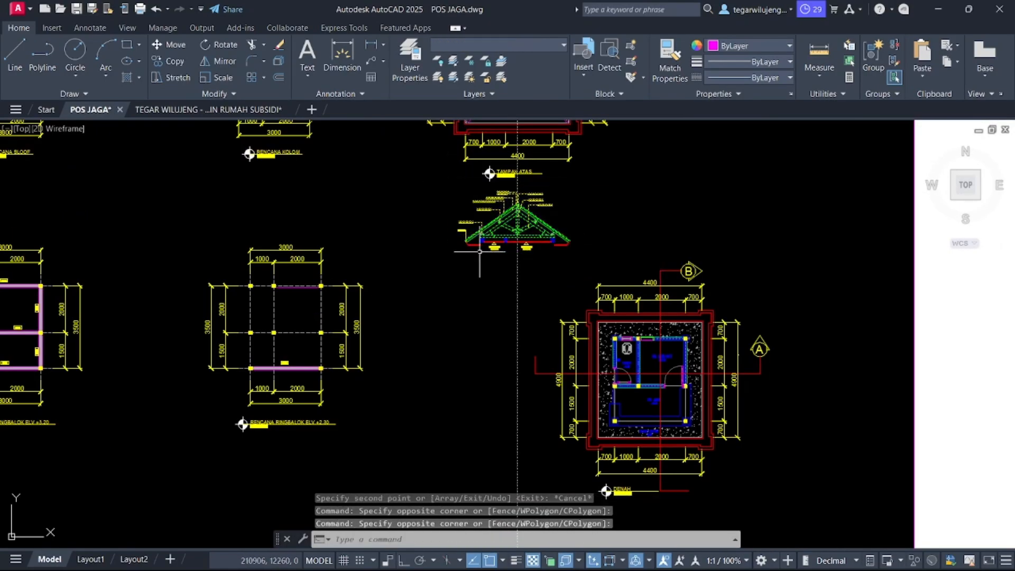
key(Delete)
Step: Delete the speckled hatch surrounding the building in the copied floor plan
middle_drag(504, 248, 517, 405)
scroll(555, 221, down, 2)
middle_drag(584, 350, 571, 238)
scroll(517, 229, up, 4)
click(517, 229)
click(484, 210)
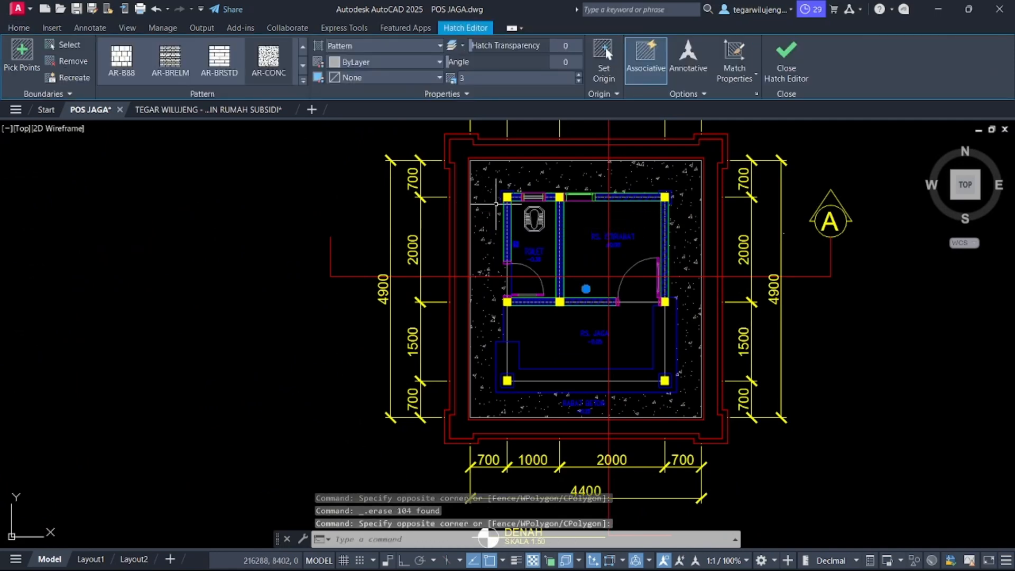
scroll(507, 190, up, 5)
key(Delete)
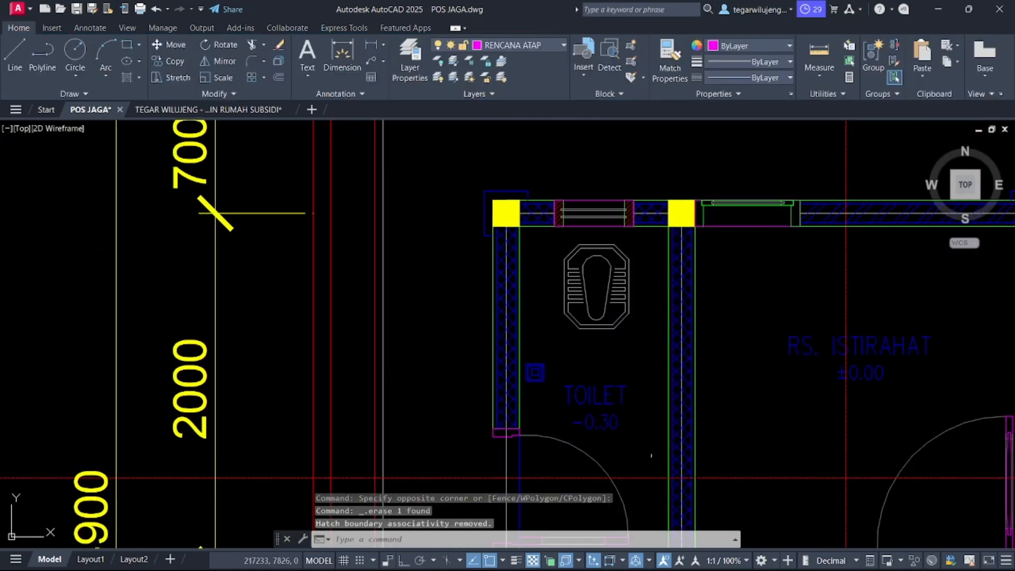
Step: Delete the pasted roof framing reference image beside the drawings
scroll(581, 328, down, 6)
scroll(664, 372, up, 3)
scroll(664, 371, down, 2)
click(664, 371)
click(568, 275)
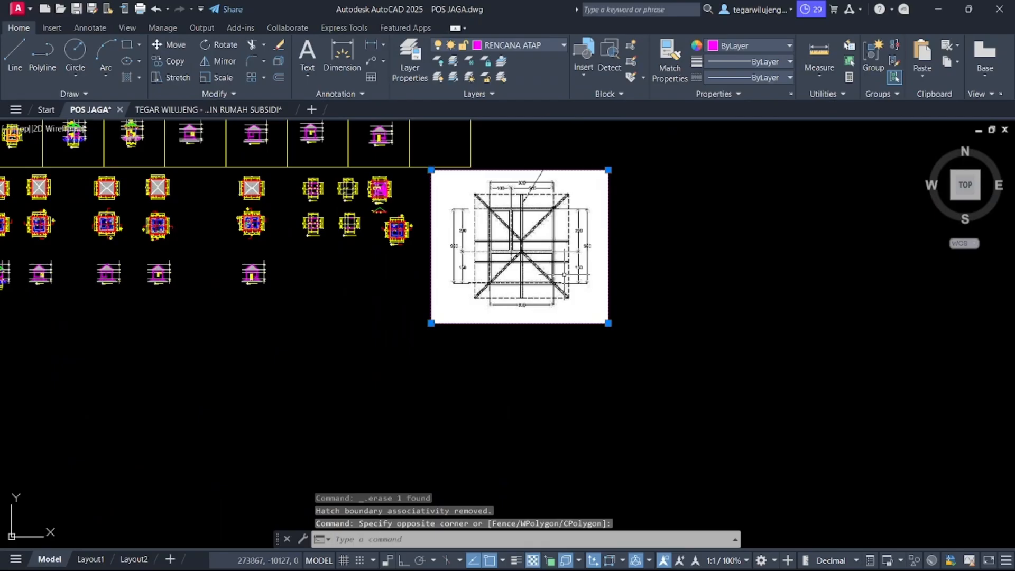
key(Delete)
Step: Capture a screen snip of the RENCANA PINTU & JENDELA plan from the PDF reference and return to the AutoCAD drawing
mouse_move(519, 564)
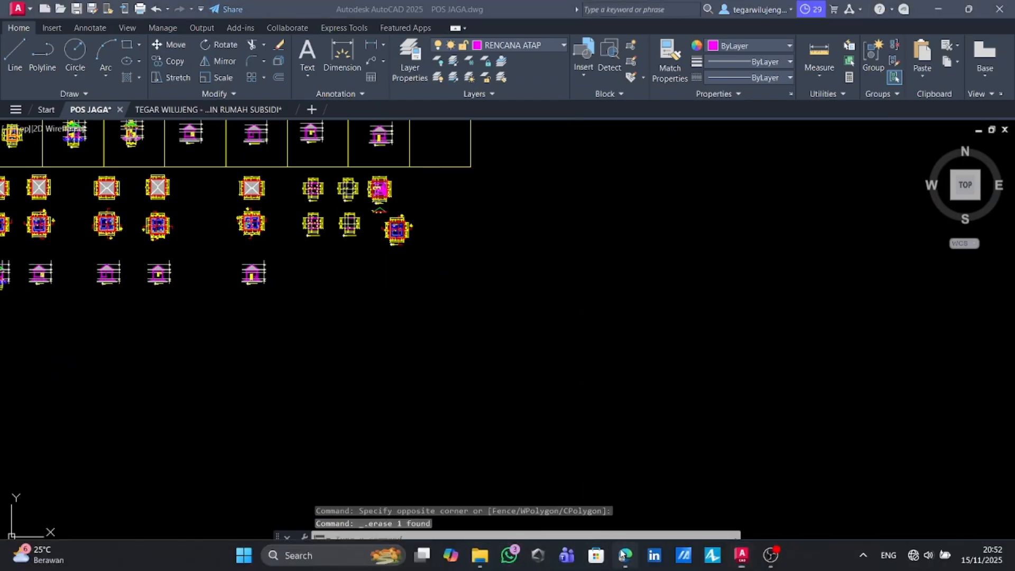
click(625, 555)
scroll(383, 273, up, 3)
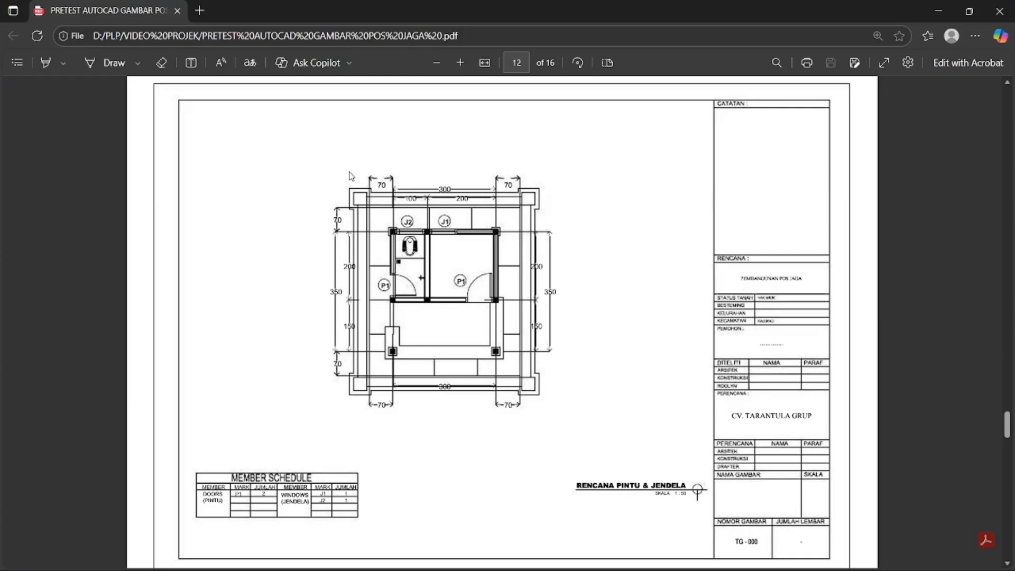
key(shift+super+s)
drag(304, 160, 602, 426)
click(939, 16)
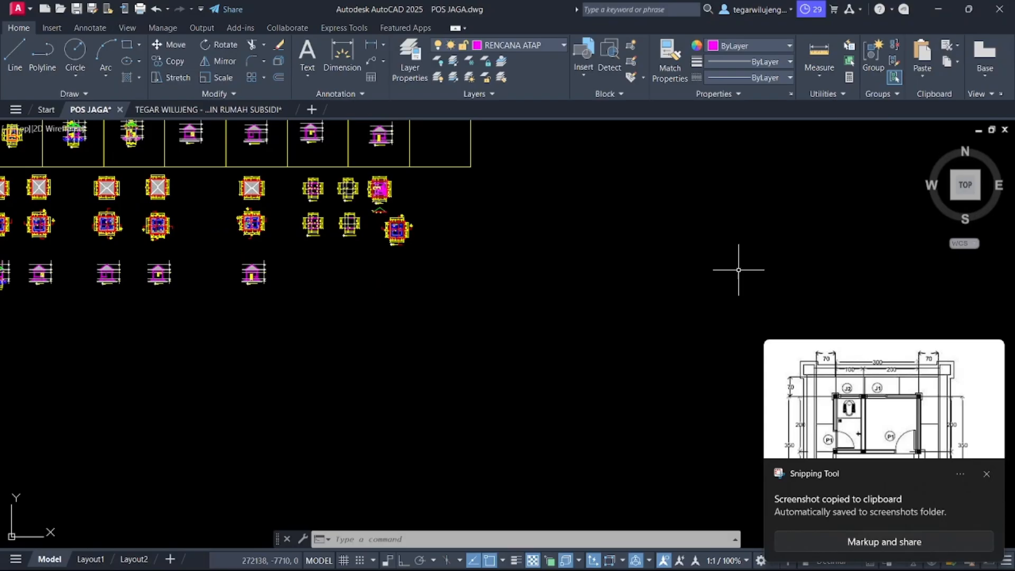
Step: Paste the captured door and window plan image into the empty area beside the drawings
key(ctrl+v)
click(509, 432)
key(Escape)
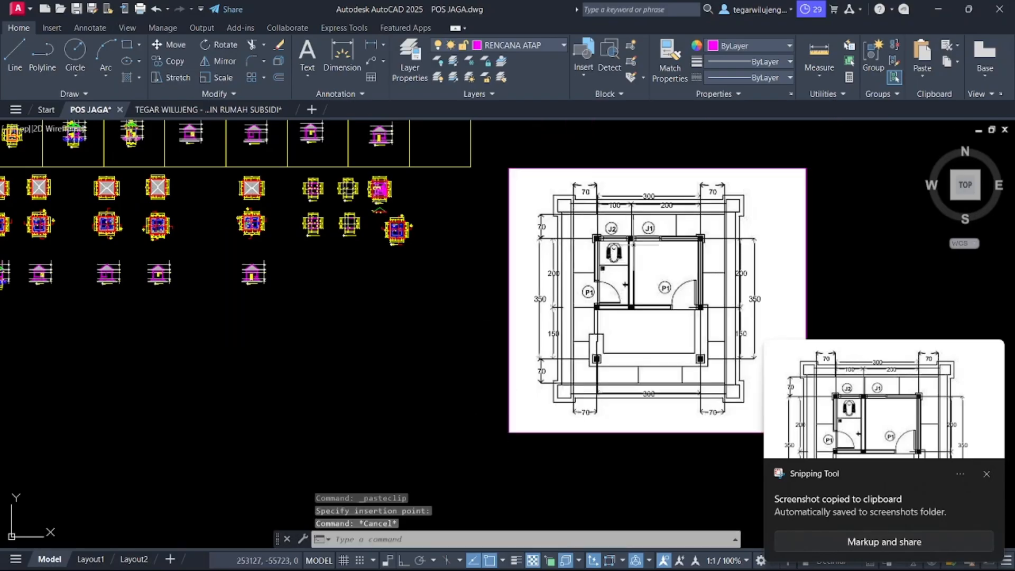
Step: Examine the walls, doors and windows around the toilet and rest room in the copied floor plan
scroll(634, 241, up, 3)
scroll(650, 277, down, 3)
scroll(373, 217, up, 6)
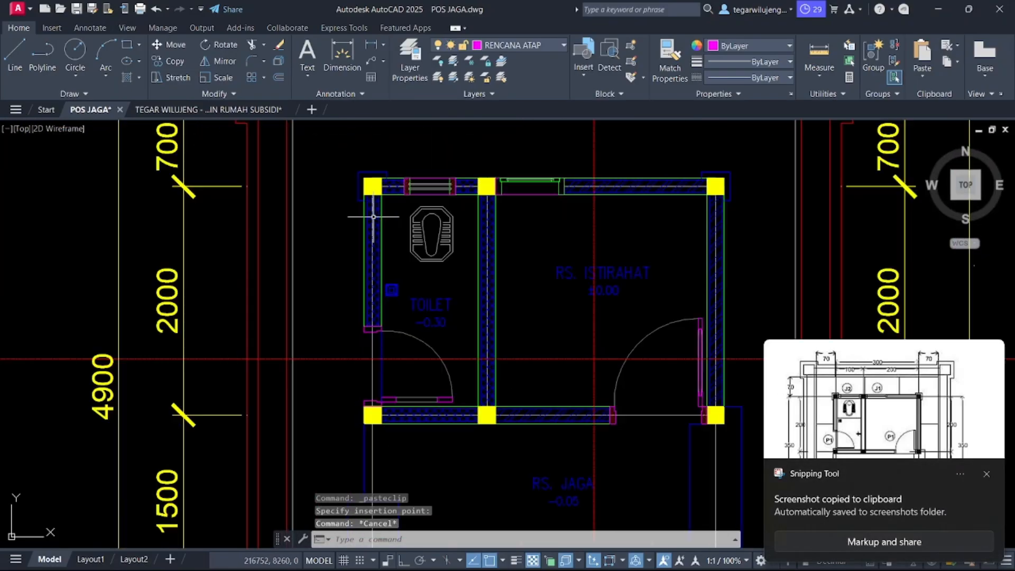
scroll(365, 180, down, 5)
scroll(386, 193, up, 5)
scroll(387, 192, up, 5)
scroll(372, 213, down, 7)
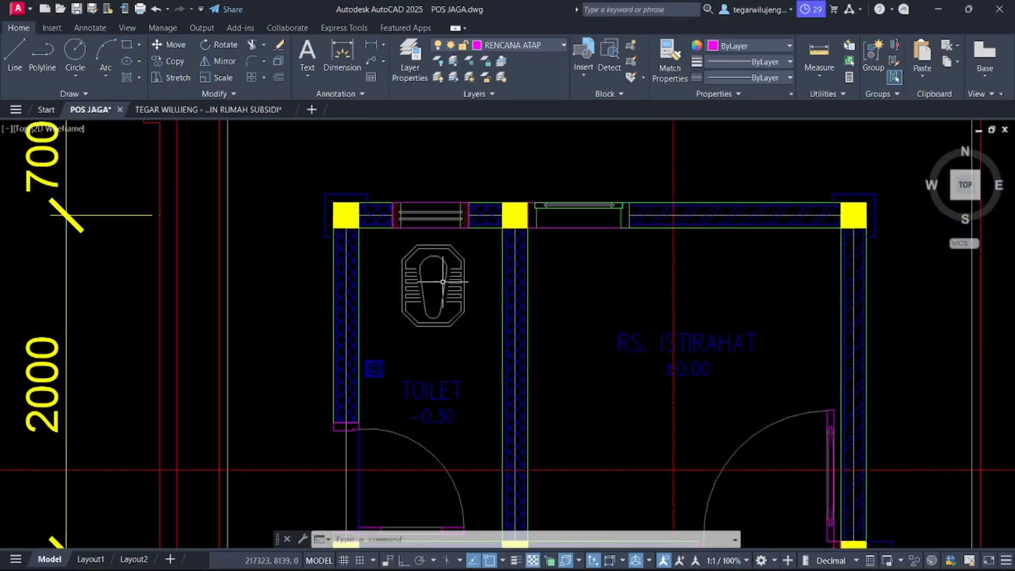
middle_drag(527, 335, 522, 214)
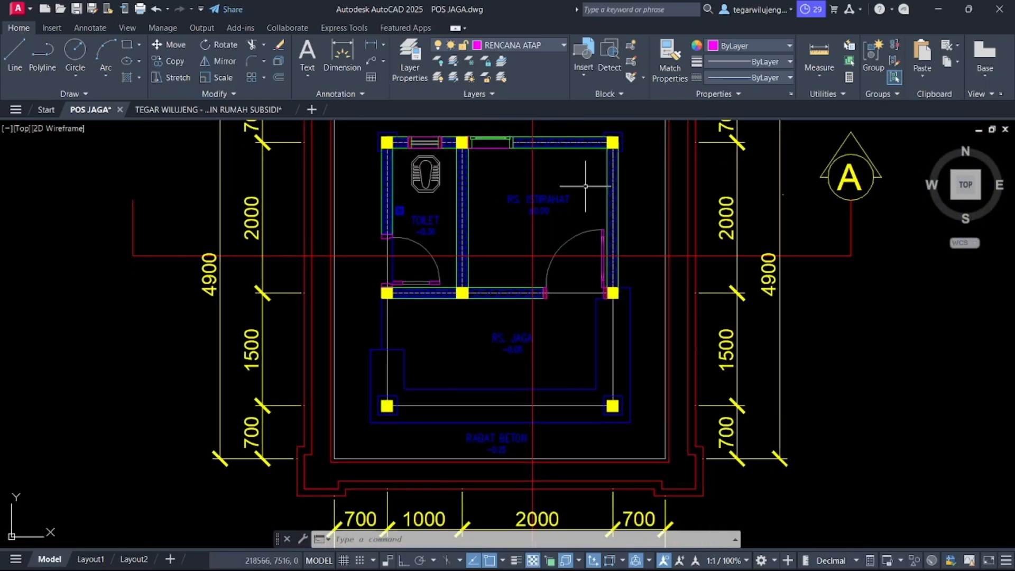
Step: Explode the wall multilines around the toilet and rest room, leaving out the rest room's upper wall
scroll(611, 215, up, 4)
click(611, 216)
scroll(611, 218, up, 4)
scroll(603, 235, down, 6)
scroll(483, 314, up, 2)
scroll(482, 314, up, 2)
click(487, 310)
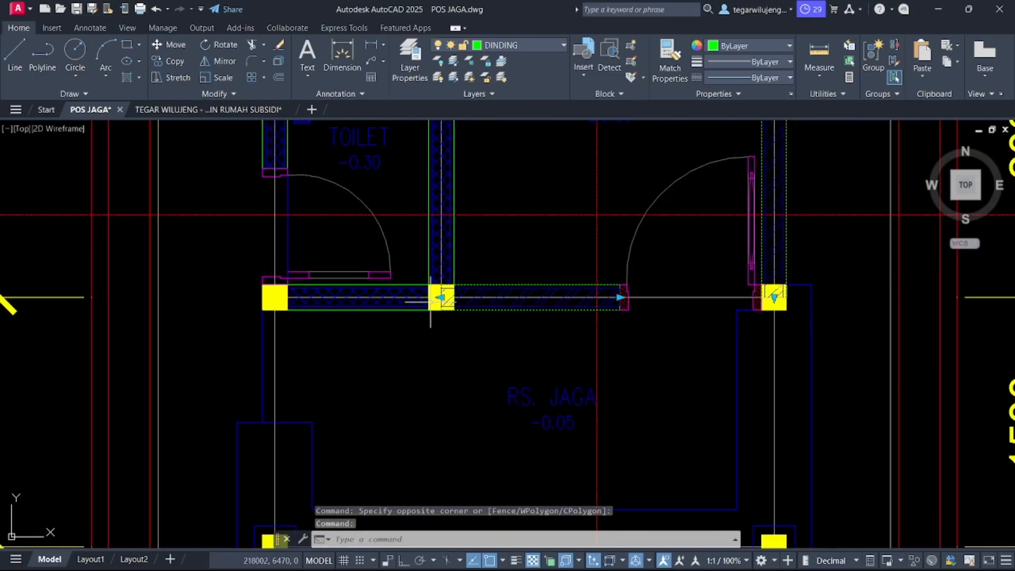
click(395, 305)
click(447, 241)
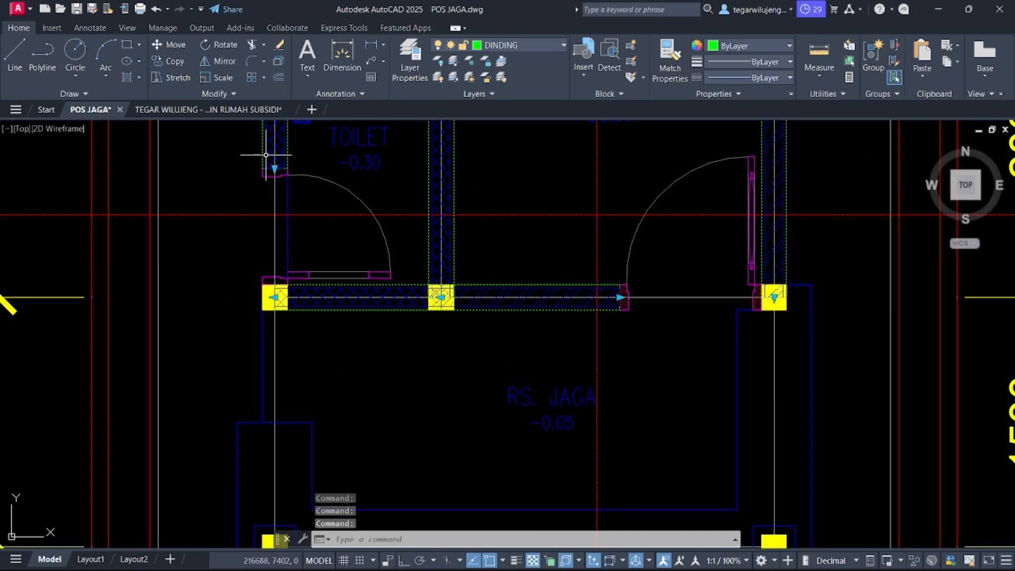
middle_drag(264, 153, 311, 372)
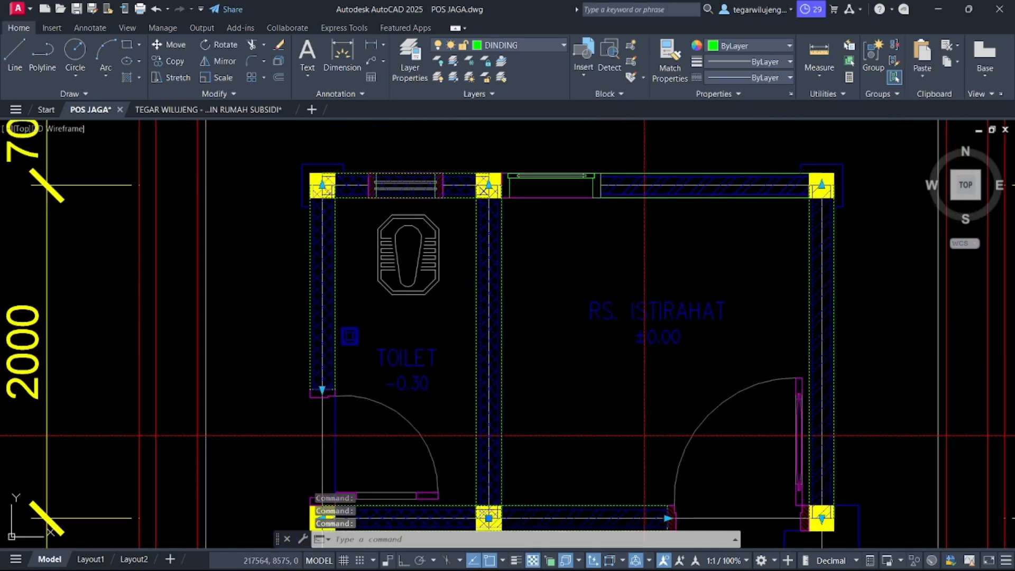
key(Return)
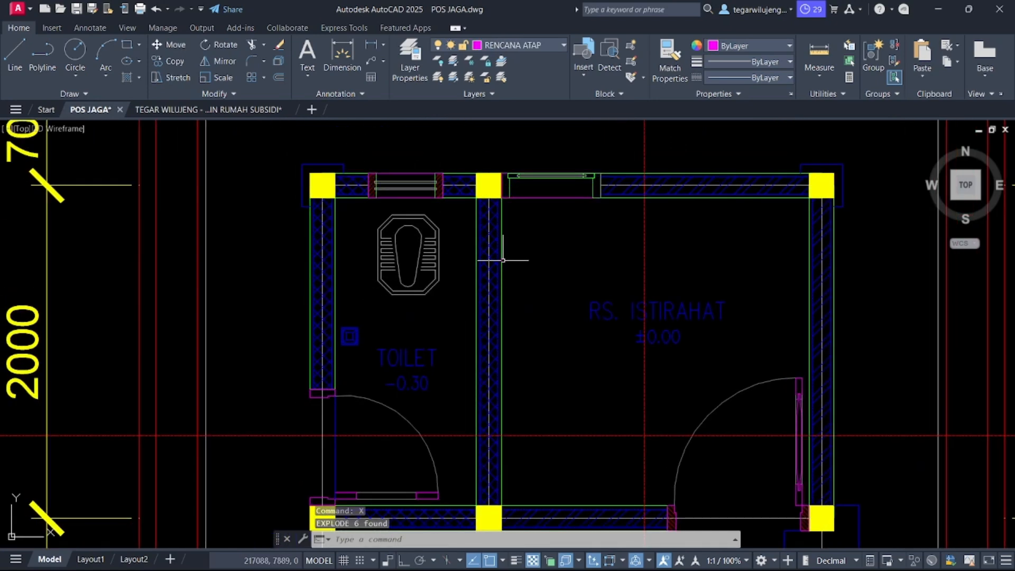
Step: Try to delete the individually selected wall hatches in the copied floor plan, and undo the deletion
click(491, 255)
click(660, 181)
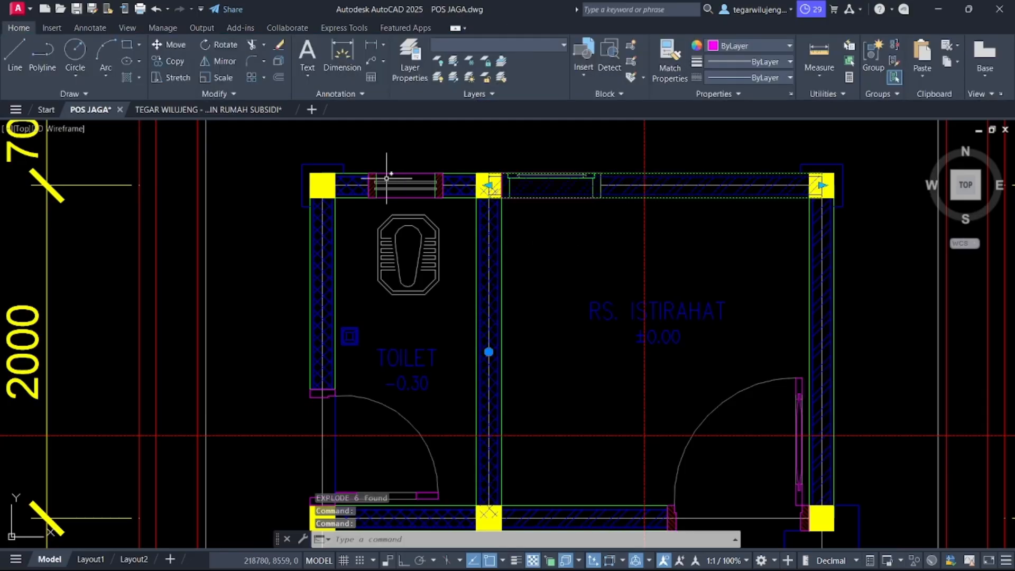
scroll(362, 181, up, 2)
click(350, 176)
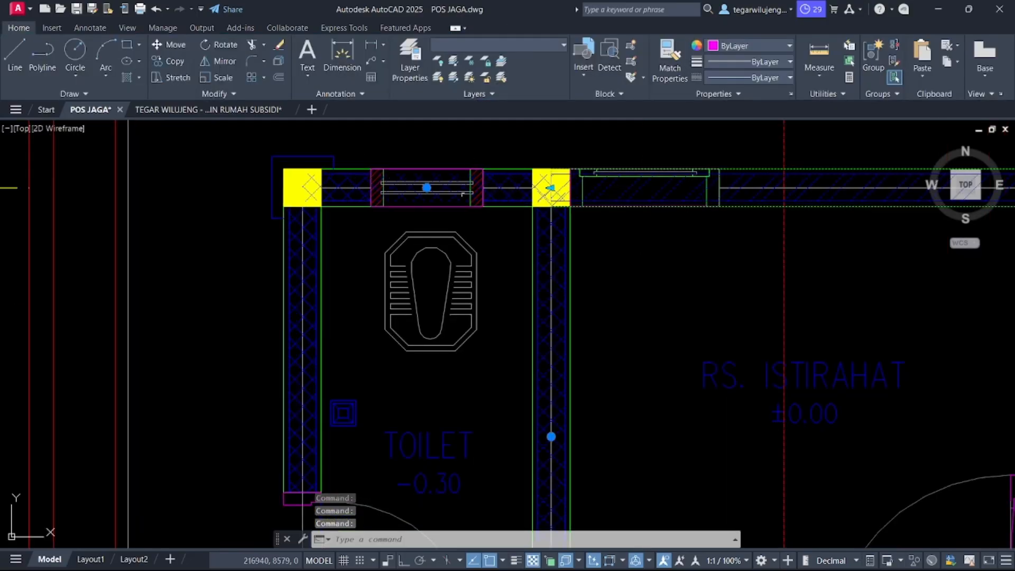
scroll(316, 276, down, 5)
scroll(575, 311, up, 5)
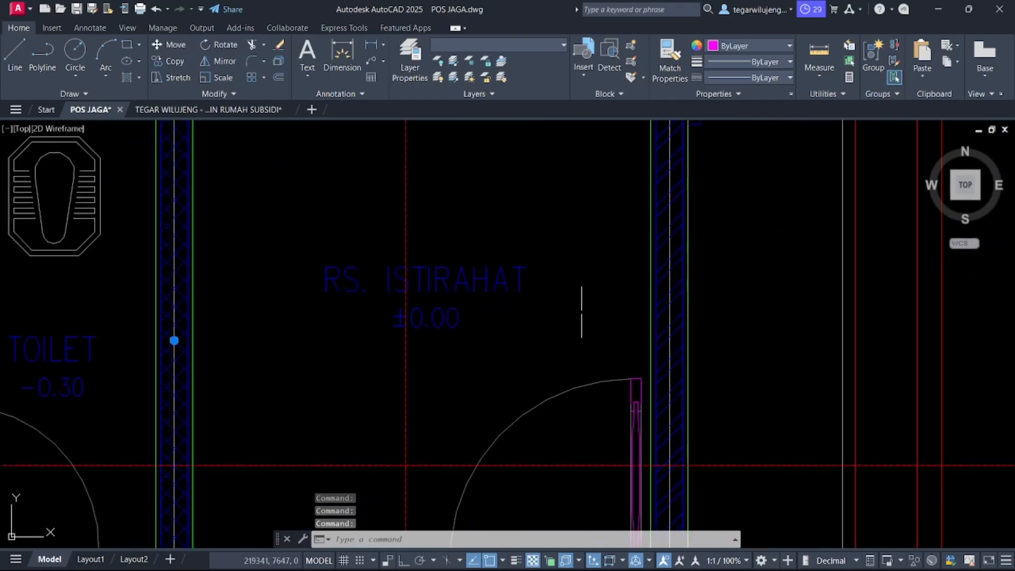
scroll(674, 315, up, 2)
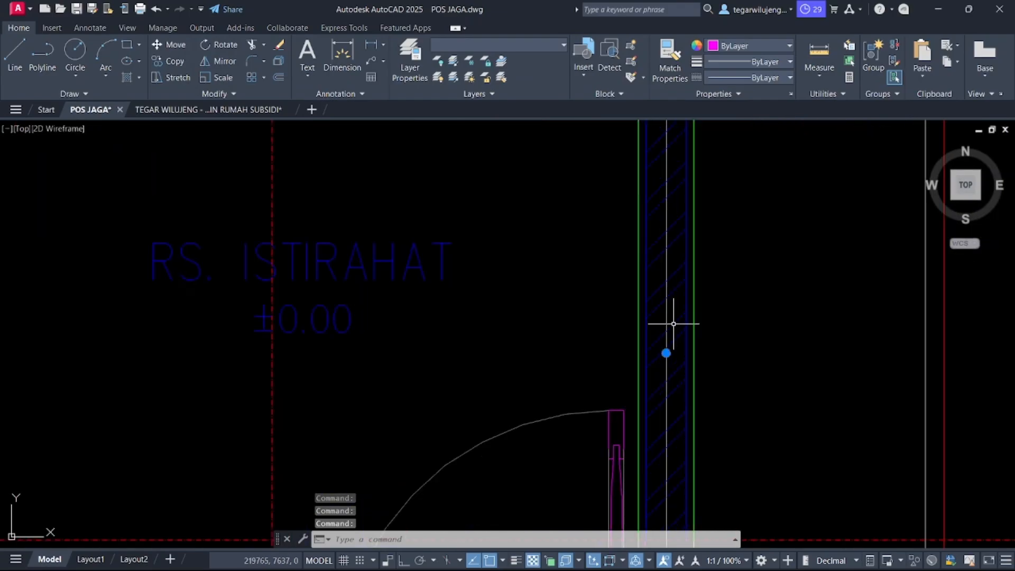
scroll(667, 323, down, 4)
middle_drag(653, 330, 669, 213)
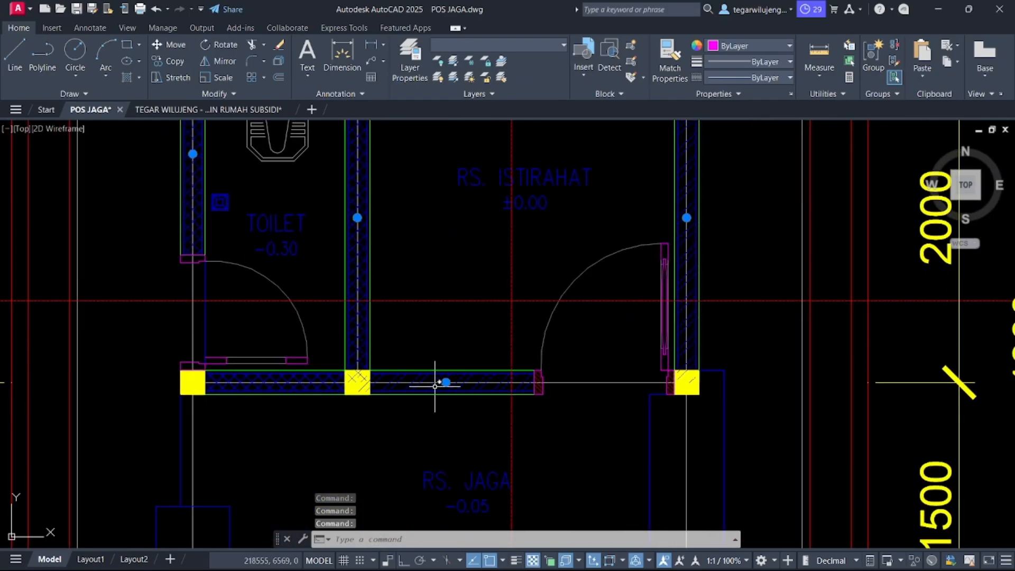
key(ctrl+z)
key(ctrl+z)
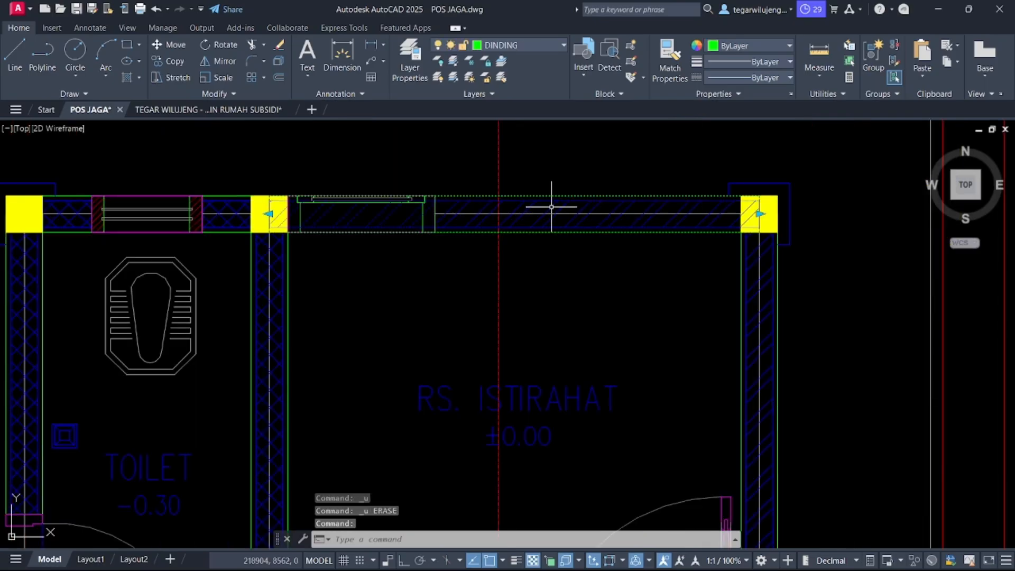
Step: Explode the rest room's upper wall and delete all wall hatches together by selecting similar objects
key(Return)
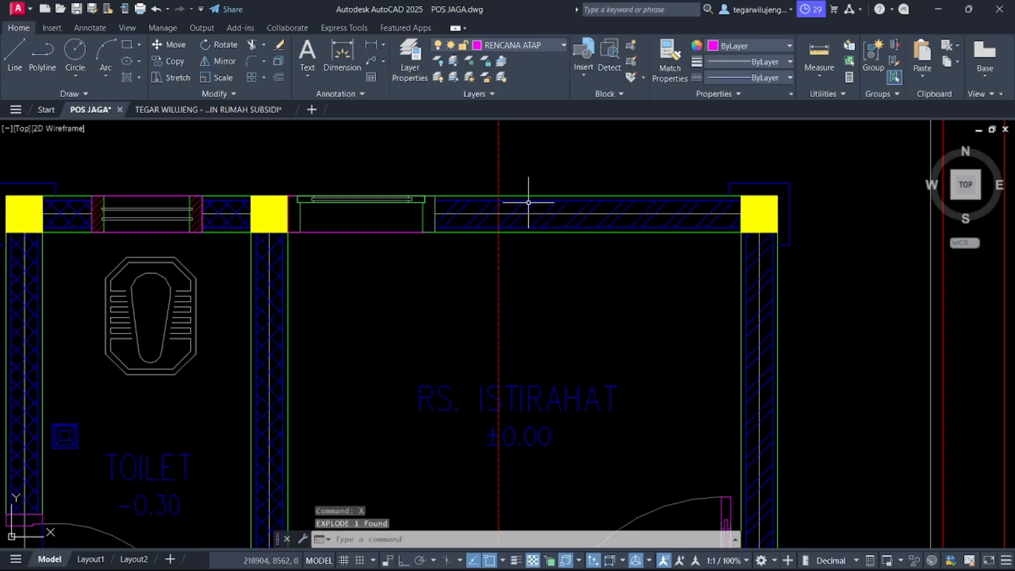
click(530, 208)
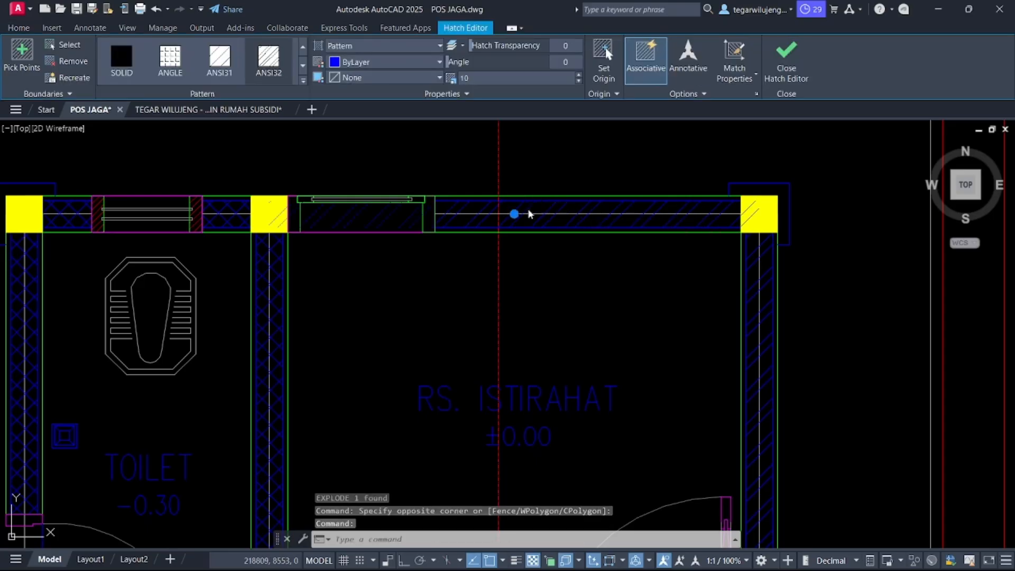
right_click(528, 206)
click(590, 451)
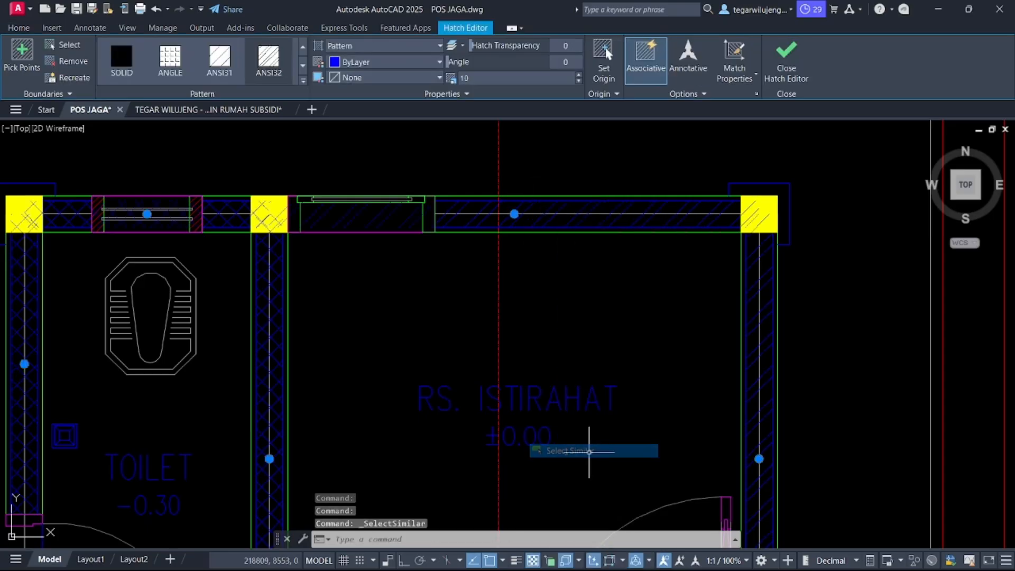
scroll(581, 449, down, 5)
key(Escape)
scroll(549, 397, up, 5)
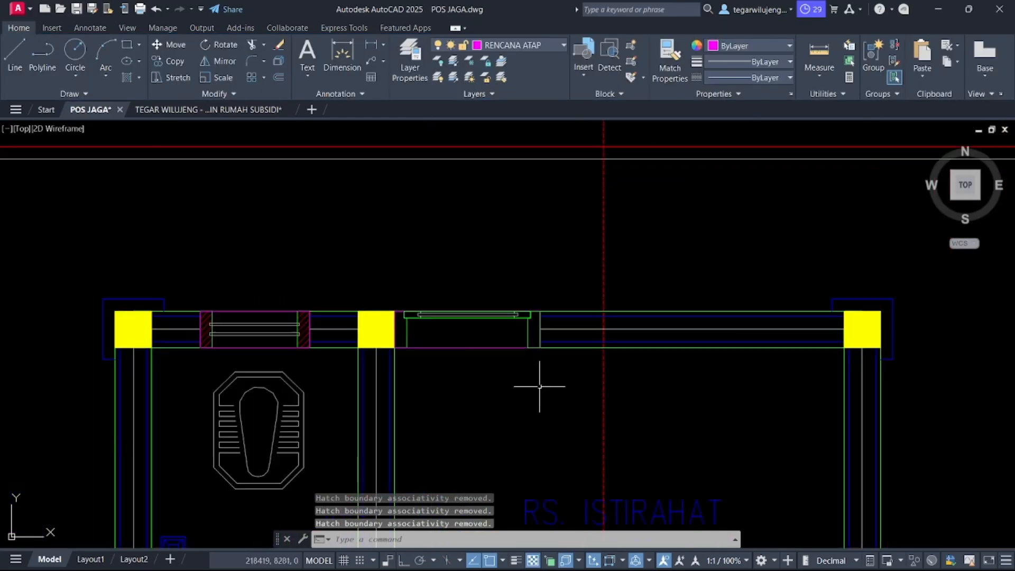
Step: Delete all PLESTERAN plaster lines inside the walls by selecting similar polylines
right_click(561, 342)
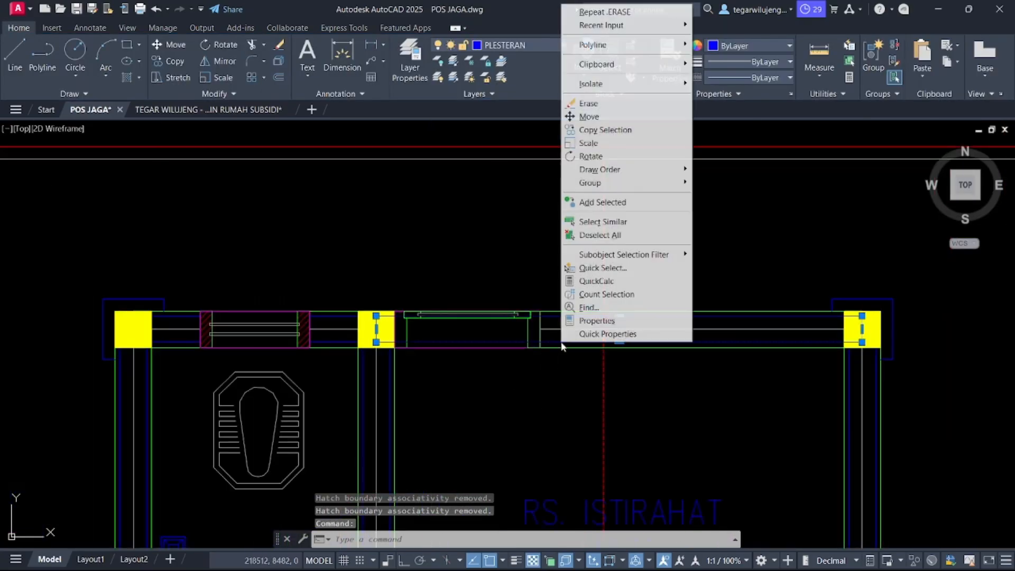
click(605, 221)
key(Delete)
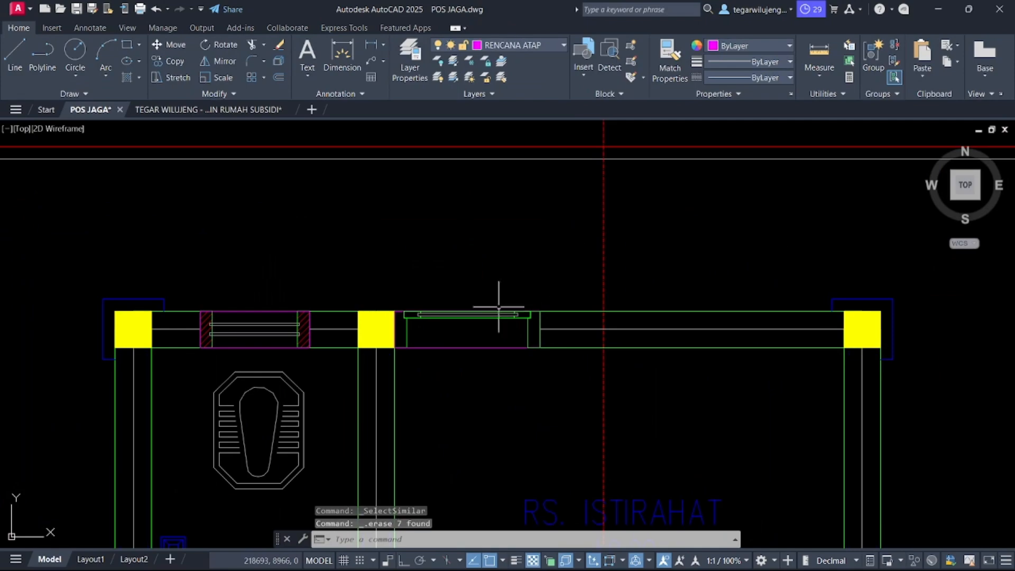
Step: Review the neighbouring drawings and the cleaned walls of the copied floor plan
scroll(516, 296, down, 10)
scroll(489, 332, down, 3)
scroll(243, 249, up, 3)
middle_drag(201, 248, 712, 260)
middle_drag(236, 285, 480, 258)
scroll(249, 220, up, 5)
scroll(249, 220, down, 5)
scroll(528, 422, up, 4)
scroll(652, 390, down, 8)
middle_drag(652, 389, 399, 289)
scroll(396, 291, up, 15)
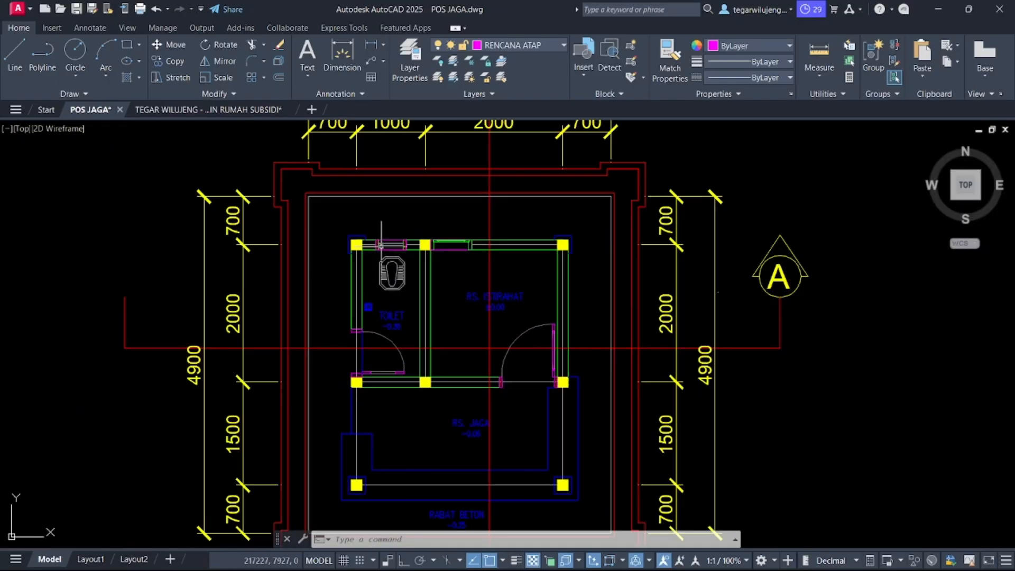
scroll(380, 244, up, 4)
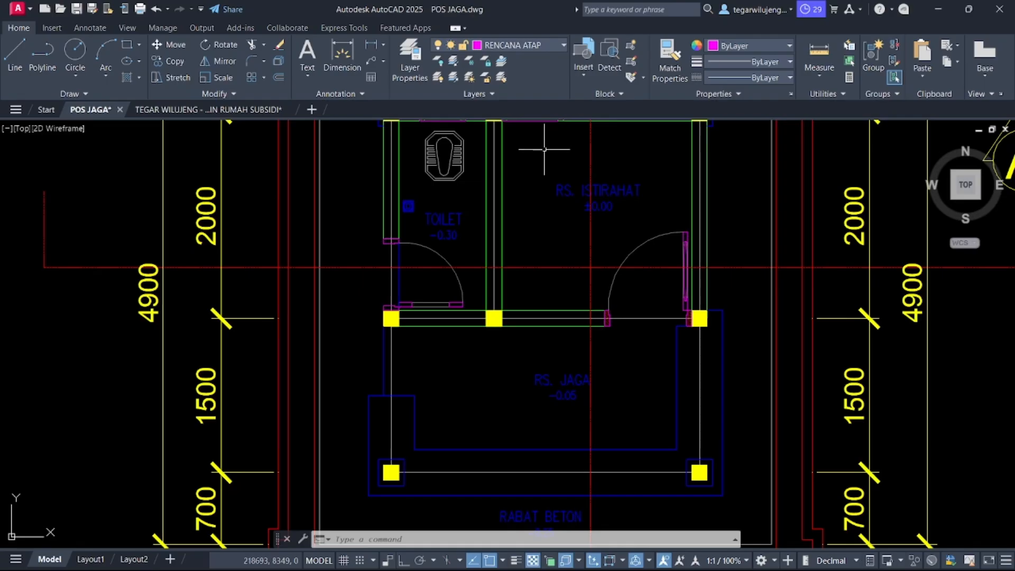
middle_drag(545, 146, 550, 179)
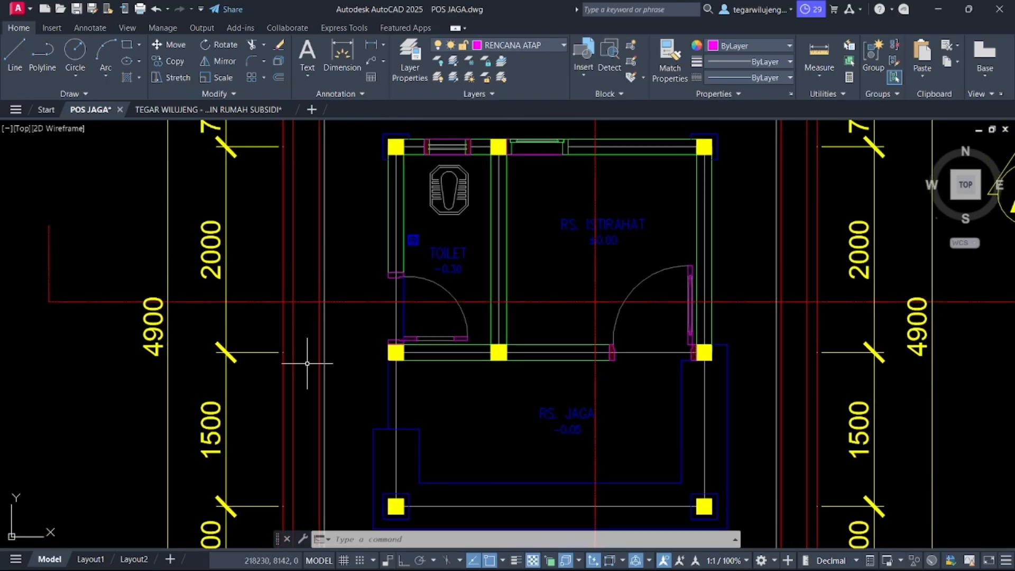
Step: Look through the tool palette categories, including Civil, Structural, Hatches and Mechanical, and close the palettes
key(ctrl+3)
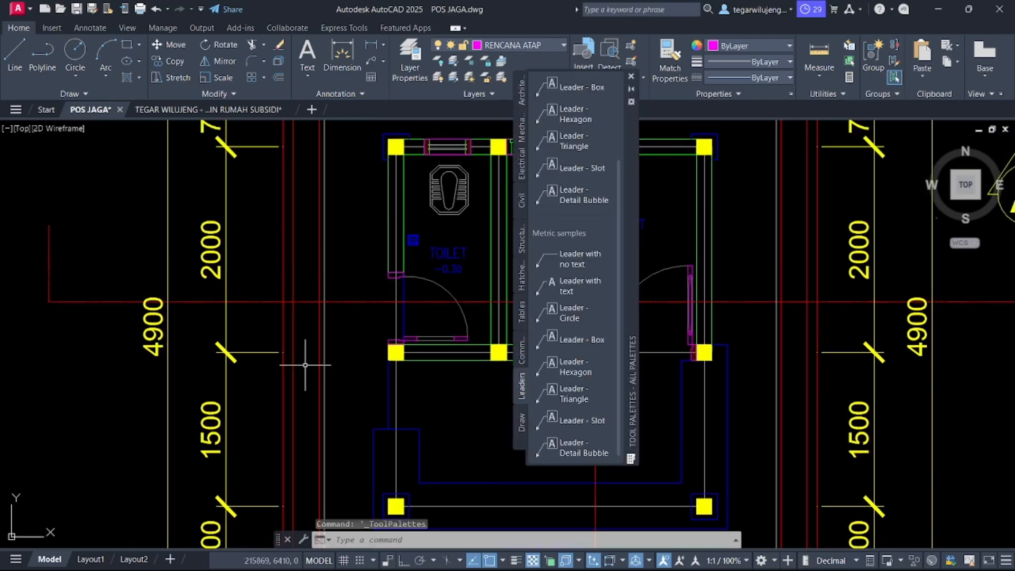
click(521, 204)
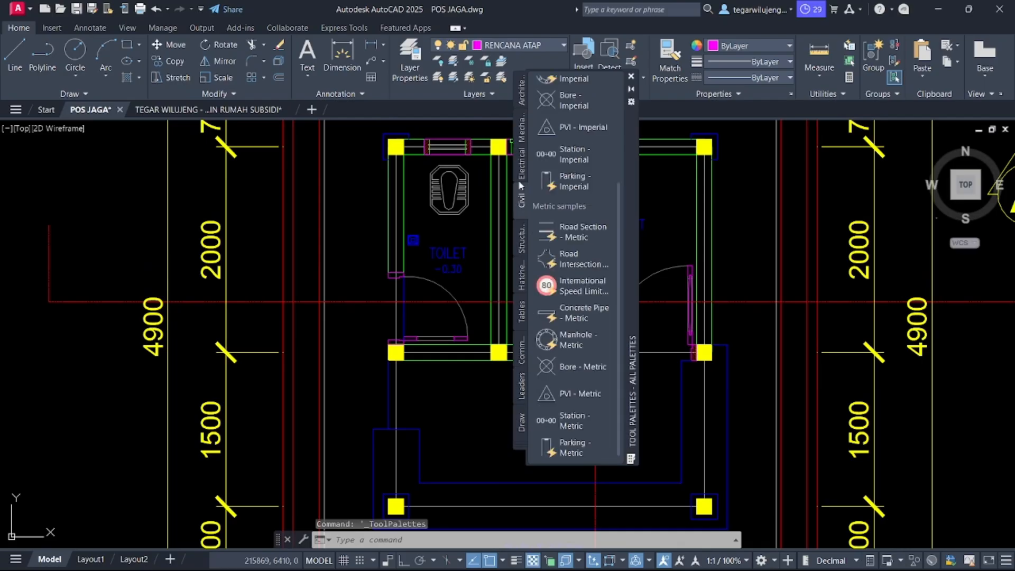
click(522, 239)
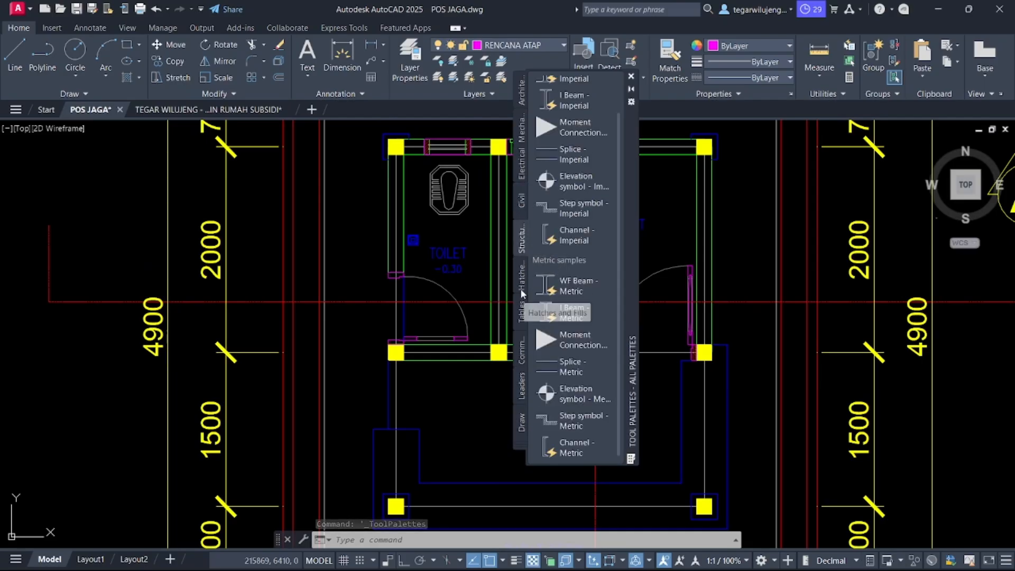
click(522, 384)
click(524, 346)
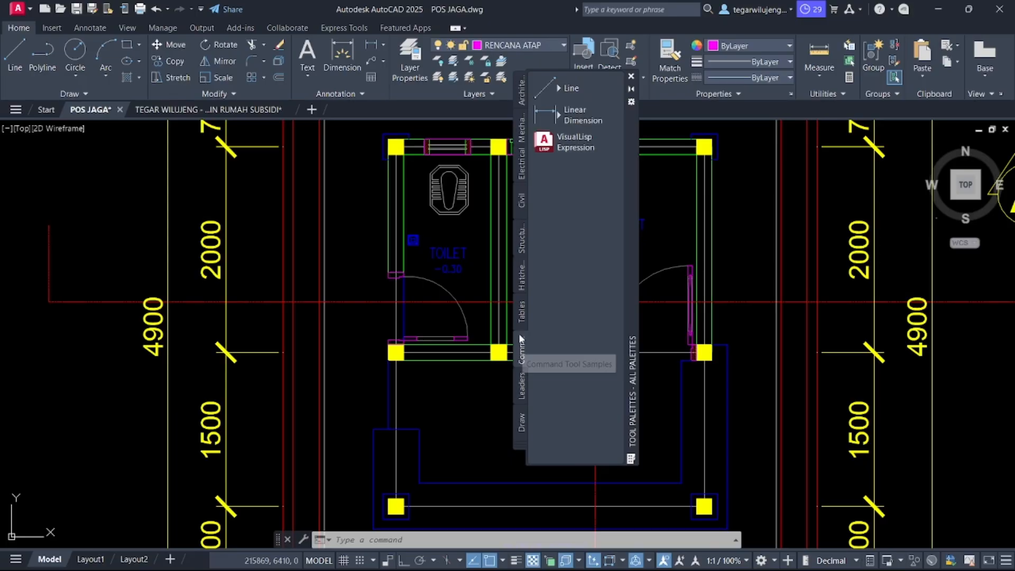
click(519, 315)
click(521, 291)
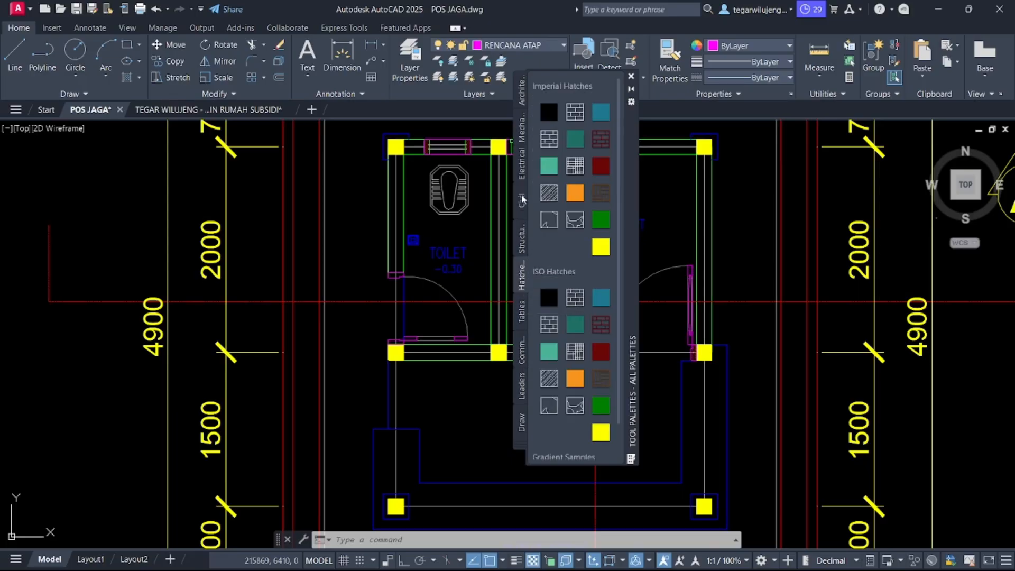
click(521, 178)
click(522, 122)
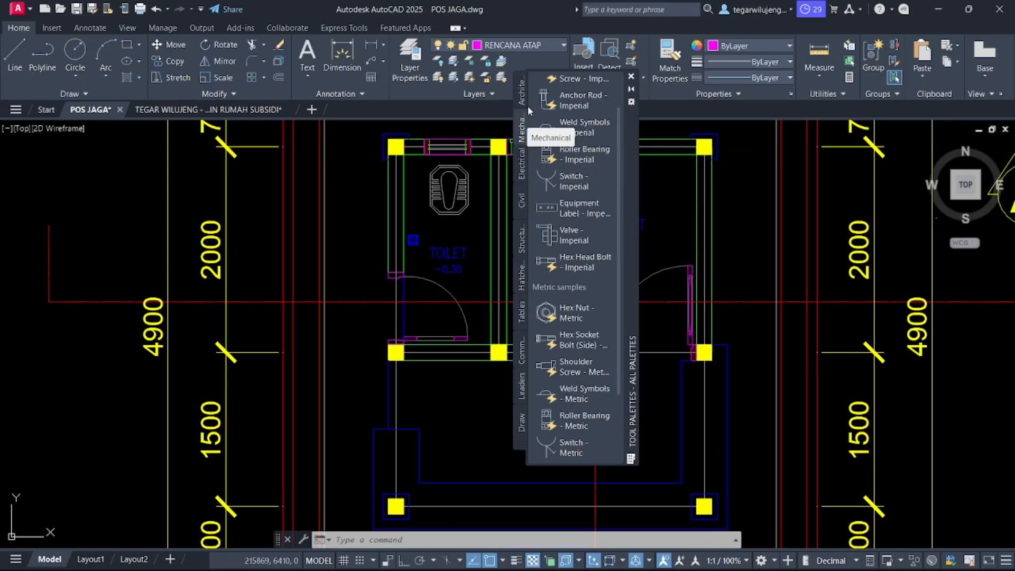
click(632, 77)
Step: Make PINTU DAN JENDELAA the current layer and draw a small label circle above the rest room window
middle_drag(567, 204, 579, 261)
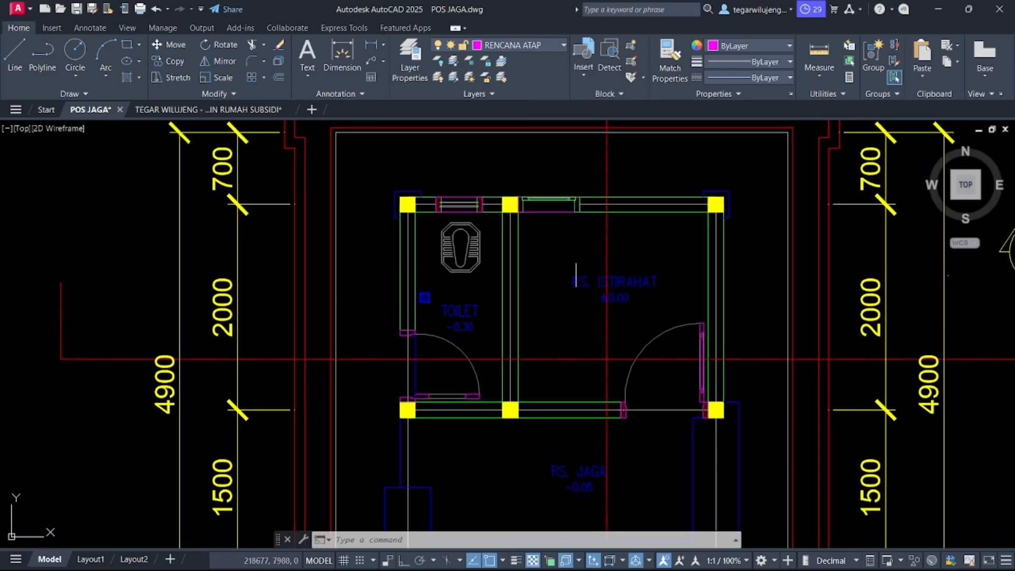
click(493, 46)
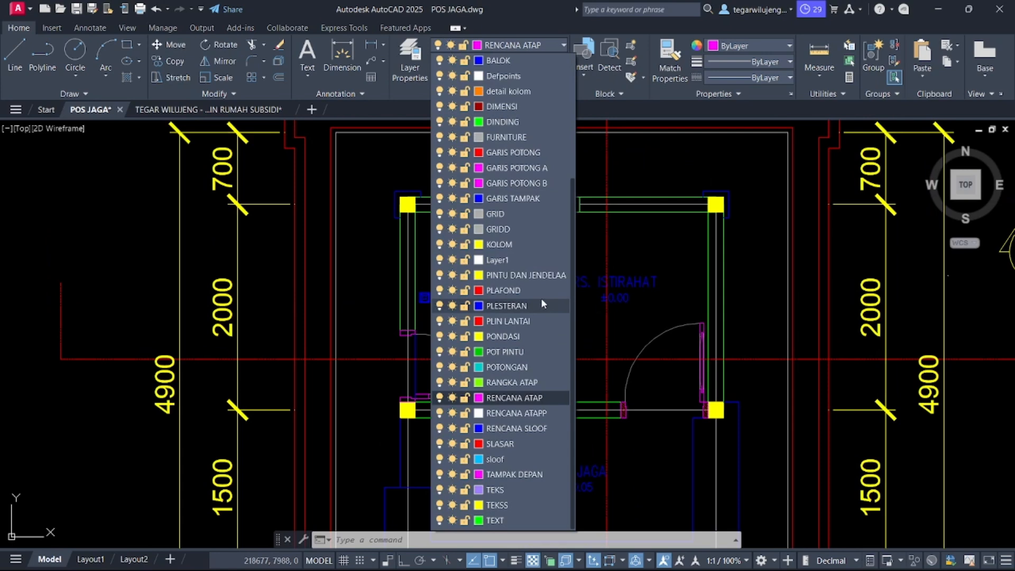
click(542, 275)
key(Return)
scroll(537, 164, up, 2)
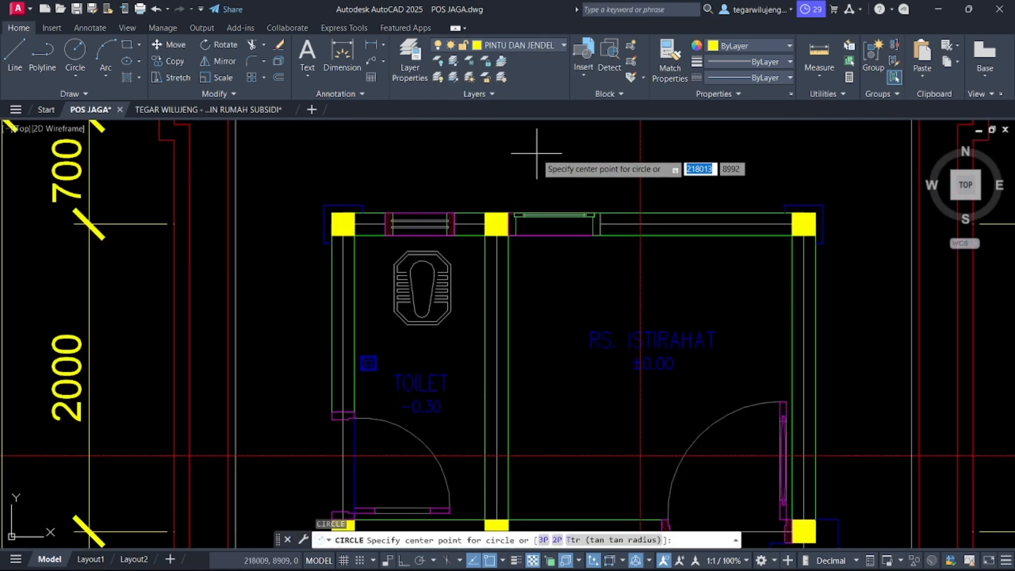
click(536, 153)
click(553, 174)
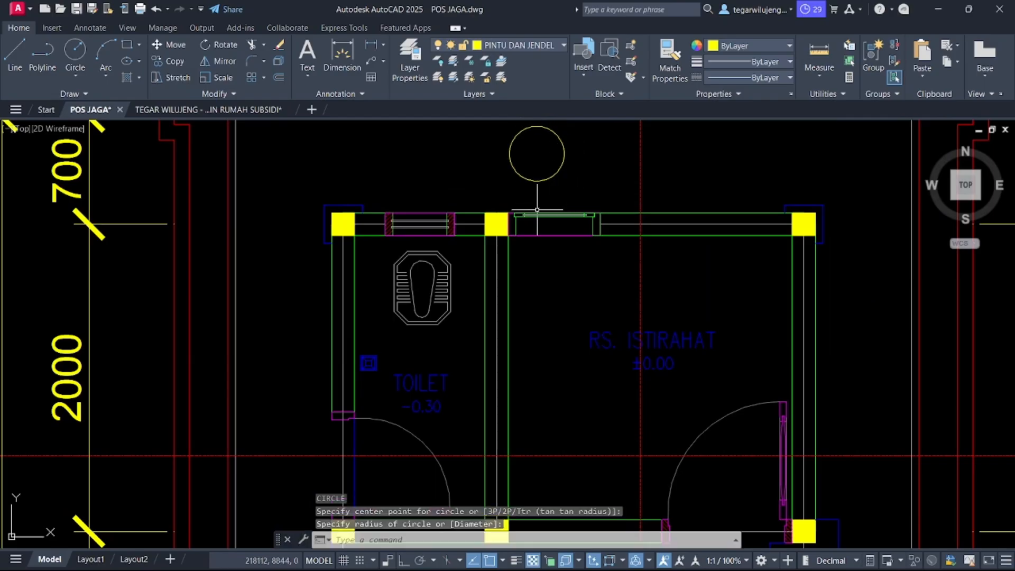
scroll(526, 238, down, 10)
scroll(527, 238, up, 10)
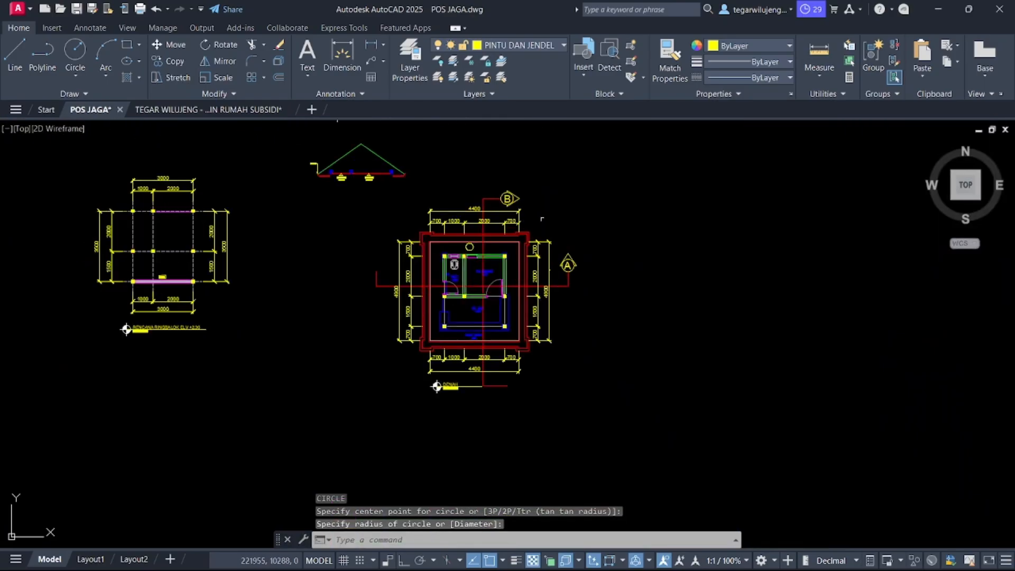
key(Escape)
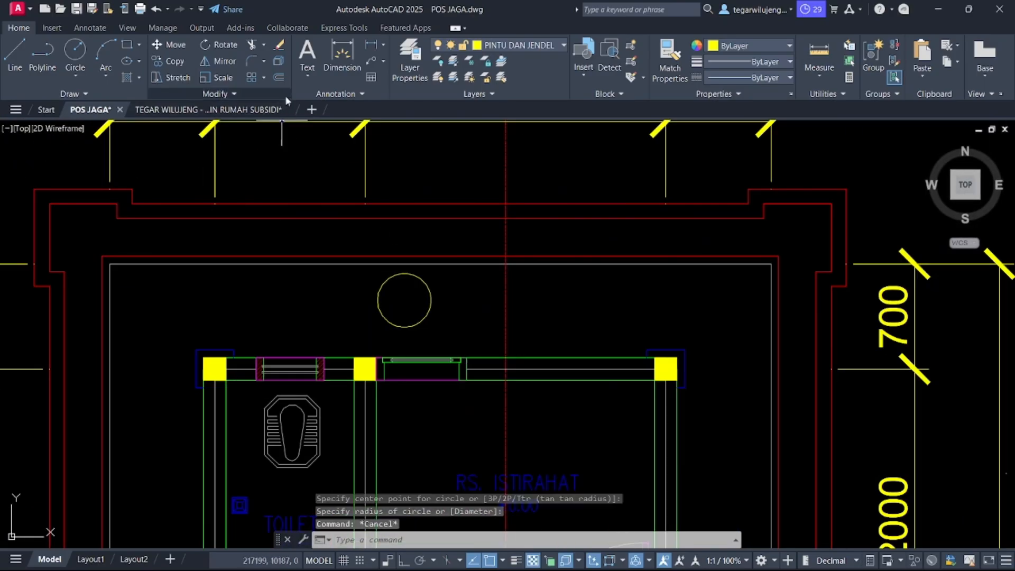
Step: Add the multiline text J1 with a height of 100 inside the circle above the rest room window
click(306, 57)
scroll(408, 292, up, 5)
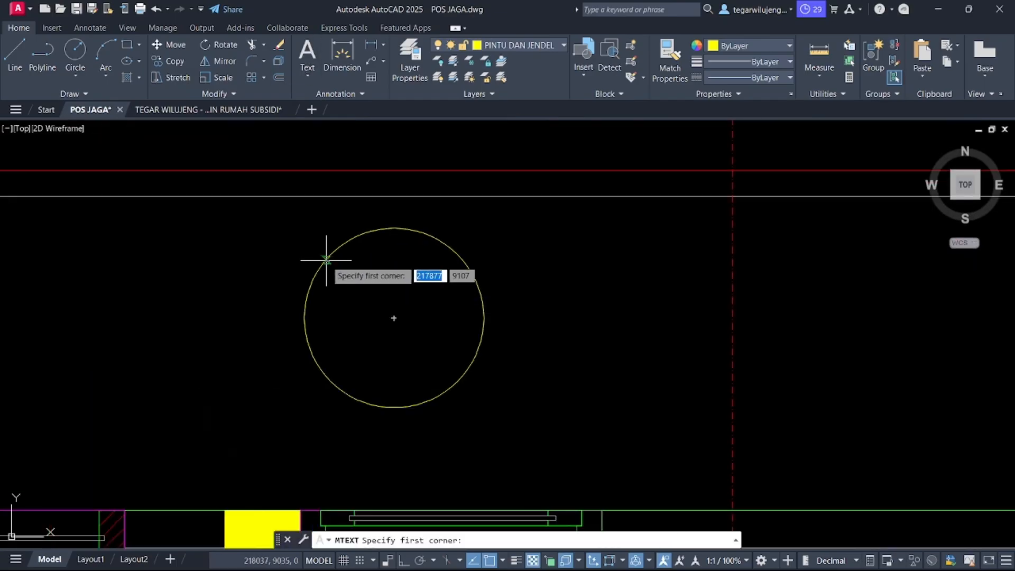
click(328, 259)
click(453, 384)
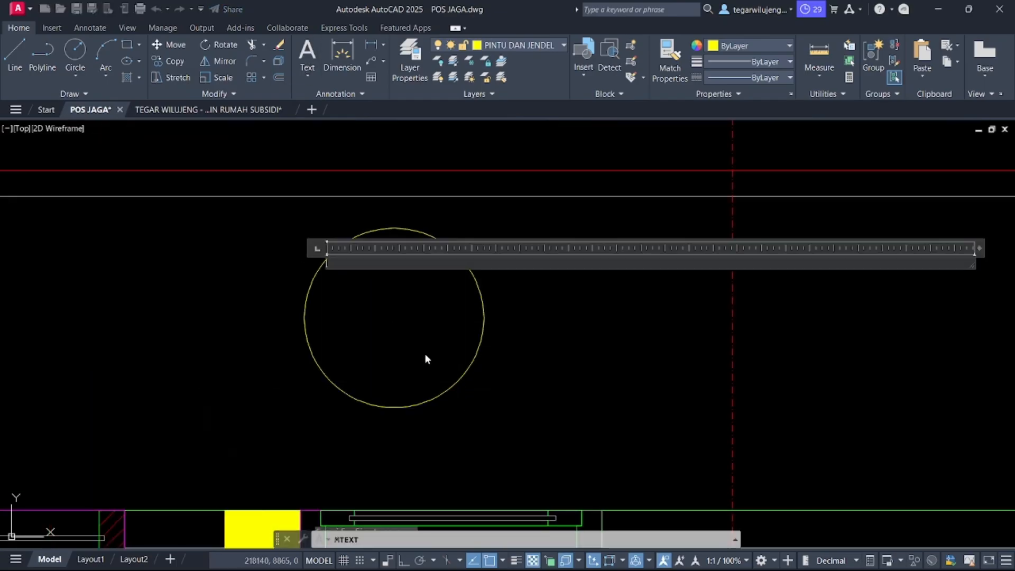
text(J1)
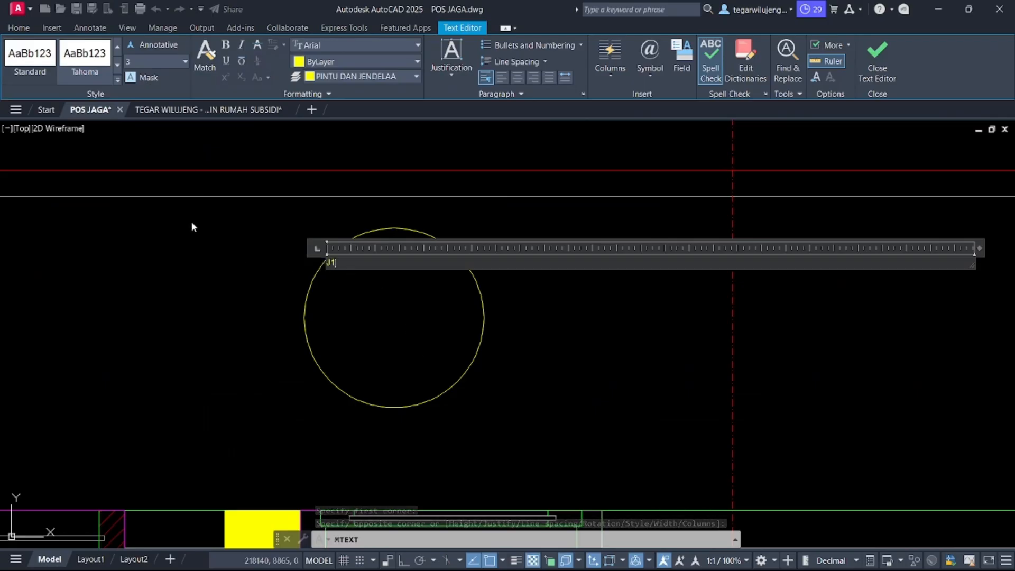
click(158, 63)
text(100)
key(Return)
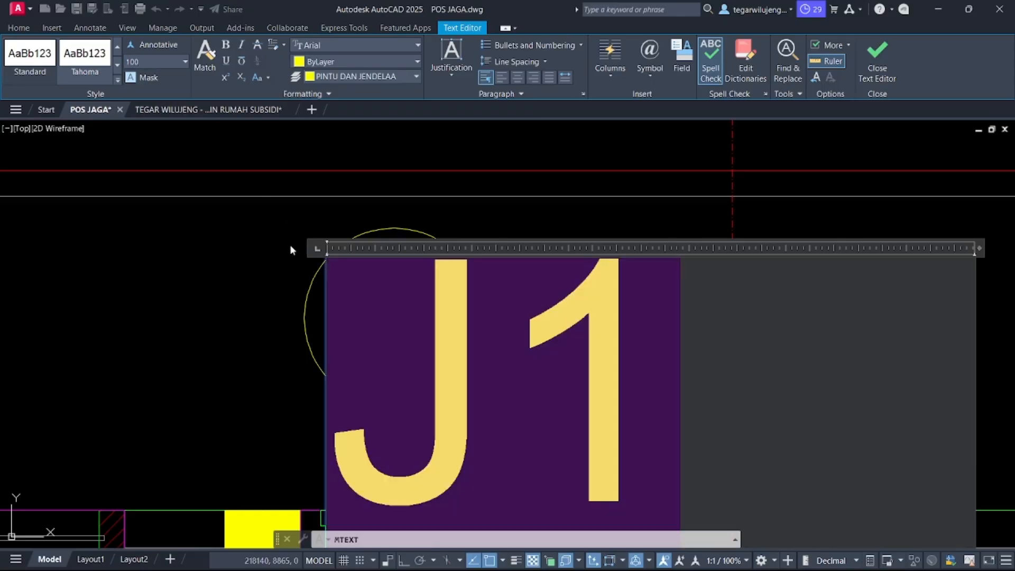
click(290, 227)
Step: Move the J1 text to the middle of its circle
scroll(317, 317, down, 2)
drag(363, 302, 364, 318)
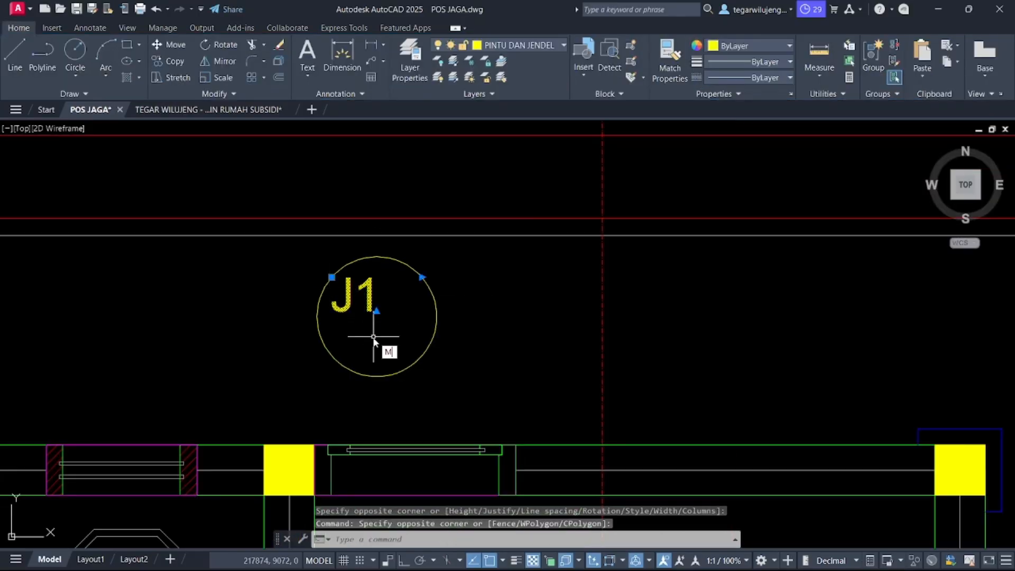
key(Return)
click(331, 313)
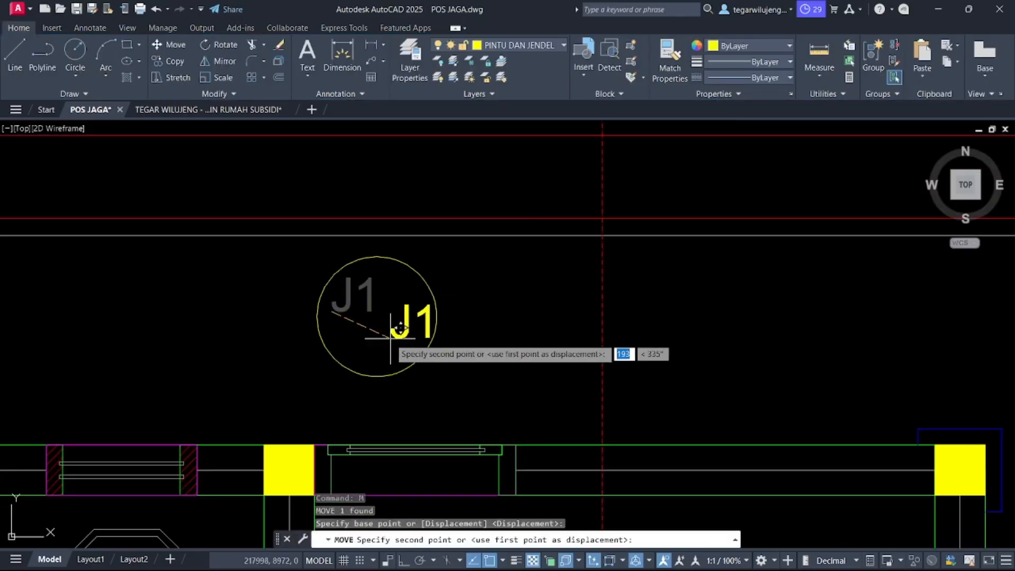
click(355, 336)
scroll(352, 333, down, 3)
middle_drag(431, 290, 506, 268)
click(504, 268)
click(490, 280)
scroll(505, 262, up, 3)
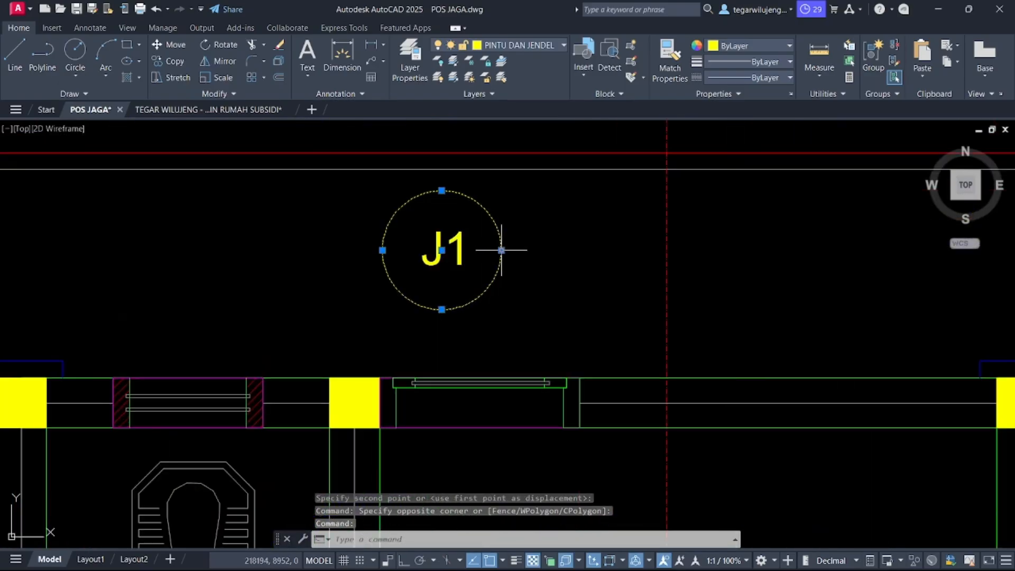
click(501, 250)
key(Escape)
Step: Move the J1 text together with its circle down so the label sits just above the rest room window
scroll(482, 250, down, 3)
click(537, 285)
click(416, 228)
key(Return)
click(455, 257)
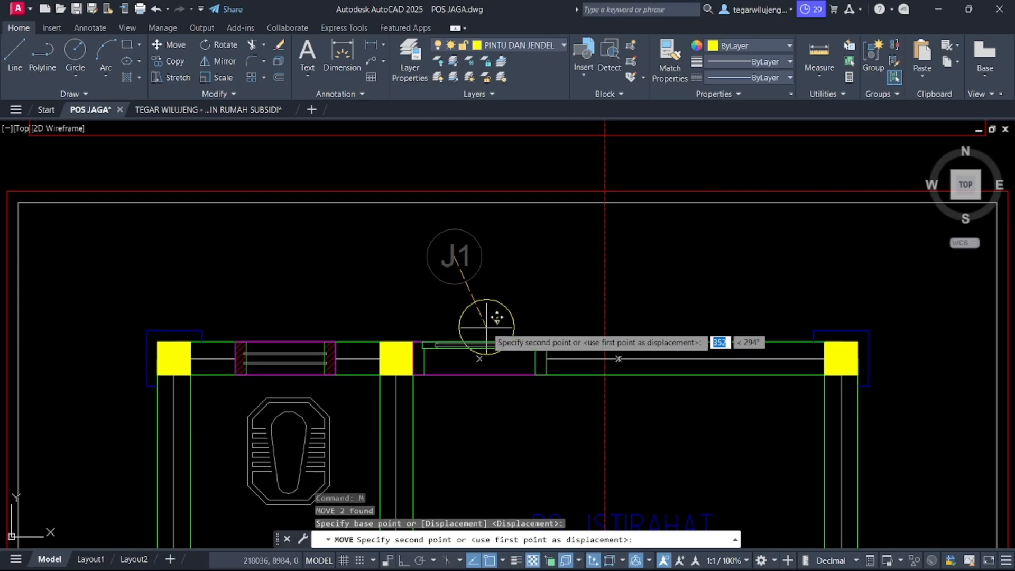
click(477, 299)
Step: Copy the circled J1 label above the toilet window and beside the rest room and toilet doors
click(519, 321)
click(419, 251)
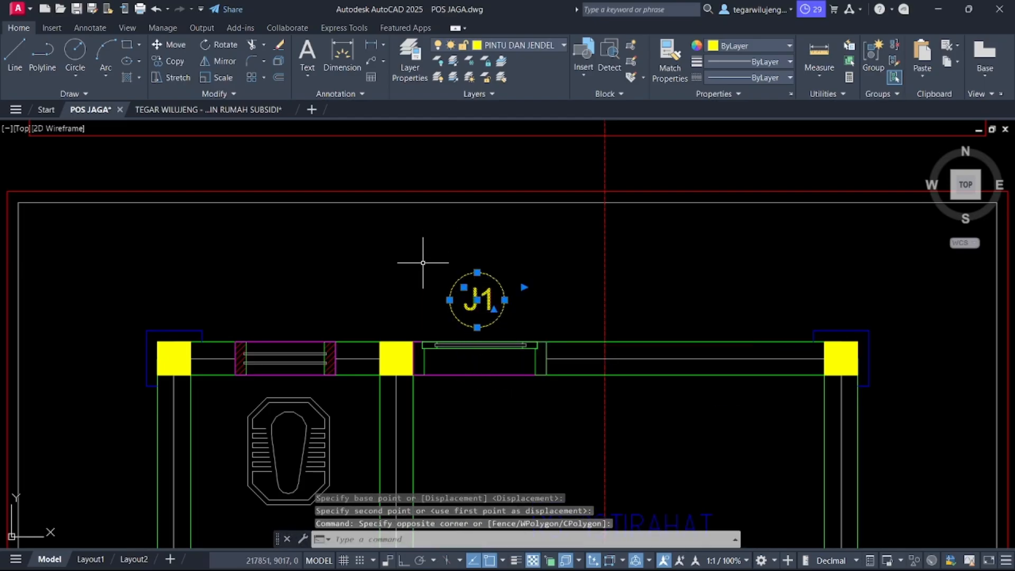
key(Return)
click(477, 299)
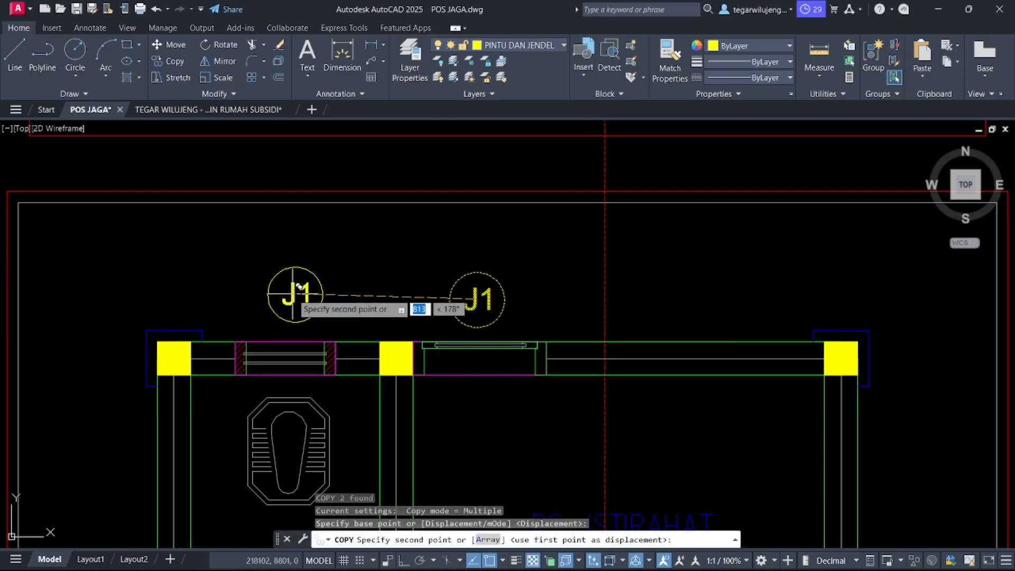
click(287, 302)
scroll(398, 154, down, 3)
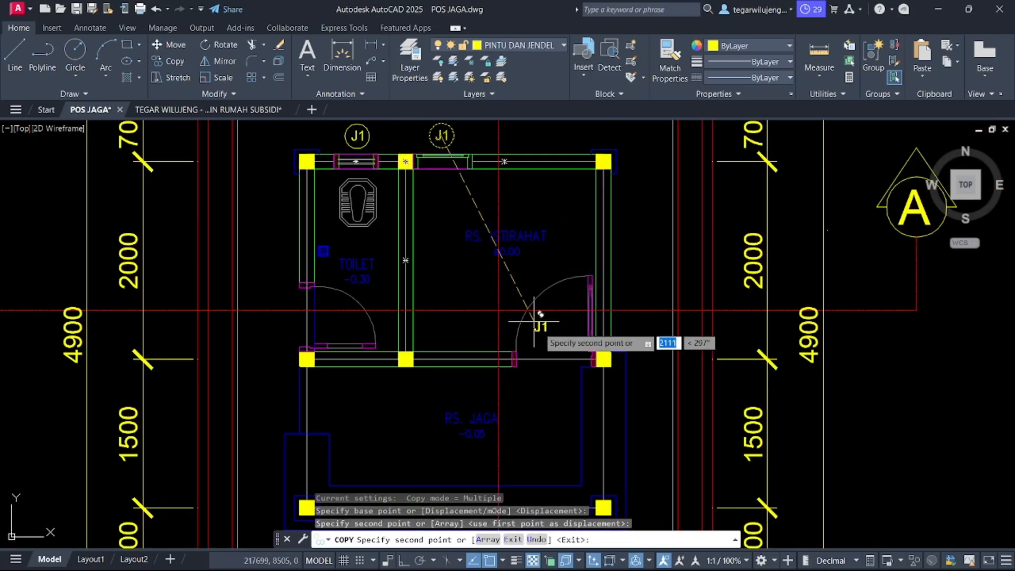
scroll(528, 339, up, 5)
click(550, 336)
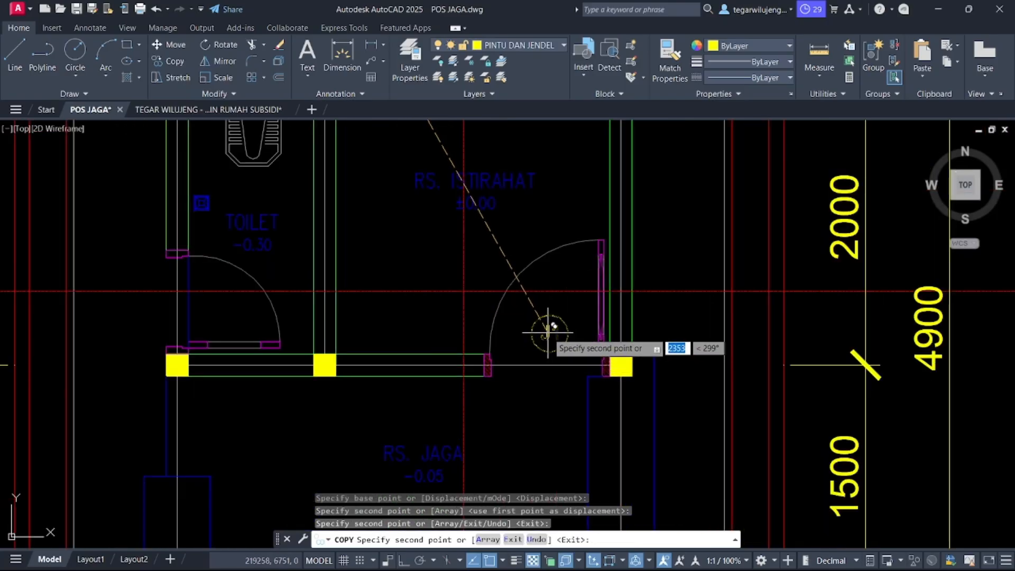
click(220, 309)
key(Escape)
Step: Change the text of the toilet door's label to P2
scroll(289, 284, down, 2)
scroll(227, 302, up, 4)
click(273, 313)
click(272, 313)
double_click(269, 313)
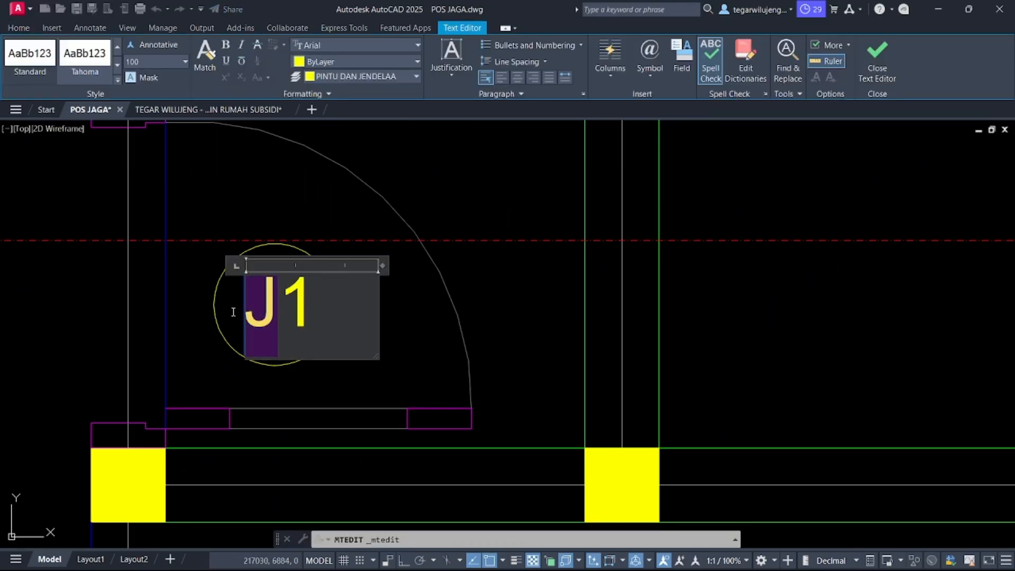
text(P2)
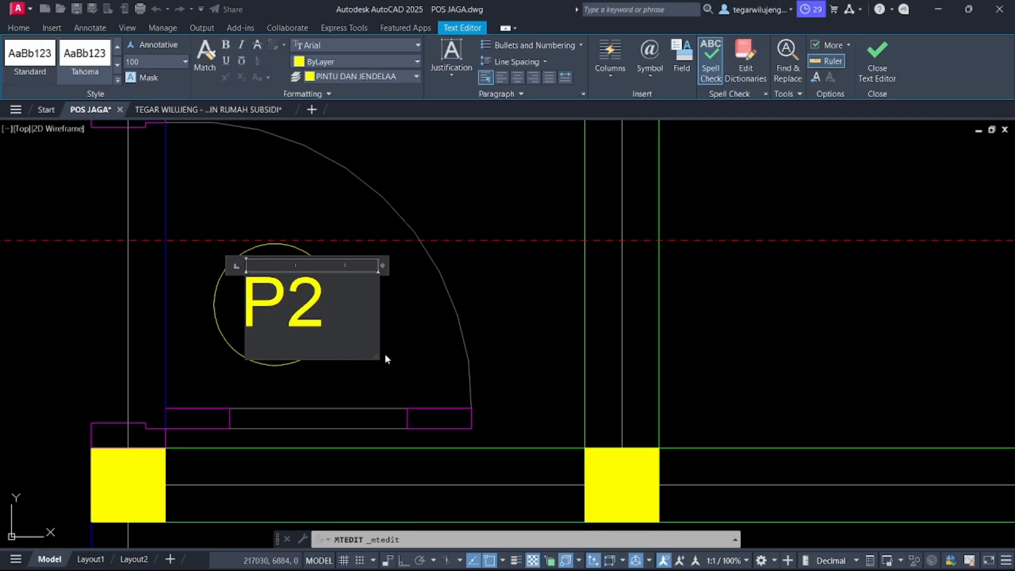
click(385, 359)
Step: Change the text of the rest room door's label to P1
scroll(403, 358, down, 3)
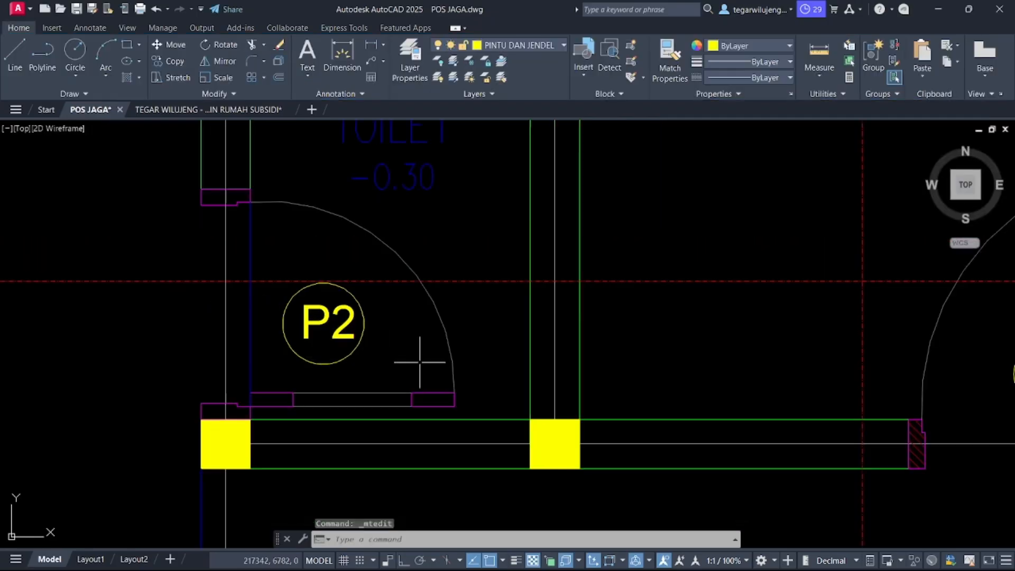
middle_drag(739, 362, 498, 321)
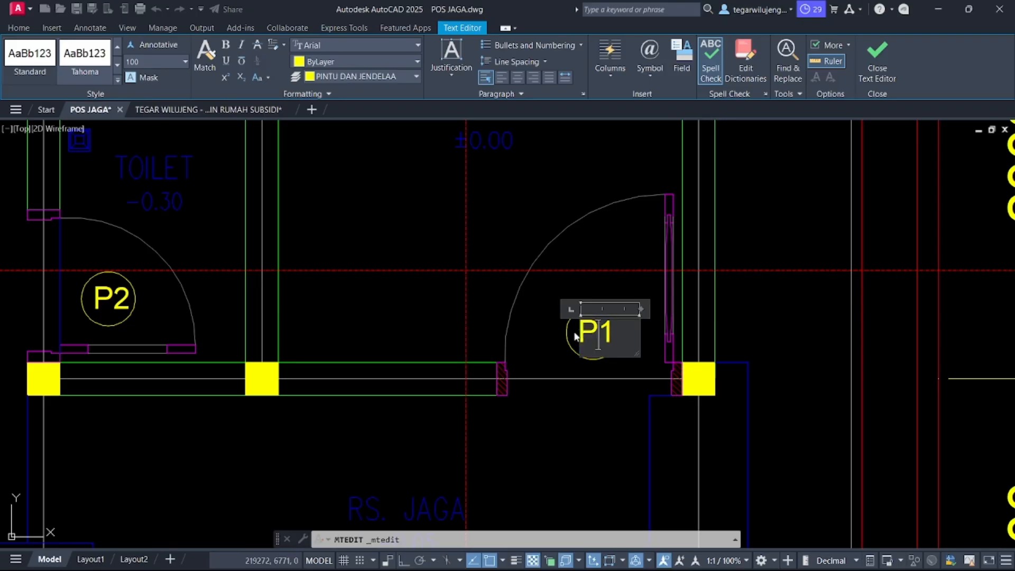
click(539, 353)
scroll(105, 296, up, 3)
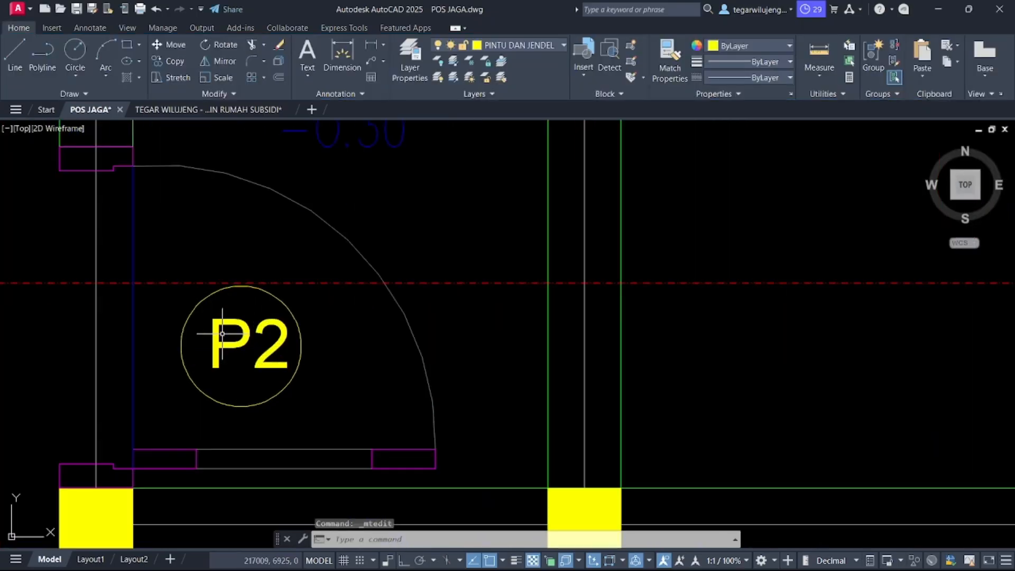
click(210, 326)
click(212, 319)
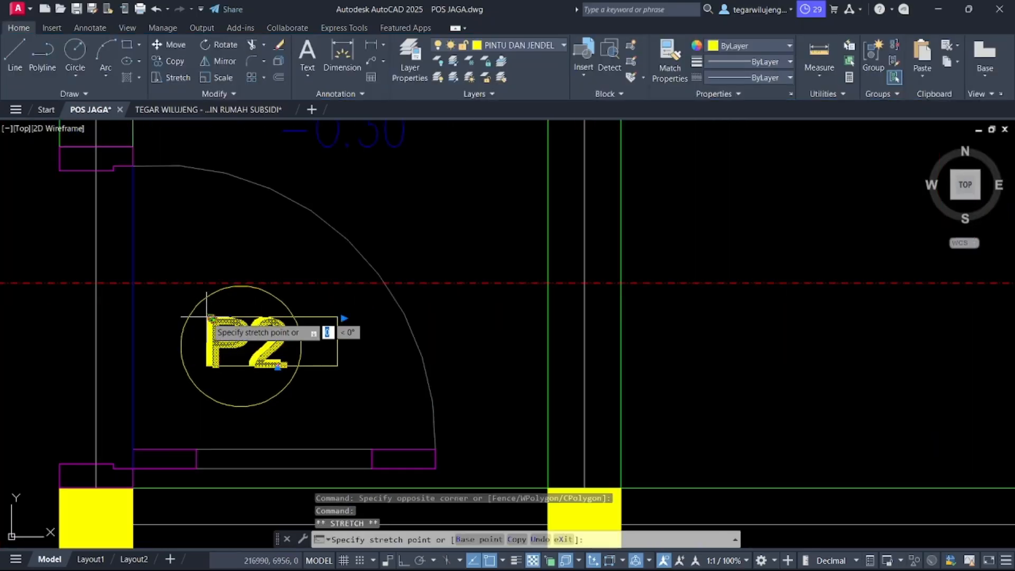
scroll(221, 331, down, 5)
key(Escape)
Step: Change the label above the toilet window to J2, matching the reference plan
middle_drag(272, 246, 327, 469)
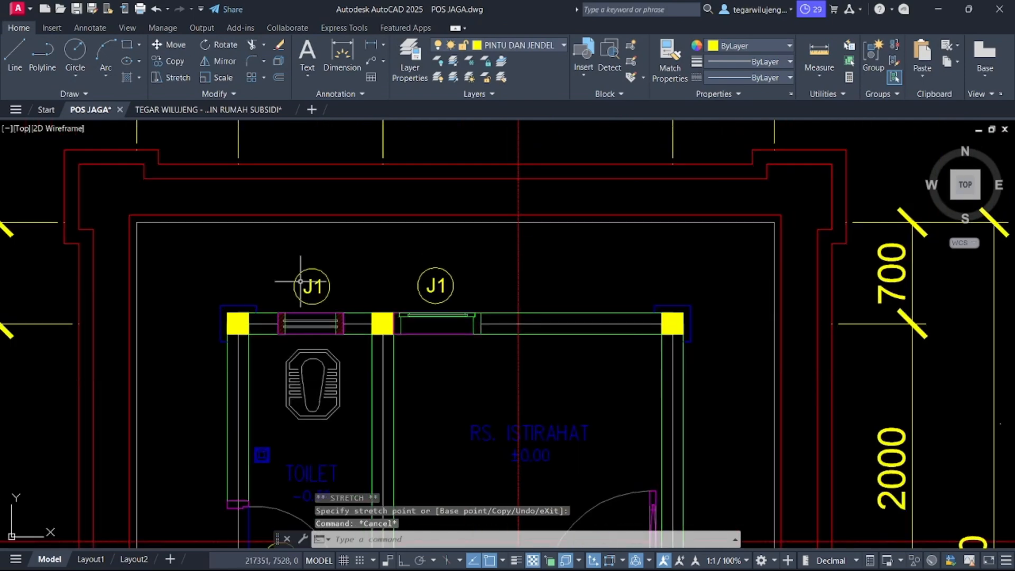
double_click(315, 288)
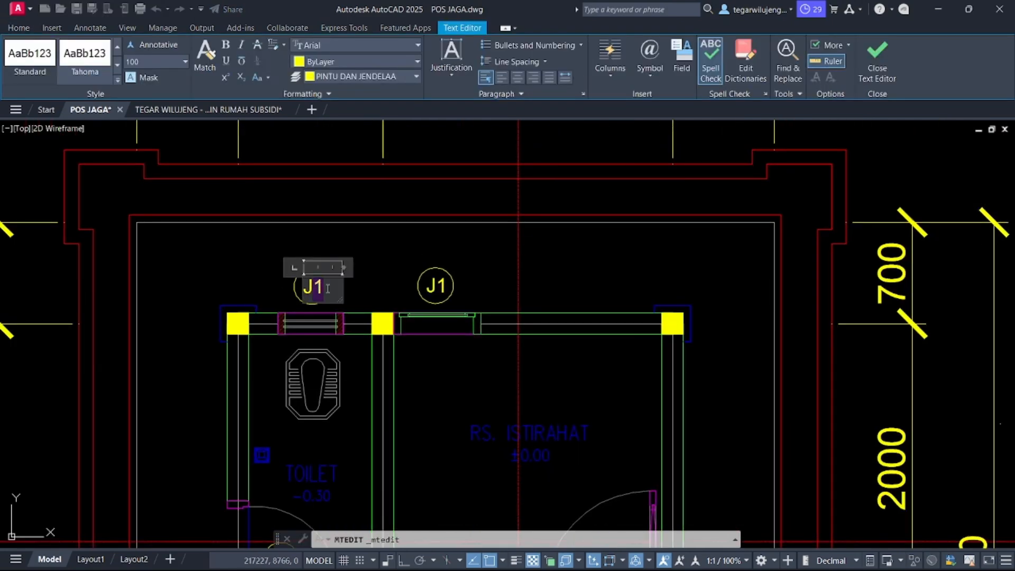
click(374, 278)
Step: Replace the roof framing plan's title TAMPAK ATAS with RENCANA ATAP, keeping the SKALA 1:50 line below it
scroll(374, 279, down, 5)
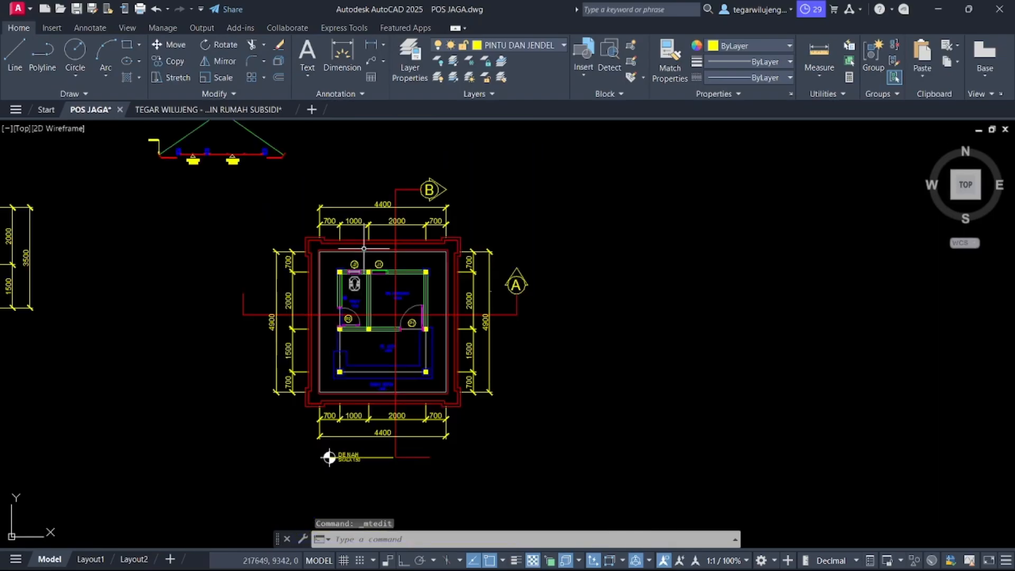
middle_drag(373, 279, 432, 527)
scroll(317, 284, up, 4)
double_click(292, 267)
scroll(378, 286, down, 9)
drag(587, 274, 273, 266)
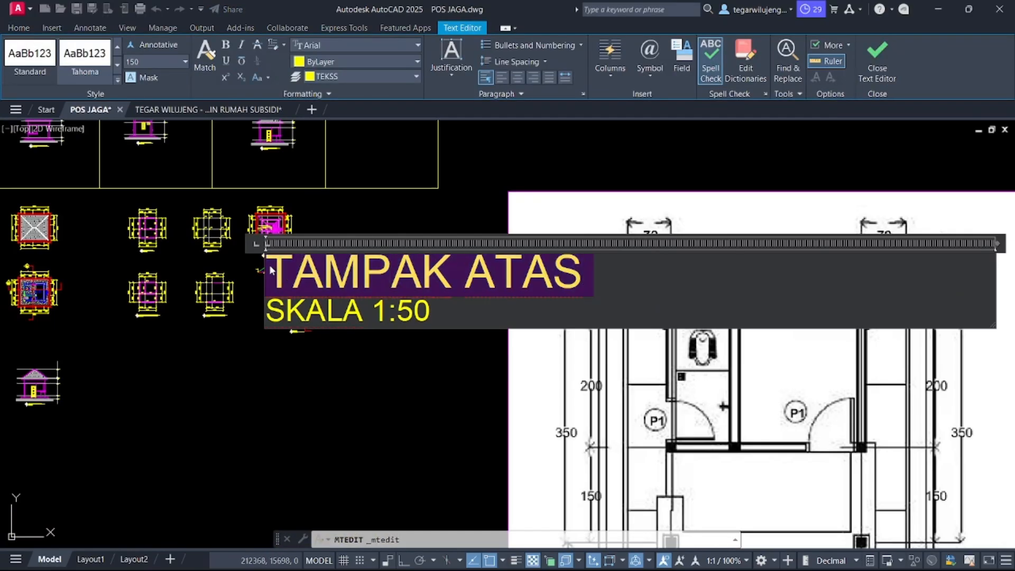
text(RENCANA ATA)
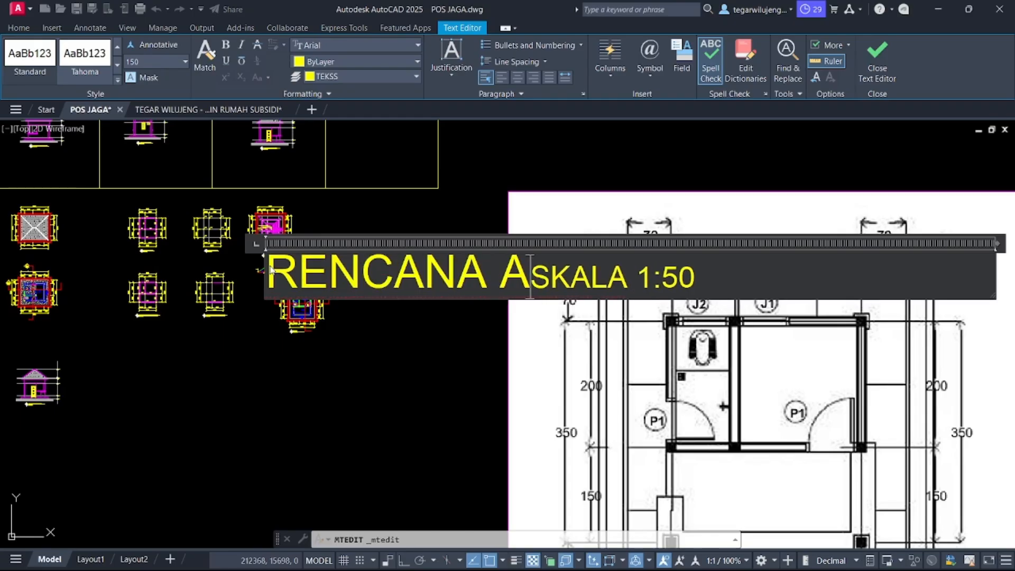
text(P)
key(Return)
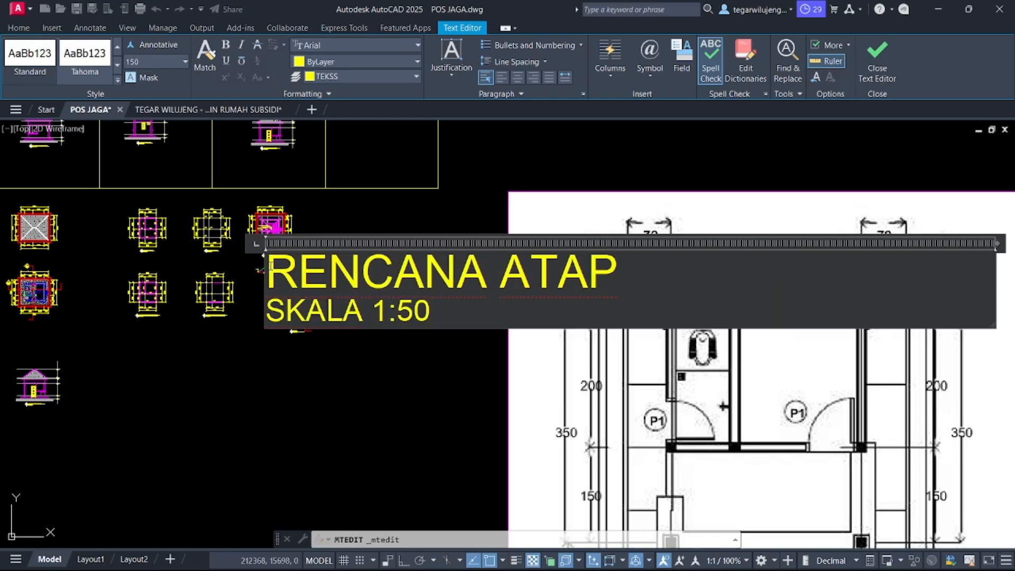
click(346, 383)
Step: Copy the RENCANA ATAP title with its symbol and line to below the door and window plan
scroll(264, 249, up, 5)
click(252, 274)
click(348, 307)
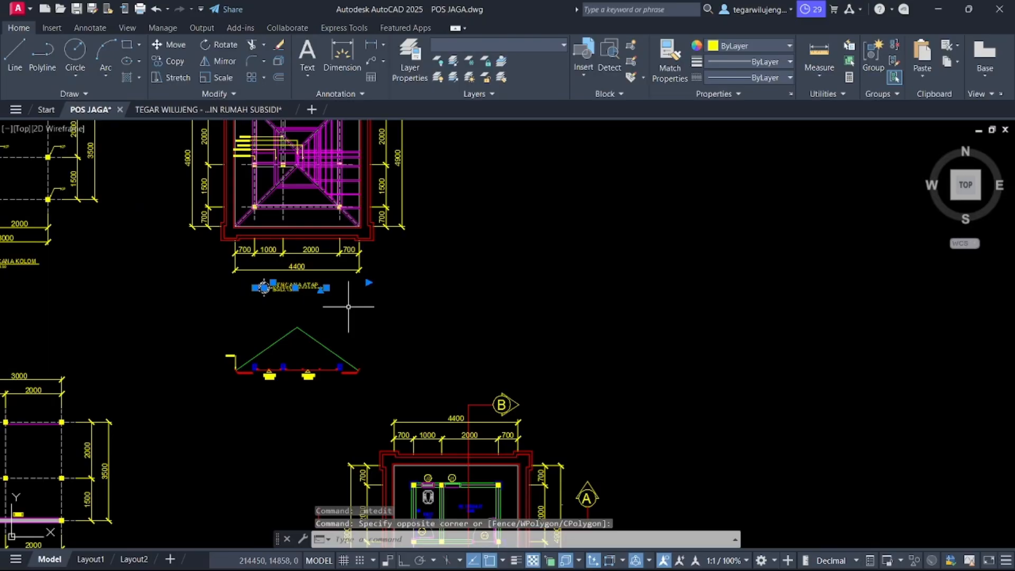
text(CO)
key(space)
click(297, 271)
middle_drag(423, 502, 471, 274)
middle_drag(515, 393, 500, 270)
scroll(487, 325, up, 3)
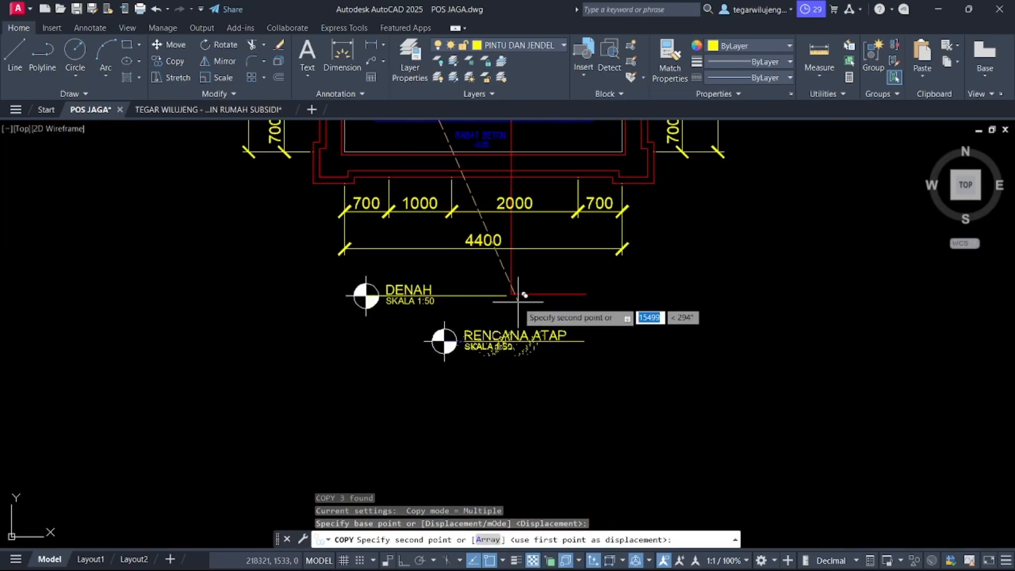
click(510, 274)
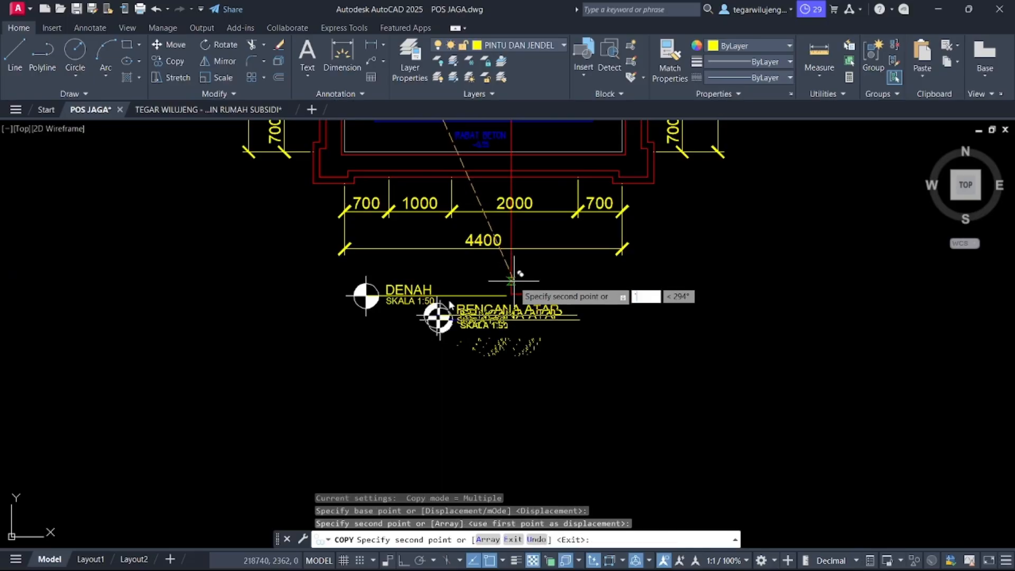
key(Escape)
Step: Delete the old DENAH title with its symbol and line below the door and window plan
scroll(423, 302, up, 3)
click(381, 324)
click(267, 232)
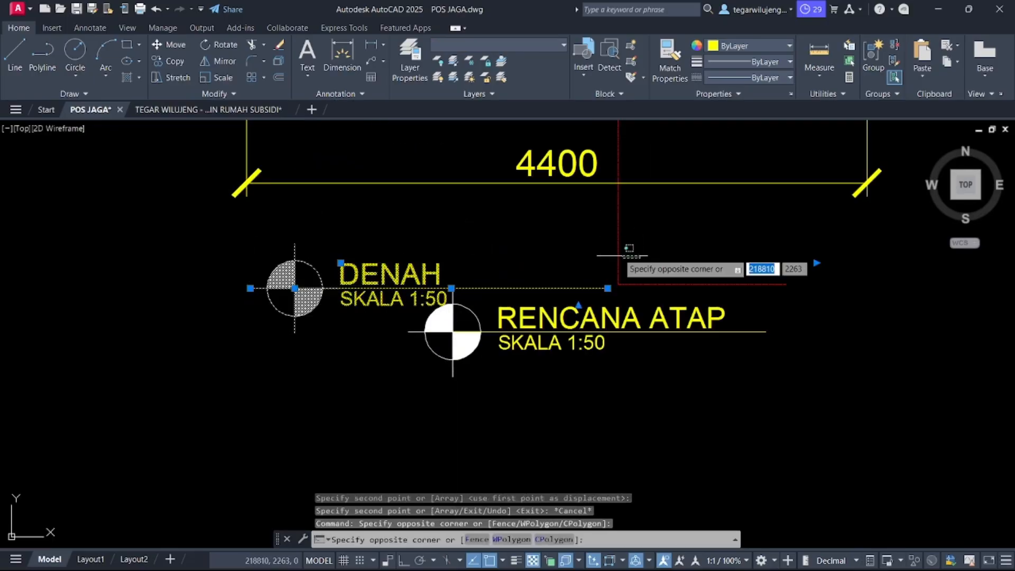
key(Delete)
Step: Delete the section A and B cut lines and their markers from the door and window plan
scroll(586, 267, down, 5)
scroll(596, 318, up, 3)
click(596, 318)
key(Delete)
scroll(596, 318, down, 5)
scroll(597, 372, up, 2)
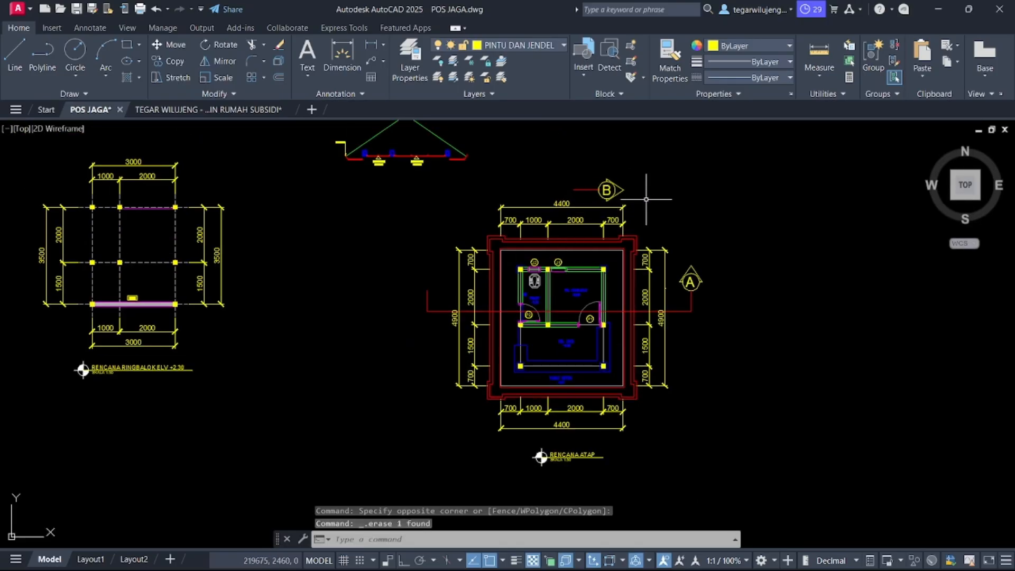
click(703, 304)
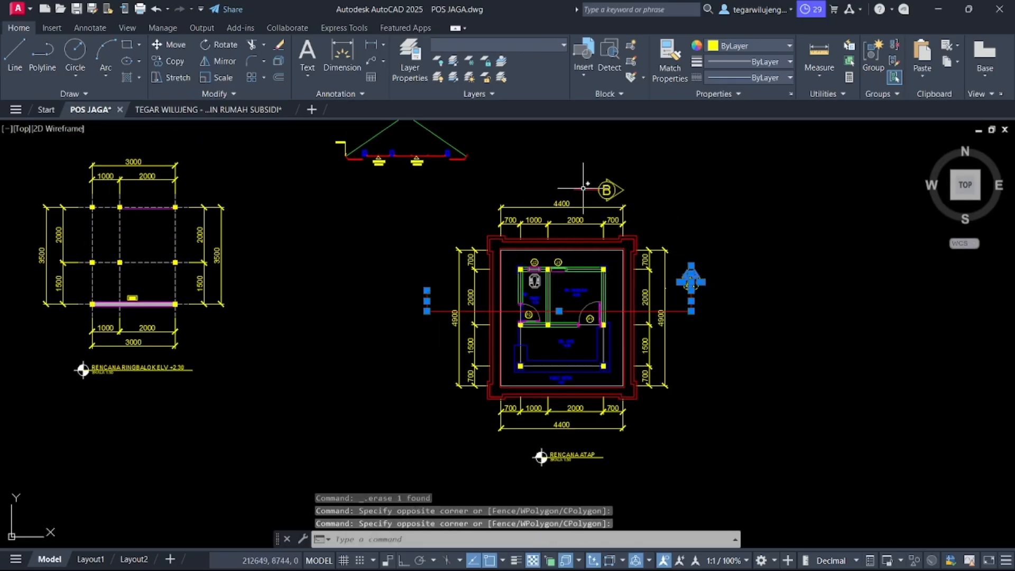
click(656, 219)
key(Delete)
Step: Replace the copied title below the door and window plan with RENCANA PINTU & JENDELA, keeping SKALA 1:50 on its own line
middle_drag(668, 210, 671, 93)
scroll(588, 311, up, 5)
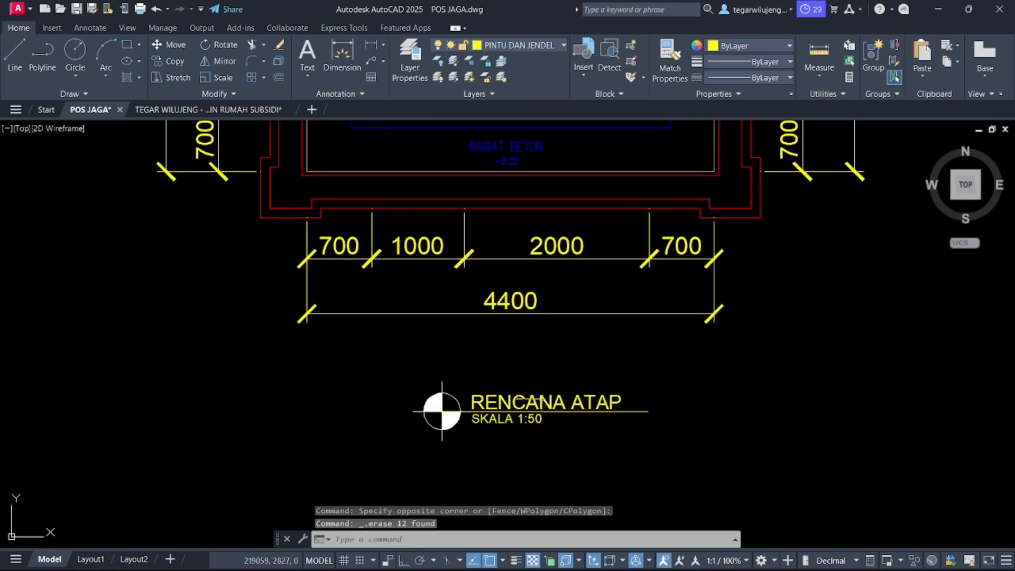
scroll(535, 405, up, 10)
double_click(535, 406)
scroll(539, 404, down, 10)
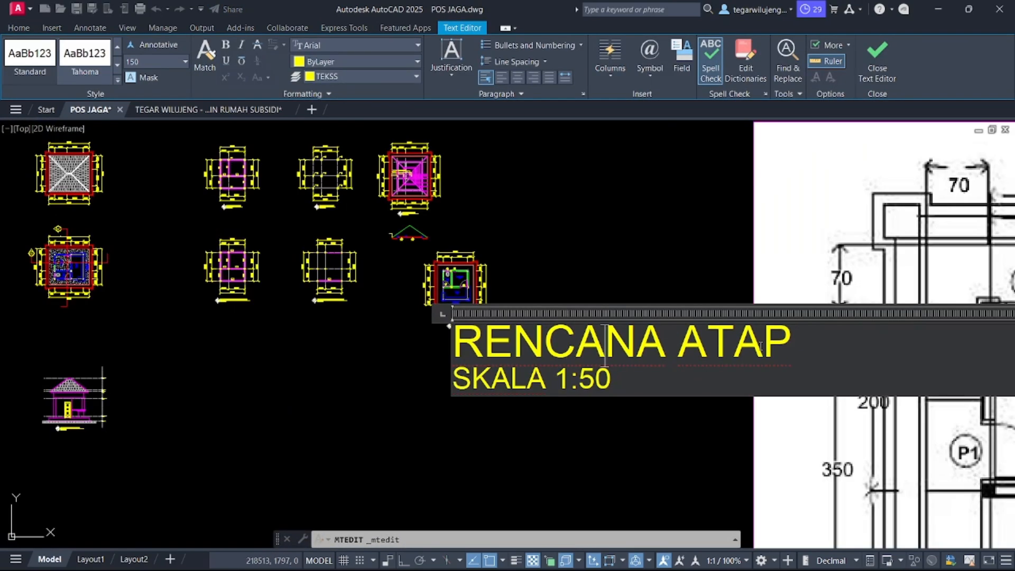
drag(814, 346, 400, 334)
text(RENCANA )
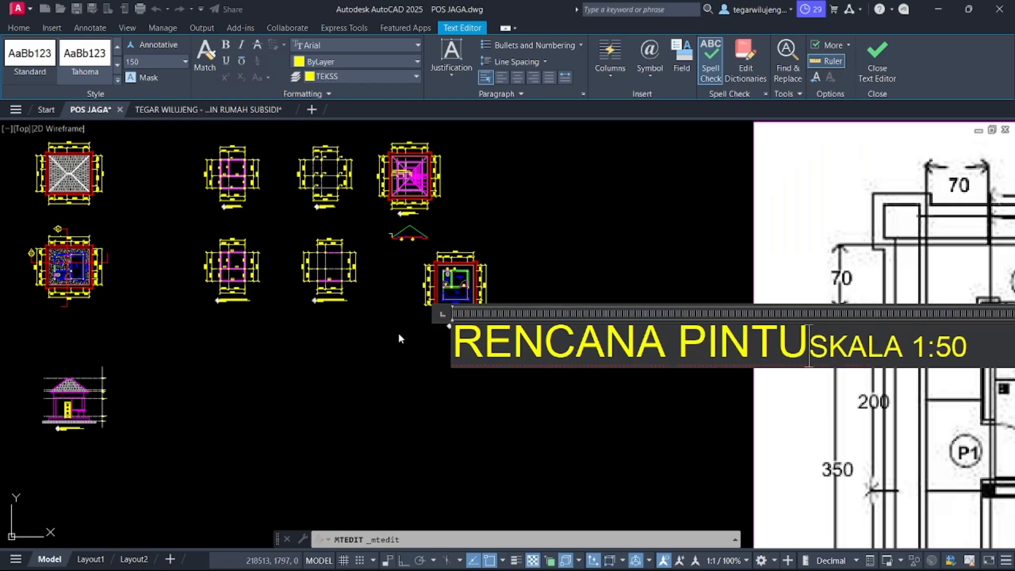
text(PINTU & JENDELA)
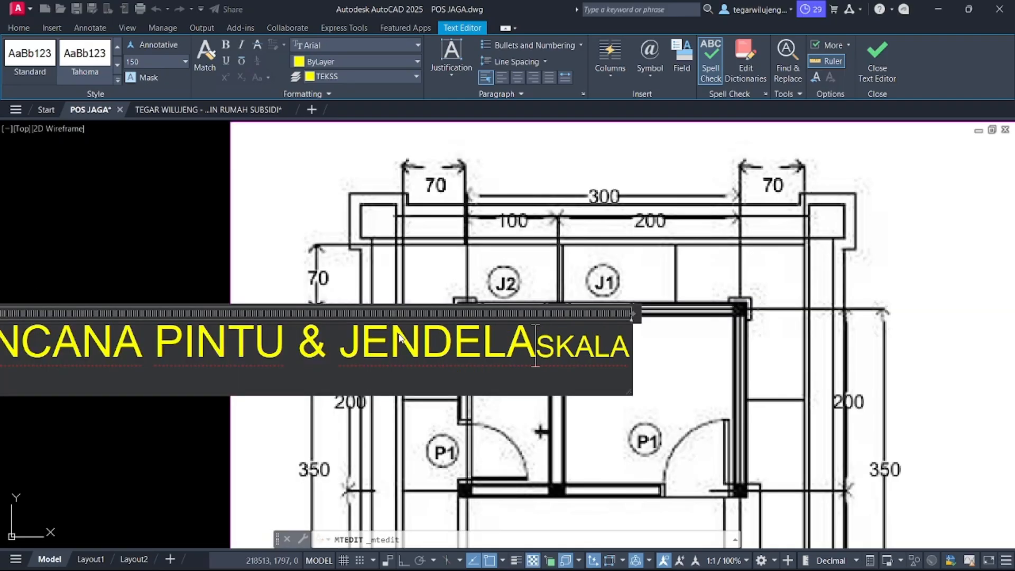
key(Return)
scroll(568, 404, down, 3)
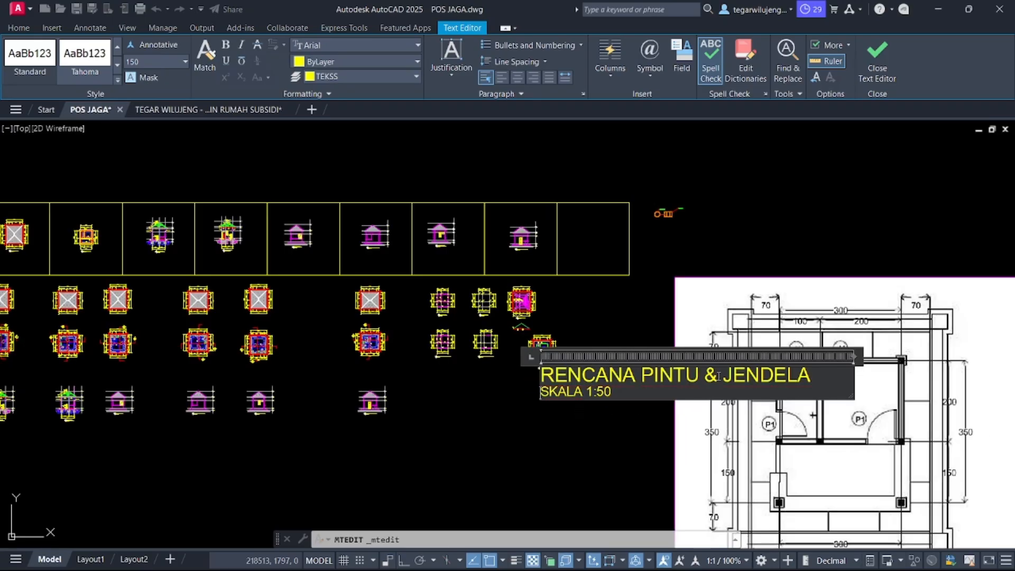
Step: Finish editing the door and window plan's title and stretch its underline to the full length of the title text
click(600, 363)
scroll(444, 293, up, 6)
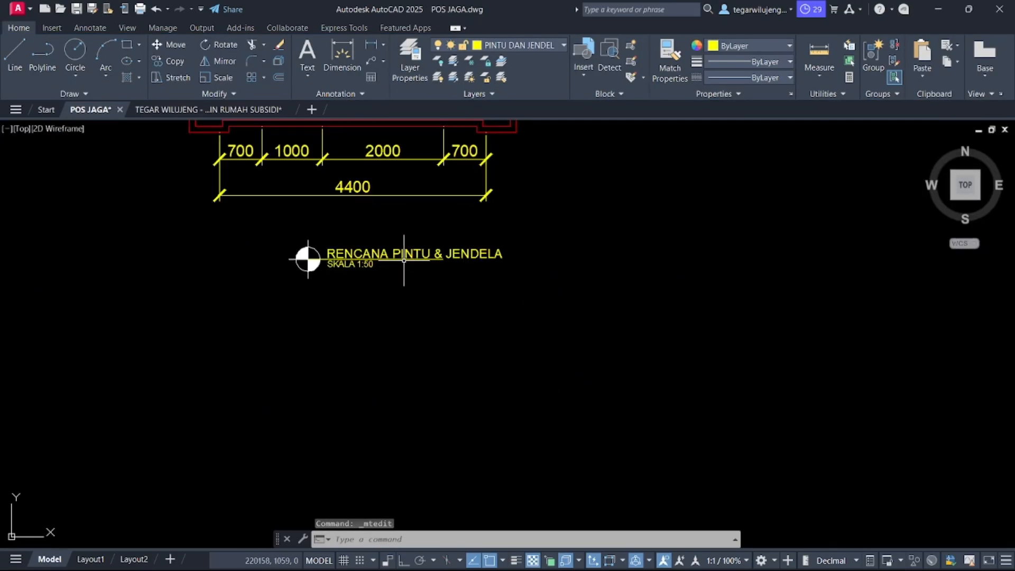
click(442, 259)
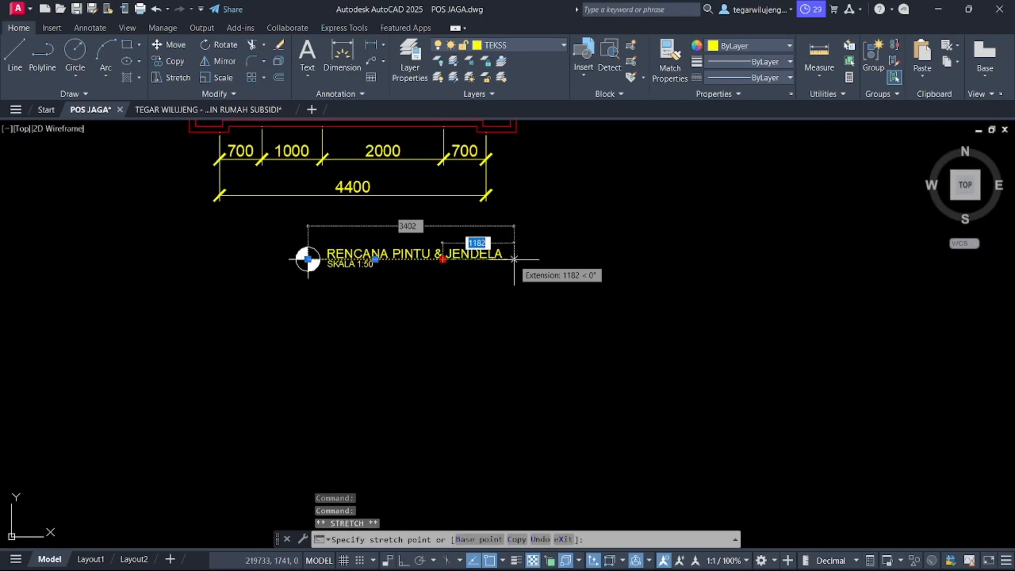
key(Escape)
Step: Move the RENCANA PINTU & JENDELA title with its symbol and line to sit closer under the door and window plan
click(245, 238)
key(Return)
click(379, 264)
click(317, 239)
scroll(378, 306, down, 4)
scroll(377, 306, down, 5)
middle_drag(378, 307, 395, 283)
click(306, 189)
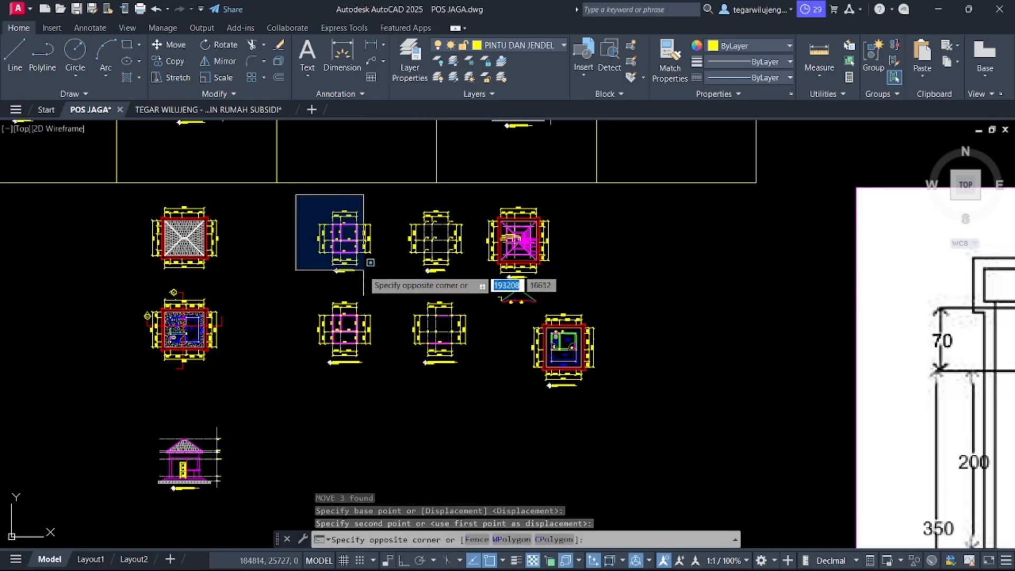
scroll(354, 260, down, 3)
key(Escape)
Step: Move the small orange detail above the PDF reference horizontally to the right, toward the reference's far side
middle_drag(480, 190, 484, 189)
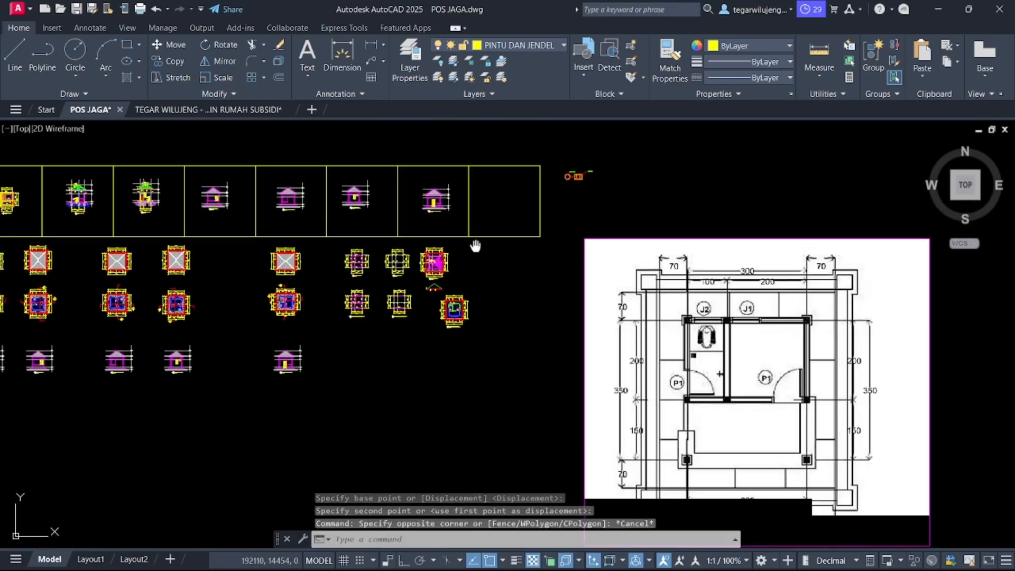
click(551, 149)
key(Return)
click(584, 195)
click(851, 193)
key(Escape)
Step: Move all the working drawings below the row of frames straight down to make room for a second frame row
mouse_move(458, 198)
middle_down()
mouse_move(616, 219)
mouse_move(691, 199)
mouse_move(554, 283)
mouse_move(313, 220)
middle_up()
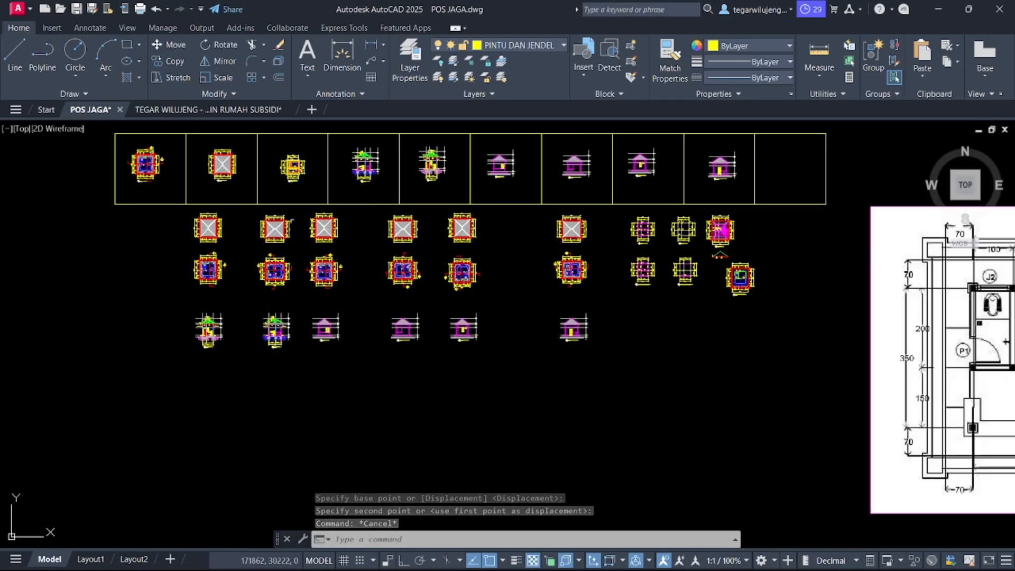
click(178, 208)
click(795, 416)
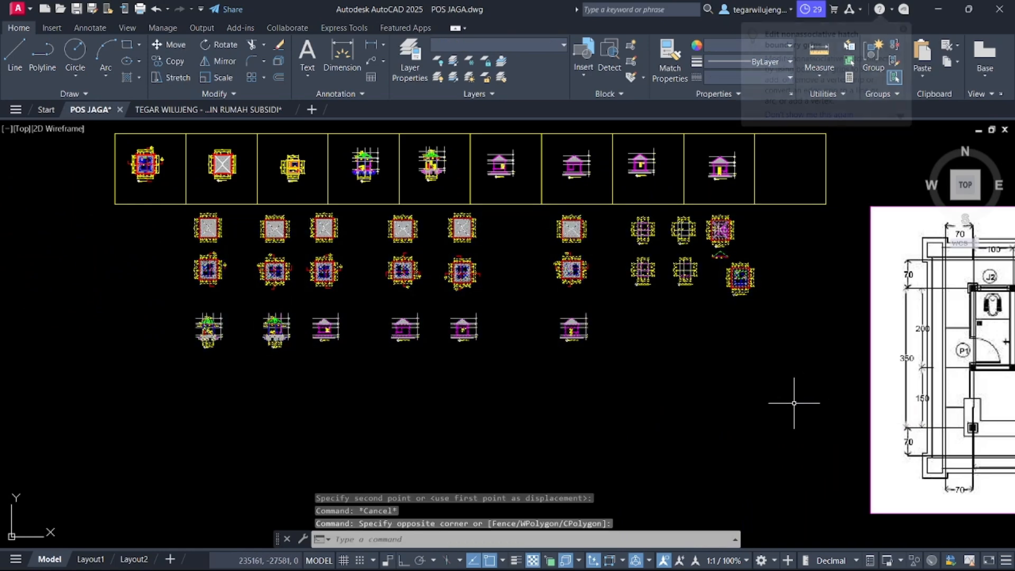
text(m)
key(Return)
middle_drag(693, 383, 665, 214)
click(666, 214)
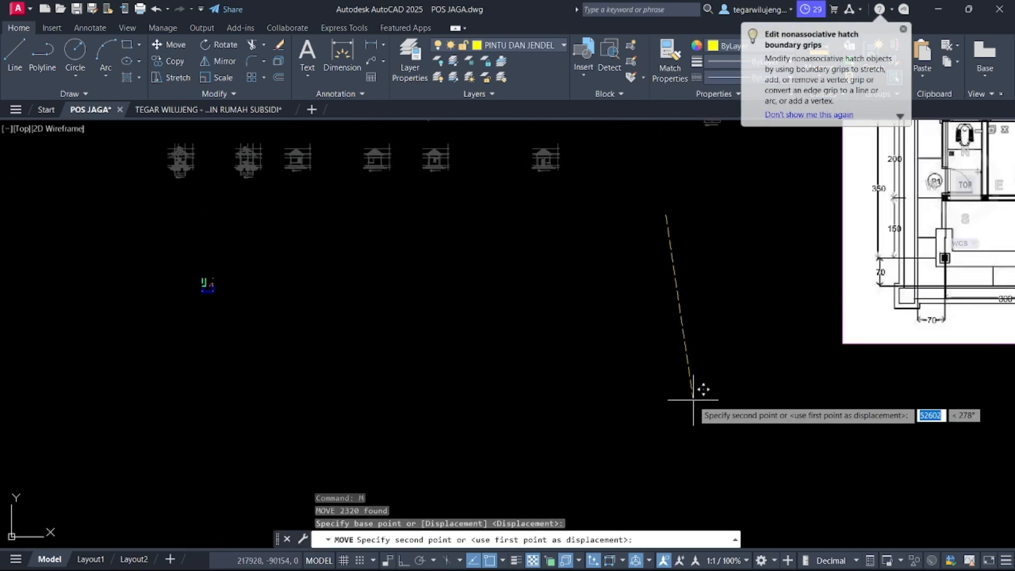
click(694, 398)
scroll(509, 283, down, 3)
Step: Copy the row of ten empty sheet frames directly below itself so the two rows share an edge
scroll(510, 283, up, 4)
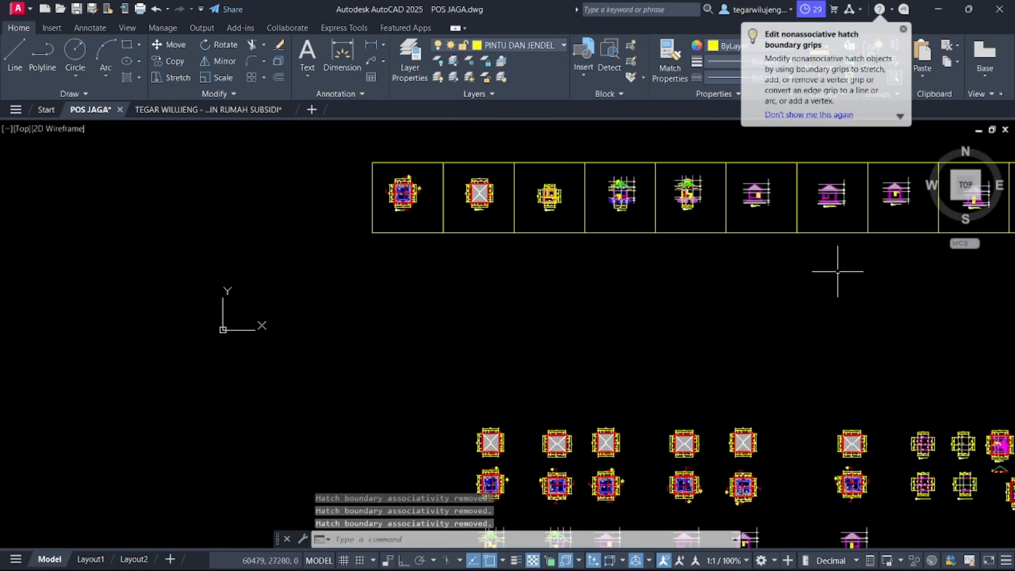
middle_drag(844, 271, 678, 288)
click(870, 283)
click(244, 247)
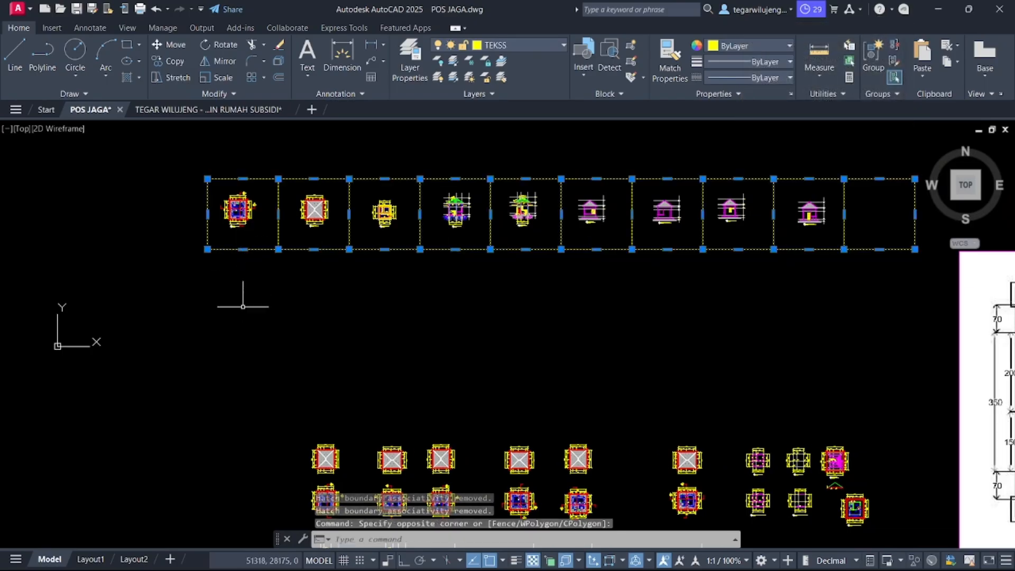
key(Return)
click(207, 180)
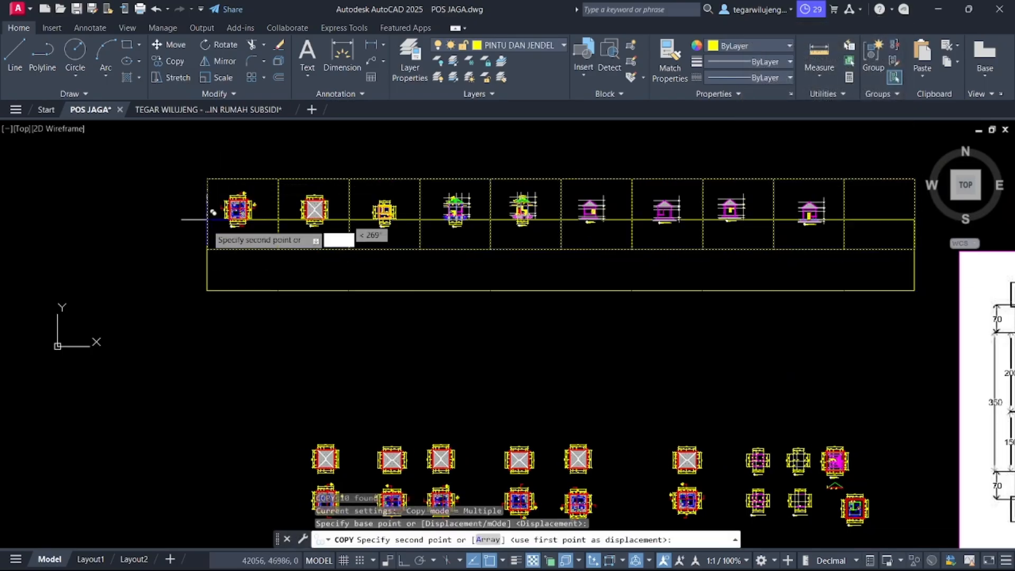
scroll(233, 276, down, 3)
key(Escape)
Step: Copy the upper magenta beam plan with its title and dimensions into the first frame of the second row
scroll(430, 306, up, 5)
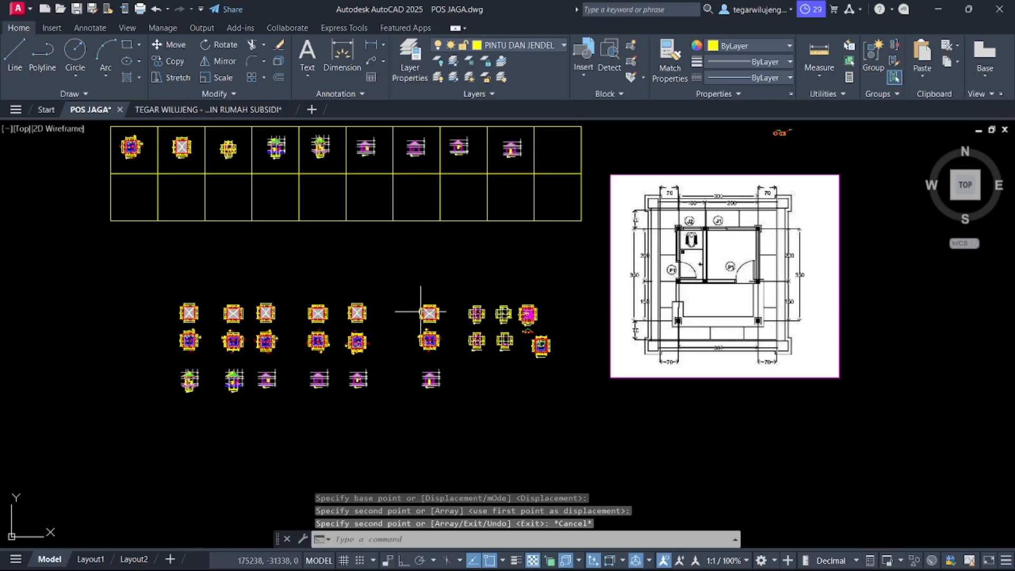
click(479, 290)
click(515, 349)
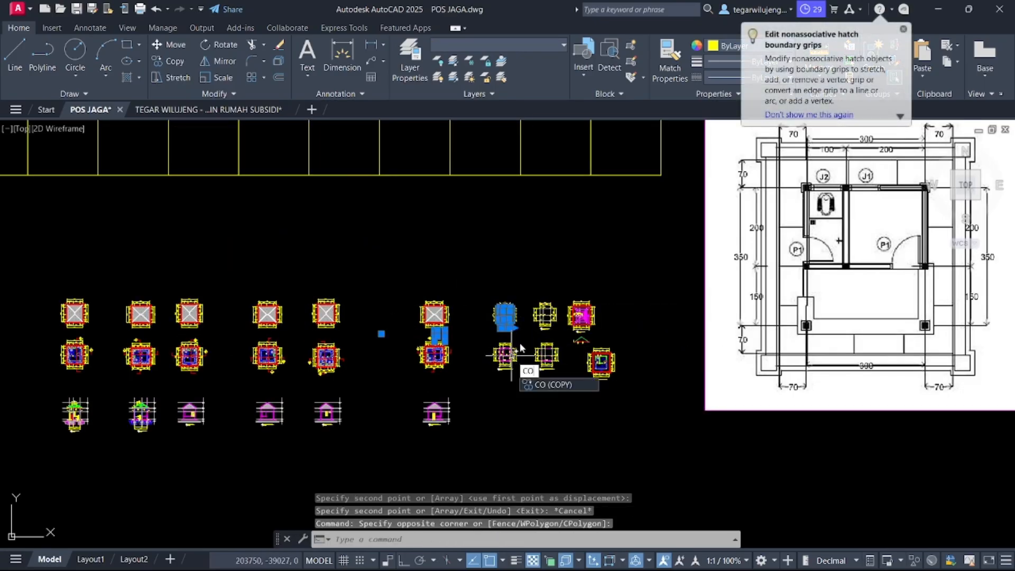
key(Return)
click(505, 315)
scroll(505, 316, down, 3)
scroll(296, 228, up, 3)
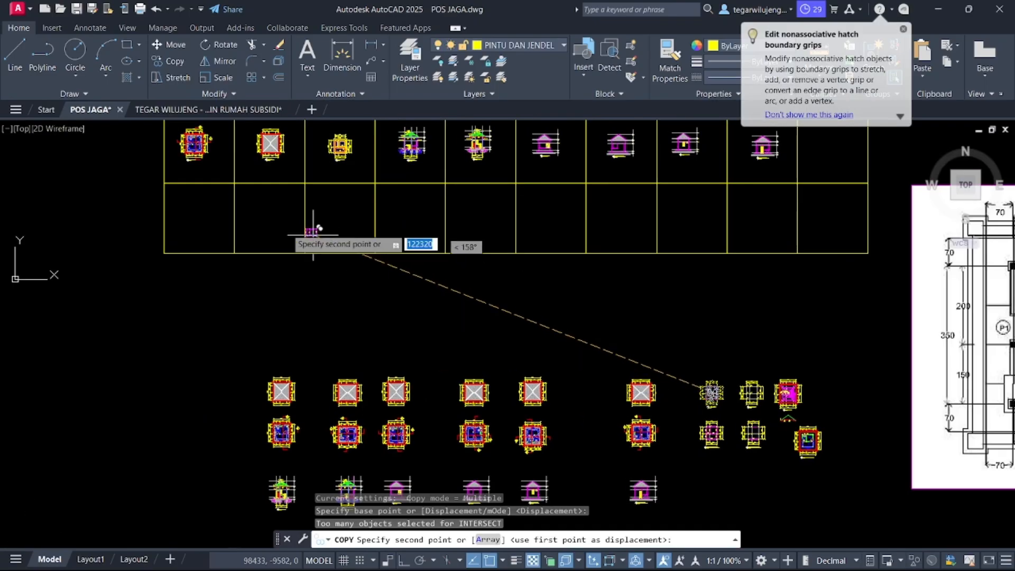
click(193, 214)
key(Escape)
Step: Copy the upper yellow grid plan with its title and dimensions into the second frame of the second row
click(736, 381)
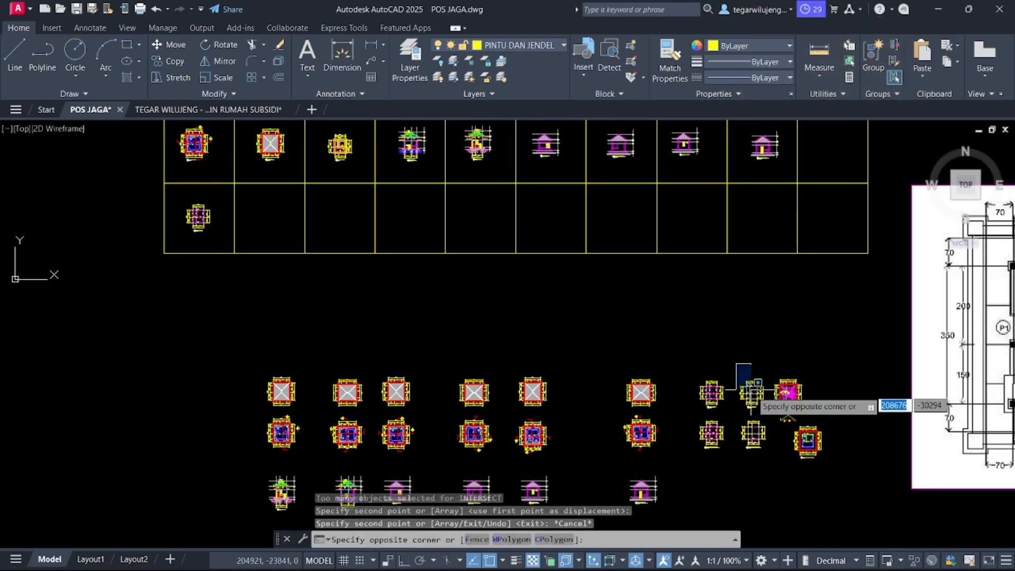
click(771, 415)
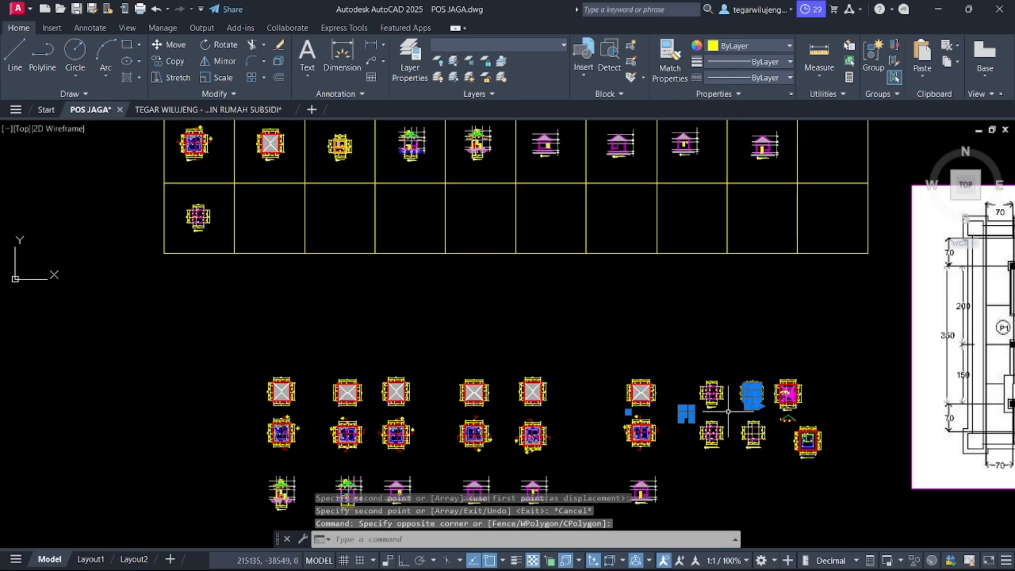
text(co)
key(Return)
click(740, 392)
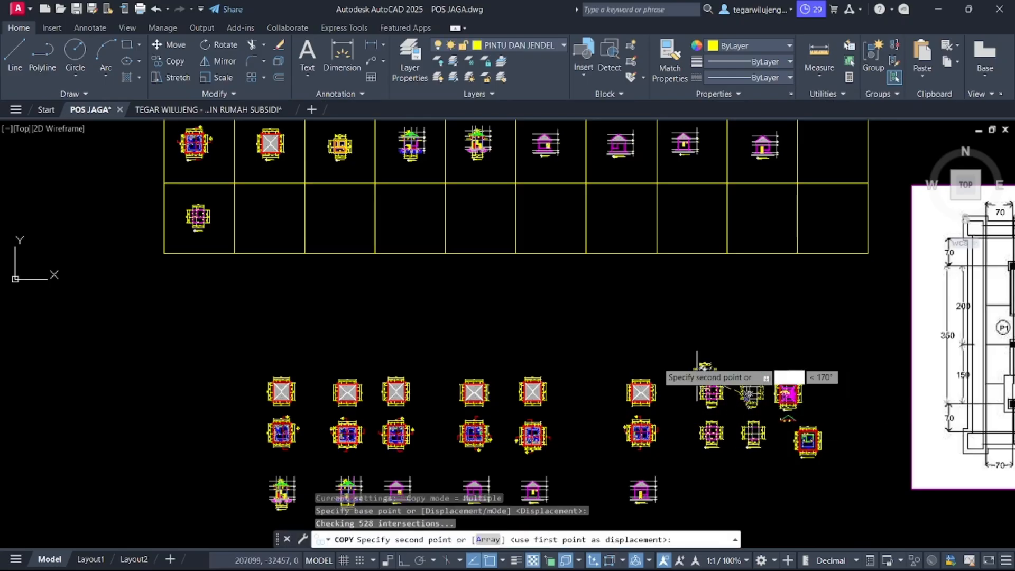
click(269, 213)
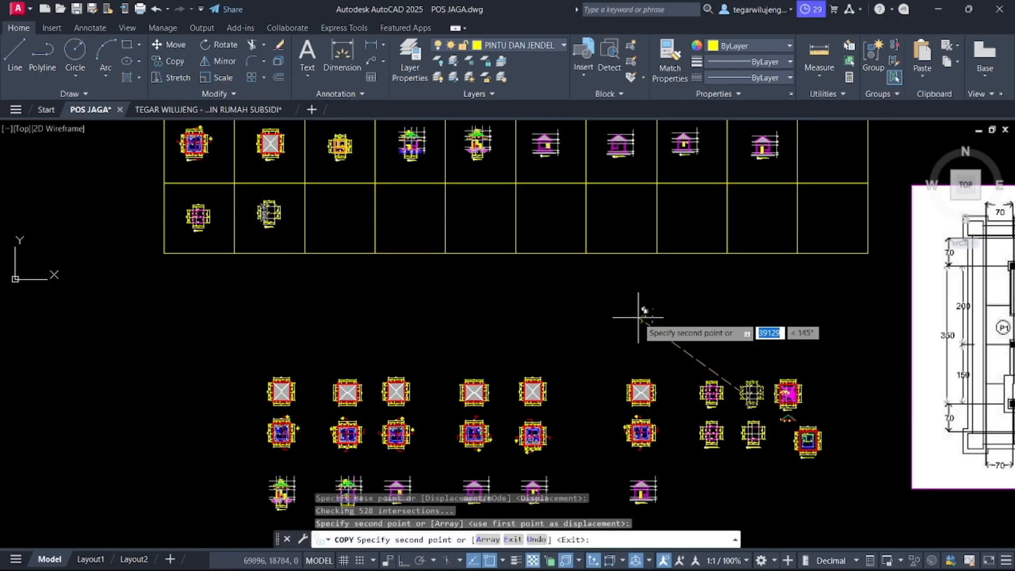
key(Escape)
Step: Copy the magenta roof framing plan with its title and dimensions into the third frame of the second row
click(772, 363)
scroll(817, 412, up, 4)
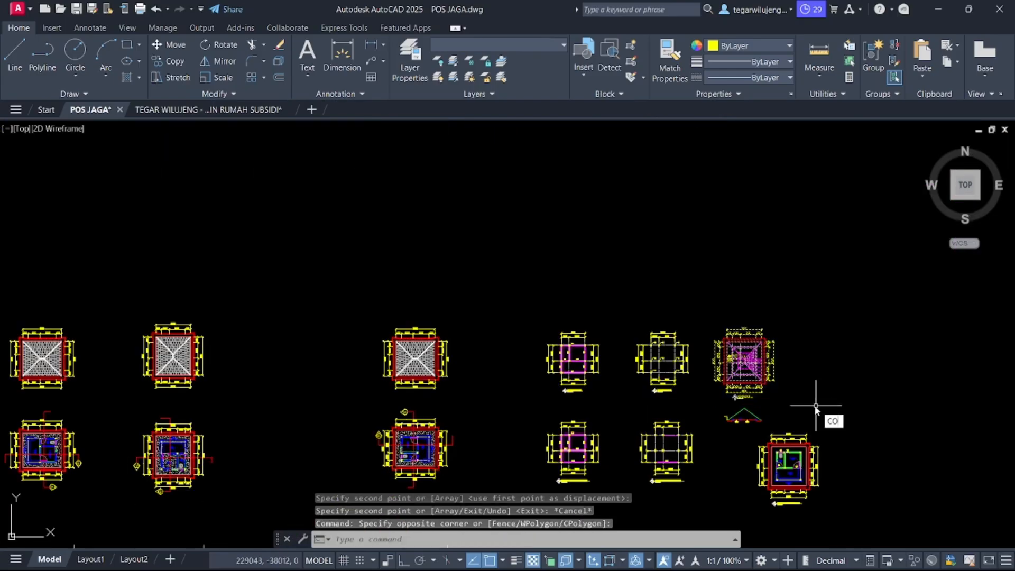
key(Return)
click(740, 367)
scroll(754, 388, down, 6)
scroll(531, 302, up, 6)
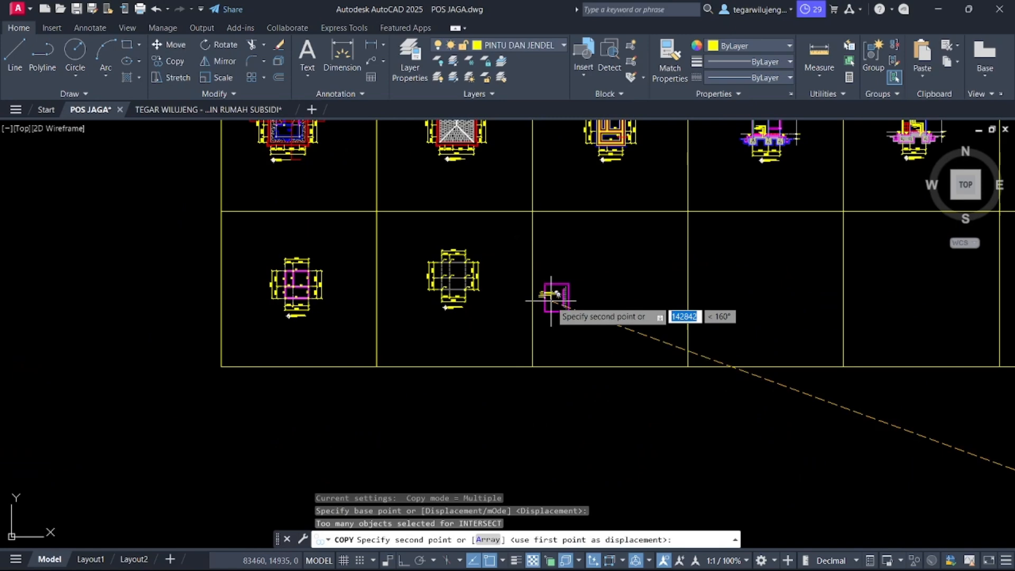
click(597, 290)
scroll(600, 299, down, 4)
mouse_move(600, 310)
middle_down()
mouse_move(378, 239)
mouse_move(314, 139)
middle_up()
key(Escape)
Step: Copy the lower magenta beam plan with its title and dimensions into the fourth frame of the second row
click(747, 421)
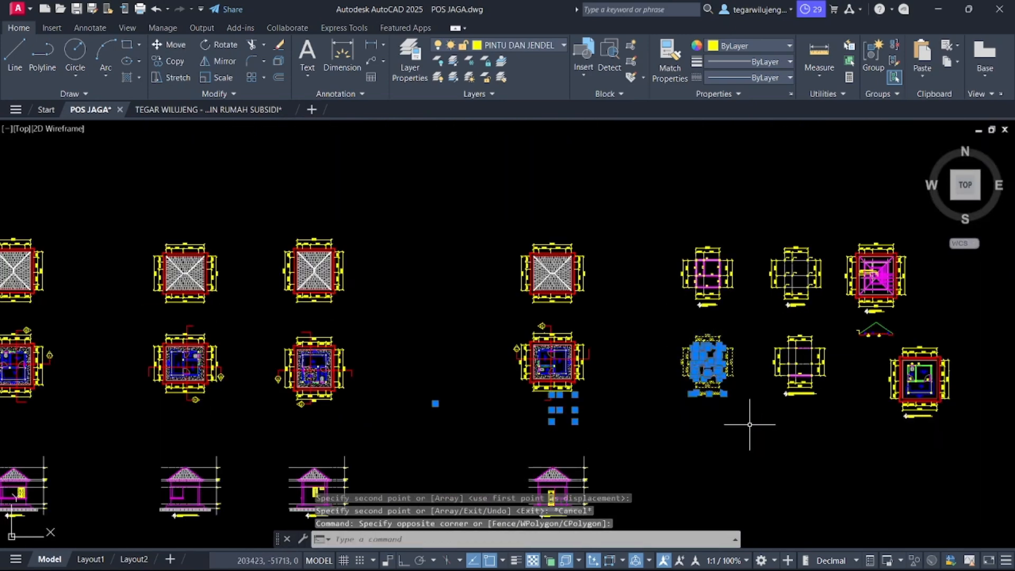
text(co)
key(Return)
click(731, 399)
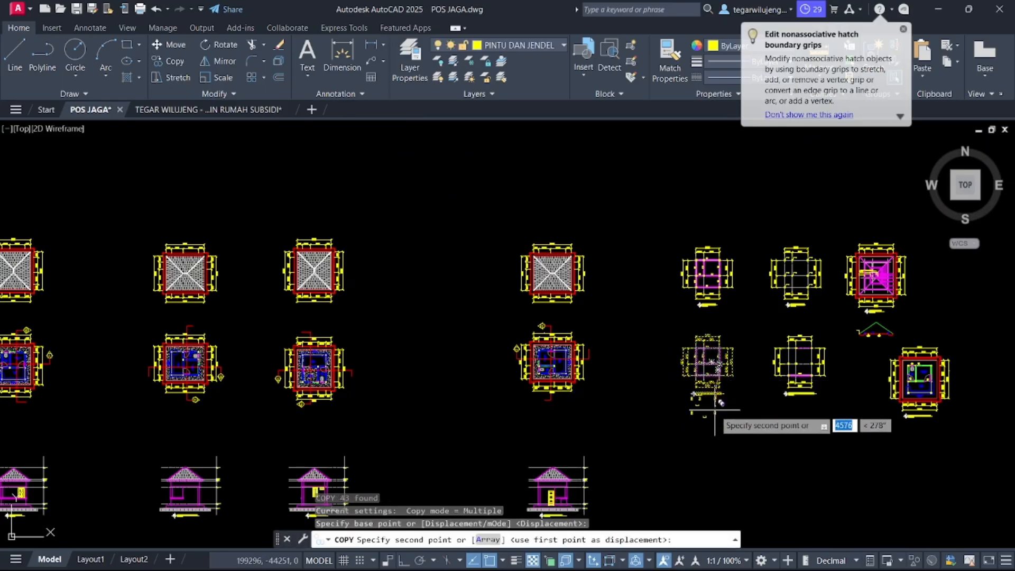
scroll(512, 272, down, 4)
scroll(508, 270, up, 2)
click(508, 270)
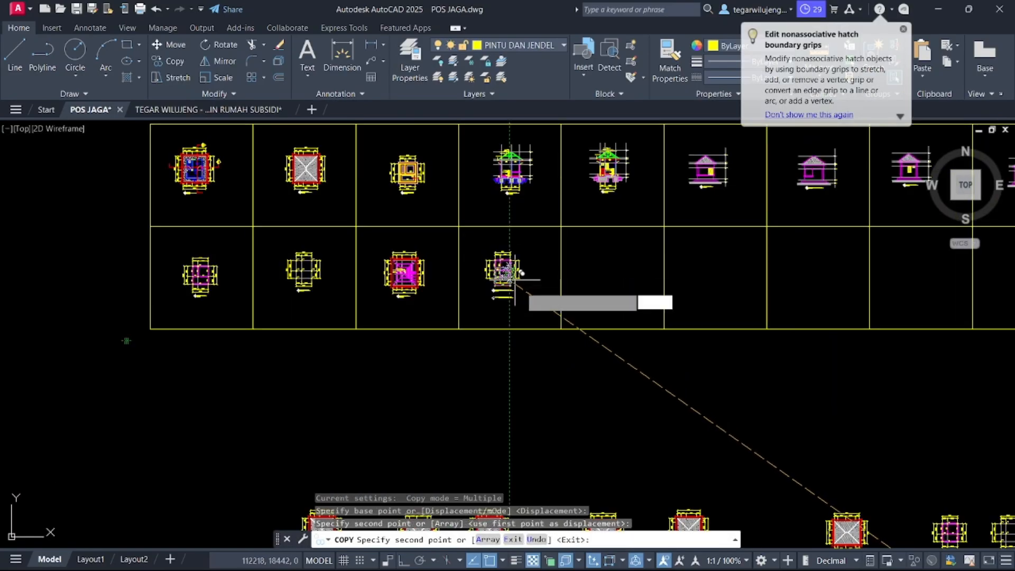
key(Escape)
Step: Copy the lower grid plan with its title and dimensions into the fifth frame of the second row
scroll(602, 300, down, 2)
middle_drag(601, 299, 656, 397)
click(635, 384)
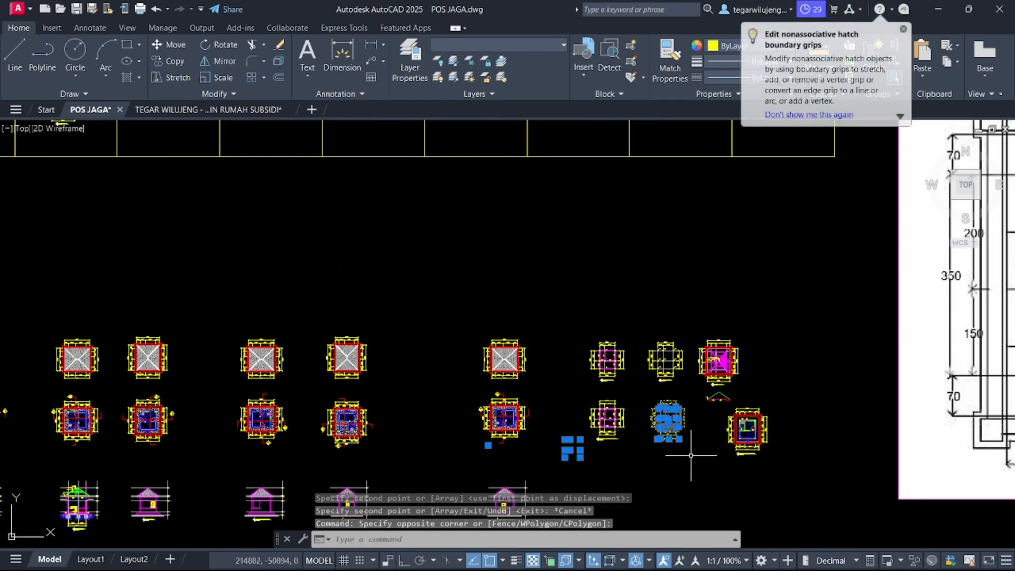
text(CO)
key(Return)
click(647, 404)
scroll(661, 444, down, 3)
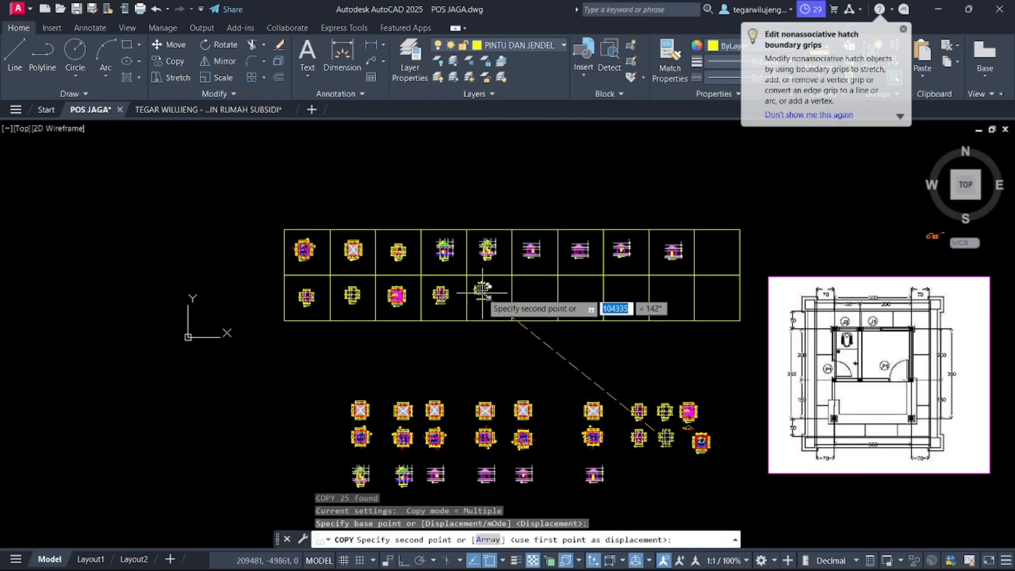
scroll(486, 291, up, 8)
key(Escape)
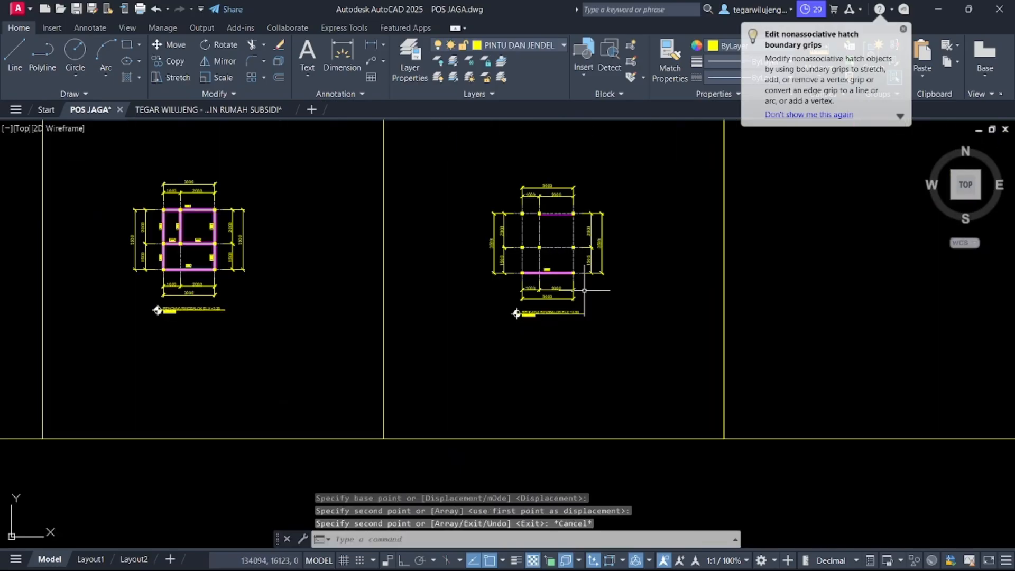
Step: Copy the door and window plan with its title and dimensions into the sixth frame of the second row
scroll(571, 354, down, 6)
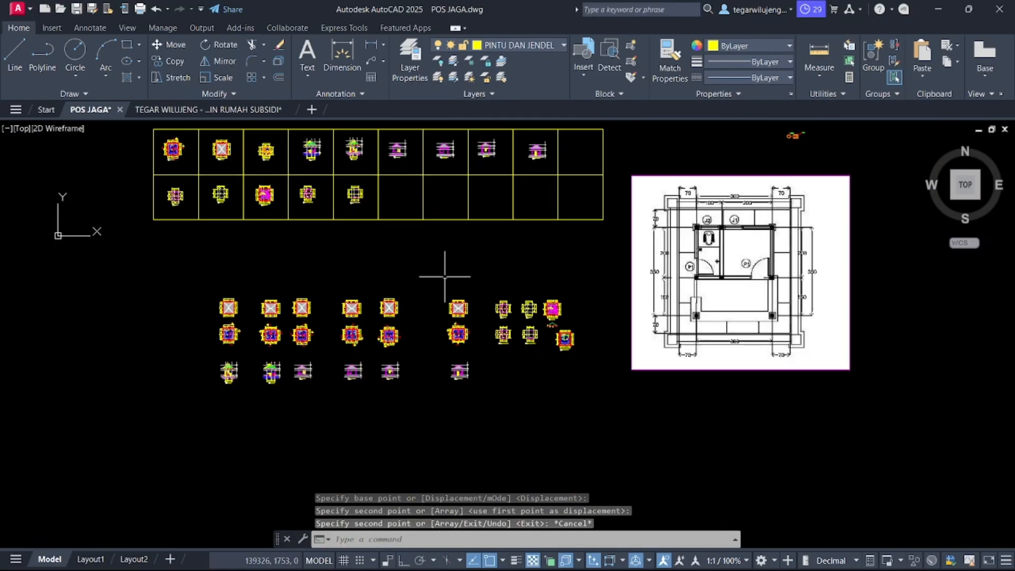
scroll(549, 328, up, 5)
click(636, 386)
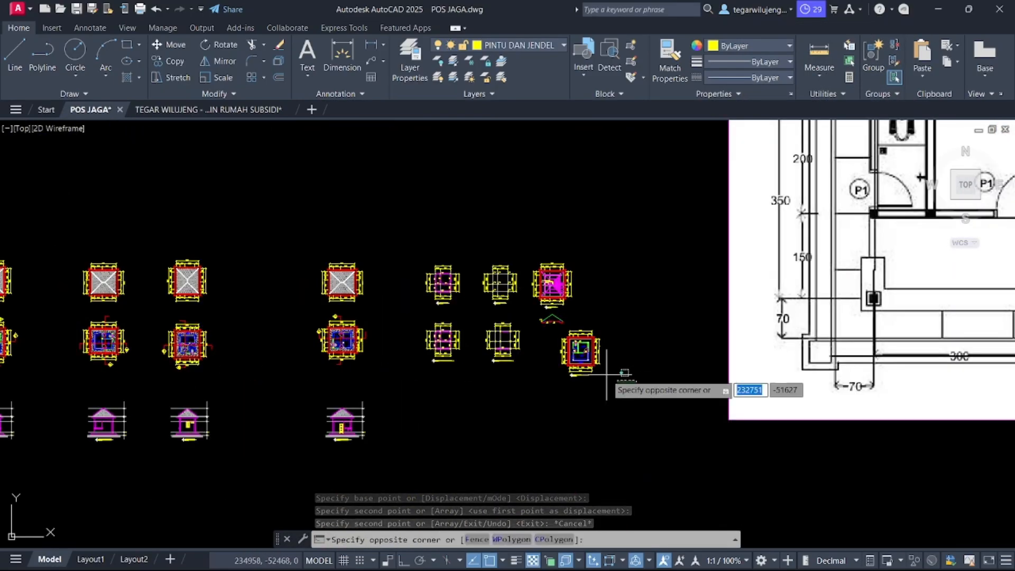
click(550, 330)
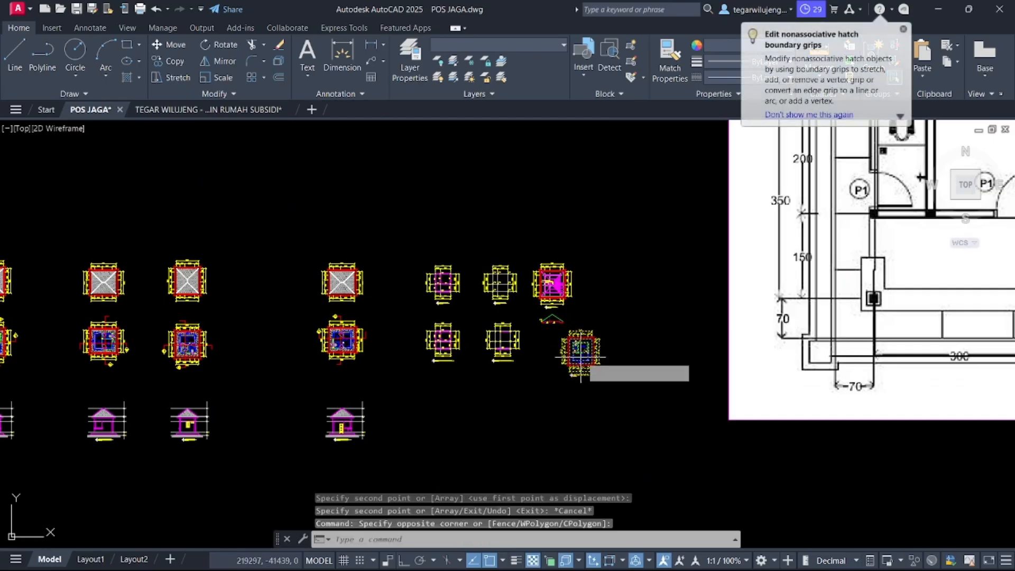
key(Return)
click(580, 361)
scroll(580, 361, down, 5)
key(Escape)
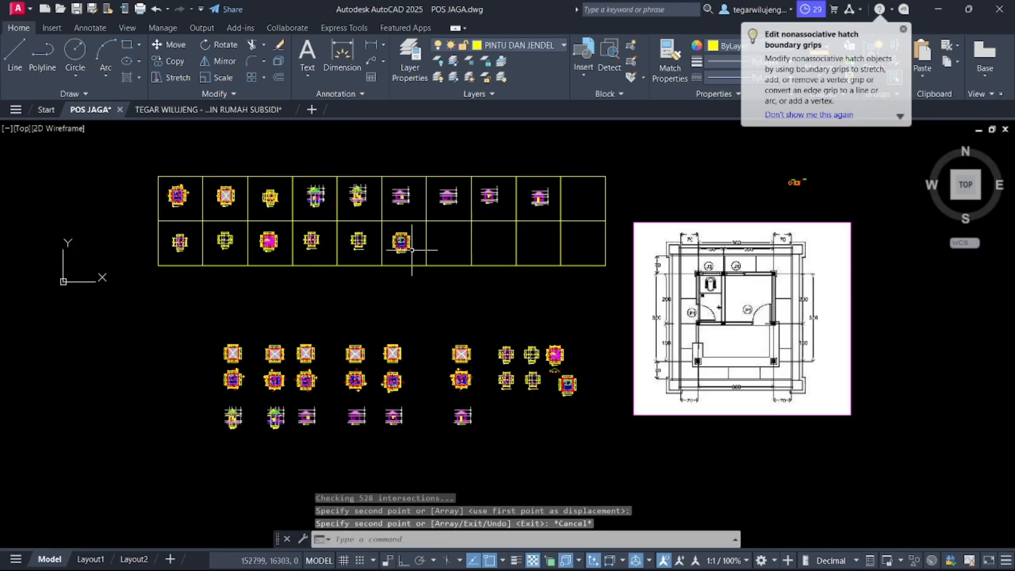
scroll(313, 255, up, 5)
scroll(312, 255, down, 1)
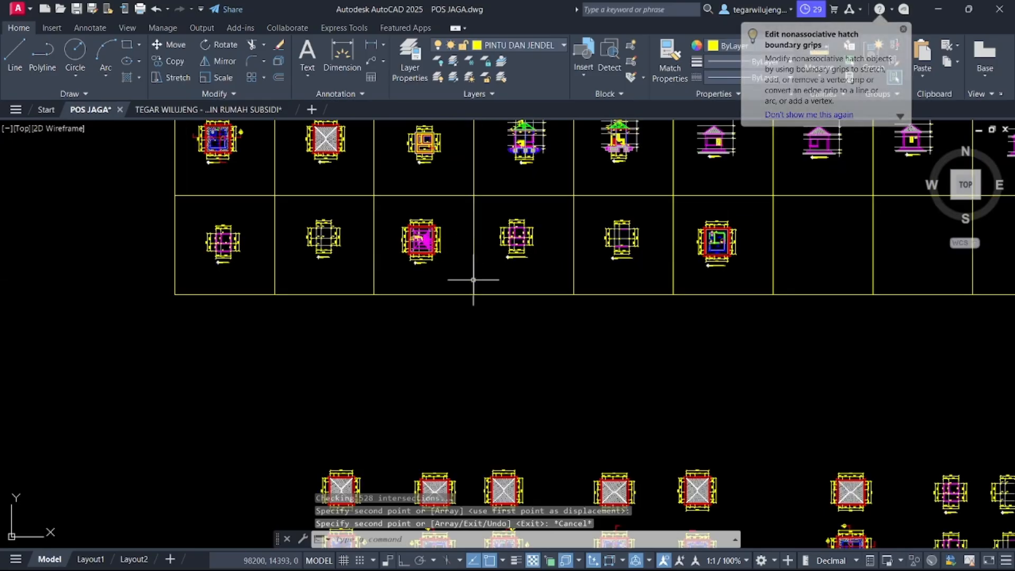
scroll(472, 278, down, 2)
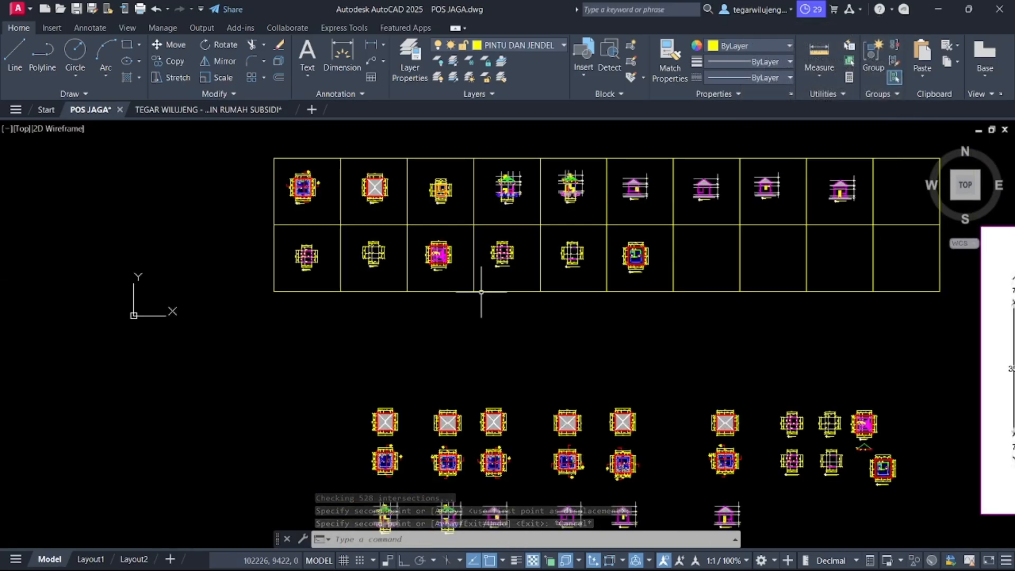
middle_drag(602, 335, 521, 315)
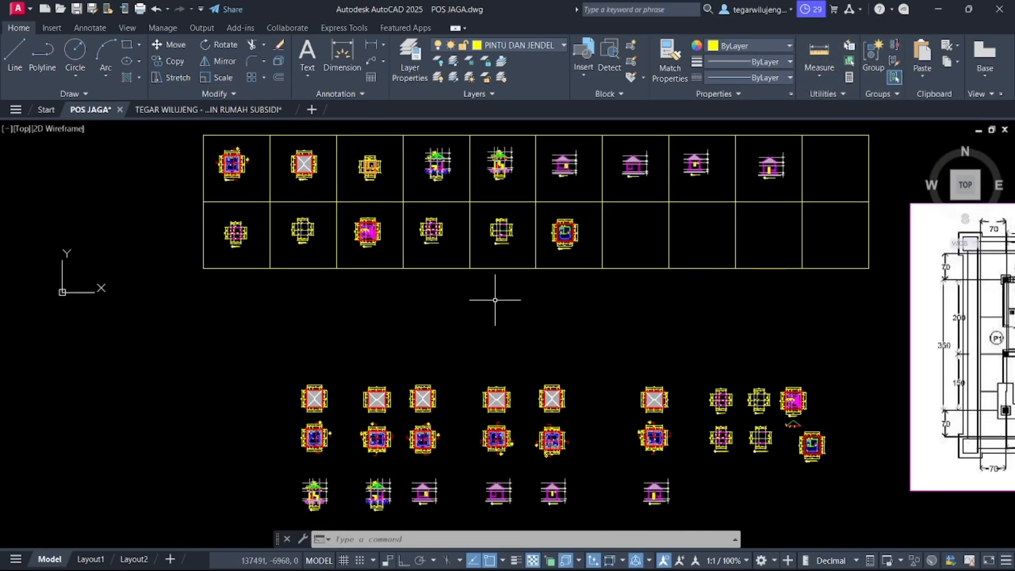